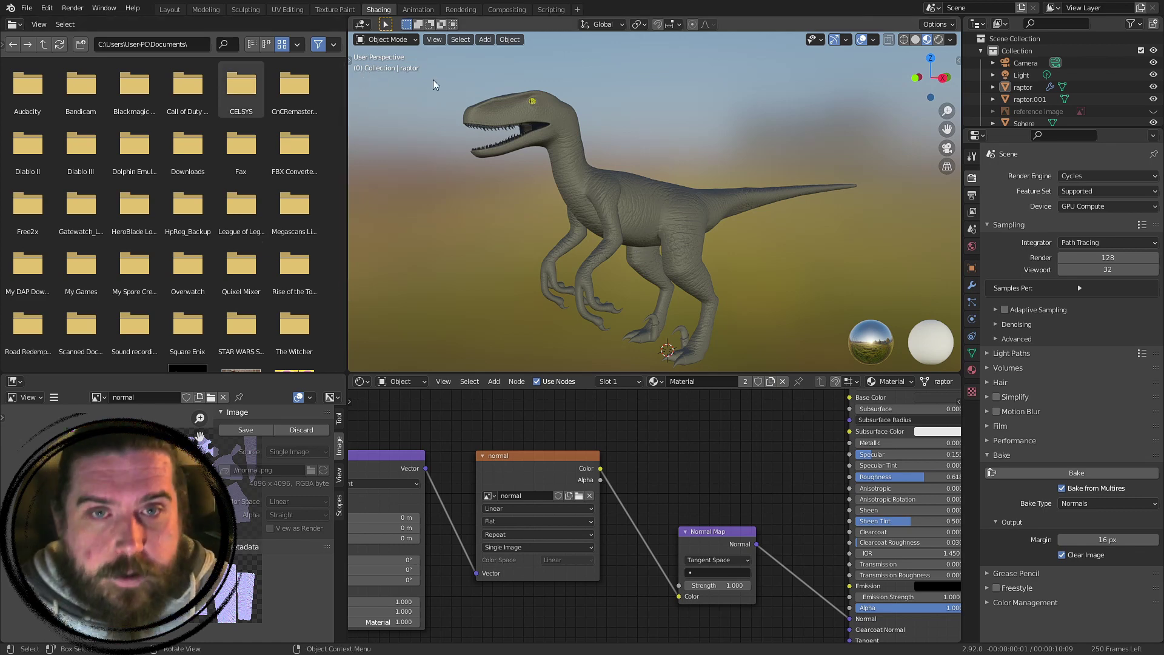
# - Save the normal map image and set its color space to Linear
pyautogui.moveTo(815, 464); pyautogui.dragTo(737, 549, button='middle')
pyautogui.click(245, 430)
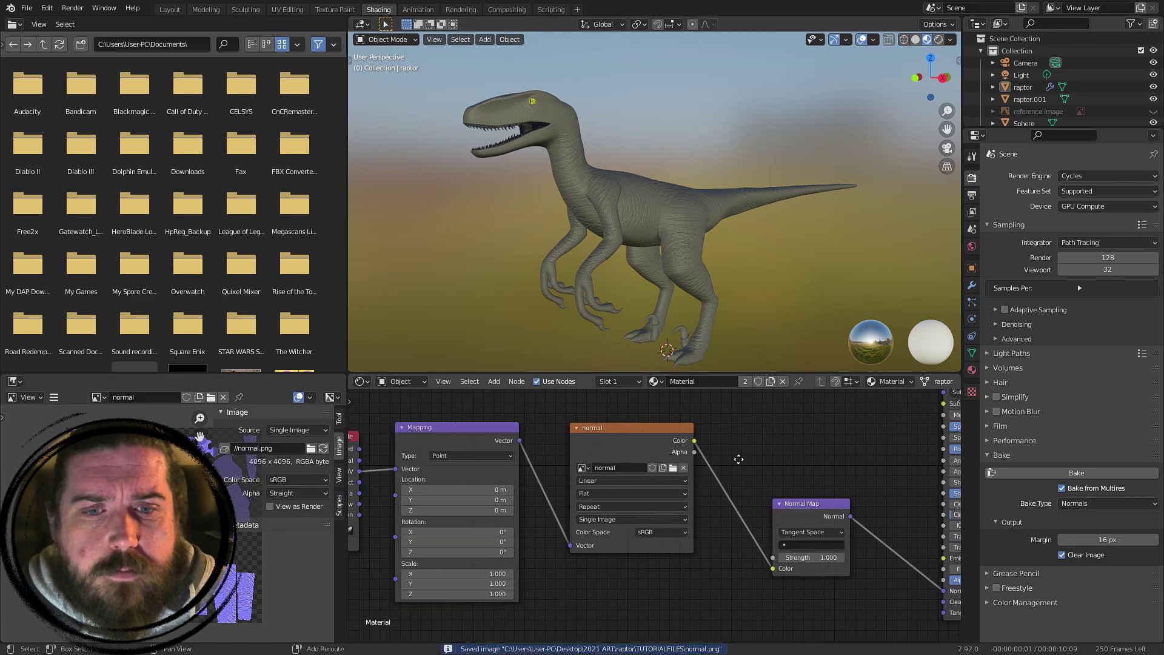
pyautogui.moveTo(877, 525); pyautogui.dragTo(680, 482, button='middle')
pyautogui.scroll(-1, 680, 478)
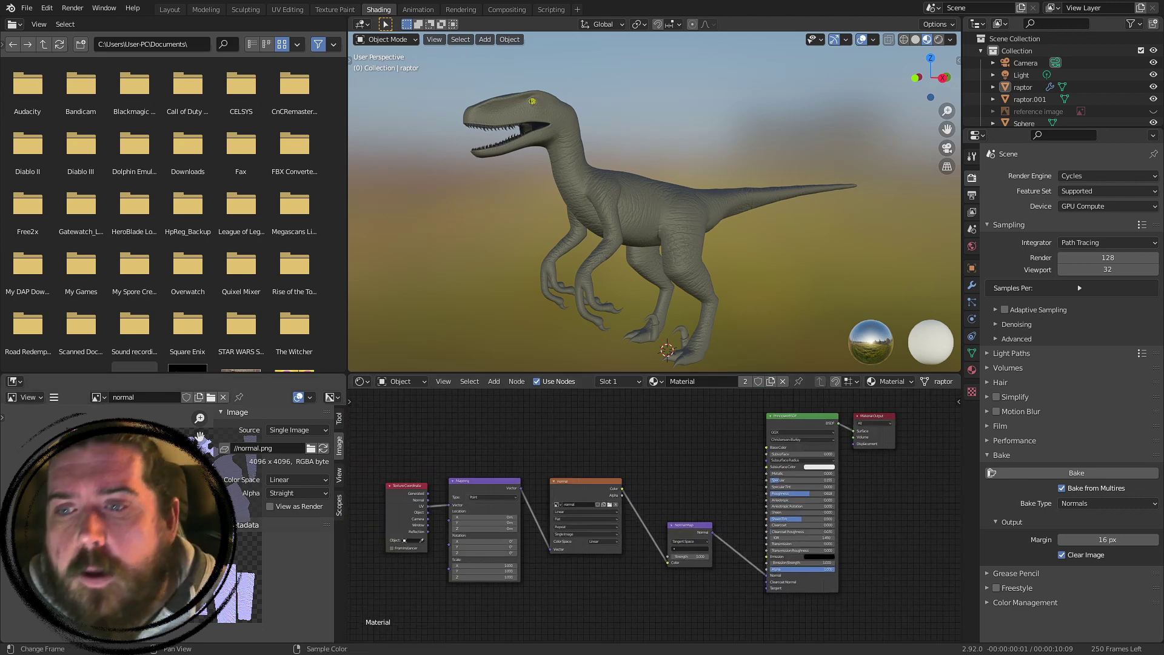
# - Unlink the normal image from the image editor and create a new 4096 px image named diffuse
pyautogui.scroll(4, 196, 537)
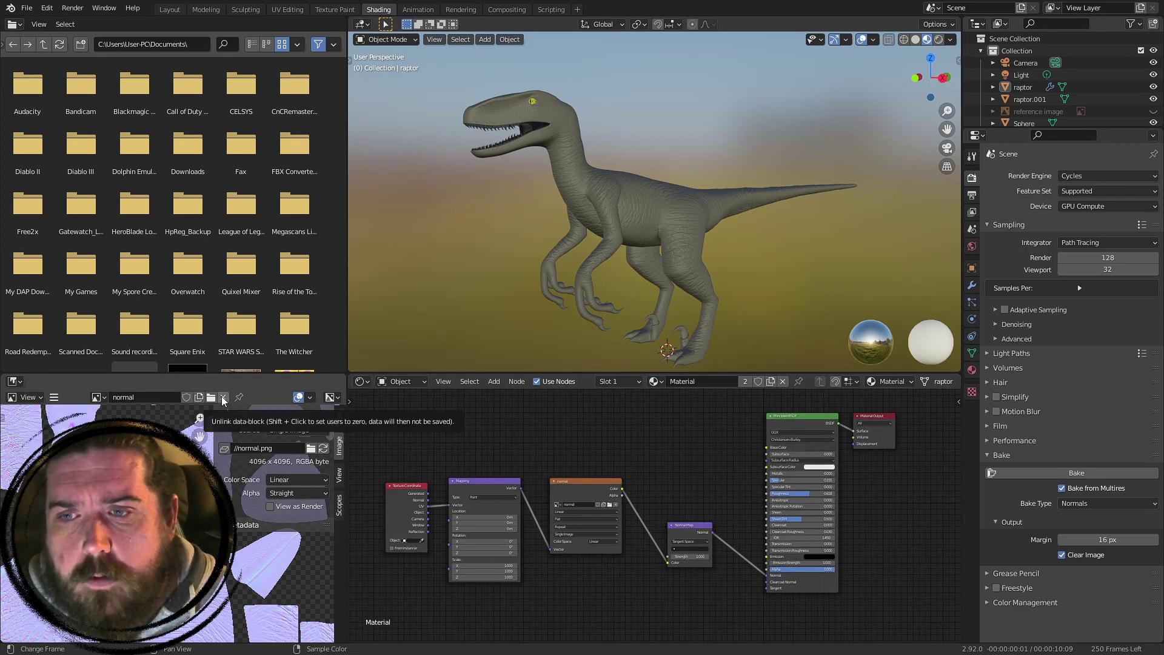
pyautogui.click(223, 398)
pyautogui.click(153, 398)
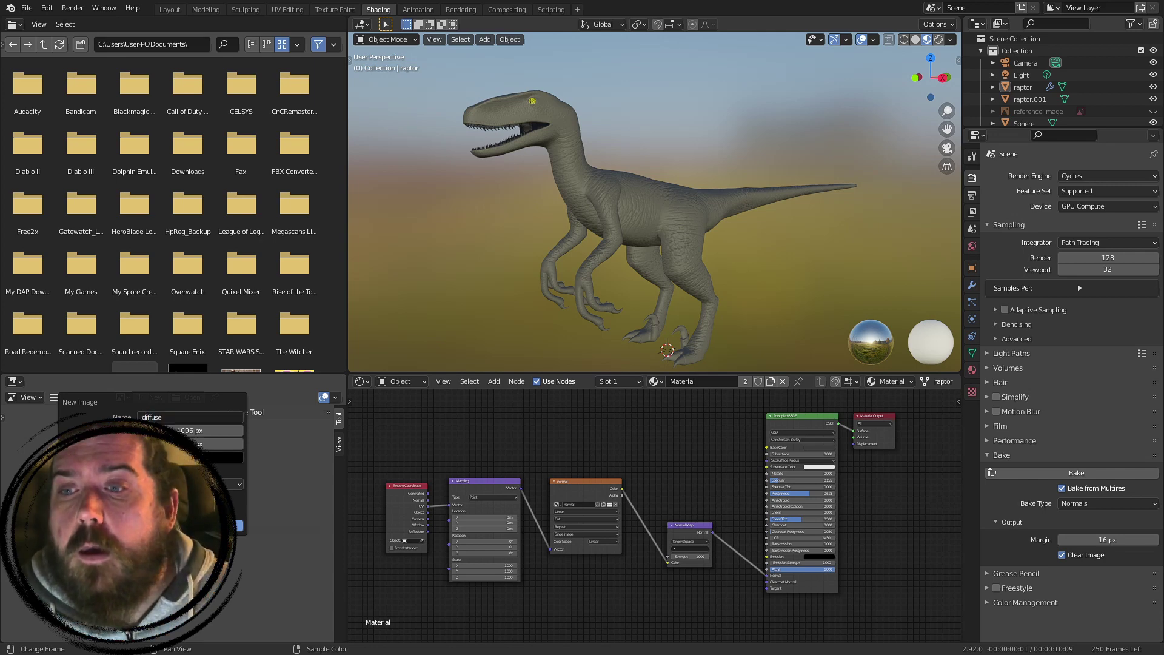
pyautogui.click(164, 526)
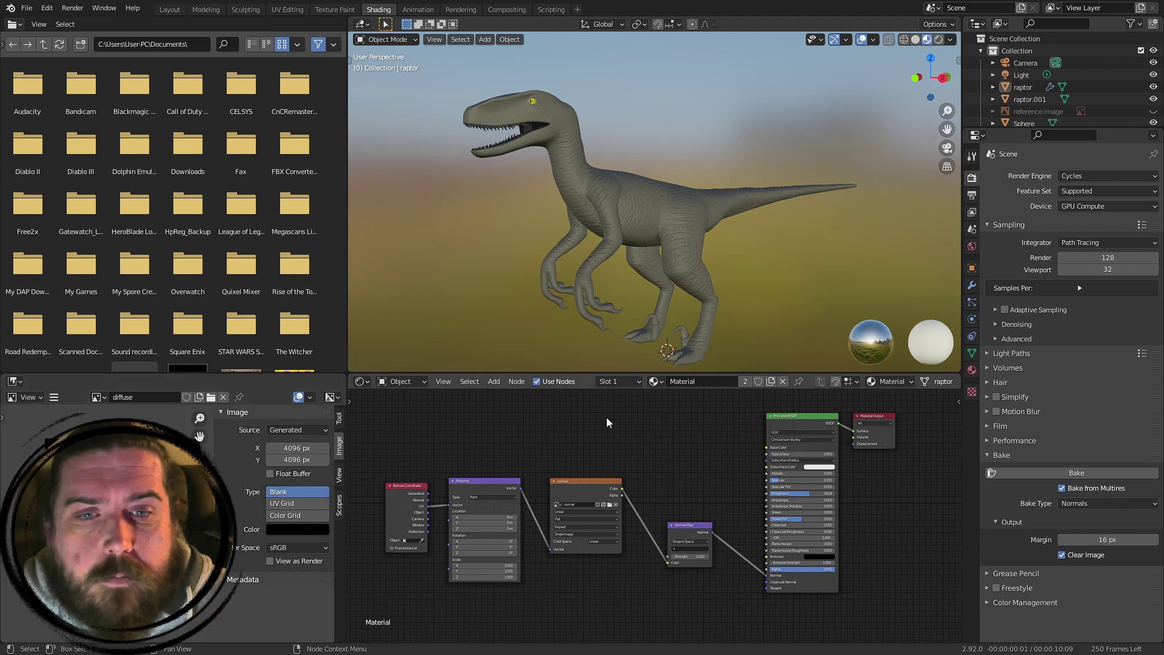
# - Add an Image Texture node above the normal texture node and assign the diffuse image to it
pyautogui.scroll(2, 609, 423)
pyautogui.moveTo(612, 439); pyautogui.dragTo(506, 413, button='middle')
pyautogui.hotkey('shift', 'a')
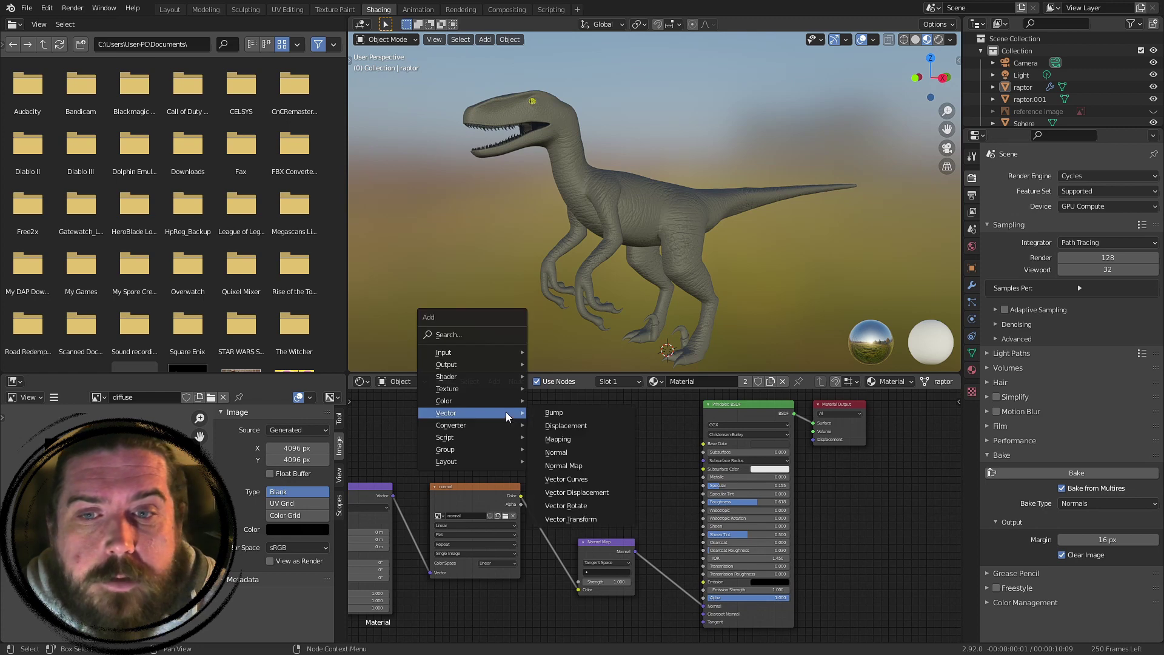
pyautogui.moveTo(476, 389)
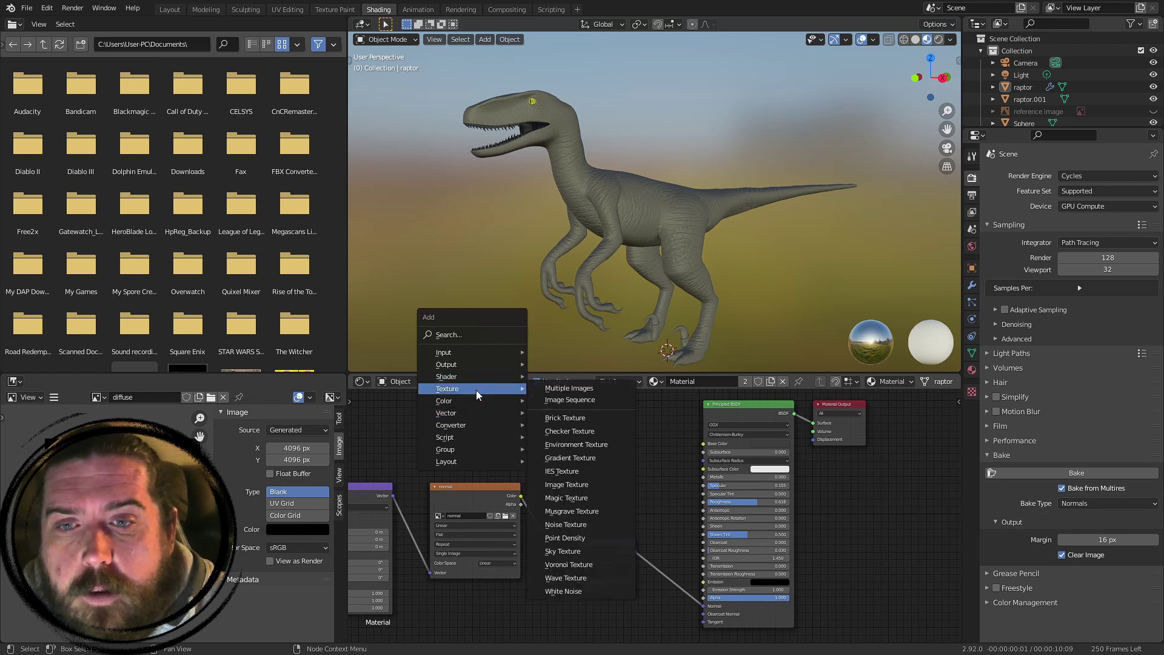
pyautogui.click(578, 485)
pyautogui.click(443, 404)
pyautogui.click(451, 435)
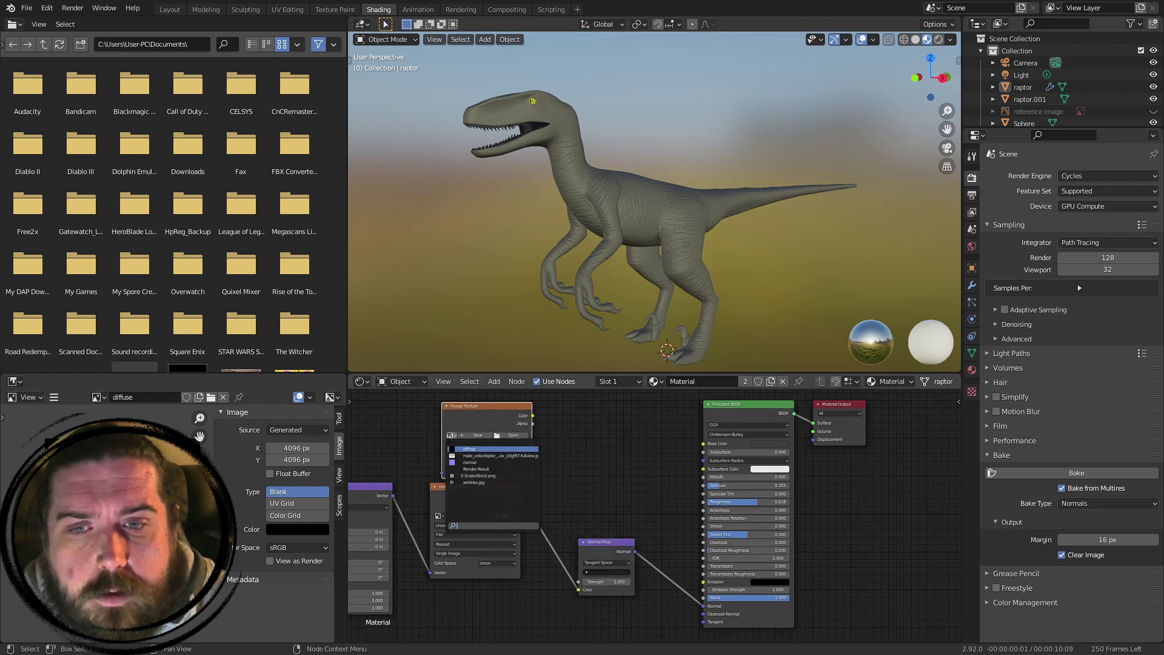
pyautogui.click(470, 449)
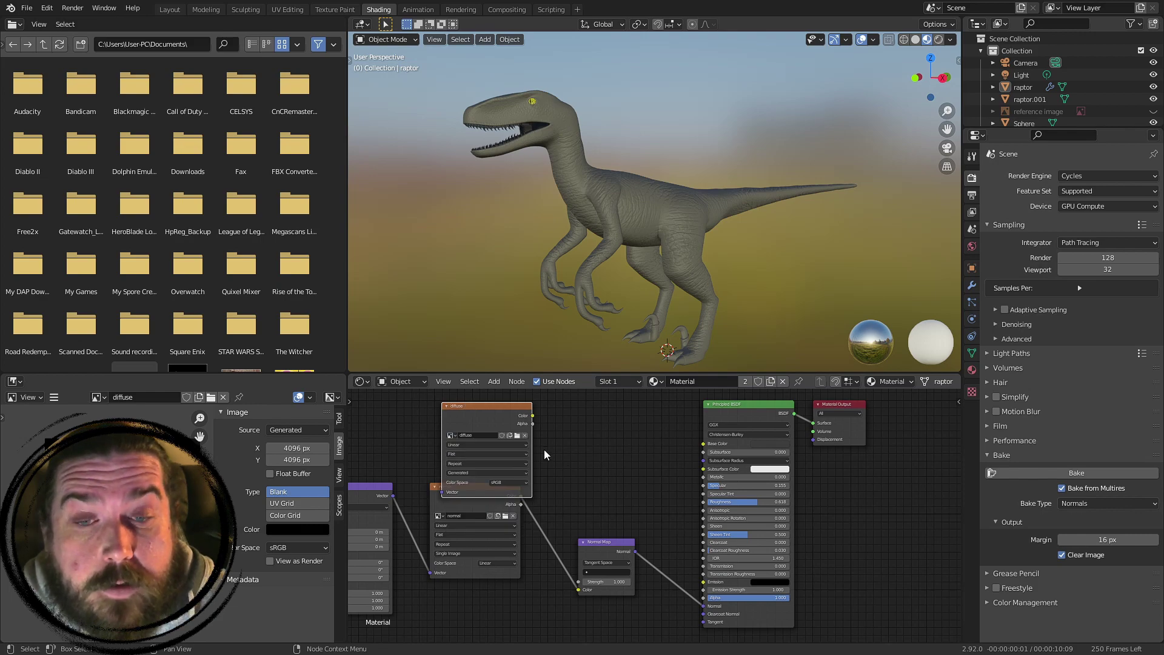
# - Connect the diffuse texture's Color output to the Principled BSDF's Base Color and place the node clear of the normal texture node
pyautogui.scroll(3, 544, 454)
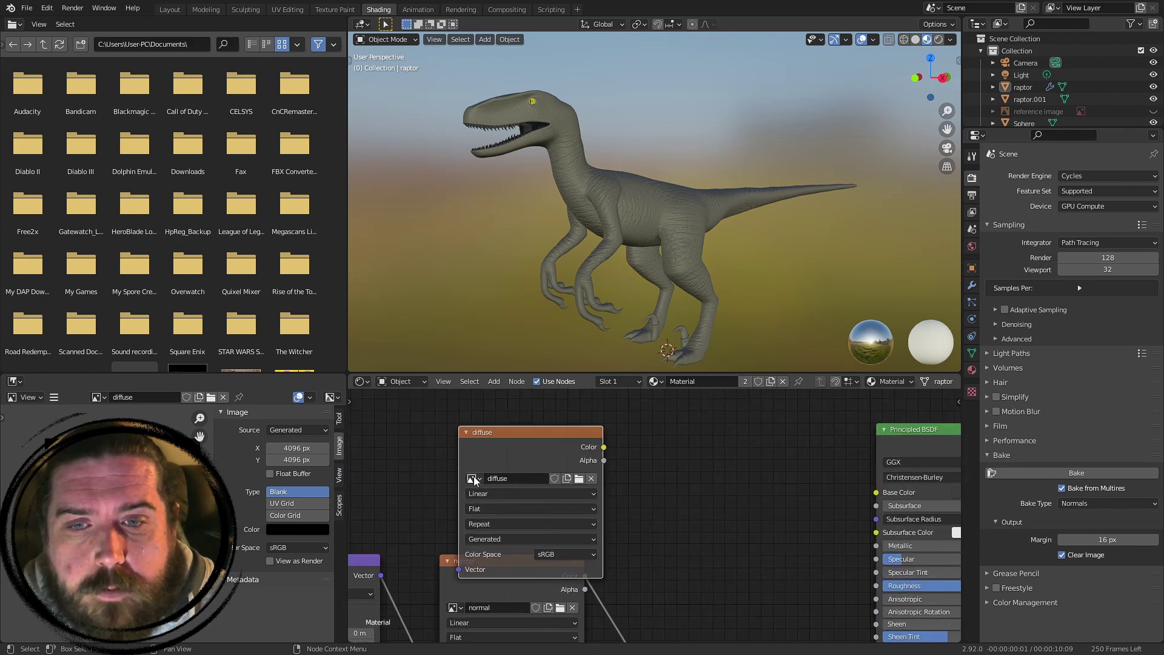
pyautogui.click(474, 480)
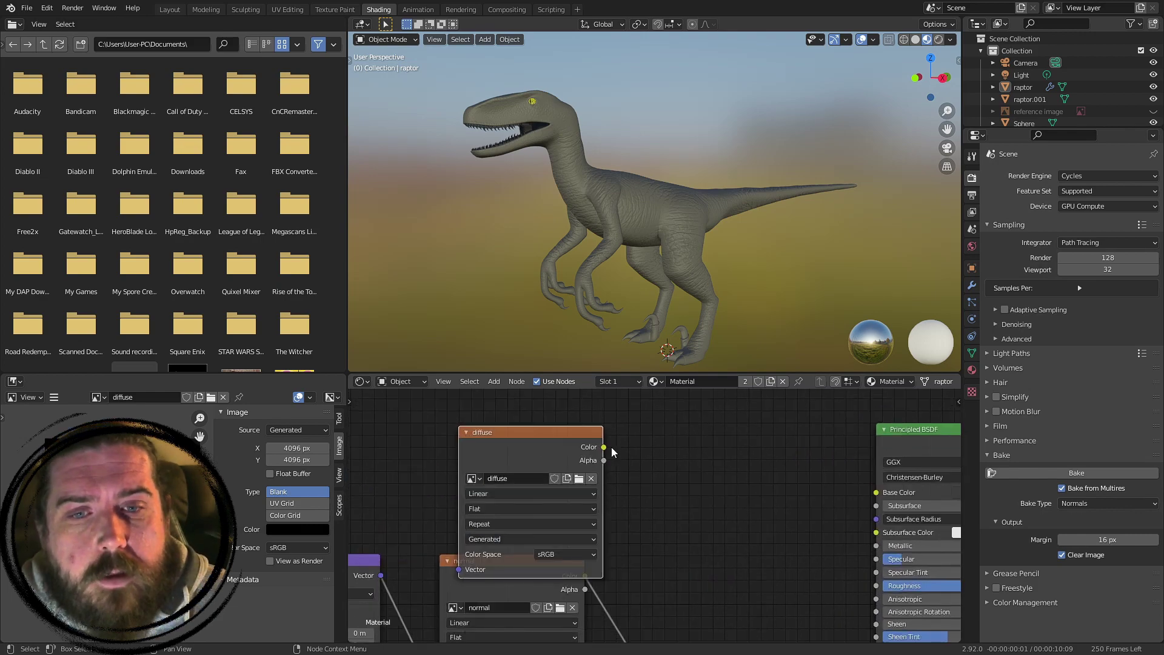
pyautogui.moveTo(606, 447); pyautogui.dragTo(877, 492)
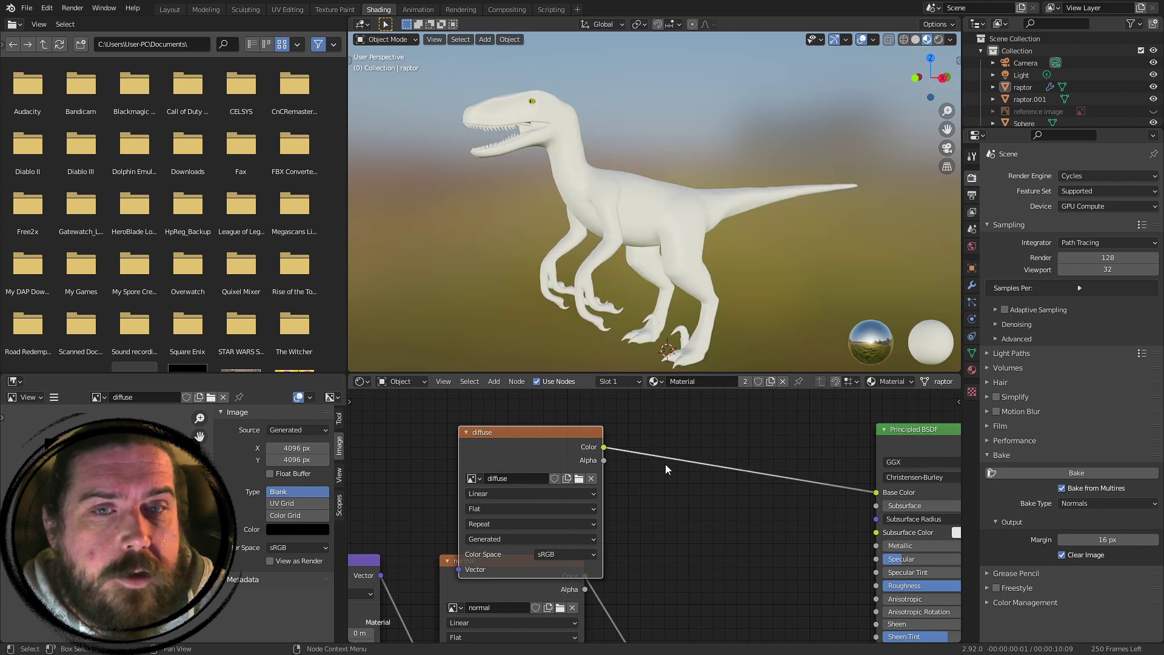
pyautogui.moveTo(533, 408); pyautogui.dragTo(719, 454, button='middle')
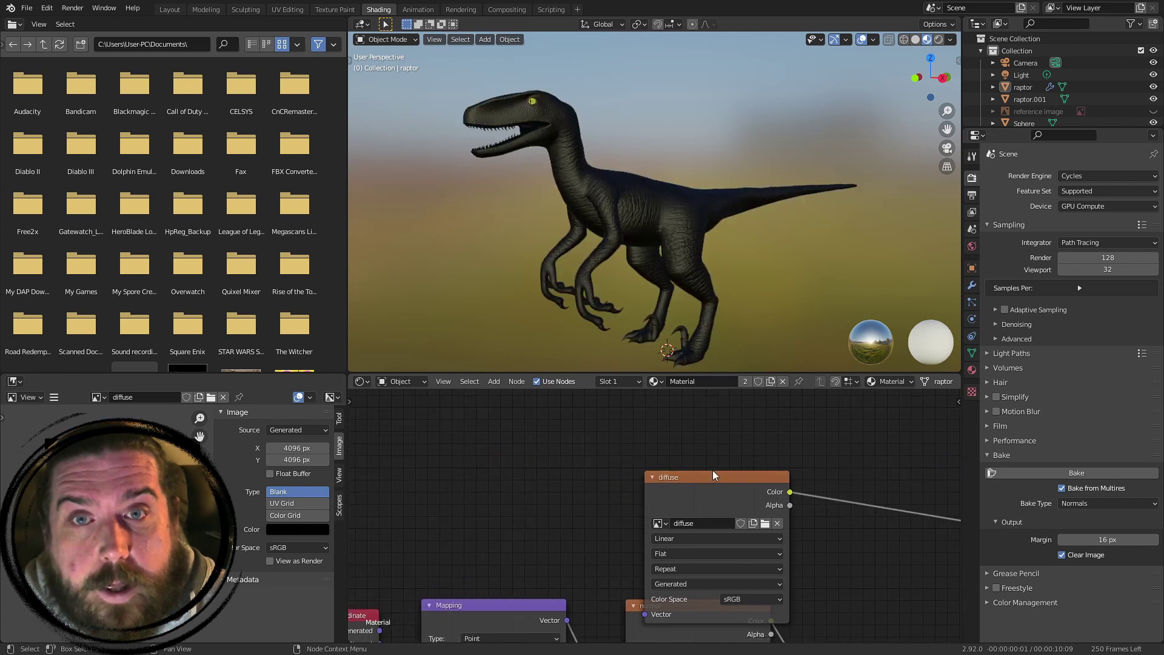
pyautogui.scroll(-3, 698, 467)
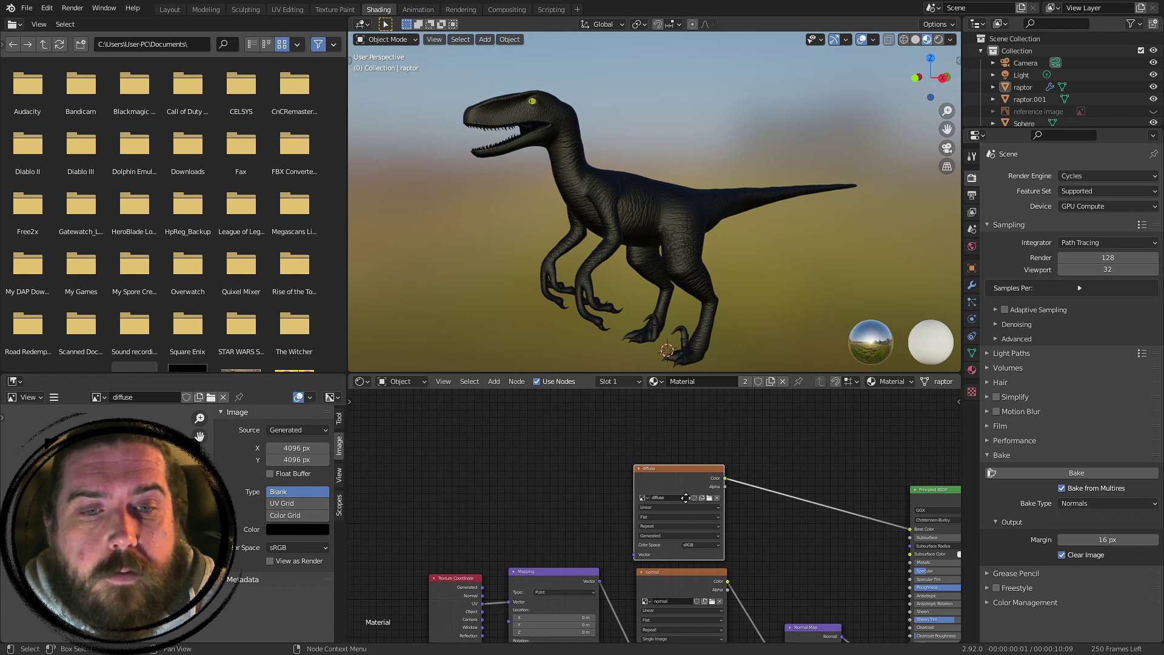
# - Add Texture Coordinate and Mapping nodes for the diffuse texture and move them clear of the existing pair
pyautogui.moveTo(686, 498); pyautogui.dragTo(675, 451, button='middle')
pyautogui.hotkey('ctrl', 't')
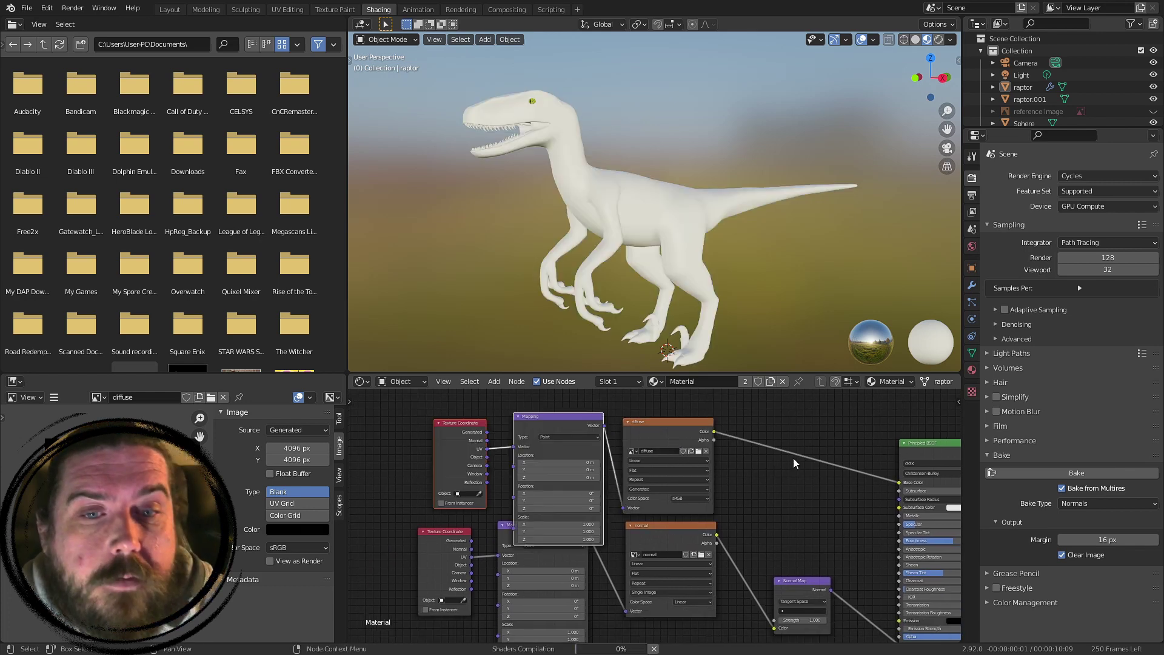
pyautogui.moveTo(772, 458); pyautogui.dragTo(863, 496, button='middle')
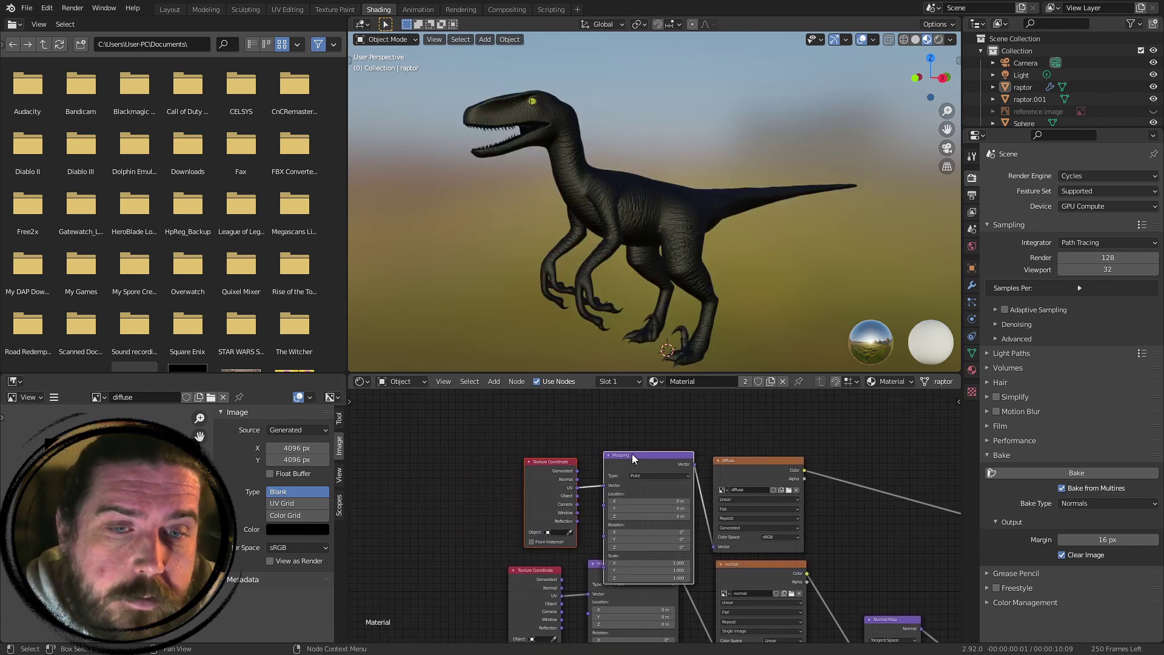
pyautogui.moveTo(488, 415); pyautogui.dragTo(696, 503)
pyautogui.press('g')
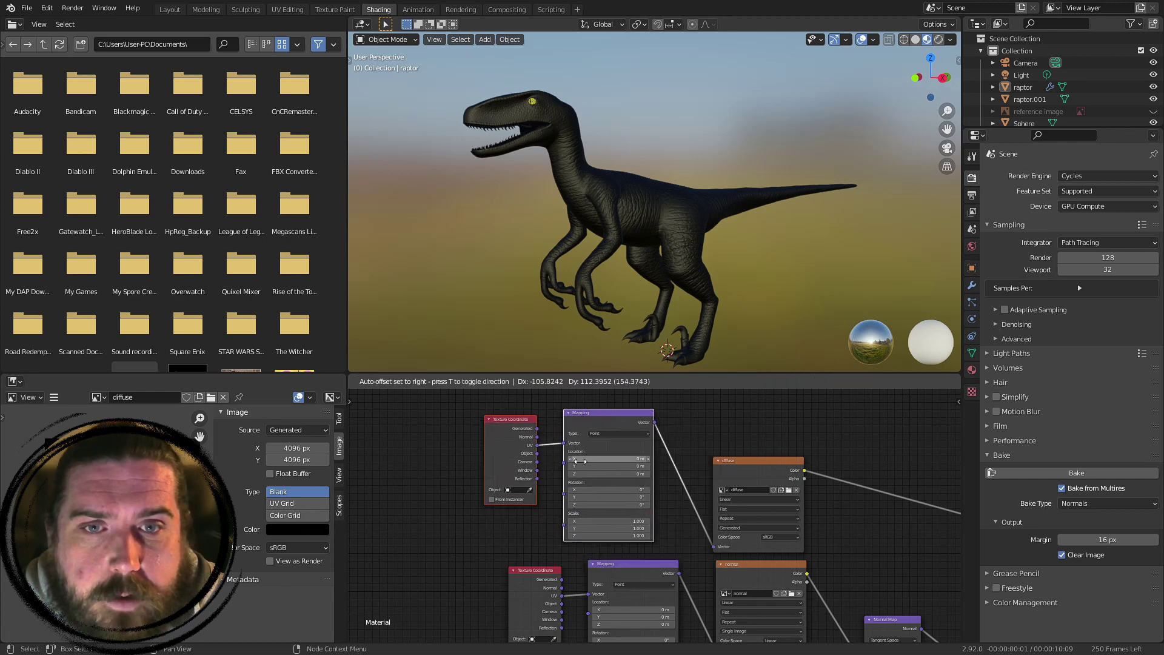
pyautogui.click(580, 461)
# - Connect the Vector output of the normal texture's Mapping node to the diffuse texture's Vector input as well
pyautogui.moveTo(675, 560); pyautogui.dragTo(629, 487, button='middle')
pyautogui.moveTo(635, 503); pyautogui.dragTo(675, 468)
pyautogui.moveTo(631, 501); pyautogui.dragTo(670, 473)
# - Delete the duplicate Texture Coordinate and Mapping nodes above the shared pair
pyautogui.moveTo(581, 443); pyautogui.dragTo(603, 460, button='middle')
pyautogui.moveTo(481, 399); pyautogui.dragTo(479, 425)
pyautogui.press('x')
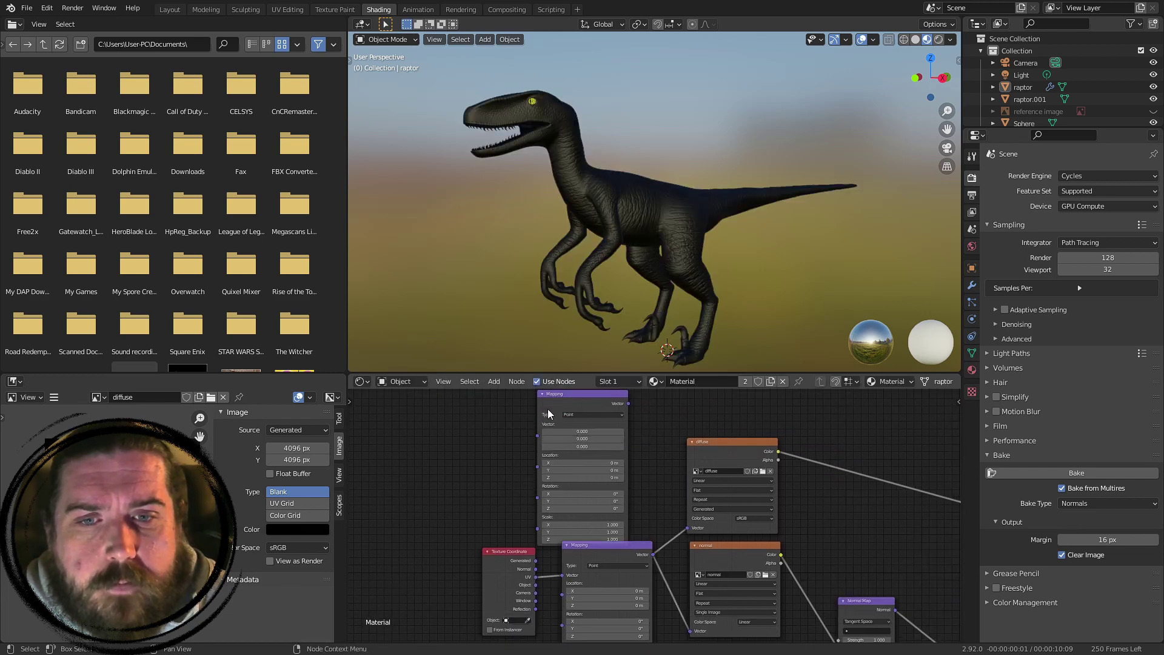
pyautogui.click(564, 415)
pyautogui.click(557, 404)
pyautogui.press('x')
pyautogui.scroll(-4, 655, 439)
pyautogui.moveTo(587, 453); pyautogui.dragTo(563, 465, button='middle')
pyautogui.scroll(-3, 509, 449)
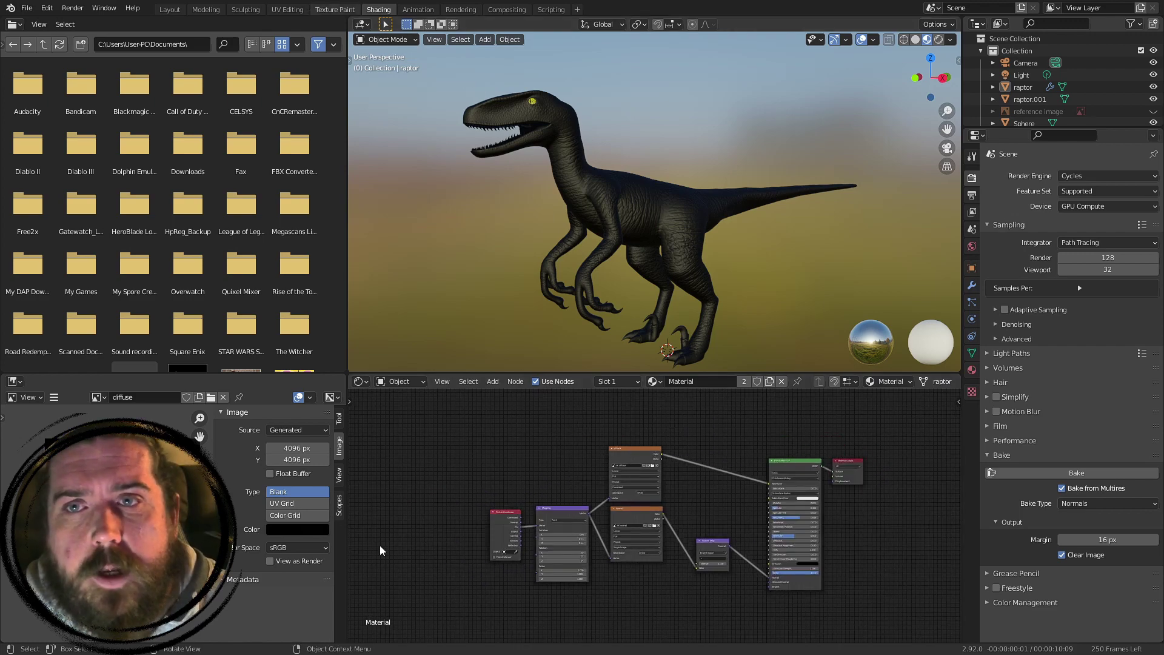
# - Switch to the Texture Paint workspace, frame the raptor and display it in Material Preview shading
pyautogui.click(335, 9)
pyautogui.press('KP_Decimal')
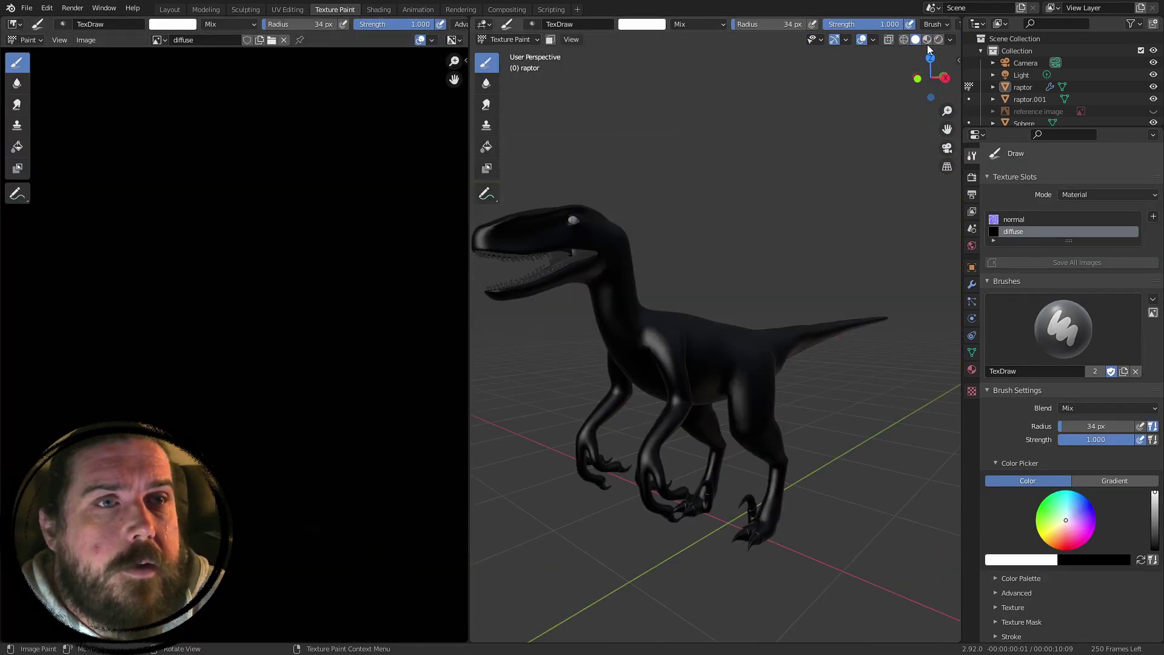
pyautogui.click(927, 40)
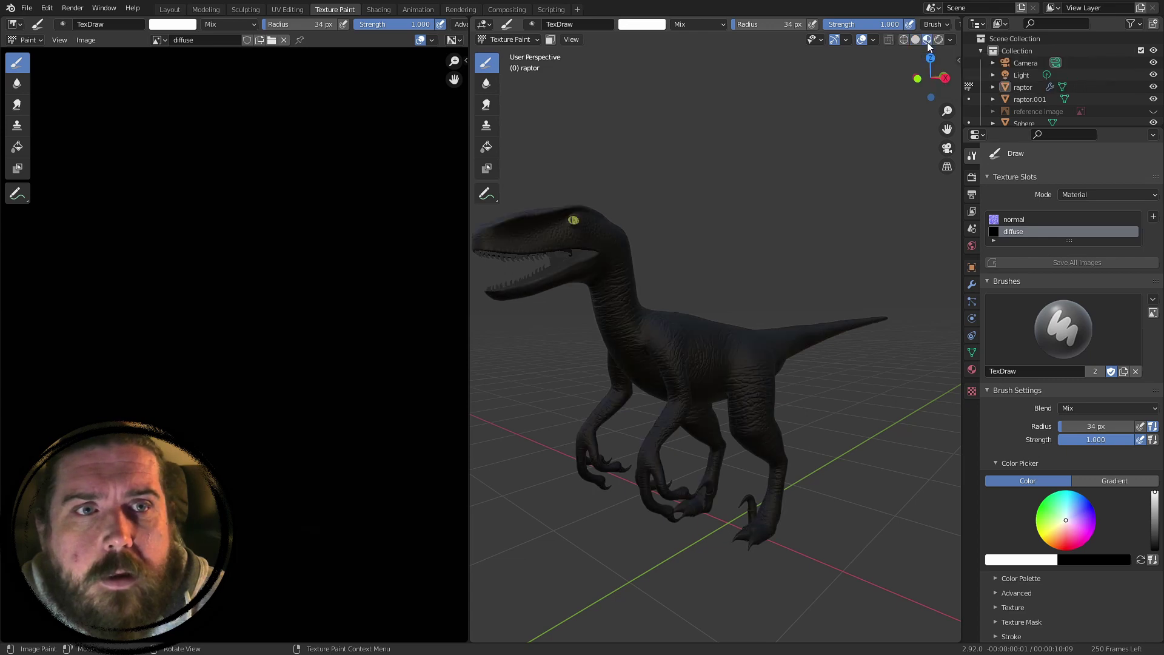
pyautogui.scroll(5, 758, 230)
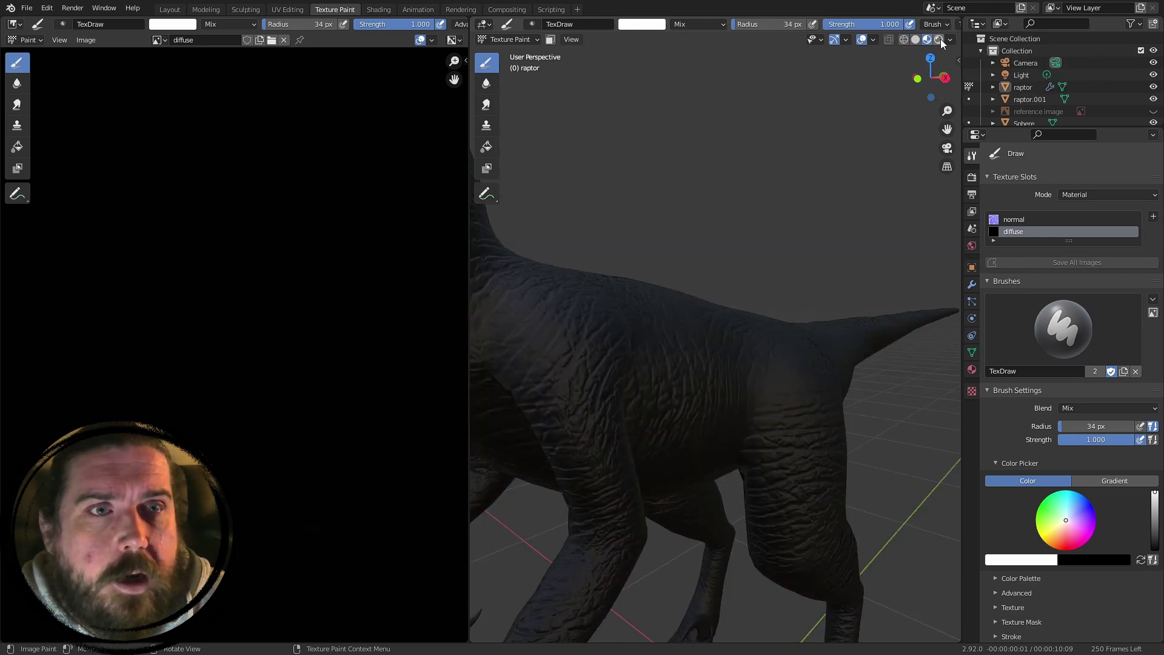
pyautogui.scroll(-5, 658, 152)
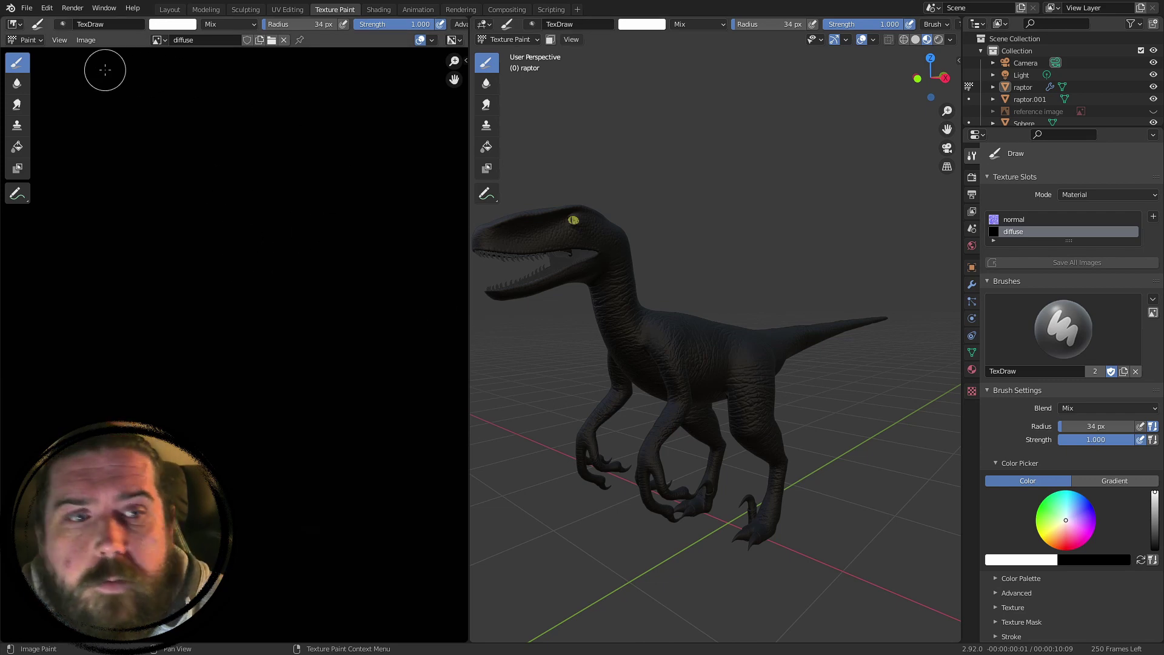
# - Open the raptorcolours.png color reference in the image editor in place of the diffuse image
pyautogui.scroll(-7, 364, 278)
pyautogui.scroll(4, 310, 274)
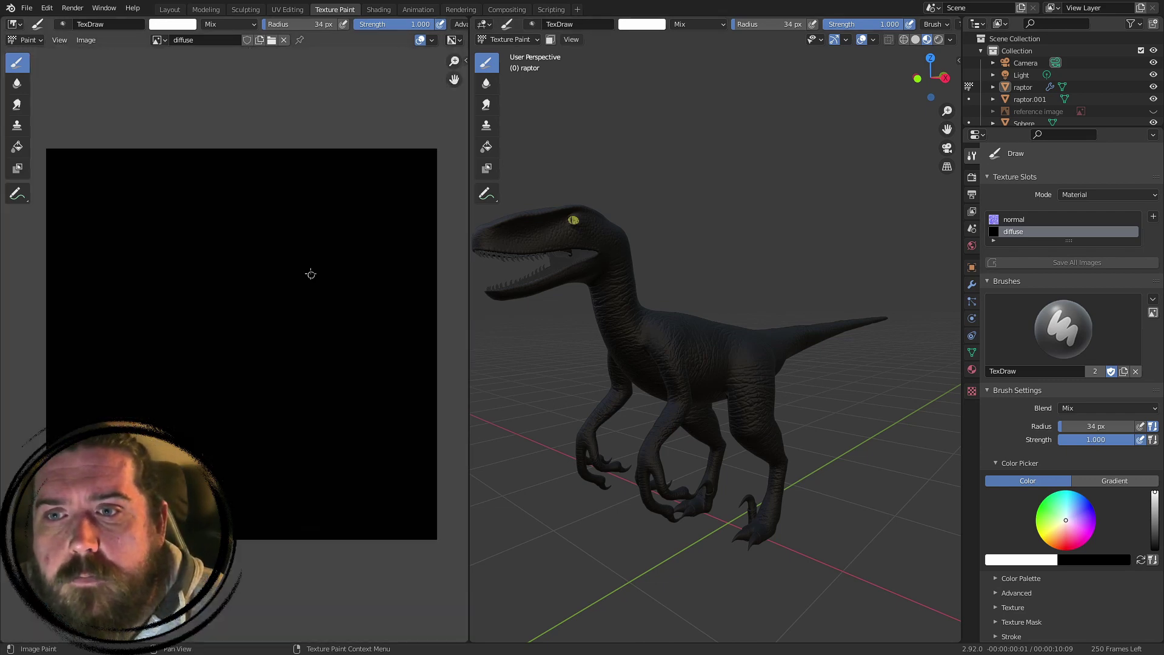
pyautogui.click(273, 41)
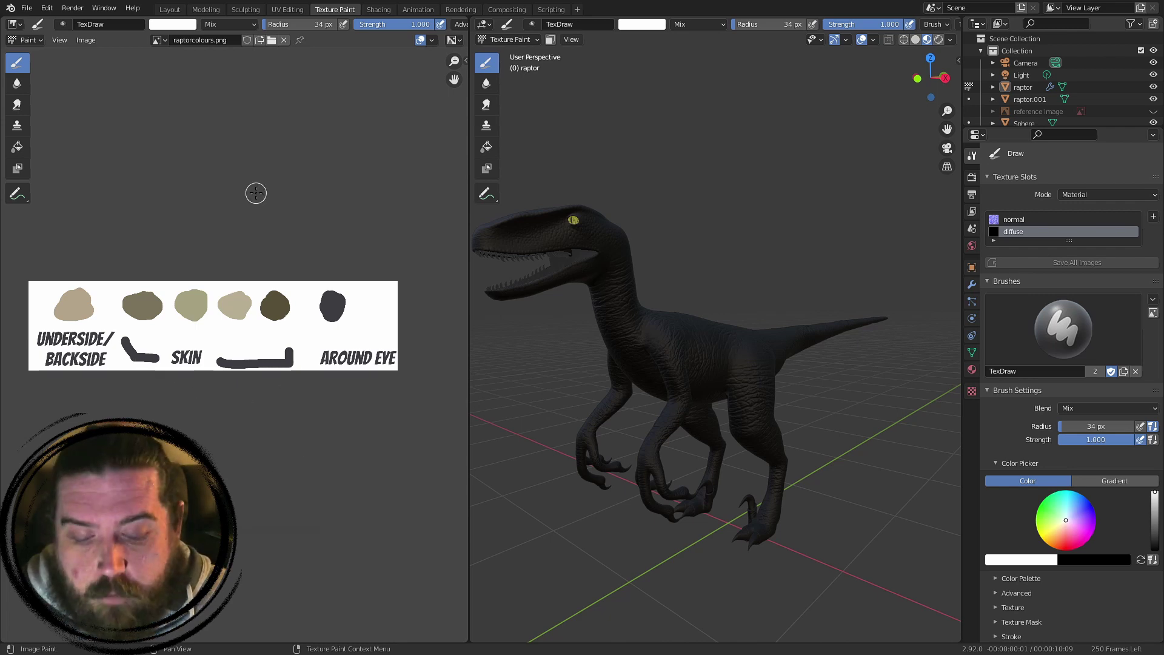
# - Show the brush settings beside the color reference and create a new color palette
pyautogui.press('n')
pyautogui.click(361, 379)
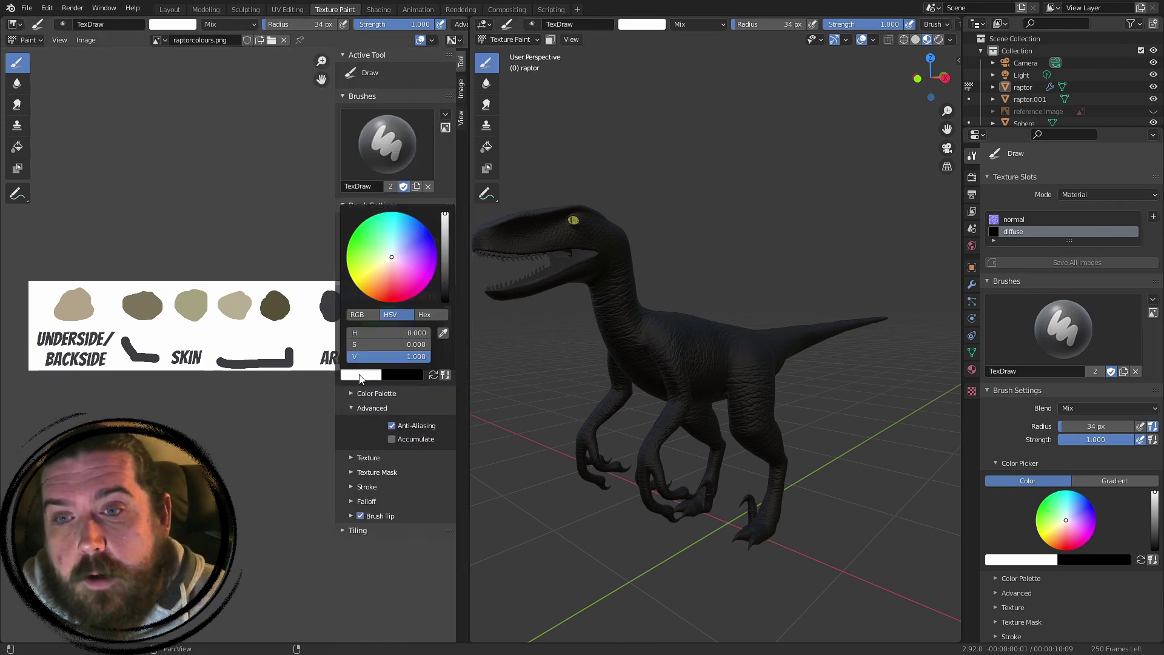
pyautogui.click(354, 394)
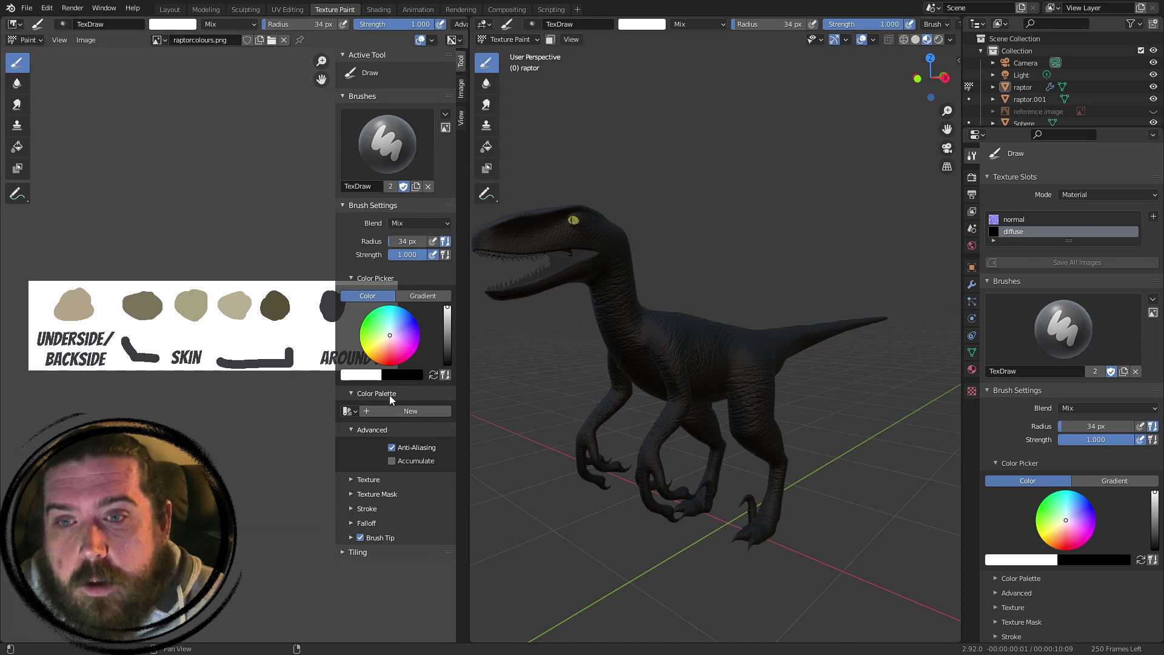
pyautogui.press('n')
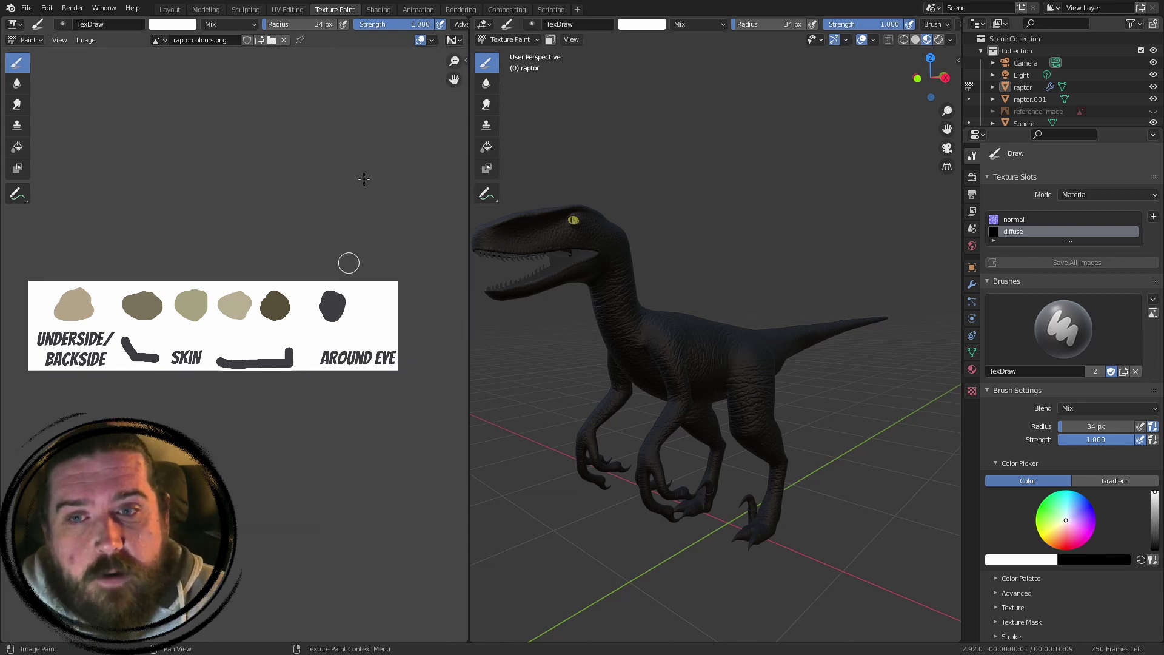
pyautogui.press('n')
pyautogui.click(358, 393)
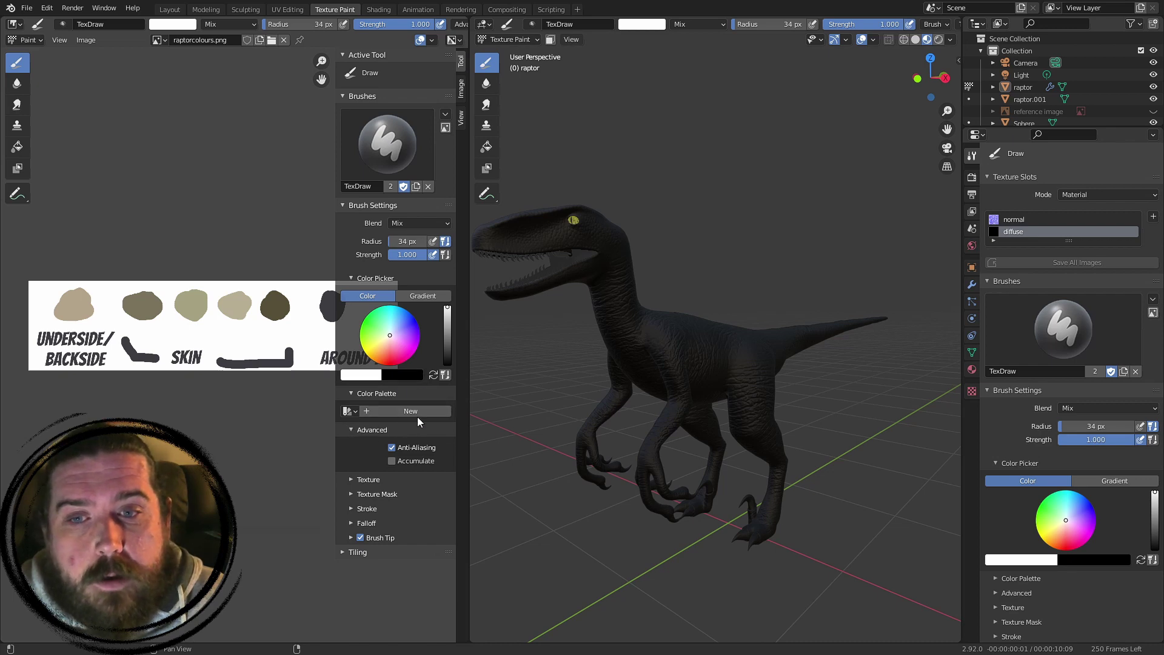
pyautogui.click(417, 416)
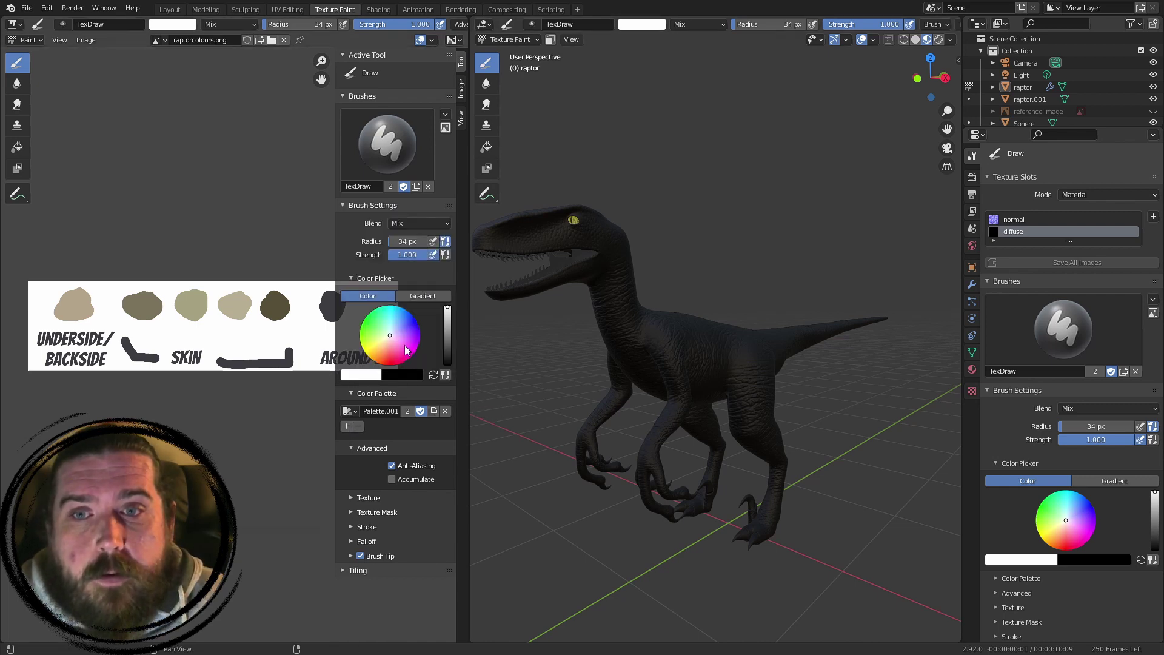
# - Sample the beige underside/backside swatch from the reference image as the brush color and add it to the palette
pyautogui.click(374, 376)
pyautogui.click(443, 335)
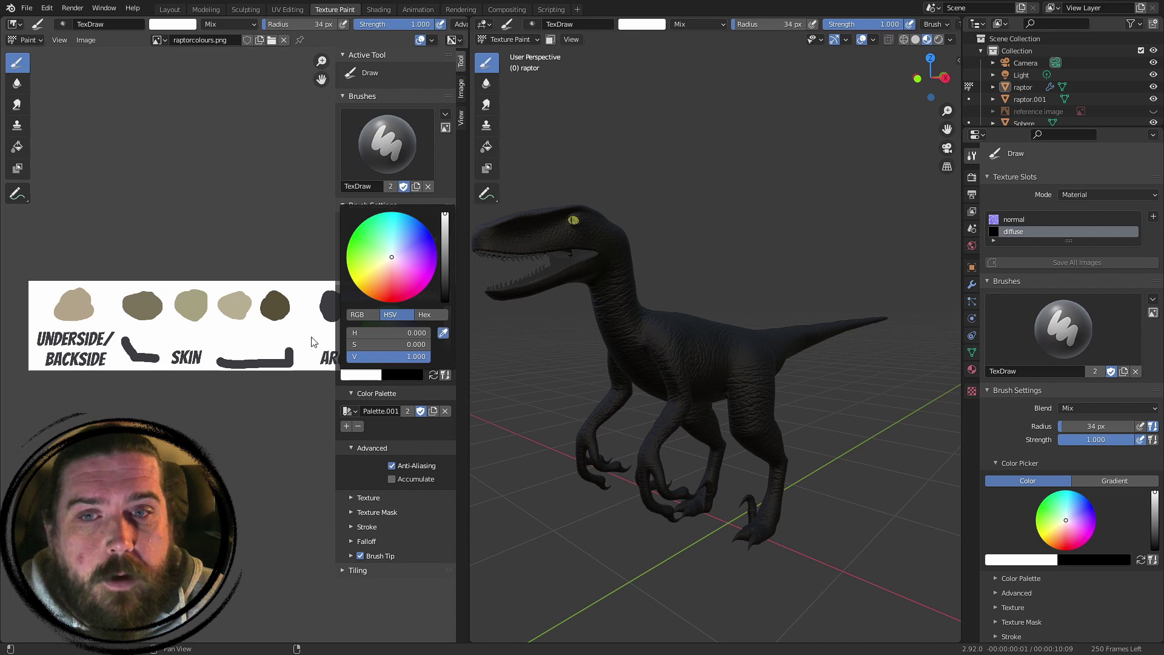
pyautogui.click(80, 296)
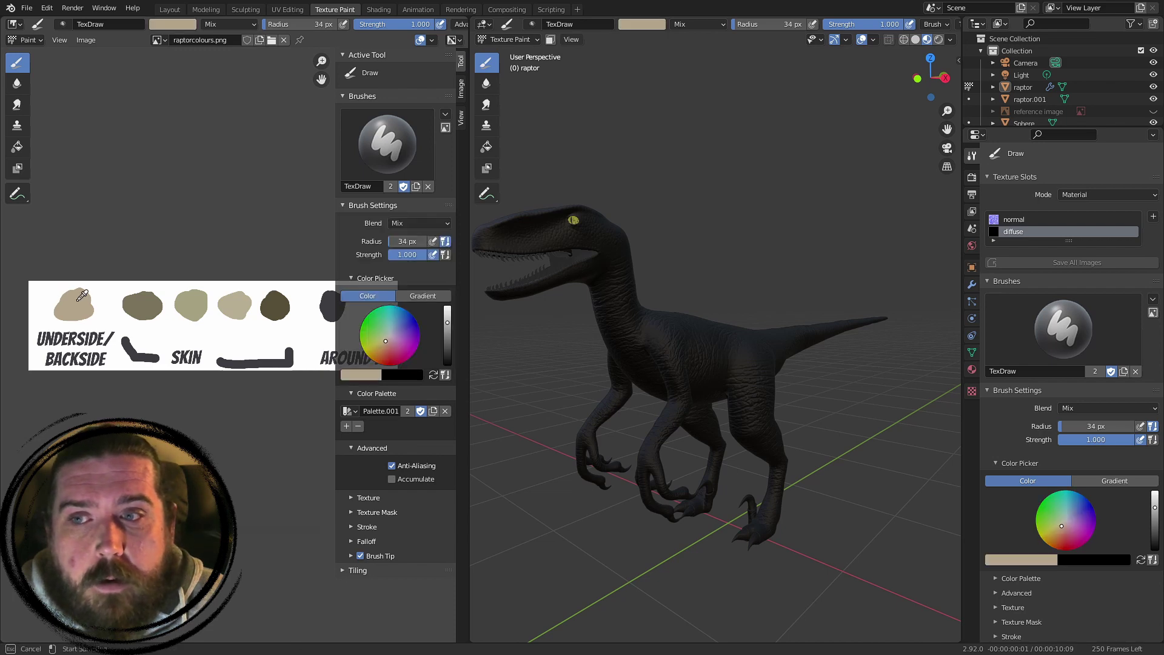
pyautogui.click(347, 427)
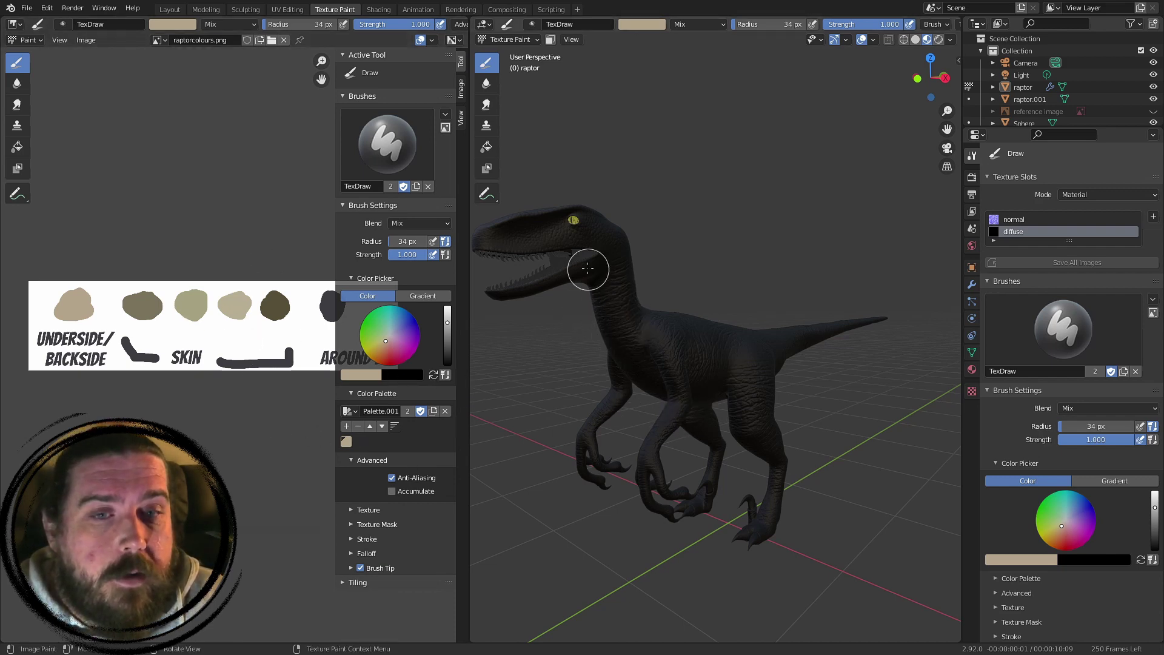
pyautogui.moveTo(617, 340); pyautogui.dragTo(658, 318, button='middle')
pyautogui.moveTo(814, 367); pyautogui.dragTo(627, 442, button='middle')
pyautogui.moveTo(214, 386); pyautogui.dragTo(187, 382, button='middle')
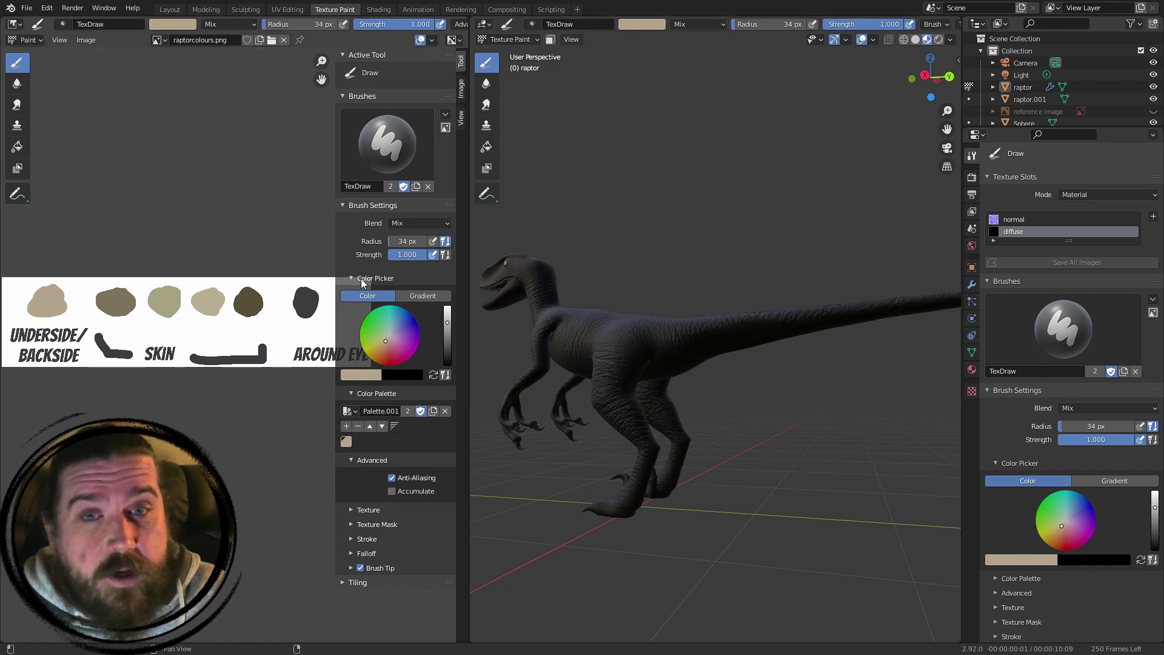
pyautogui.moveTo(536, 238); pyautogui.dragTo(598, 239, button='middle')
pyautogui.moveTo(274, 230); pyautogui.dragTo(230, 250, button='middle')
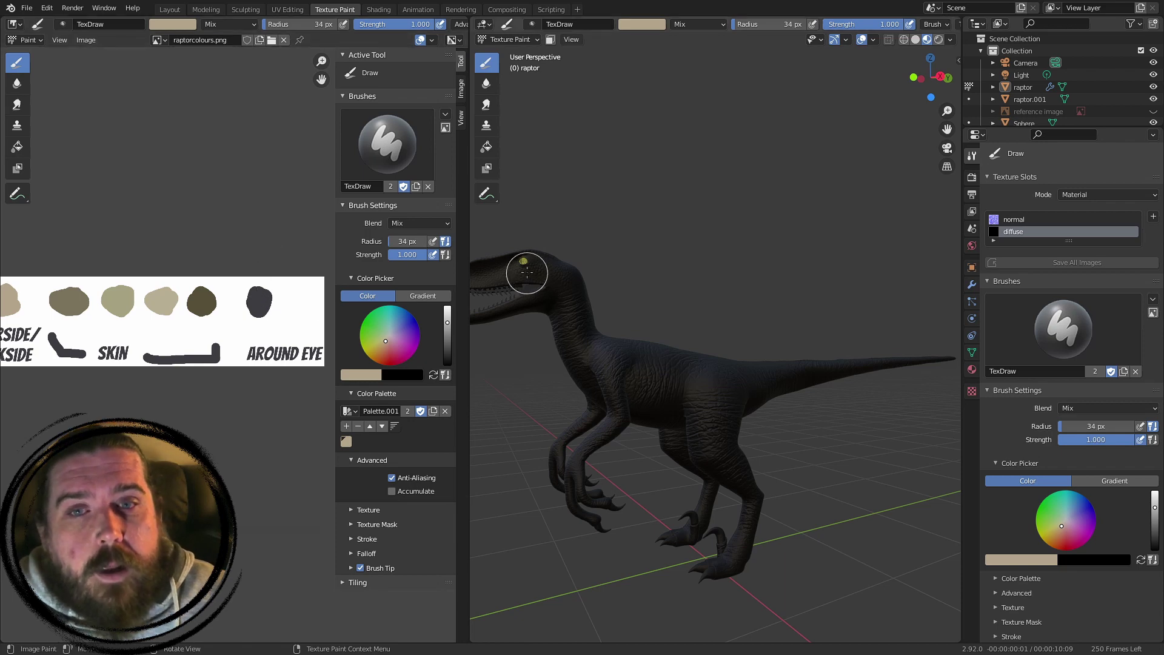
# - Sample the first skin swatch, the grey-brown one, from the reference image as the brush color and add it to the palette
pyautogui.keyDown('shift'); pyautogui.moveTo(526, 273); pyautogui.dragTo(606, 356, button='middle'); pyautogui.keyUp('shift')
pyautogui.scroll(7, 605, 356)
pyautogui.keyDown('shift'); pyautogui.moveTo(557, 327); pyautogui.dragTo(766, 300, button='middle'); pyautogui.keyUp('shift')
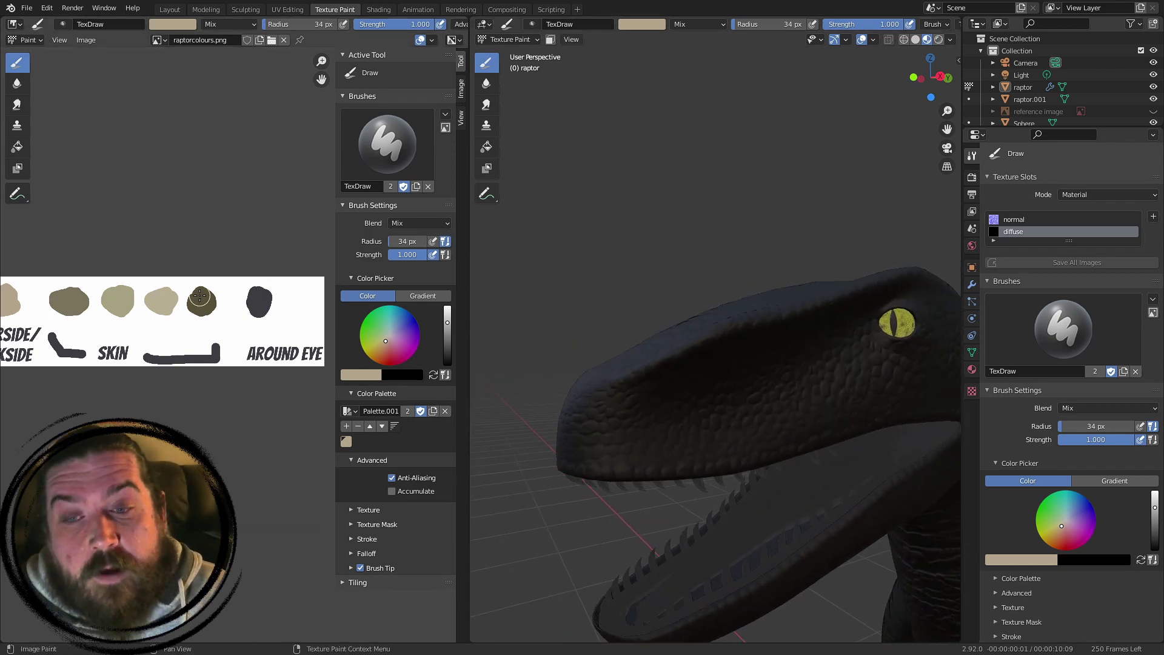
pyautogui.moveTo(204, 292); pyautogui.dragTo(254, 278, button='middle')
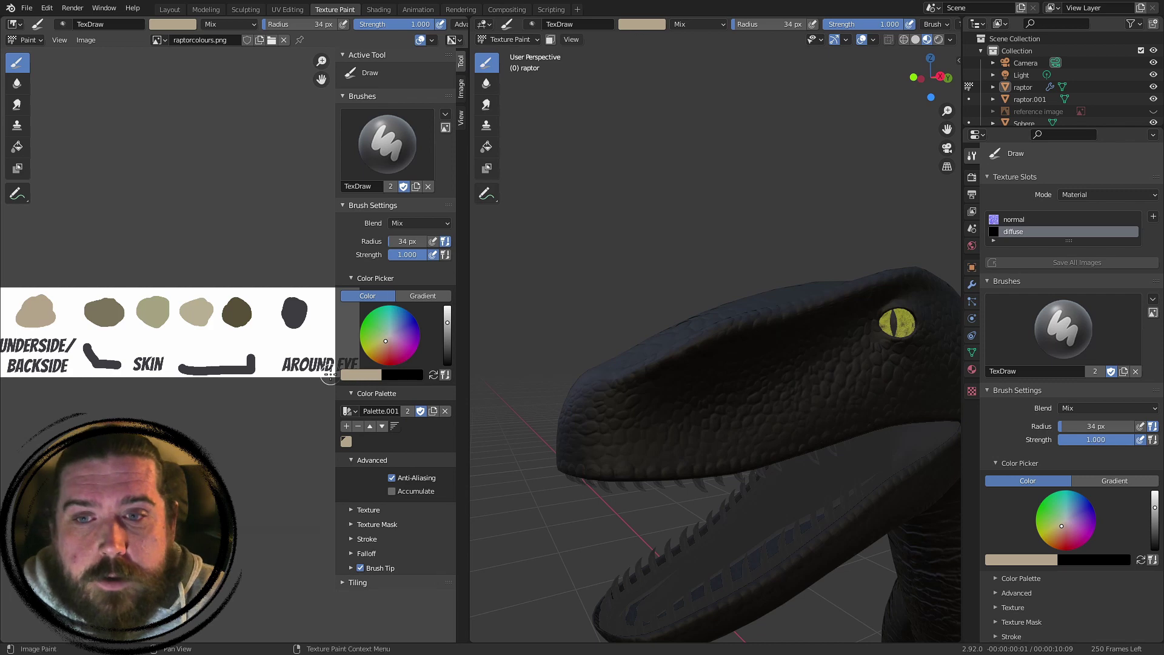
pyautogui.click(369, 376)
pyautogui.click(443, 332)
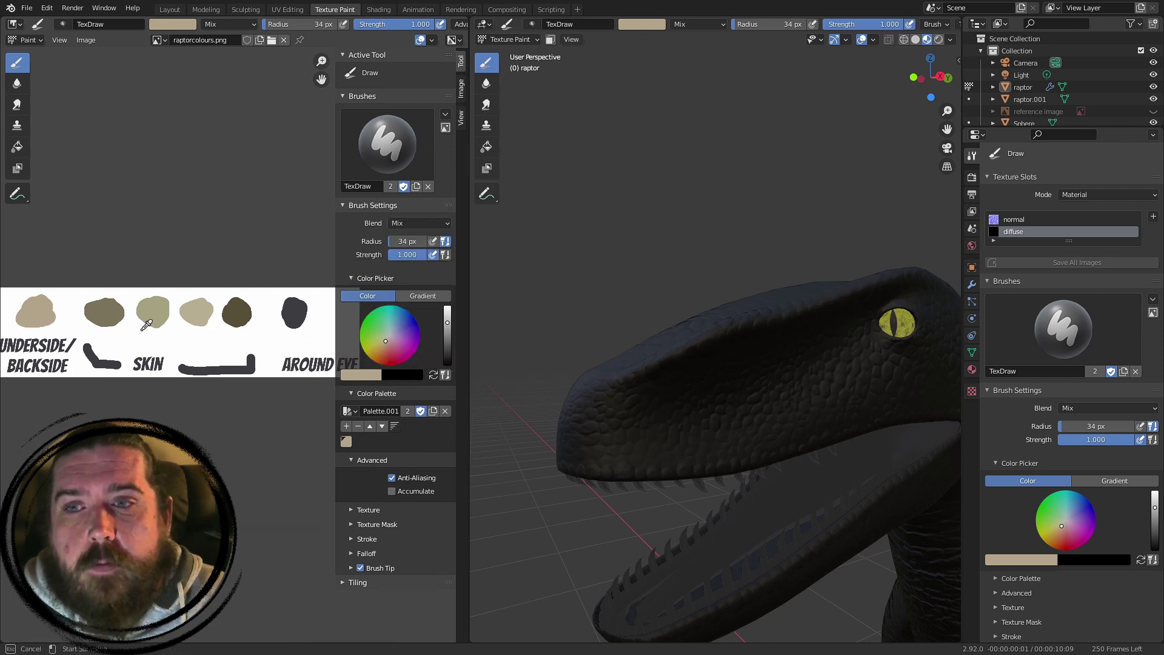
pyautogui.click(114, 305)
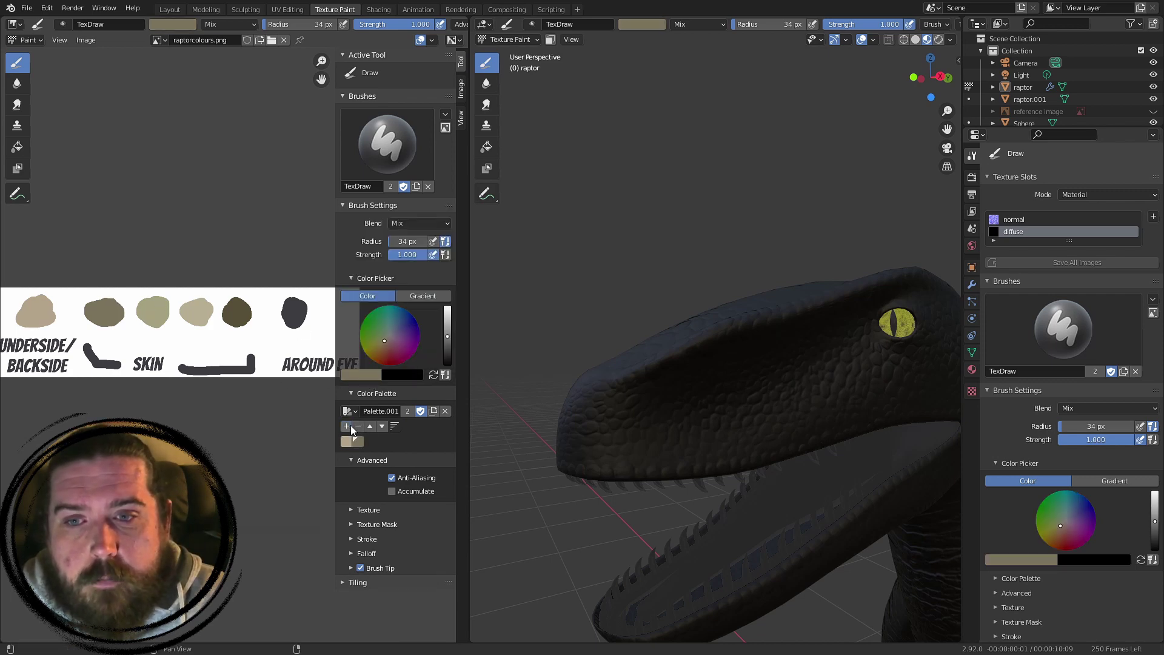
# - Sample the second and third skin swatches, pale olive green and light beige, and add each color to the palette
pyautogui.click(367, 377)
pyautogui.click(444, 333)
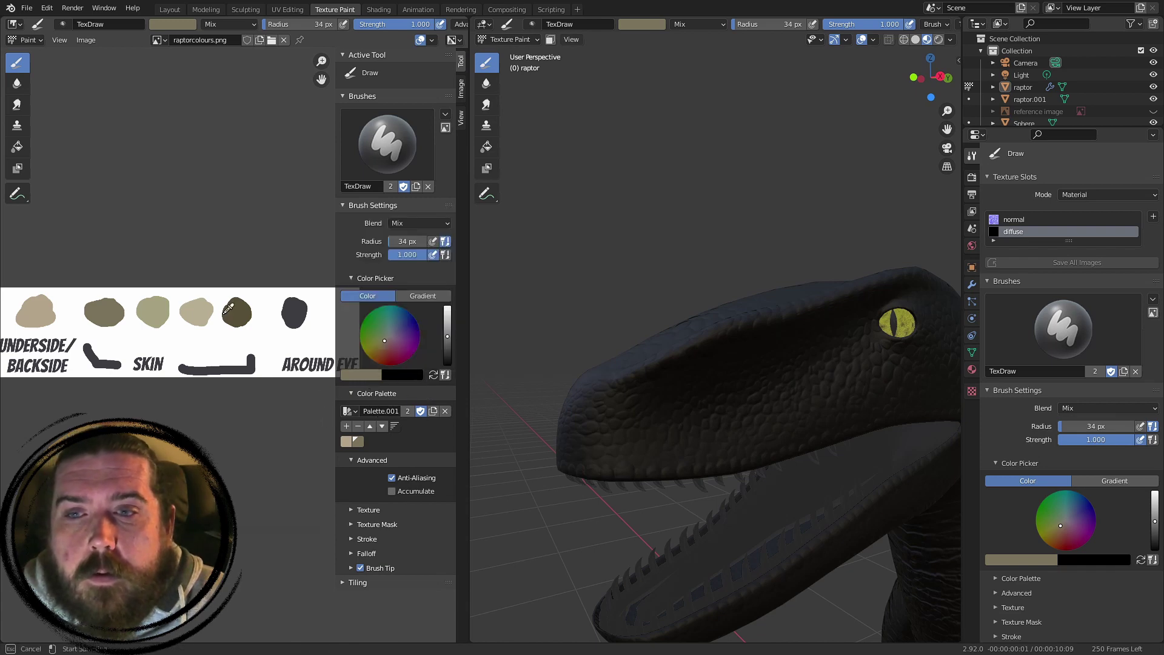
pyautogui.click(157, 303)
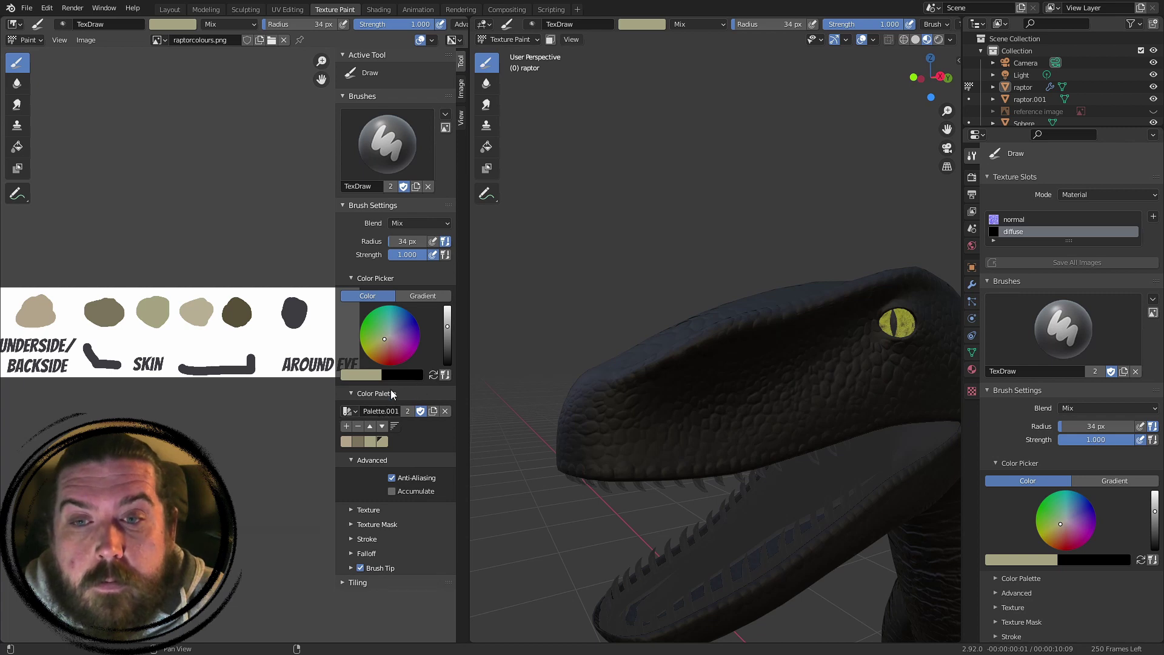
pyautogui.click(376, 379)
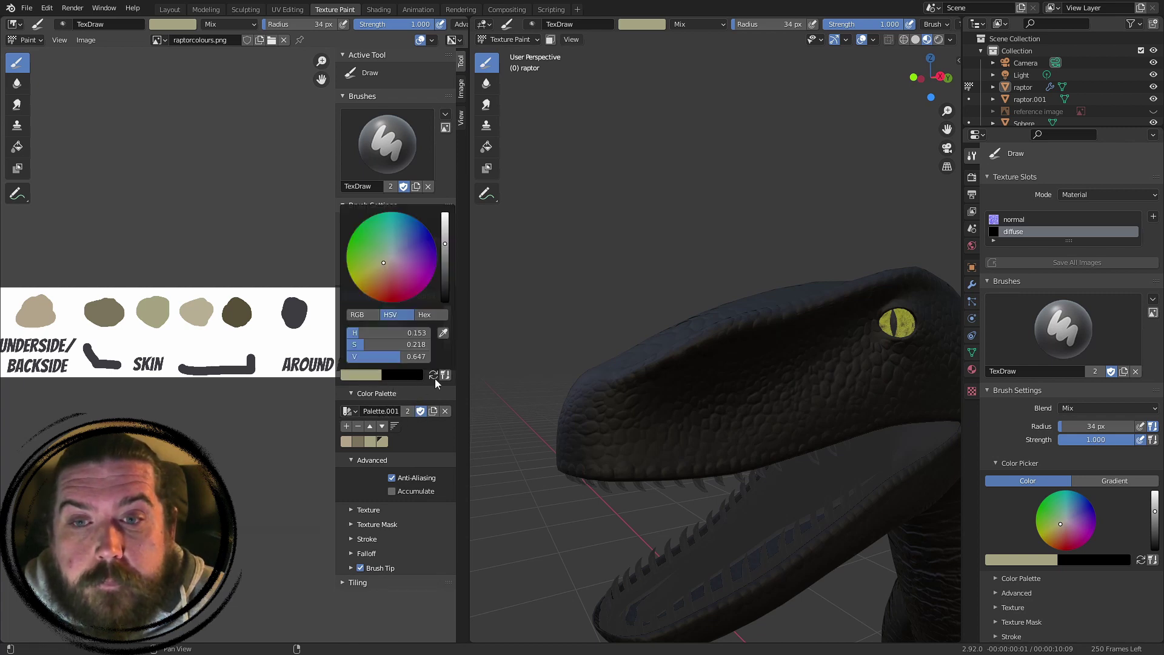
pyautogui.click(446, 328)
pyautogui.click(211, 314)
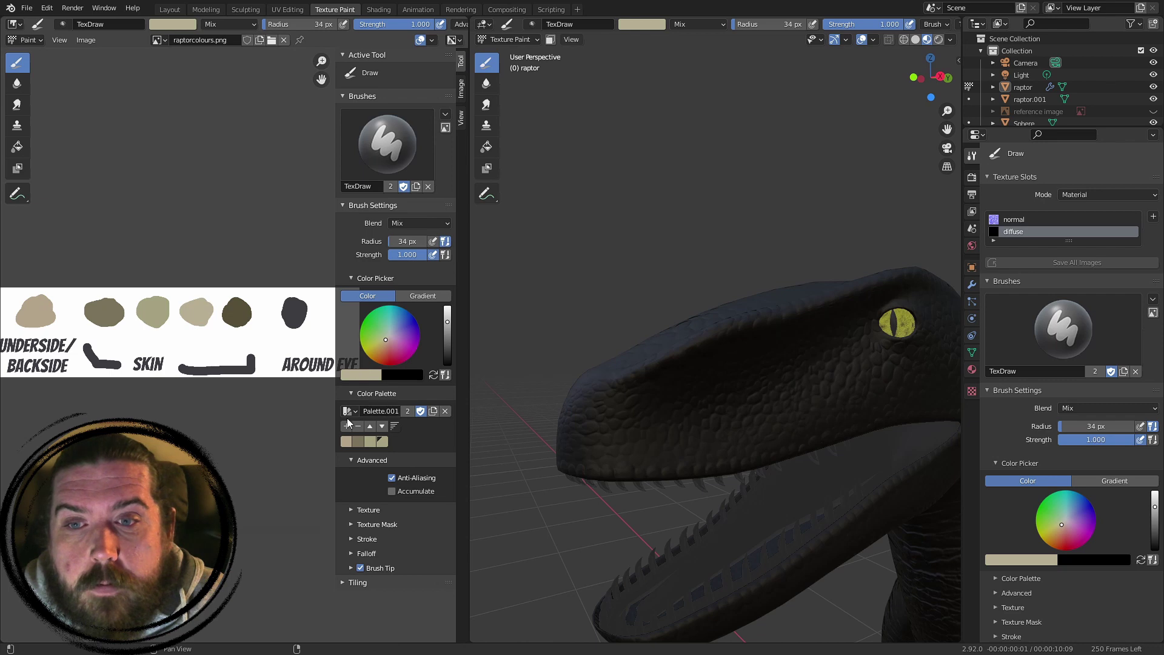
# - Add the dark olive-brown skin swatch and the dark grey around-eye swatch from the reference image to the palette
pyautogui.click(370, 376)
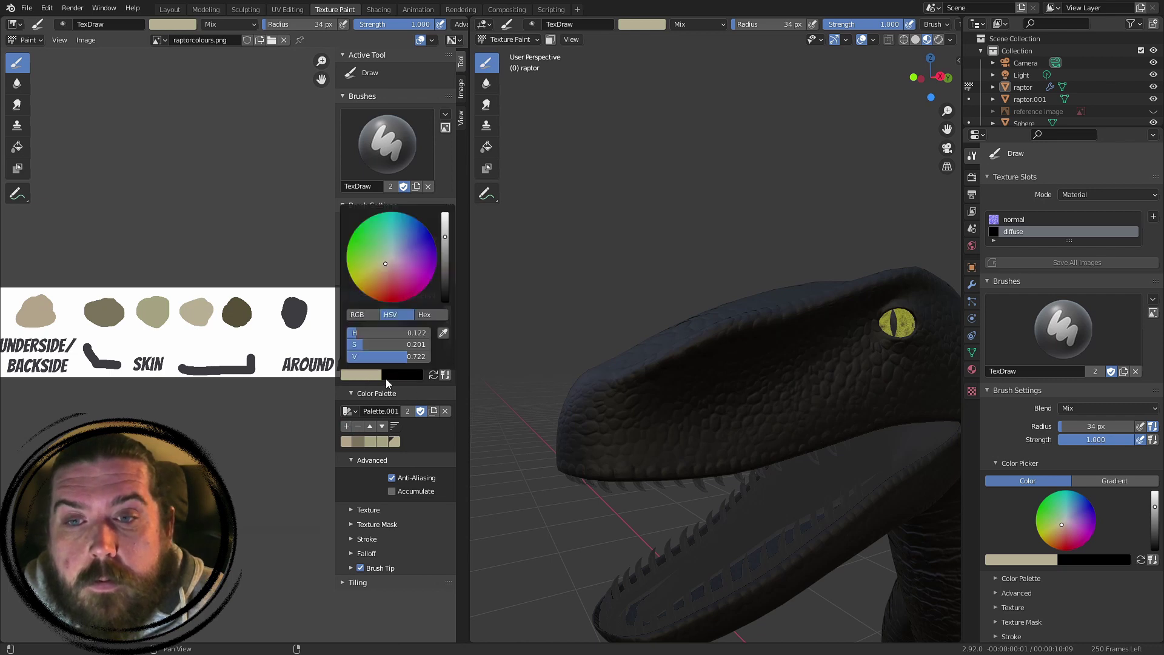
pyautogui.click(443, 335)
pyautogui.click(239, 314)
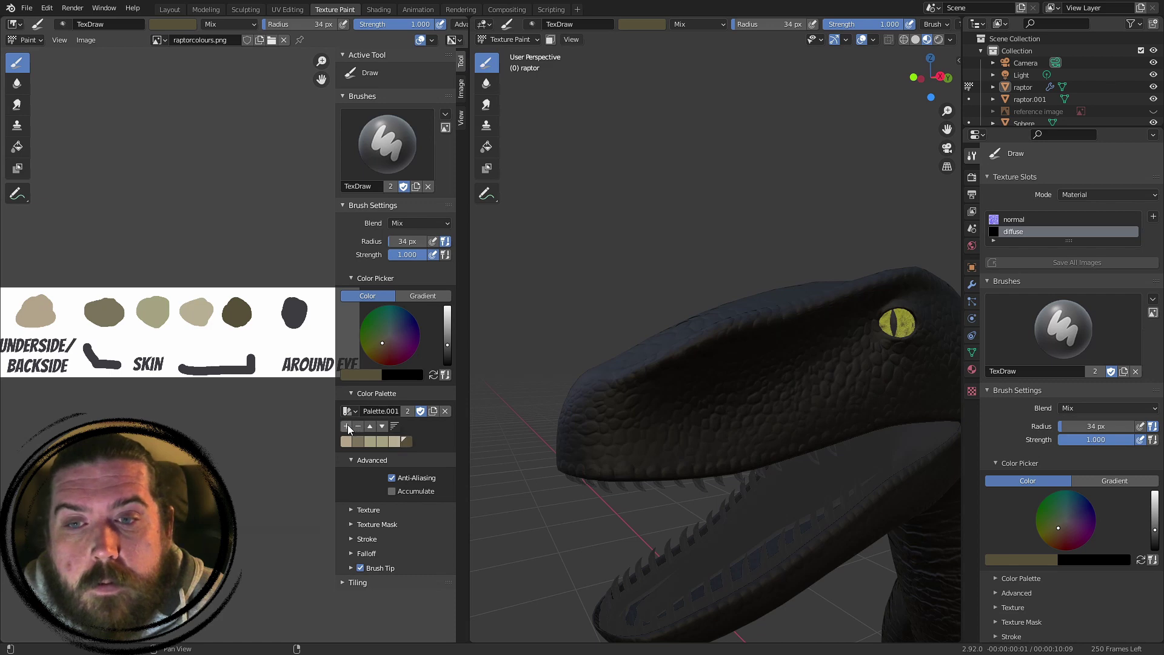
pyautogui.click(349, 376)
pyautogui.click(443, 336)
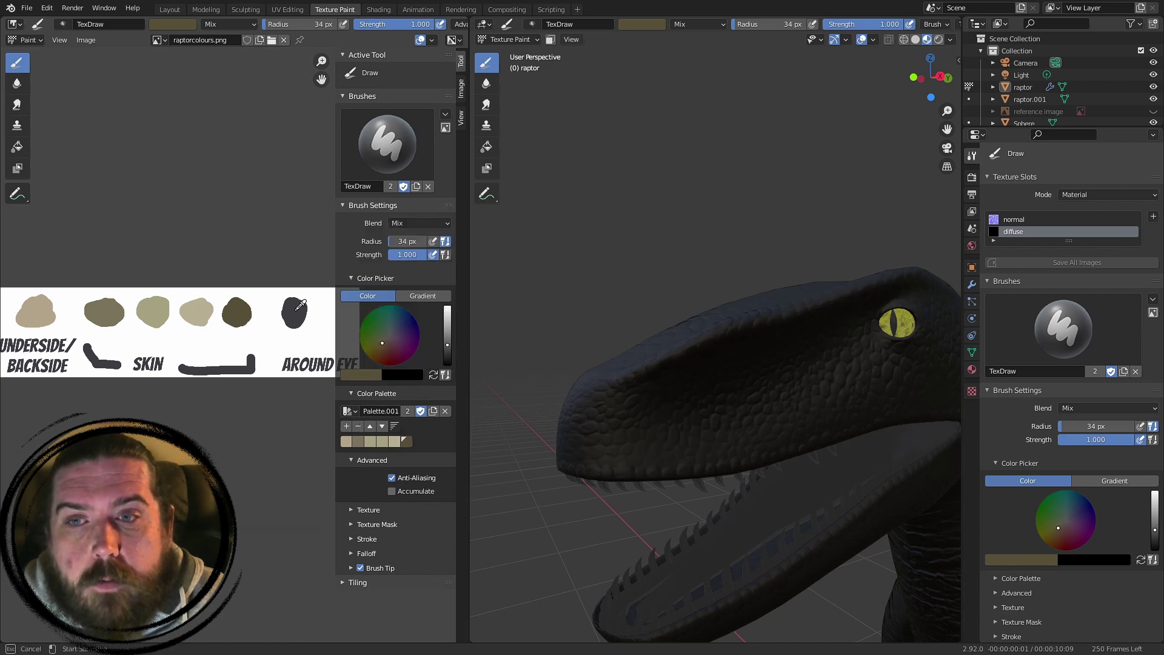
pyautogui.click(386, 430)
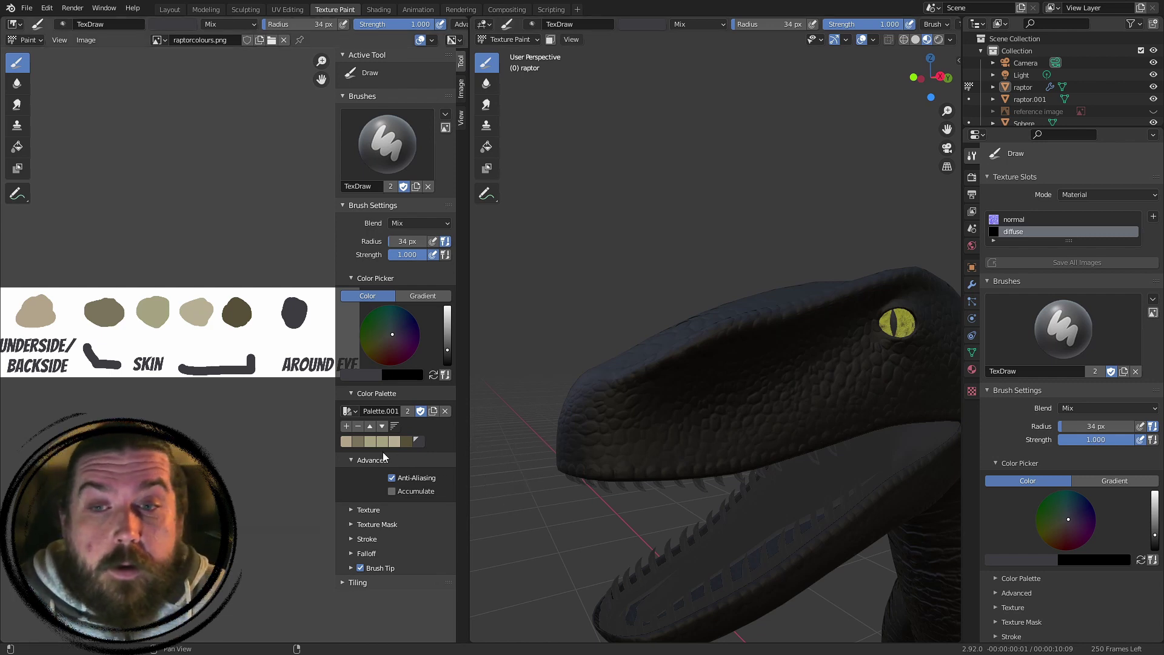
# - Pick the beige underside color from the palette and show the diffuse image in the image editor
pyautogui.click(345, 442)
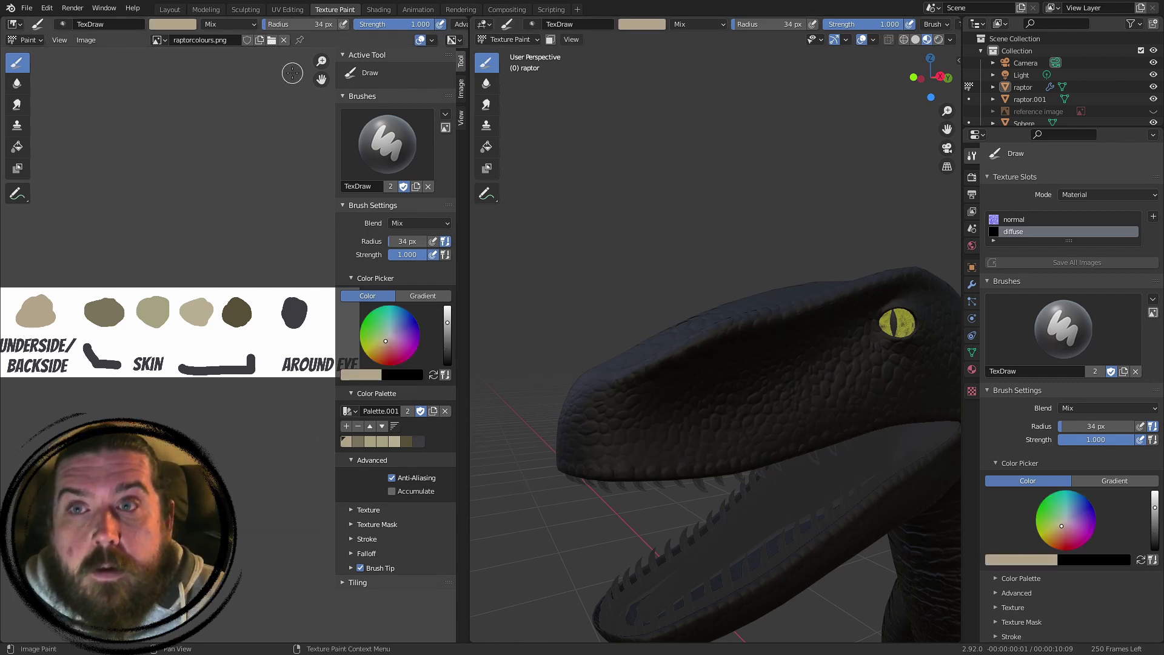
pyautogui.click(157, 42)
pyautogui.click(200, 60)
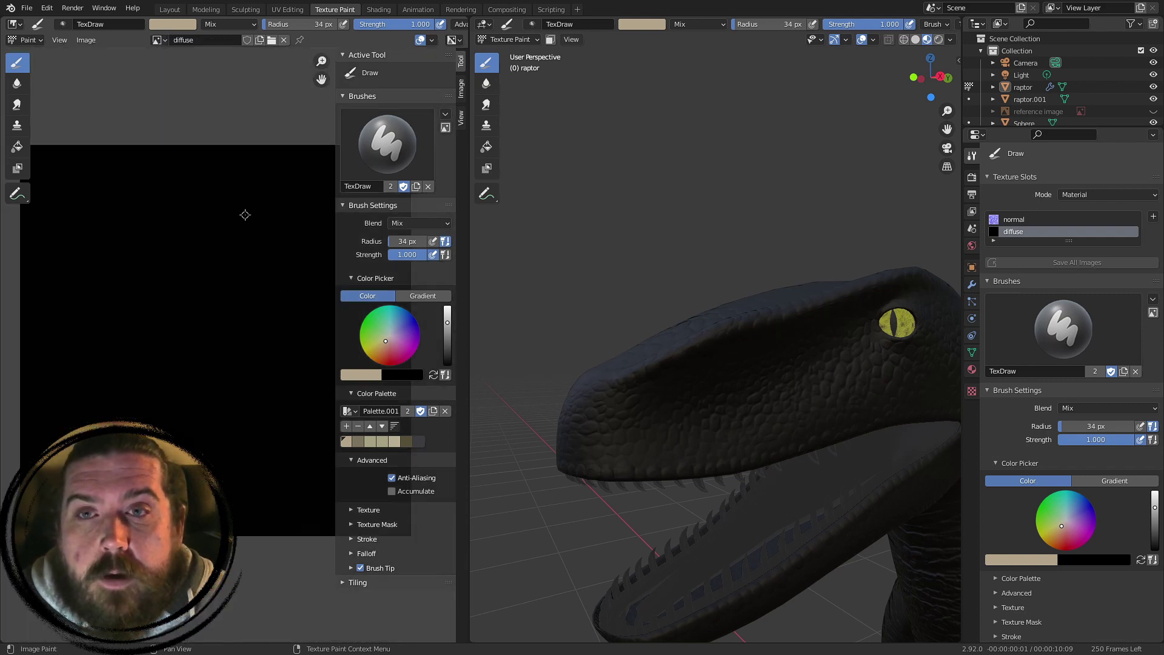
pyautogui.scroll(-1, 245, 215)
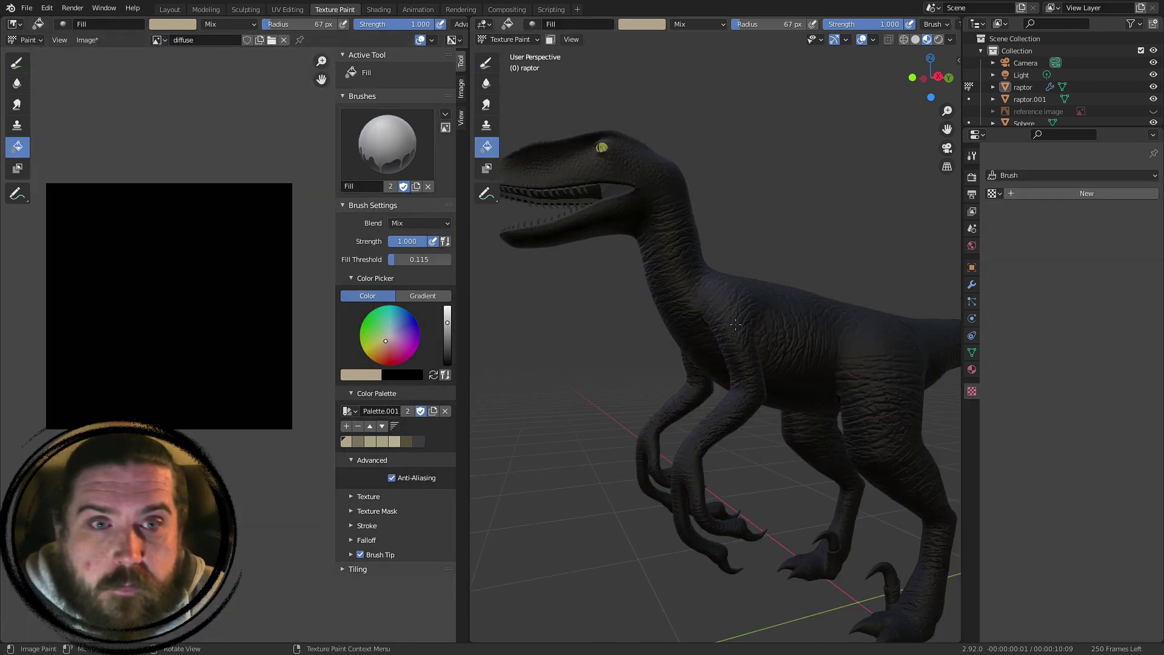
# - Fill the raptor's whole diffuse texture with a dark green base color (HSV 0.255, 0.600, 0.230) using the Fill tool
pyautogui.moveTo(651, 296); pyautogui.dragTo(673, 285, button='middle')
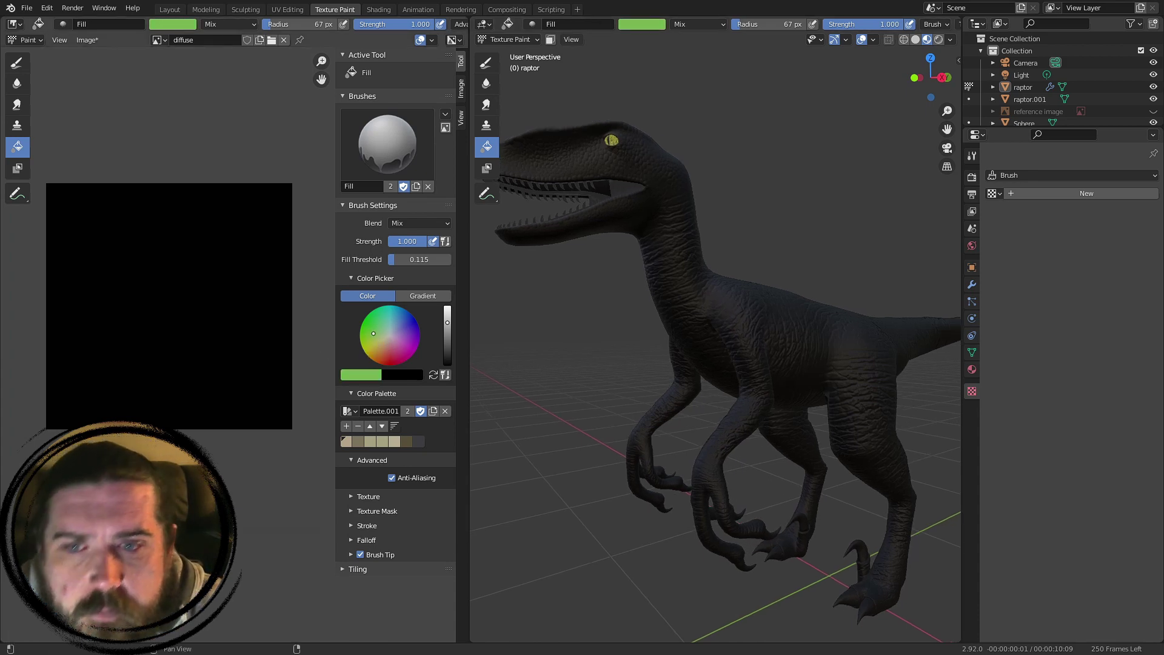
pyautogui.moveTo(447, 326); pyautogui.dragTo(447, 351)
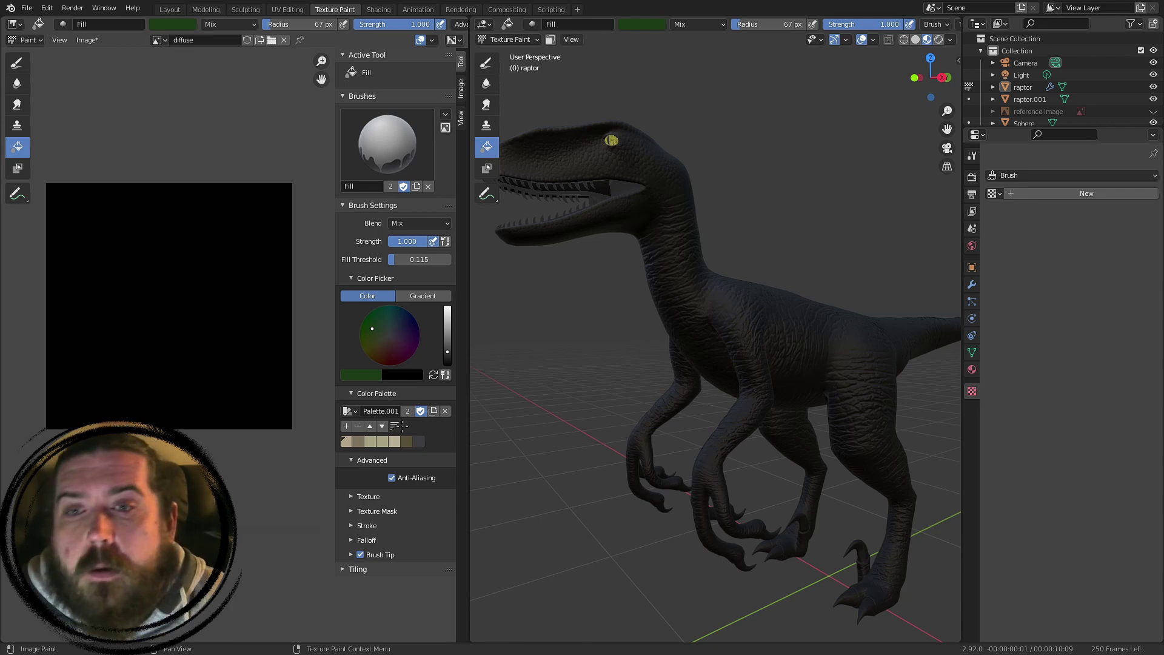
pyautogui.moveTo(735, 314); pyautogui.dragTo(625, 351, button='middle')
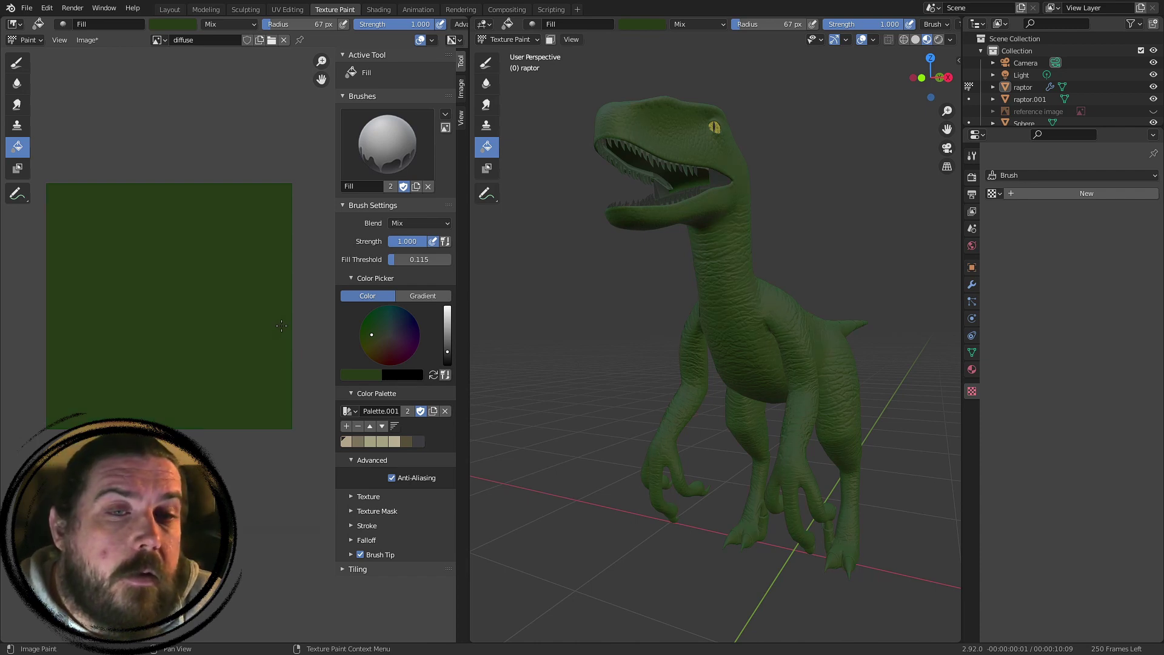
pyautogui.moveTo(697, 330); pyautogui.dragTo(725, 339, button='middle')
pyautogui.moveTo(779, 372); pyautogui.dragTo(760, 303, button='middle')
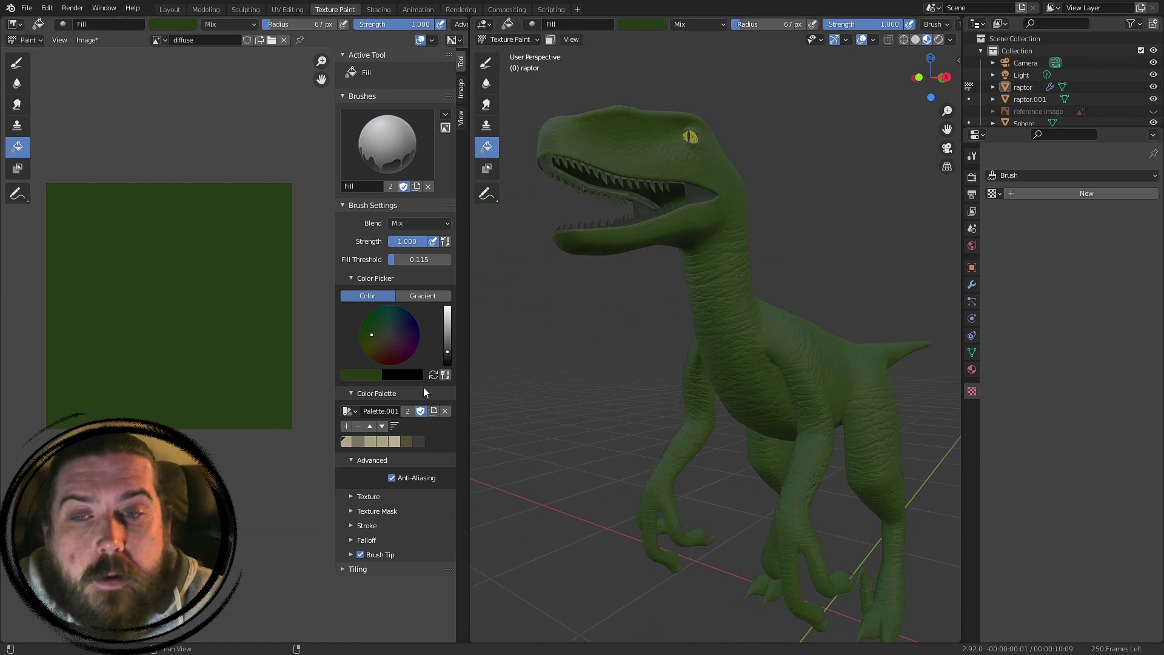
pyautogui.click(350, 375)
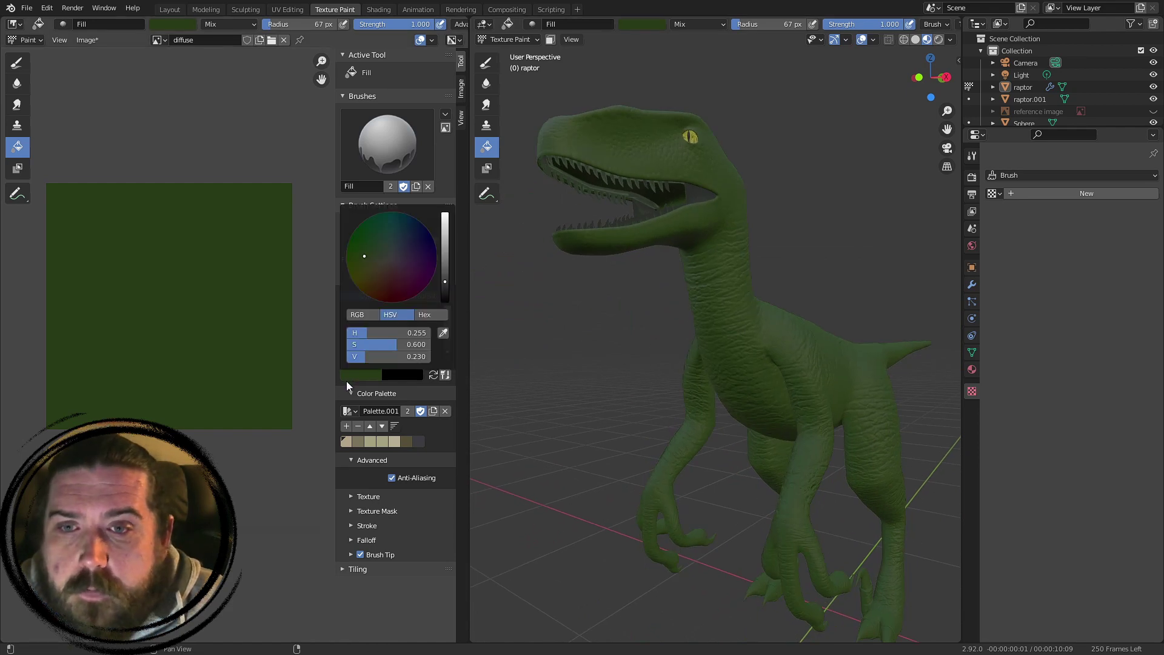
pyautogui.keyDown('shift'); pyautogui.moveTo(696, 548); pyautogui.dragTo(521, 373, button='middle'); pyautogui.keyUp('shift')
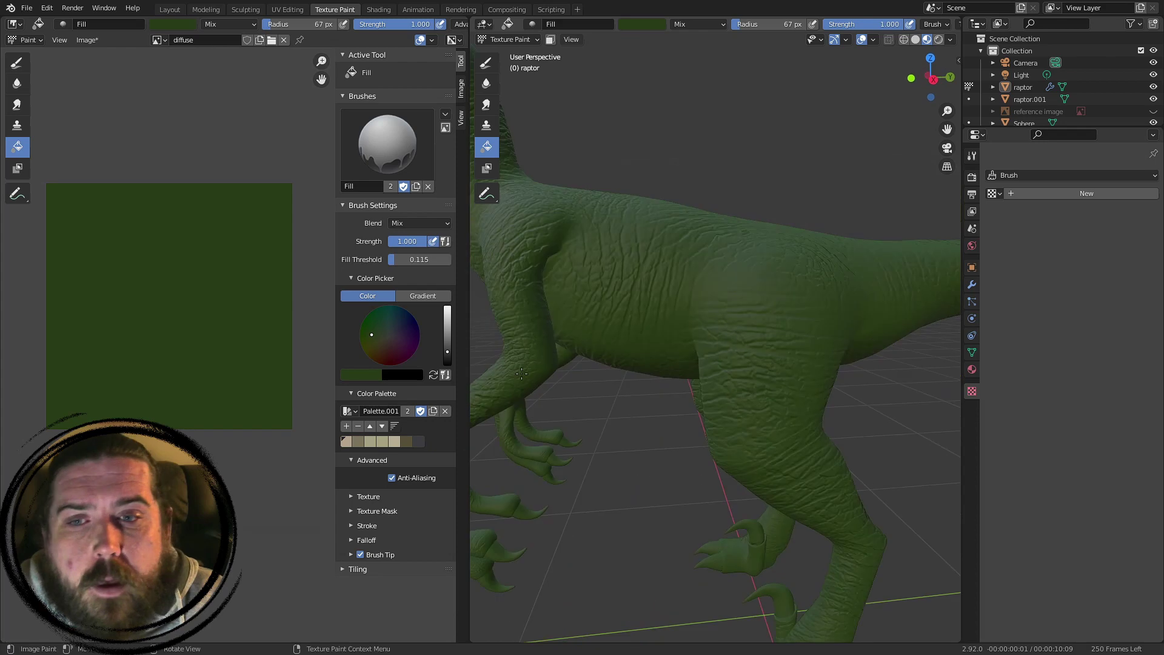
# - Pick the beige palette color and create a new brush texture for the Fill brush
pyautogui.click(344, 442)
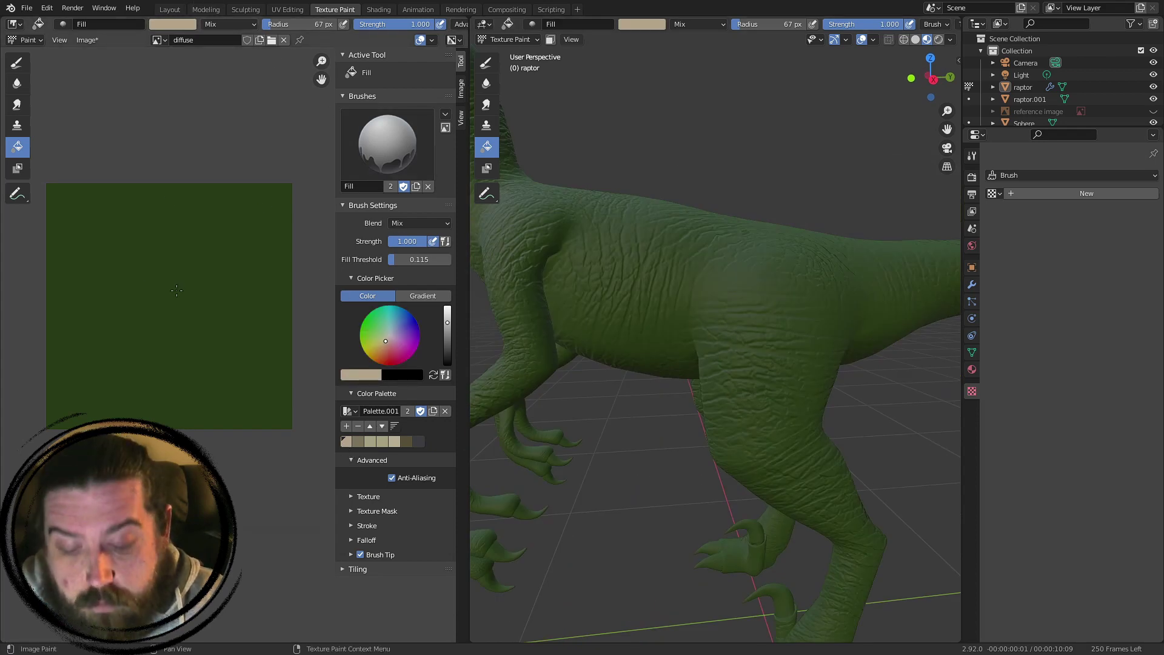
pyautogui.press('n')
pyautogui.press('n')
pyautogui.click(973, 156)
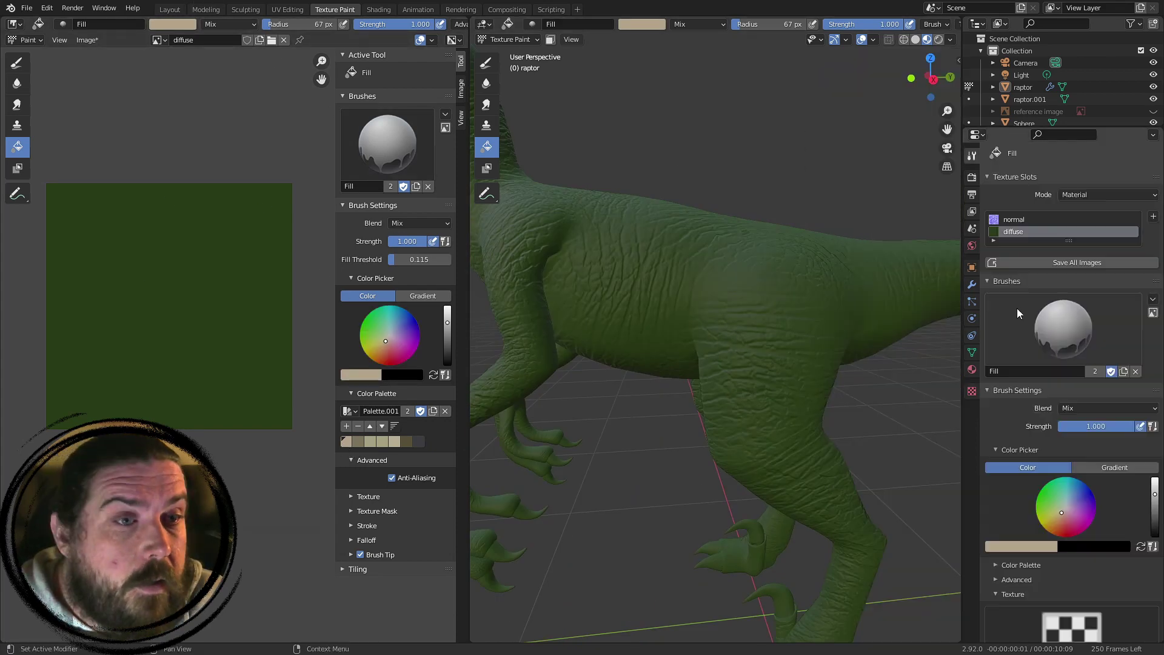
pyautogui.click(1018, 309)
pyautogui.scroll(-10, 1041, 318)
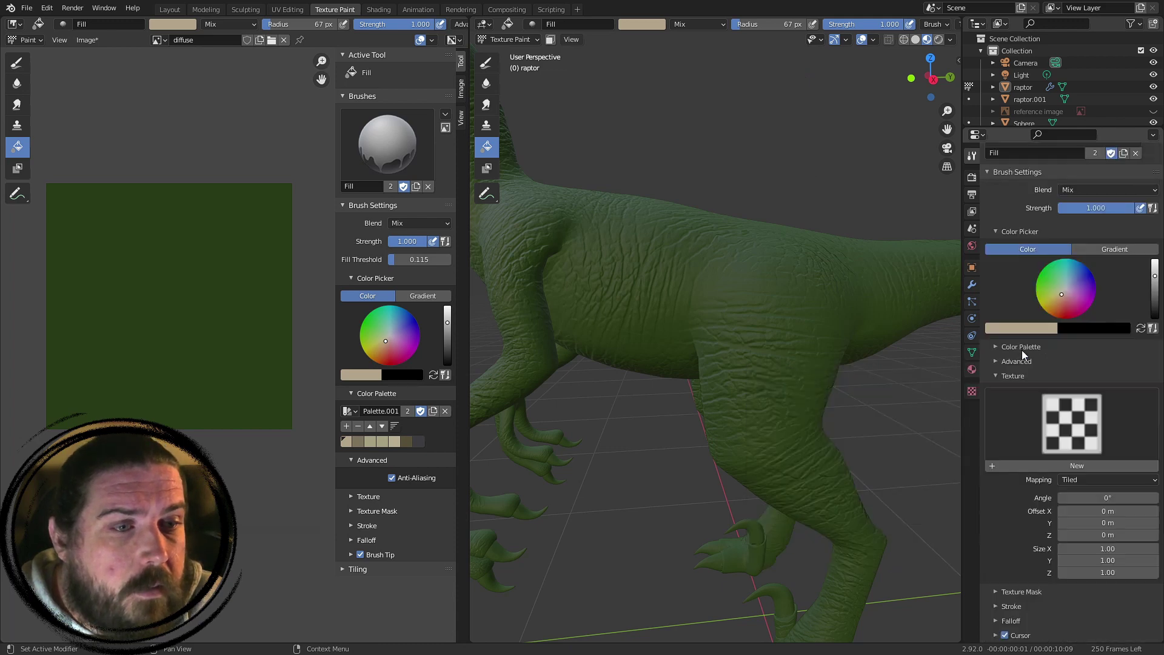
pyautogui.click(1003, 442)
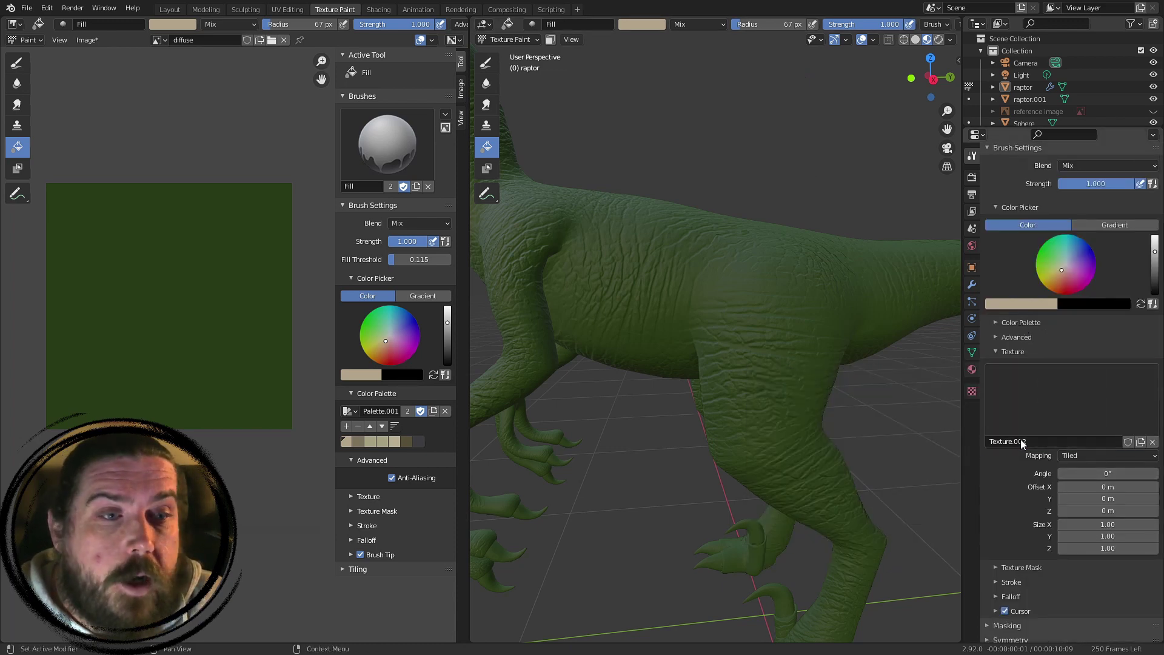
pyautogui.click(1135, 383)
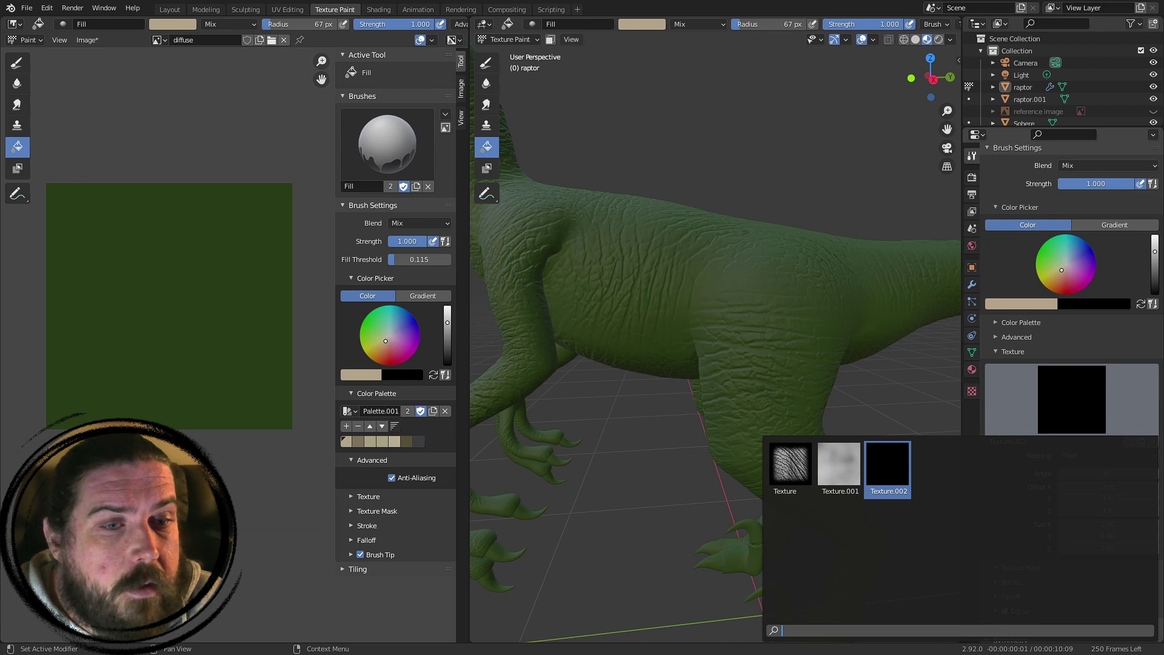
pyautogui.click(1093, 376)
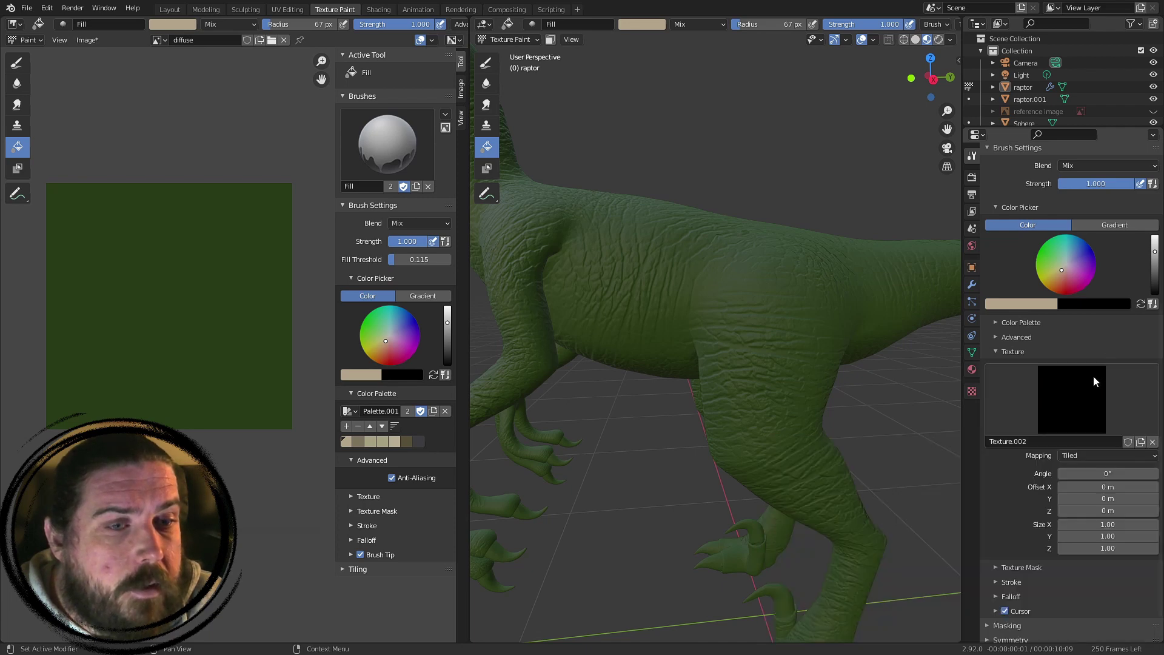
# - Set the new brush texture's type to Clouds and its size to 0.99
pyautogui.click(972, 392)
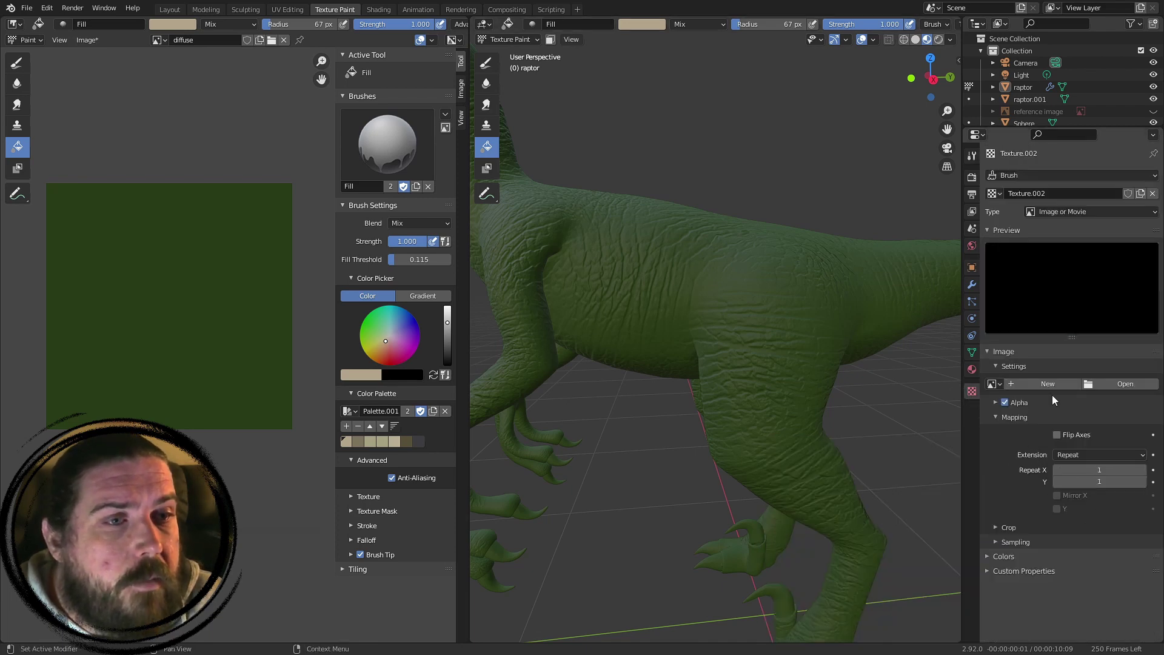
pyautogui.click(1101, 208)
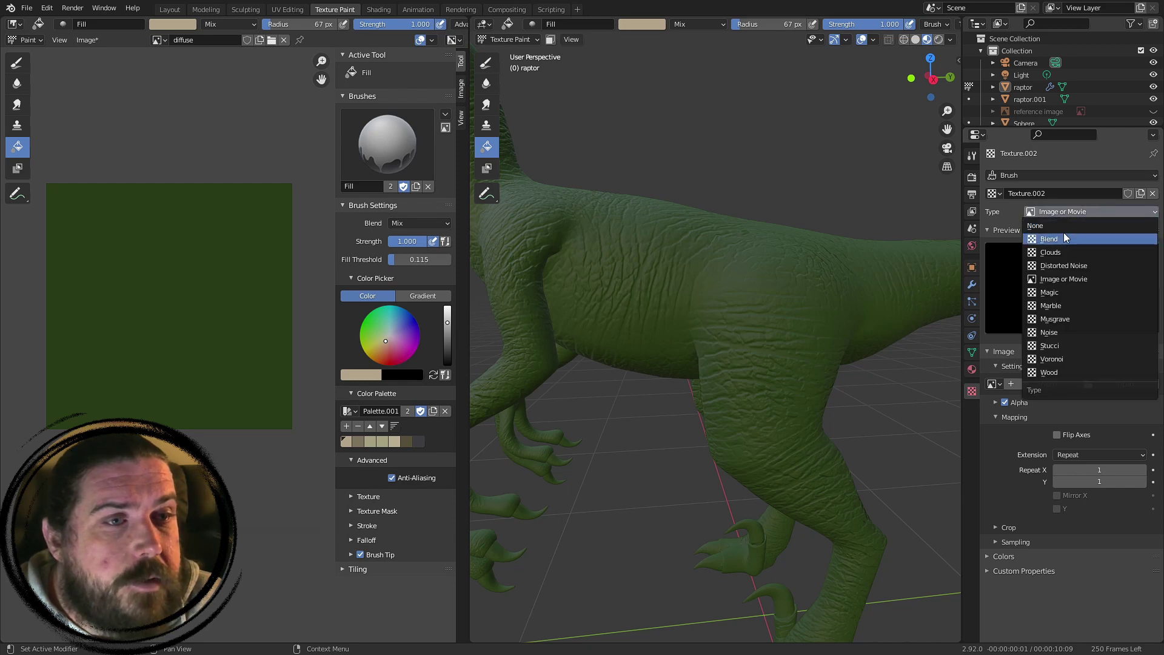
pyautogui.click(1057, 253)
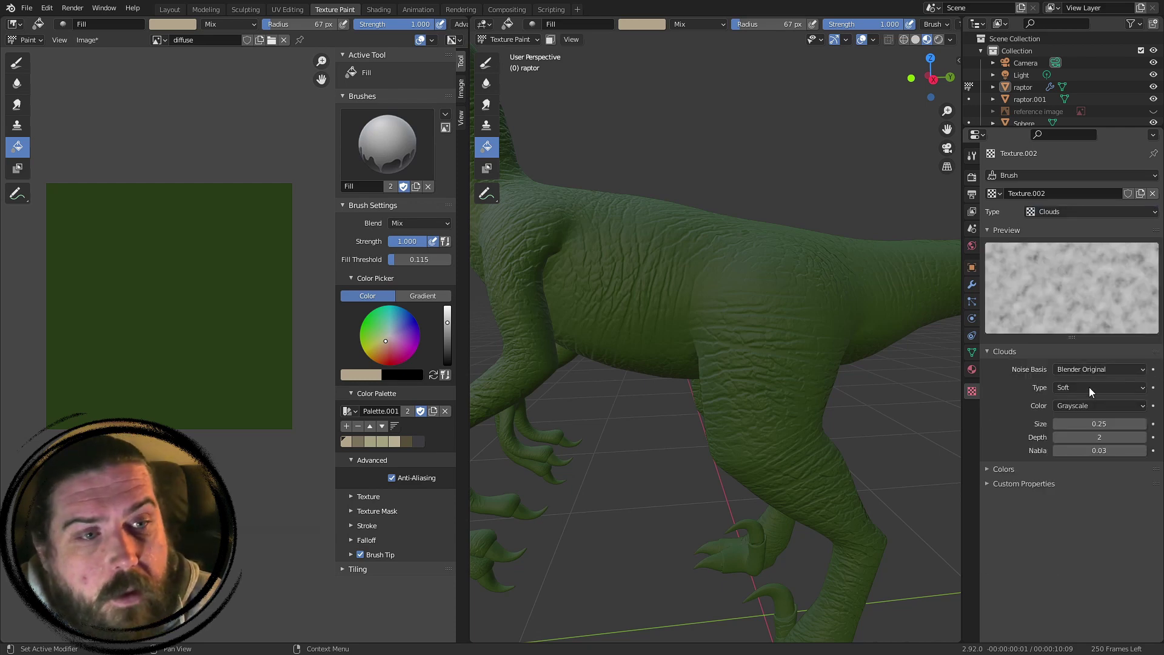
pyautogui.moveTo(1100, 424); pyautogui.dragTo(1140, 424)
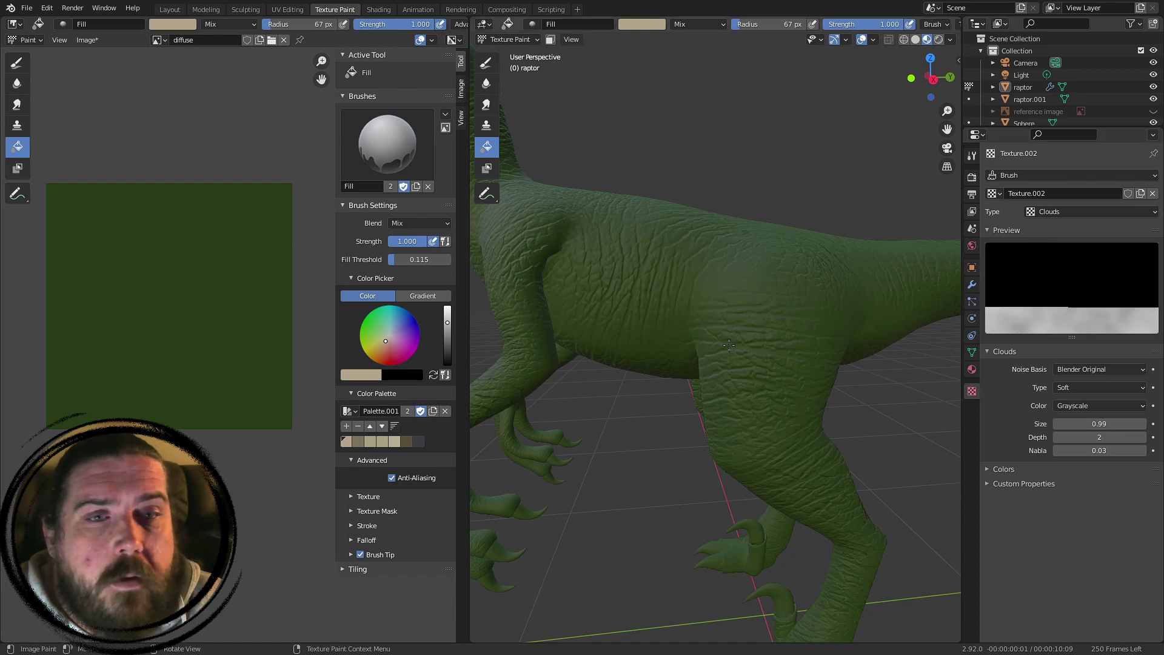
# - Switch to the Draw brush and turn the raptor to show its neck and underside for painting
pyautogui.moveTo(573, 388); pyautogui.dragTo(655, 339, button='middle')
pyautogui.keyDown('shift'); pyautogui.moveTo(634, 217); pyautogui.dragTo(629, 394, button='middle'); pyautogui.keyUp('shift')
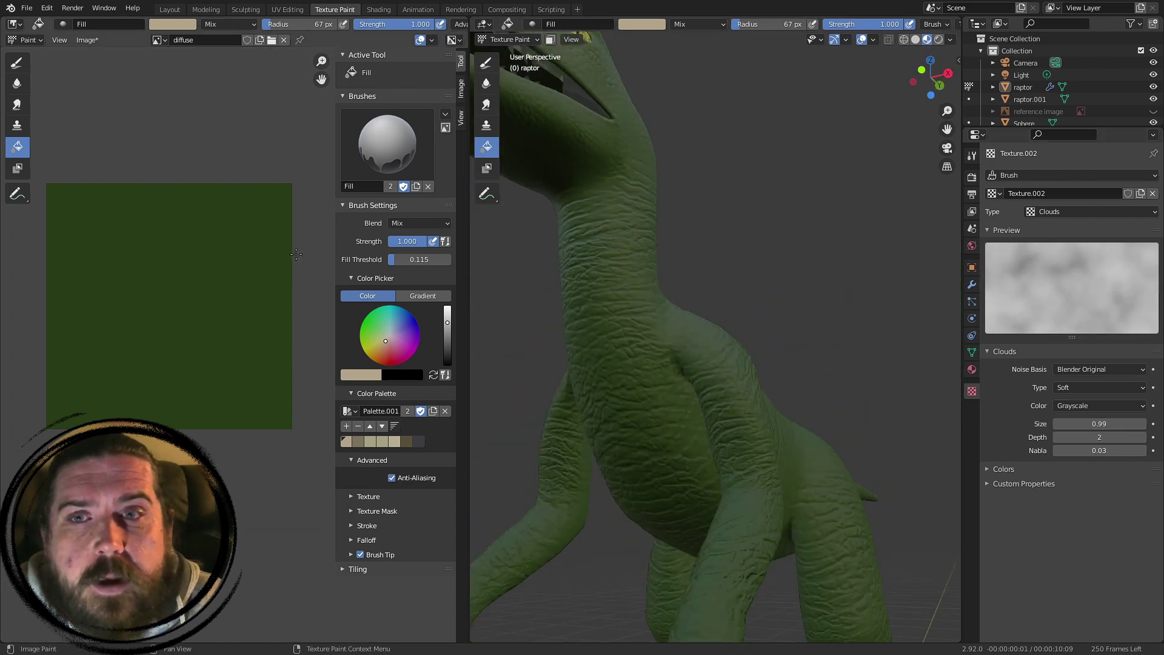
pyautogui.moveTo(698, 182); pyautogui.dragTo(646, 263, button='middle')
pyautogui.click(493, 64)
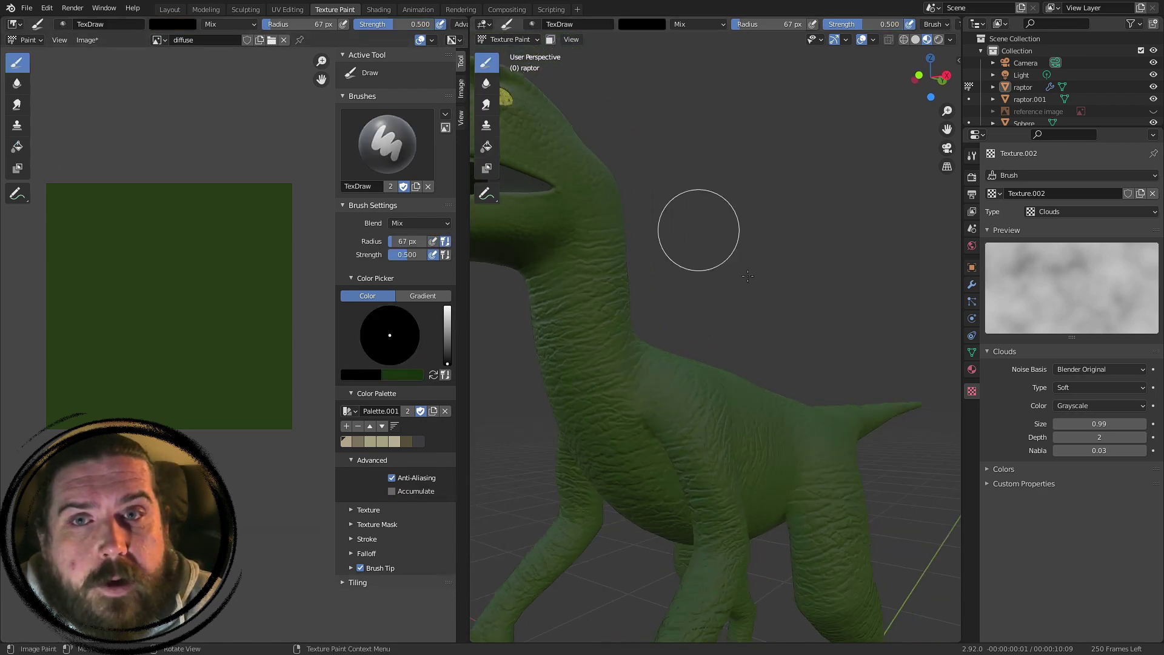
pyautogui.moveTo(697, 228)
pyautogui.mouseDown(button='middle')
pyautogui.moveTo(780, 333)
pyautogui.moveTo(593, 364)
pyautogui.mouseUp(button='middle')
pyautogui.moveTo(681, 271); pyautogui.dragTo(702, 403)
pyautogui.hotkey('ctrl', 'z')
pyautogui.hotkey('ctrl', 'z')
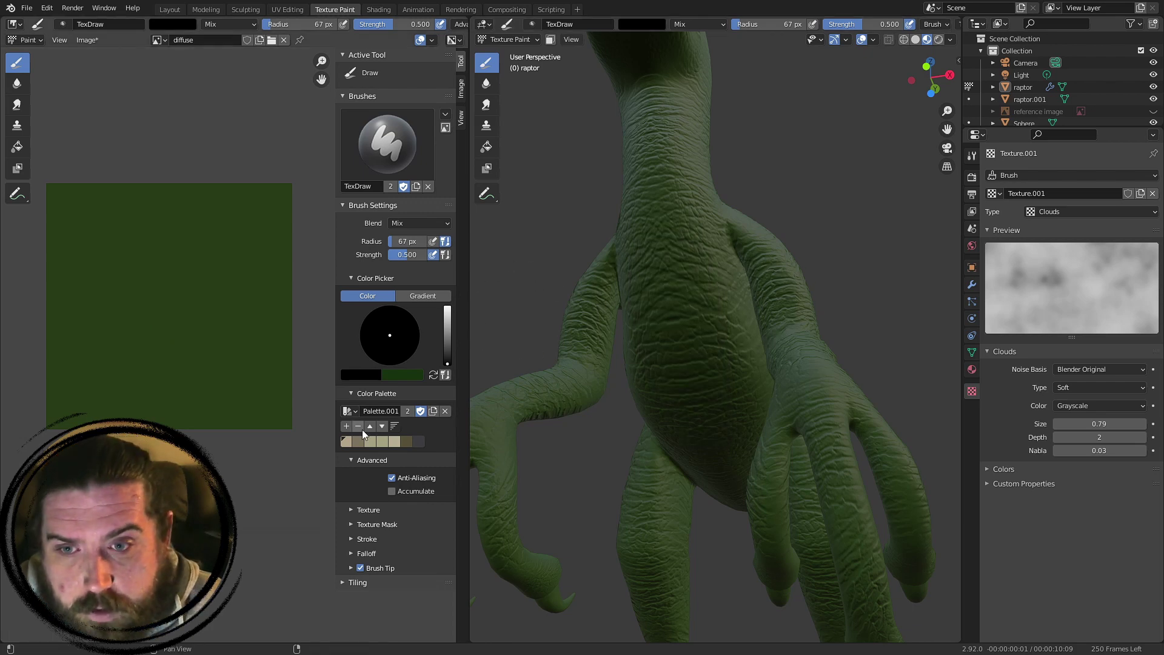
# - Choose the beige underside color from the palette as the Draw brush color
pyautogui.click(348, 441)
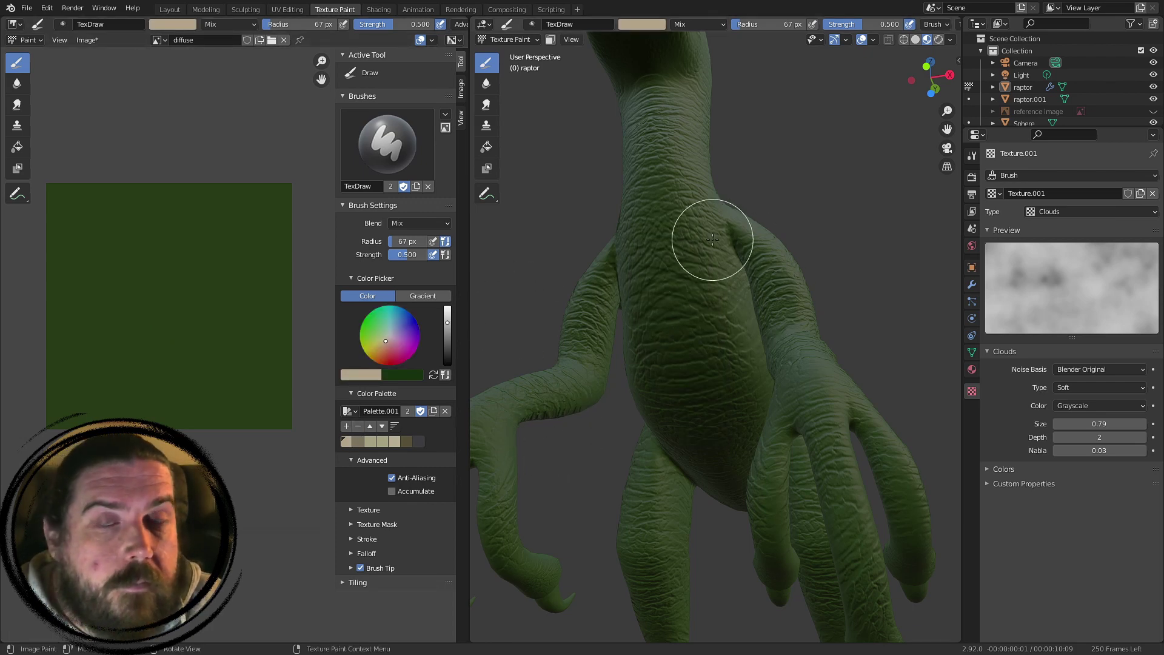
# - Paint the beige color over the front of the raptor's neck, chest and upper belly
pyautogui.moveTo(681, 262)
pyautogui.mouseDown()
pyautogui.moveTo(691, 327)
pyautogui.moveTo(705, 324)
pyautogui.moveTo(667, 221)
pyautogui.mouseUp()
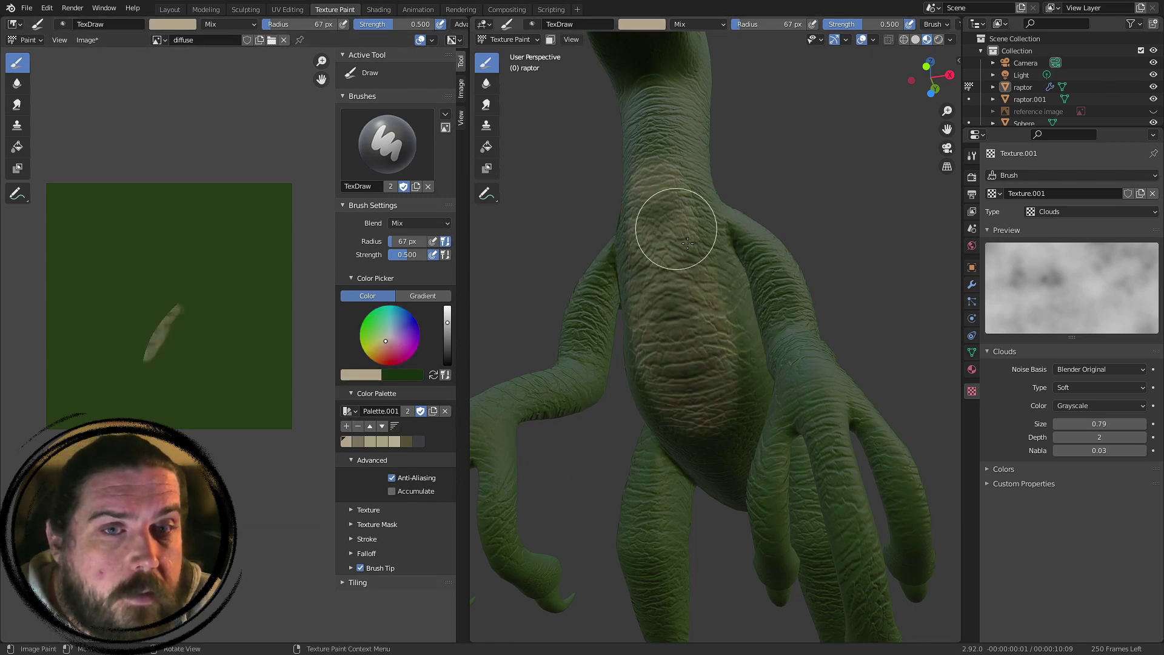
pyautogui.moveTo(667, 222)
pyautogui.mouseDown(button='middle')
pyautogui.moveTo(671, 303)
pyautogui.moveTo(609, 271)
pyautogui.mouseUp(button='middle')
pyautogui.moveTo(609, 271); pyautogui.dragTo(653, 259)
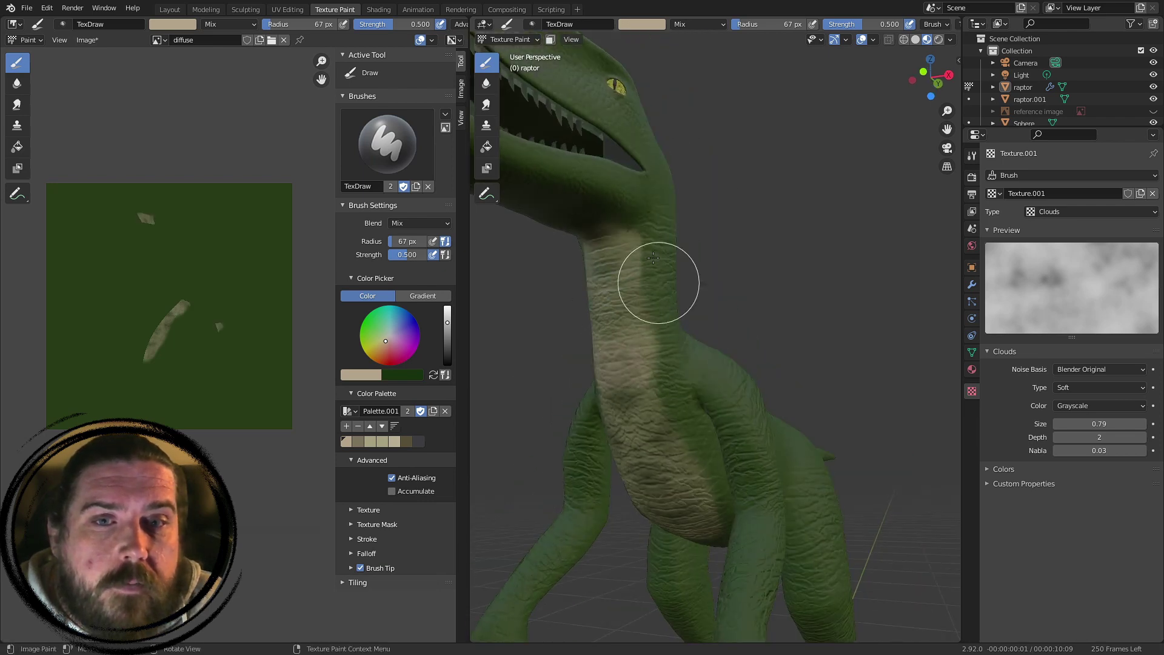
pyautogui.moveTo(665, 455)
pyautogui.mouseDown()
pyautogui.moveTo(635, 390)
pyautogui.moveTo(671, 489)
pyautogui.mouseUp()
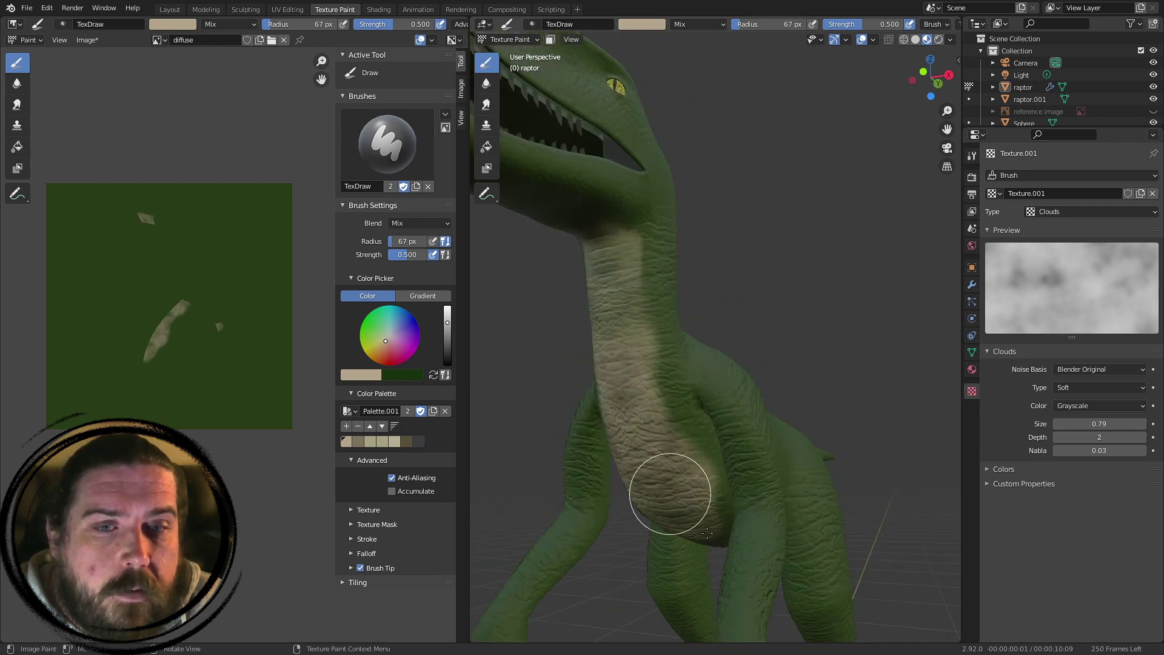
pyautogui.moveTo(671, 489); pyautogui.dragTo(706, 343, button='middle')
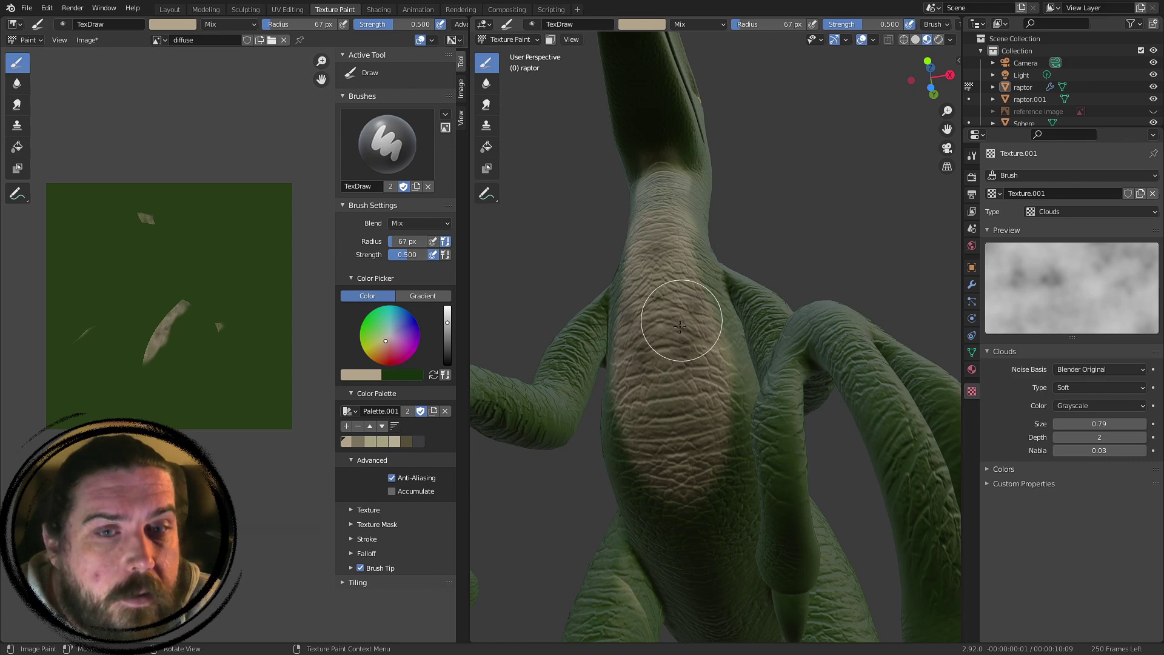
pyautogui.moveTo(680, 327); pyautogui.dragTo(689, 471)
# - Continue the beige from the top of the throat along the underside of the lower jaw to the snout
pyautogui.moveTo(700, 109)
pyautogui.keyDown('shift'); pyautogui.mouseDown(button='middle')
pyautogui.moveTo(749, 353)
pyautogui.moveTo(864, 427)
pyautogui.moveTo(840, 425)
pyautogui.mouseUp(button='middle'); pyautogui.keyUp('shift')
pyautogui.scroll(3, 793, 383)
pyautogui.moveTo(793, 382); pyautogui.dragTo(826, 299, button='middle')
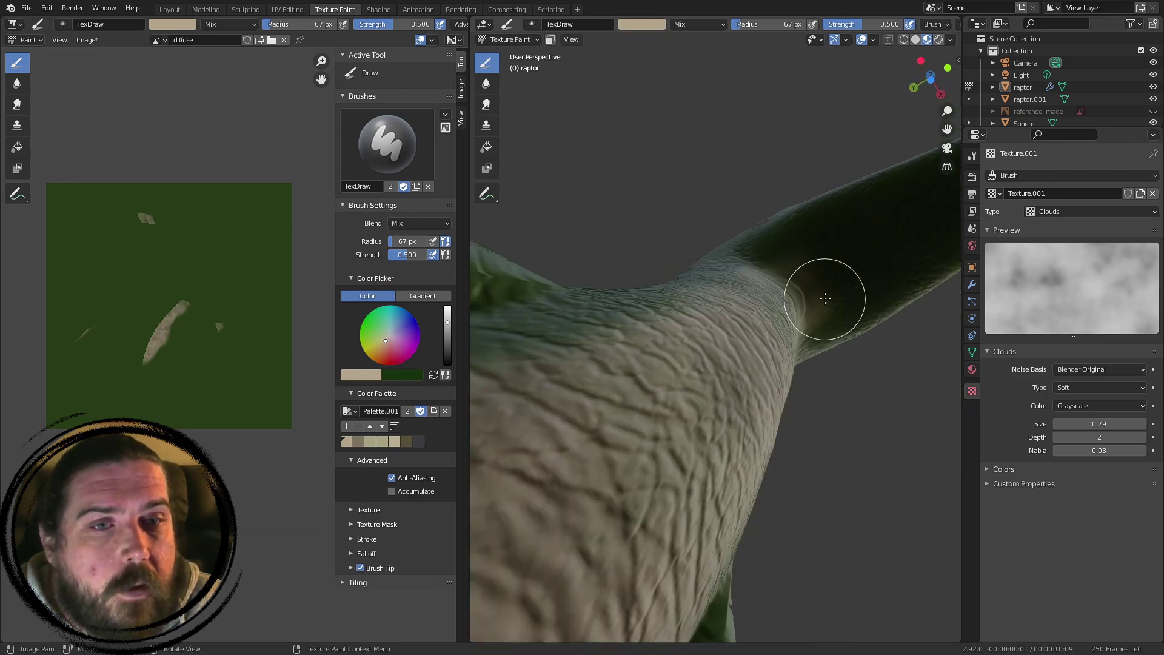
pyautogui.moveTo(825, 299); pyautogui.dragTo(926, 218)
pyautogui.keyDown('shift'); pyautogui.moveTo(854, 237); pyautogui.dragTo(738, 346, button='middle'); pyautogui.keyUp('shift')
pyautogui.scroll(-1, 738, 345)
pyautogui.moveTo(738, 346); pyautogui.dragTo(835, 344)
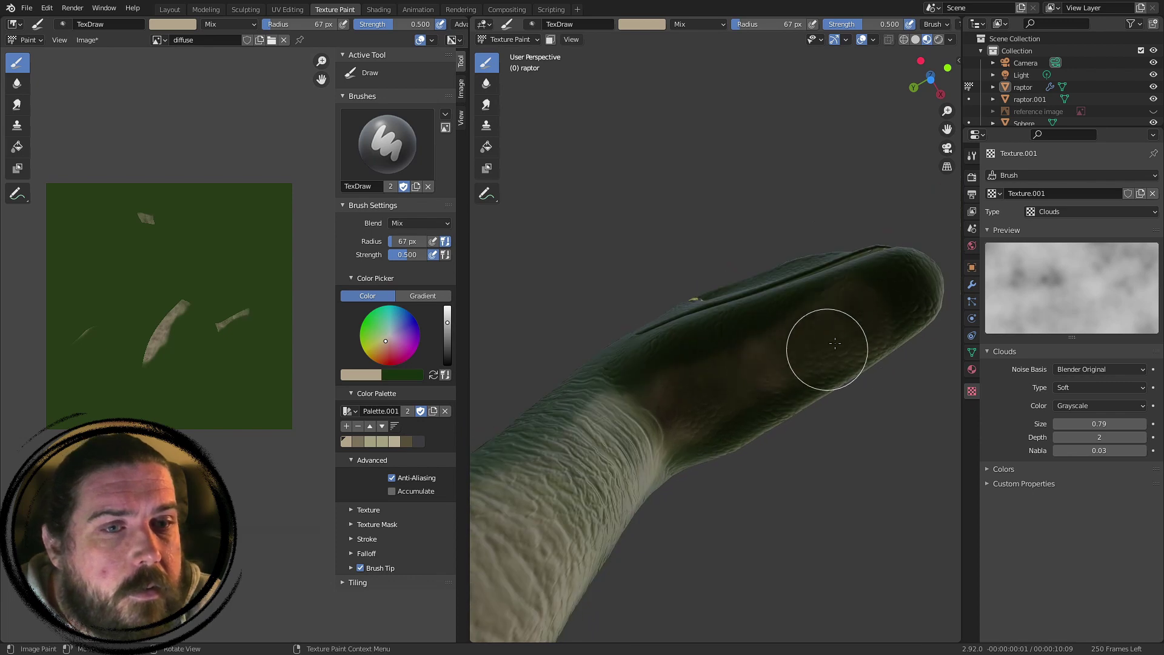
pyautogui.moveTo(600, 457)
pyautogui.mouseDown()
pyautogui.moveTo(639, 390)
pyautogui.moveTo(621, 449)
pyautogui.mouseUp()
# - Extend the beige along the lower belly and between the hind legs to the base of the tail
pyautogui.scroll(-8, 707, 388)
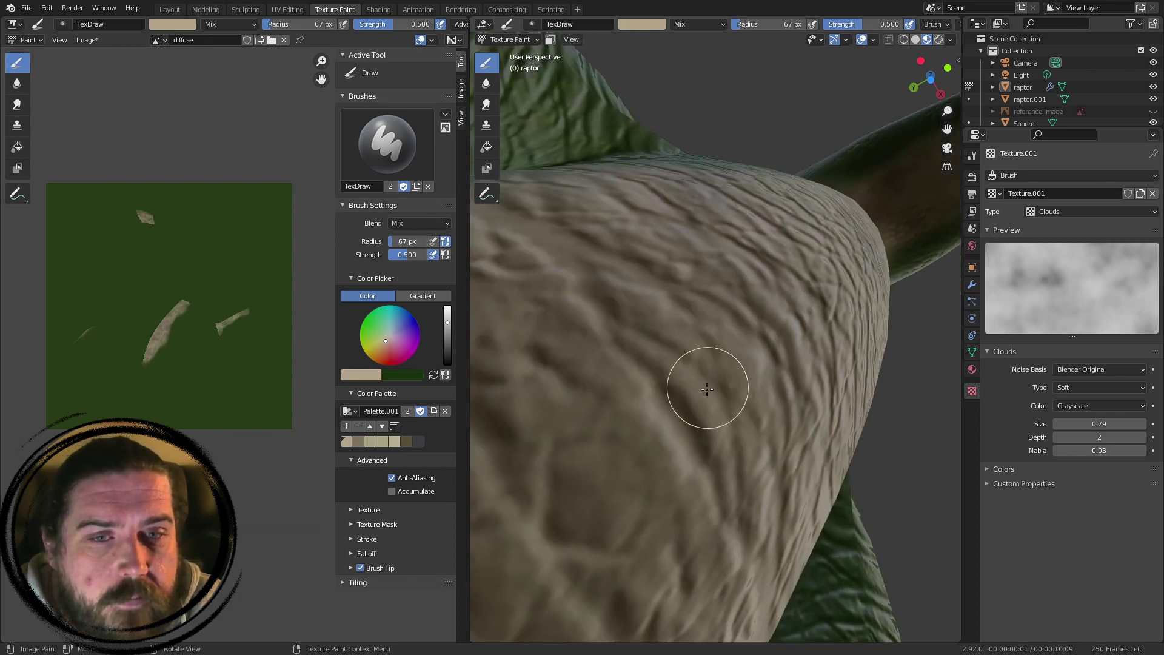
pyautogui.moveTo(708, 388)
pyautogui.mouseDown(button='middle')
pyautogui.moveTo(739, 472)
pyautogui.moveTo(741, 312)
pyautogui.moveTo(813, 338)
pyautogui.moveTo(788, 338)
pyautogui.moveTo(817, 303)
pyautogui.mouseUp(button='middle')
pyautogui.scroll(6, 788, 338)
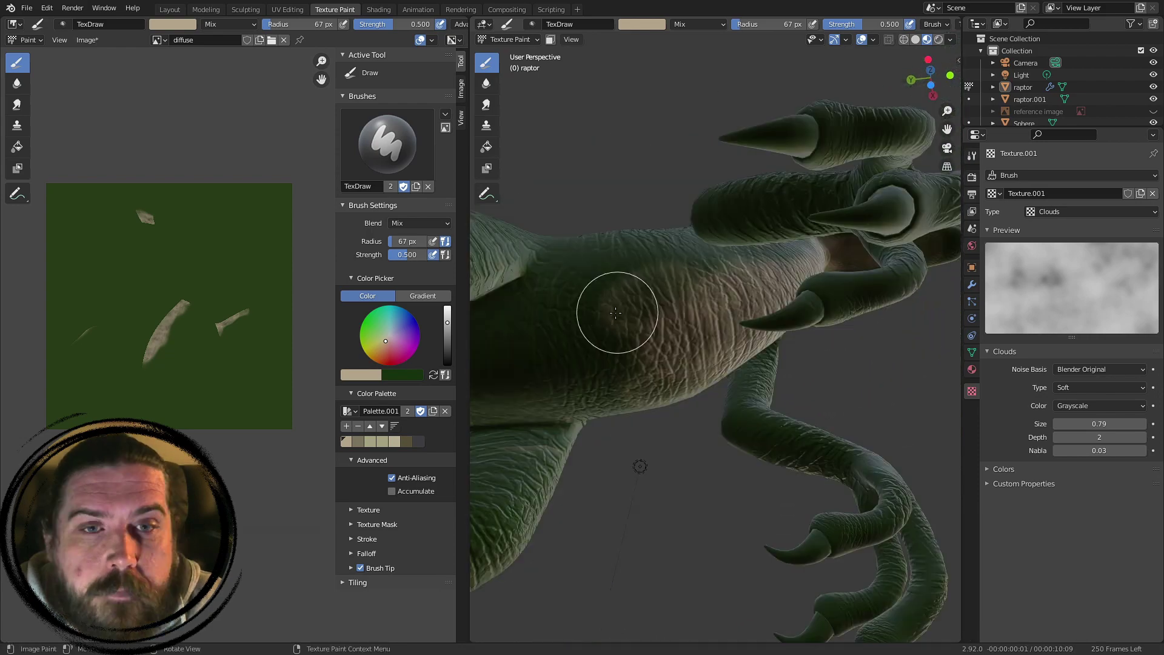
pyautogui.moveTo(616, 312)
pyautogui.mouseDown()
pyautogui.moveTo(692, 309)
pyautogui.moveTo(532, 331)
pyautogui.moveTo(526, 368)
pyautogui.mouseUp()
pyautogui.moveTo(540, 358); pyautogui.dragTo(633, 279, button='middle')
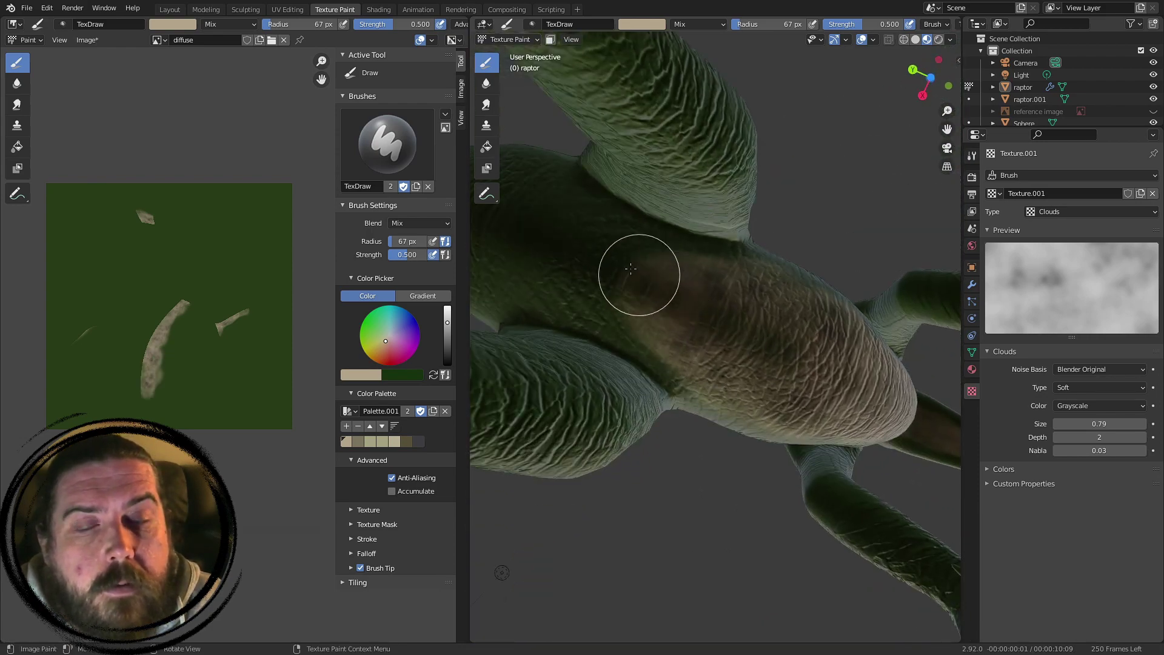
pyautogui.moveTo(639, 272); pyautogui.dragTo(640, 255)
pyautogui.moveTo(640, 254); pyautogui.dragTo(826, 370, button='middle')
pyautogui.moveTo(607, 321)
pyautogui.mouseDown()
pyautogui.moveTo(686, 291)
pyautogui.moveTo(740, 289)
pyautogui.mouseUp()
pyautogui.moveTo(741, 289)
pyautogui.mouseDown(button='middle')
pyautogui.moveTo(694, 349)
pyautogui.moveTo(821, 390)
pyautogui.moveTo(715, 372)
pyautogui.mouseUp(button='middle')
# - Paint a beige strip along the underside of the tail from its base toward the tip
pyautogui.scroll(5, 828, 299)
pyautogui.moveTo(827, 299)
pyautogui.mouseDown(button='middle')
pyautogui.moveTo(850, 273)
pyautogui.moveTo(818, 300)
pyautogui.moveTo(817, 336)
pyautogui.mouseUp(button='middle')
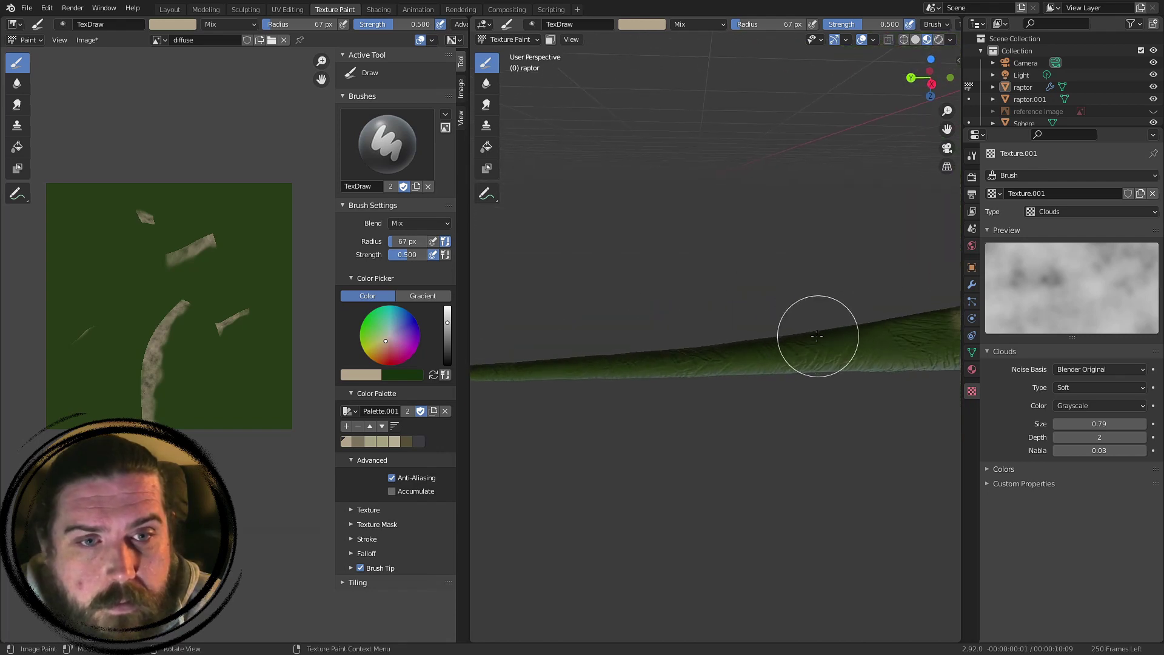
pyautogui.moveTo(948, 304); pyautogui.dragTo(719, 353)
pyautogui.moveTo(681, 277)
pyautogui.mouseDown(button='middle')
pyautogui.moveTo(676, 339)
pyautogui.moveTo(697, 363)
pyautogui.moveTo(668, 247)
pyautogui.moveTo(795, 309)
pyautogui.moveTo(805, 366)
pyautogui.moveTo(656, 354)
pyautogui.mouseUp(button='middle')
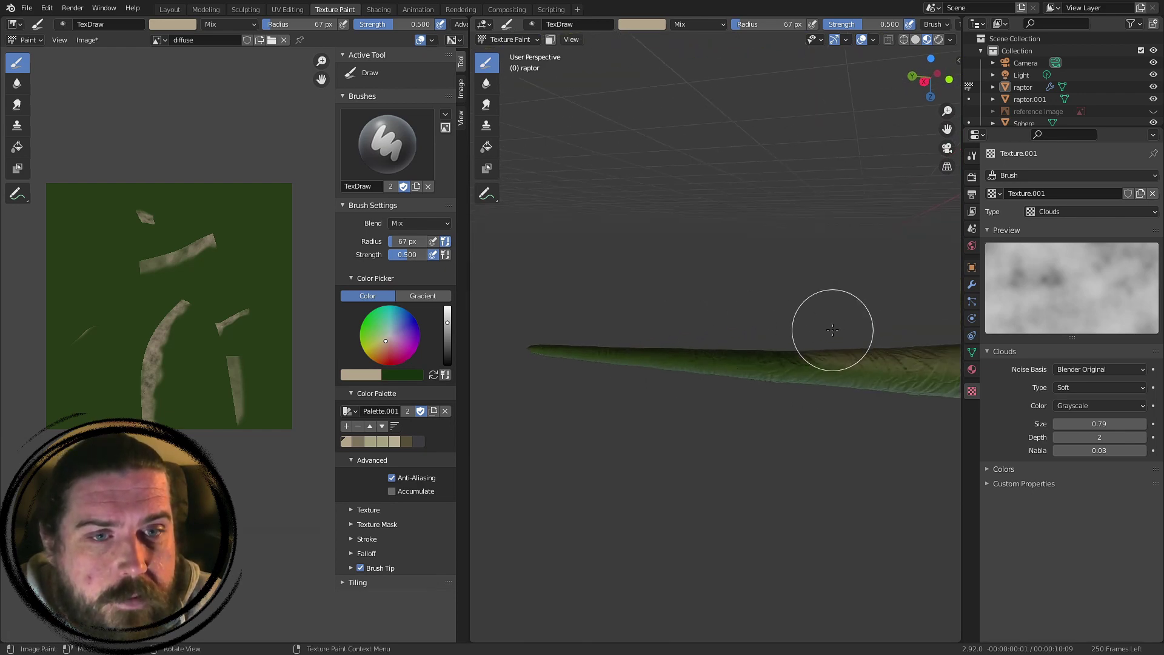
pyautogui.moveTo(833, 330); pyautogui.dragTo(826, 318, button='middle')
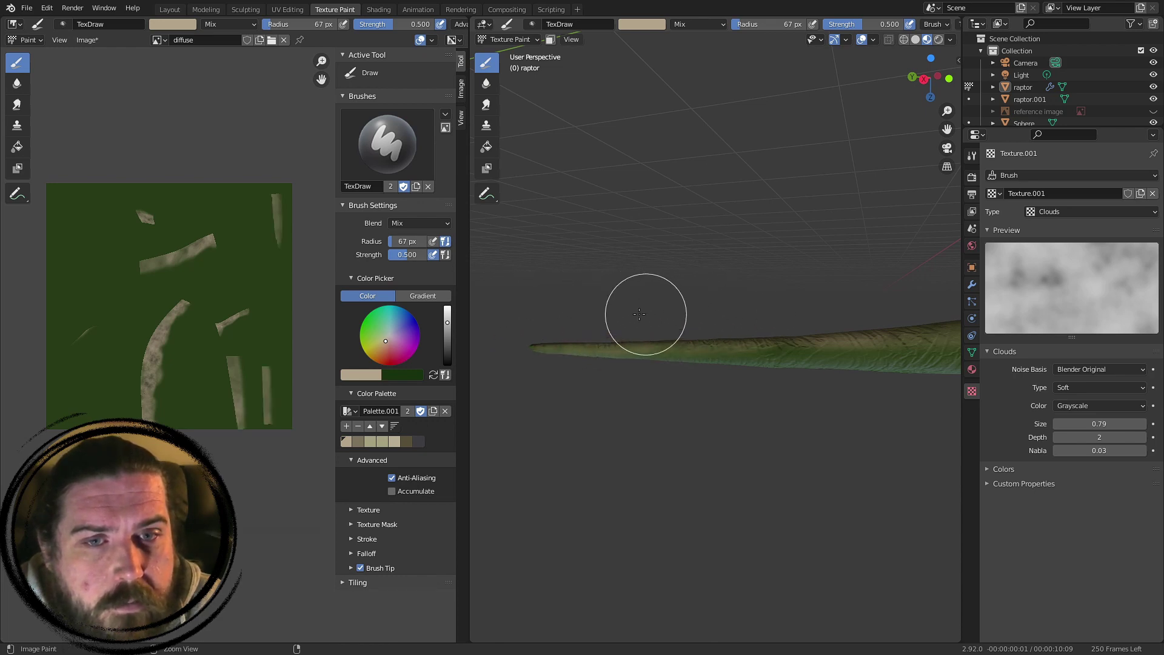
pyautogui.moveTo(577, 315); pyautogui.dragTo(862, 308)
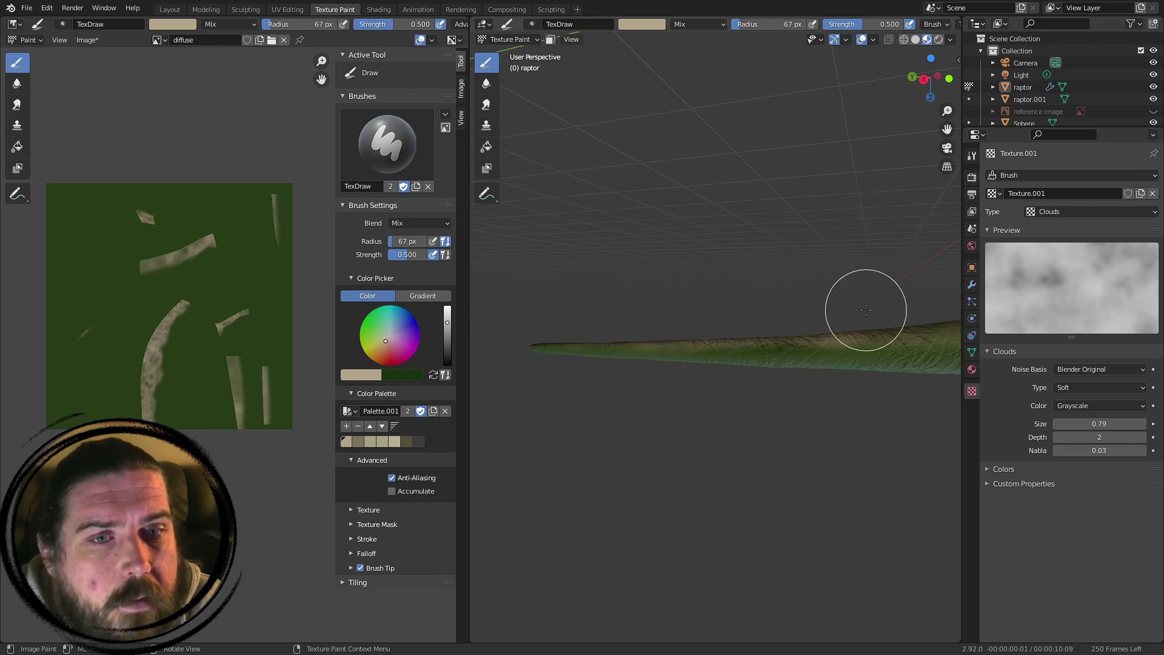
# - Fill in the beige on the thin end of the tail's underside out to the tip
pyautogui.moveTo(631, 271); pyautogui.dragTo(637, 373, button='middle')
pyautogui.scroll(3, 829, 463)
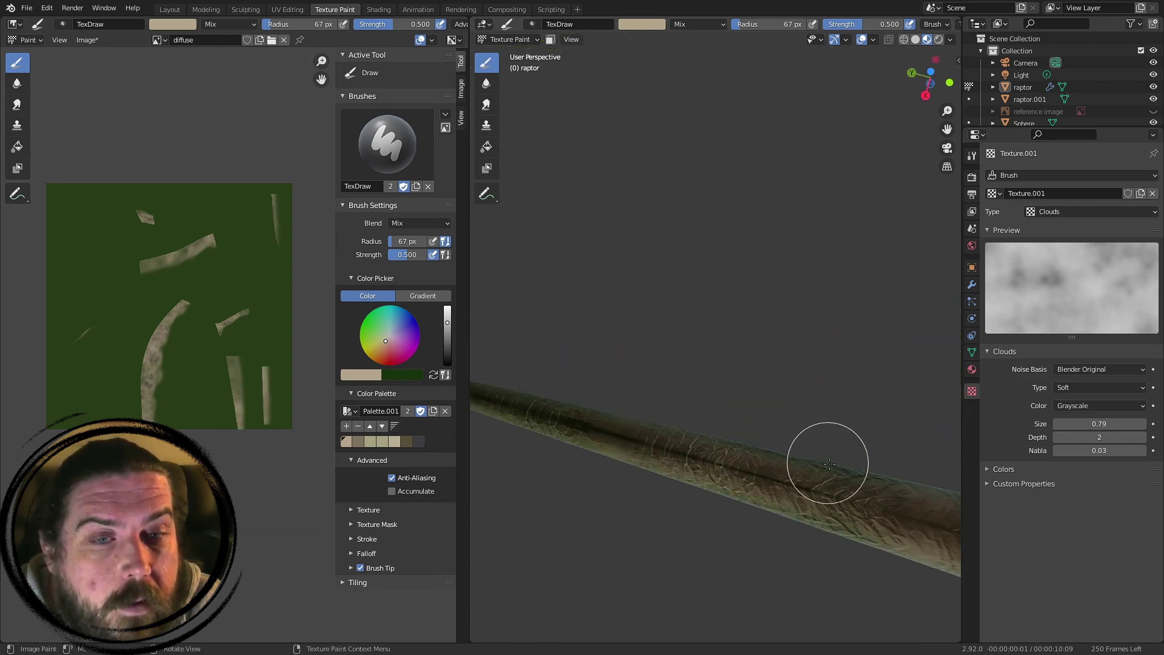
pyautogui.moveTo(829, 463)
pyautogui.keyDown('shift'); pyautogui.mouseDown(button='middle')
pyautogui.moveTo(581, 328)
pyautogui.moveTo(717, 395)
pyautogui.mouseUp(button='middle'); pyautogui.keyUp('shift')
pyautogui.scroll(2, 581, 327)
pyautogui.keyDown('shift'); pyautogui.moveTo(633, 340); pyautogui.dragTo(876, 411, button='middle'); pyautogui.keyUp('shift')
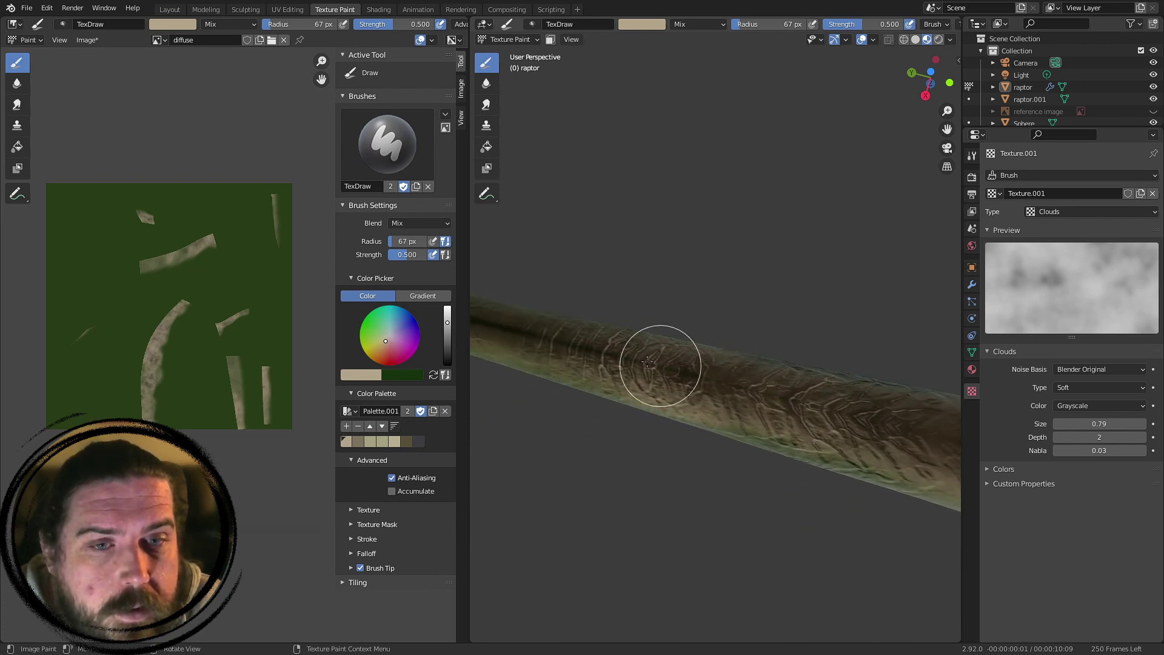
pyautogui.scroll(1, 637, 370)
pyautogui.scroll(-2, 806, 401)
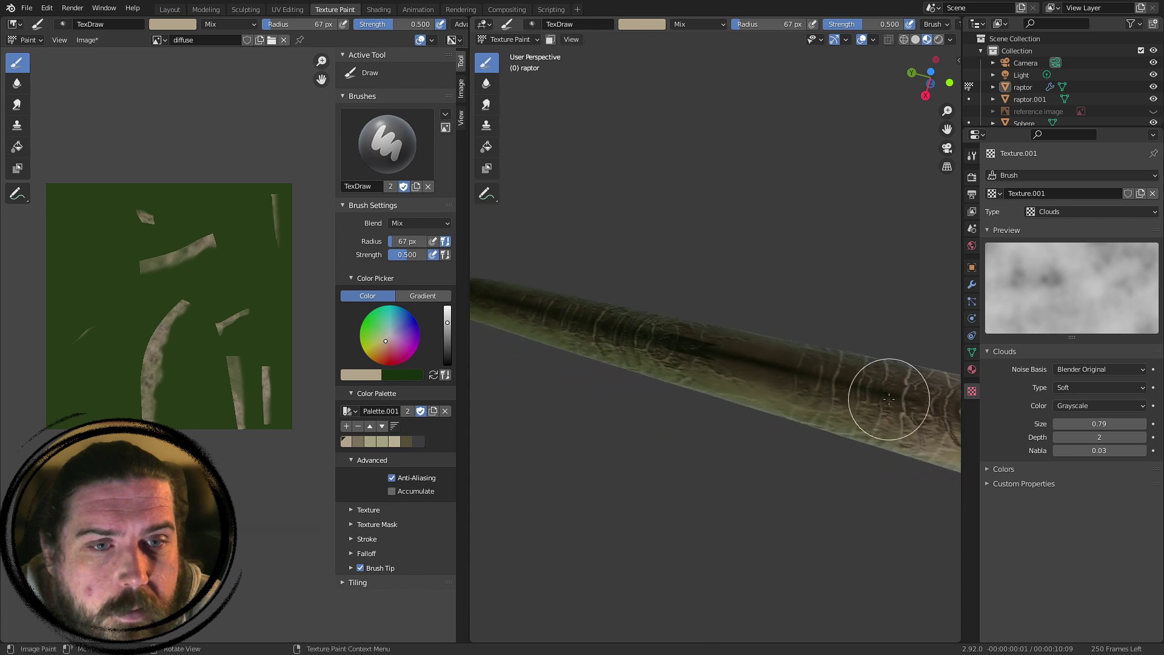
pyautogui.keyDown('shift'); pyautogui.moveTo(590, 312); pyautogui.dragTo(871, 455, button='middle'); pyautogui.keyUp('shift')
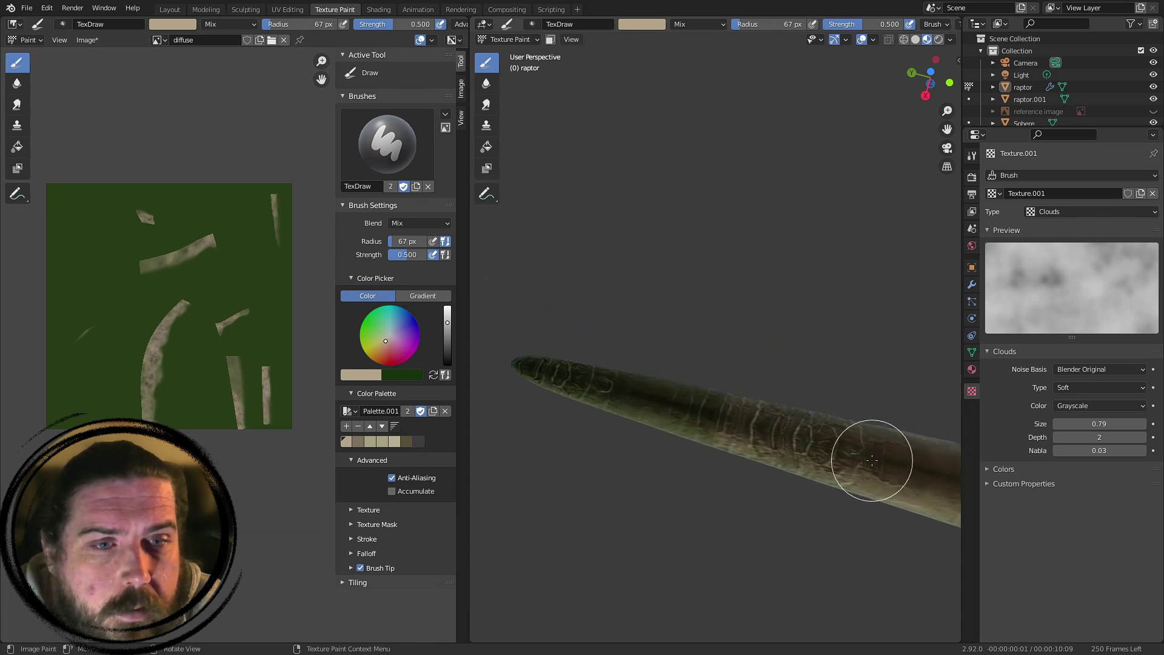
pyautogui.scroll(2, 783, 450)
pyautogui.moveTo(749, 463); pyautogui.dragTo(486, 390)
pyautogui.scroll(-4, 789, 443)
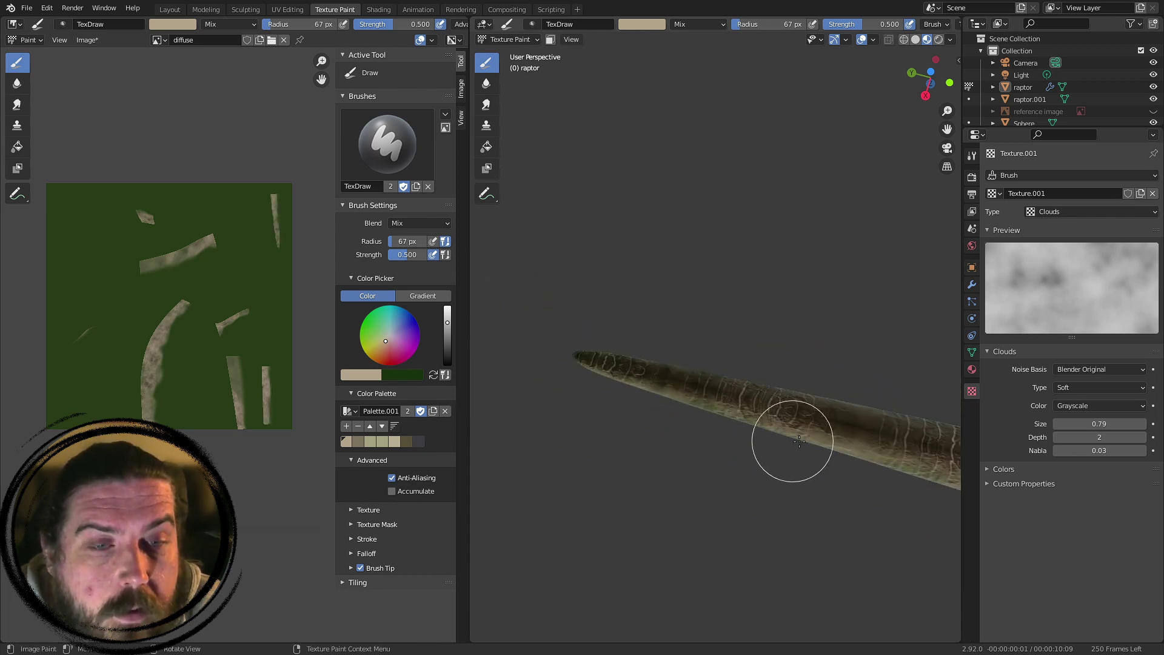
# - Build up the beige on the thicker part of the tail's underside back toward the hips
pyautogui.keyDown('shift'); pyautogui.moveTo(793, 442); pyautogui.dragTo(643, 394, button='middle'); pyautogui.keyUp('shift')
pyautogui.scroll(4, 643, 394)
pyautogui.keyDown('shift'); pyautogui.moveTo(904, 458); pyautogui.dragTo(673, 406, button='middle'); pyautogui.keyUp('shift')
pyautogui.scroll(-3, 791, 431)
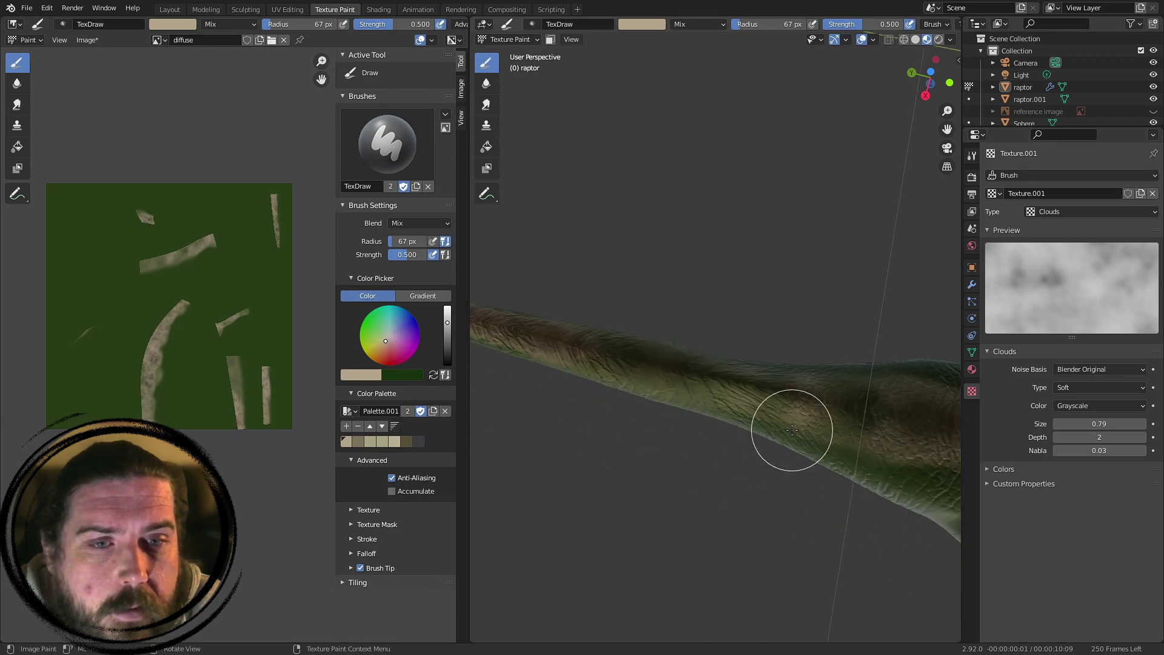
pyautogui.scroll(3, 818, 414)
pyautogui.scroll(-3, 743, 395)
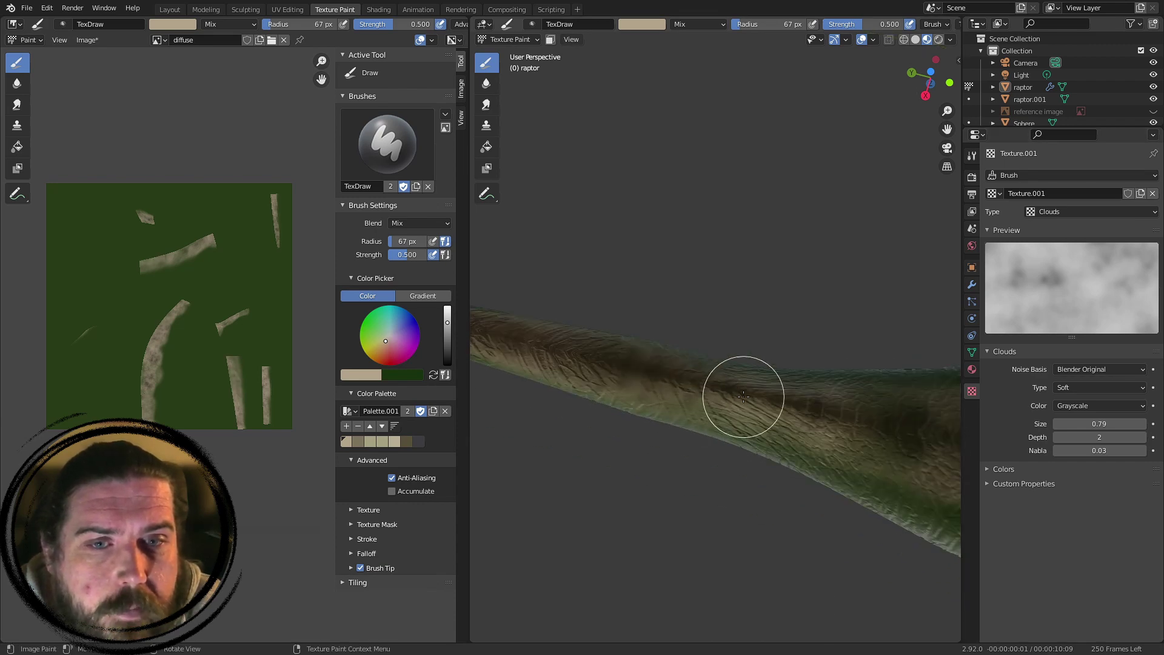
pyautogui.scroll(2, 658, 388)
pyautogui.scroll(-5, 752, 401)
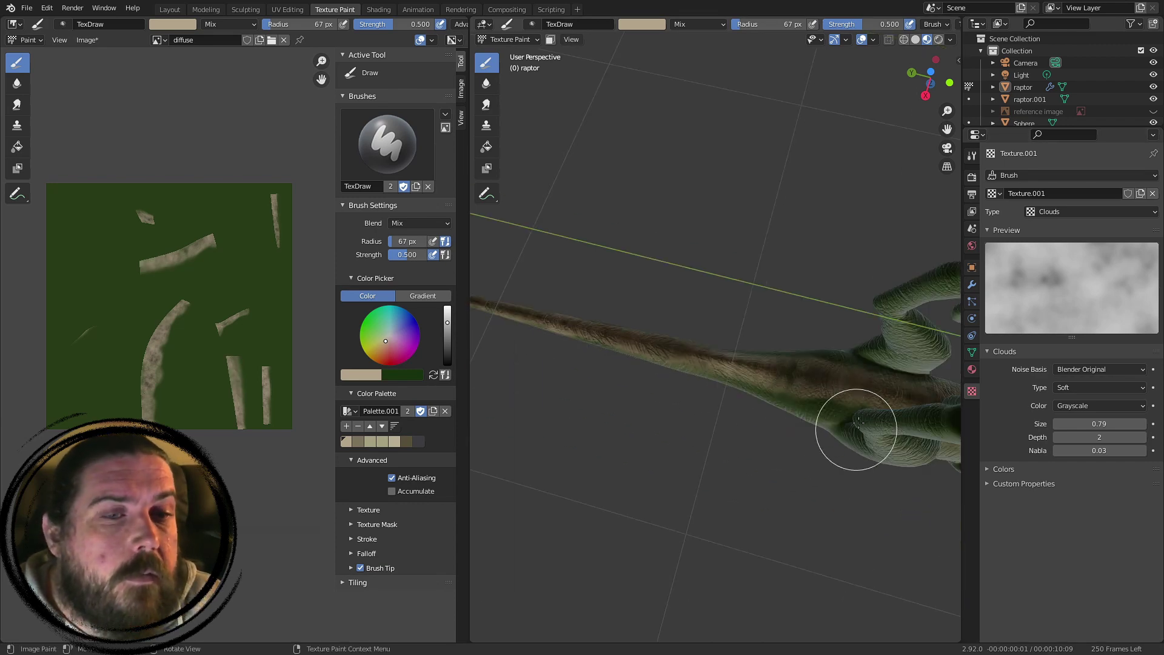
# - Examine the beige underside of the whole raptor from the side, front and rear
pyautogui.moveTo(685, 349); pyautogui.dragTo(600, 464, button='middle')
pyautogui.keyDown('shift'); pyautogui.moveTo(743, 452); pyautogui.dragTo(572, 424, button='middle'); pyautogui.keyUp('shift')
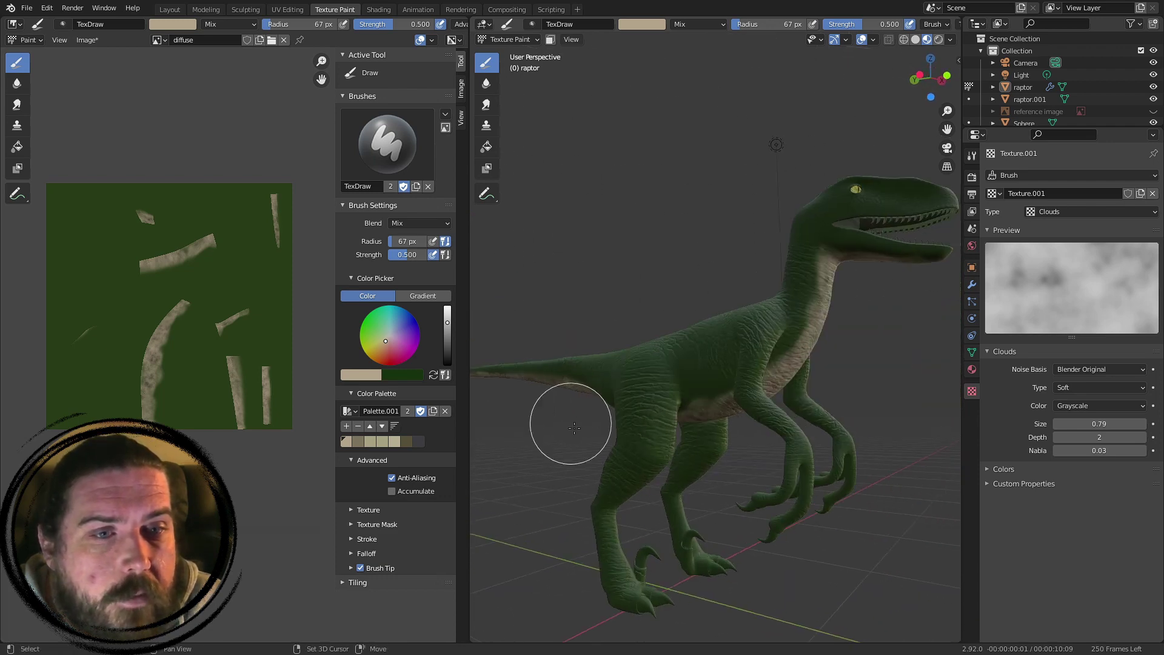
pyautogui.moveTo(800, 486); pyautogui.dragTo(704, 463, button='middle')
pyautogui.scroll(-3, 789, 422)
pyautogui.moveTo(704, 418); pyautogui.dragTo(622, 452, button='middle')
pyautogui.scroll(3, 793, 435)
pyautogui.moveTo(530, 350); pyautogui.dragTo(580, 355, button='middle')
pyautogui.scroll(2, 697, 303)
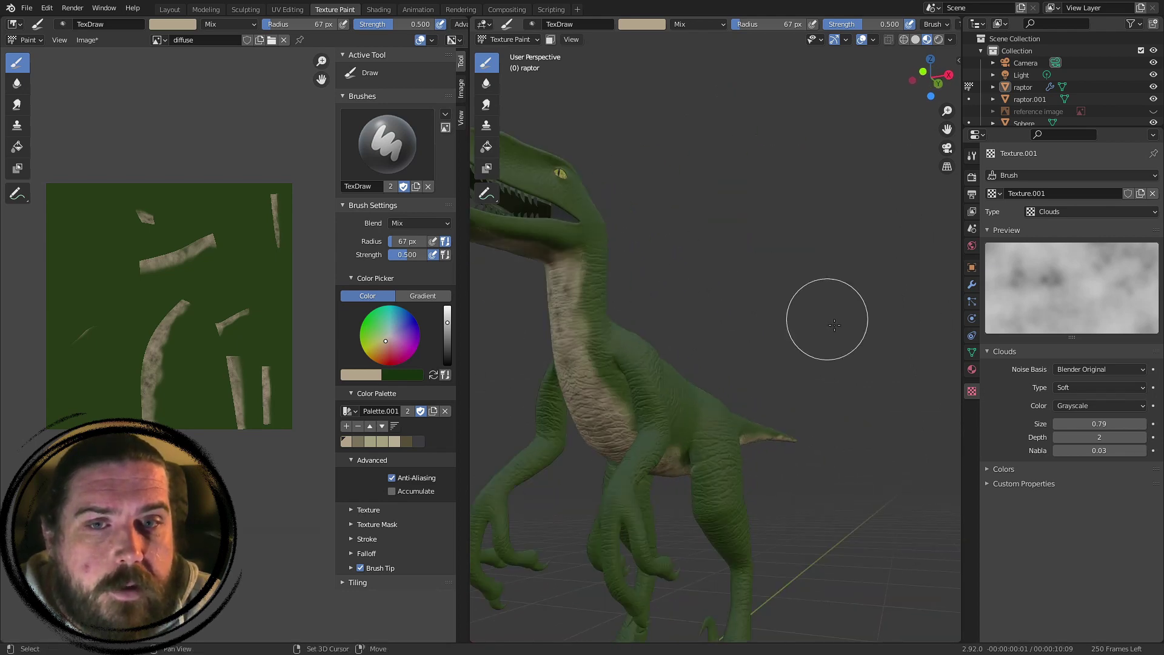
pyautogui.moveTo(672, 409); pyautogui.dragTo(731, 368, button='middle')
pyautogui.scroll(5, 735, 326)
pyautogui.scroll(-4, 716, 291)
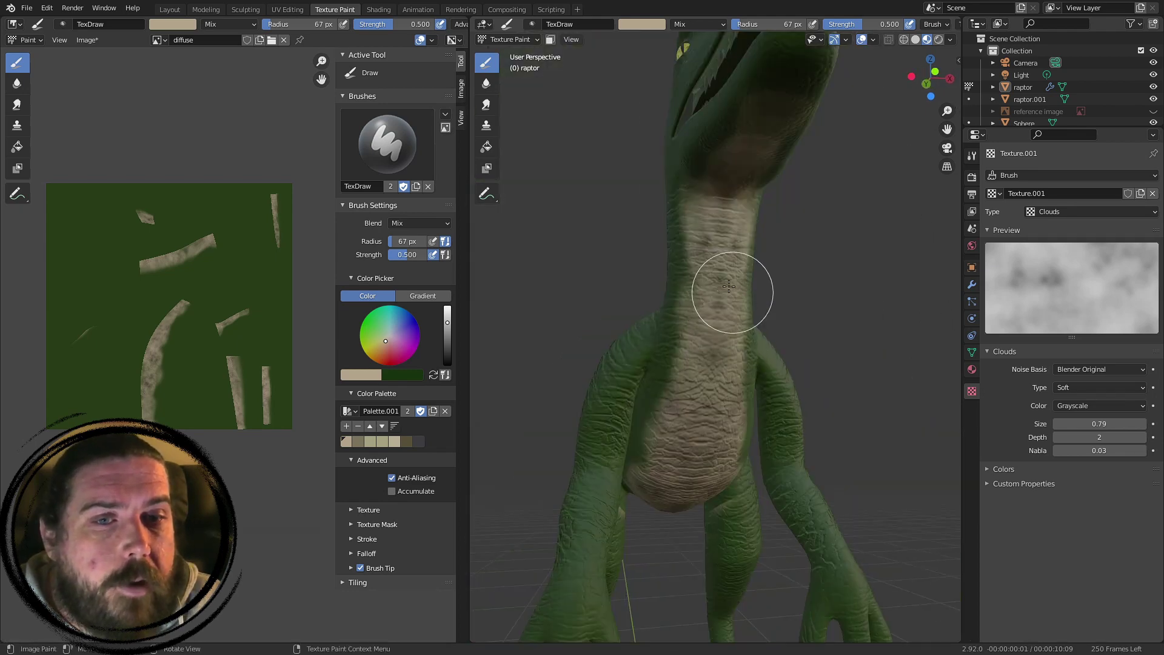
pyautogui.moveTo(582, 430); pyautogui.dragTo(764, 385, button='middle')
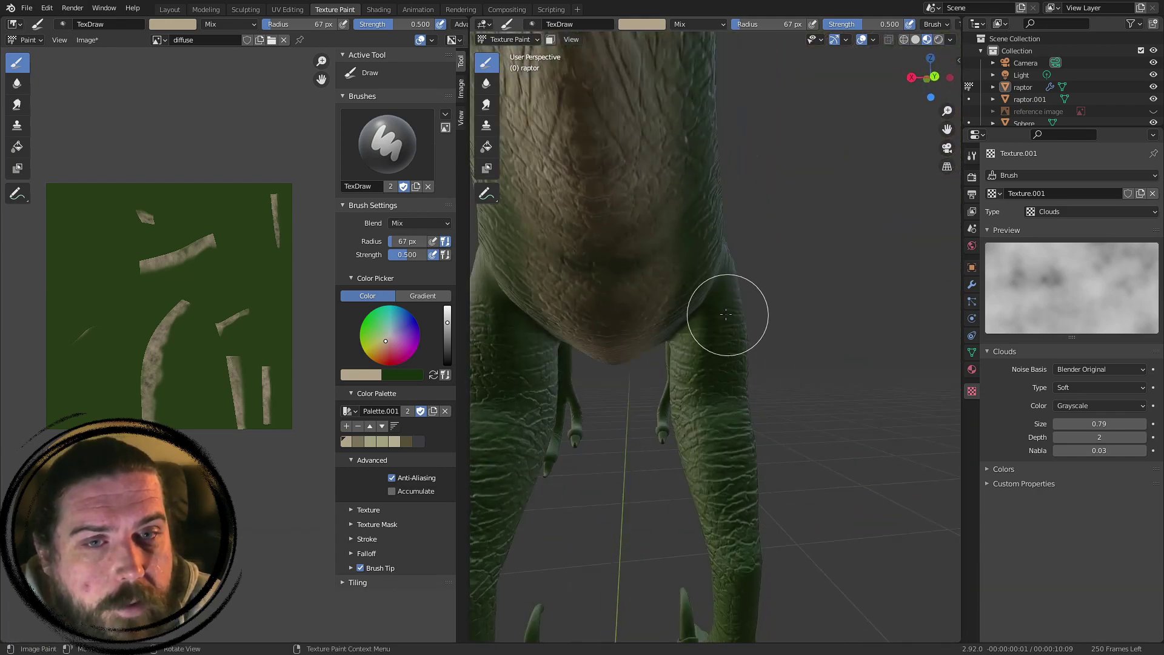
# - Paint beige down the back of the hind leg and onto the sole of the foot
pyautogui.moveTo(726, 313)
pyautogui.mouseDown()
pyautogui.moveTo(707, 333)
pyautogui.moveTo(683, 410)
pyautogui.mouseUp()
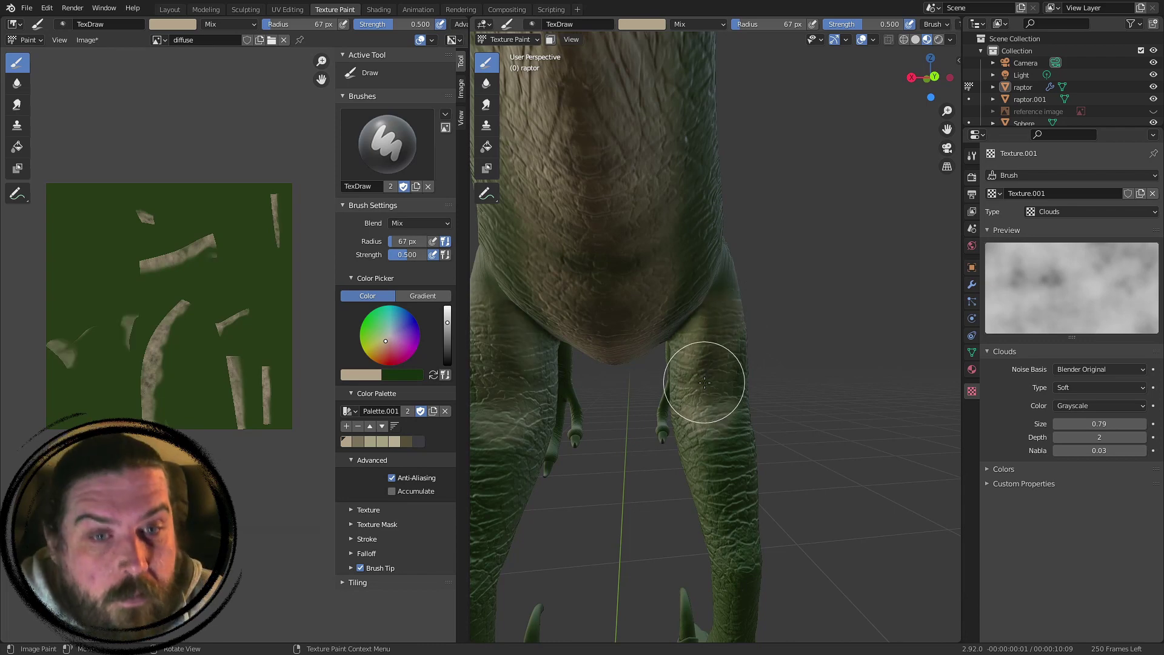
pyautogui.moveTo(736, 558)
pyautogui.mouseDown(button='middle')
pyautogui.moveTo(650, 351)
pyautogui.moveTo(678, 409)
pyautogui.mouseUp(button='middle')
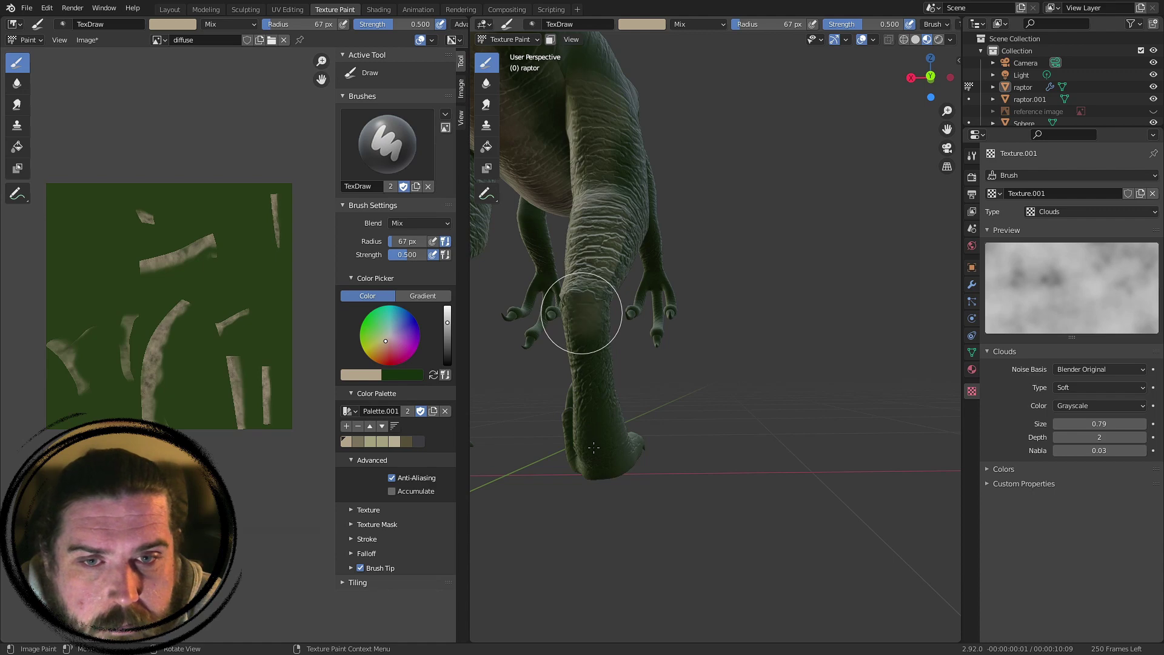
pyautogui.moveTo(594, 389); pyautogui.dragTo(701, 188, button='middle')
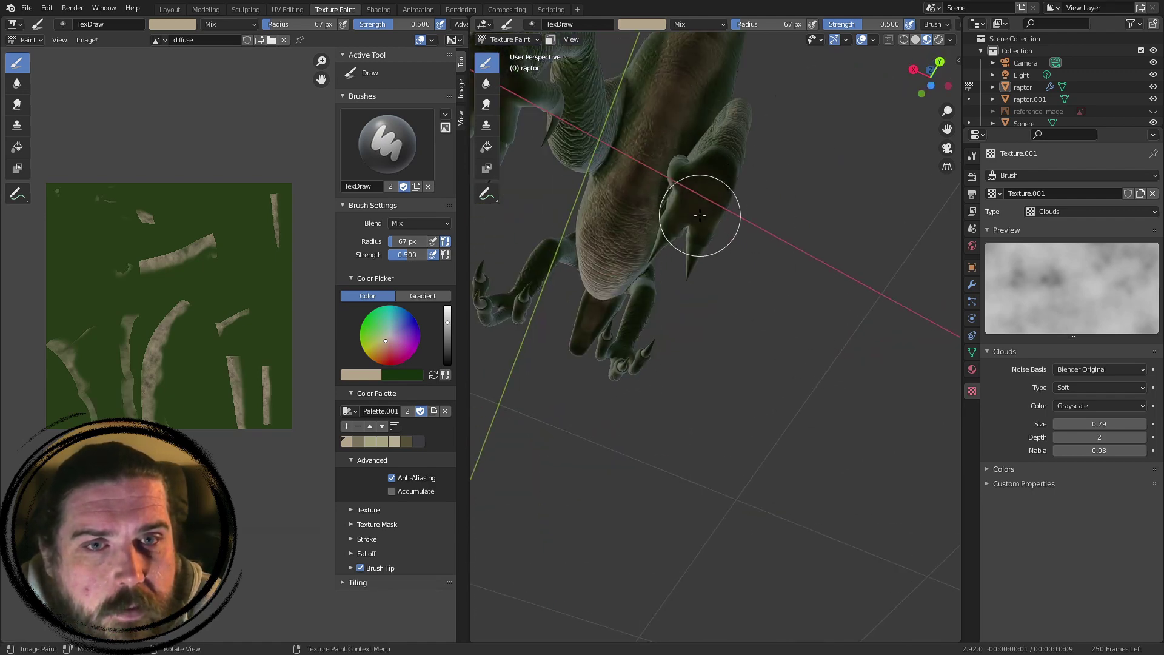
pyautogui.moveTo(726, 156); pyautogui.dragTo(754, 395, button='middle')
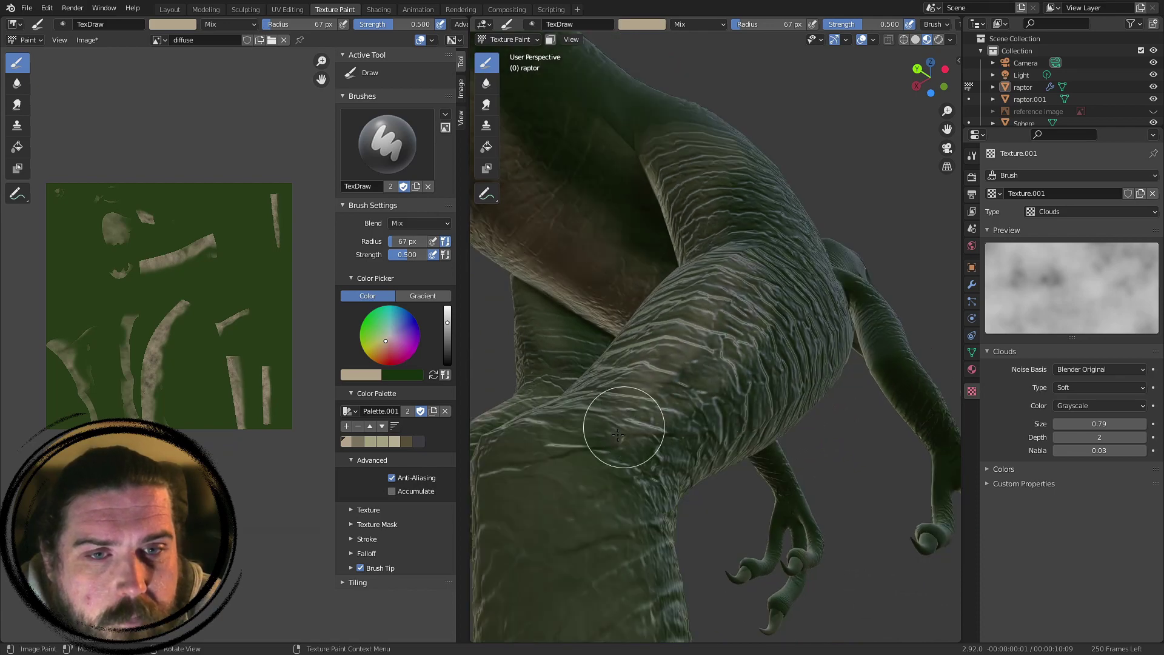
# - Widen and strengthen the beige on the inner thigh and down the back of the lower hind leg
pyautogui.moveTo(592, 457); pyautogui.dragTo(656, 404, button='middle')
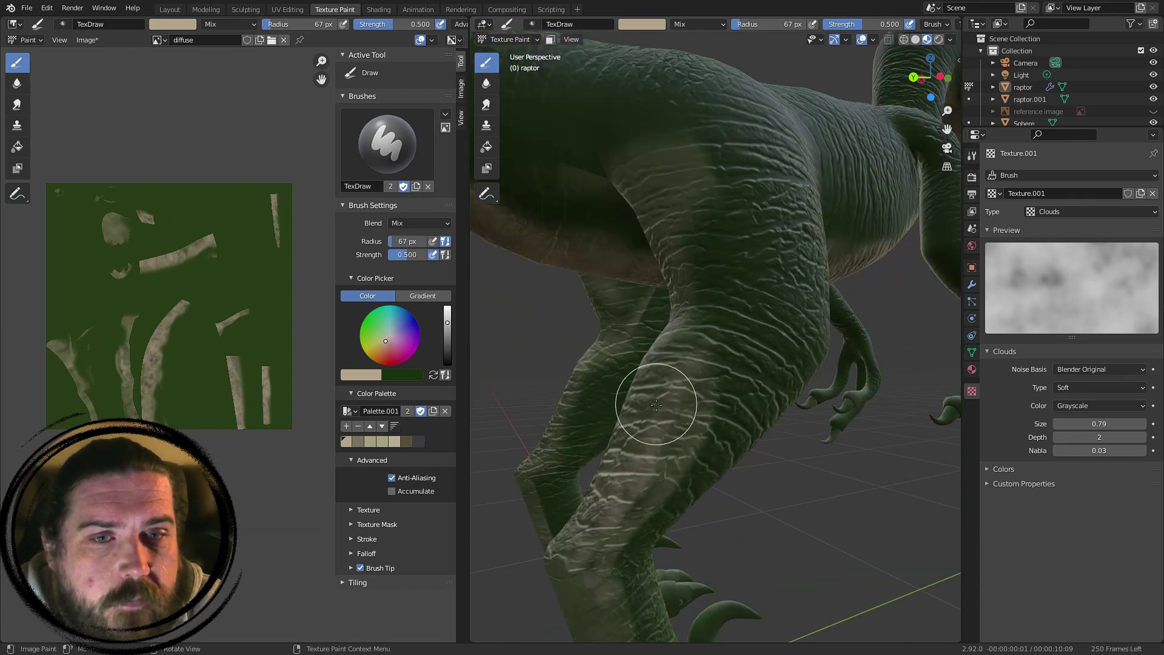
pyautogui.moveTo(675, 340); pyautogui.dragTo(743, 256, button='middle')
pyautogui.moveTo(908, 409); pyautogui.dragTo(863, 390)
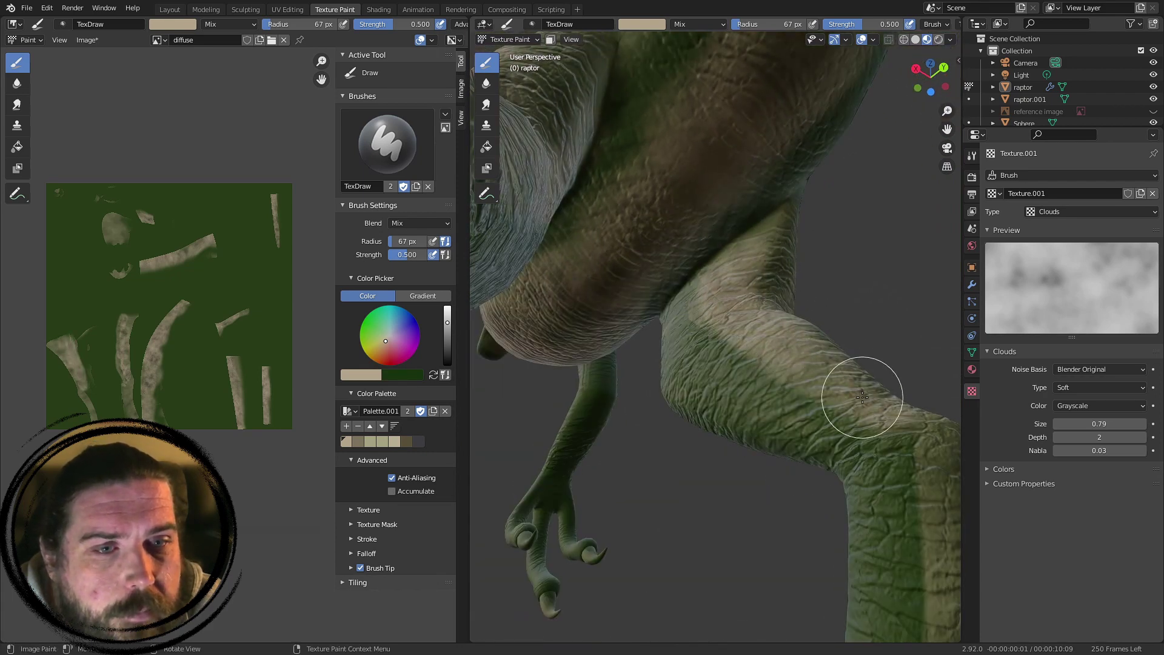
pyautogui.moveTo(934, 469)
pyautogui.keyDown('shift'); pyautogui.mouseDown(button='middle')
pyautogui.moveTo(788, 271)
pyautogui.moveTo(840, 267)
pyautogui.mouseUp(button='middle'); pyautogui.keyUp('shift')
pyautogui.keyDown('shift'); pyautogui.moveTo(794, 400); pyautogui.dragTo(803, 322, button='middle'); pyautogui.keyUp('shift')
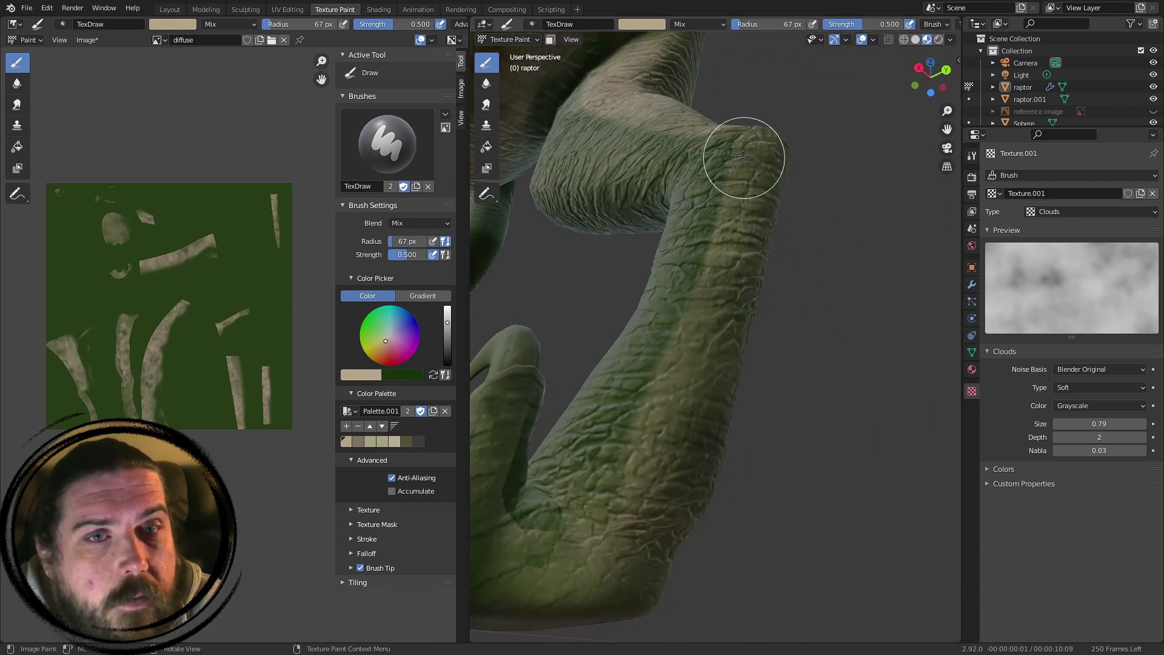
pyautogui.moveTo(743, 157)
pyautogui.mouseDown()
pyautogui.moveTo(747, 182)
pyautogui.moveTo(694, 341)
pyautogui.mouseUp()
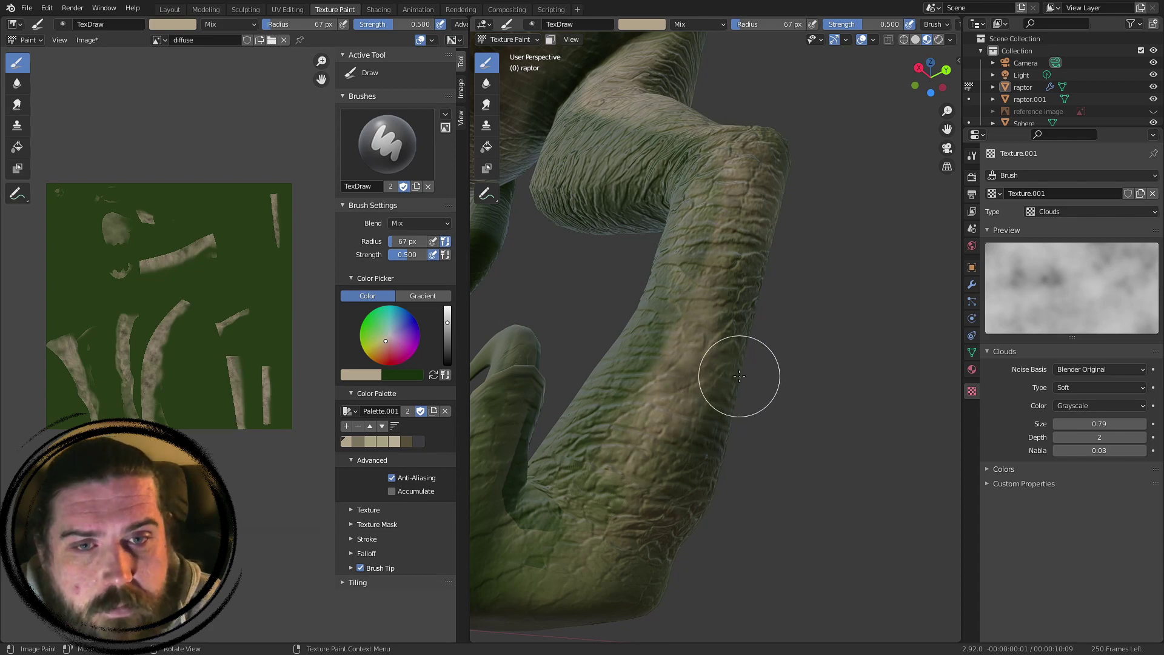
# - Paint beige down the back of the raptor's arm and onto the palm and undersides of the fingers
pyautogui.scroll(-4, 739, 376)
pyautogui.moveTo(740, 376)
pyautogui.mouseDown(button='middle')
pyautogui.moveTo(602, 454)
pyautogui.moveTo(690, 366)
pyautogui.moveTo(689, 421)
pyautogui.moveTo(748, 379)
pyautogui.moveTo(792, 322)
pyautogui.mouseUp(button='middle')
pyautogui.scroll(-2, 603, 455)
pyautogui.scroll(2, 689, 366)
pyautogui.scroll(2, 545, 360)
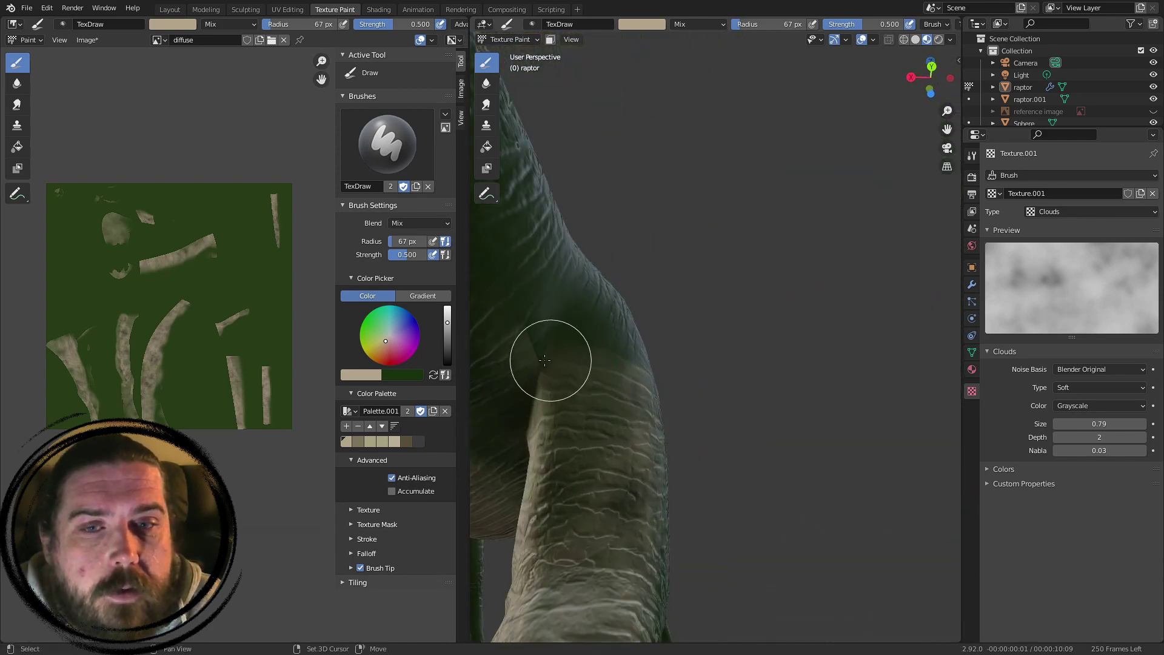
pyautogui.keyDown('shift'); pyautogui.moveTo(544, 361); pyautogui.dragTo(737, 416, button='middle'); pyautogui.keyUp('shift')
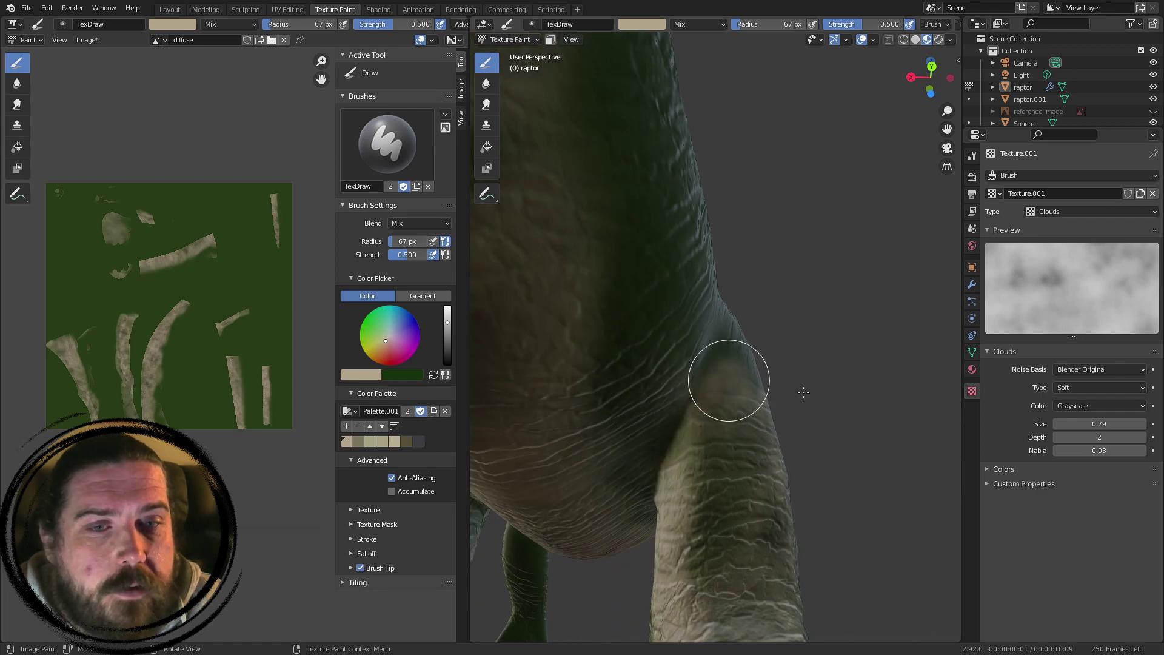
pyautogui.scroll(-2, 767, 301)
pyautogui.moveTo(767, 301)
pyautogui.mouseDown(button='middle')
pyautogui.moveTo(717, 366)
pyautogui.moveTo(754, 333)
pyautogui.moveTo(806, 333)
pyautogui.moveTo(737, 389)
pyautogui.moveTo(637, 303)
pyautogui.moveTo(668, 302)
pyautogui.moveTo(730, 351)
pyautogui.moveTo(723, 366)
pyautogui.mouseUp(button='middle')
pyautogui.moveTo(805, 328)
pyautogui.mouseDown(button='middle')
pyautogui.moveTo(702, 402)
pyautogui.moveTo(763, 393)
pyautogui.moveTo(770, 295)
pyautogui.mouseUp(button='middle')
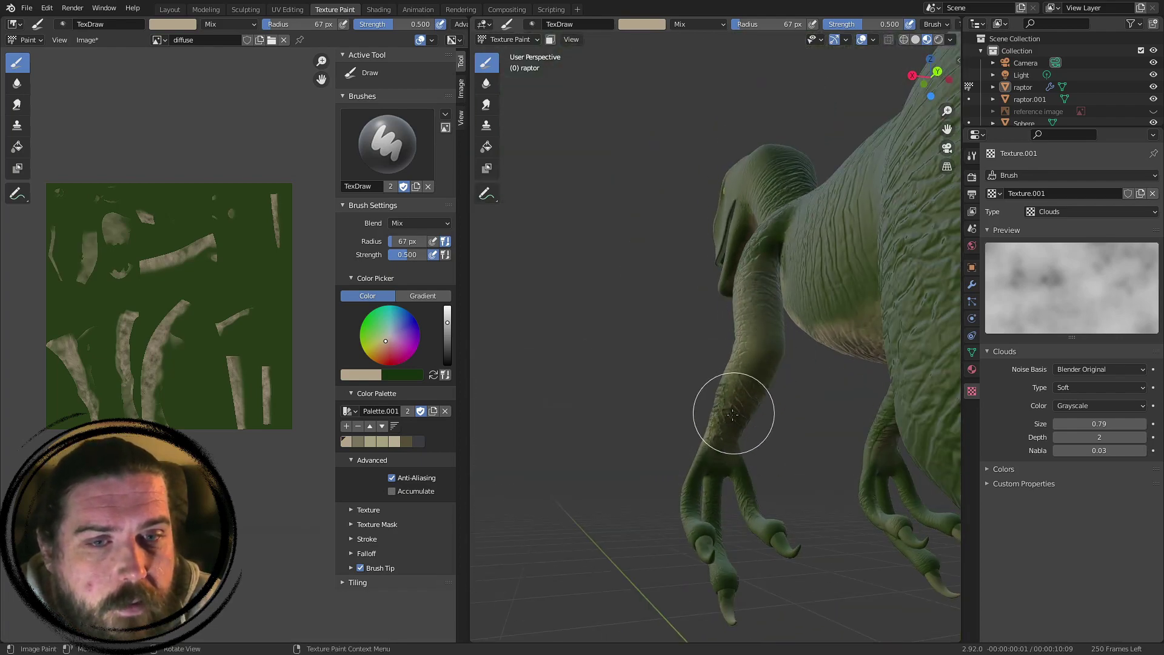
pyautogui.moveTo(733, 415); pyautogui.dragTo(707, 368, button='middle')
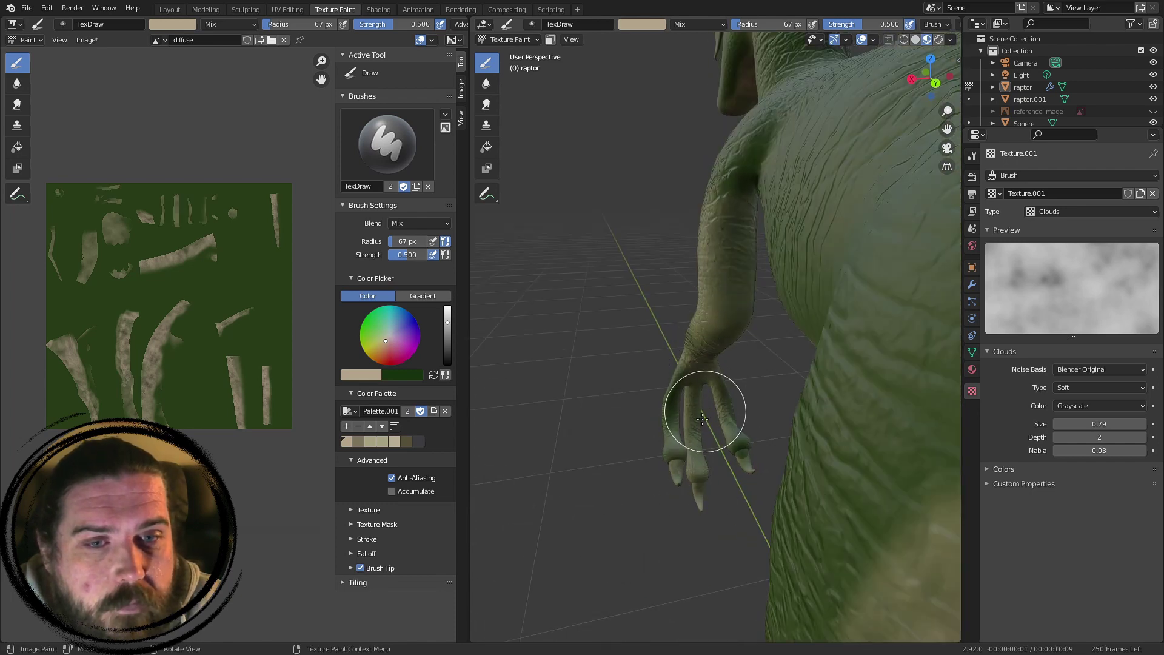
pyautogui.moveTo(690, 412); pyautogui.dragTo(713, 381, button='middle')
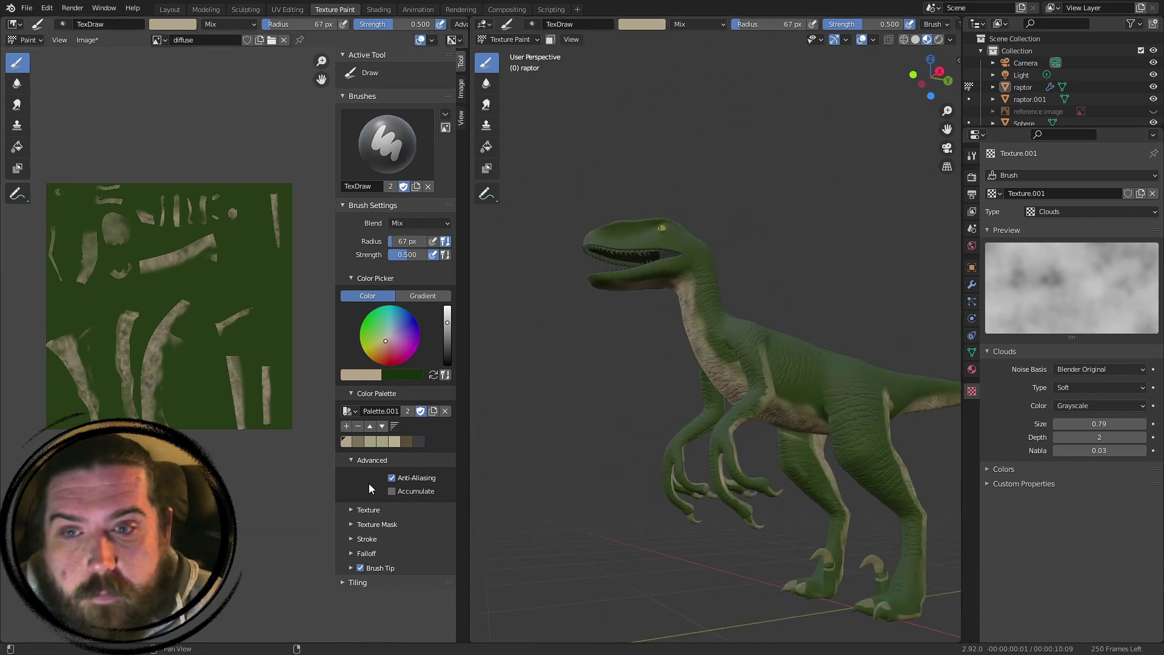
# - Set the brush strength to 0.270 and try the second, darker beige palette color on the raptor's flank
pyautogui.click(358, 441)
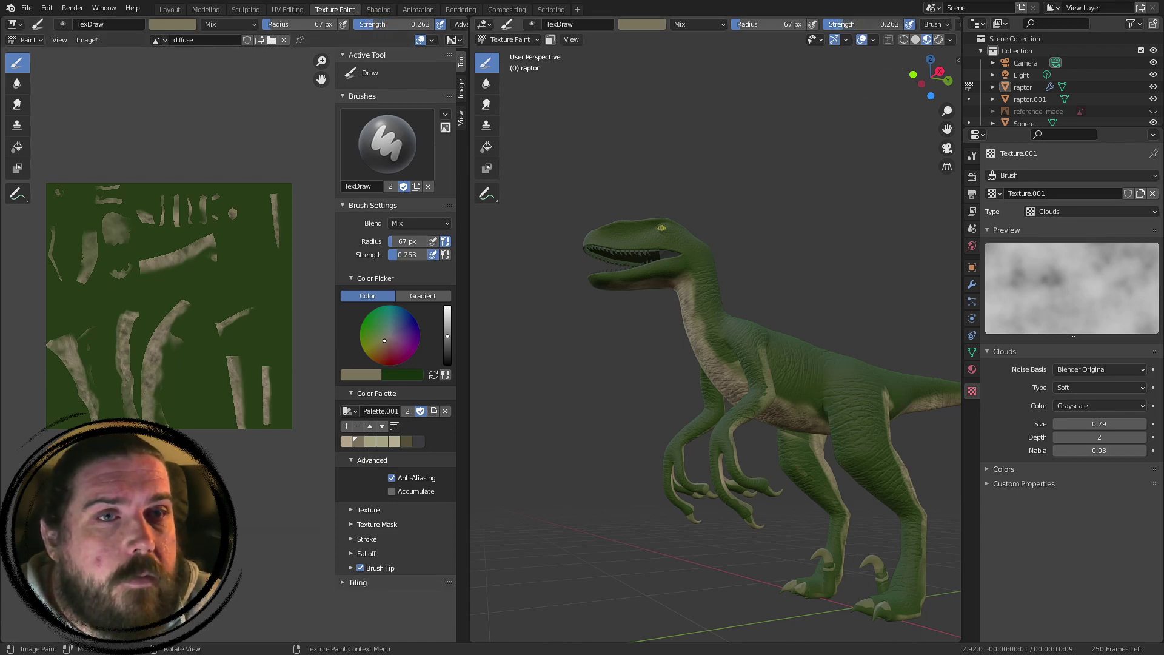
pyautogui.moveTo(806, 117); pyautogui.dragTo(664, 344, button='middle')
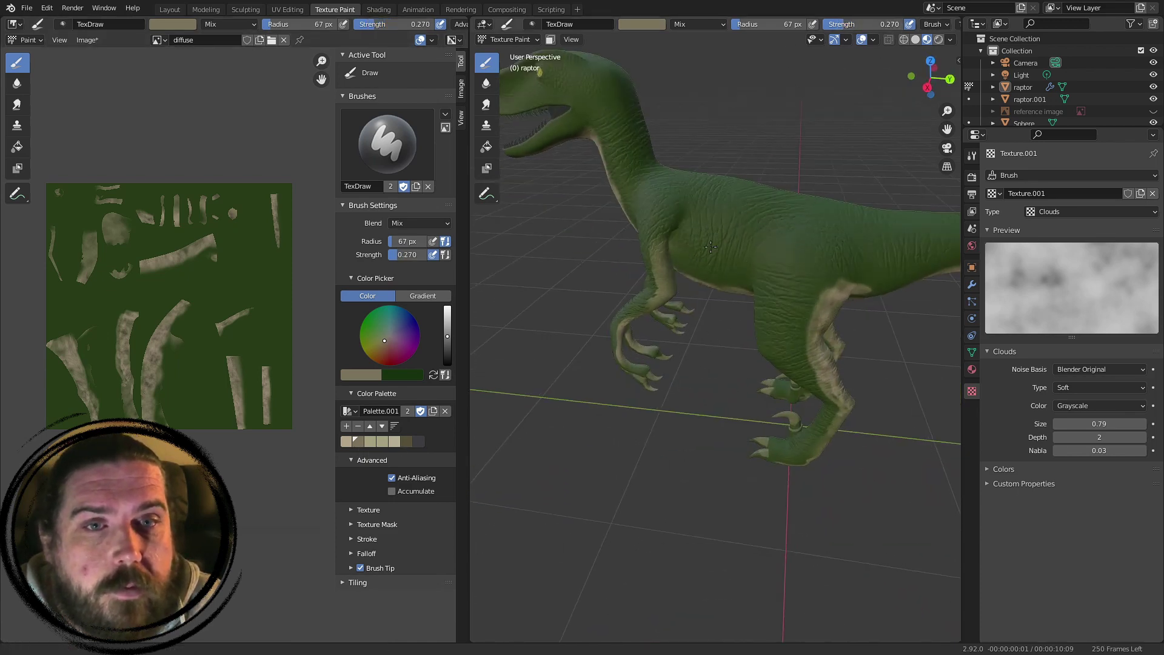
pyautogui.keyDown('shift'); pyautogui.moveTo(711, 247); pyautogui.dragTo(697, 362, button='middle'); pyautogui.keyUp('shift')
pyautogui.scroll(3, 697, 362)
pyautogui.moveTo(665, 407); pyautogui.dragTo(704, 362, button='middle')
pyautogui.scroll(-2, 644, 374)
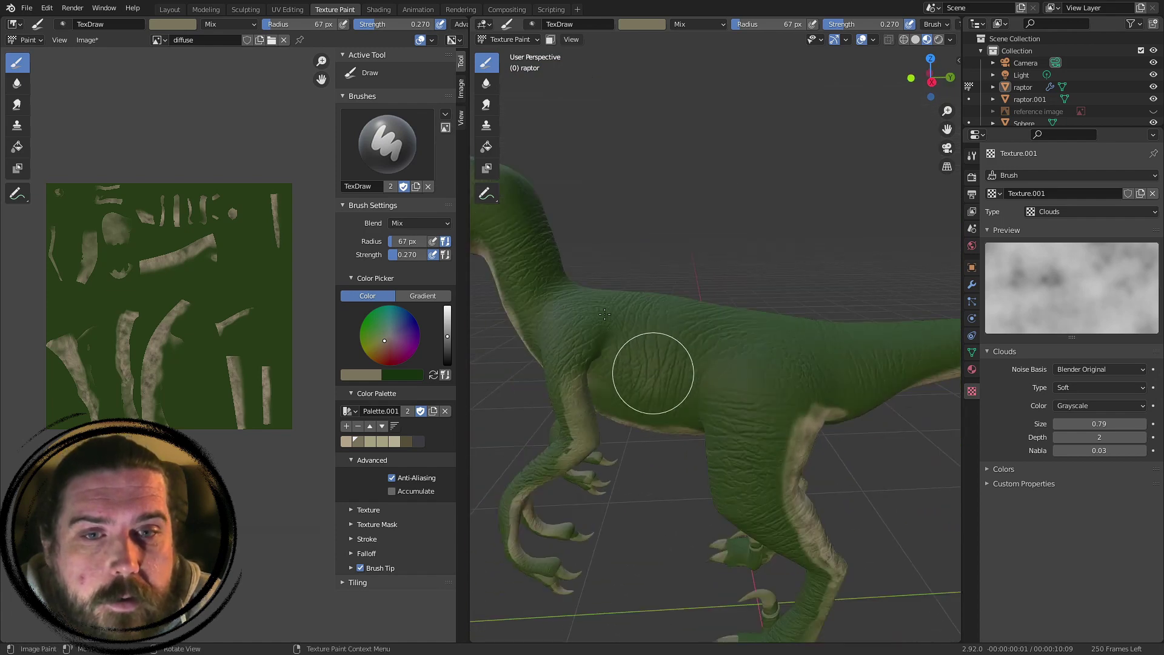
pyautogui.click(761, 473)
pyautogui.moveTo(760, 473); pyautogui.dragTo(683, 395, button='middle')
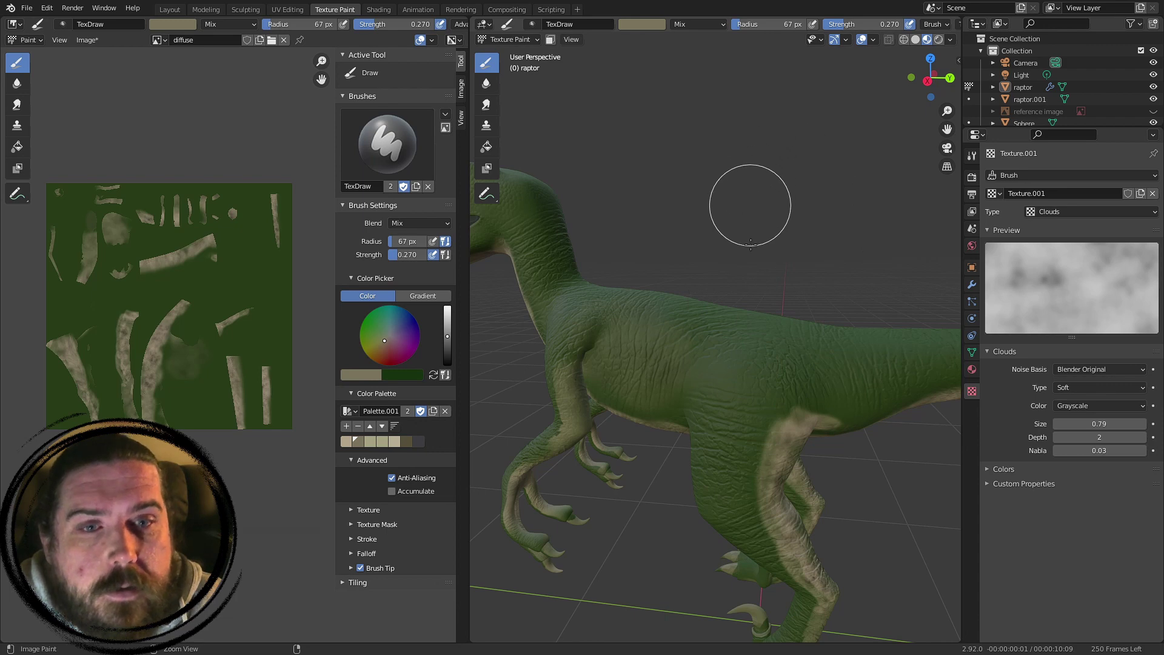
# - Choose the dark brown palette color and paint faint cloudy patches over the flank and along the back
pyautogui.click(408, 442)
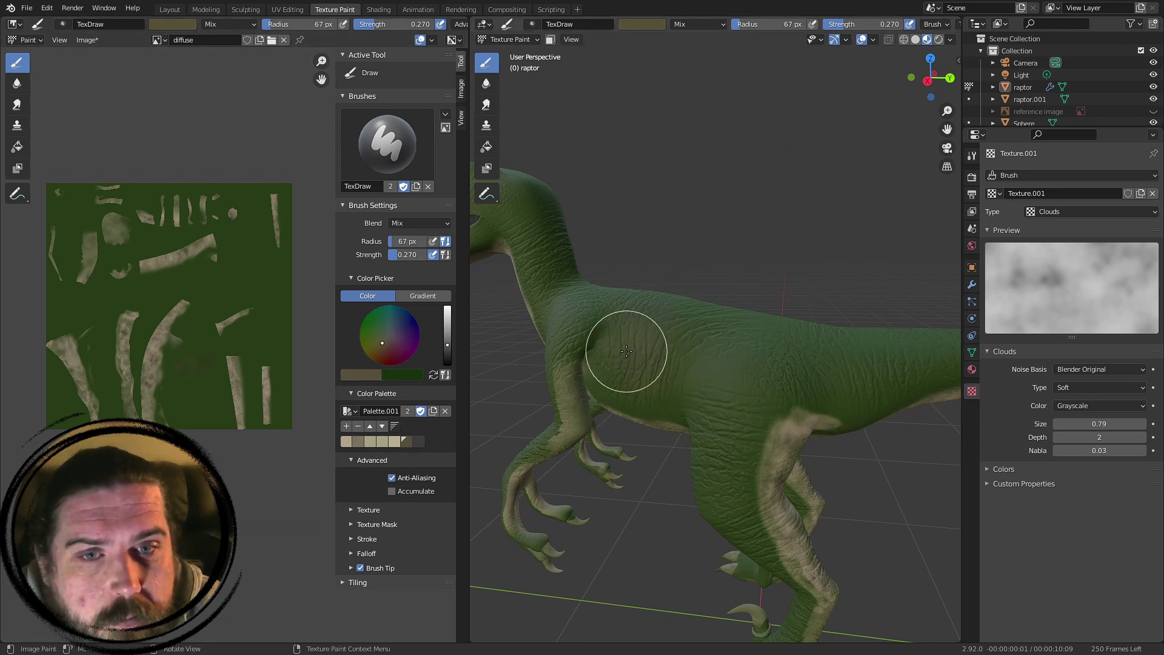
pyautogui.moveTo(751, 342)
pyautogui.mouseDown(button='middle')
pyautogui.moveTo(772, 400)
pyautogui.moveTo(692, 329)
pyautogui.mouseUp(button='middle')
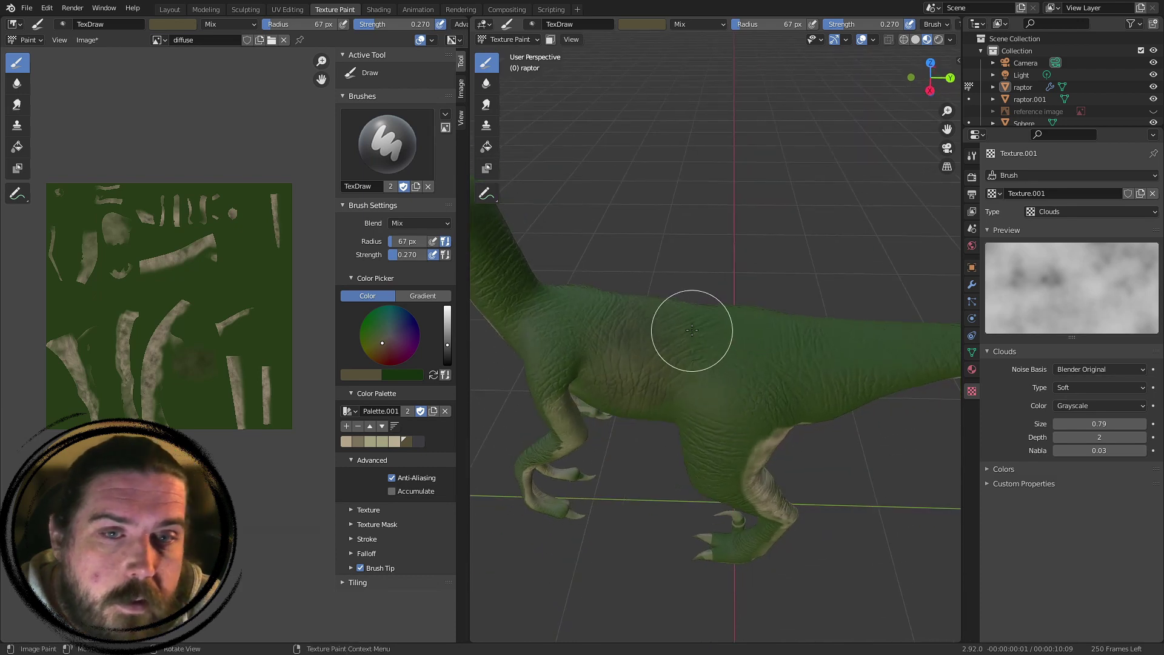
pyautogui.moveTo(801, 367)
pyautogui.mouseDown(button='middle')
pyautogui.moveTo(681, 395)
pyautogui.moveTo(701, 311)
pyautogui.mouseUp(button='middle')
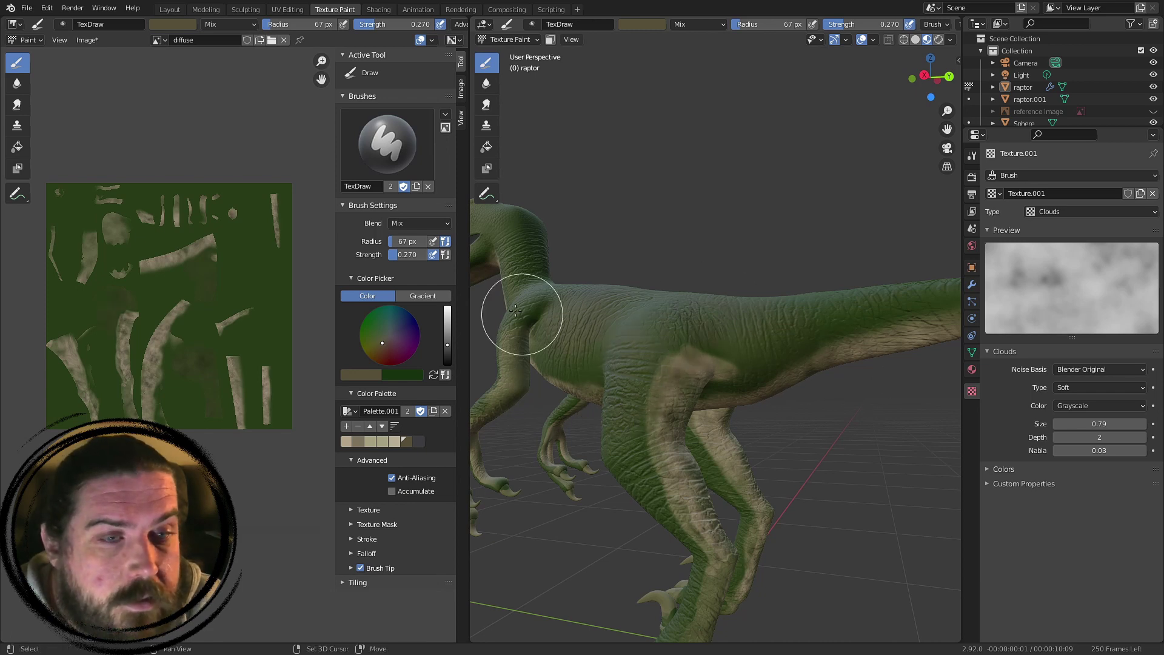
# - Continue the faint dark brown clouding over the side of the body and the outer thigh
pyautogui.moveTo(558, 369)
pyautogui.mouseDown(button='middle')
pyautogui.moveTo(587, 408)
pyautogui.moveTo(695, 414)
pyautogui.moveTo(750, 399)
pyautogui.mouseUp(button='middle')
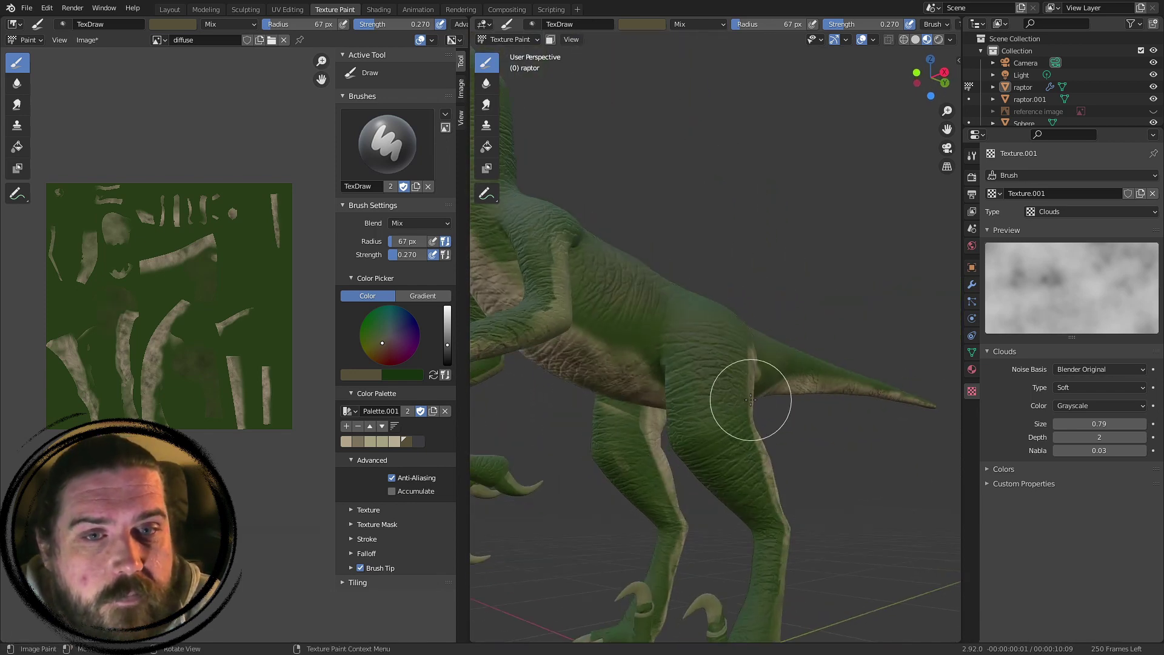
pyautogui.moveTo(666, 353); pyautogui.dragTo(698, 400, button='middle')
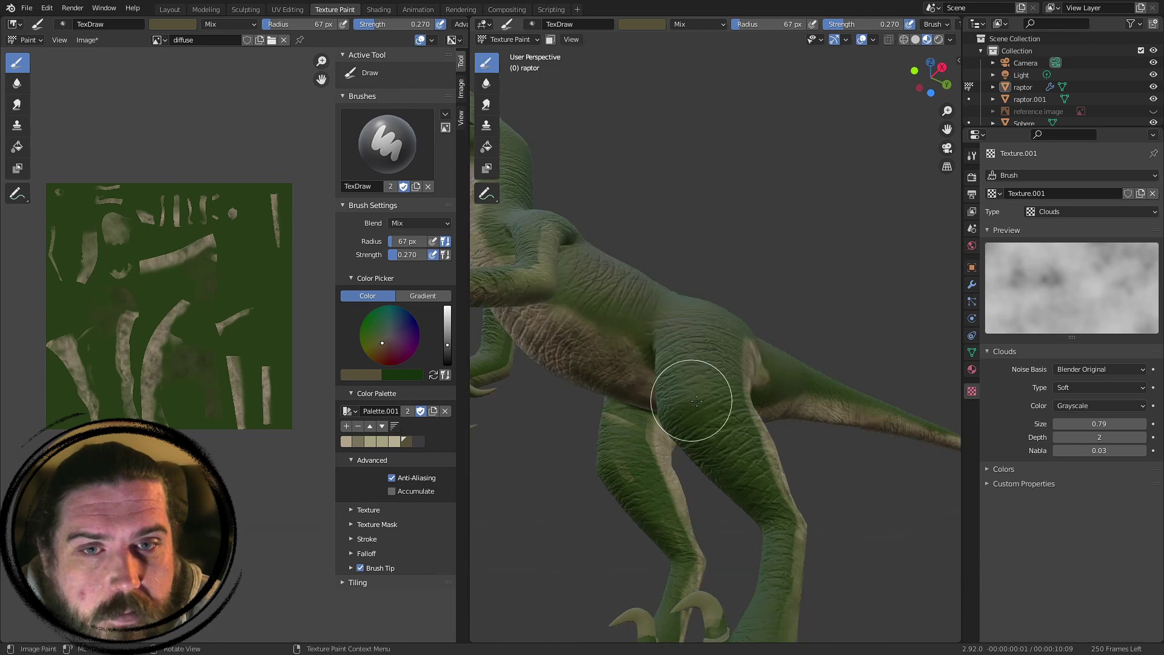
pyautogui.moveTo(607, 310); pyautogui.dragTo(681, 358, button='middle')
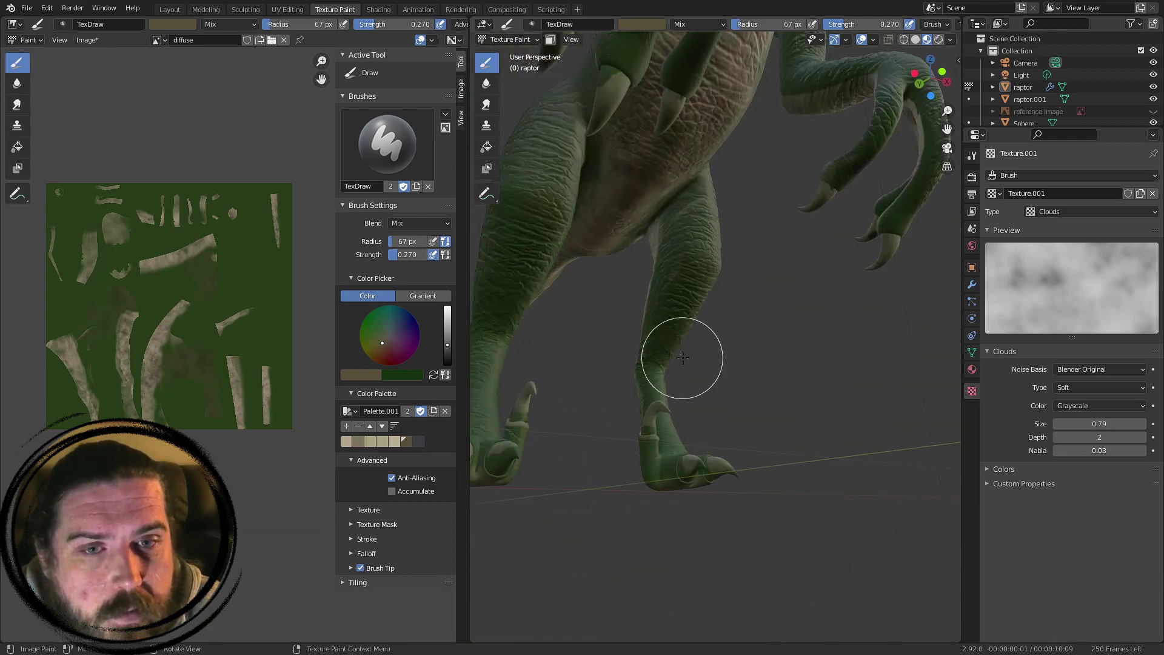
# - Paint faint dark brown over the front and inside of the thigh where it meets the belly
pyautogui.scroll(4, 681, 359)
pyautogui.keyDown('shift'); pyautogui.moveTo(691, 225); pyautogui.dragTo(595, 476, button='middle'); pyautogui.keyUp('shift')
pyautogui.moveTo(763, 388); pyautogui.dragTo(629, 379, button='middle')
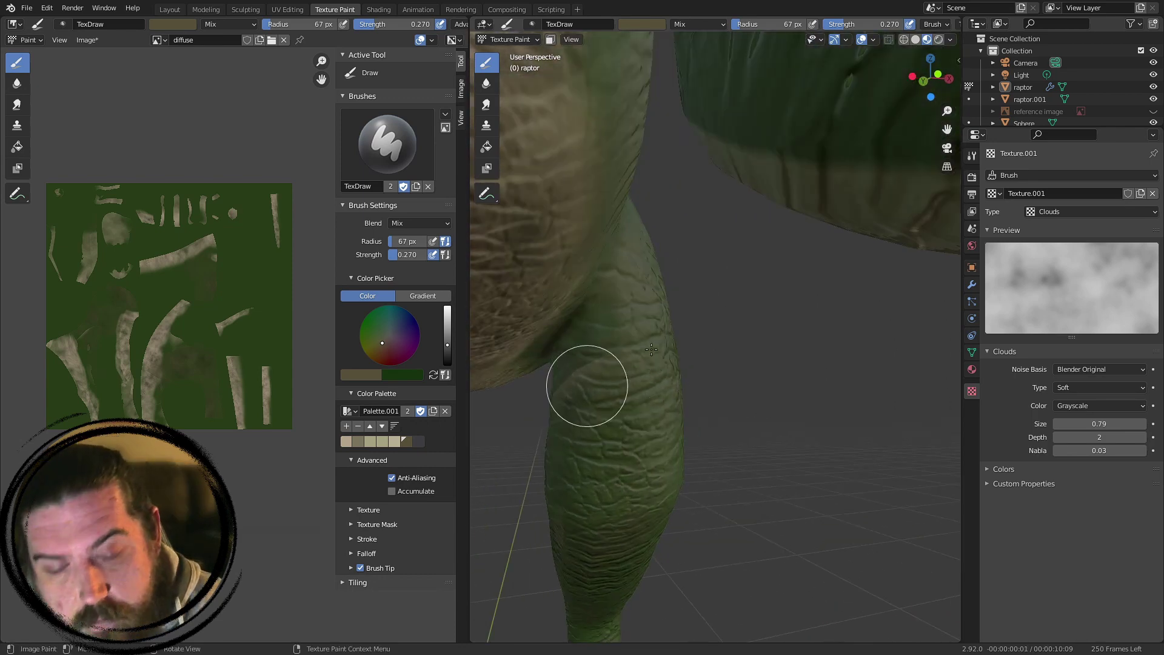
pyautogui.moveTo(623, 302); pyautogui.dragTo(652, 214, button='middle')
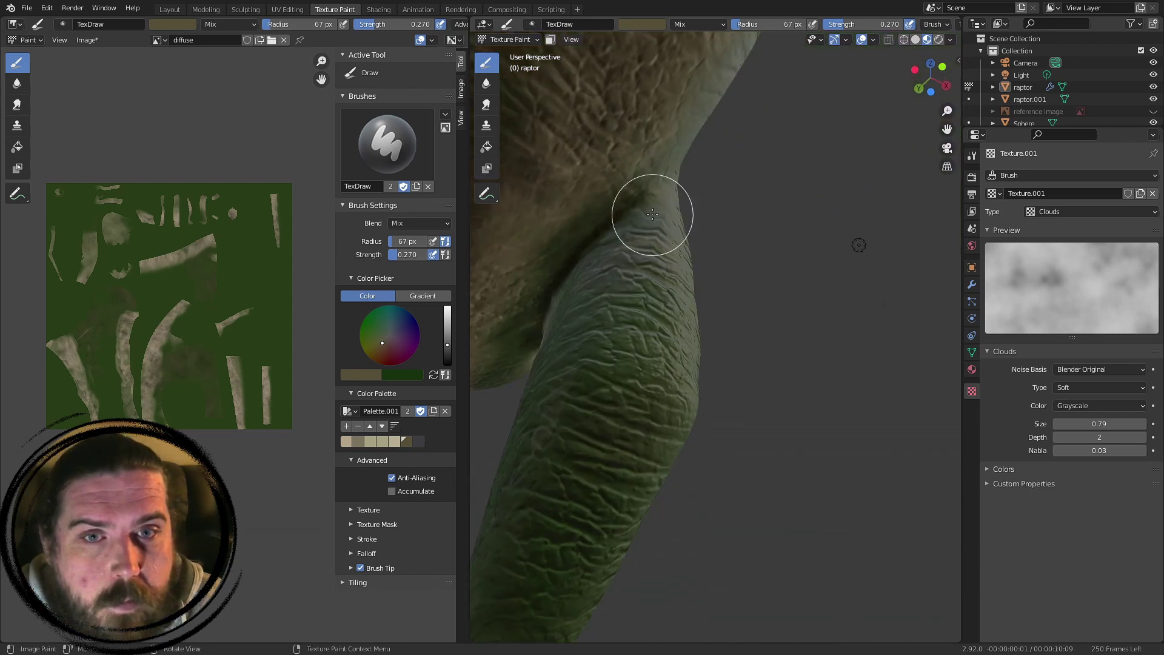
# - Tint the lower hind leg and foot with dark brown, including the raised toe around its claw
pyautogui.keyDown('shift'); pyautogui.moveTo(681, 368); pyautogui.dragTo(741, 95, button='middle'); pyautogui.keyUp('shift')
pyautogui.scroll(-4, 631, 348)
pyautogui.moveTo(699, 199); pyautogui.dragTo(741, 212, button='middle')
pyautogui.scroll(2, 759, 365)
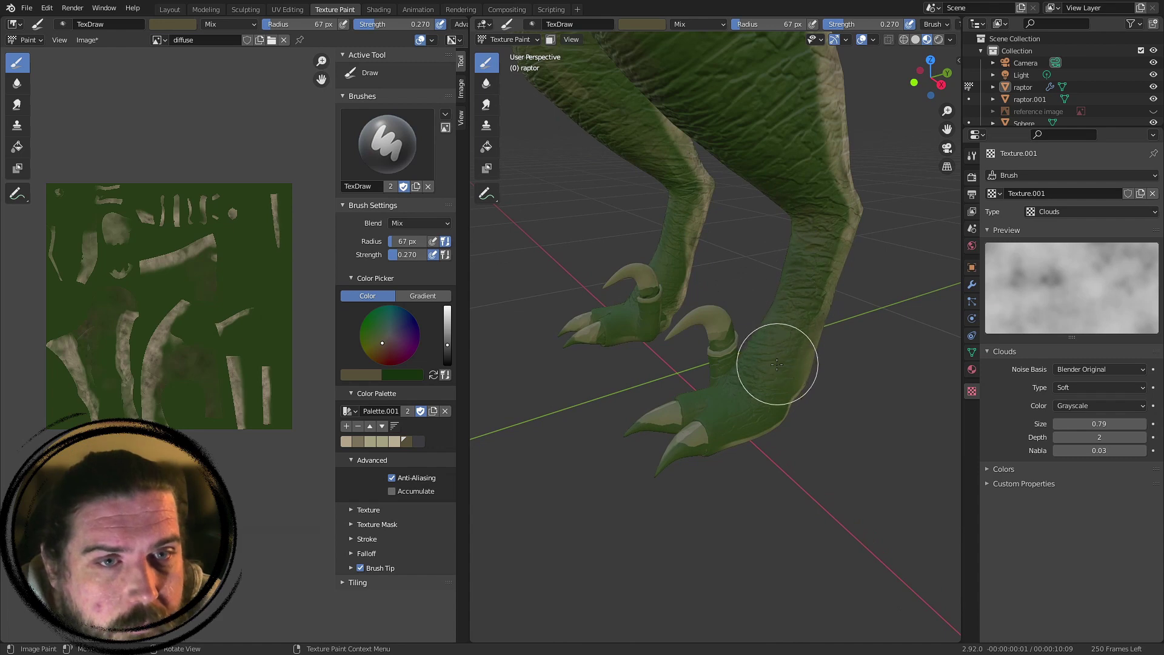
pyautogui.moveTo(767, 397); pyautogui.dragTo(601, 390, button='middle')
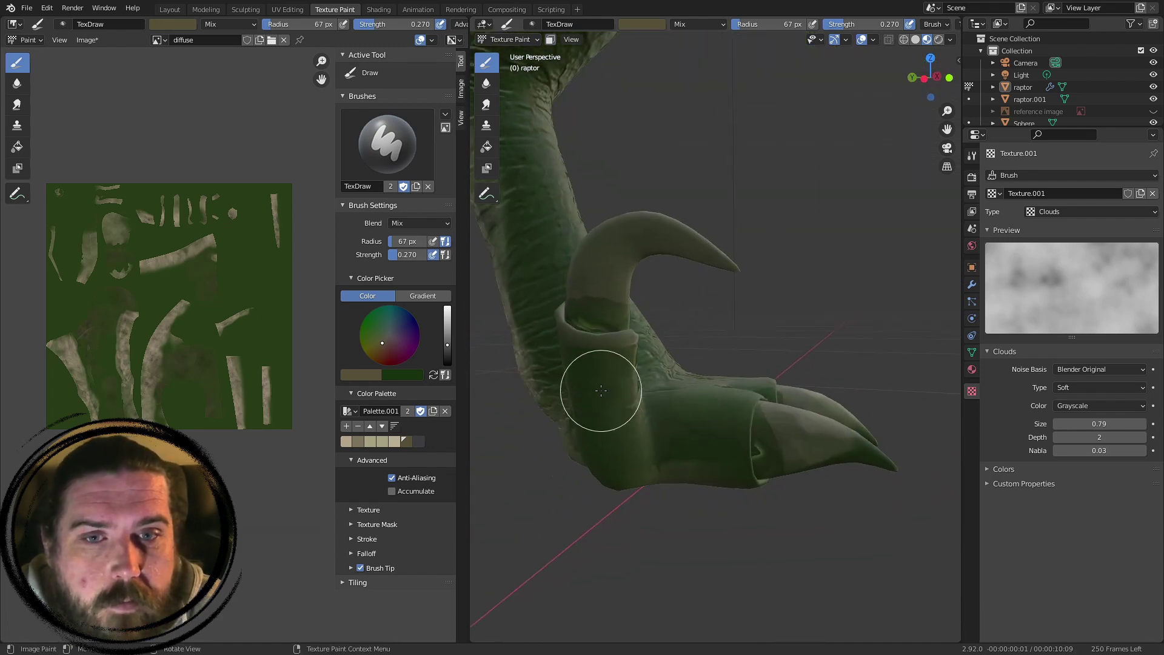
pyautogui.moveTo(632, 328); pyautogui.dragTo(771, 334, button='middle')
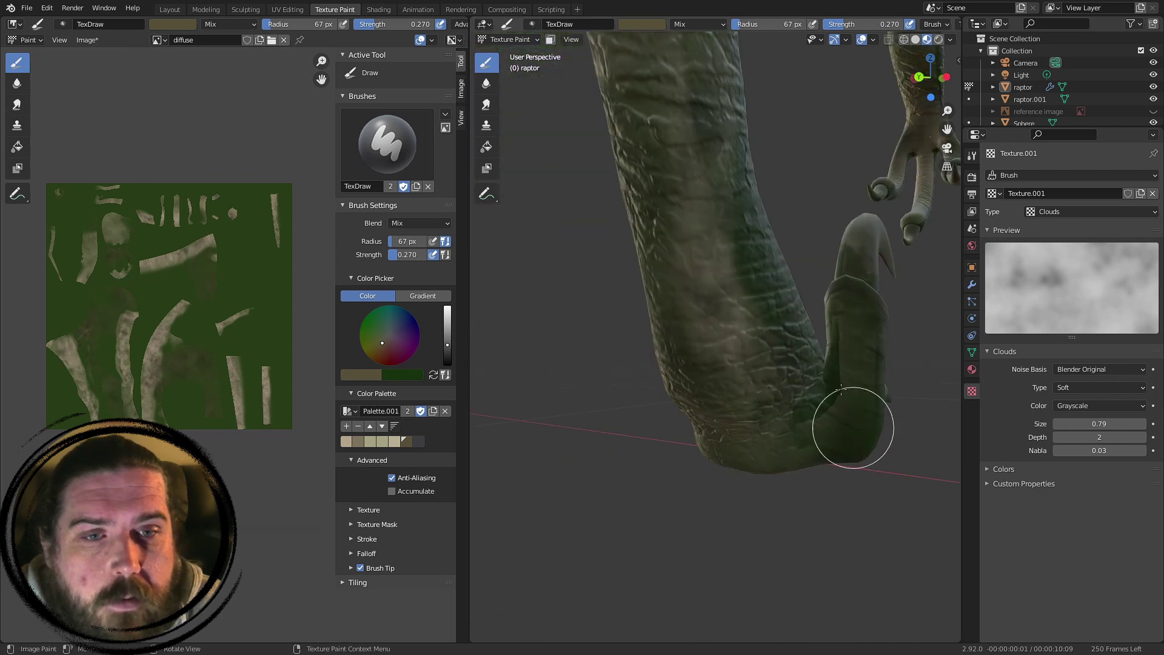
# - Extend the faint dark brown over the inner side of the hind leg from shin to thigh
pyautogui.scroll(-3, 725, 260)
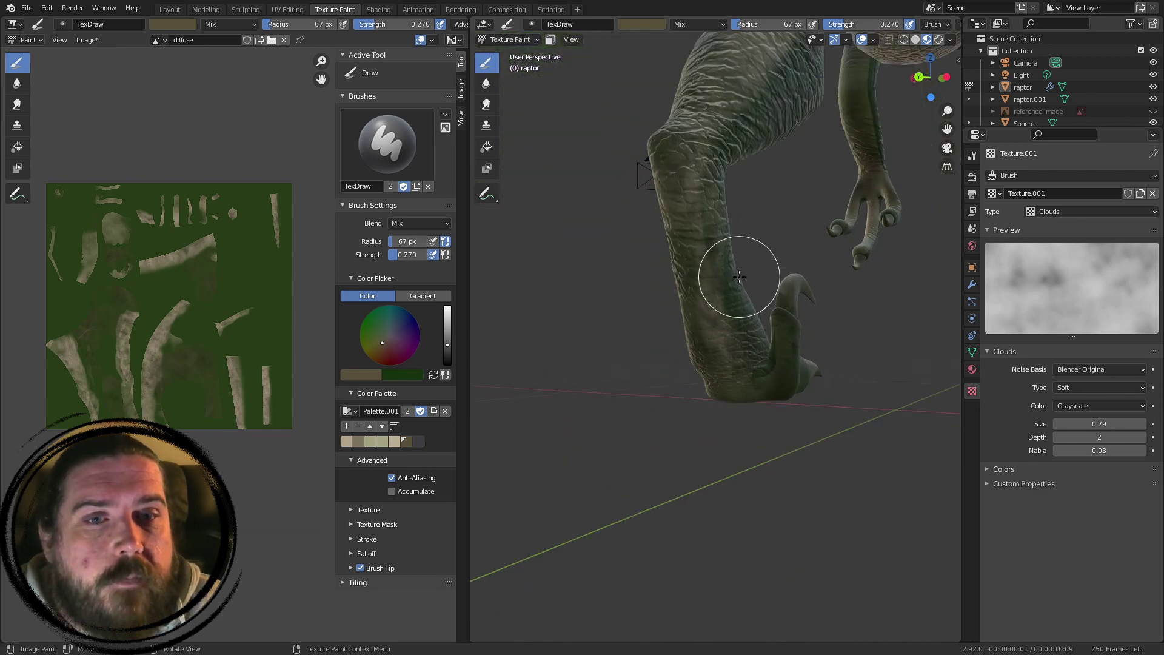
pyautogui.moveTo(739, 277); pyautogui.dragTo(737, 133, button='middle')
pyautogui.scroll(3, 716, 327)
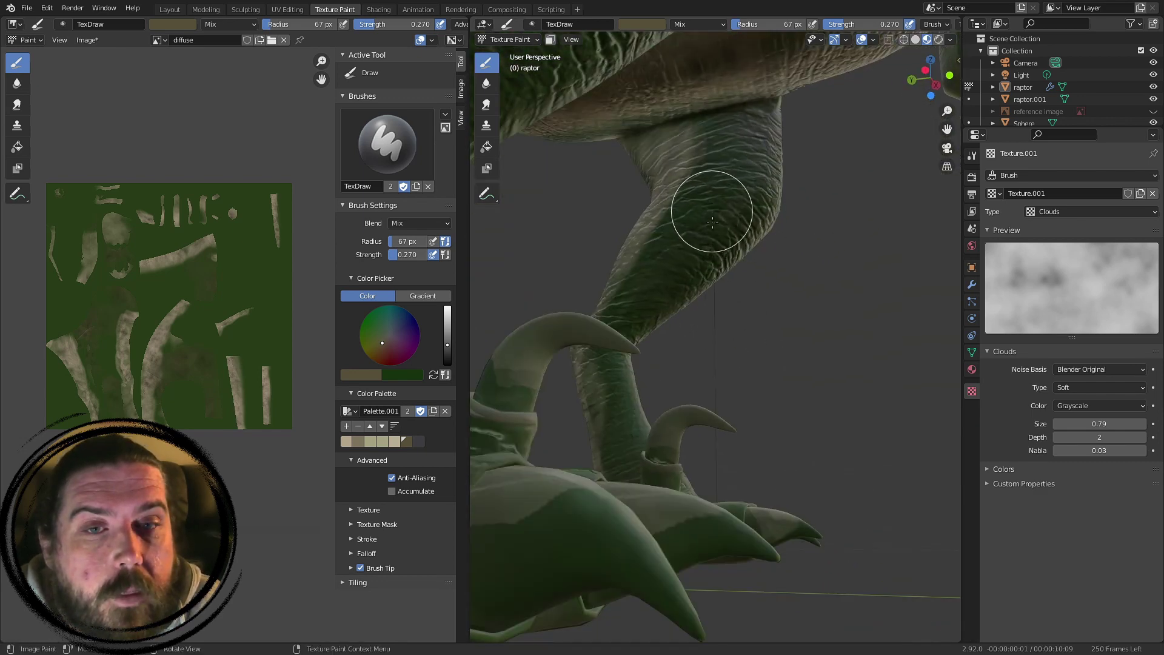
pyautogui.scroll(2, 709, 222)
pyautogui.keyDown('shift'); pyautogui.moveTo(655, 184); pyautogui.dragTo(672, 343, button='middle'); pyautogui.keyUp('shift')
pyautogui.scroll(-5, 748, 283)
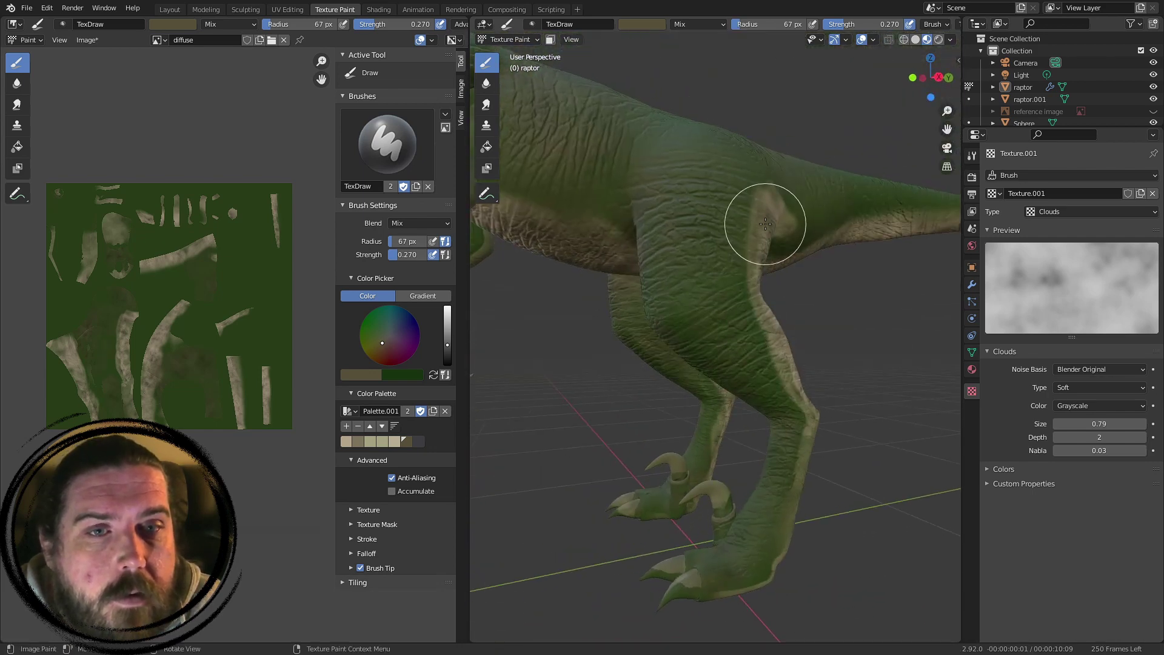
# - Raise the brush strength to 0.781, try dark brown patches at the base of the tail and undo them
pyautogui.keyDown('shift'); pyautogui.moveTo(766, 224); pyautogui.dragTo(701, 398, button='middle'); pyautogui.keyUp('shift')
pyautogui.scroll(2, 728, 399)
pyautogui.scroll(-2, 551, 346)
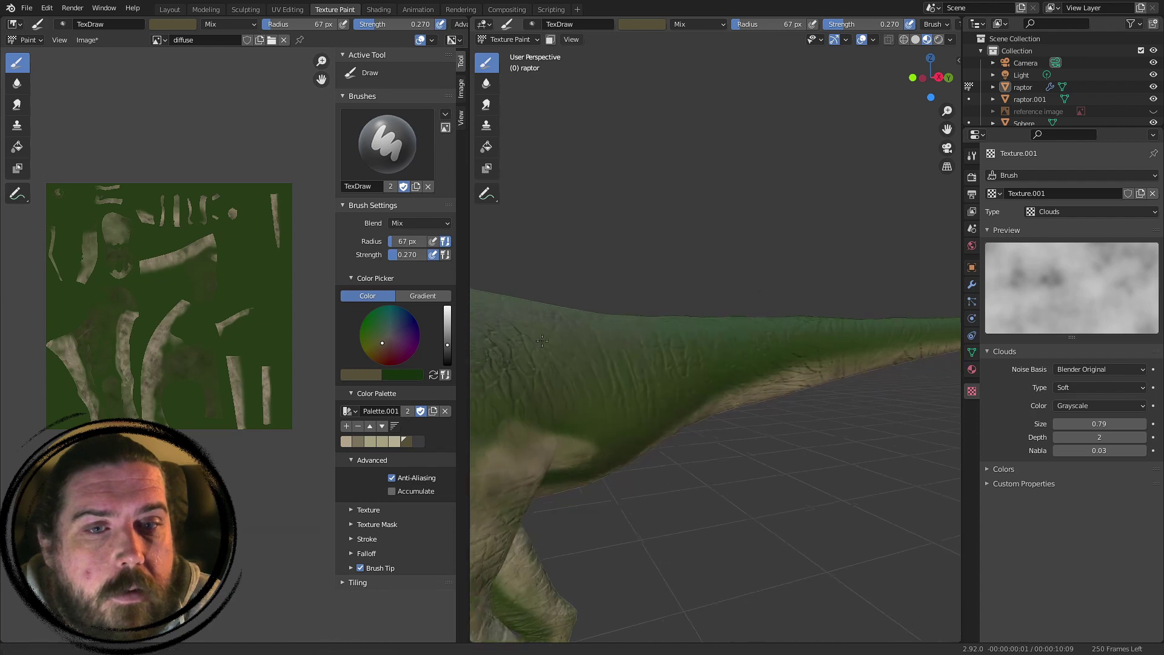
pyautogui.moveTo(855, 28); pyautogui.dragTo(896, 28)
pyautogui.moveTo(739, 275); pyautogui.dragTo(650, 318, button='middle')
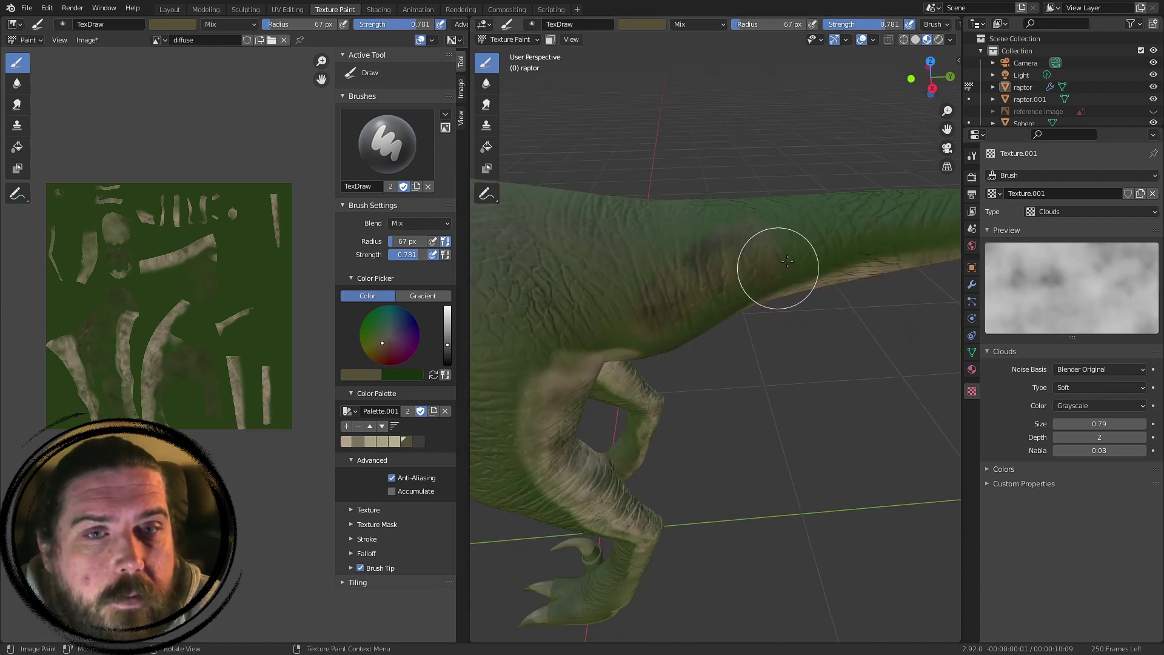
pyautogui.keyDown('shift'); pyautogui.moveTo(764, 262); pyautogui.dragTo(629, 323, button='middle'); pyautogui.keyUp('shift')
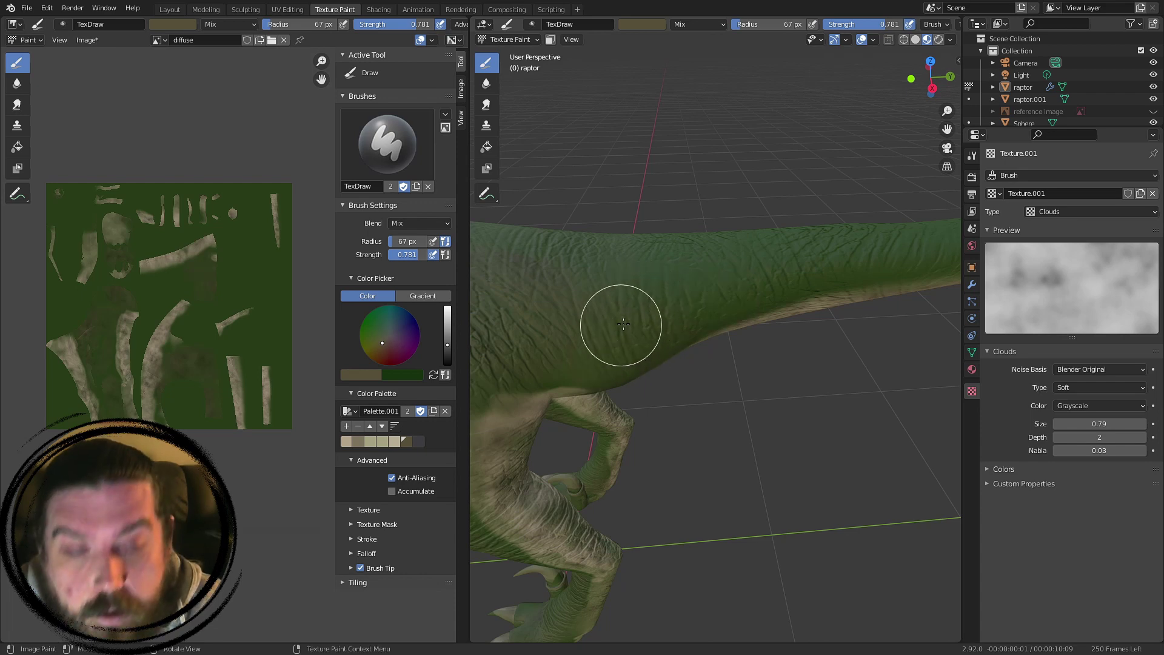
# - Enlarge the brush radius to 157 px and paint soft dark brown around the hip and tail base
pyautogui.press('f')
pyautogui.click(725, 320)
pyautogui.moveTo(685, 257)
pyautogui.mouseDown()
pyautogui.moveTo(845, 279)
pyautogui.moveTo(720, 278)
pyautogui.mouseUp()
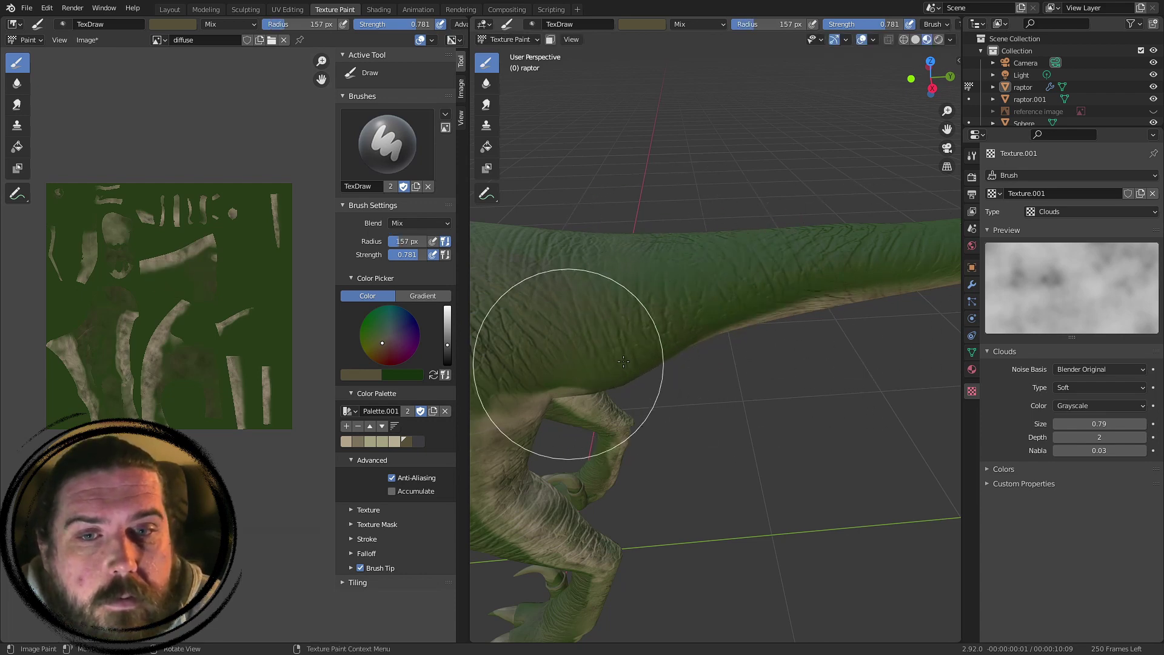
# - Reduce the brush radius to 71 px and paint dark brown along the lower flank just above the beige belly
pyautogui.moveTo(546, 364)
pyautogui.keyDown('shift'); pyautogui.mouseDown(button='middle')
pyautogui.moveTo(696, 396)
pyautogui.moveTo(623, 338)
pyautogui.moveTo(439, 261)
pyautogui.mouseUp(button='middle'); pyautogui.keyUp('shift')
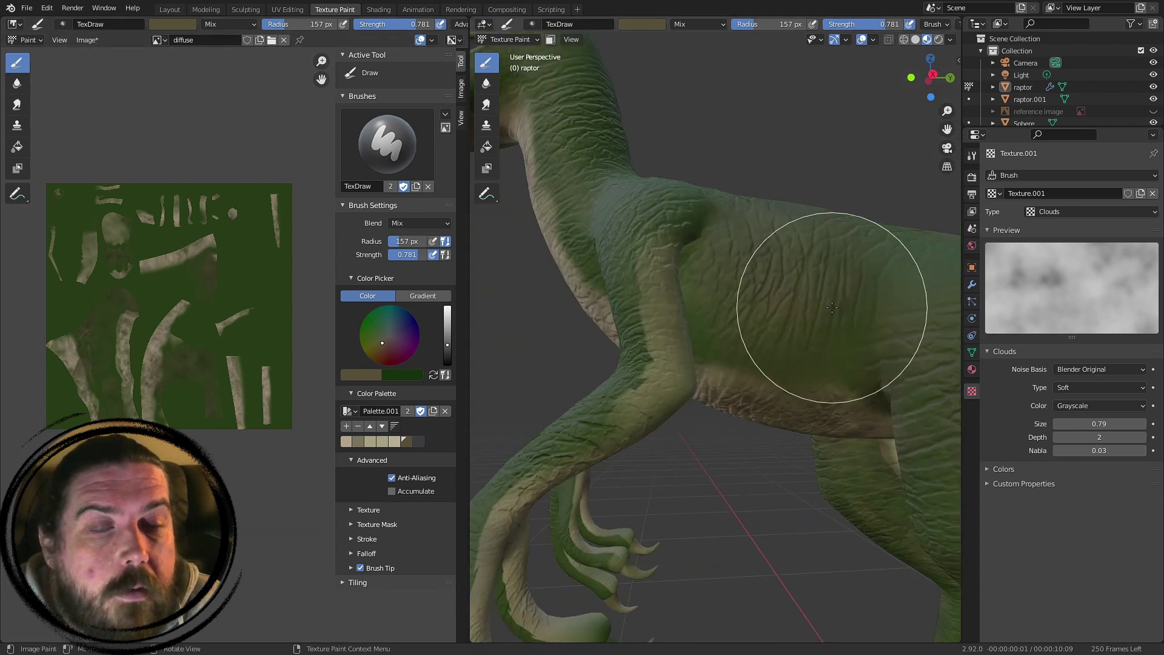
pyautogui.press('f')
pyautogui.click(780, 307)
pyautogui.moveTo(739, 346); pyautogui.dragTo(777, 360)
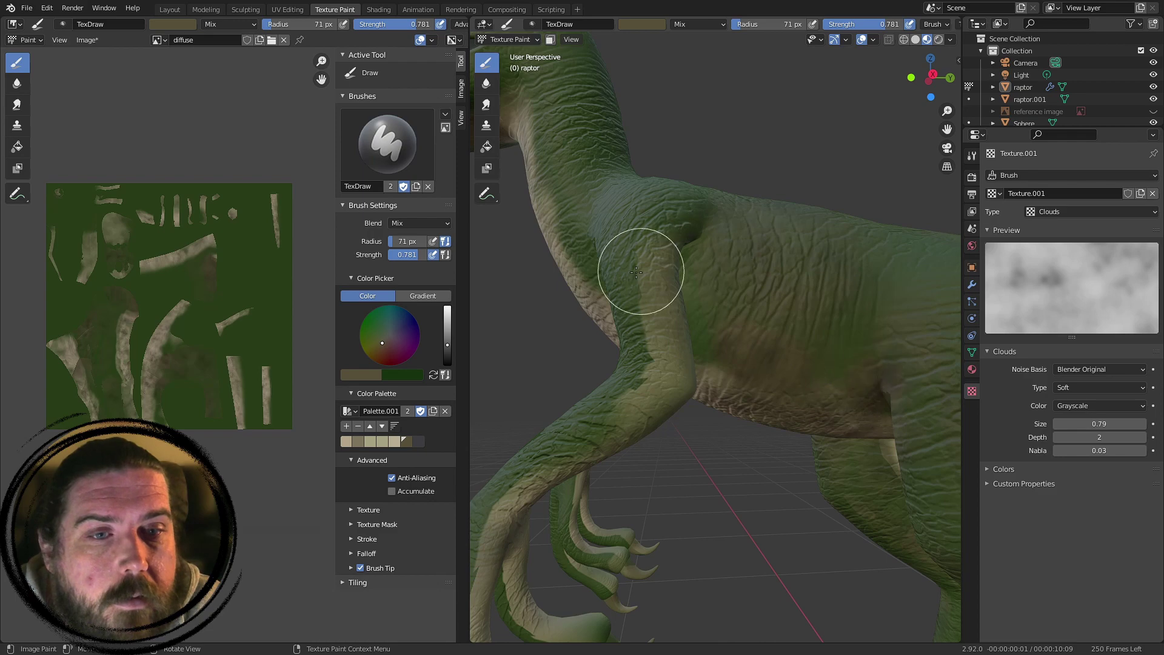
# - Paint dark brown blotches along the beige edge of the neck and at the corner of the jaw
pyautogui.moveTo(636, 272); pyautogui.dragTo(741, 385, button='middle')
pyautogui.moveTo(736, 148); pyautogui.dragTo(728, 210, button='middle')
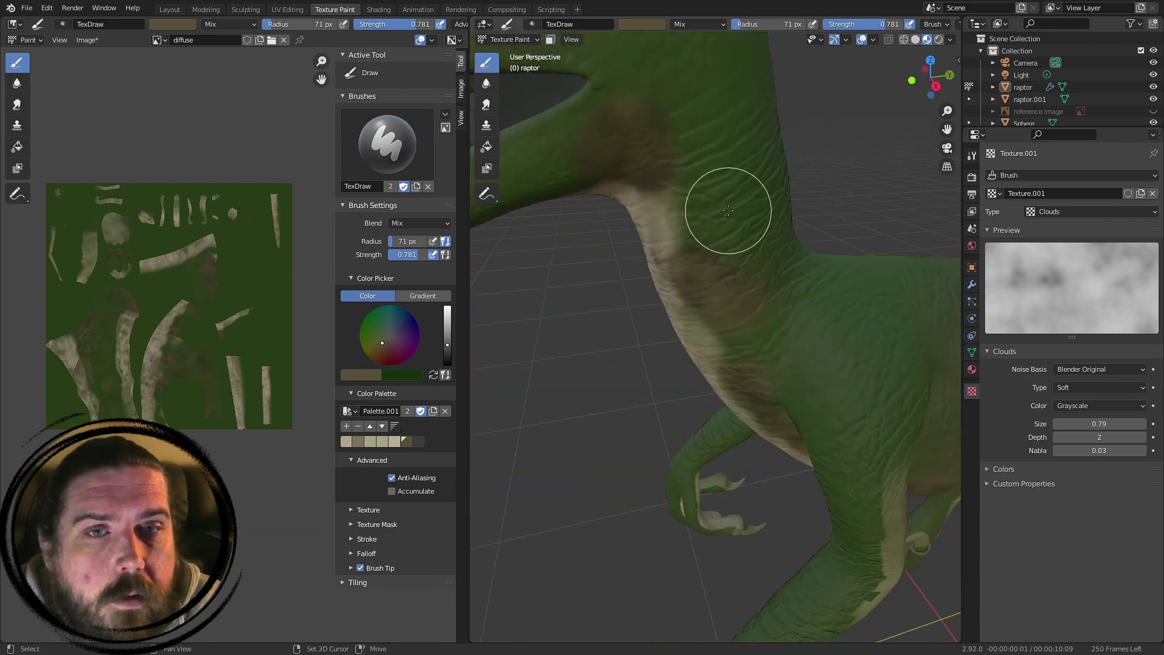
pyautogui.scroll(-3, 728, 210)
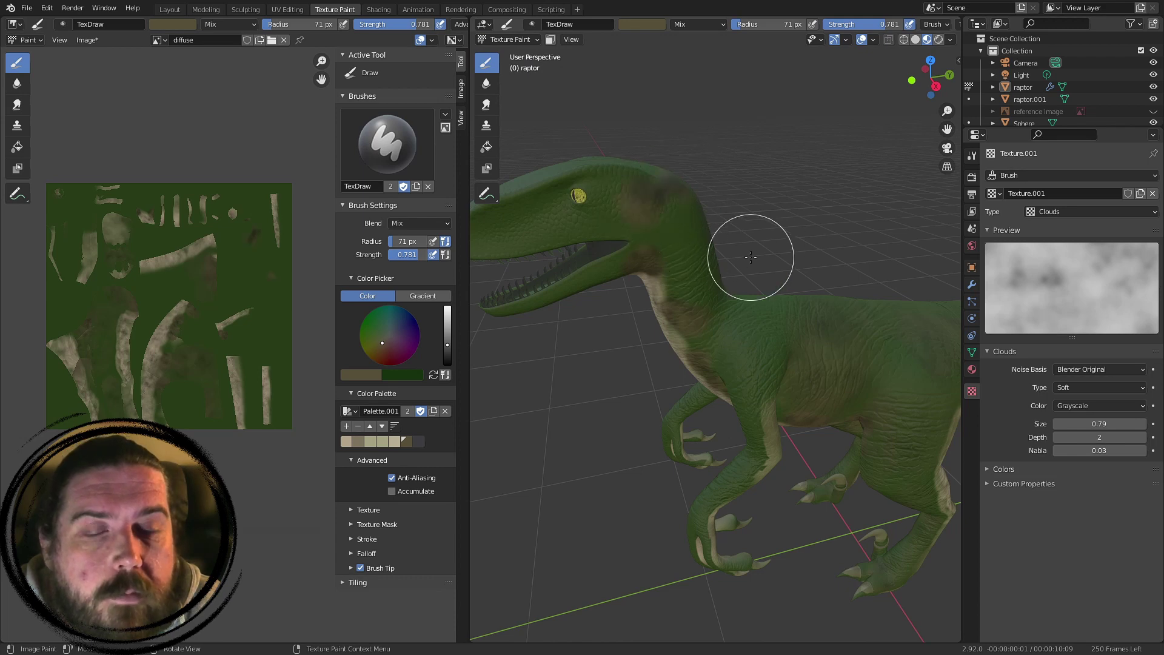
# - Set the brush radius to 92 px and strength to 0.396, and paint soft dark brown over the head and snout
pyautogui.scroll(2, 656, 204)
pyautogui.press('f')
pyautogui.click(643, 137)
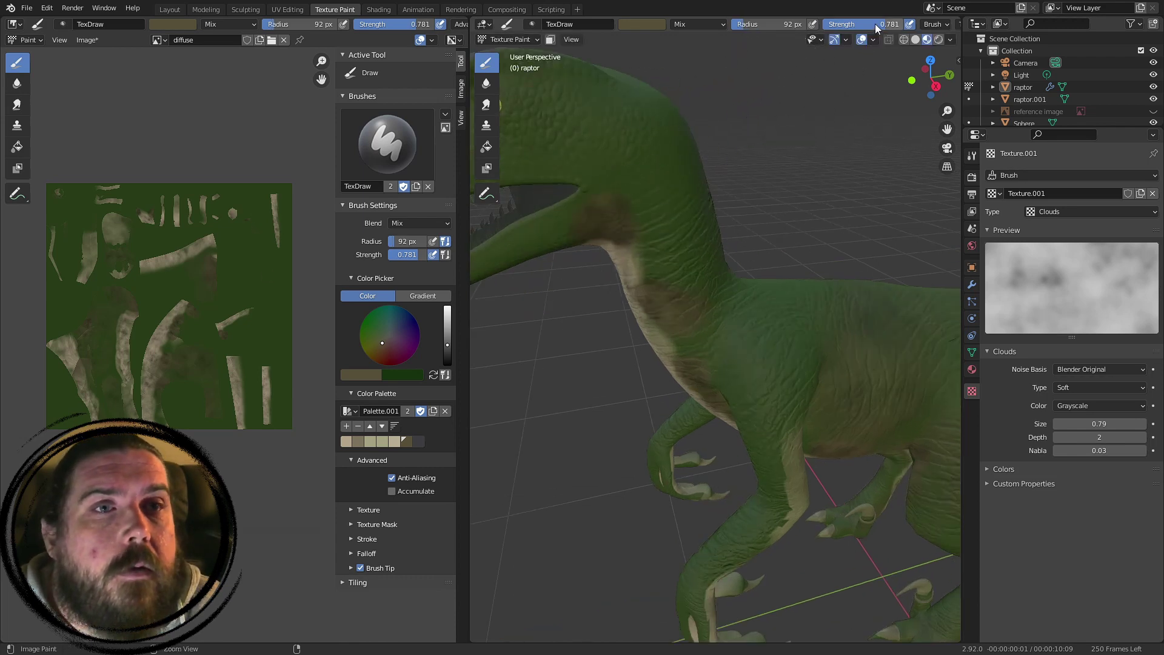
pyautogui.moveTo(859, 24); pyautogui.dragTo(849, 24)
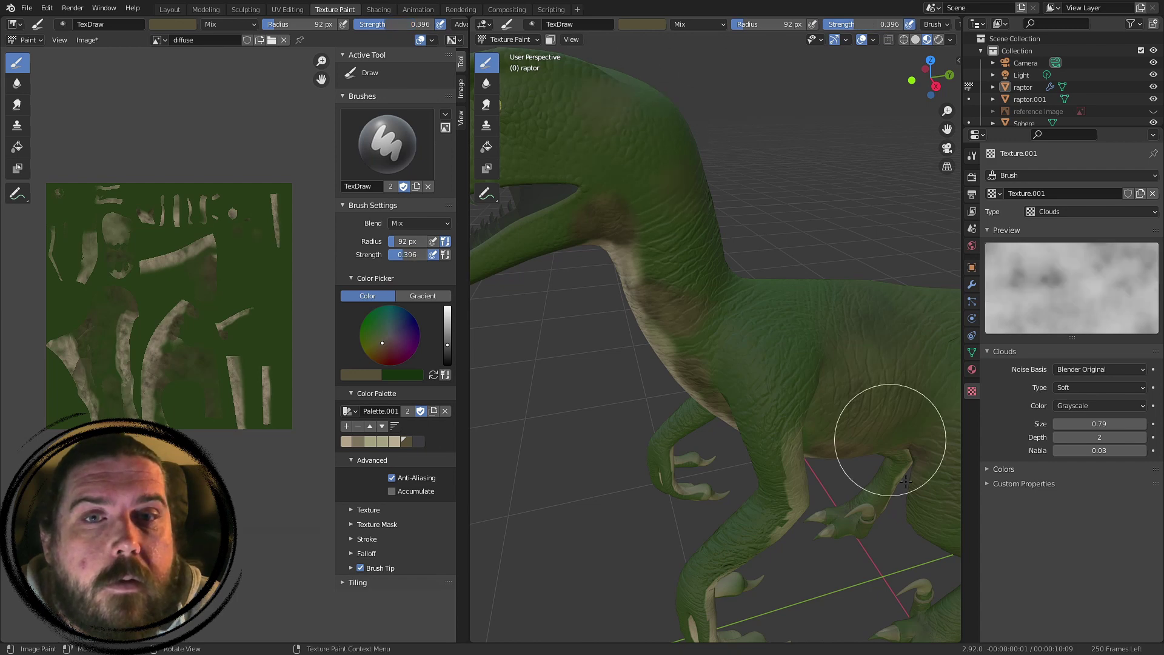
pyautogui.moveTo(665, 143)
pyautogui.mouseDown(button='middle')
pyautogui.moveTo(728, 156)
pyautogui.moveTo(650, 216)
pyautogui.mouseUp(button='middle')
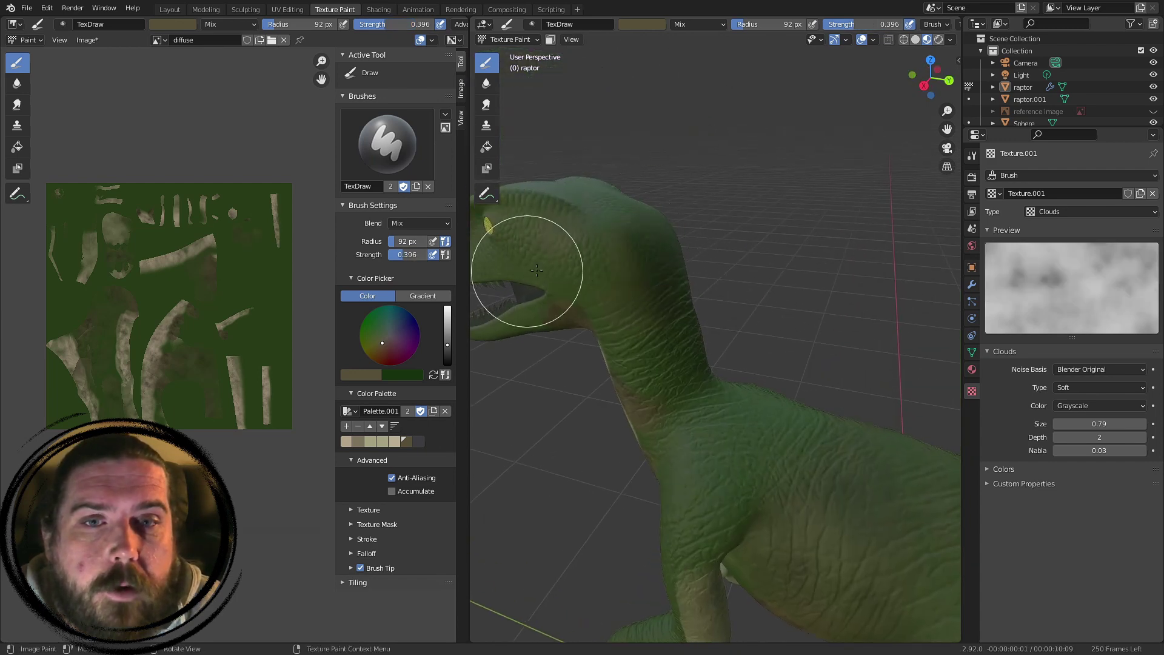
pyautogui.moveTo(646, 272)
pyautogui.mouseDown(button='middle')
pyautogui.moveTo(737, 289)
pyautogui.moveTo(814, 249)
pyautogui.mouseUp(button='middle')
pyautogui.scroll(3, 809, 255)
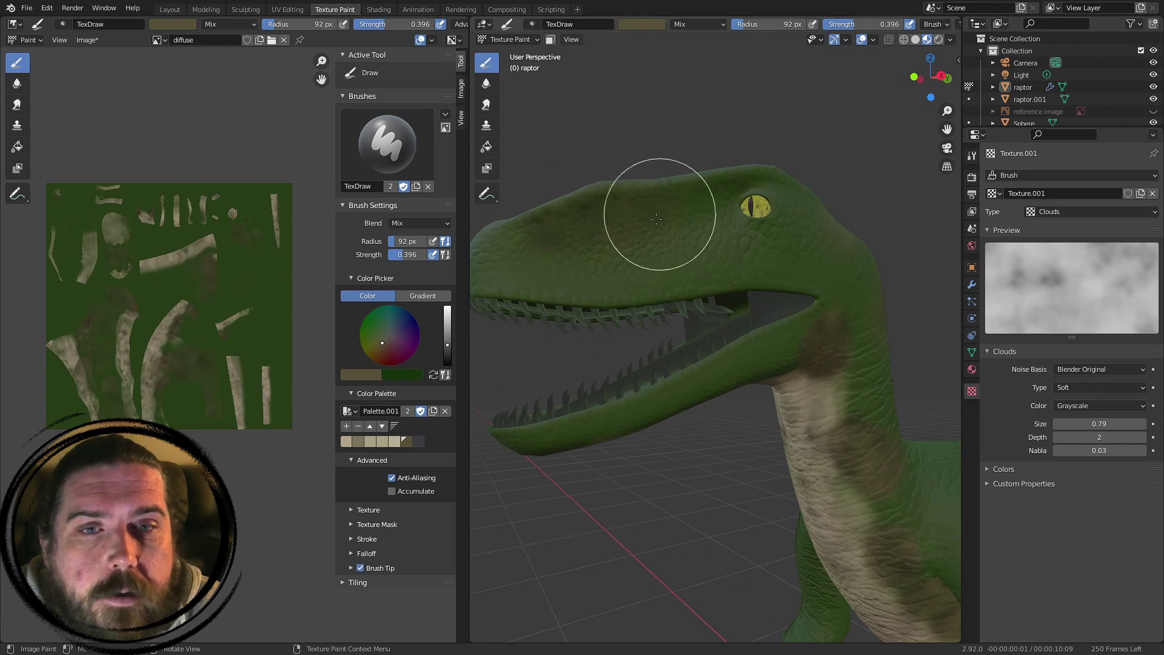
# - Paint soft dark brown patches along the underside of the lower jaw and chin
pyautogui.scroll(-4, 691, 296)
pyautogui.scroll(3, 808, 400)
pyautogui.moveTo(808, 400); pyautogui.dragTo(816, 275, button='middle')
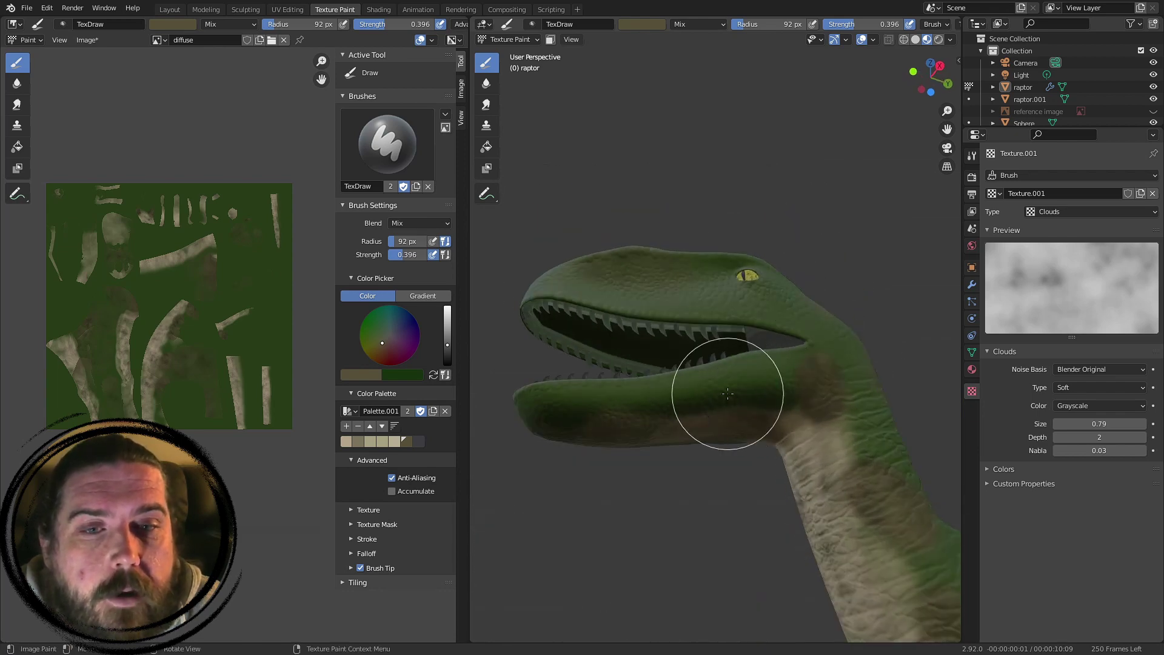
pyautogui.moveTo(796, 377); pyautogui.dragTo(579, 281, button='middle')
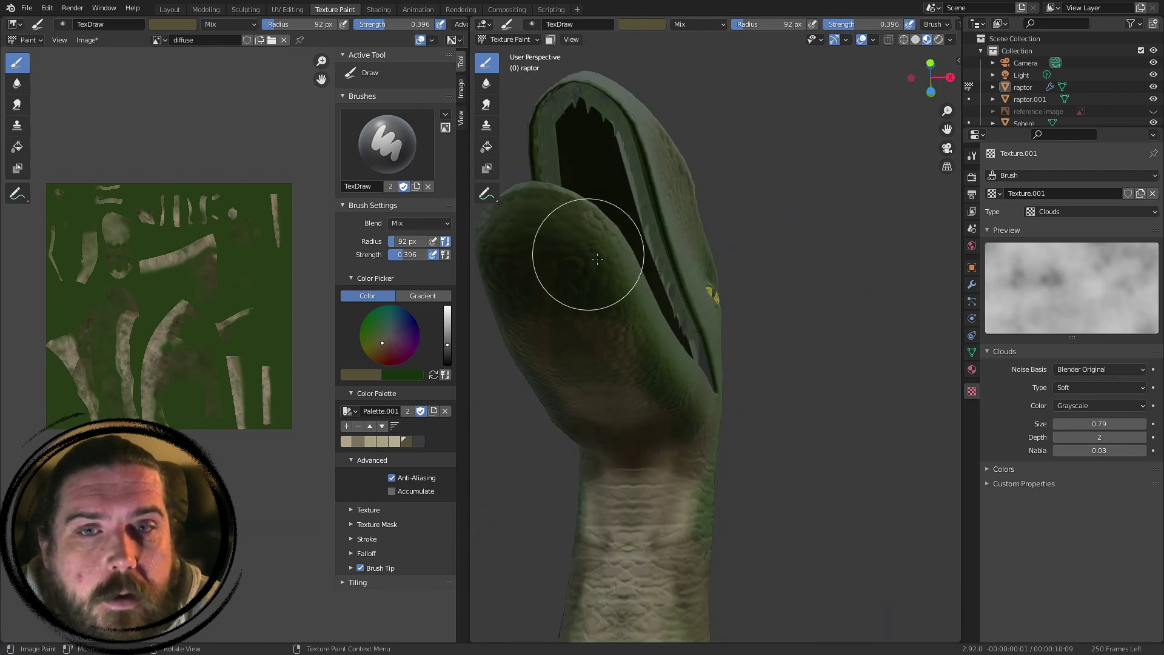
# - Paint soft dark brown patches over the front of the snout and the top of the head
pyautogui.moveTo(689, 229)
pyautogui.mouseDown(button='middle')
pyautogui.moveTo(649, 389)
pyautogui.moveTo(625, 327)
pyautogui.mouseUp(button='middle')
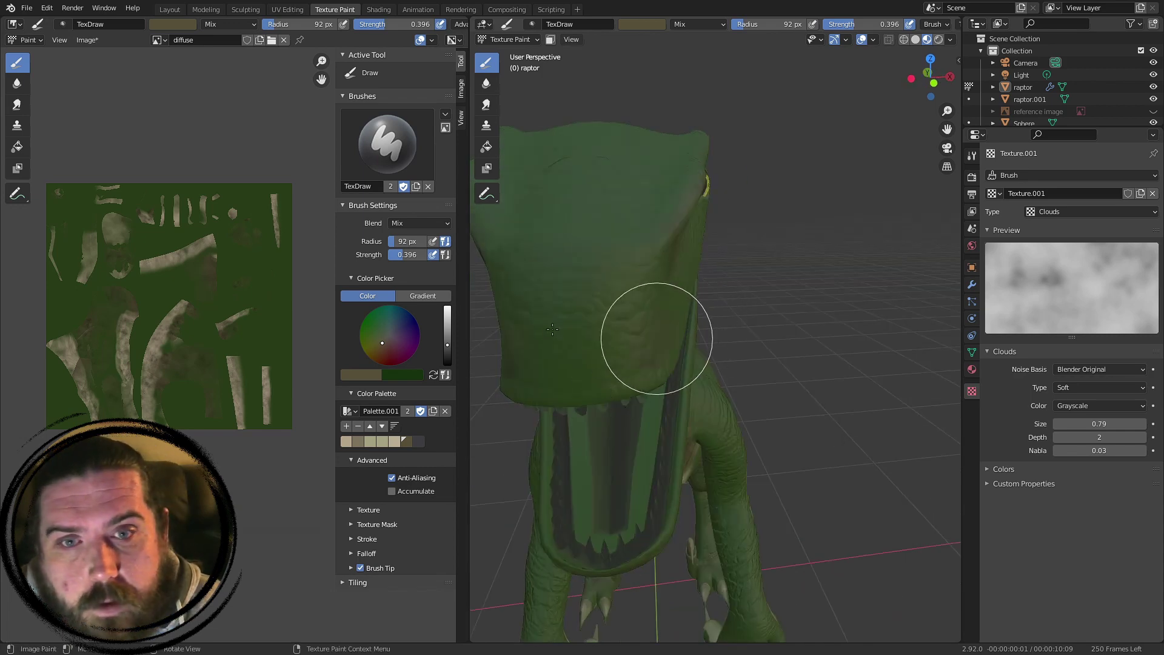
pyautogui.moveTo(652, 229); pyautogui.dragTo(621, 432, button='middle')
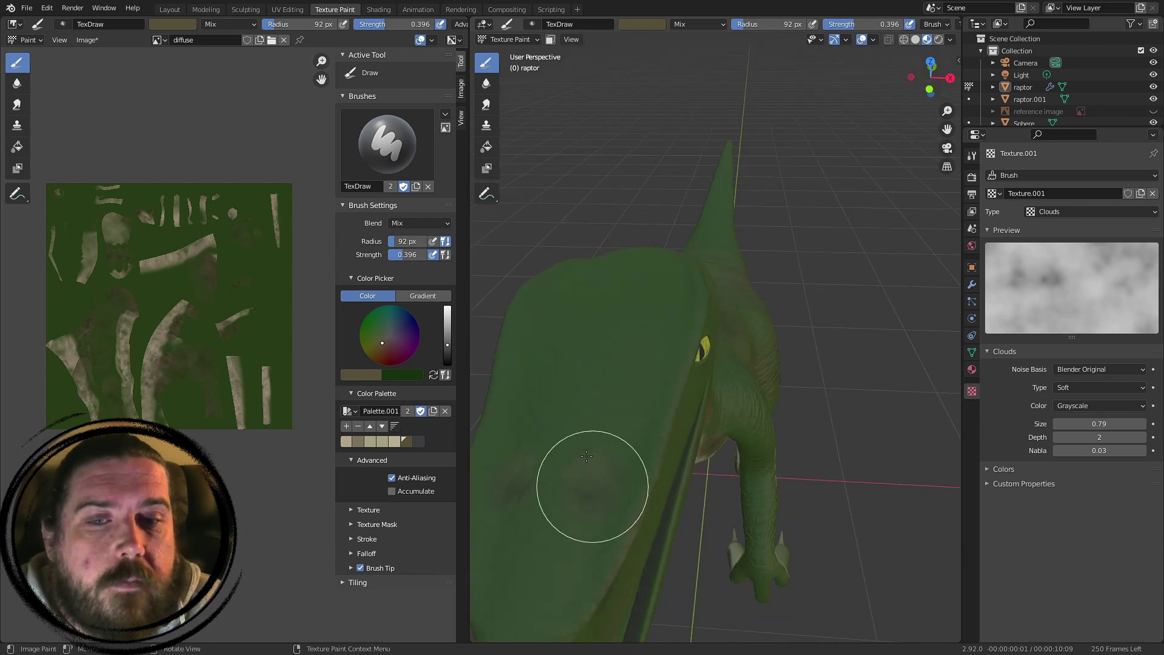
pyautogui.moveTo(618, 267)
pyautogui.mouseDown(button='middle')
pyautogui.moveTo(672, 433)
pyautogui.moveTo(697, 135)
pyautogui.mouseUp(button='middle')
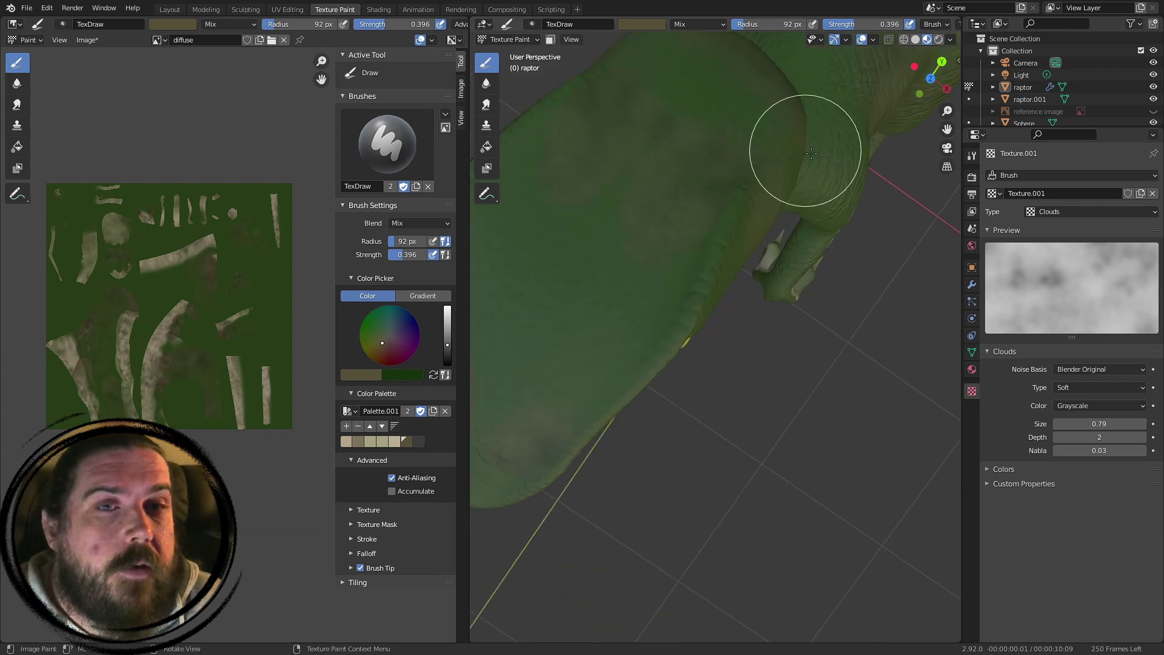
# - Continue the soft dark brown patches down the back of the neck and along the shoulders and back
pyautogui.moveTo(831, 273); pyautogui.dragTo(603, 486, button='middle')
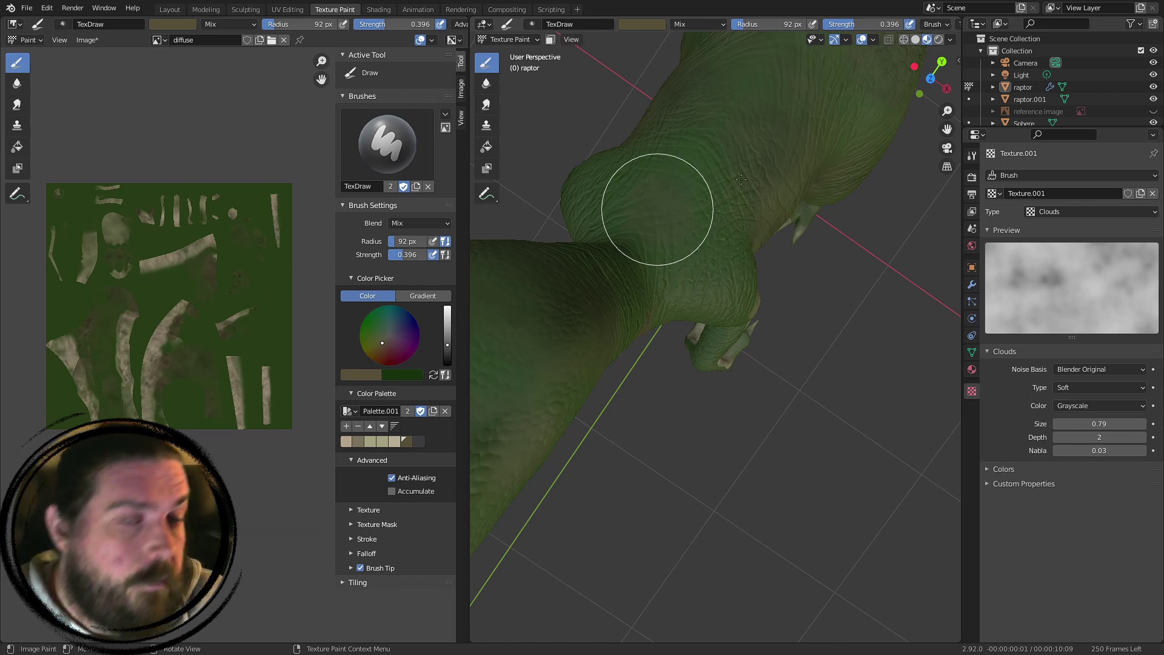
pyautogui.moveTo(696, 277); pyautogui.dragTo(696, 170, button='middle')
pyautogui.moveTo(564, 418); pyautogui.dragTo(736, 440, button='middle')
pyautogui.scroll(-3, 718, 410)
pyautogui.keyDown('shift'); pyautogui.moveTo(670, 519); pyautogui.dragTo(779, 349, button='middle'); pyautogui.keyUp('shift')
pyautogui.scroll(2, 813, 364)
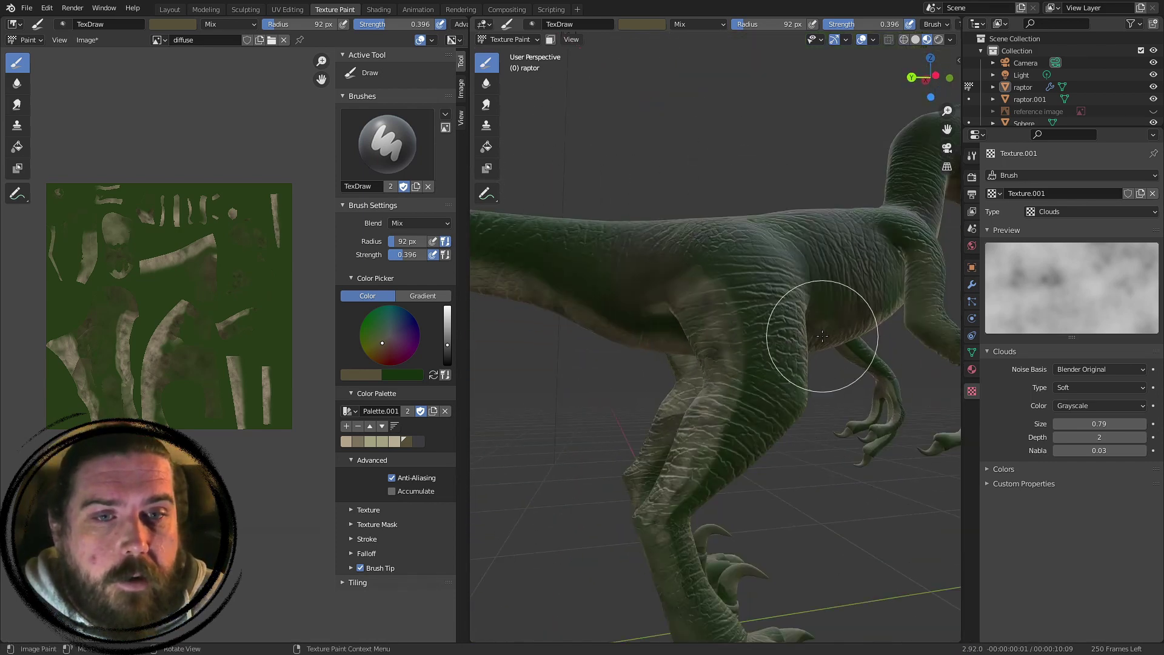
# - Paint soft dark brown patches over the outer thigh and down the hind leg
pyautogui.moveTo(847, 379); pyautogui.dragTo(781, 395, button='middle')
pyautogui.keyDown('shift'); pyautogui.moveTo(633, 386); pyautogui.dragTo(904, 299, button='middle'); pyautogui.keyUp('shift')
pyautogui.scroll(3, 773, 330)
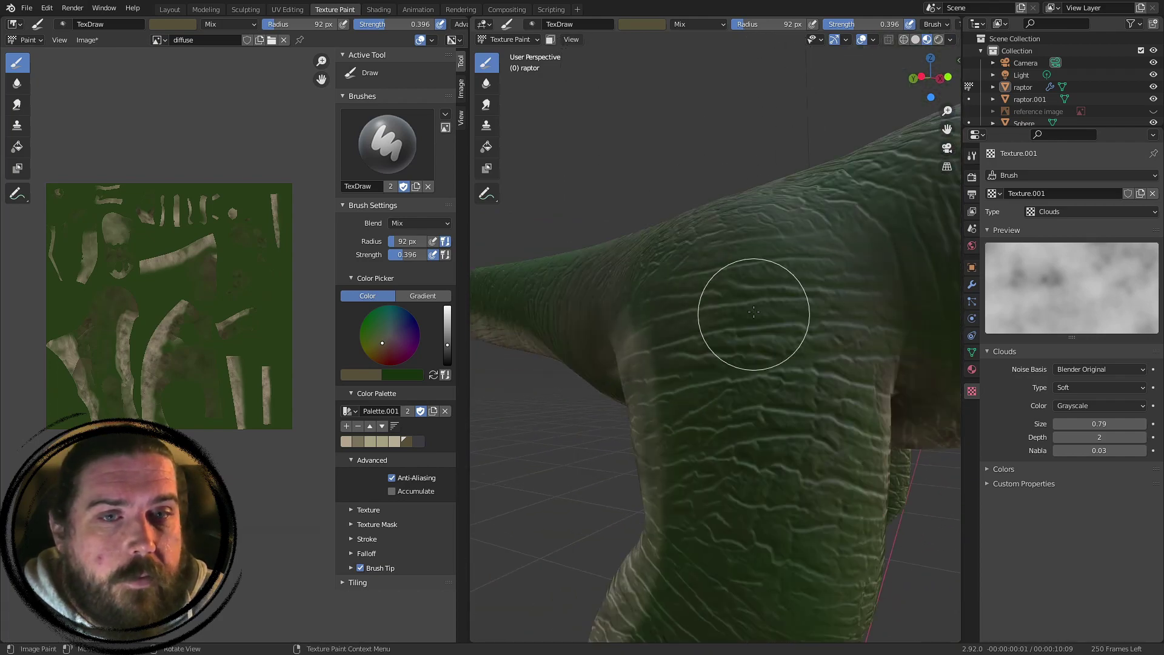
pyautogui.keyDown('shift'); pyautogui.moveTo(723, 520); pyautogui.dragTo(789, 146, button='middle'); pyautogui.keyUp('shift')
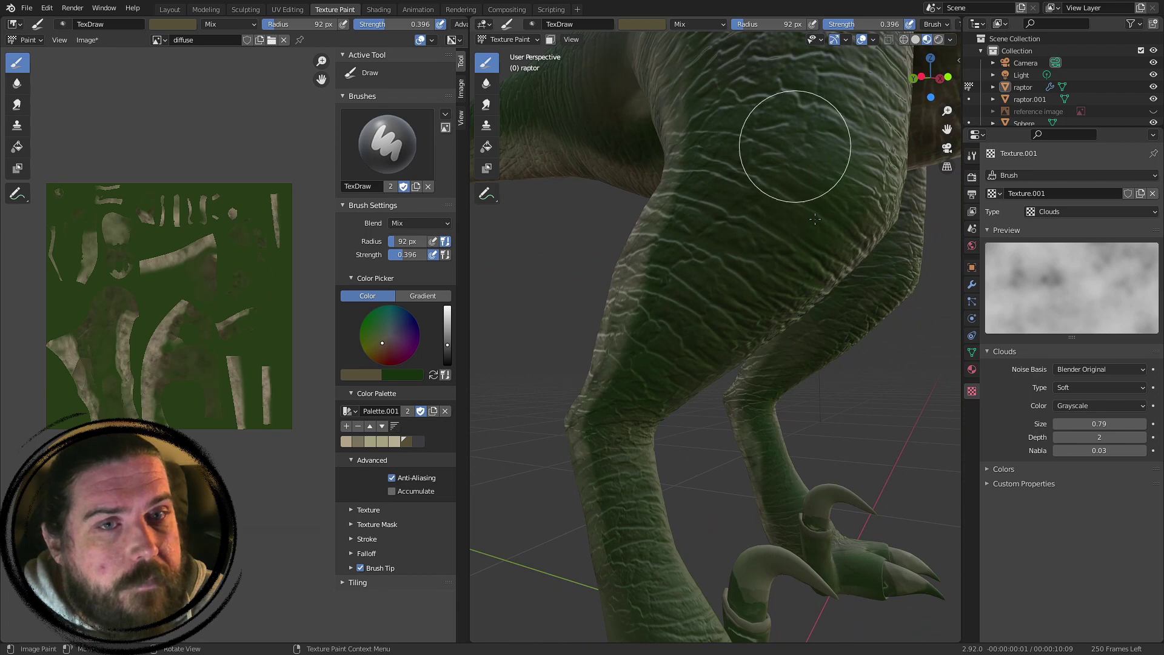
pyautogui.scroll(-5, 679, 428)
pyautogui.moveTo(684, 429); pyautogui.dragTo(733, 499, button='middle')
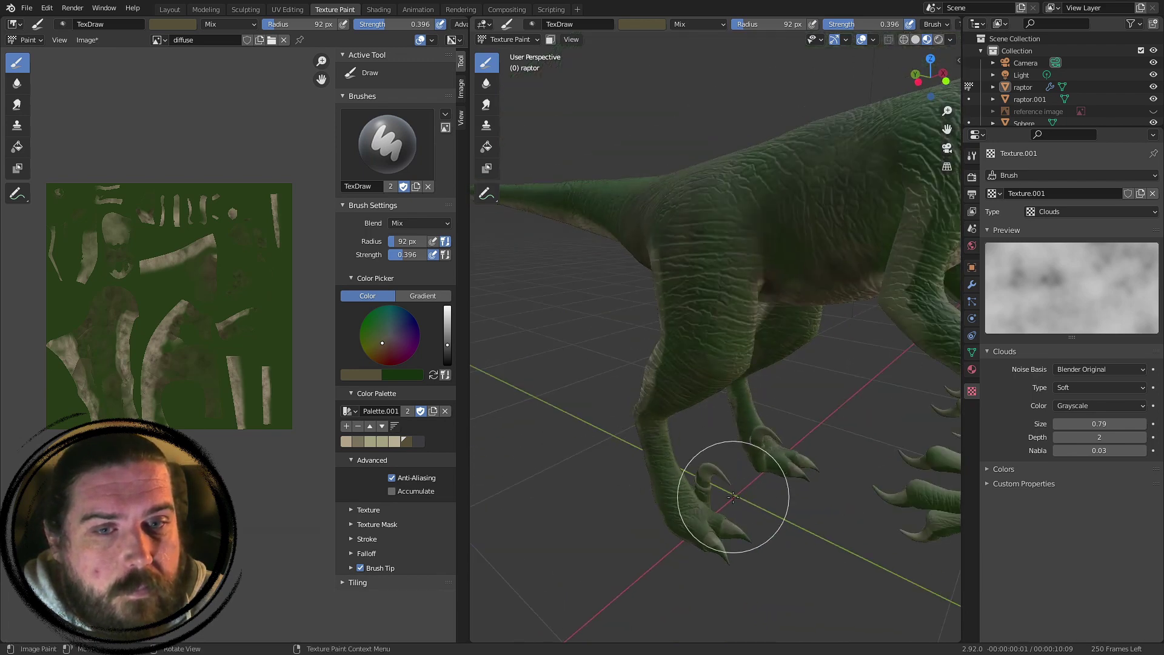
# - Paint soft dark brown patches along the top and side of the tail toward its tip
pyautogui.scroll(2, 721, 462)
pyautogui.keyDown('shift'); pyautogui.moveTo(631, 261); pyautogui.dragTo(800, 379, button='middle'); pyautogui.keyUp('shift')
pyautogui.keyDown('shift'); pyautogui.moveTo(874, 397); pyautogui.dragTo(754, 416, button='middle'); pyautogui.keyUp('shift')
pyautogui.scroll(-1, 794, 425)
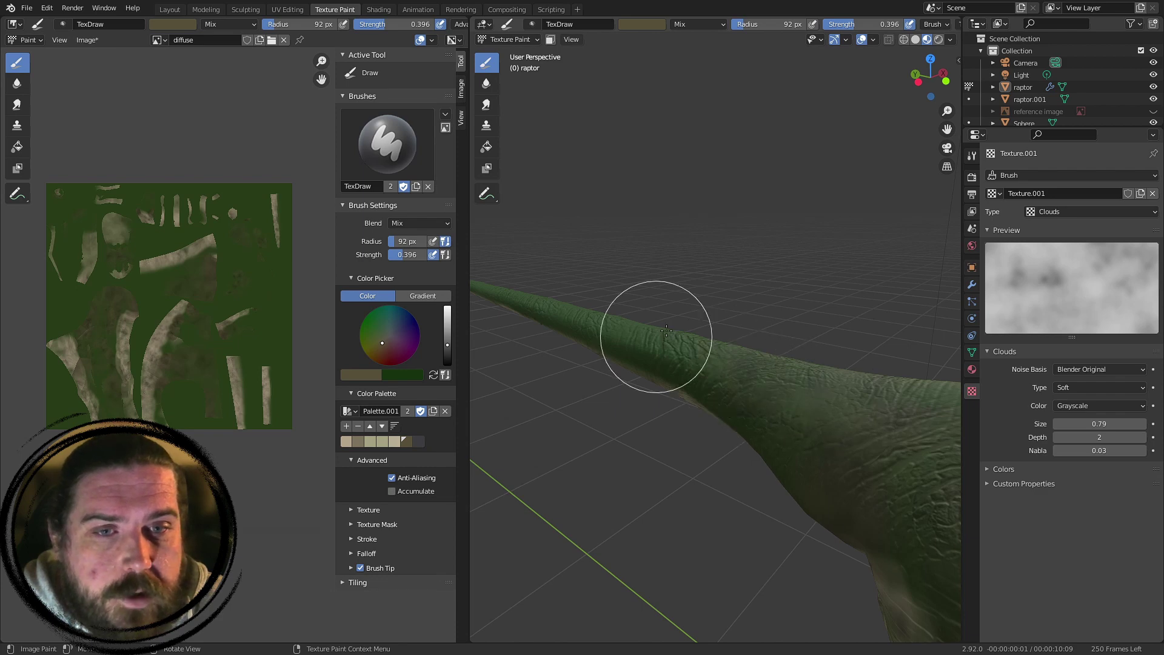
pyautogui.moveTo(655, 330); pyautogui.dragTo(802, 405, button='middle')
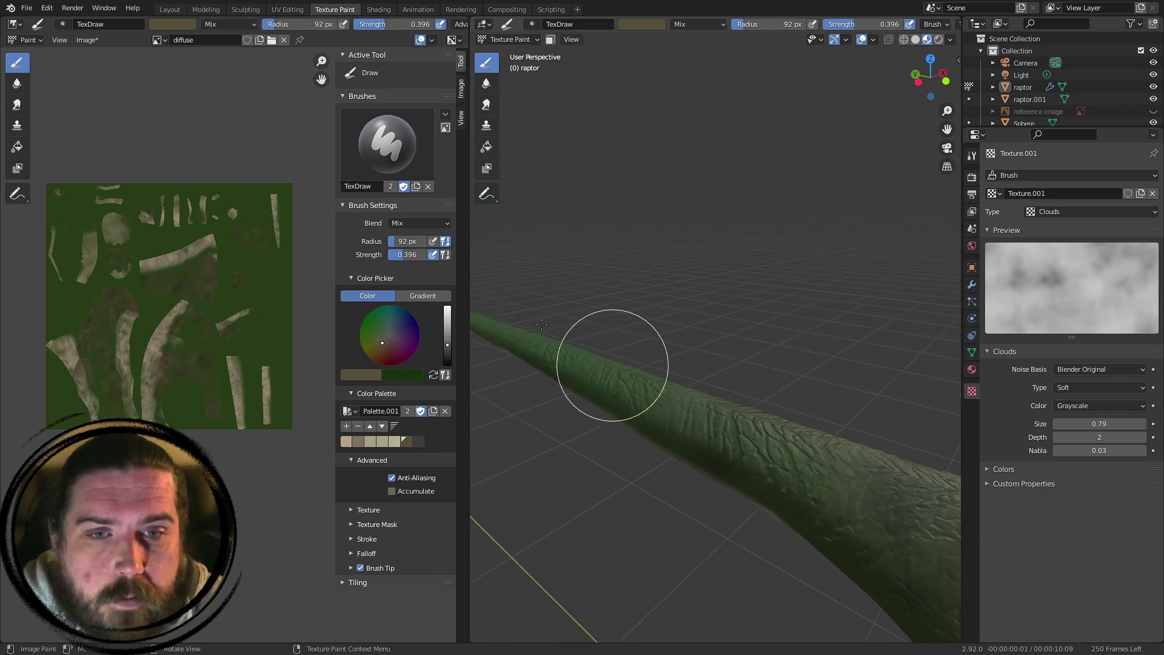
pyautogui.moveTo(546, 300)
pyautogui.mouseDown(button='middle')
pyautogui.moveTo(819, 467)
pyautogui.moveTo(701, 463)
pyautogui.mouseUp(button='middle')
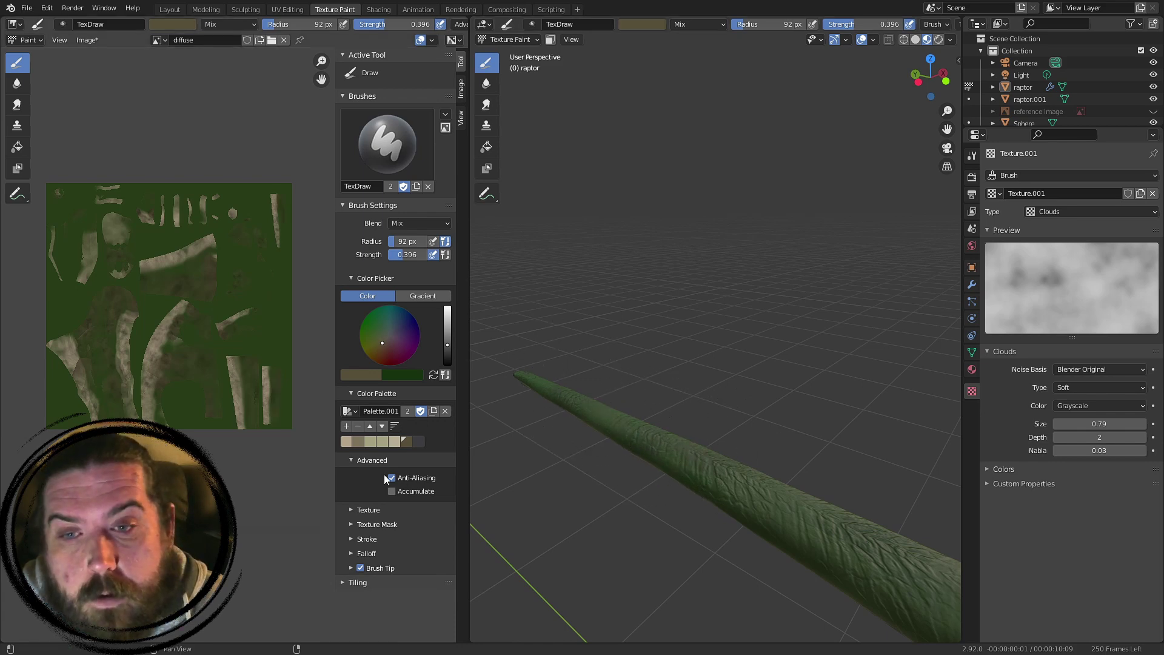
# - Switch to the light beige palette colour, set the brush strength to 0.093, and paint faint patches along the tail
pyautogui.click(381, 443)
pyautogui.moveTo(593, 377); pyautogui.dragTo(656, 431, button='middle')
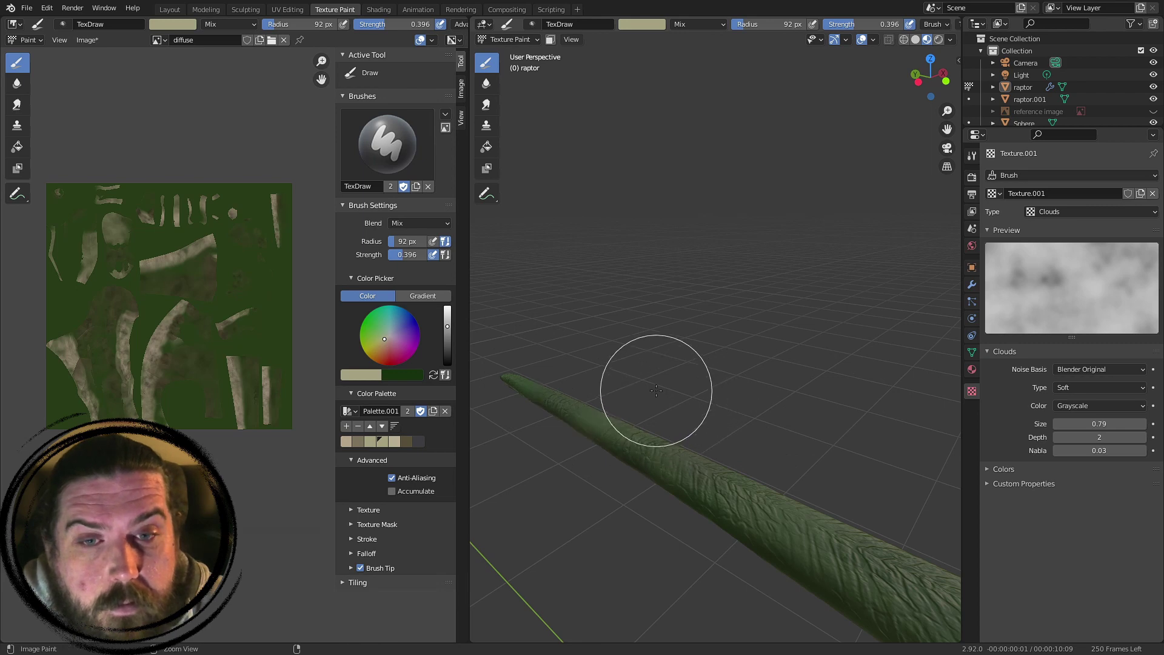
pyautogui.moveTo(849, 25); pyautogui.dragTo(824, 24)
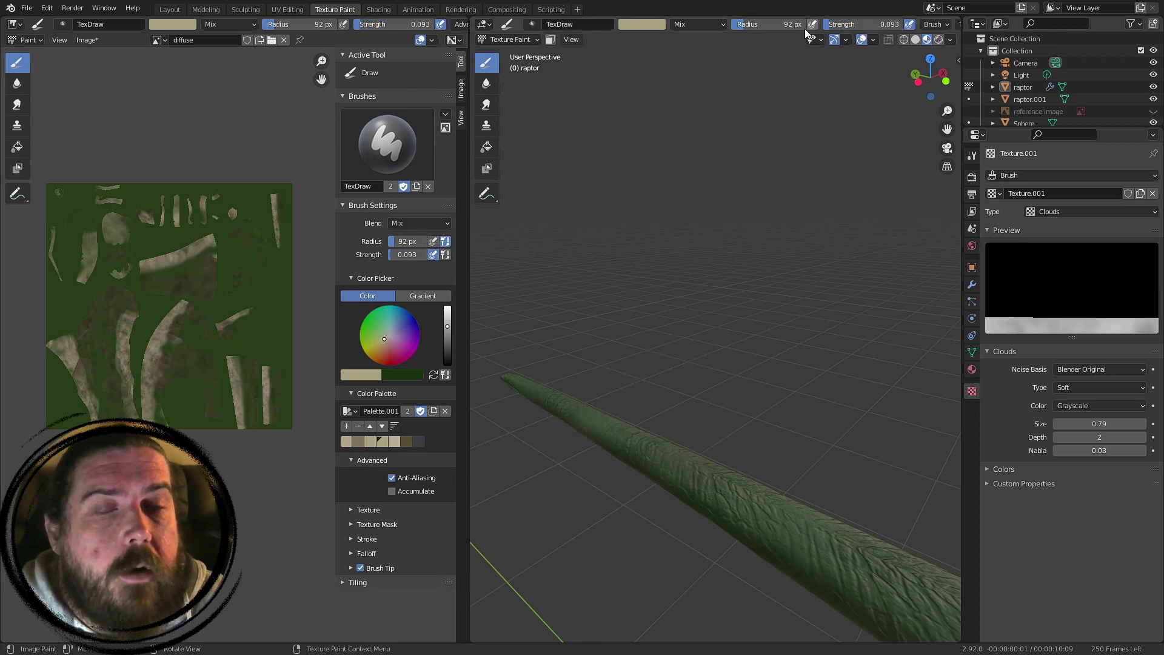
pyautogui.keyDown('shift'); pyautogui.moveTo(813, 444); pyautogui.dragTo(716, 364, button='middle'); pyautogui.keyUp('shift')
pyautogui.keyDown('shift'); pyautogui.moveTo(879, 453); pyautogui.dragTo(812, 348, button='middle'); pyautogui.keyUp('shift')
pyautogui.moveTo(869, 381); pyautogui.dragTo(519, 234, button='middle')
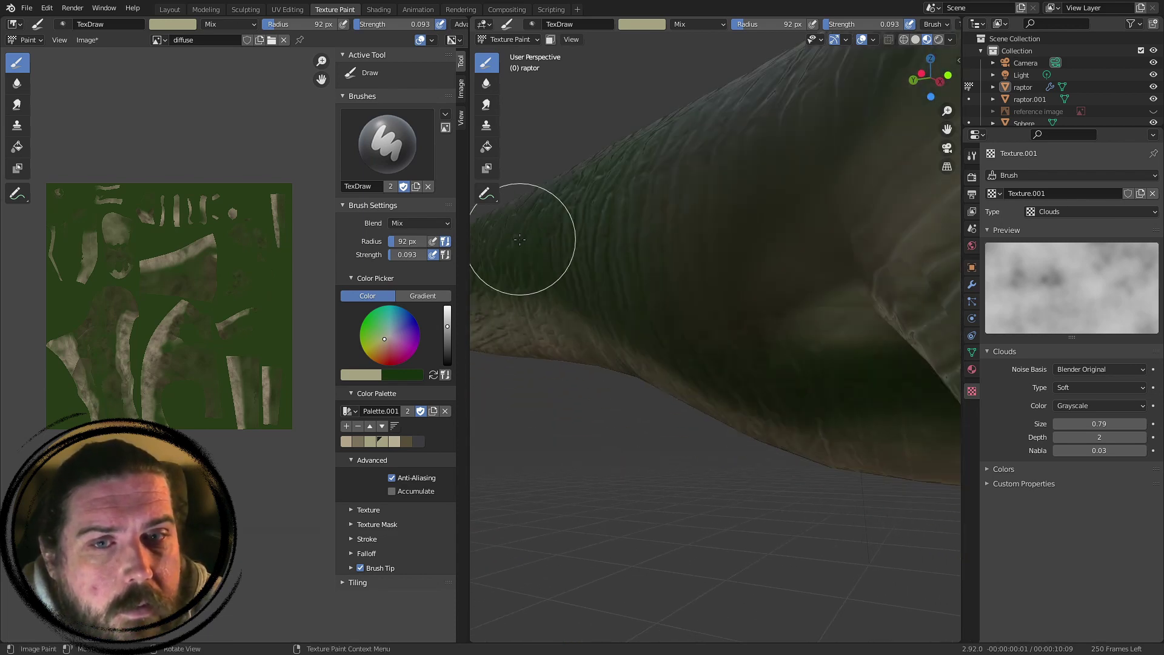
# - Paint faint light beige over the hip, thigh and lower hind leg
pyautogui.moveTo(770, 369); pyautogui.dragTo(681, 246, button='middle')
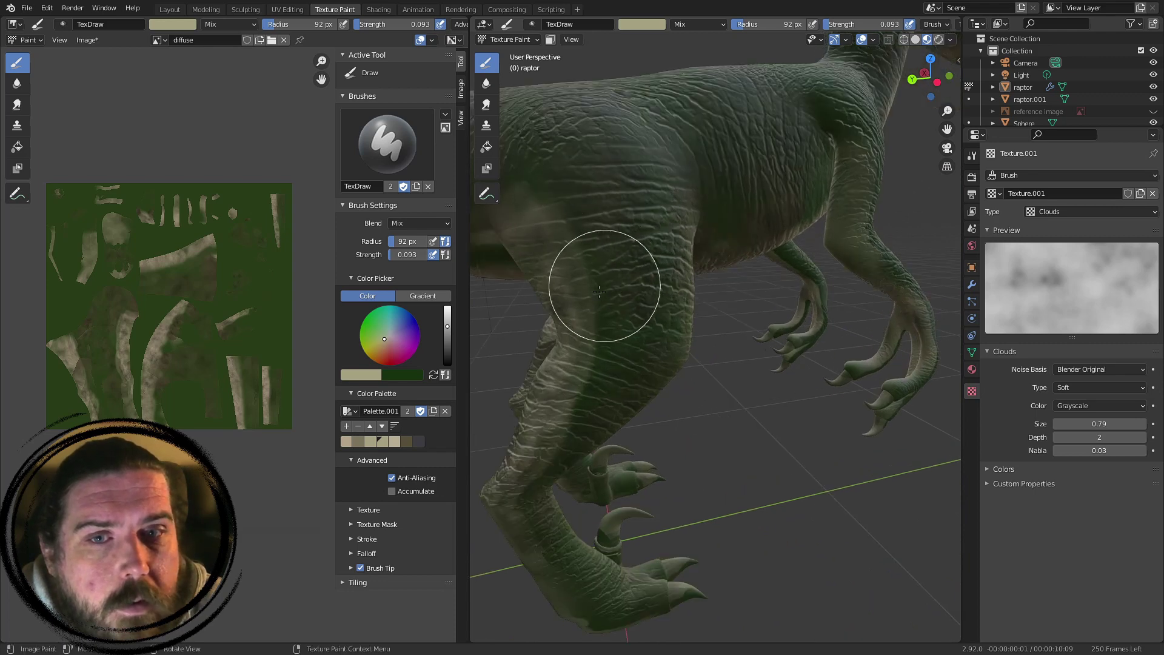
pyautogui.scroll(4, 704, 338)
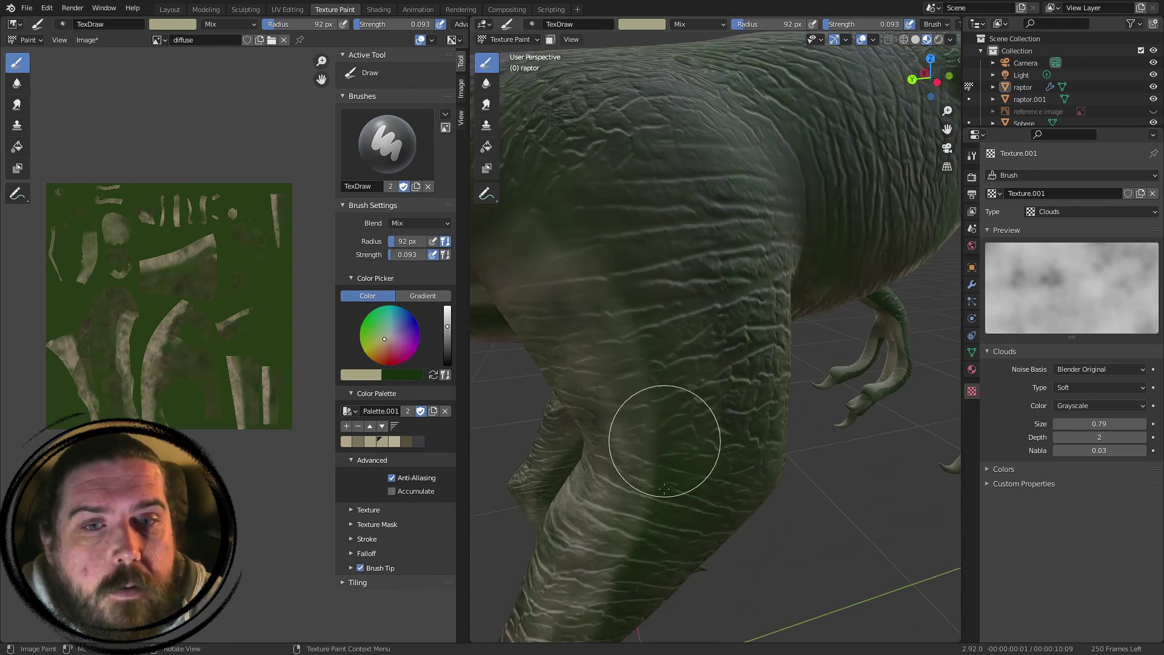
pyautogui.scroll(-4, 663, 489)
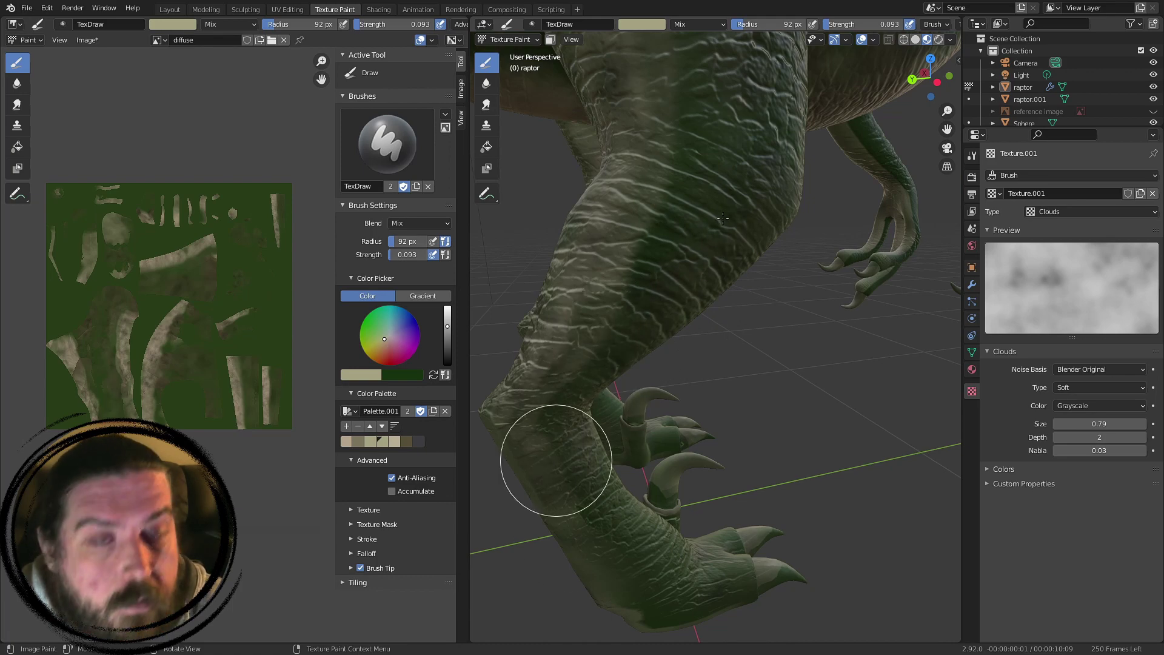
pyautogui.scroll(2, 689, 351)
pyautogui.scroll(3, 757, 391)
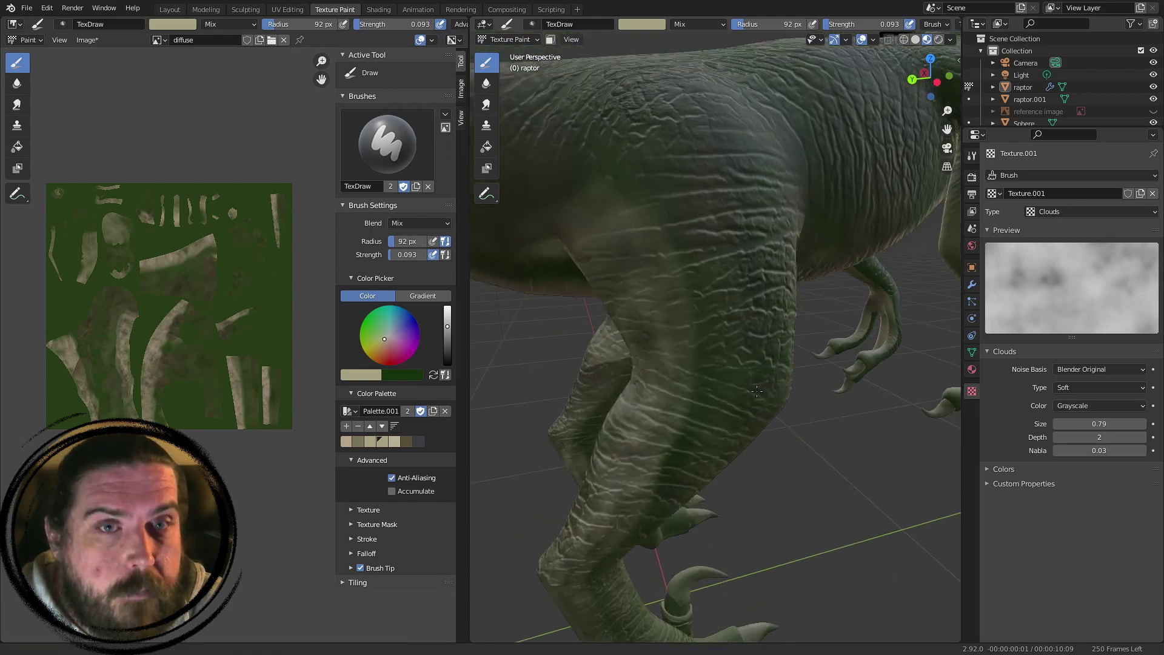
pyautogui.scroll(-5, 765, 436)
pyautogui.moveTo(780, 481); pyautogui.dragTo(770, 388, button='middle')
pyautogui.scroll(5, 777, 376)
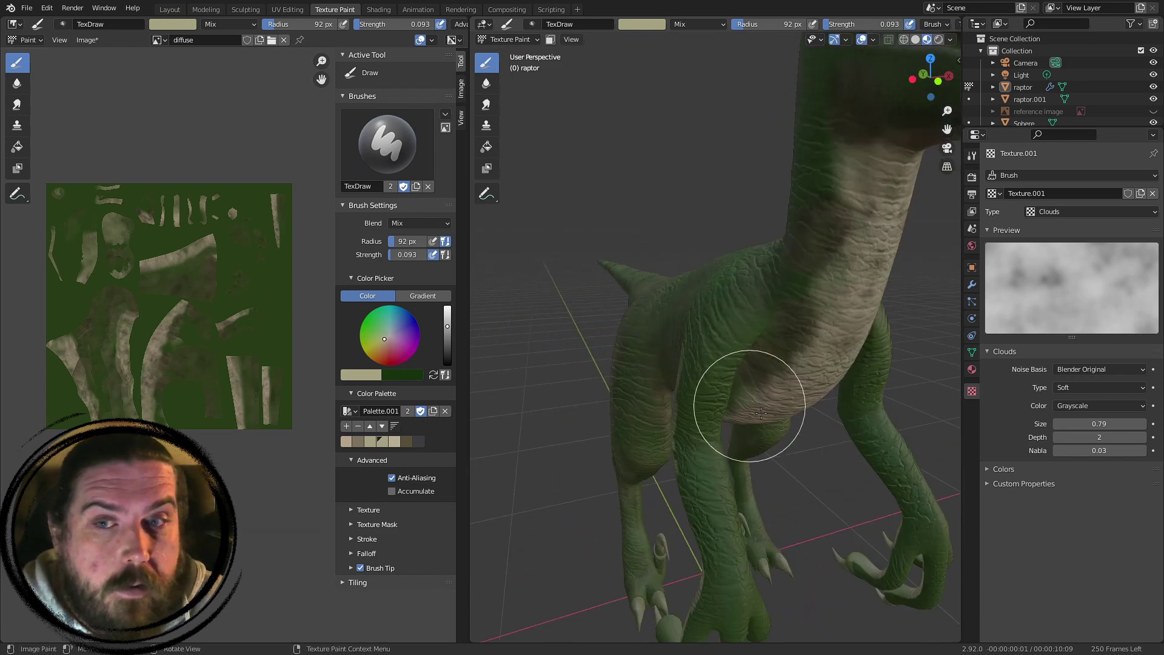
# - Paint faint light beige over the upper arm, elbow and forearm
pyautogui.scroll(3, 758, 420)
pyautogui.moveTo(779, 547)
pyautogui.keyDown('shift'); pyautogui.mouseDown(button='middle')
pyautogui.moveTo(679, 411)
pyautogui.moveTo(704, 419)
pyautogui.mouseUp(button='middle'); pyautogui.keyUp('shift')
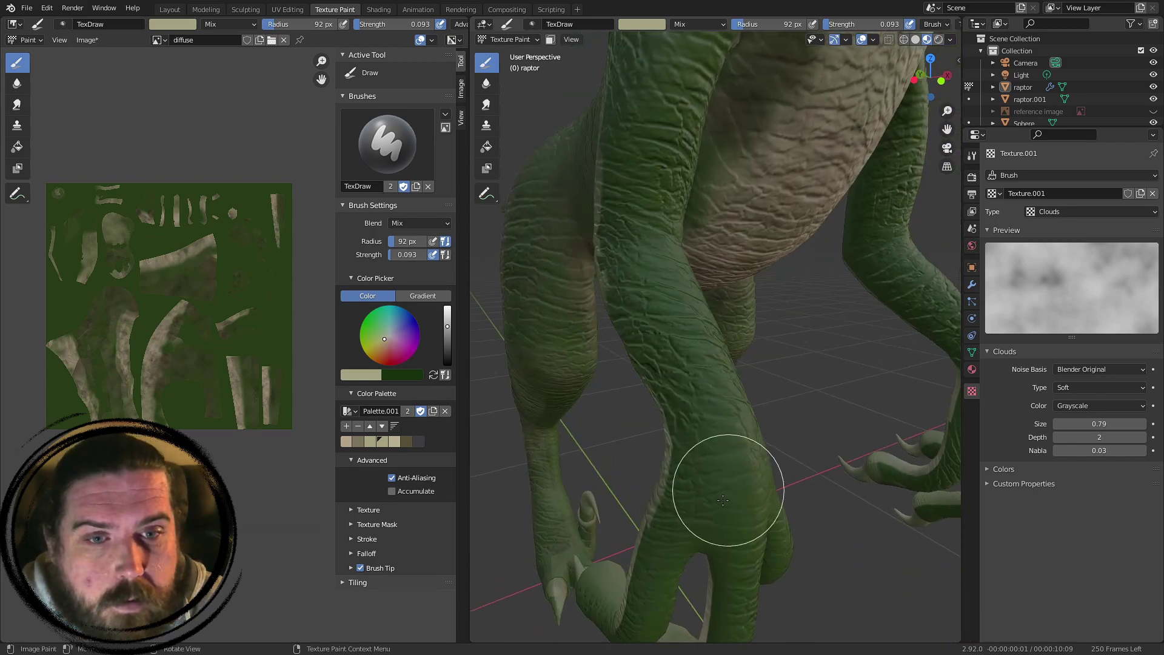
pyautogui.moveTo(661, 347)
pyautogui.mouseDown(button='middle')
pyautogui.moveTo(683, 343)
pyautogui.moveTo(652, 336)
pyautogui.moveTo(646, 306)
pyautogui.moveTo(689, 296)
pyautogui.mouseUp(button='middle')
pyautogui.scroll(3, 607, 279)
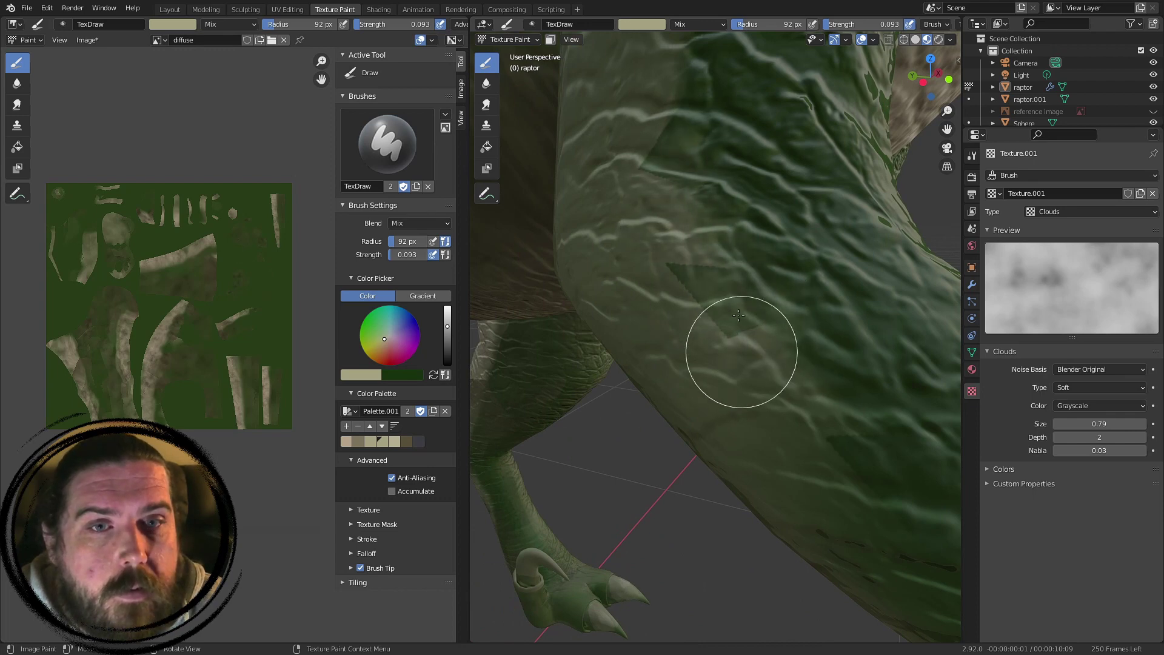
pyautogui.moveTo(736, 348)
pyautogui.mouseDown(button='middle')
pyautogui.moveTo(831, 306)
pyautogui.moveTo(768, 307)
pyautogui.mouseUp(button='middle')
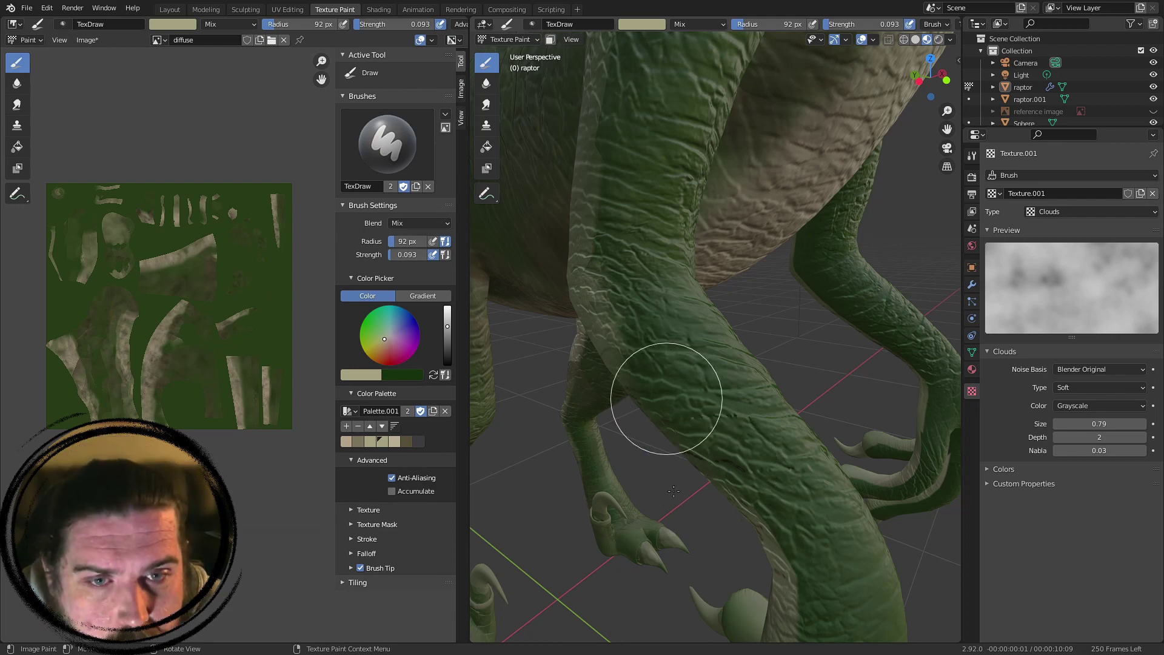
pyautogui.moveTo(736, 406)
pyautogui.mouseDown(button='middle')
pyautogui.moveTo(697, 362)
pyautogui.moveTo(624, 325)
pyautogui.moveTo(631, 288)
pyautogui.mouseUp(button='middle')
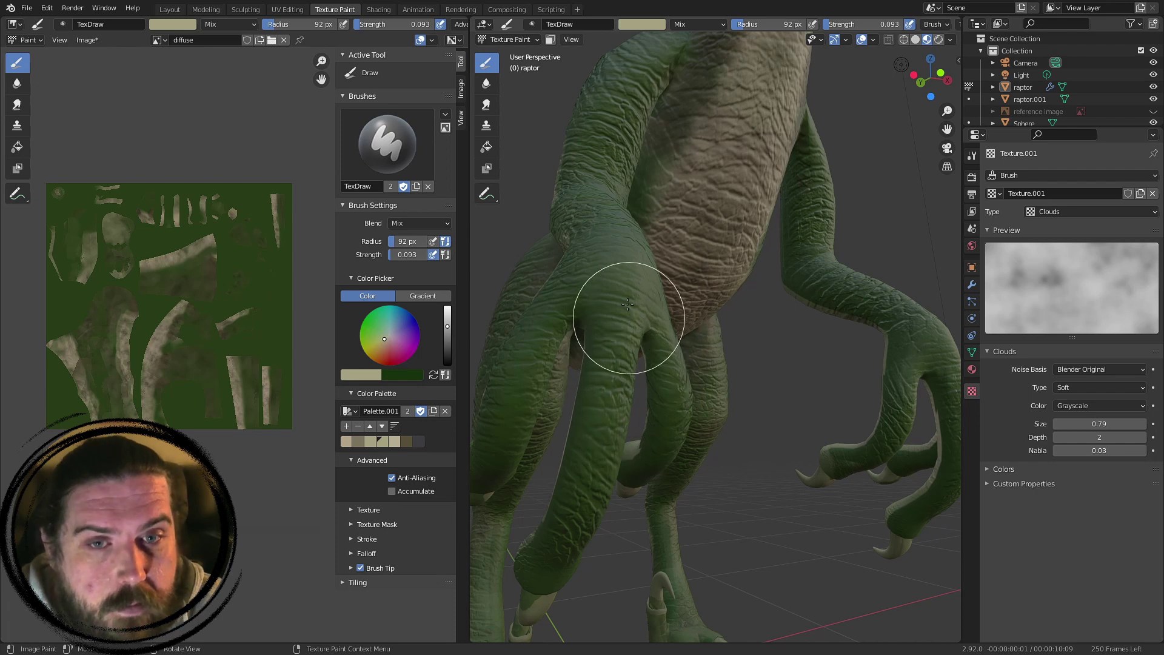
# - Reduce the brush radius to 37 px and paint faint light beige over the arms and upper body
pyautogui.press('f')
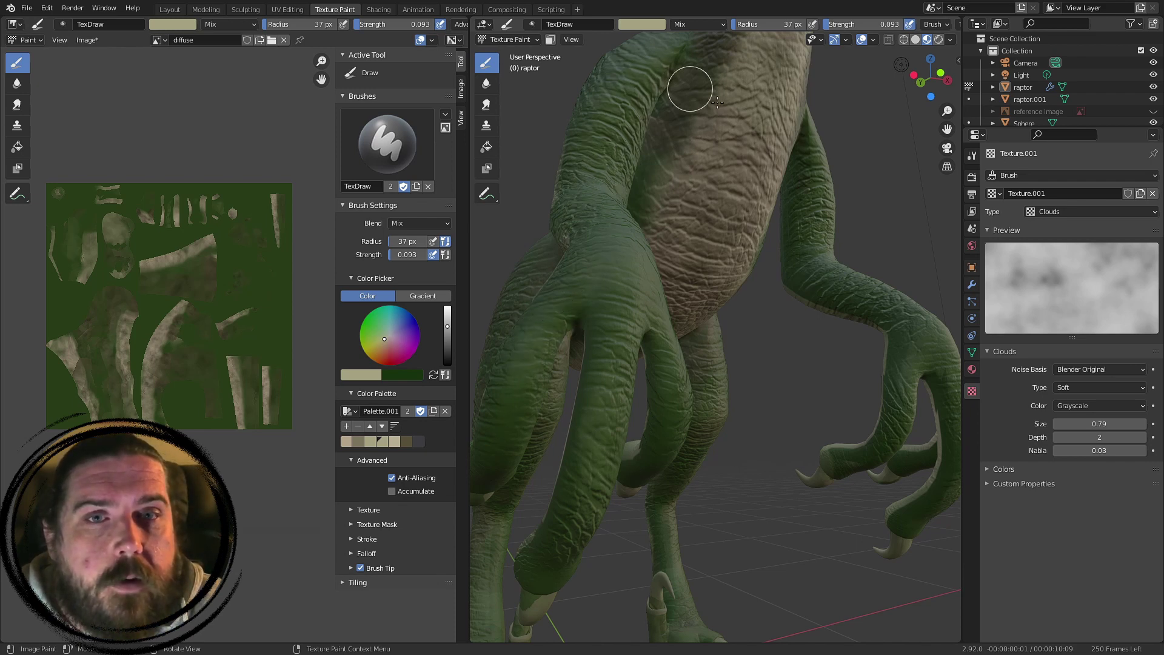
pyautogui.moveTo(813, 227); pyautogui.dragTo(649, 227, button='middle')
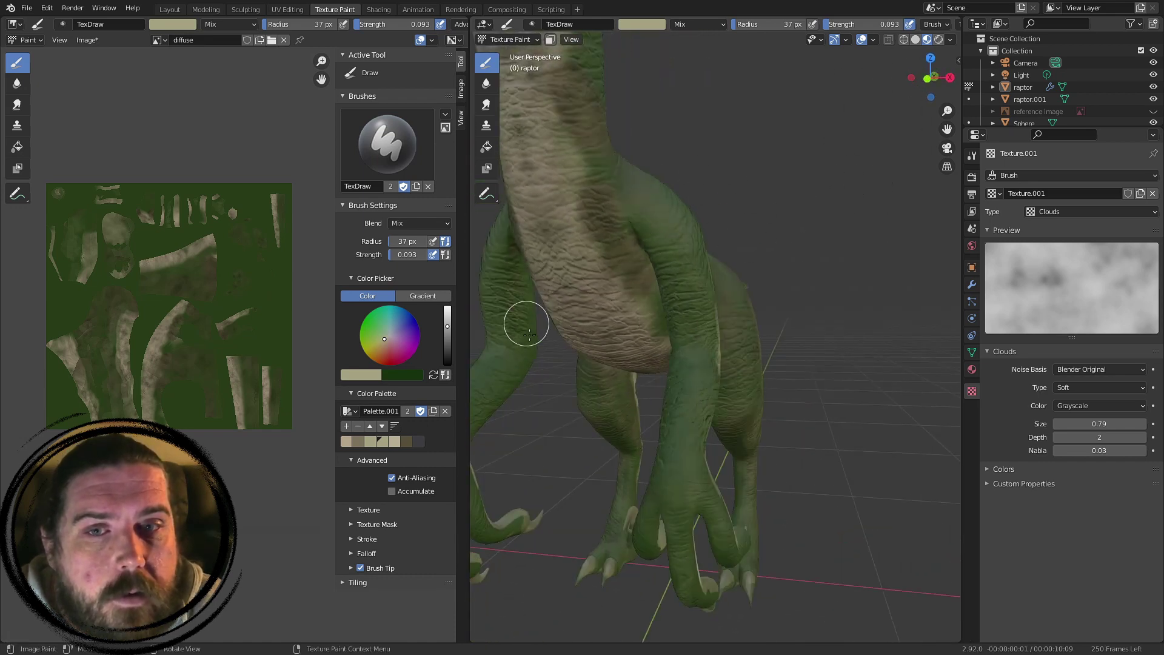
pyautogui.moveTo(883, 225); pyautogui.dragTo(744, 231, button='middle')
pyautogui.scroll(-3, 743, 231)
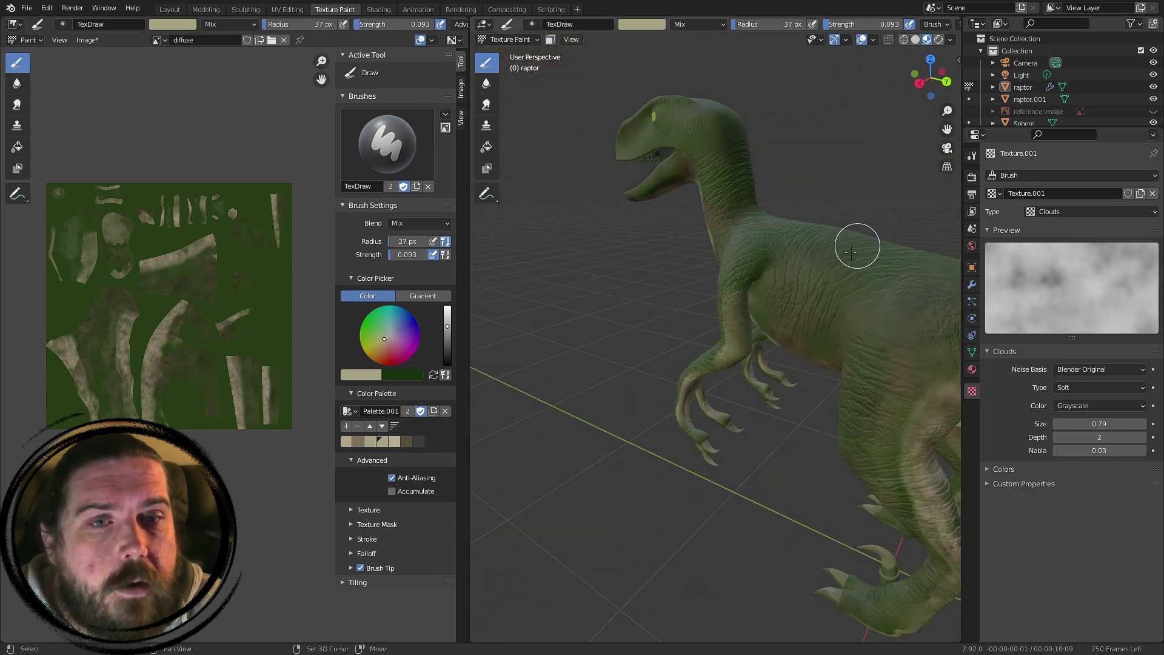
pyautogui.moveTo(858, 247); pyautogui.dragTo(750, 377, button='middle')
pyautogui.scroll(1, 749, 377)
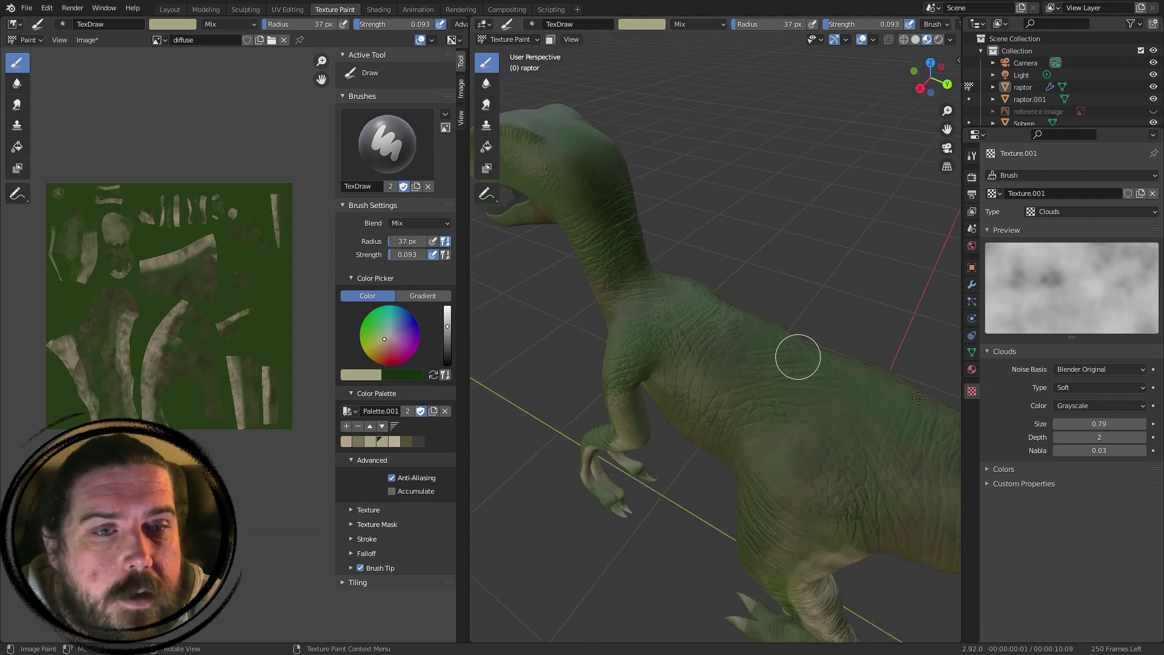
# - Paint faint light beige patches over the top of the head and snout
pyautogui.moveTo(781, 335); pyautogui.dragTo(810, 448, button='middle')
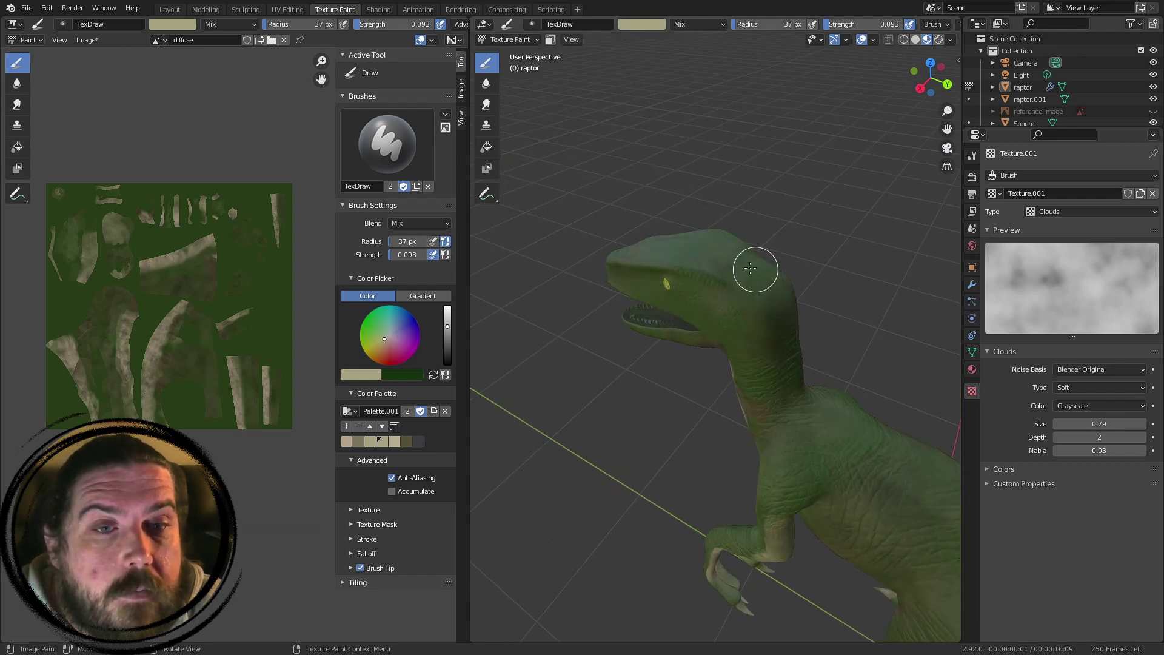
pyautogui.moveTo(722, 285); pyautogui.dragTo(746, 327, button='middle')
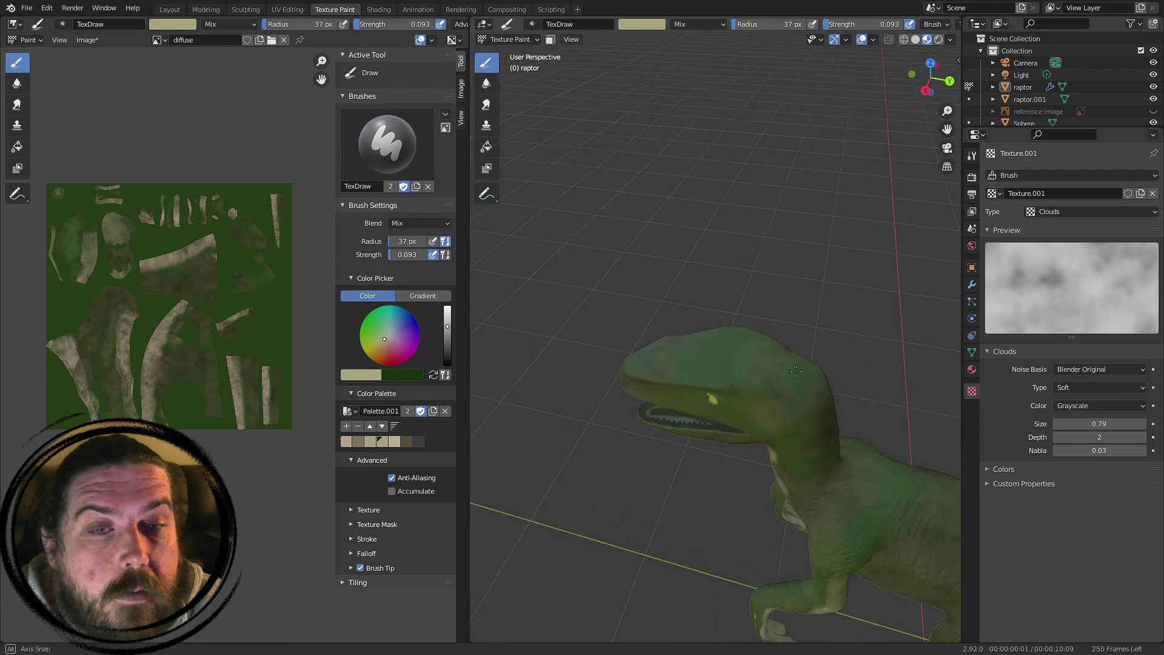
pyautogui.scroll(4, 764, 366)
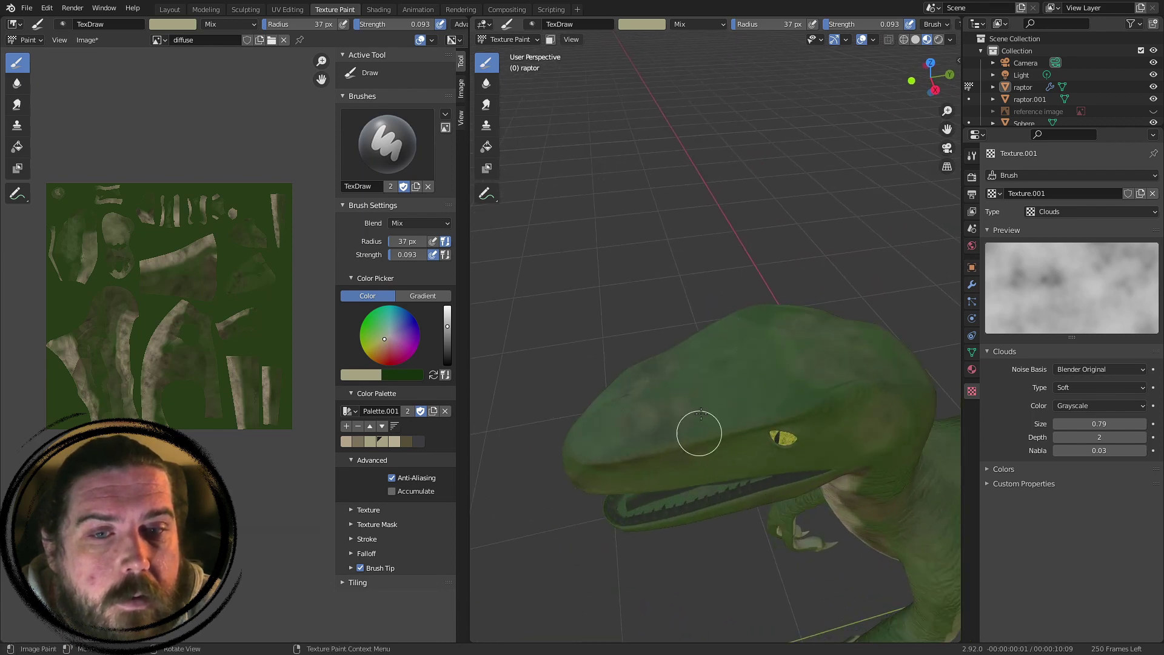
pyautogui.keyDown('shift'); pyautogui.moveTo(831, 428); pyautogui.dragTo(686, 273, button='middle'); pyautogui.keyUp('shift')
pyautogui.scroll(-2, 788, 418)
pyautogui.moveTo(793, 426); pyautogui.dragTo(705, 323, button='middle')
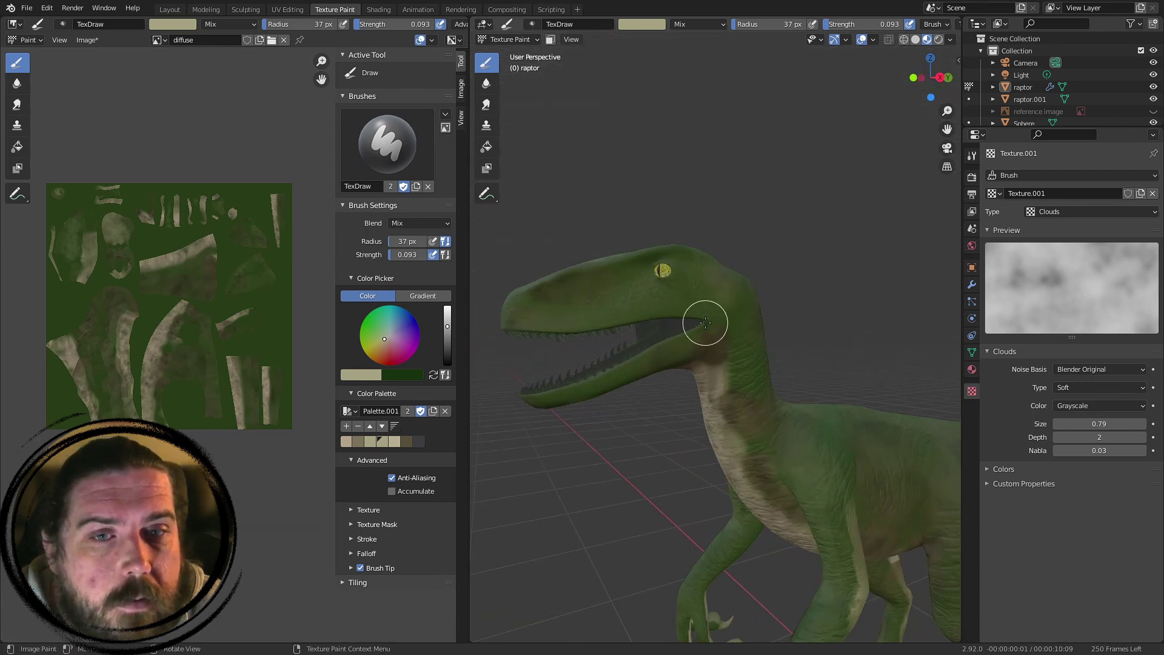
# - Inspect the painted jaw, throat, neck, chest and flank up close for how the green, beige and brown areas blend
pyautogui.scroll(2, 707, 358)
pyautogui.moveTo(686, 397); pyautogui.dragTo(695, 329, button='middle')
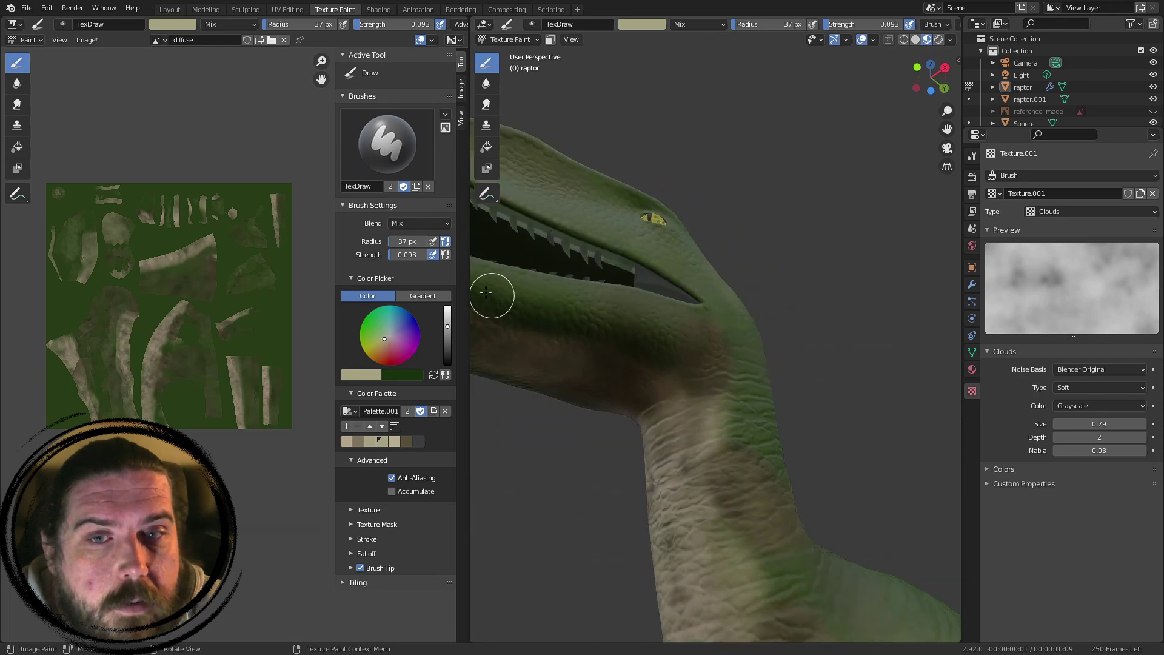
pyautogui.moveTo(486, 293); pyautogui.dragTo(761, 363, button='middle')
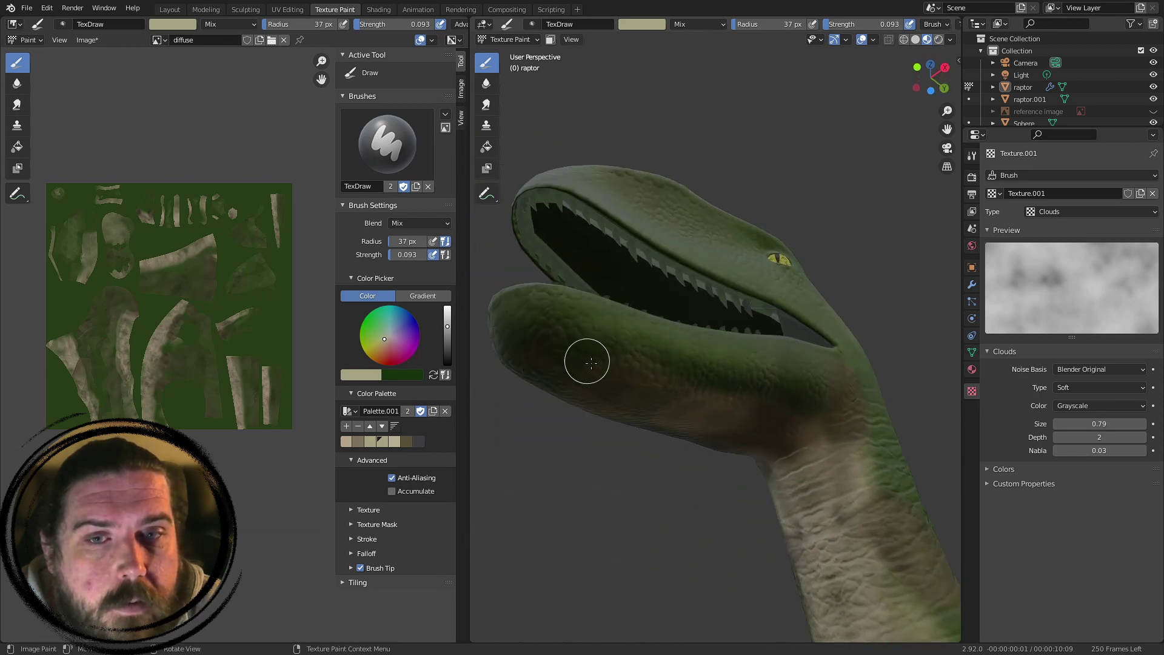
pyautogui.scroll(-4, 694, 368)
pyautogui.moveTo(697, 364); pyautogui.dragTo(732, 398, button='middle')
pyautogui.scroll(1, 701, 377)
pyautogui.scroll(3, 729, 415)
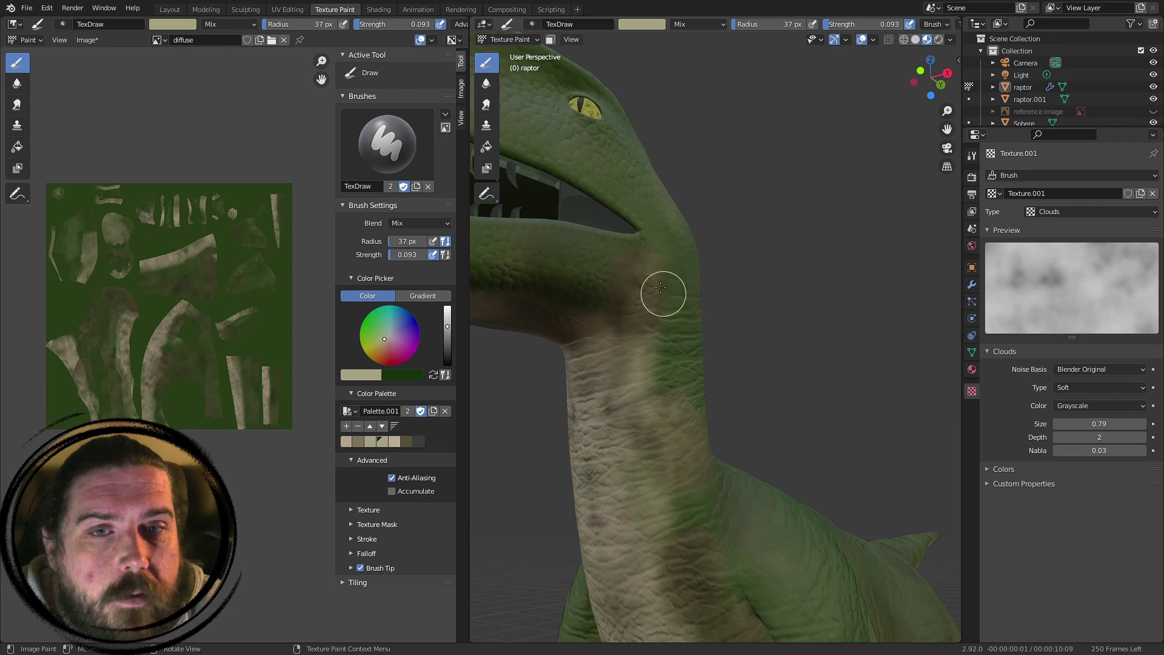
pyautogui.keyDown('shift'); pyautogui.moveTo(703, 466); pyautogui.dragTo(666, 240, button='middle'); pyautogui.keyUp('shift')
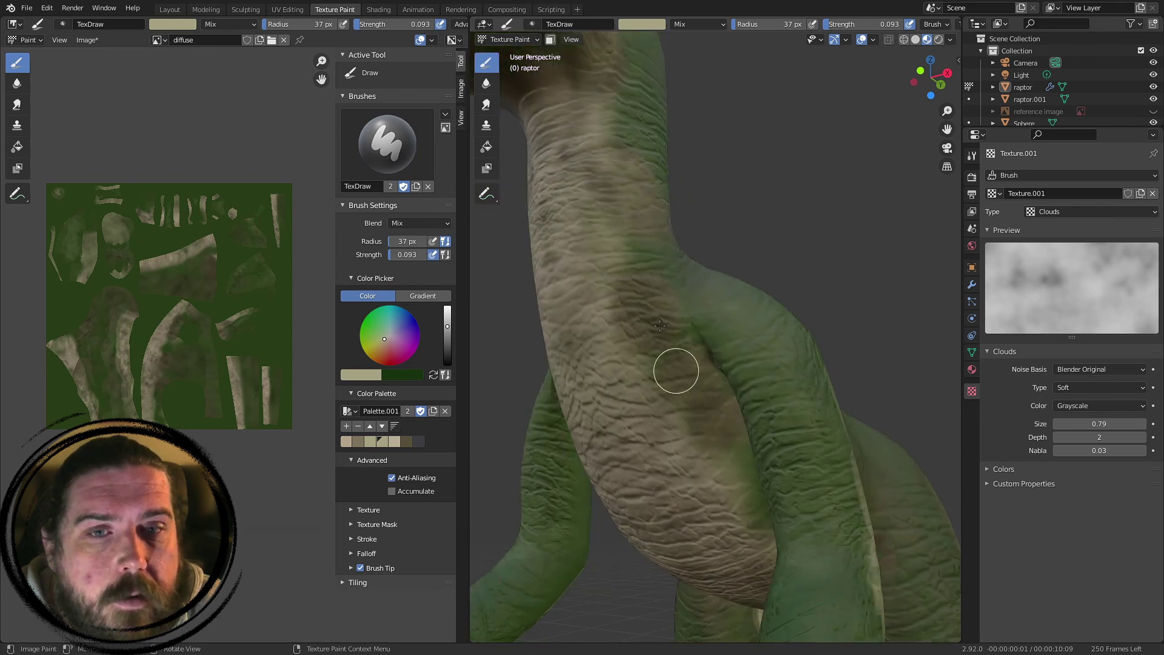
pyautogui.scroll(-5, 712, 428)
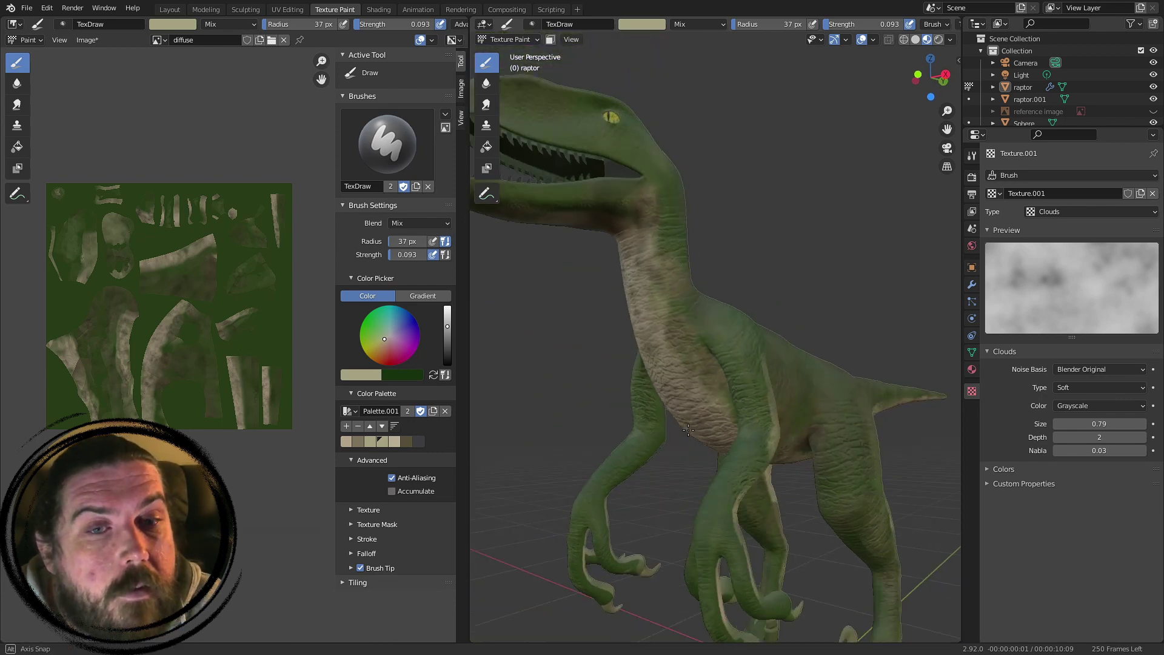
pyautogui.scroll(2, 697, 299)
pyautogui.moveTo(697, 299); pyautogui.dragTo(546, 242, button='middle')
pyautogui.moveTo(666, 327); pyautogui.dragTo(691, 449, button='middle')
pyautogui.scroll(2, 790, 395)
pyautogui.keyDown('shift'); pyautogui.moveTo(715, 487); pyautogui.dragTo(710, 225, button='middle'); pyautogui.keyUp('shift')
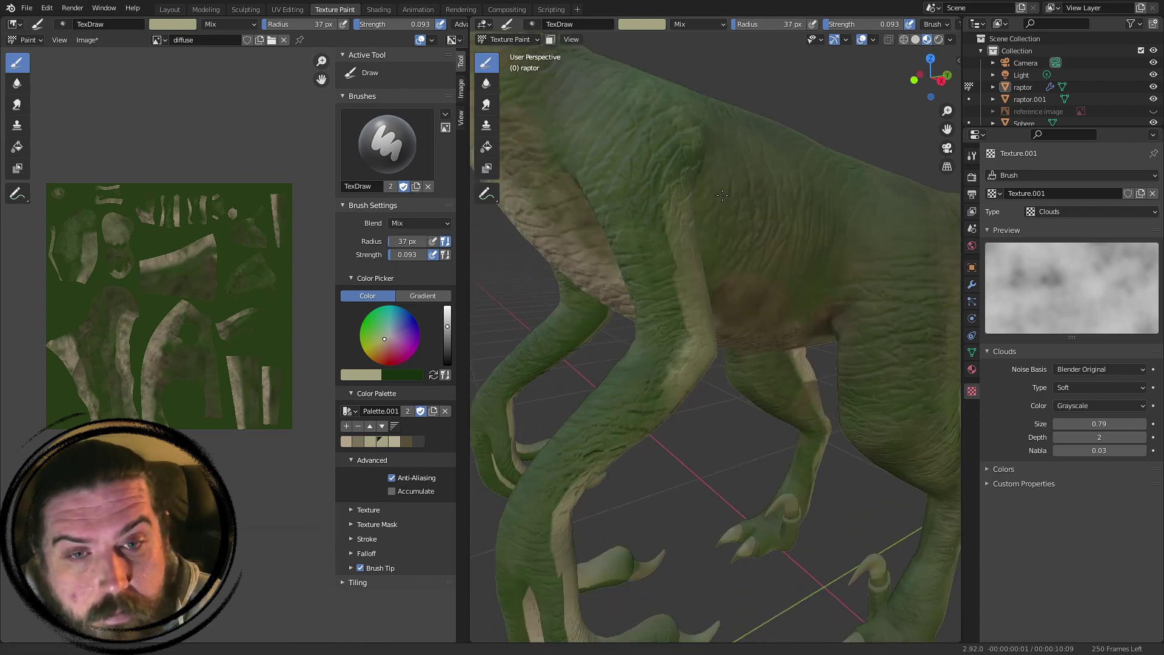
# - Inspect the painted belly, arms, tail underside and hind legs from several angles for hard colour transitions
pyautogui.moveTo(692, 300); pyautogui.dragTo(843, 331, button='middle')
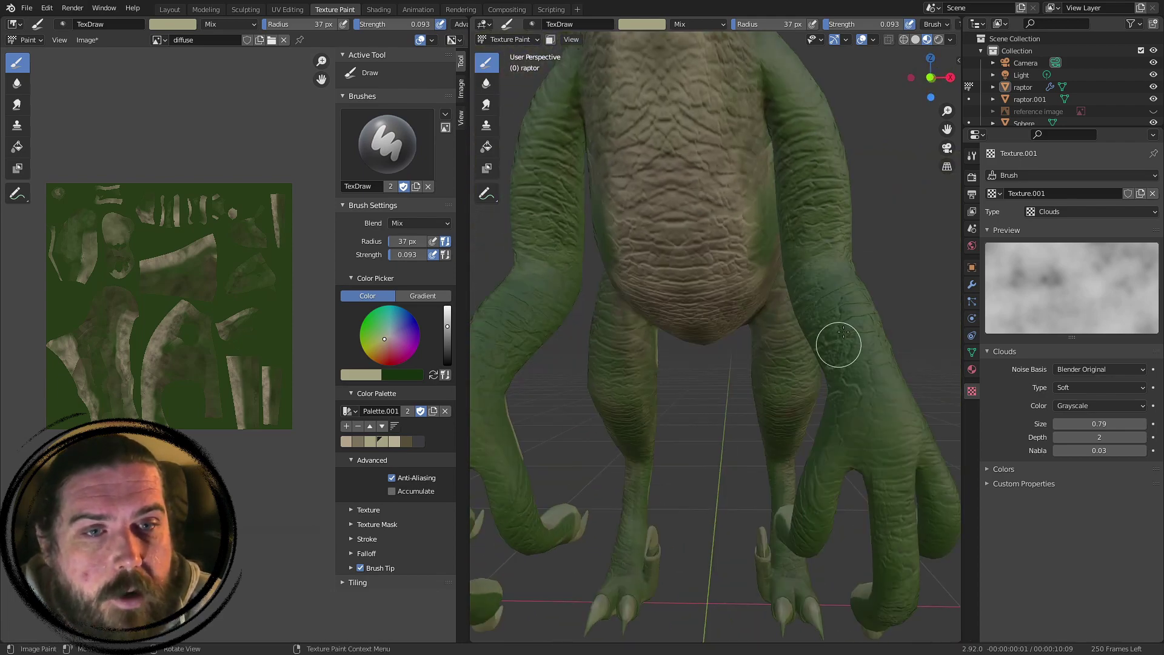
pyautogui.scroll(-4, 785, 201)
pyautogui.moveTo(827, 249); pyautogui.dragTo(860, 390, button='middle')
pyautogui.scroll(4, 753, 379)
pyautogui.moveTo(928, 378); pyautogui.dragTo(743, 346, button='middle')
pyautogui.scroll(-1, 855, 371)
pyautogui.scroll(2, 746, 340)
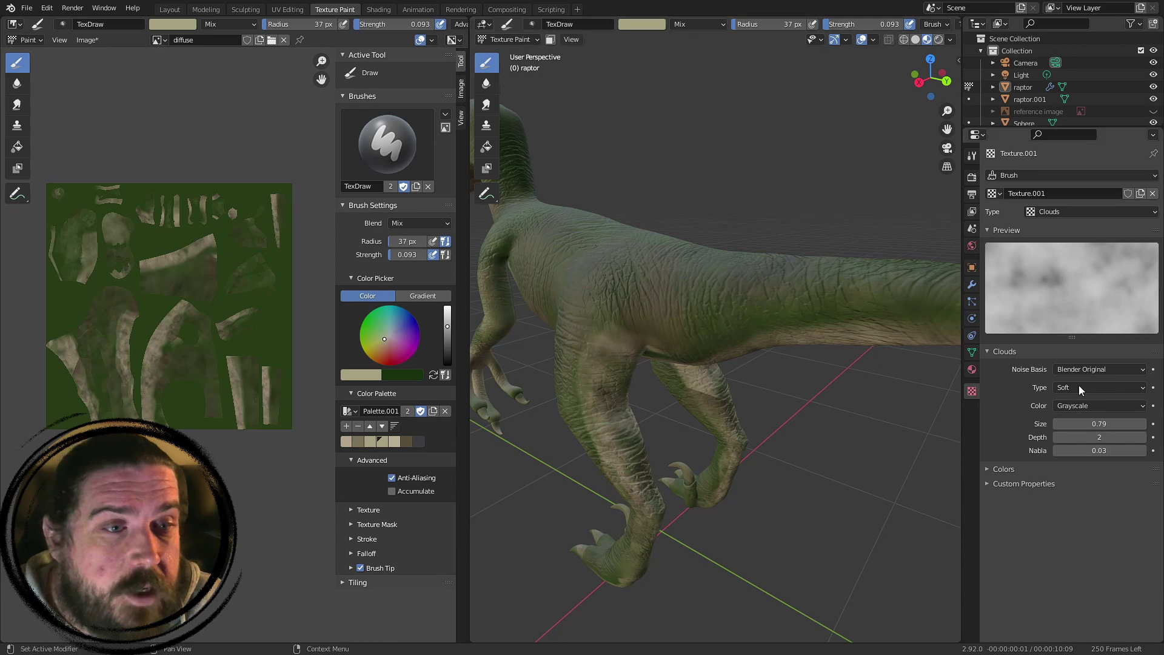
pyautogui.moveTo(722, 403); pyautogui.dragTo(767, 325, button='middle')
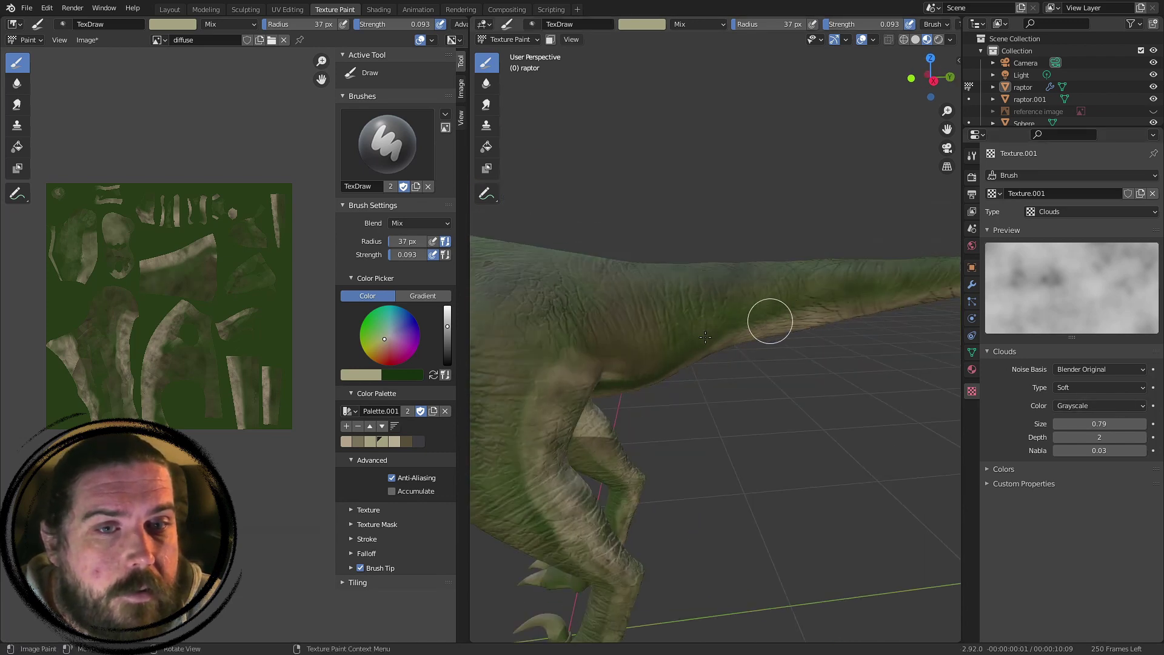
pyautogui.scroll(-3, 570, 423)
pyautogui.moveTo(553, 429); pyautogui.dragTo(748, 386, button='middle')
pyautogui.scroll(2, 782, 446)
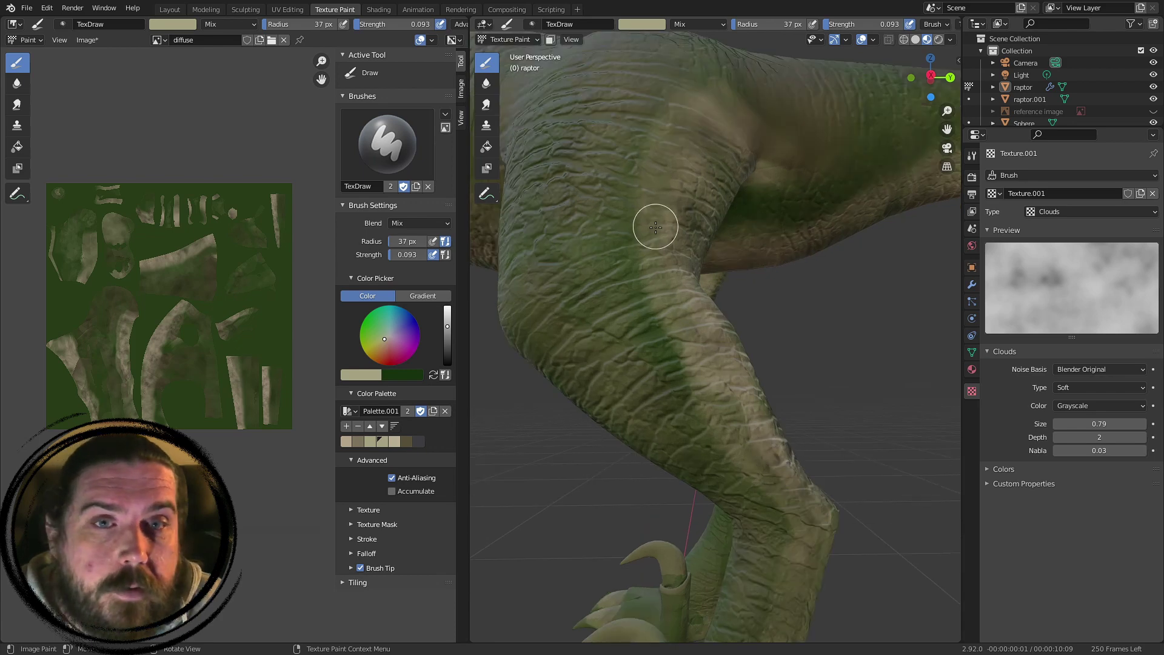
# - Soften the border between green and beige on the hind leg using the Soften tool at a 145 px radius
pyautogui.click(487, 88)
pyautogui.press('f')
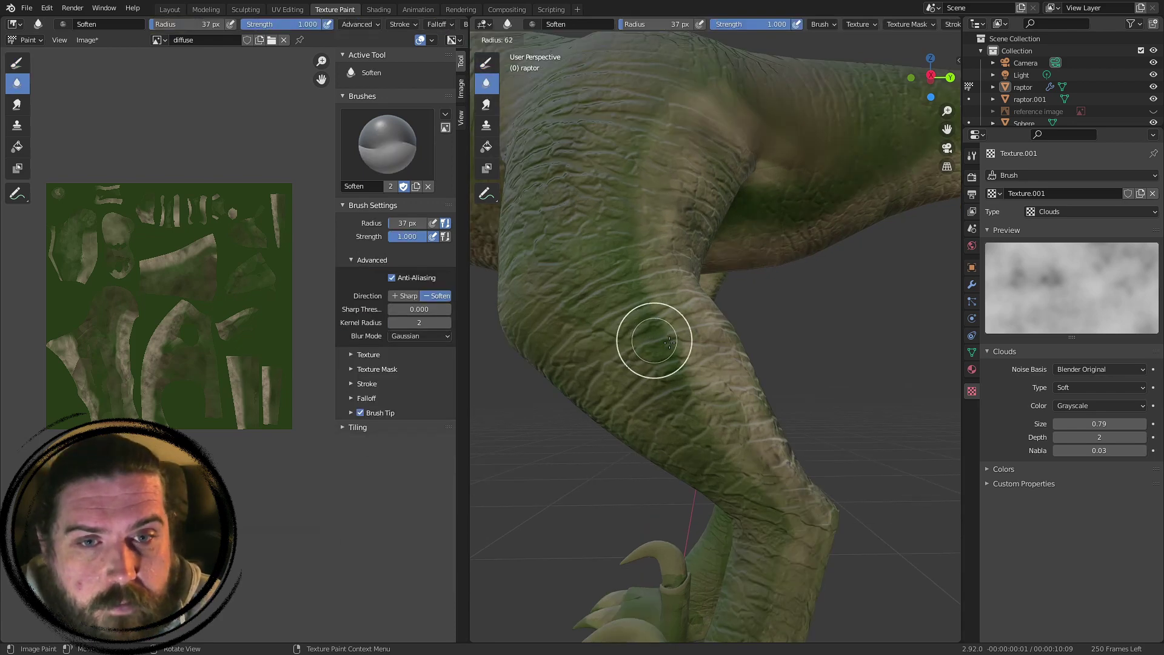
pyautogui.click(675, 328)
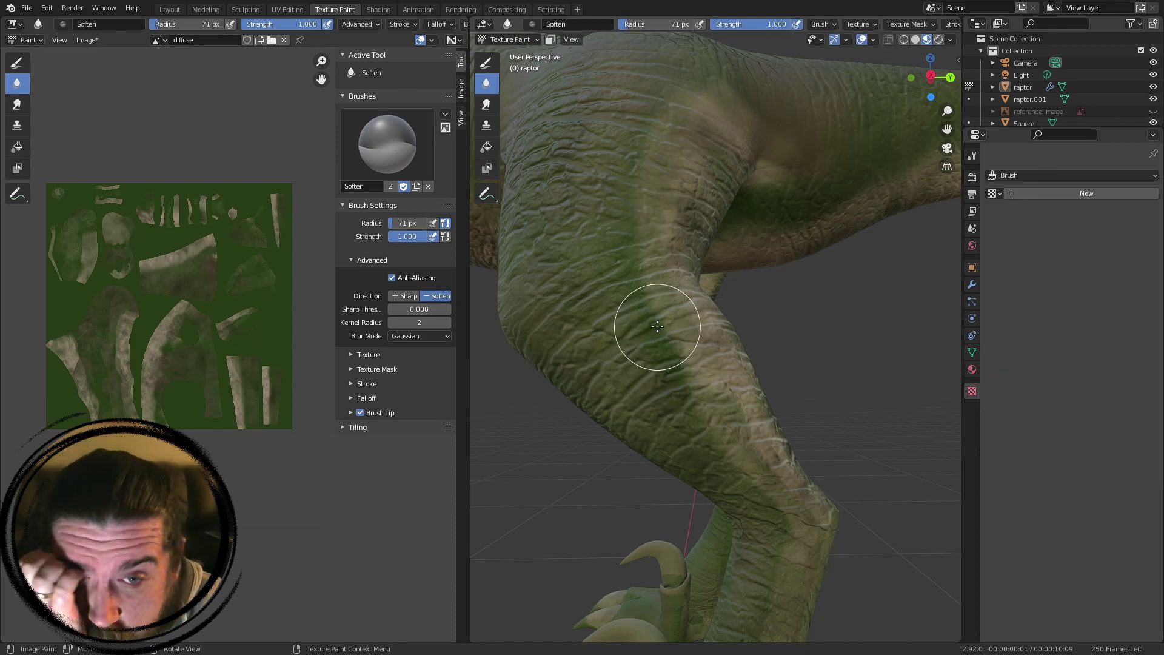
pyautogui.press('f')
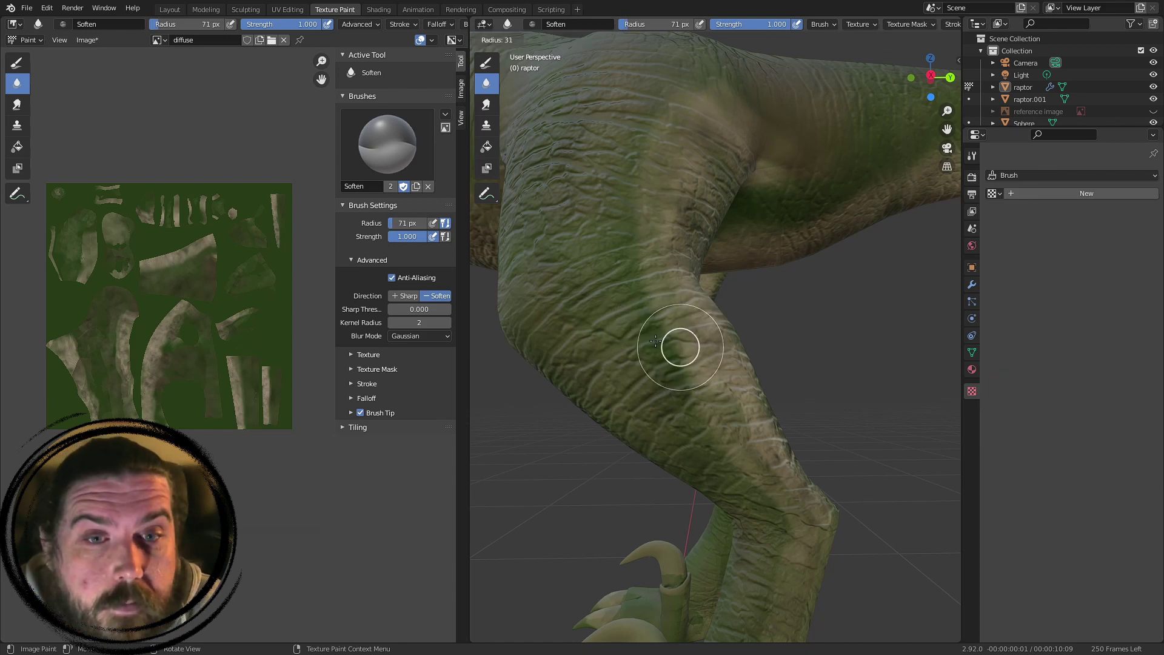
pyautogui.click(658, 343)
pyautogui.scroll(3, 700, 367)
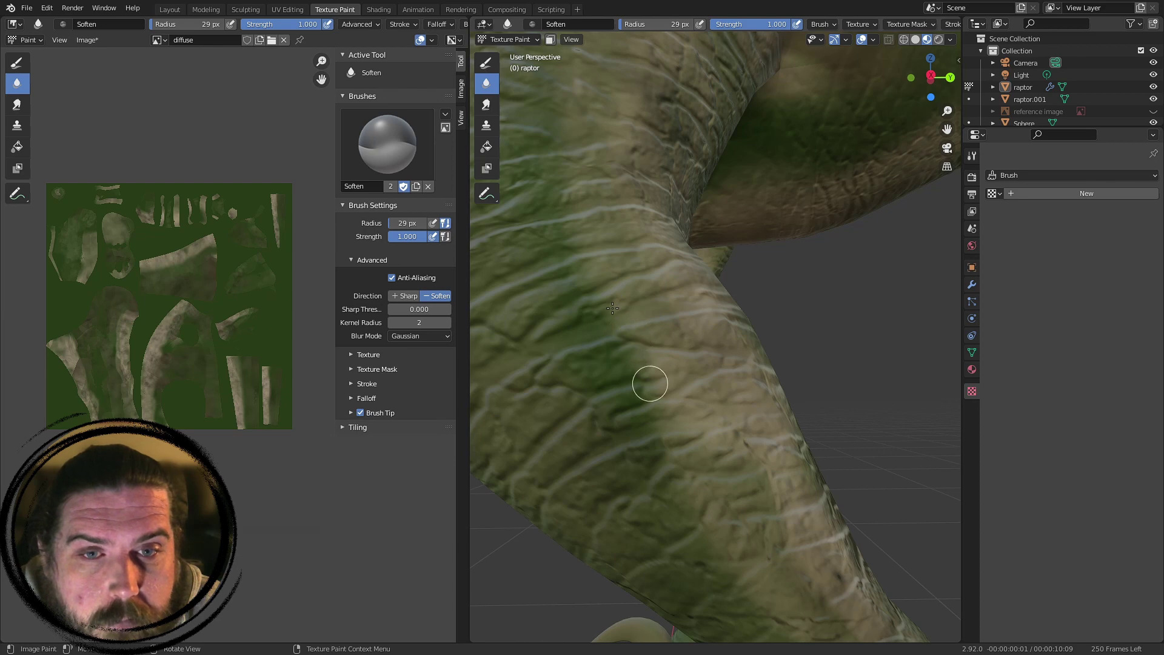
pyautogui.press('f')
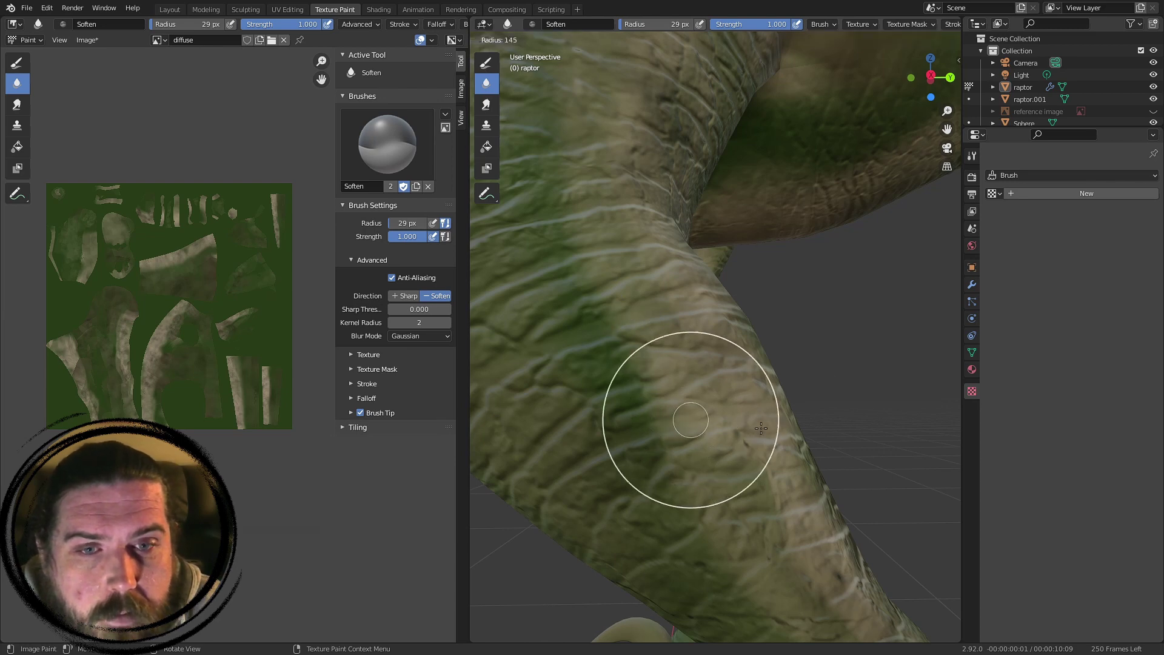
pyautogui.click(649, 381)
pyautogui.moveTo(604, 332)
pyautogui.mouseDown()
pyautogui.moveTo(637, 357)
pyautogui.moveTo(590, 289)
pyautogui.moveTo(657, 405)
pyautogui.mouseUp()
pyautogui.moveTo(804, 218); pyautogui.dragTo(712, 284)
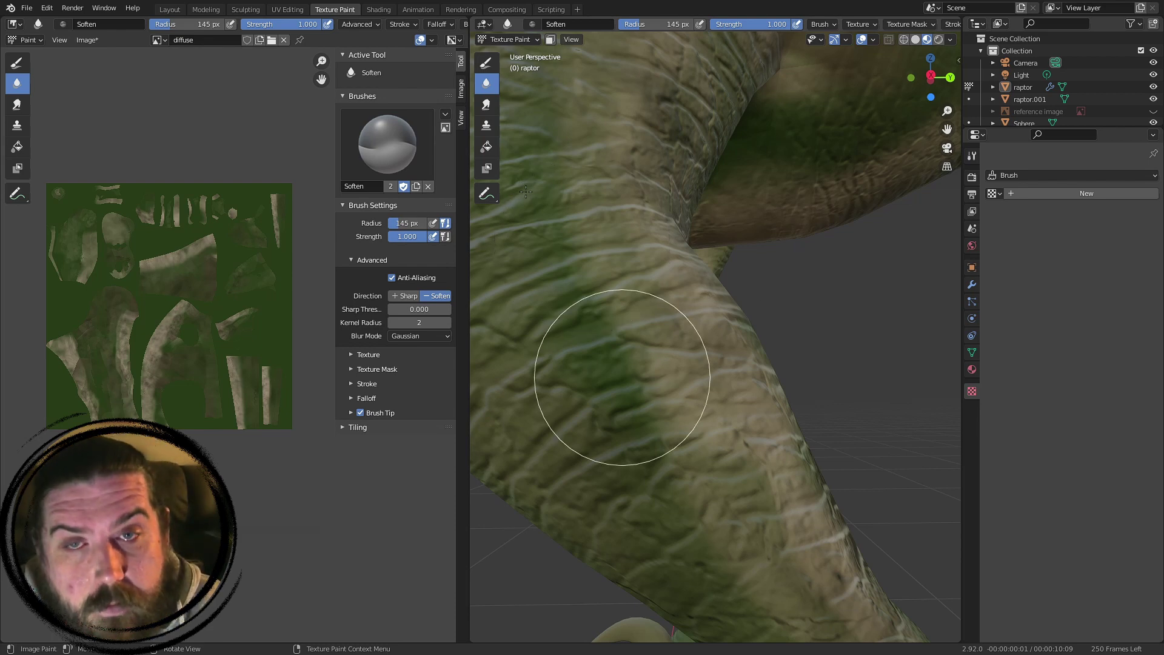
pyautogui.scroll(-4, 582, 231)
pyautogui.scroll(2, 649, 205)
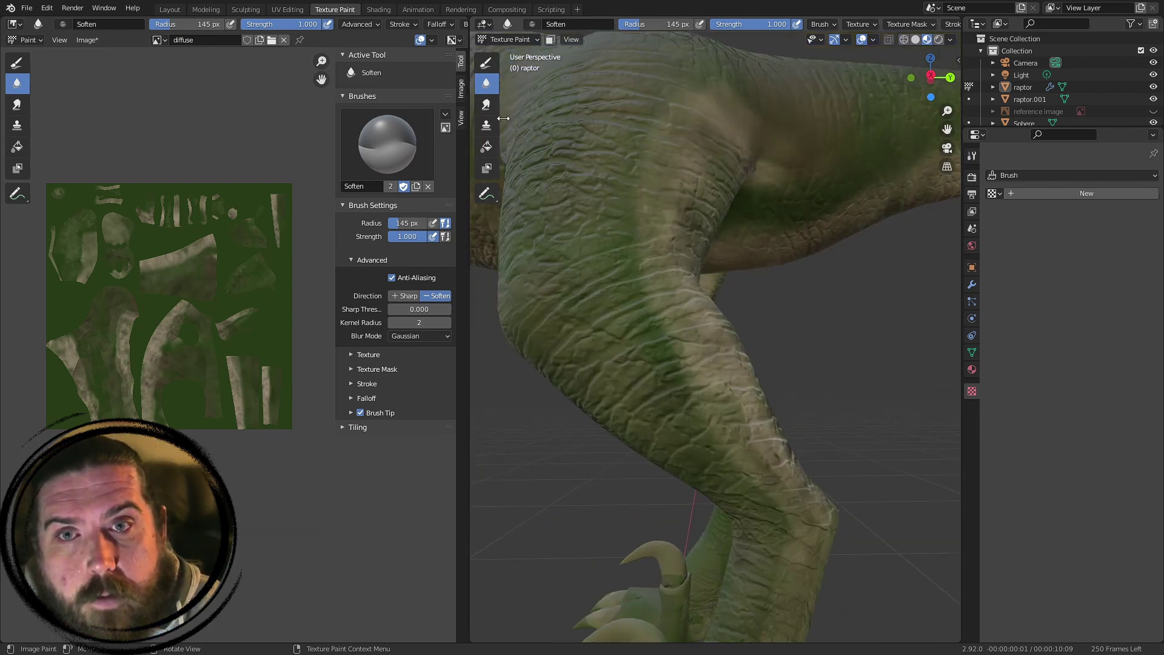
# - Switch to the Smear tool, enlarge its brush and smear the green and beige border on the hind leg
pyautogui.click(487, 106)
pyautogui.scroll(1, 683, 310)
pyautogui.press('f')
pyautogui.click(709, 290)
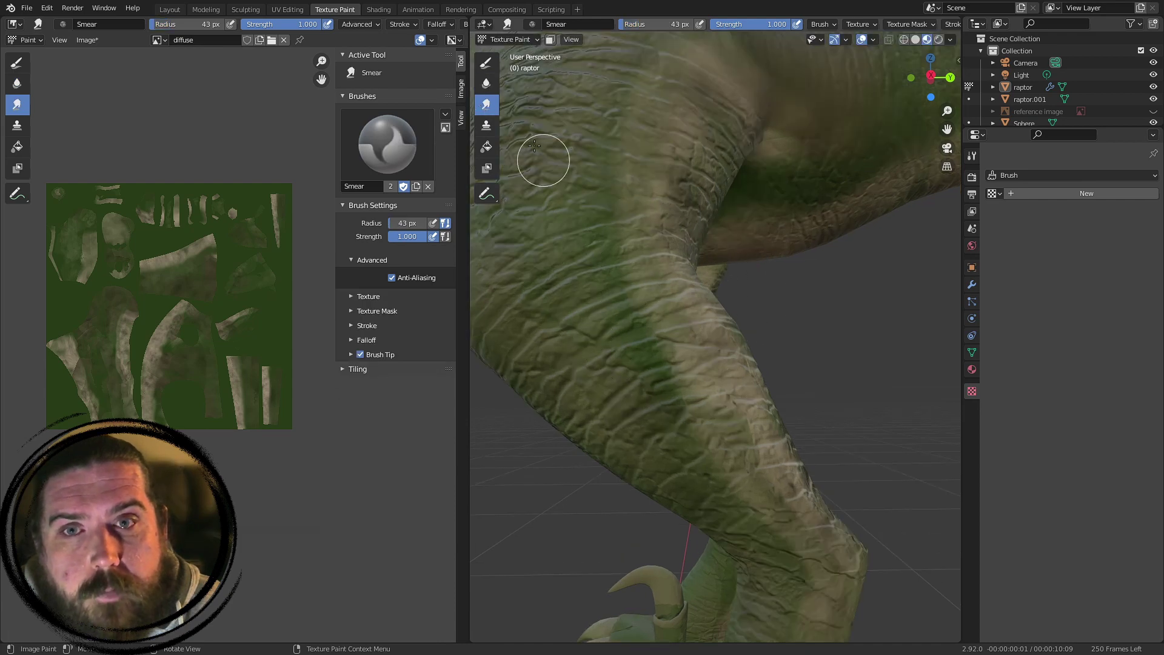
pyautogui.scroll(1, 584, 229)
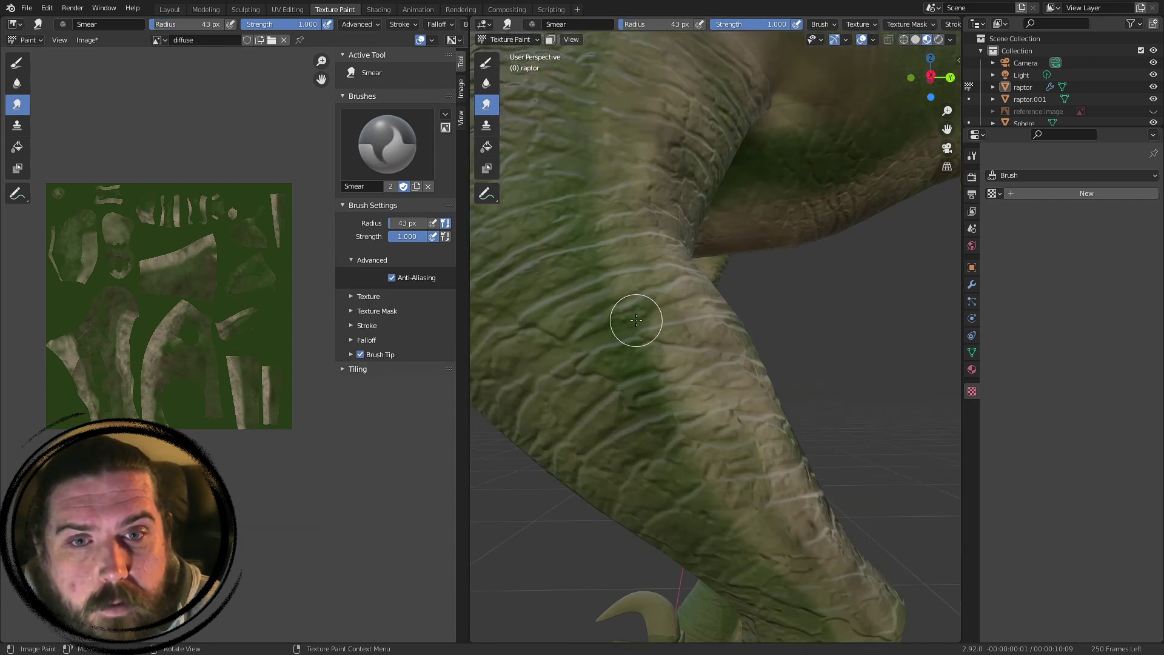
pyautogui.press('f')
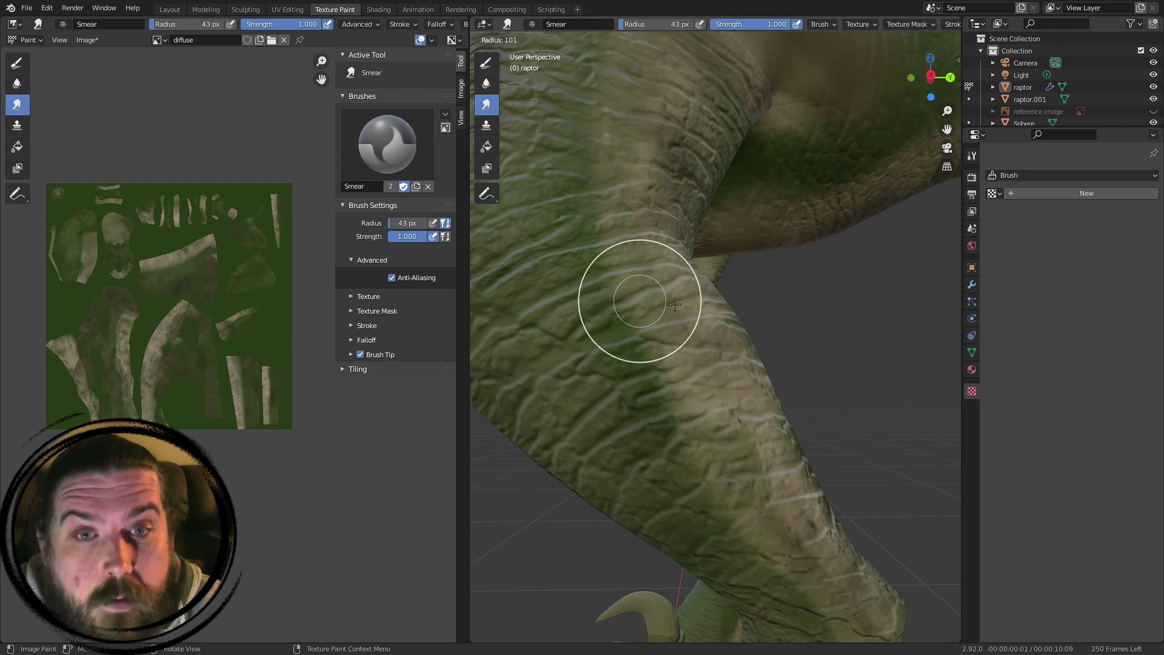
pyautogui.click(701, 301)
pyautogui.moveTo(674, 306)
pyautogui.mouseDown()
pyautogui.moveTo(640, 318)
pyautogui.moveTo(646, 378)
pyautogui.moveTo(673, 385)
pyautogui.moveTo(640, 384)
pyautogui.moveTo(553, 338)
pyautogui.moveTo(669, 383)
pyautogui.moveTo(602, 297)
pyautogui.moveTo(584, 178)
pyautogui.mouseUp()
# - Set the Smear radius to 177 px and blend the green and beige border along the thigh and shin
pyautogui.press('f')
pyautogui.click(682, 390)
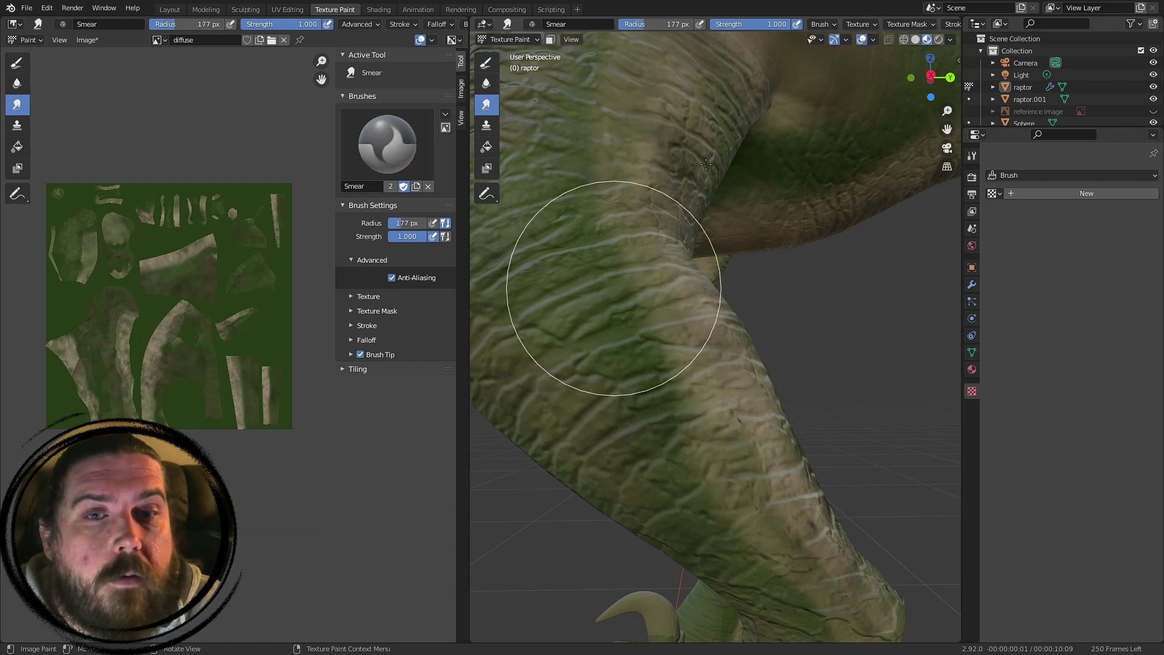
pyautogui.moveTo(640, 276); pyautogui.dragTo(649, 156)
pyautogui.moveTo(650, 156); pyautogui.dragTo(671, 286, button='middle')
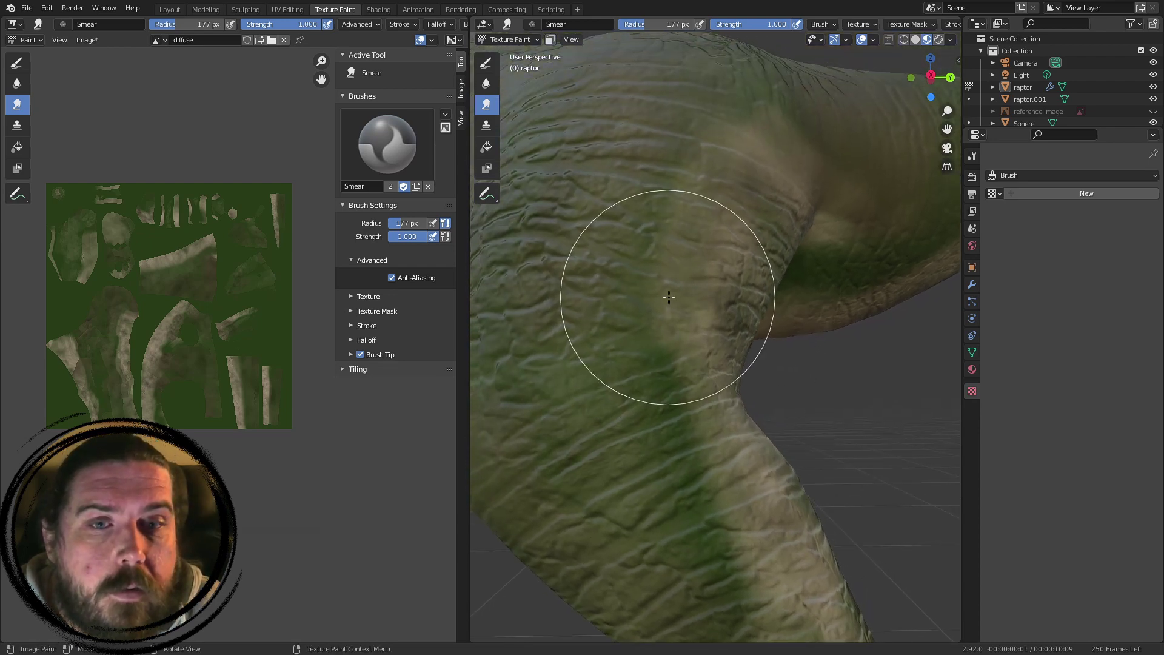
pyautogui.moveTo(677, 297); pyautogui.dragTo(661, 229)
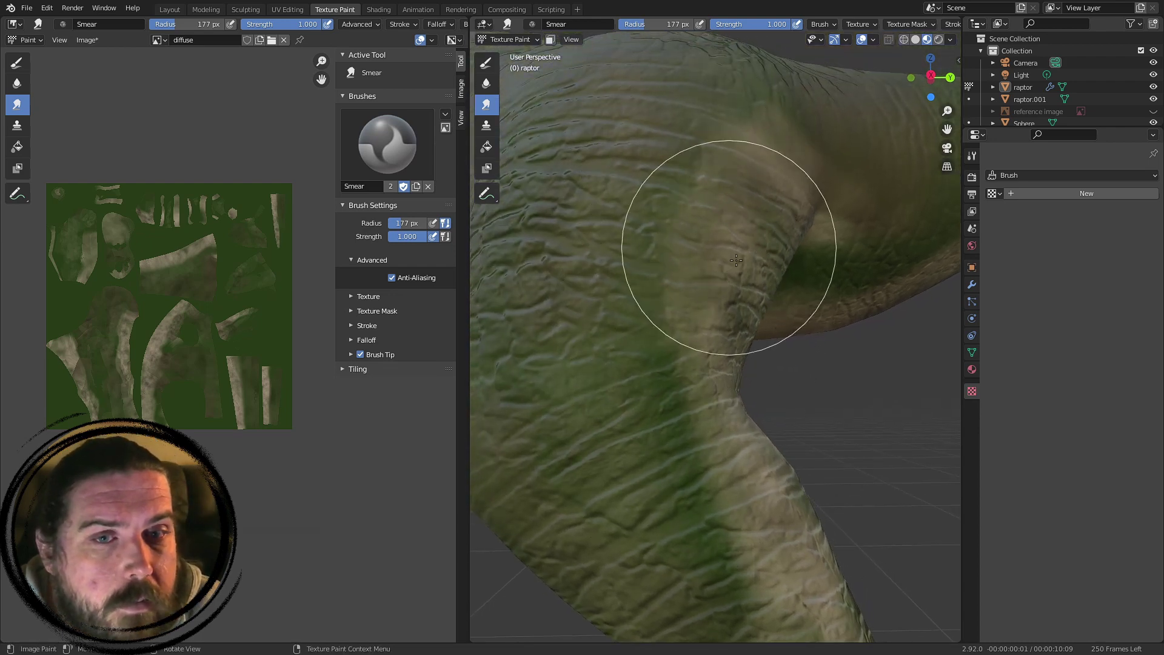
pyautogui.moveTo(809, 407)
pyautogui.keyDown('shift'); pyautogui.mouseDown(button='middle')
pyautogui.moveTo(729, 232)
pyautogui.moveTo(676, 351)
pyautogui.moveTo(584, 364)
pyautogui.mouseUp(button='middle'); pyautogui.keyUp('shift')
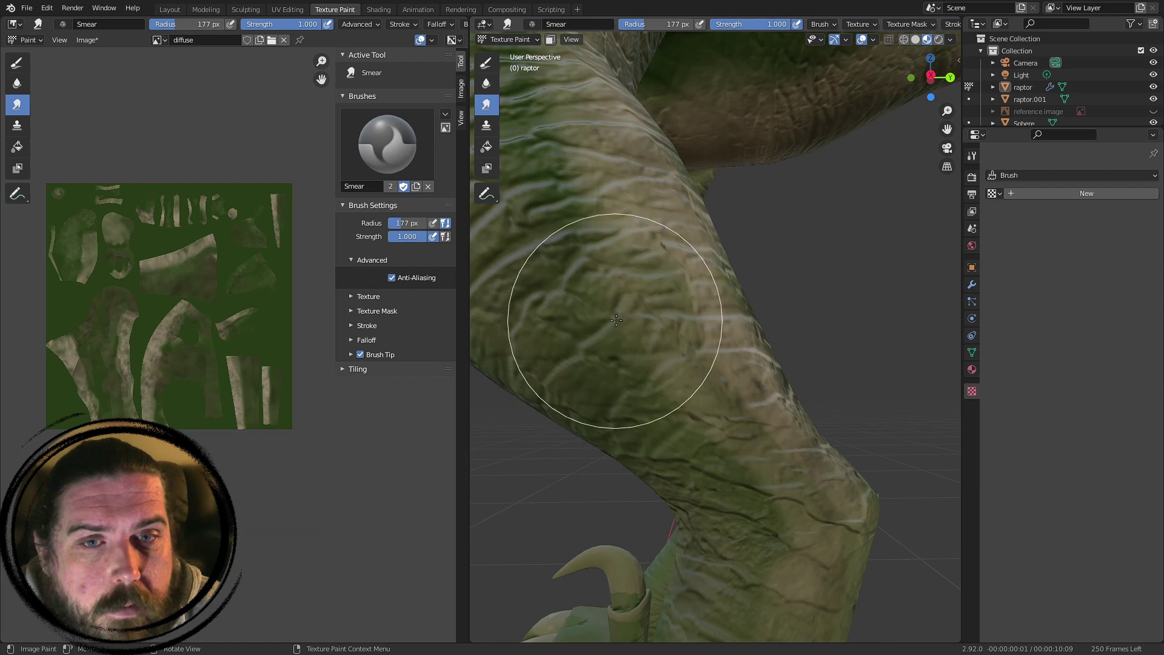
pyautogui.moveTo(621, 305)
pyautogui.mouseDown()
pyautogui.moveTo(675, 356)
pyautogui.moveTo(692, 338)
pyautogui.mouseUp()
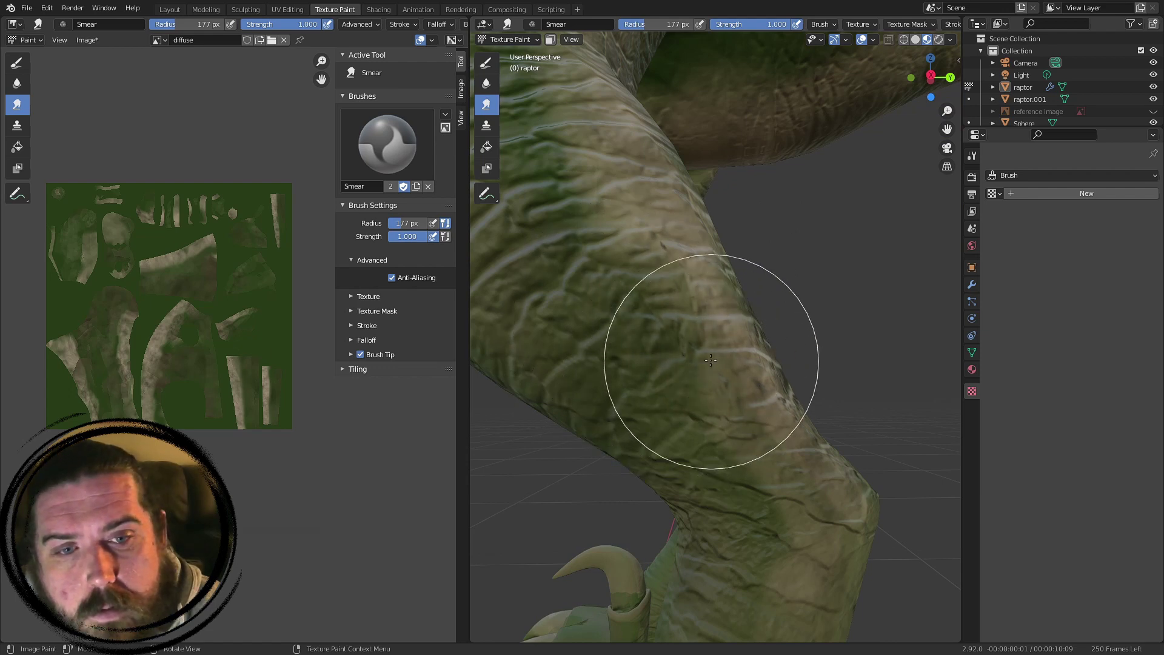
# - Undo a trial smear on the inner lower leg and smear the green and beige border on the inner thigh
pyautogui.moveTo(691, 338)
pyautogui.mouseDown(button='middle')
pyautogui.moveTo(736, 330)
pyautogui.moveTo(743, 356)
pyautogui.moveTo(673, 286)
pyautogui.moveTo(793, 403)
pyautogui.mouseUp(button='middle')
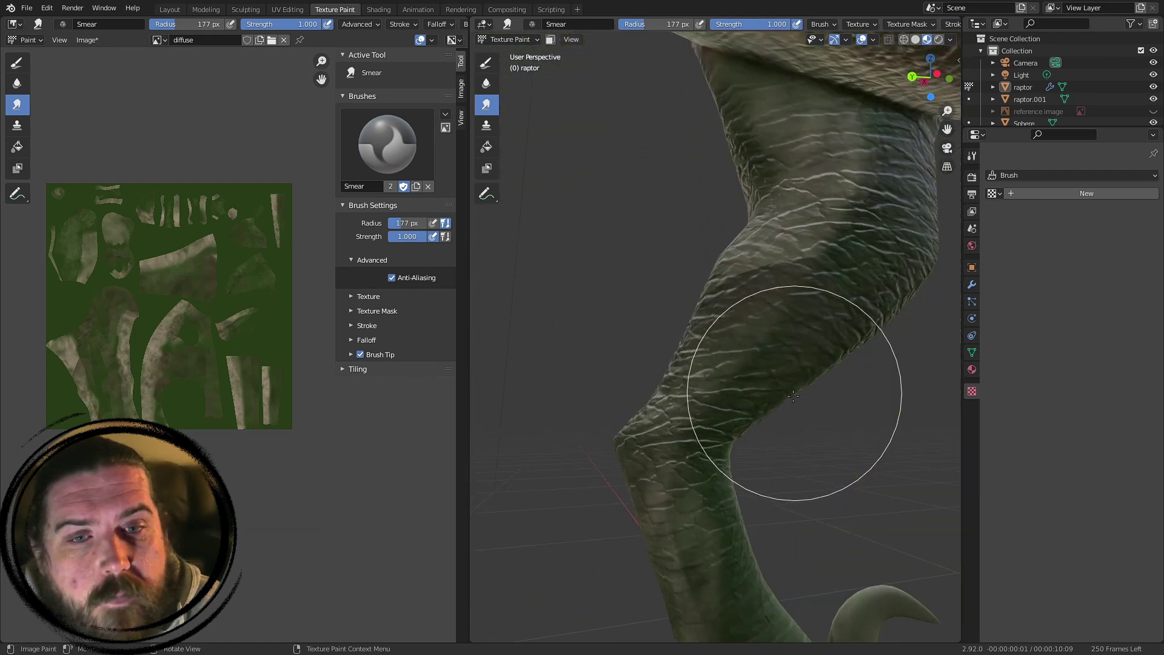
pyautogui.moveTo(745, 377); pyautogui.dragTo(788, 287)
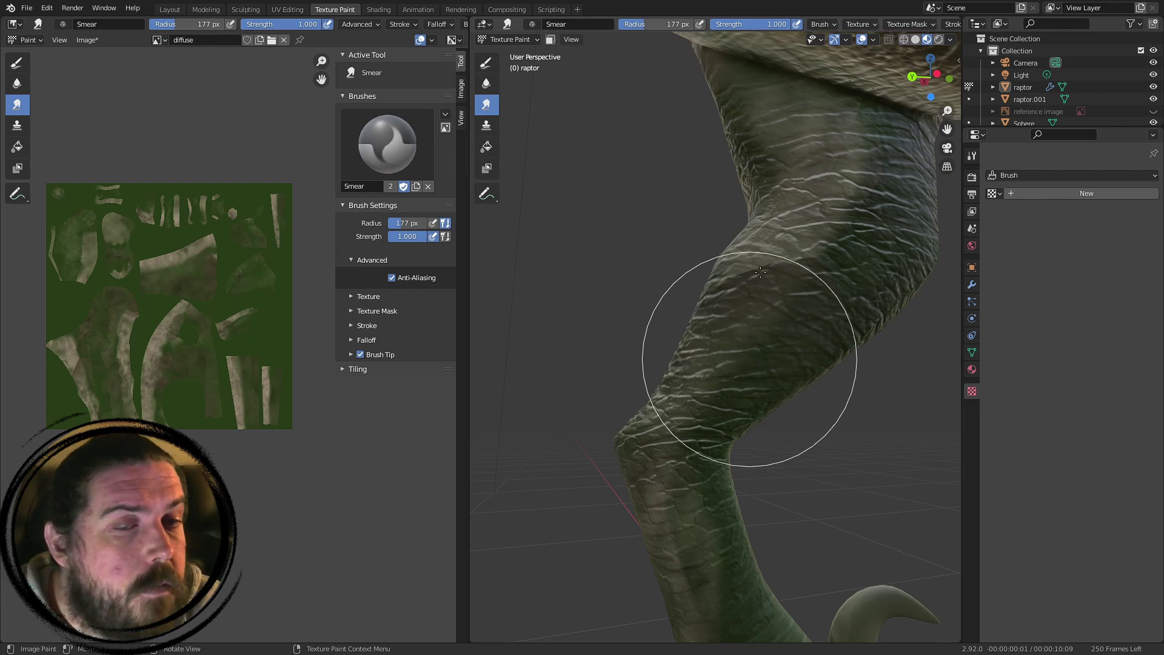
pyautogui.hotkey('ctrl', 'z')
pyautogui.scroll(2, 849, 185)
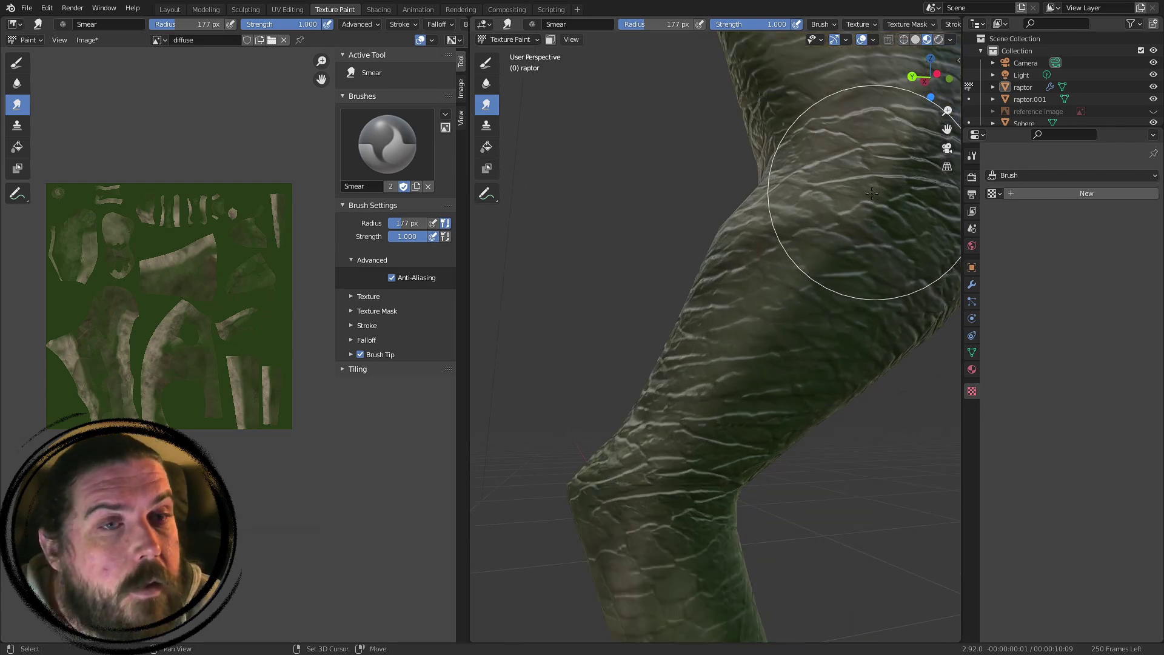
pyautogui.keyDown('shift'); pyautogui.moveTo(875, 190); pyautogui.dragTo(740, 366, button='middle'); pyautogui.keyUp('shift')
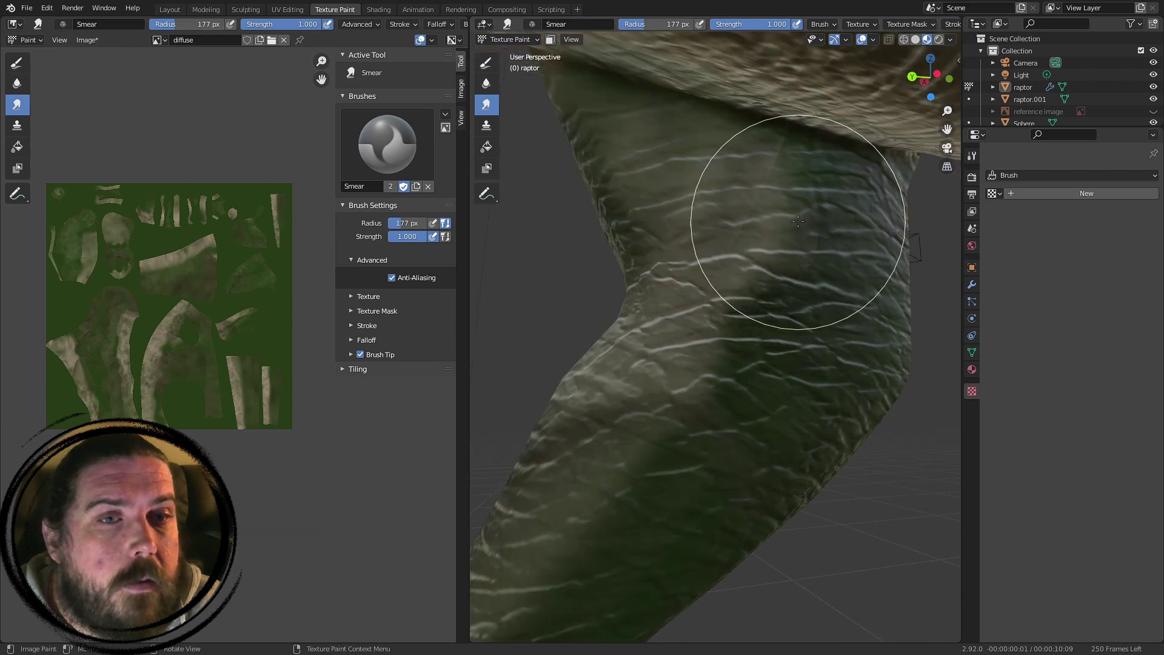
pyautogui.moveTo(789, 218); pyautogui.dragTo(770, 224)
# - Review the blended colours on the hind legs, tail, head, neck and arms from several angles
pyautogui.moveTo(689, 255)
pyautogui.mouseDown(button='middle')
pyautogui.moveTo(782, 262)
pyautogui.moveTo(832, 314)
pyautogui.moveTo(813, 283)
pyautogui.mouseUp(button='middle')
pyautogui.scroll(-6, 749, 268)
pyautogui.scroll(3, 813, 283)
pyautogui.moveTo(809, 333)
pyautogui.mouseDown(button='middle')
pyautogui.moveTo(814, 308)
pyautogui.moveTo(827, 368)
pyautogui.moveTo(736, 365)
pyautogui.moveTo(756, 337)
pyautogui.mouseUp(button='middle')
pyautogui.scroll(-5, 827, 369)
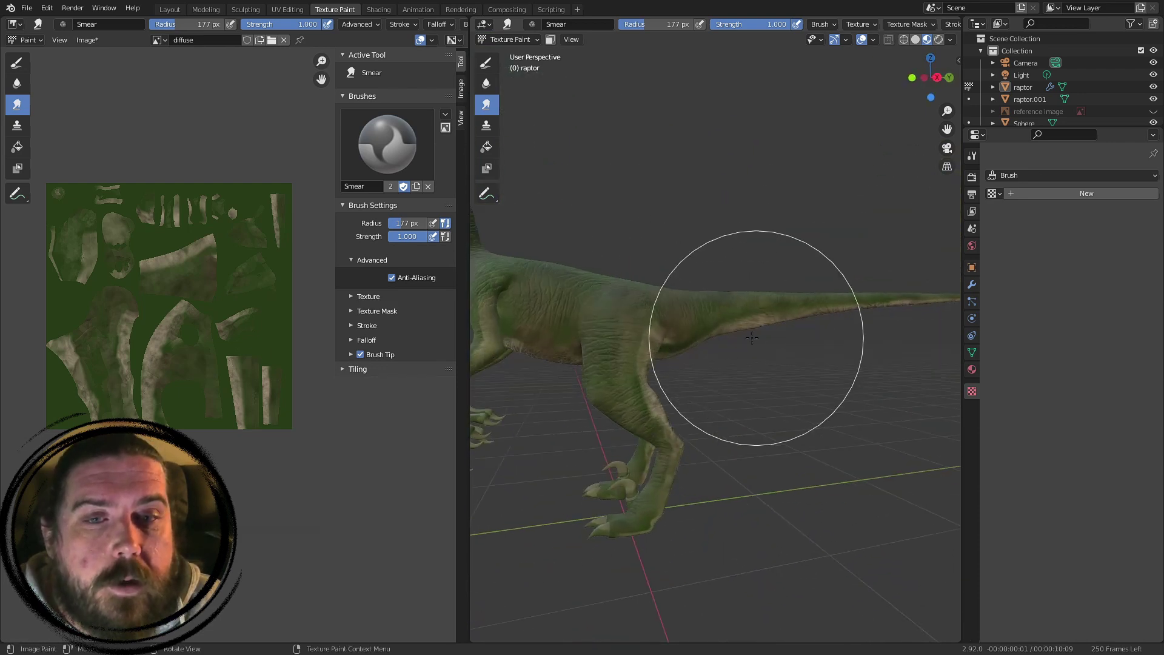
pyautogui.keyDown('shift'); pyautogui.moveTo(640, 353); pyautogui.dragTo(816, 339, button='middle'); pyautogui.keyUp('shift')
pyautogui.scroll(1, 789, 329)
pyautogui.keyDown('shift'); pyautogui.moveTo(636, 260); pyautogui.dragTo(722, 351, button='middle'); pyautogui.keyUp('shift')
pyautogui.scroll(4, 753, 357)
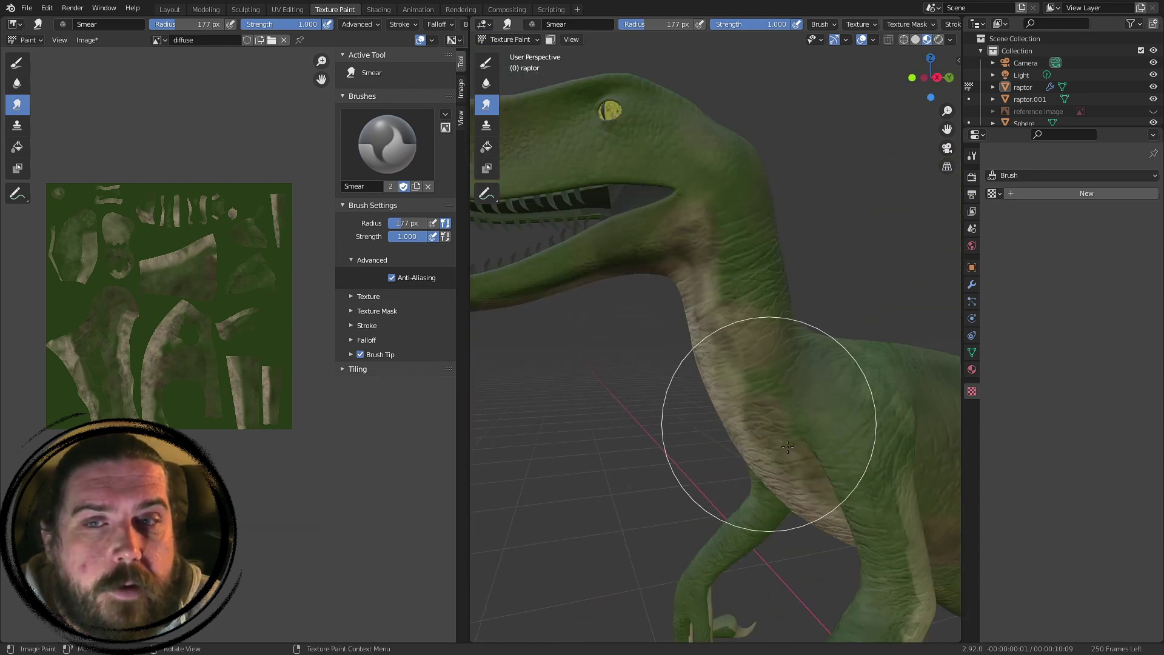
pyautogui.keyDown('shift'); pyautogui.moveTo(852, 356); pyautogui.dragTo(650, 190, button='middle'); pyautogui.keyUp('shift')
pyautogui.moveTo(608, 273); pyautogui.dragTo(678, 282, button='middle')
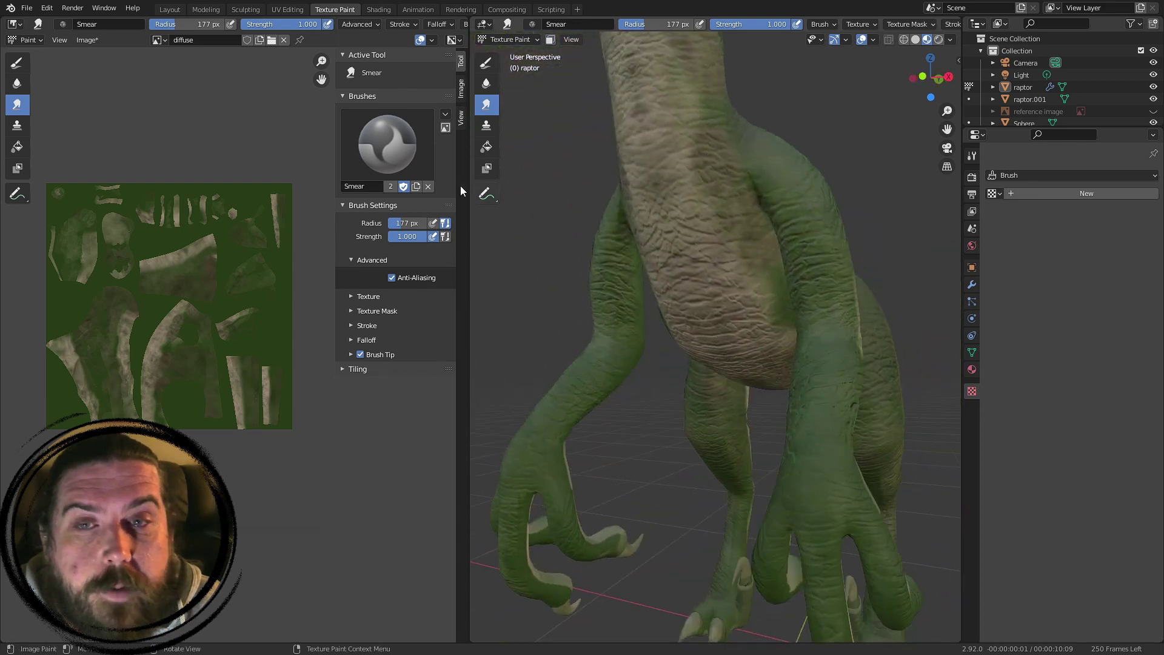
# - Switch to the Draw brush, choose a light beige palette swatch, set the radius to 82 px and paint the upper arm
pyautogui.click(488, 64)
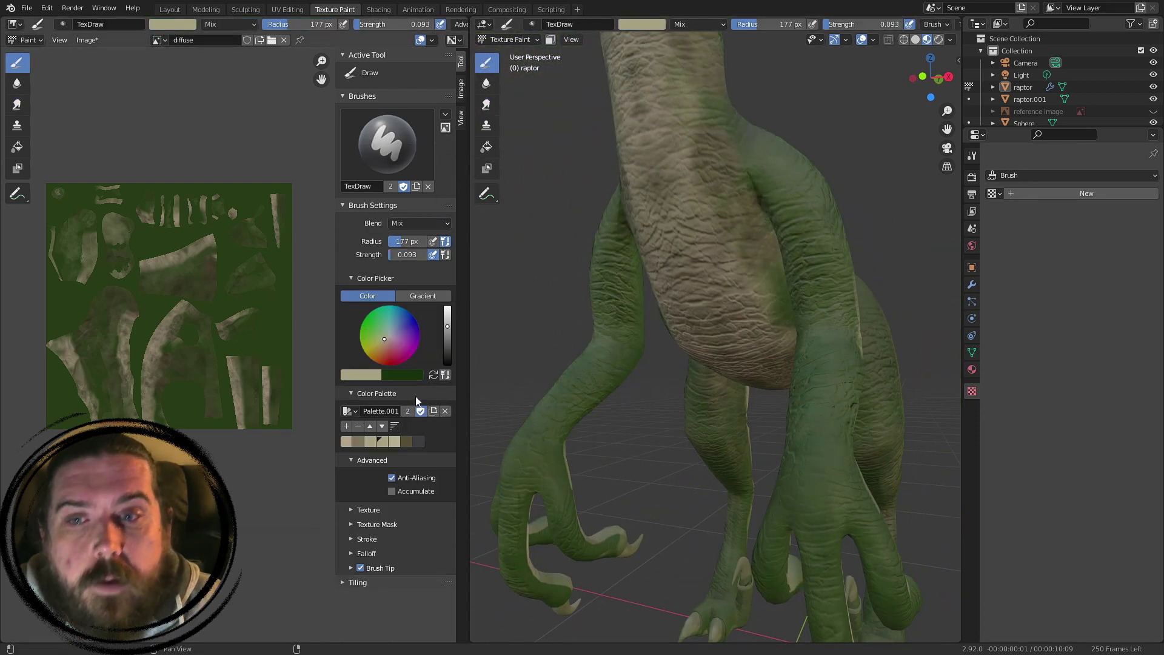
pyautogui.click(366, 442)
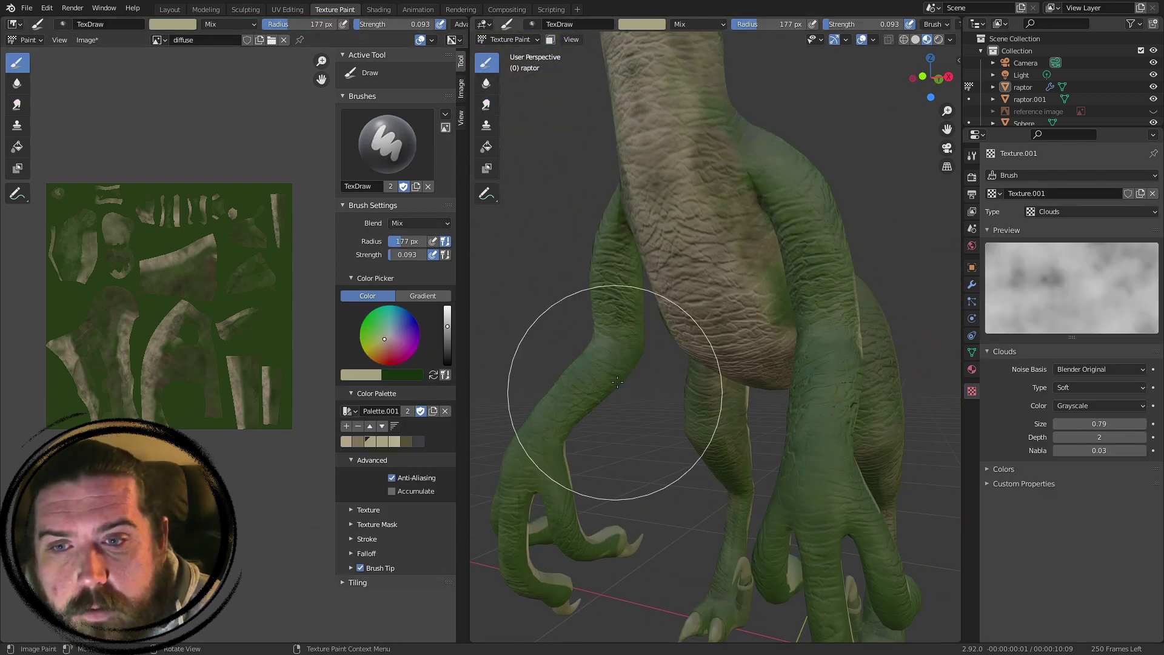
pyautogui.scroll(3, 624, 364)
pyautogui.moveTo(579, 278)
pyautogui.keyDown('shift'); pyautogui.mouseDown(button='middle')
pyautogui.moveTo(702, 281)
pyautogui.moveTo(721, 305)
pyautogui.mouseUp(button='middle'); pyautogui.keyUp('shift')
pyautogui.press('f')
pyautogui.click(723, 306)
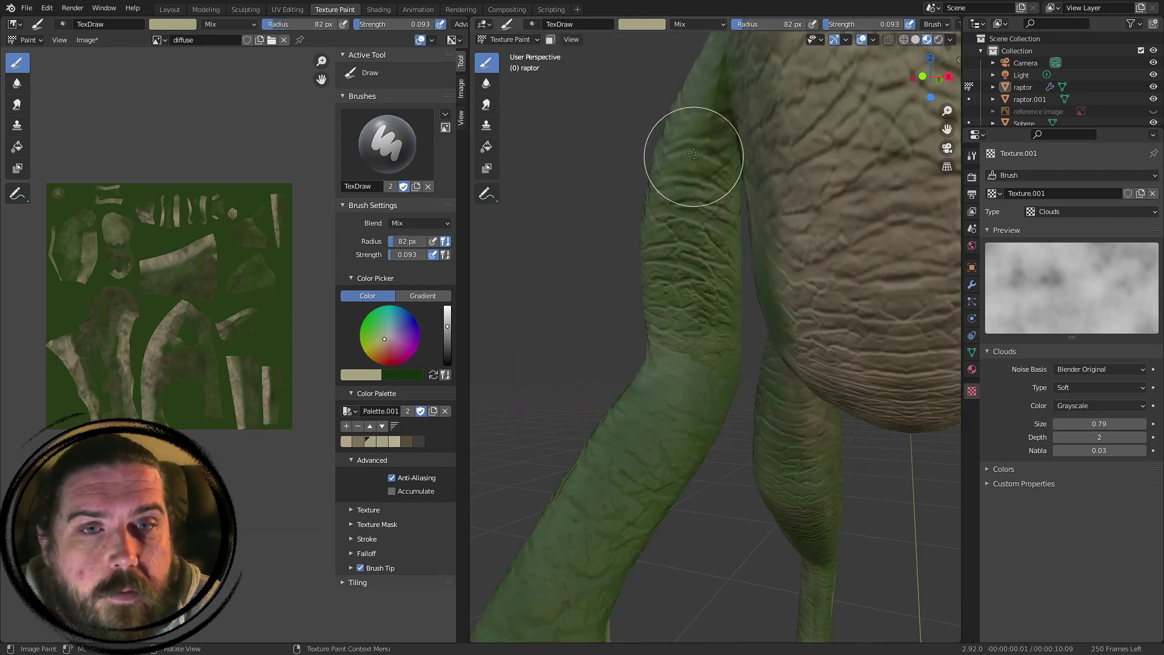
# - Paint light beige variation down the forearm and onto the hand with the Draw brush
pyautogui.moveTo(799, 291)
pyautogui.mouseDown(button='middle')
pyautogui.moveTo(845, 254)
pyautogui.moveTo(775, 310)
pyautogui.mouseUp(button='middle')
pyautogui.moveTo(608, 418)
pyautogui.keyDown('shift'); pyautogui.mouseDown(button='middle')
pyautogui.moveTo(614, 397)
pyautogui.moveTo(834, 219)
pyautogui.mouseUp(button='middle'); pyautogui.keyUp('shift')
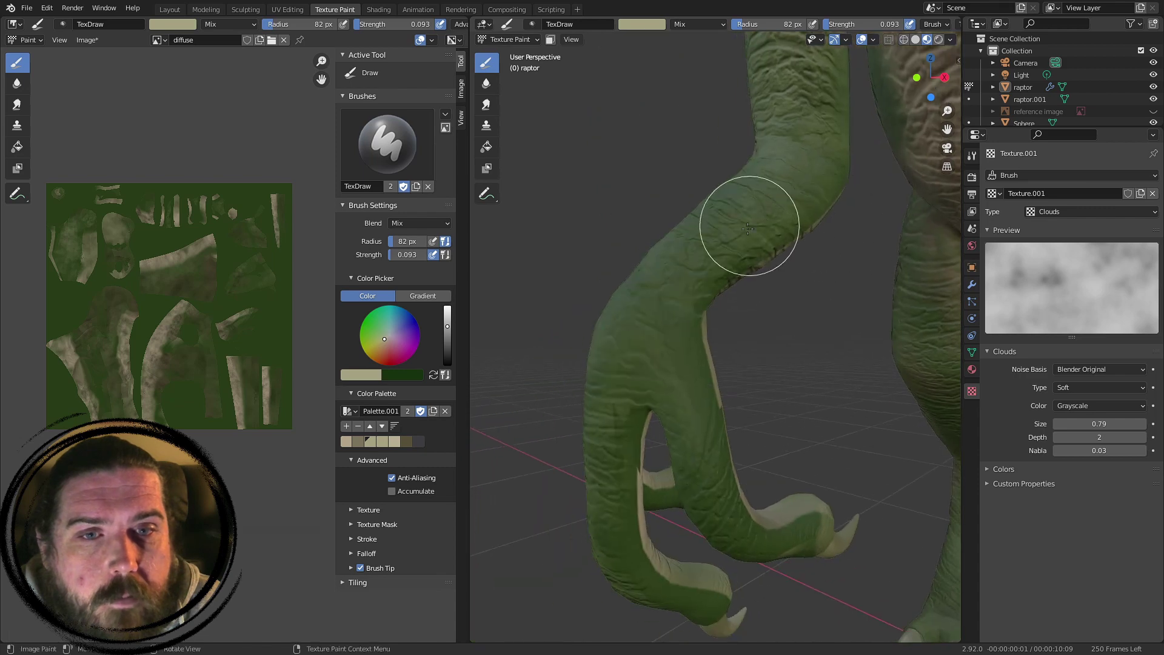
pyautogui.keyDown('shift'); pyautogui.moveTo(685, 494); pyautogui.dragTo(650, 267, button='middle'); pyautogui.keyUp('shift')
pyautogui.moveTo(650, 267); pyautogui.dragTo(668, 228, button='middle')
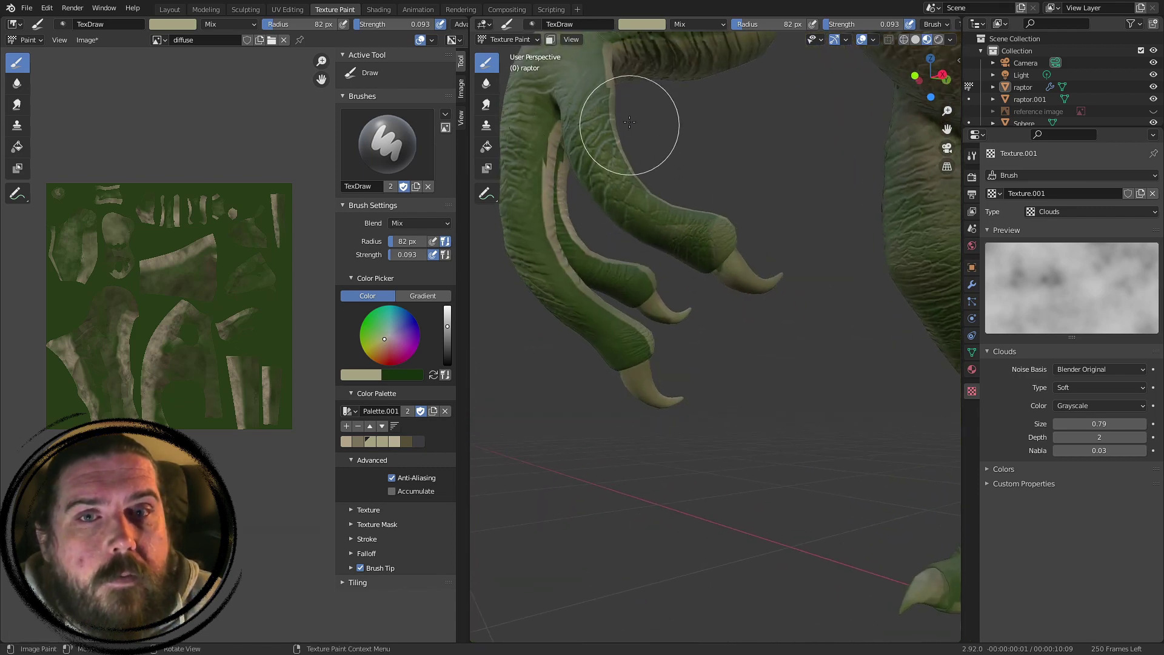
# - Brush light beige variation over the fingers and knuckles, covering their front, side and underside
pyautogui.moveTo(624, 130)
pyautogui.mouseDown(button='middle')
pyautogui.moveTo(747, 153)
pyautogui.moveTo(833, 114)
pyautogui.mouseUp(button='middle')
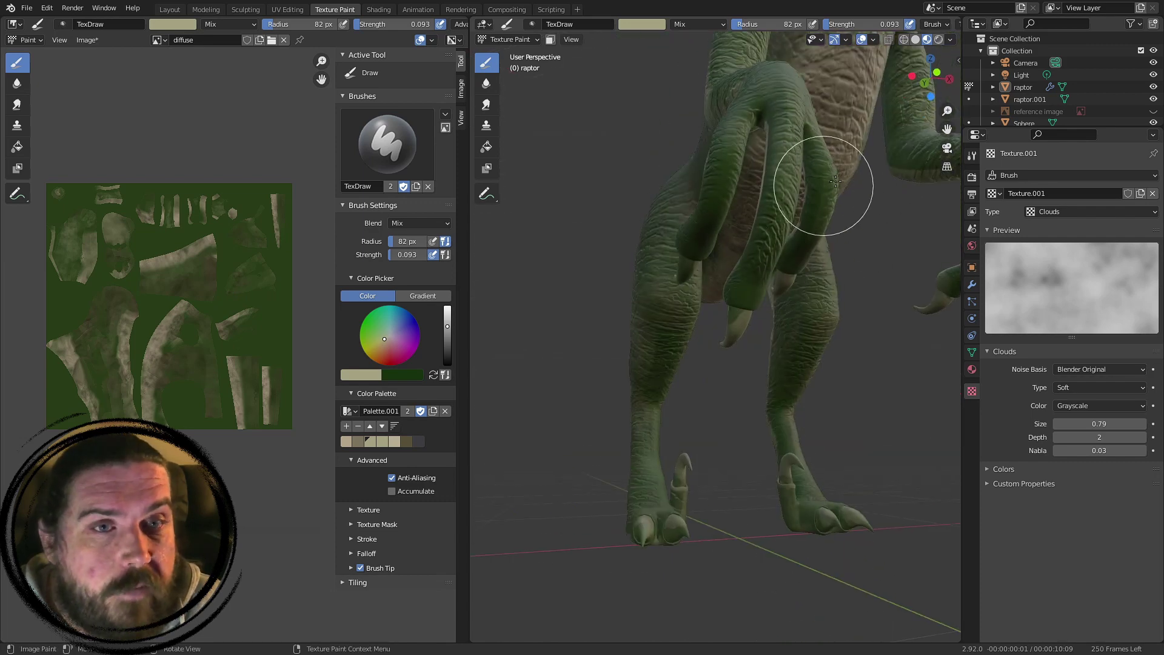
pyautogui.moveTo(836, 181); pyautogui.dragTo(725, 265, button='middle')
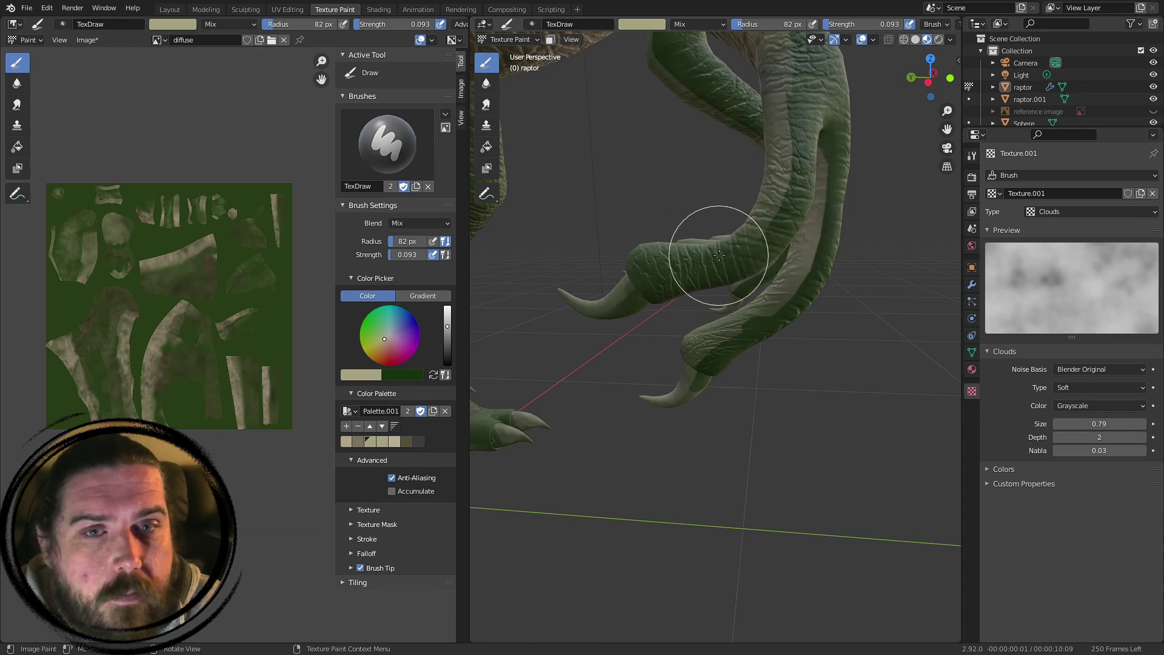
pyautogui.moveTo(646, 262); pyautogui.dragTo(693, 322, button='middle')
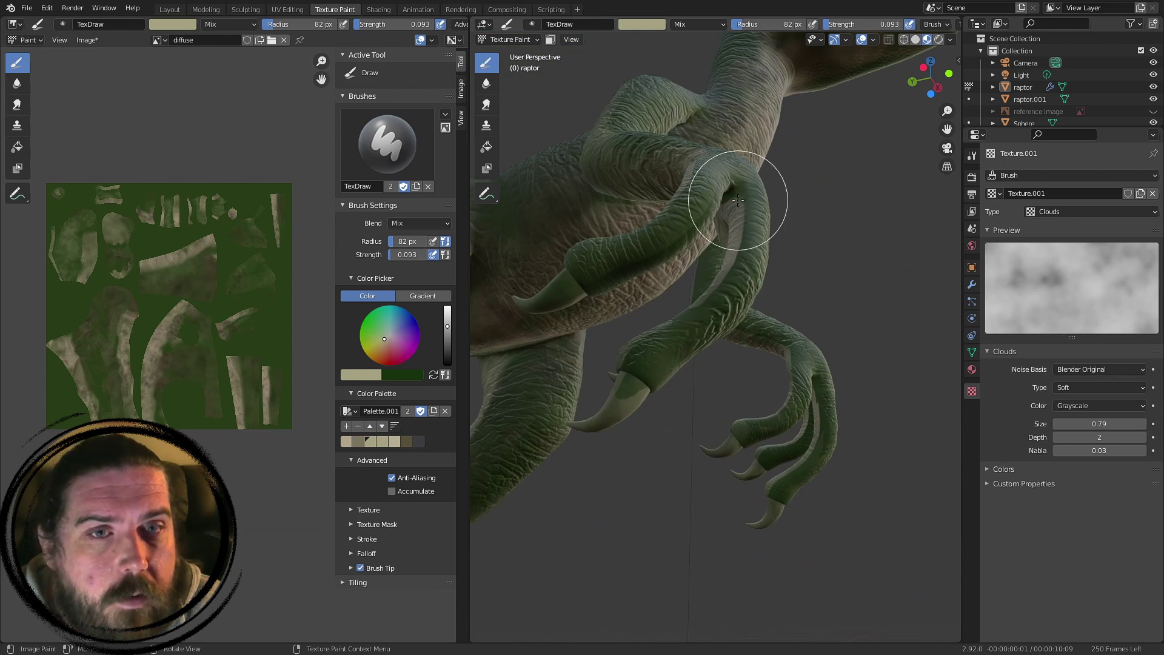
pyautogui.moveTo(682, 184)
pyautogui.mouseDown(button='middle')
pyautogui.moveTo(781, 261)
pyautogui.moveTo(757, 370)
pyautogui.mouseUp(button='middle')
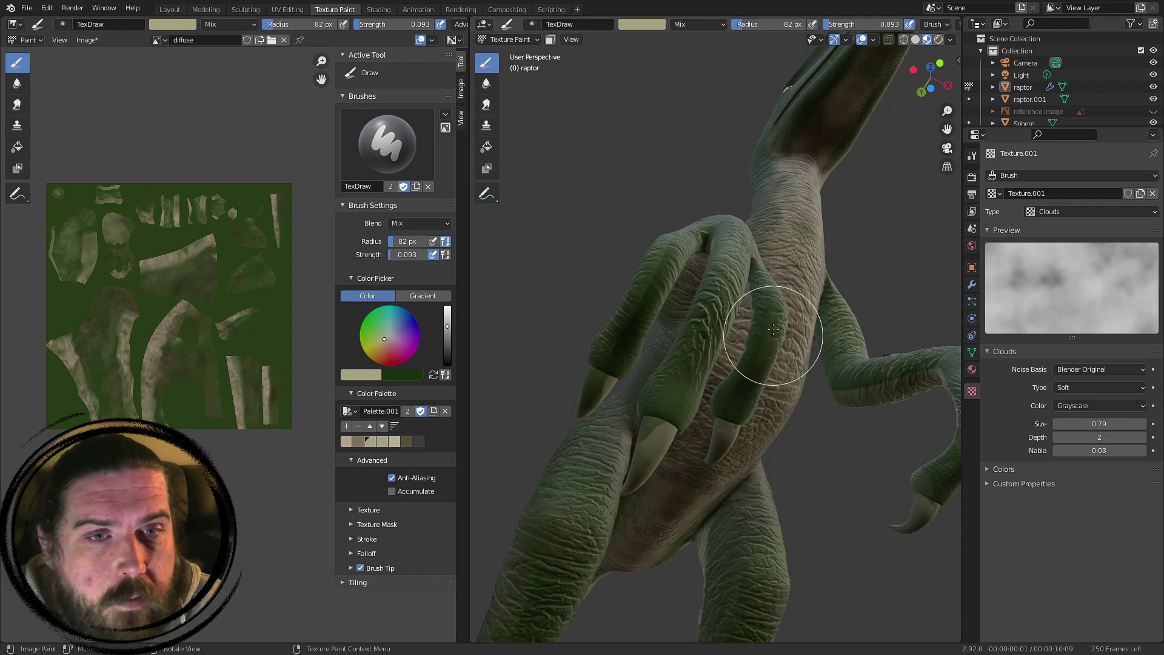
# - Paint faint light beige patches on the neck and the back of the head
pyautogui.moveTo(768, 279); pyautogui.dragTo(665, 340, button='middle')
pyautogui.scroll(-6, 766, 294)
pyautogui.moveTo(767, 294); pyautogui.dragTo(686, 343, button='middle')
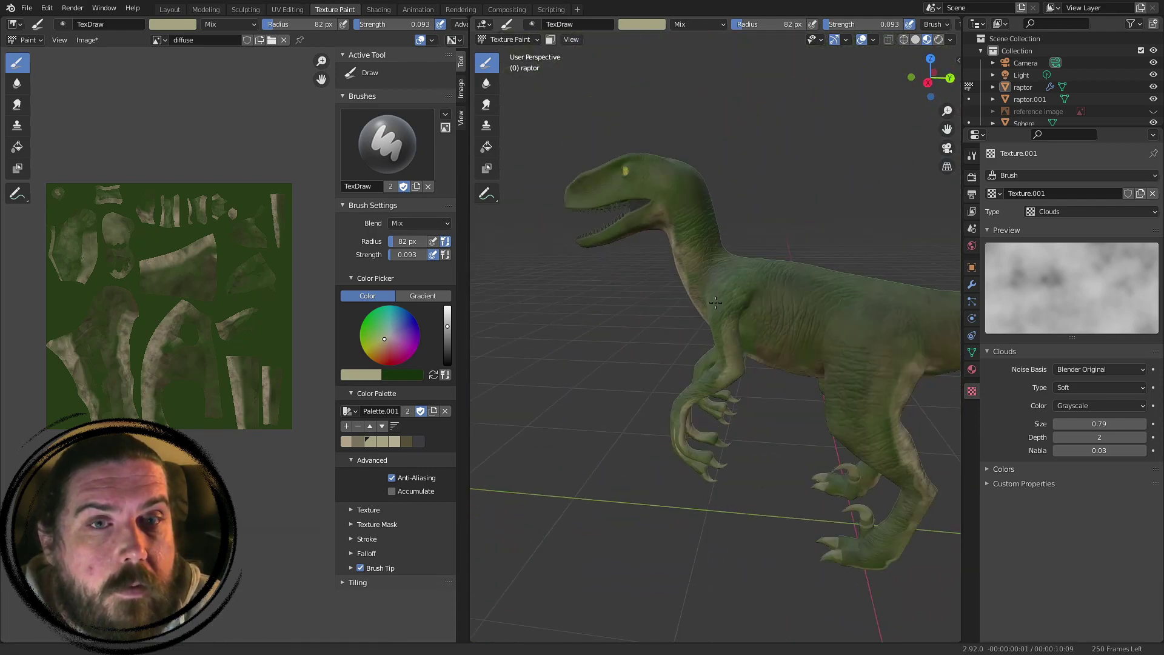
pyautogui.scroll(5, 725, 405)
pyautogui.moveTo(727, 303)
pyautogui.keyDown('shift'); pyautogui.mouseDown(button='middle')
pyautogui.moveTo(724, 404)
pyautogui.moveTo(648, 404)
pyautogui.mouseUp(button='middle'); pyautogui.keyUp('shift')
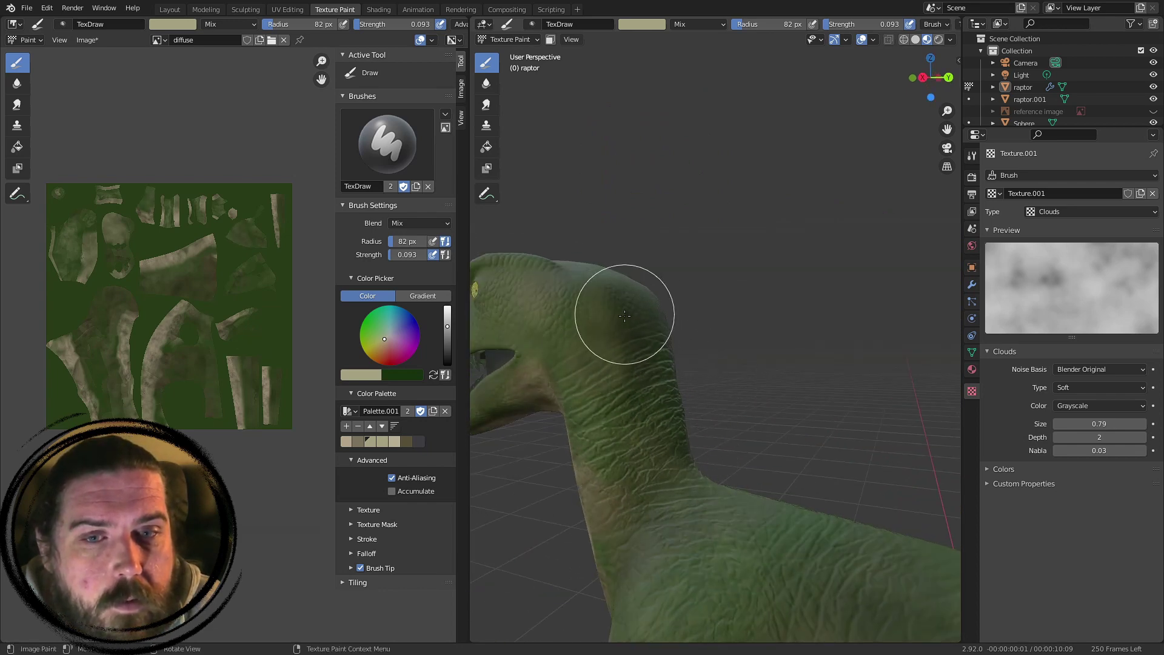
pyautogui.keyDown('shift'); pyautogui.moveTo(677, 449); pyautogui.dragTo(813, 433, button='middle'); pyautogui.keyUp('shift')
pyautogui.scroll(2, 752, 382)
# - Paint light beige variation over the snout and along the upper jaw
pyautogui.moveTo(662, 331)
pyautogui.keyDown('shift'); pyautogui.mouseDown(button='middle')
pyautogui.moveTo(681, 354)
pyautogui.moveTo(802, 370)
pyautogui.mouseUp(button='middle'); pyautogui.keyUp('shift')
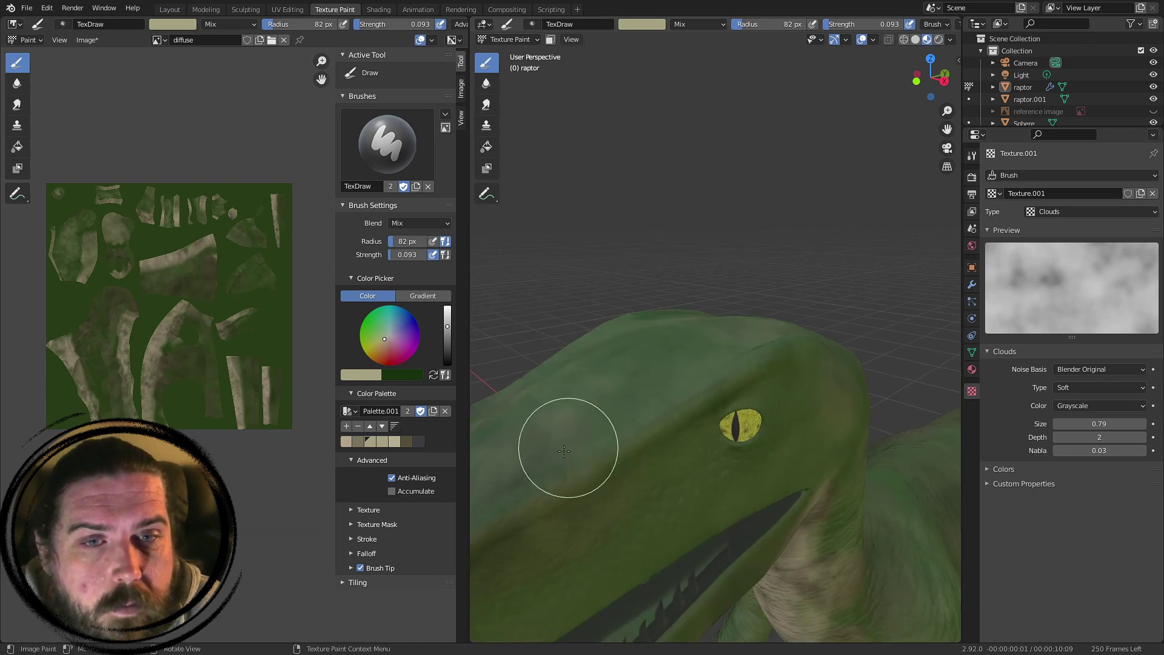
pyautogui.keyDown('shift'); pyautogui.moveTo(535, 439); pyautogui.dragTo(818, 151, button='middle'); pyautogui.keyUp('shift')
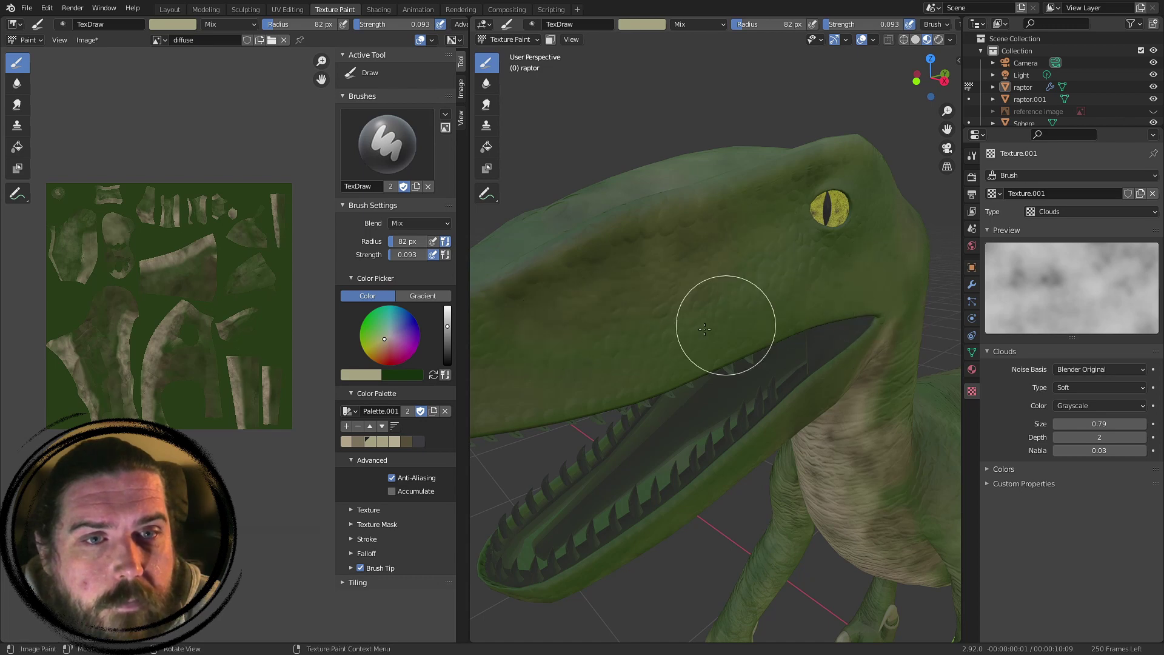
pyautogui.keyDown('shift'); pyautogui.moveTo(669, 316); pyautogui.dragTo(783, 291, button='middle'); pyautogui.keyUp('shift')
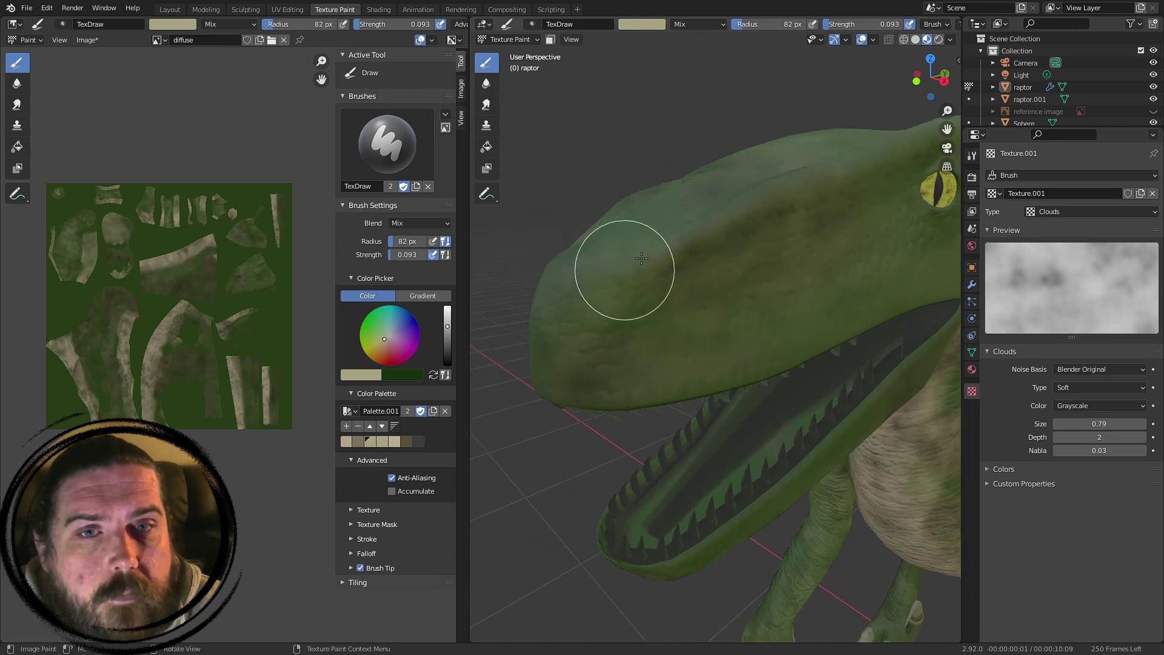
pyautogui.keyDown('shift'); pyautogui.moveTo(823, 148); pyautogui.dragTo(586, 327, button='middle'); pyautogui.keyUp('shift')
# - Paint subtle light beige patches around the eye, on the cheek and across the crown of the head
pyautogui.moveTo(730, 402); pyautogui.dragTo(699, 396, button='middle')
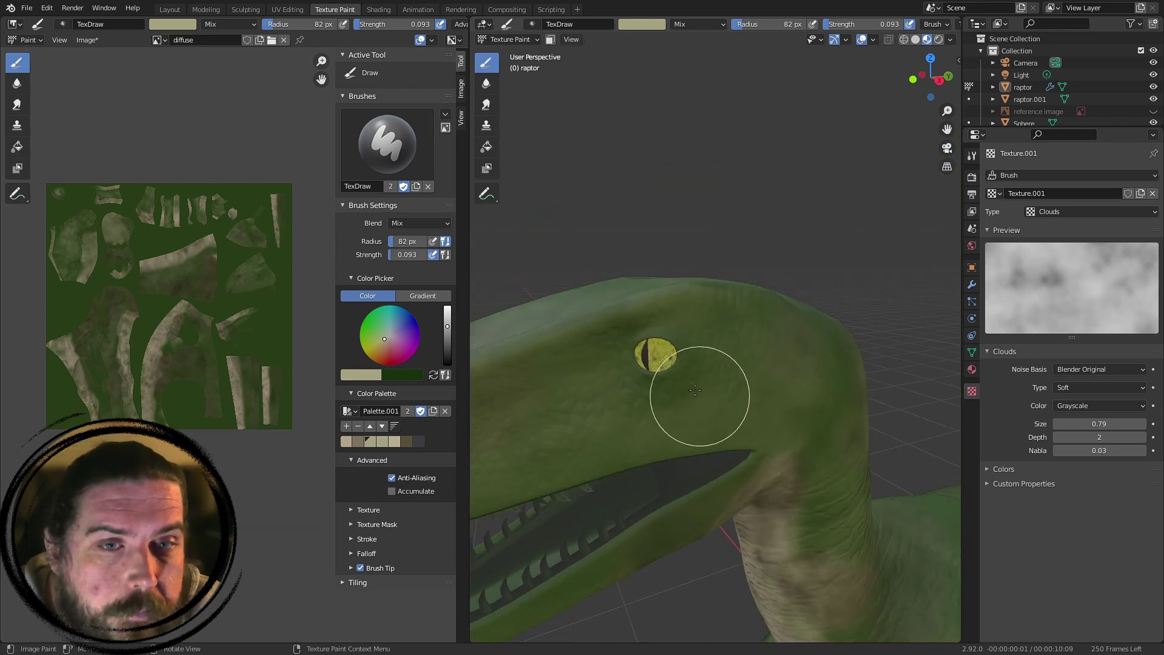
pyautogui.moveTo(674, 295); pyautogui.dragTo(763, 405, button='middle')
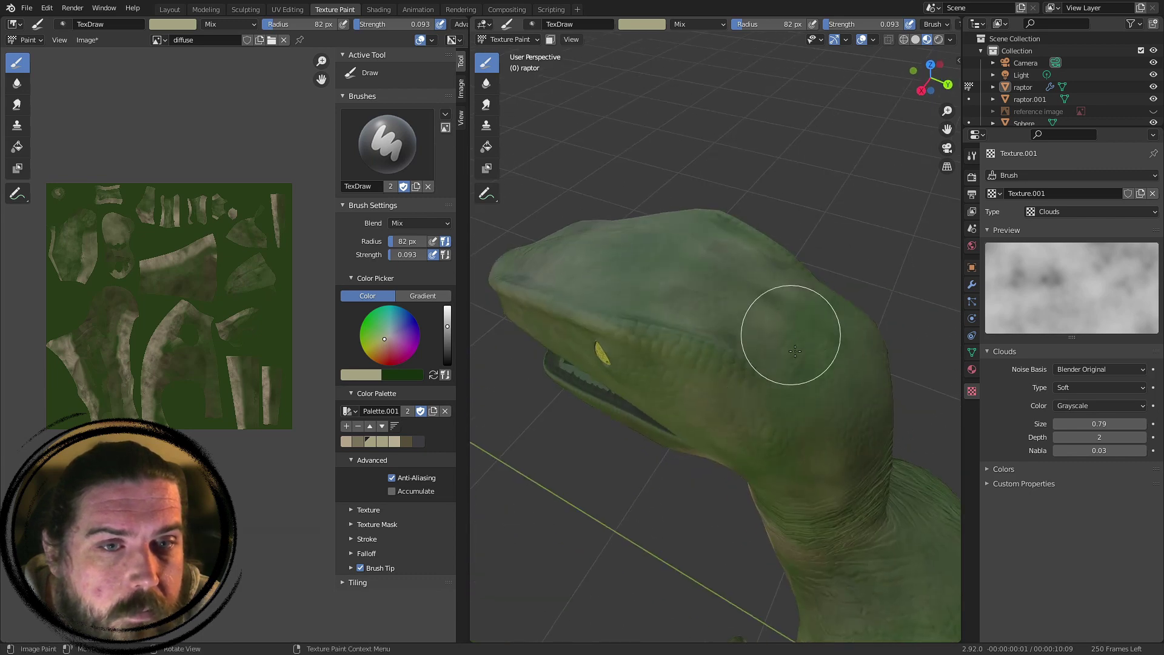
pyautogui.moveTo(830, 421); pyautogui.dragTo(757, 317, button='middle')
pyautogui.scroll(-4, 678, 264)
pyautogui.scroll(4, 756, 317)
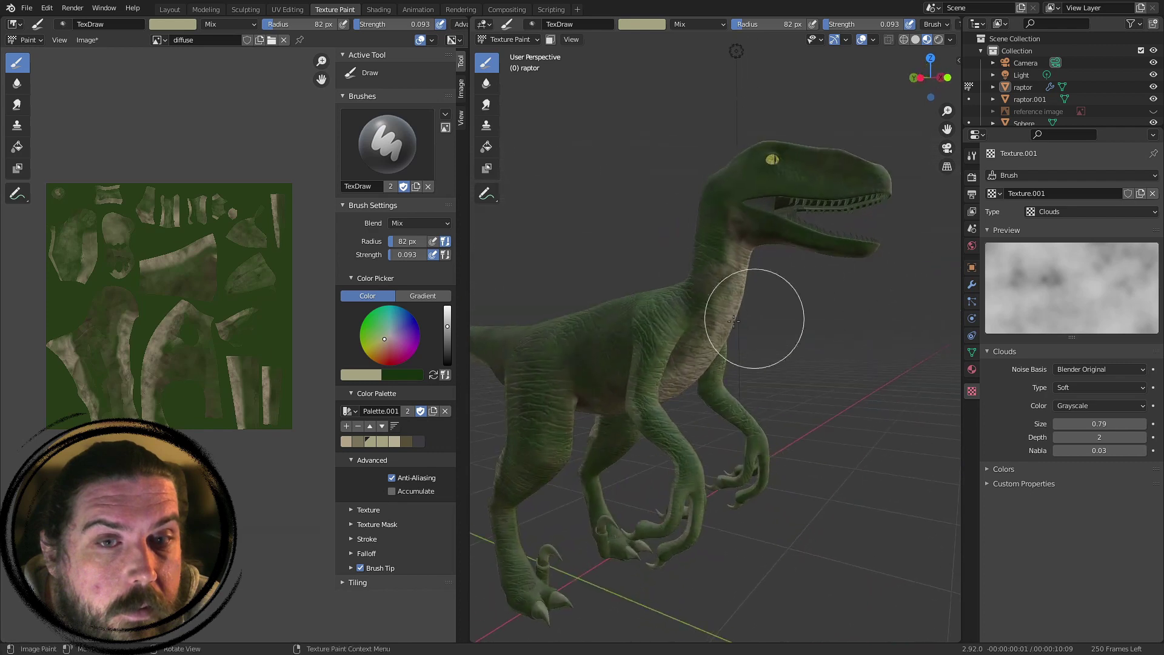
# - Add light beige variation to the flank, thigh and tail
pyautogui.scroll(-2, 836, 338)
pyautogui.scroll(3, 773, 393)
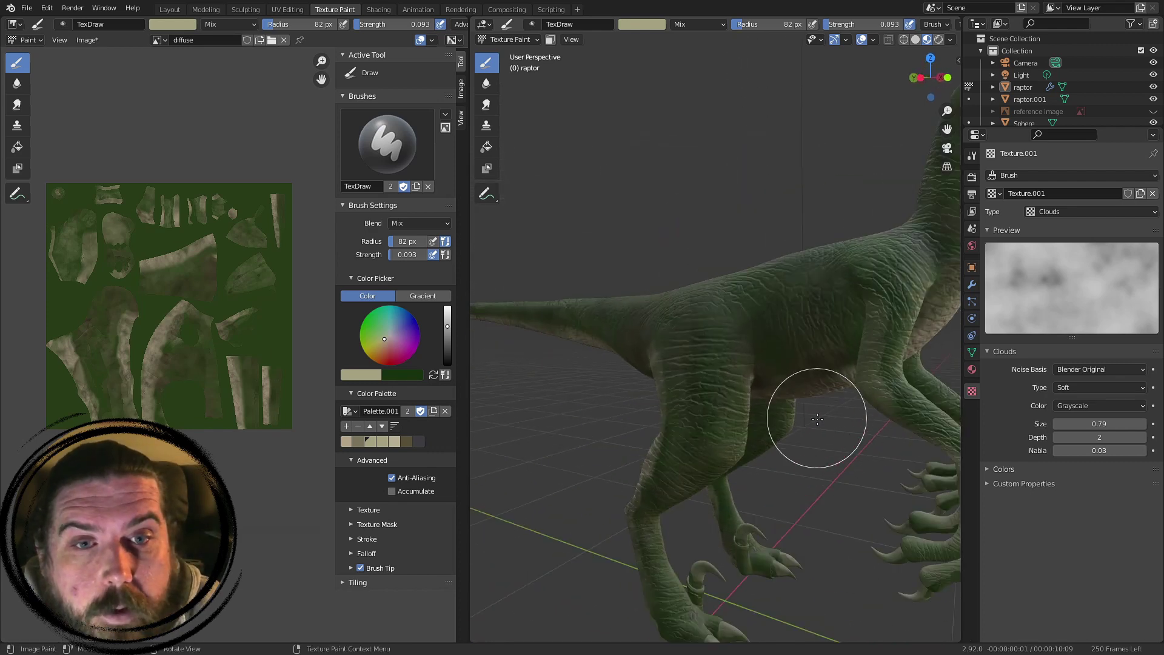
pyautogui.scroll(2, 803, 361)
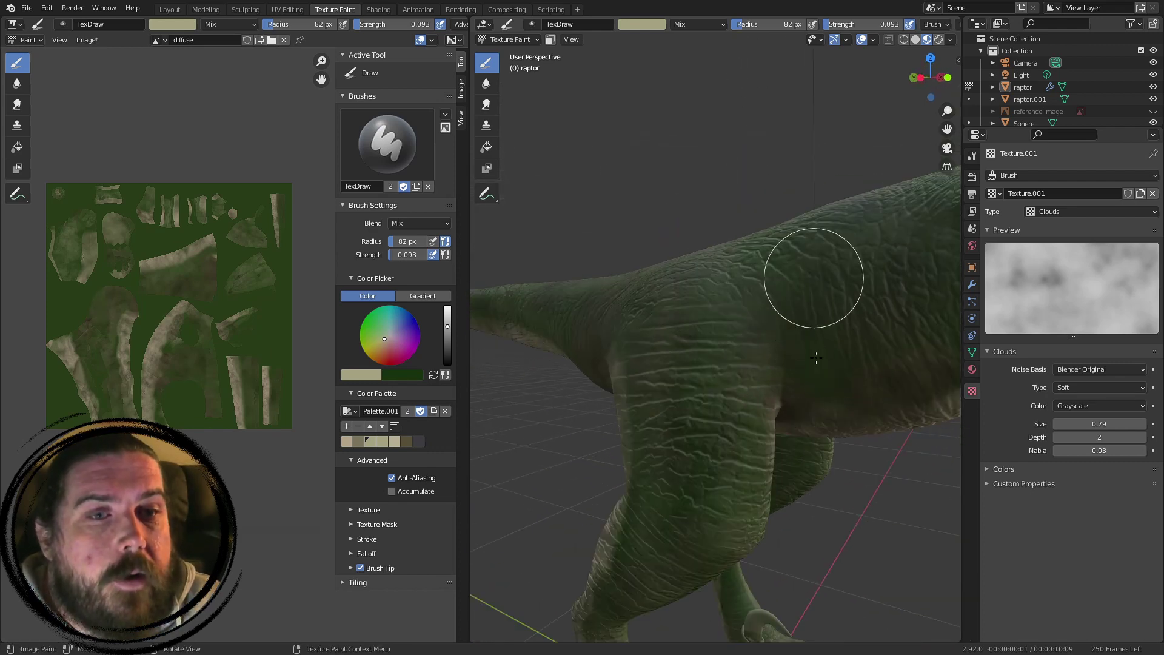
pyautogui.moveTo(515, 318); pyautogui.dragTo(876, 377, button='middle')
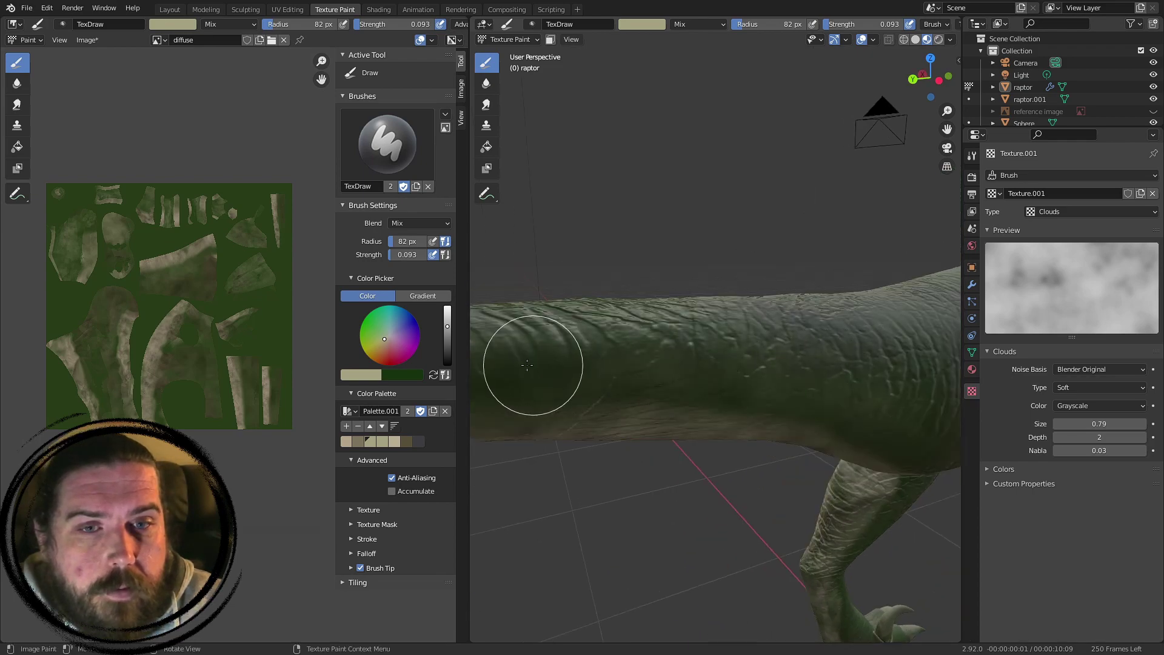
pyautogui.moveTo(527, 365)
pyautogui.mouseDown(button='middle')
pyautogui.moveTo(845, 364)
pyautogui.moveTo(697, 338)
pyautogui.moveTo(795, 339)
pyautogui.moveTo(795, 385)
pyautogui.mouseUp(button='middle')
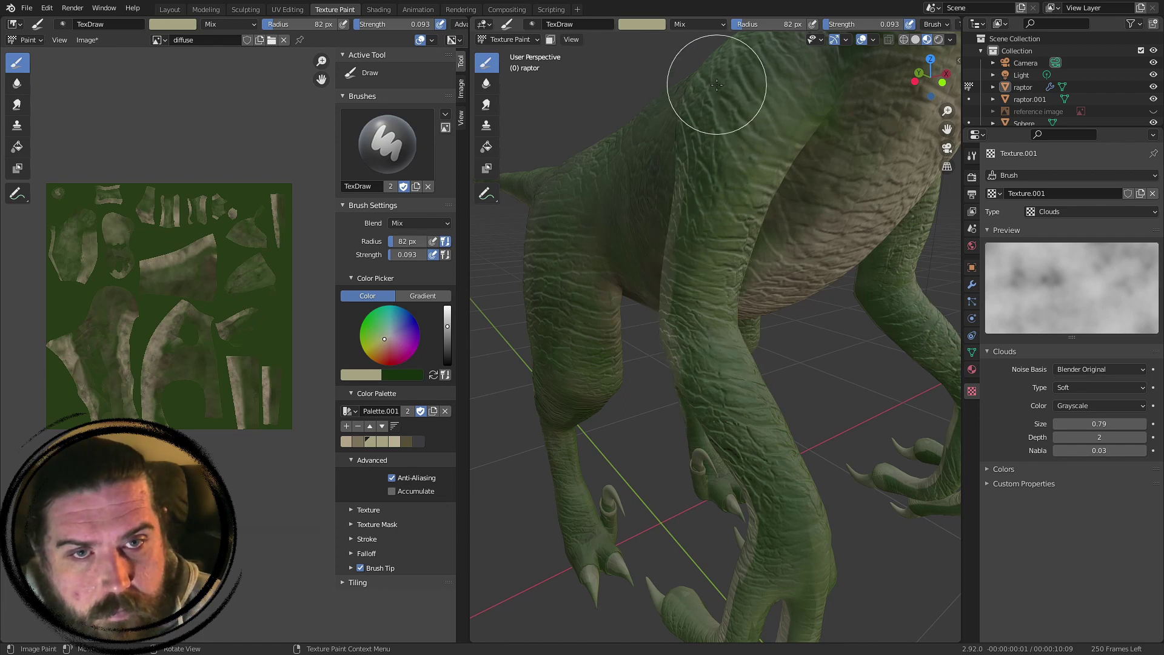
# - Touch up the arm and hand with light beige strokes
pyautogui.scroll(-1, 800, 339)
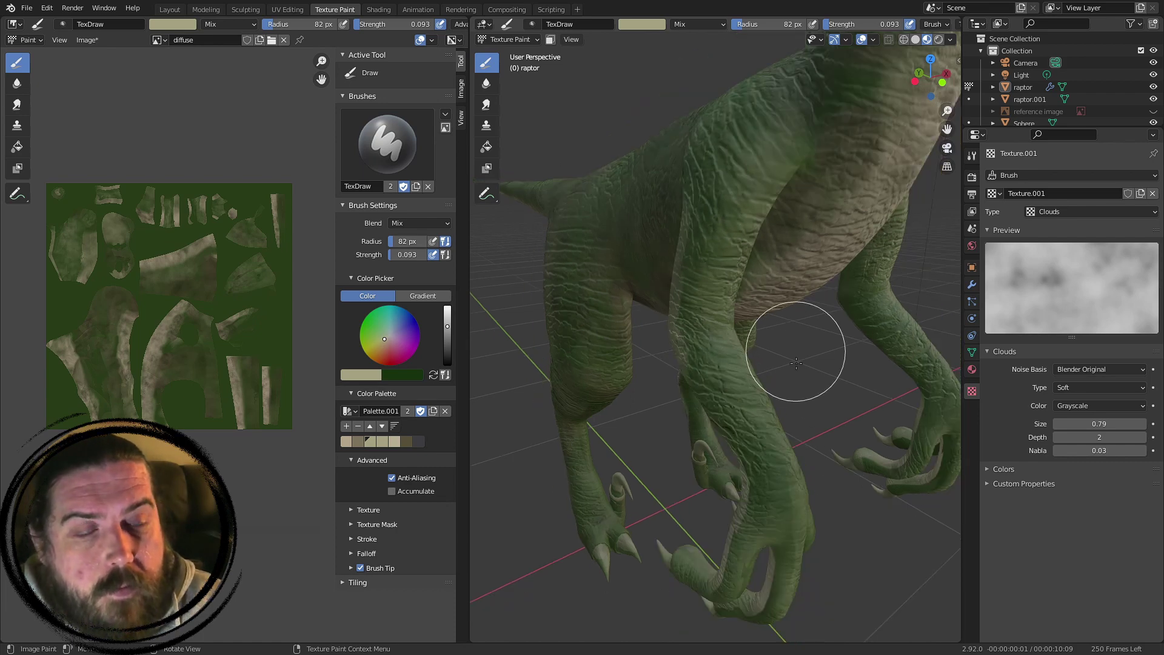
pyautogui.keyDown('shift'); pyautogui.moveTo(803, 508); pyautogui.dragTo(797, 388, button='middle'); pyautogui.keyUp('shift')
pyautogui.scroll(1, 801, 397)
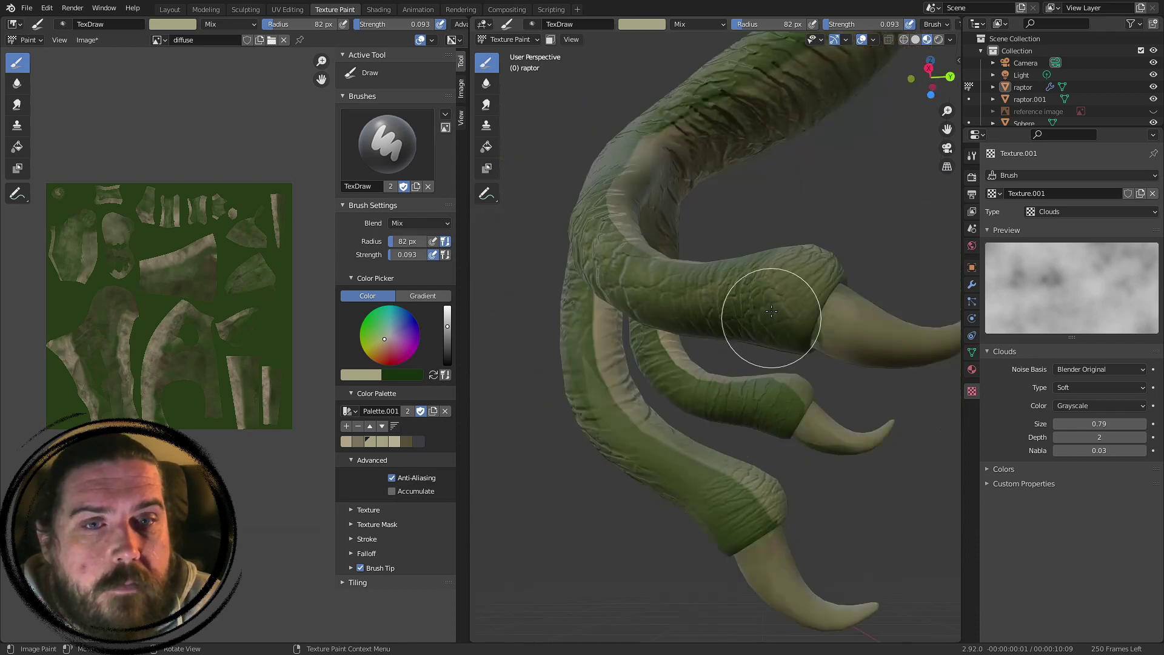
# - Save the painted diffuse texture image
pyautogui.moveTo(715, 316); pyautogui.dragTo(389, 276, button='middle')
pyautogui.scroll(-4, 767, 268)
pyautogui.moveTo(317, 276); pyautogui.dragTo(442, 290, button='middle')
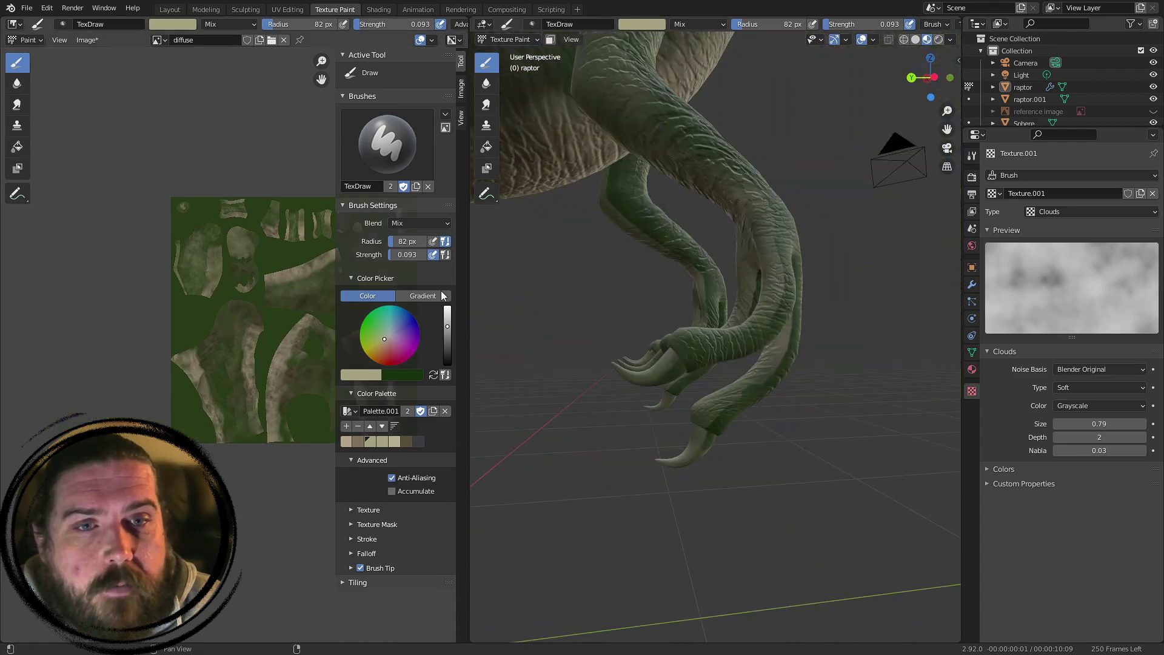
# - Continue the light beige variation on the back of the hand and along the individual fingers
pyautogui.moveTo(558, 291)
pyautogui.mouseDown(button='middle')
pyautogui.moveTo(723, 318)
pyautogui.moveTo(715, 332)
pyautogui.mouseUp(button='middle')
pyautogui.scroll(6, 723, 317)
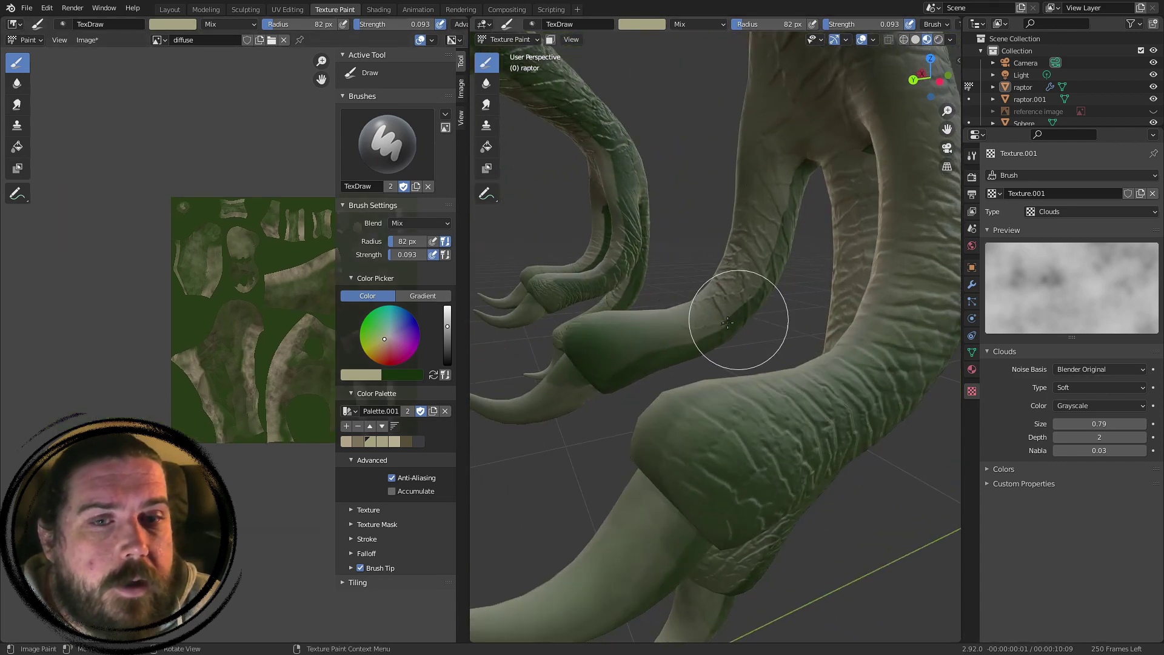
pyautogui.moveTo(662, 280); pyautogui.dragTo(688, 229, button='middle')
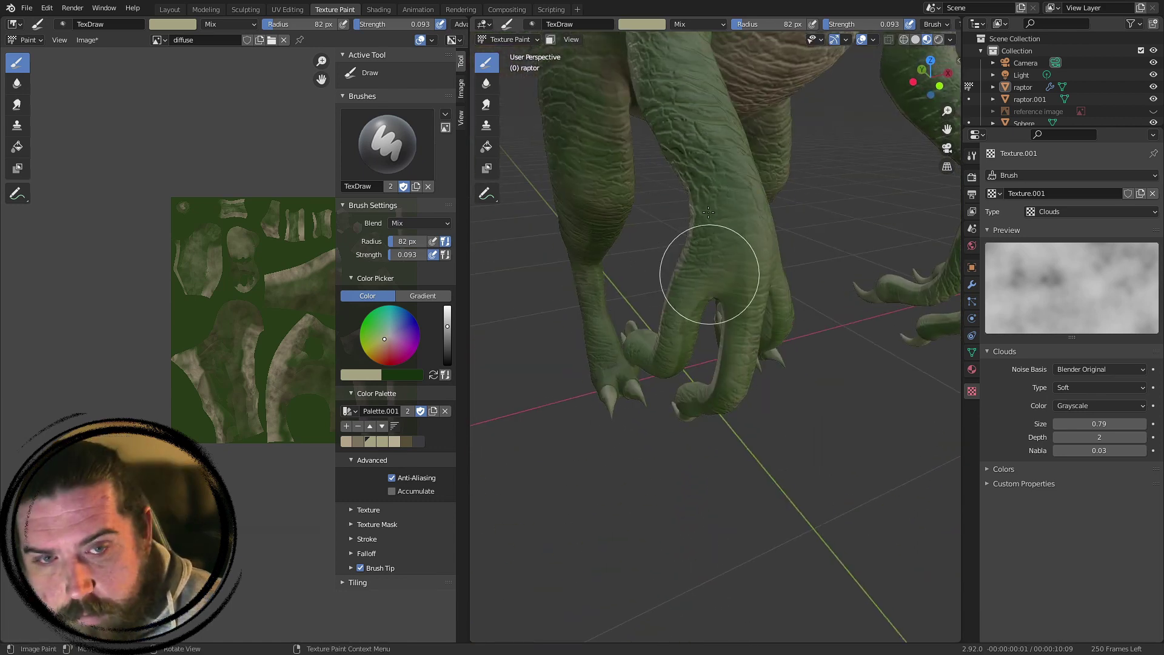
pyautogui.moveTo(747, 307); pyautogui.dragTo(610, 178, button='middle')
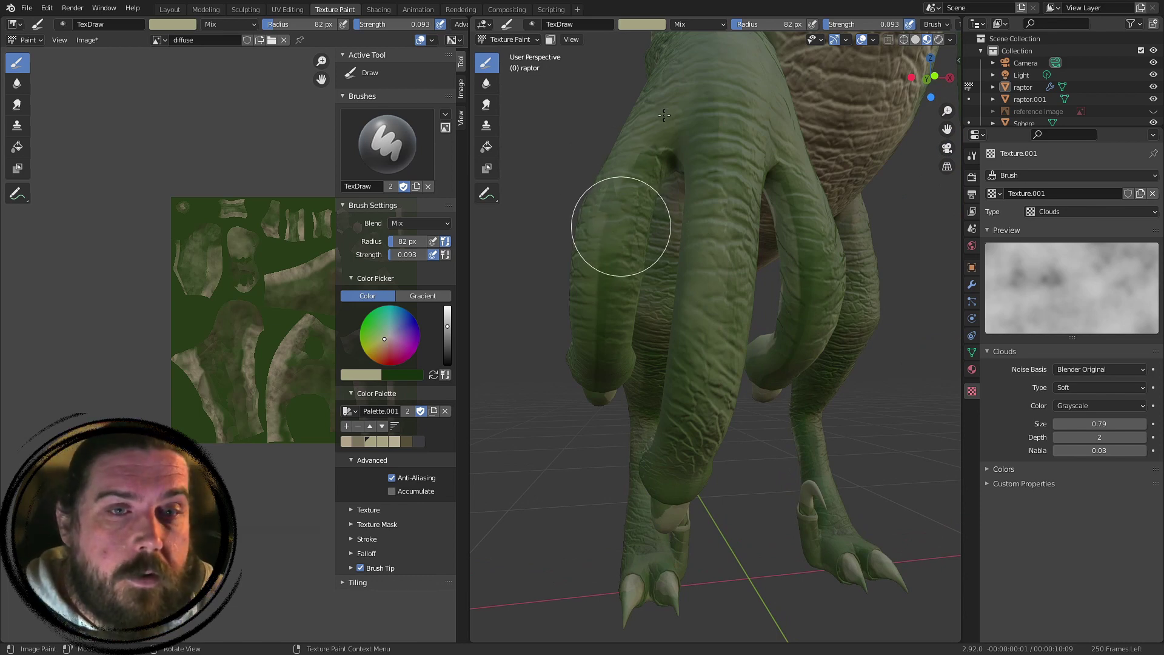
pyautogui.scroll(3, 718, 213)
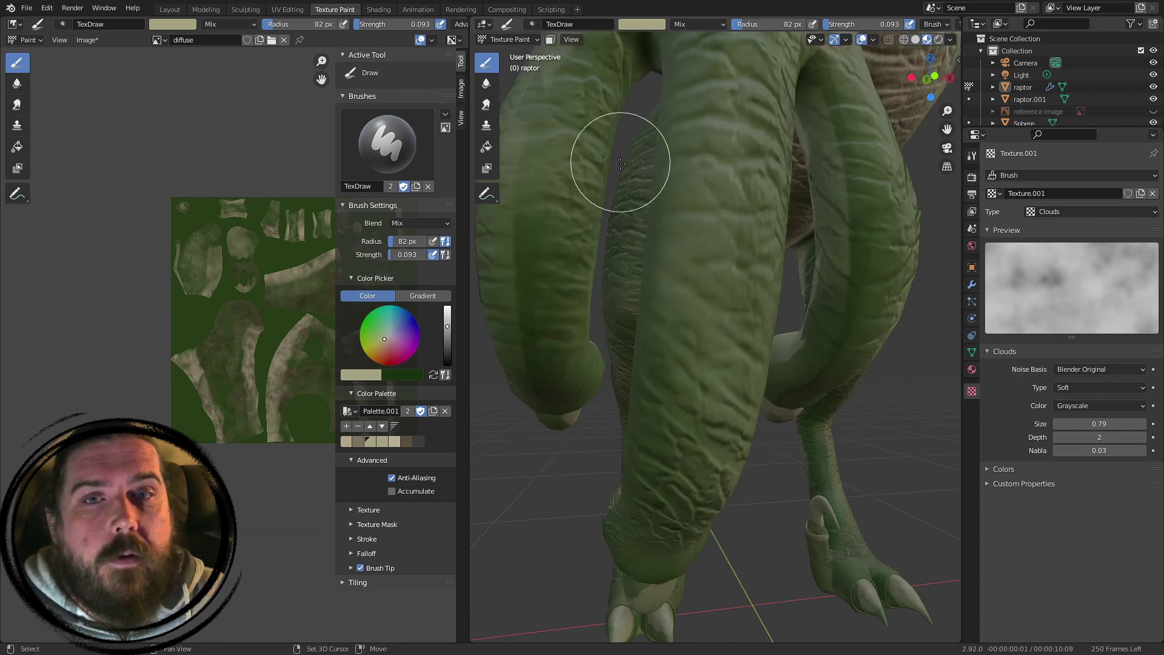
pyautogui.keyDown('shift'); pyautogui.moveTo(621, 161); pyautogui.dragTo(746, 347, button='middle'); pyautogui.keyUp('shift')
pyautogui.scroll(2, 719, 316)
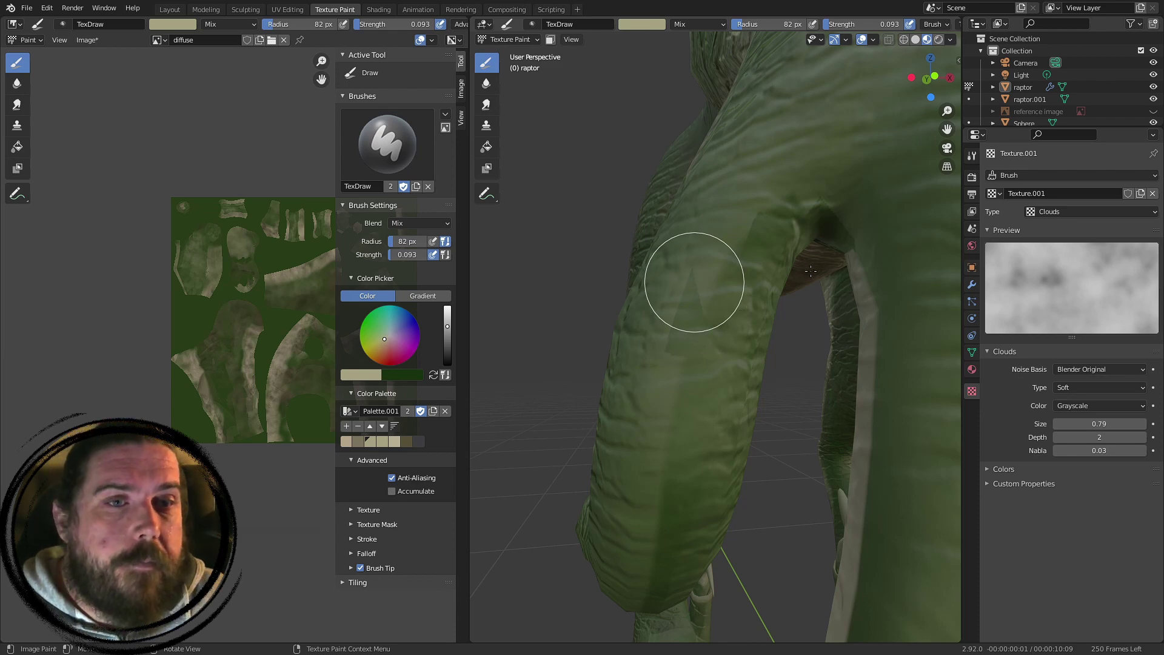
pyautogui.scroll(-6, 811, 271)
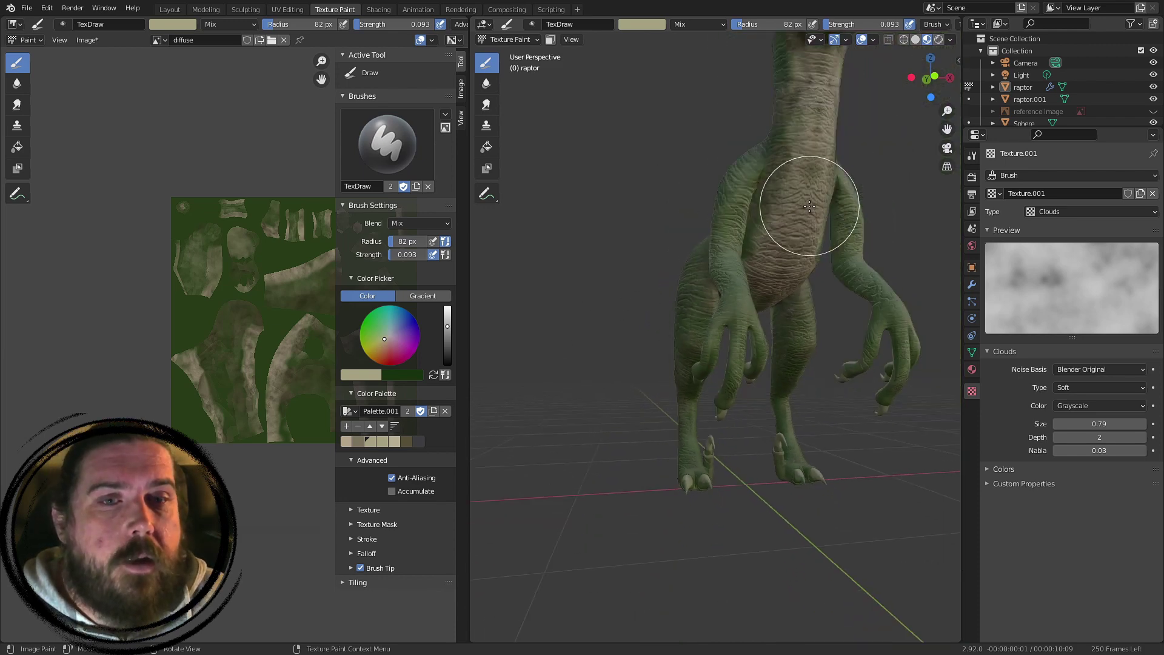
# - Paint light beige variation on the lower jaw, chin and corner of the mouth
pyautogui.scroll(-3, 810, 207)
pyautogui.keyDown('shift'); pyautogui.moveTo(810, 206); pyautogui.dragTo(743, 216, button='middle'); pyautogui.keyUp('shift')
pyautogui.scroll(3, 744, 361)
pyautogui.keyDown('shift'); pyautogui.moveTo(716, 261); pyautogui.dragTo(828, 203, button='middle'); pyautogui.keyUp('shift')
pyautogui.scroll(3, 841, 269)
pyautogui.moveTo(788, 58); pyautogui.dragTo(761, 127, button='middle')
pyautogui.keyDown('shift'); pyautogui.moveTo(743, 185); pyautogui.dragTo(708, 326, button='middle'); pyautogui.keyUp('shift')
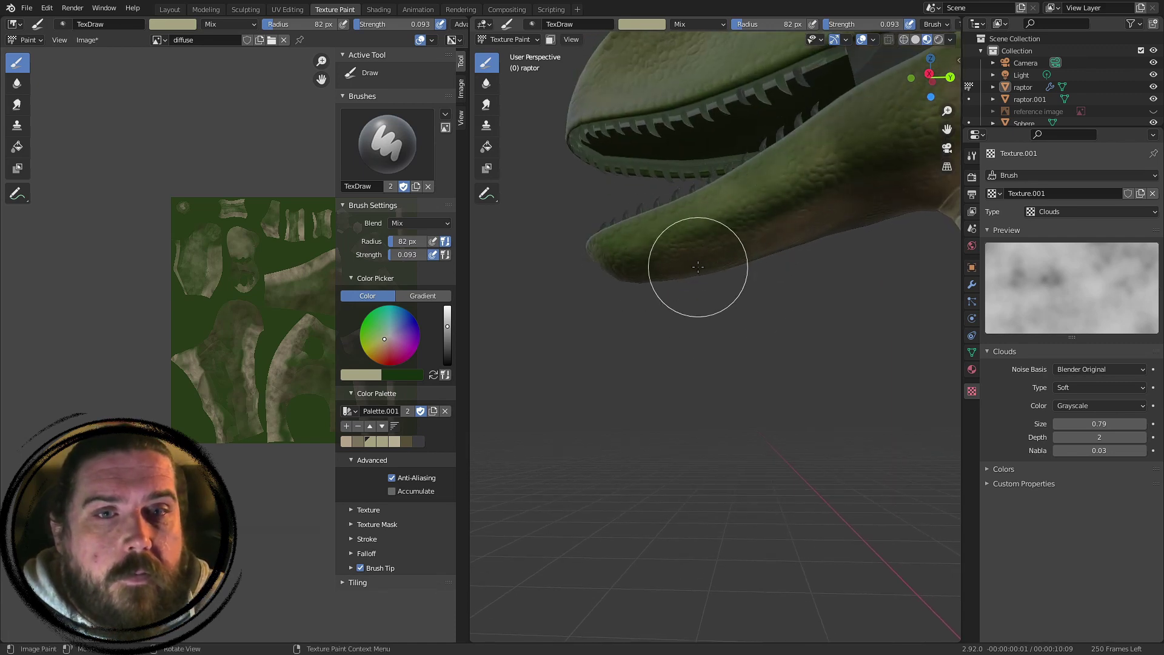
pyautogui.keyDown('shift'); pyautogui.moveTo(855, 165); pyautogui.dragTo(702, 359, button='middle'); pyautogui.keyUp('shift')
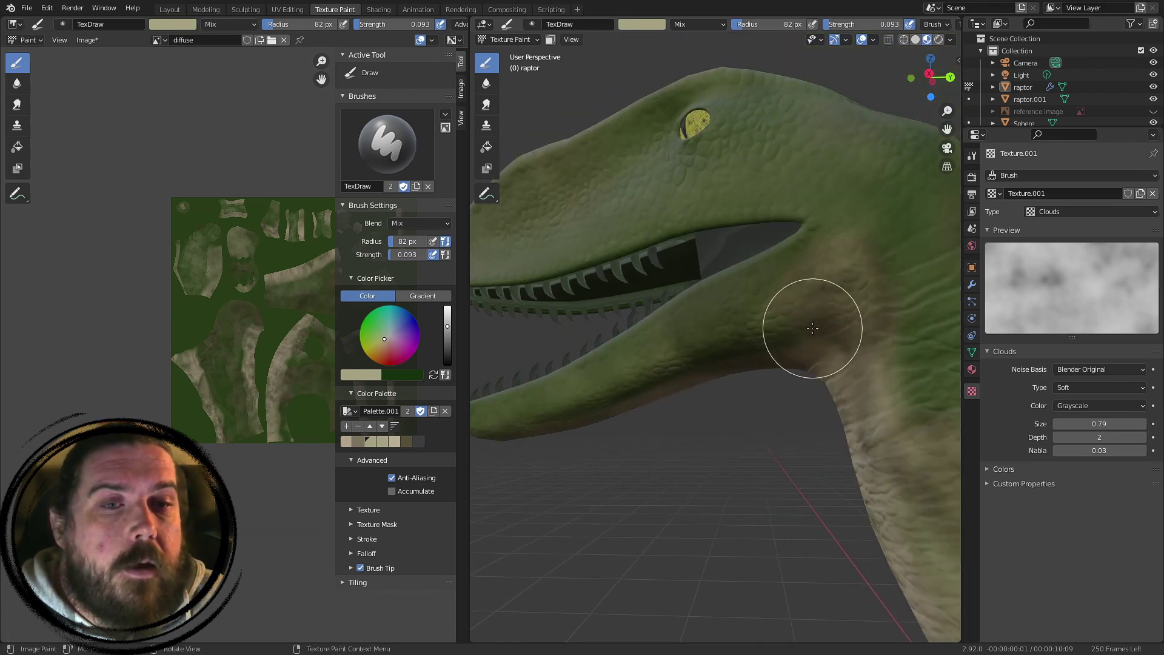
# - Brush light beige variation onto the side of the neck, the shoulder and the upper back
pyautogui.scroll(-2, 813, 328)
pyautogui.keyDown('shift'); pyautogui.moveTo(870, 375); pyautogui.dragTo(751, 418, button='middle'); pyautogui.keyUp('shift')
pyautogui.moveTo(827, 274); pyautogui.dragTo(769, 349, button='middle')
pyautogui.scroll(-4, 765, 271)
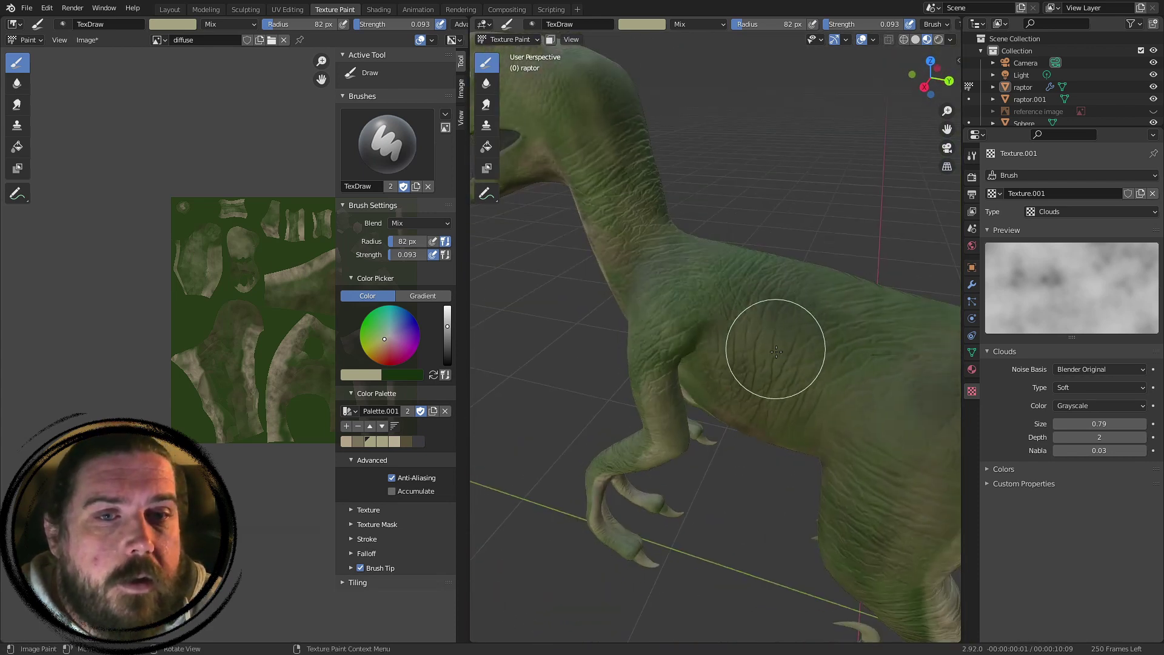
pyautogui.scroll(2, 769, 348)
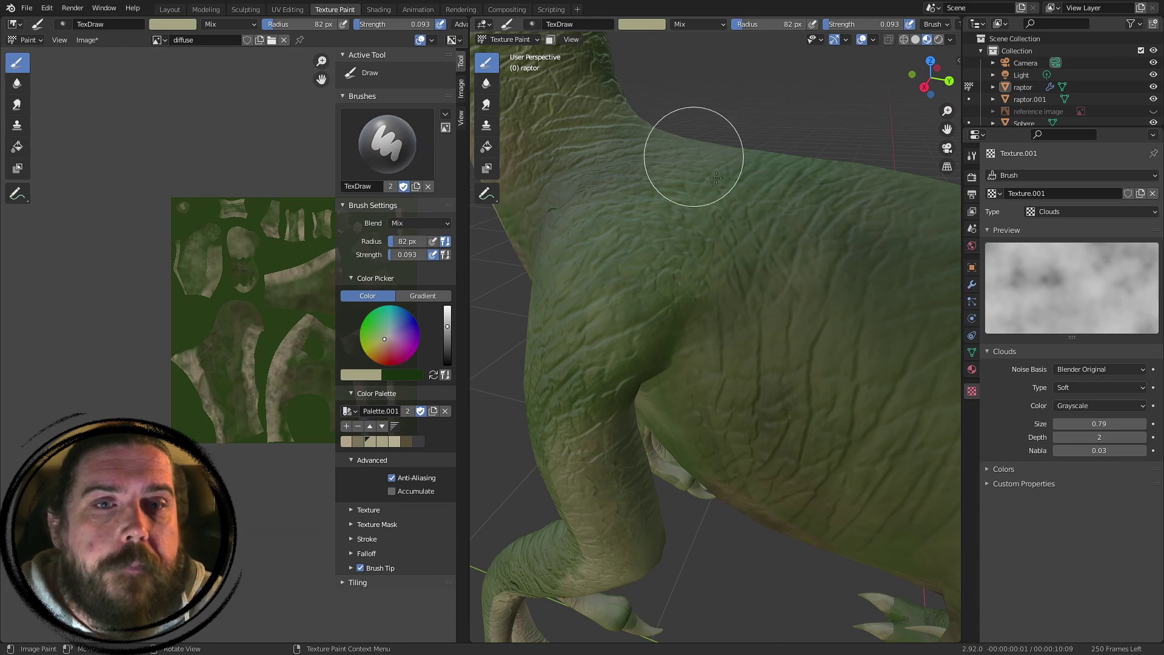
# - Examine the raptor's painted legs, feet, claws and whole body from several angles
pyautogui.scroll(-2, 830, 287)
pyautogui.moveTo(740, 267); pyautogui.dragTo(955, 364, button='middle')
pyautogui.moveTo(588, 291); pyautogui.dragTo(867, 242, button='middle')
pyautogui.scroll(3, 658, 278)
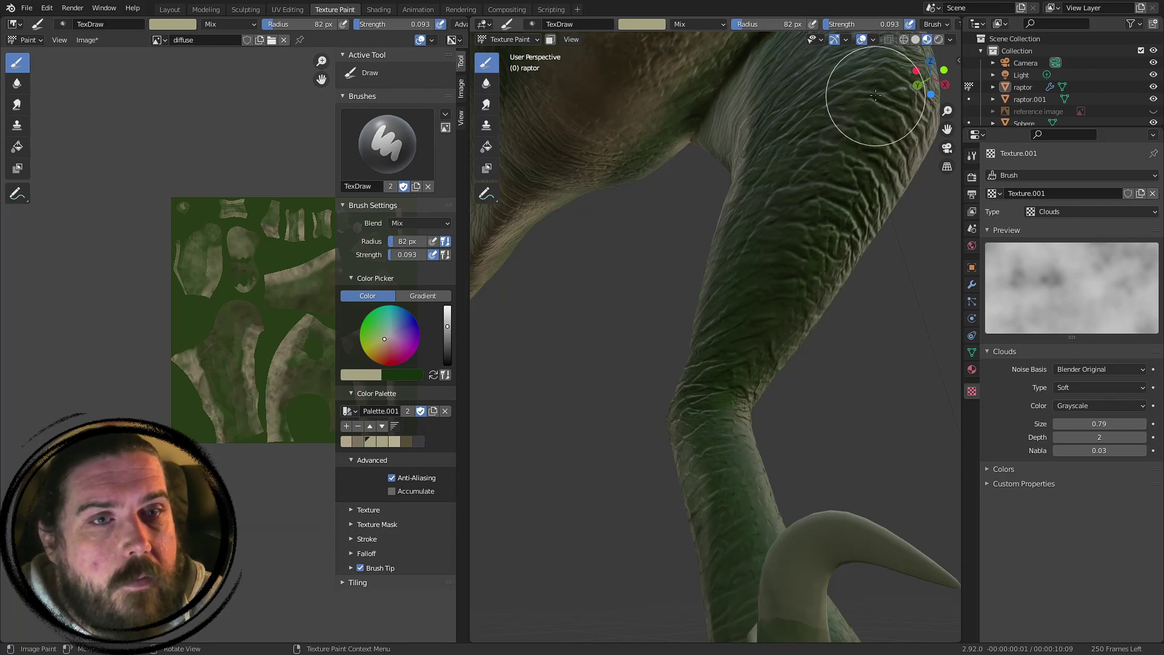
pyautogui.moveTo(743, 567); pyautogui.dragTo(782, 320, button='middle')
pyautogui.scroll(-5, 778, 285)
pyautogui.moveTo(777, 279); pyautogui.dragTo(728, 254, button='middle')
pyautogui.scroll(4, 696, 373)
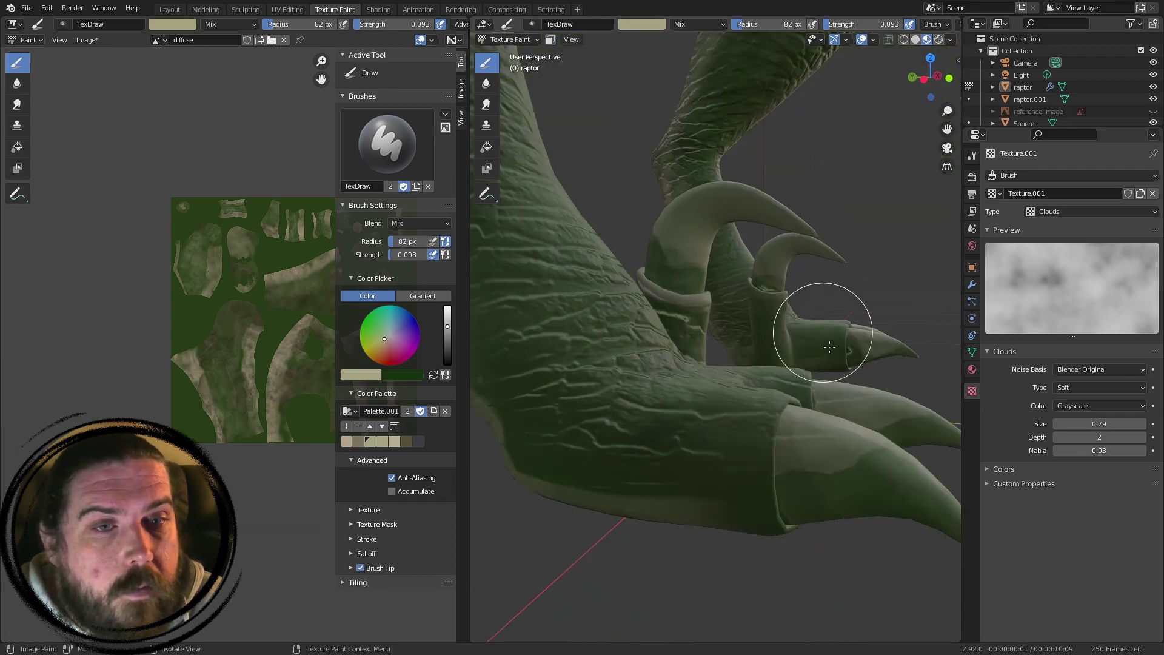
pyautogui.scroll(-4, 830, 346)
pyautogui.moveTo(829, 346); pyautogui.dragTo(764, 293, button='middle')
pyautogui.scroll(-3, 736, 345)
pyautogui.scroll(-3, 743, 312)
pyautogui.moveTo(807, 233); pyautogui.dragTo(650, 283, button='middle')
pyautogui.scroll(3, 617, 269)
pyautogui.scroll(4, 745, 334)
pyautogui.scroll(-5, 667, 304)
pyautogui.moveTo(741, 377)
pyautogui.mouseDown(button='middle')
pyautogui.moveTo(797, 324)
pyautogui.moveTo(754, 373)
pyautogui.moveTo(746, 356)
pyautogui.mouseUp(button='middle')
# - Brighten the brush colour to a pale cream yellow at full brightness
pyautogui.moveTo(169, 316); pyautogui.dragTo(62, 310, button='middle')
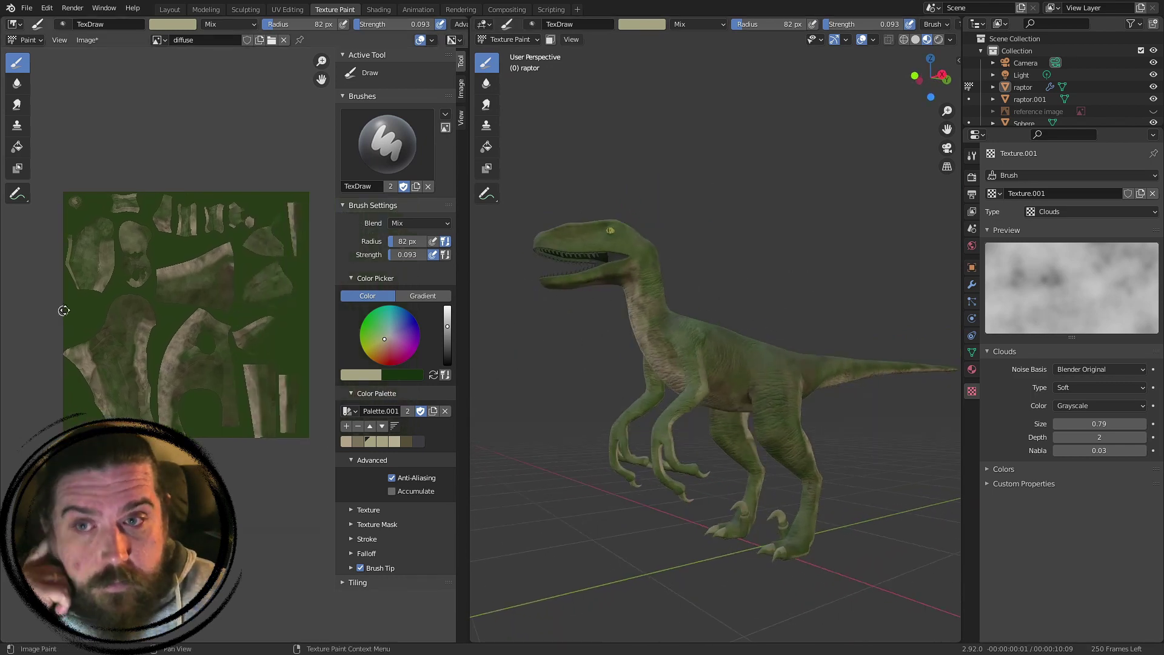
pyautogui.scroll(3, 114, 274)
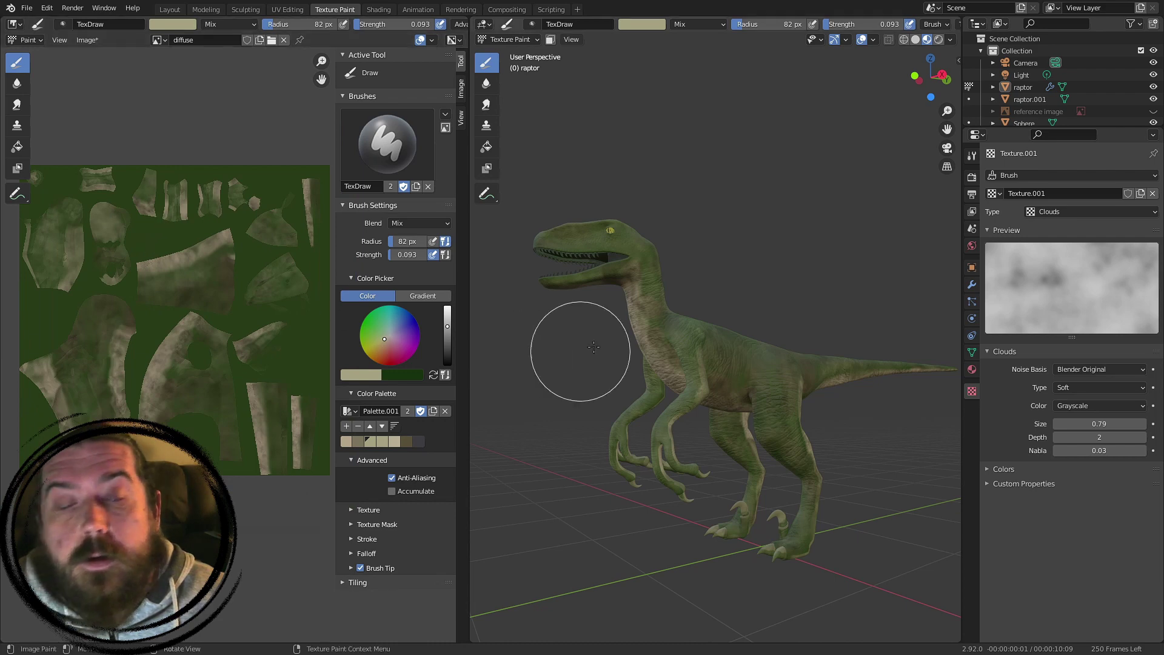
pyautogui.moveTo(198, 259); pyautogui.dragTo(216, 273, button='middle')
pyautogui.scroll(3, 216, 273)
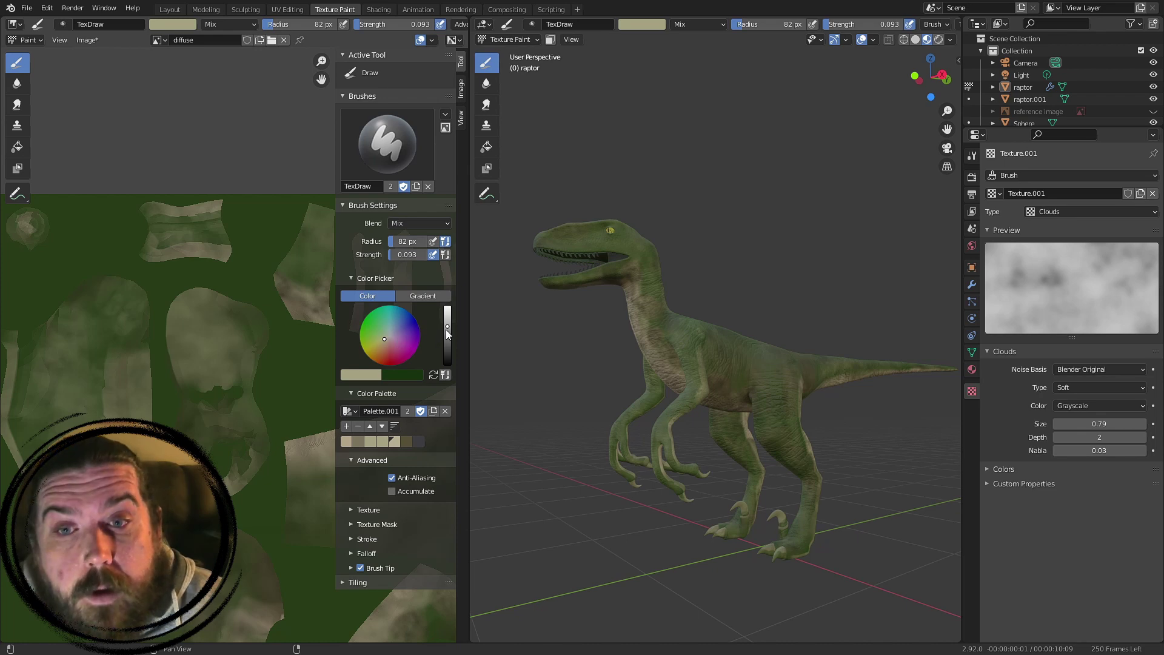
pyautogui.moveTo(447, 330); pyautogui.dragTo(451, 306)
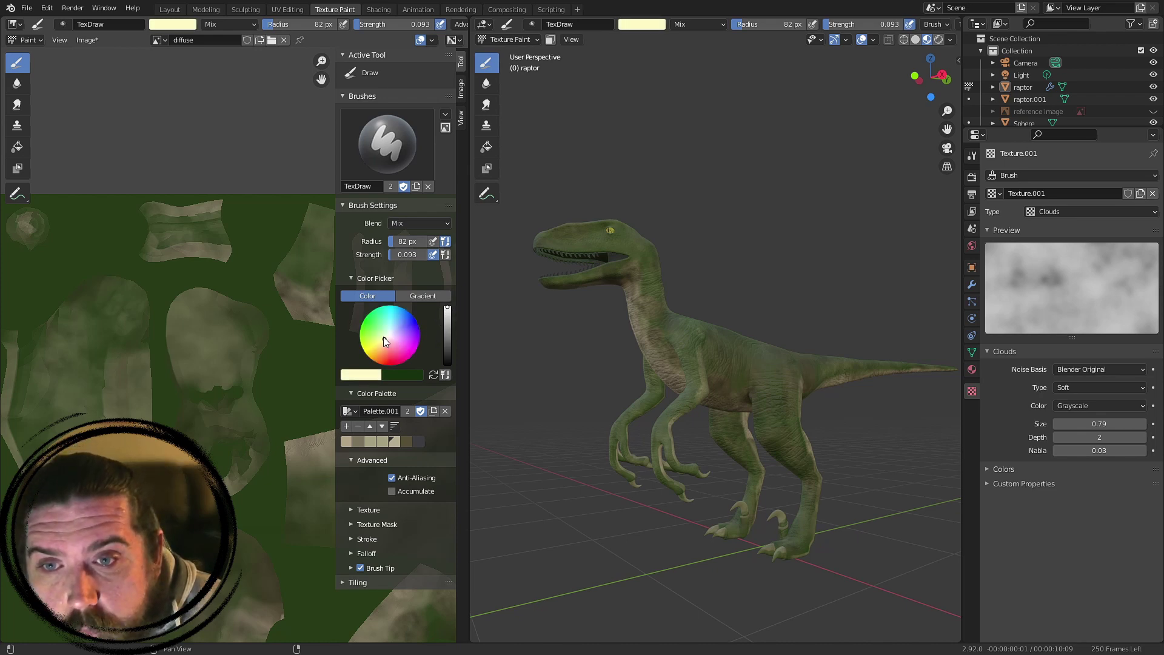
pyautogui.moveTo(383, 340); pyautogui.dragTo(387, 339)
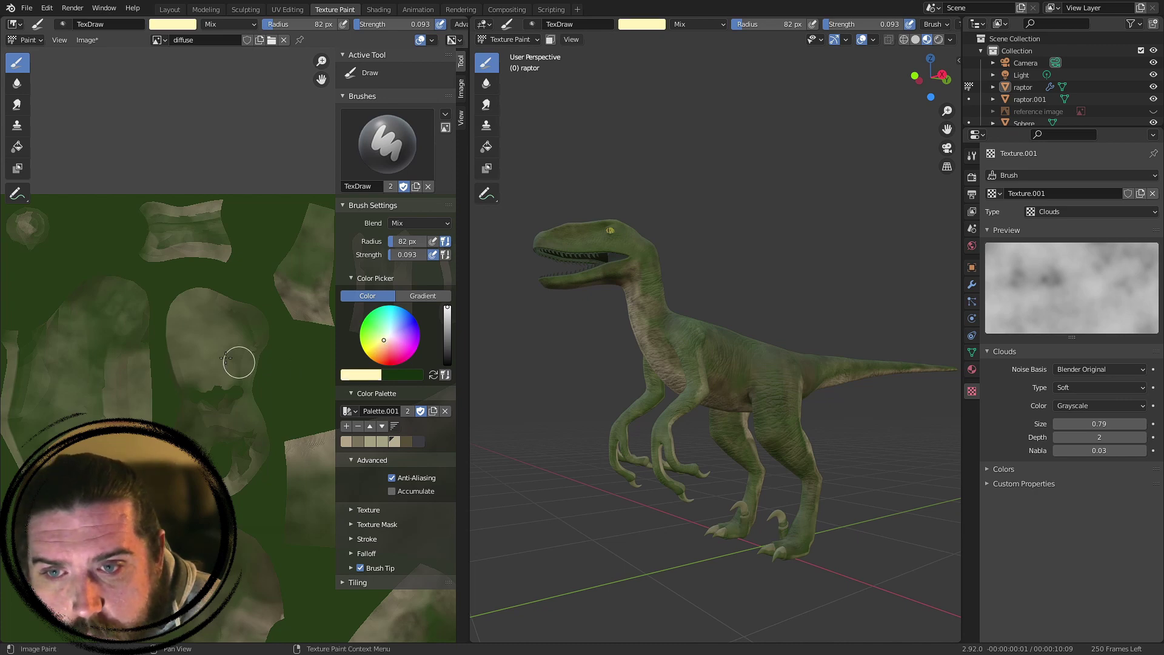
# - Set the brush strength to 1.000 and paint cream over the claw island in the upper-left corner of the diffuse texture
pyautogui.moveTo(149, 251); pyautogui.dragTo(321, 325, button='middle')
pyautogui.scroll(3, 234, 290)
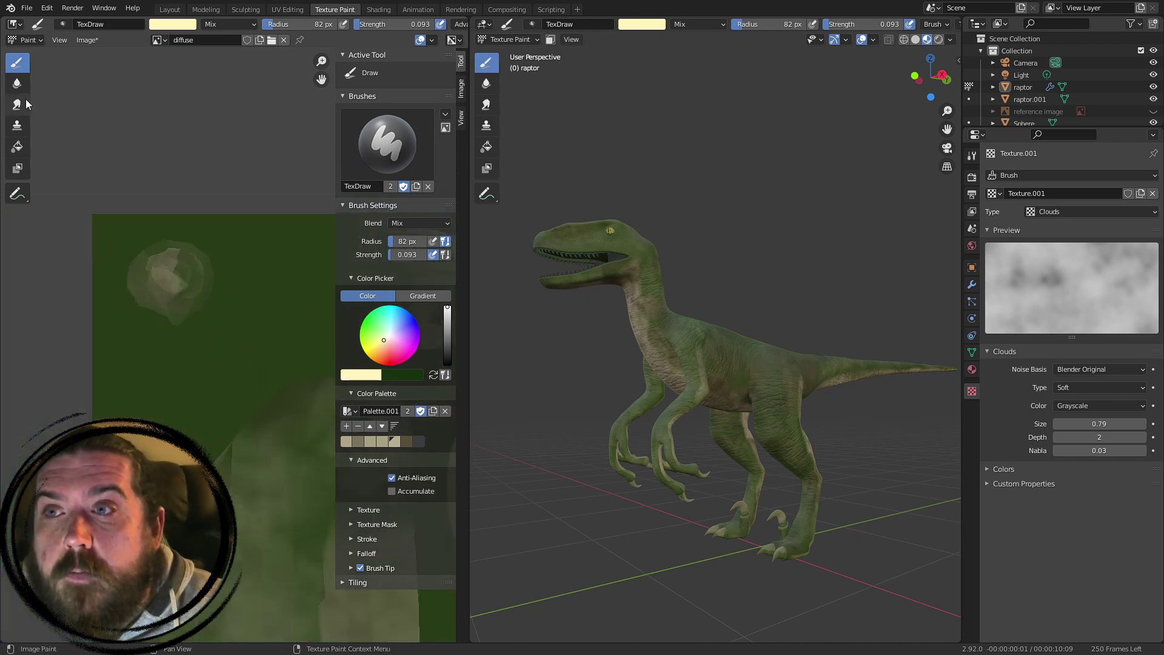
pyautogui.moveTo(353, 28); pyautogui.dragTo(422, 24)
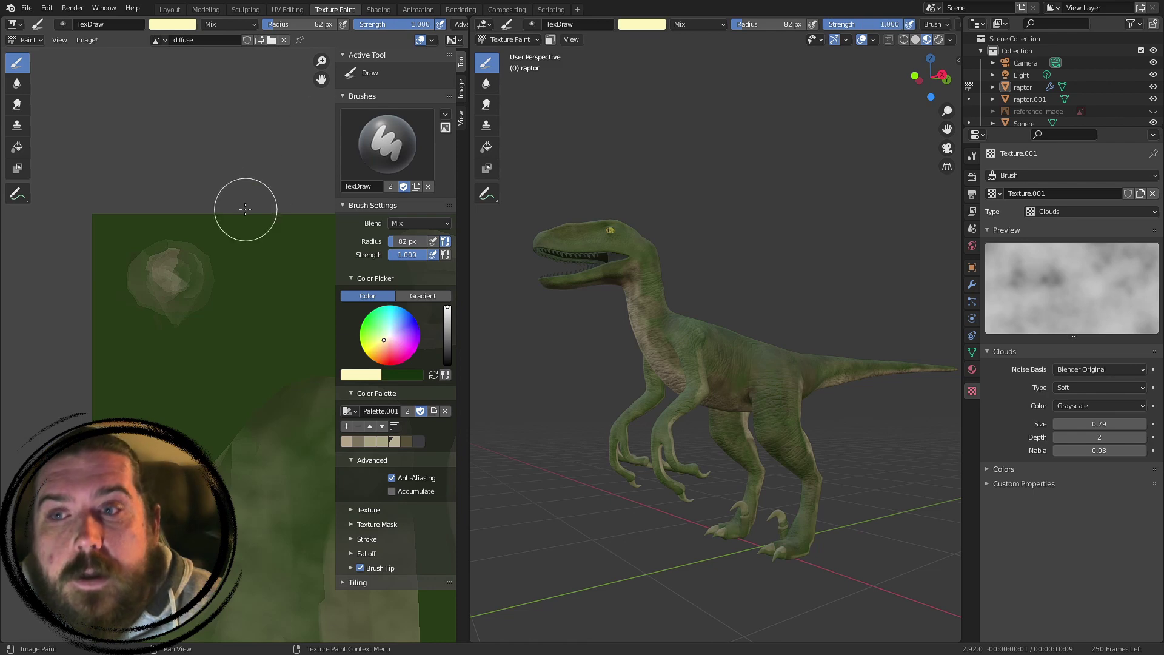
pyautogui.moveTo(190, 265)
pyautogui.mouseDown()
pyautogui.moveTo(176, 254)
pyautogui.moveTo(166, 270)
pyautogui.moveTo(176, 257)
pyautogui.moveTo(182, 276)
pyautogui.mouseUp()
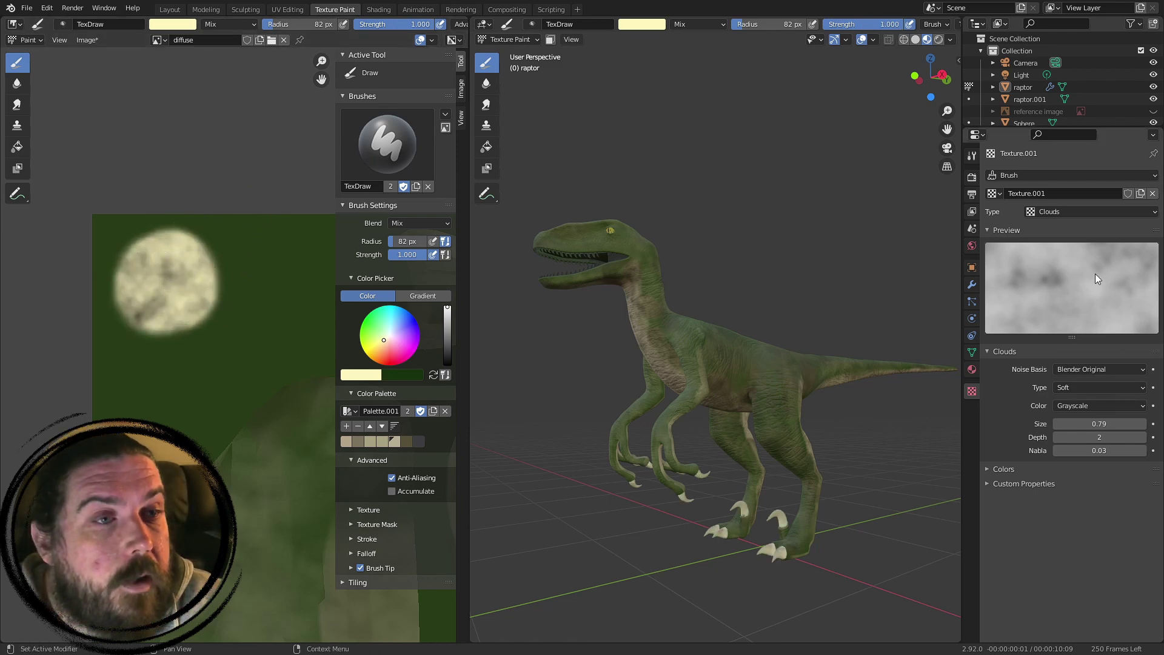
# - Remove the clouds texture from the brush and repaint the claw island in solid cream
pyautogui.click(1152, 194)
pyautogui.moveTo(213, 286)
pyautogui.mouseDown()
pyautogui.moveTo(164, 260)
pyautogui.moveTo(179, 287)
pyautogui.moveTo(143, 267)
pyautogui.moveTo(147, 299)
pyautogui.mouseUp()
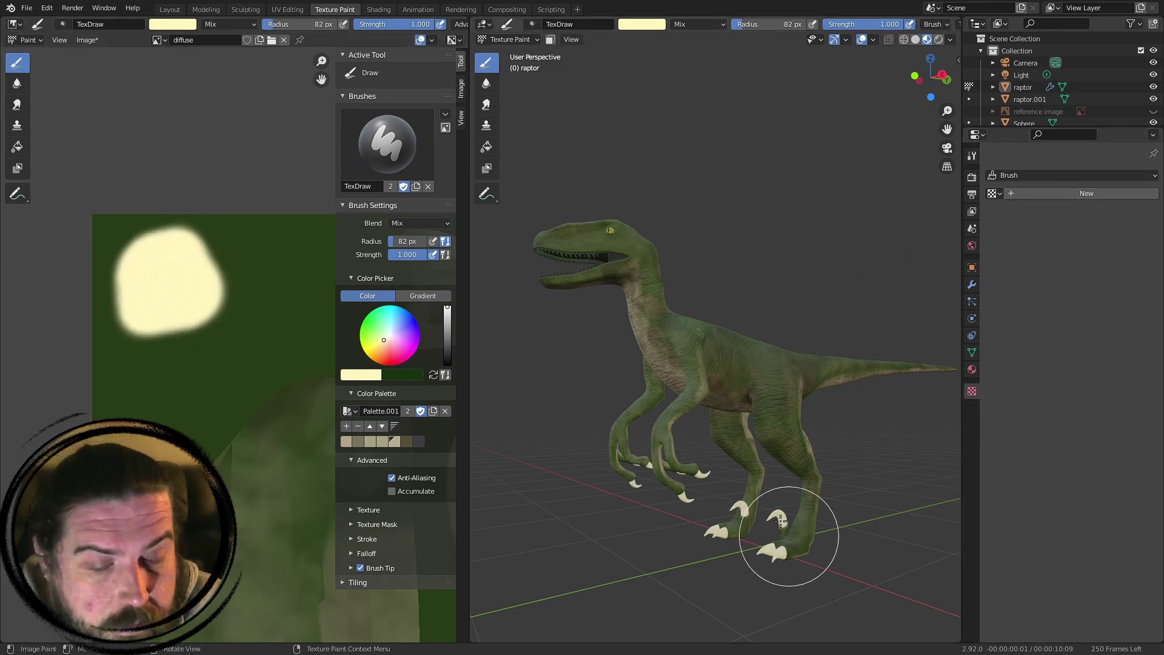
pyautogui.scroll(8, 782, 520)
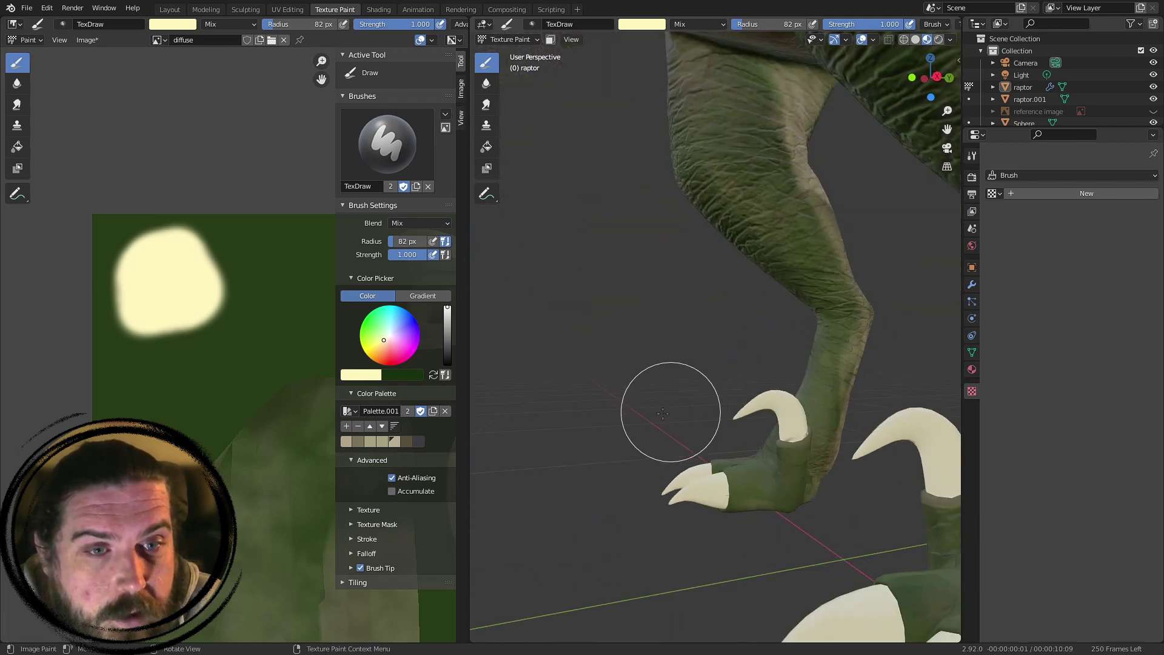
pyautogui.scroll(-8, 754, 455)
# - Paint a solid cream patch in the empty green area beside the claw island and check the raptor's teeth
pyautogui.moveTo(260, 299); pyautogui.dragTo(215, 372, button='middle')
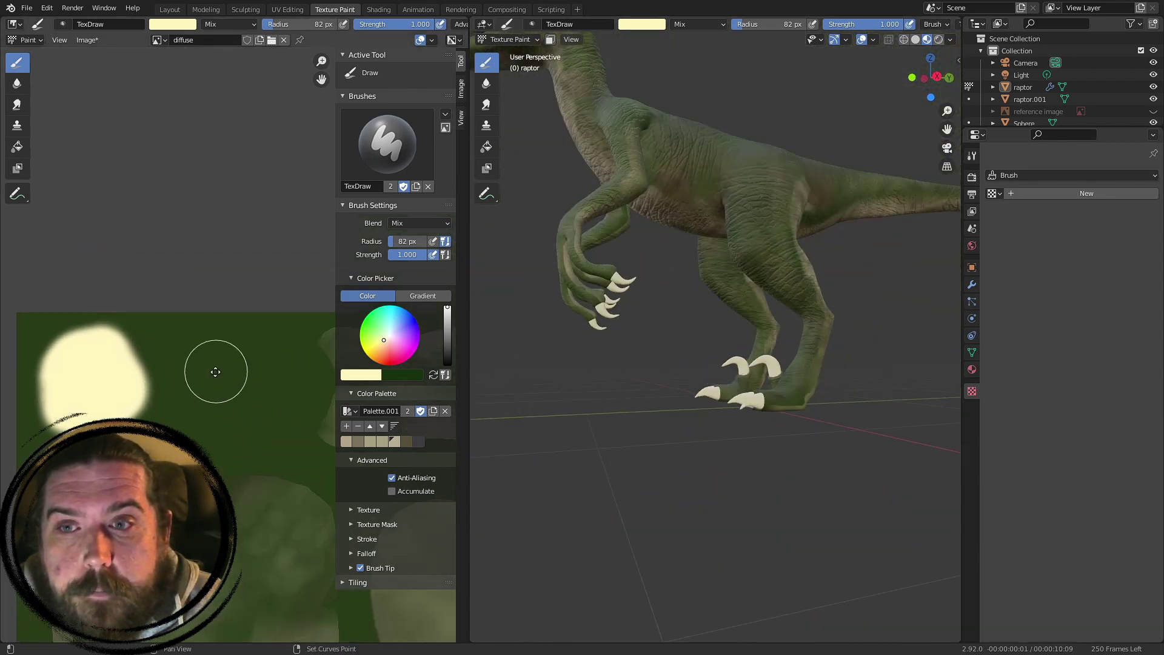
pyautogui.moveTo(215, 372)
pyautogui.mouseDown()
pyautogui.moveTo(182, 340)
pyautogui.moveTo(206, 366)
pyautogui.moveTo(267, 330)
pyautogui.mouseUp()
pyautogui.scroll(-5, 664, 243)
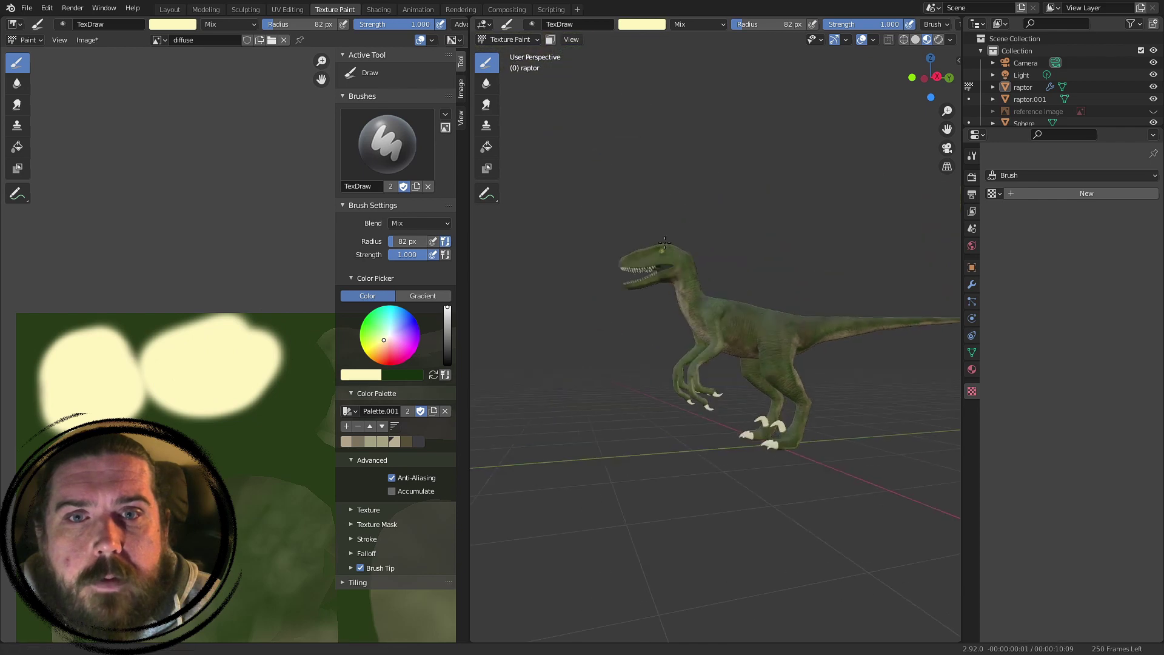
pyautogui.scroll(10, 665, 243)
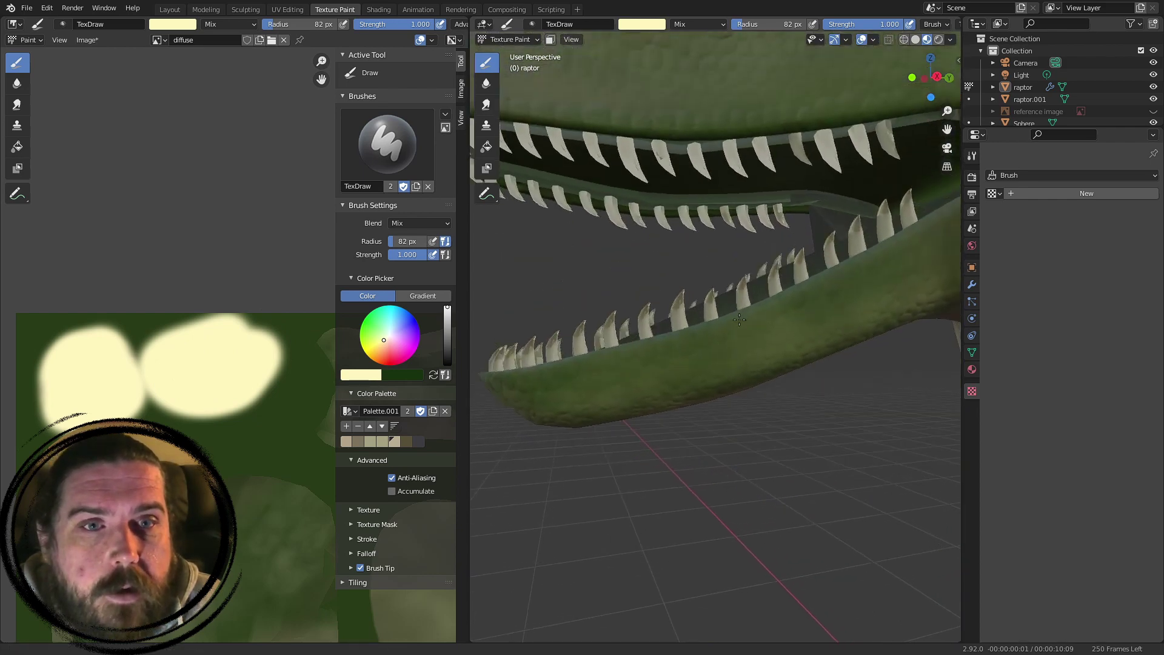
pyautogui.keyDown('shift'); pyautogui.moveTo(740, 319); pyautogui.dragTo(728, 366, button='middle'); pyautogui.keyUp('shift')
pyautogui.moveTo(260, 347)
pyautogui.mouseDown()
pyautogui.moveTo(182, 361)
pyautogui.moveTo(264, 390)
pyautogui.mouseUp()
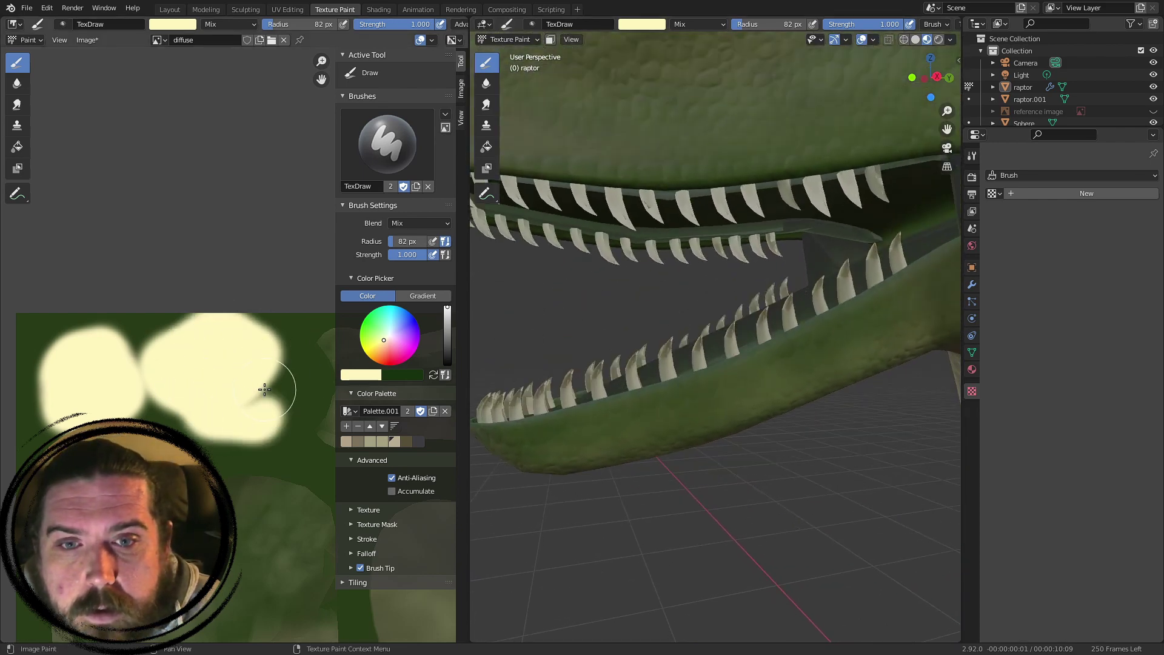
pyautogui.moveTo(292, 338)
pyautogui.mouseDown()
pyautogui.moveTo(268, 376)
pyautogui.moveTo(176, 400)
pyautogui.mouseUp()
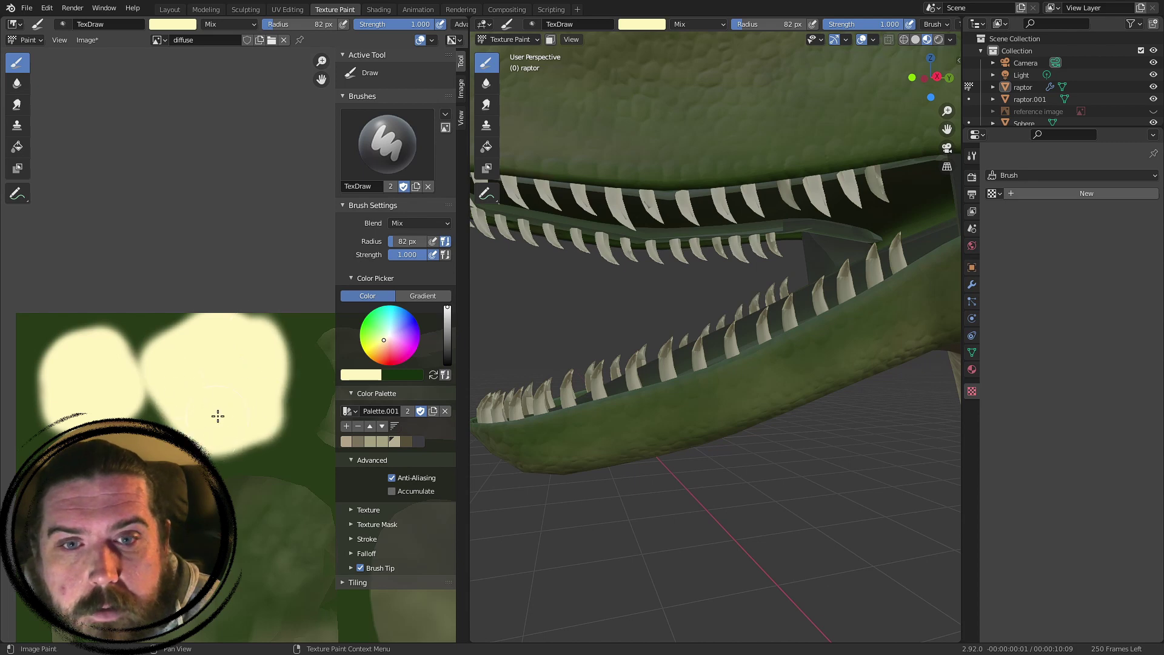
pyautogui.moveTo(667, 364); pyautogui.dragTo(697, 401, button='middle')
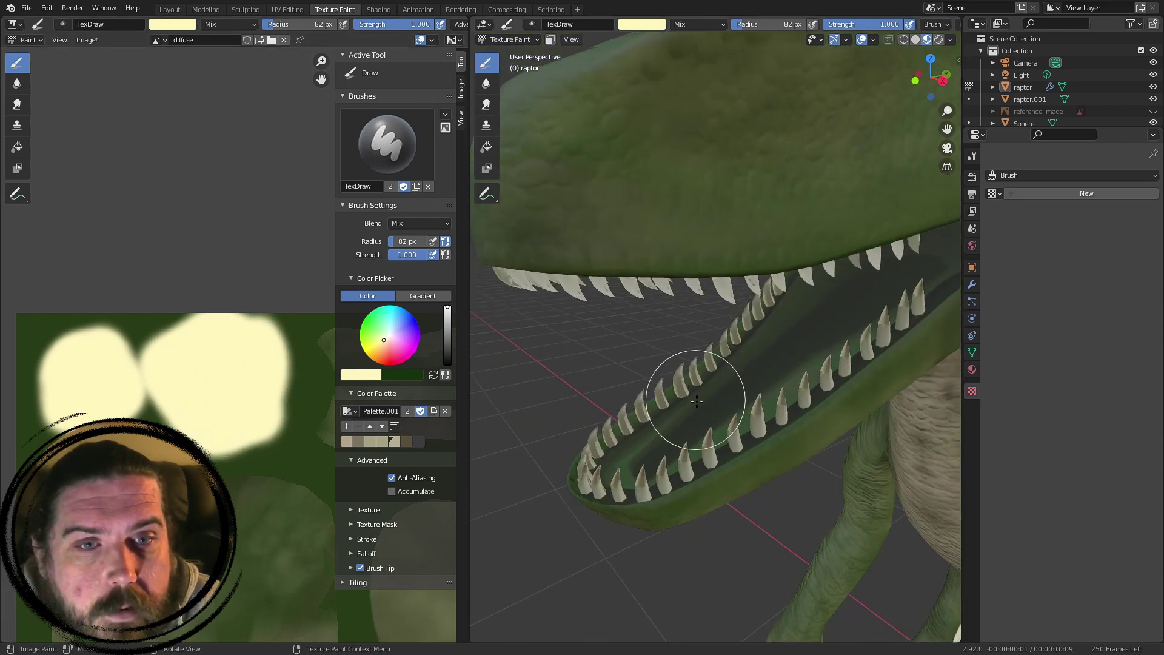
pyautogui.scroll(-6, 697, 401)
pyautogui.scroll(-4, 261, 449)
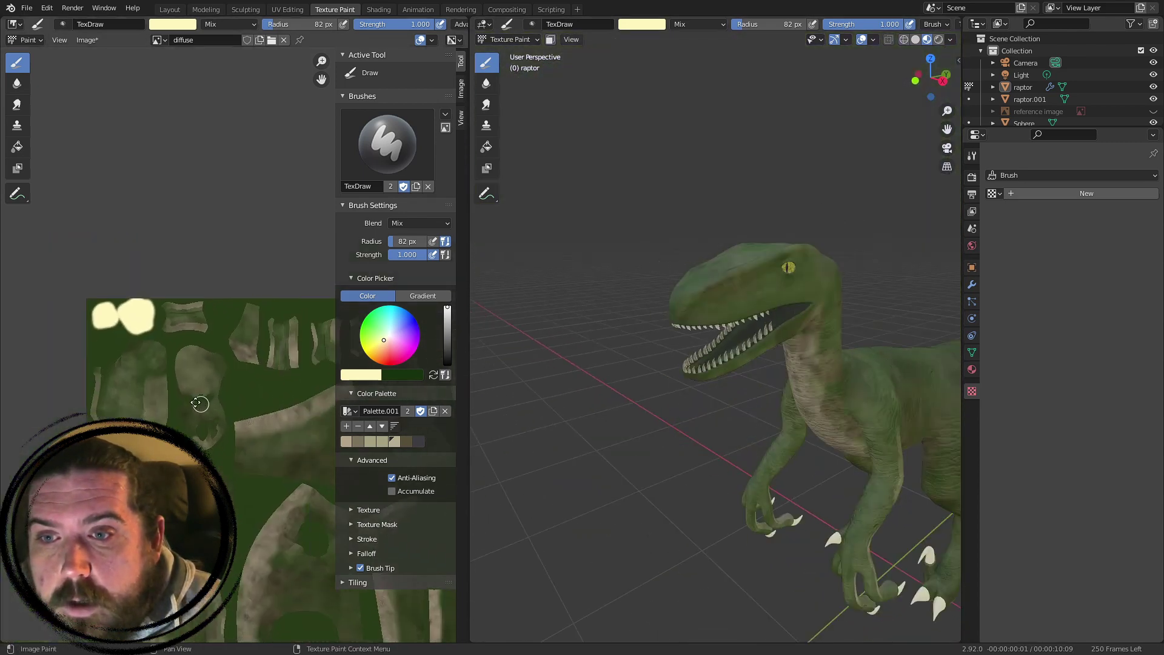
# - Dab cream paint directly on the model inside the raptor's open mouth to locate that area in the diffuse texture
pyautogui.moveTo(200, 404); pyautogui.dragTo(19, 319, button='middle')
pyautogui.moveTo(165, 408); pyautogui.dragTo(329, 442, button='middle')
pyautogui.moveTo(256, 351); pyautogui.dragTo(179, 327, button='middle')
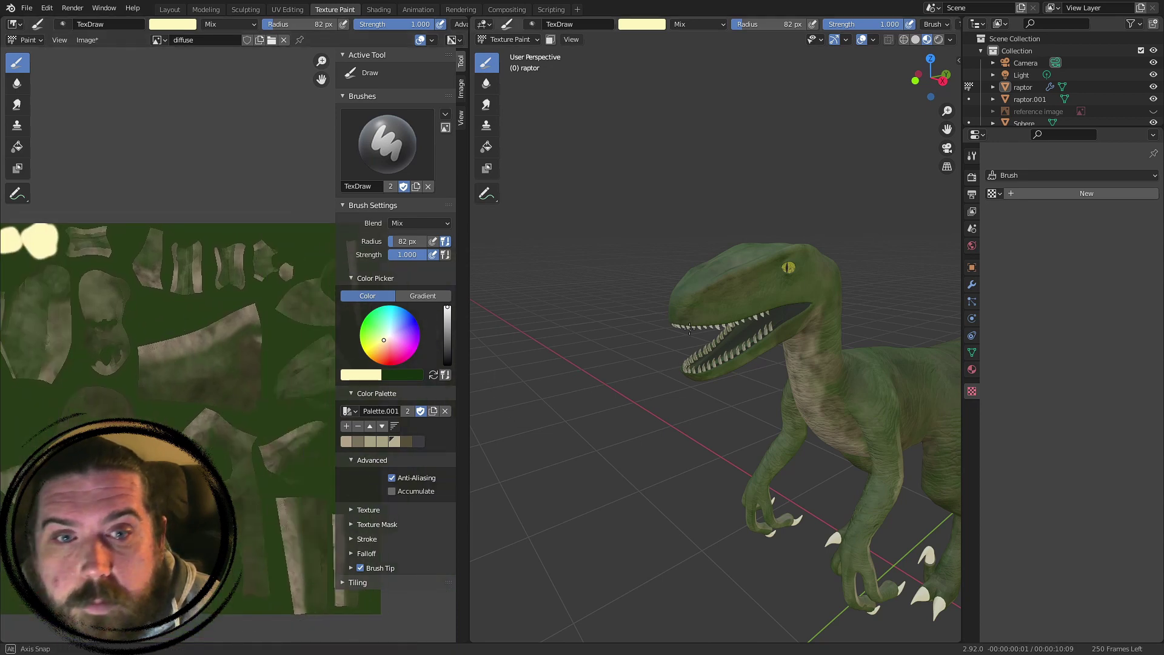
pyautogui.moveTo(797, 369); pyautogui.dragTo(714, 342, button='middle')
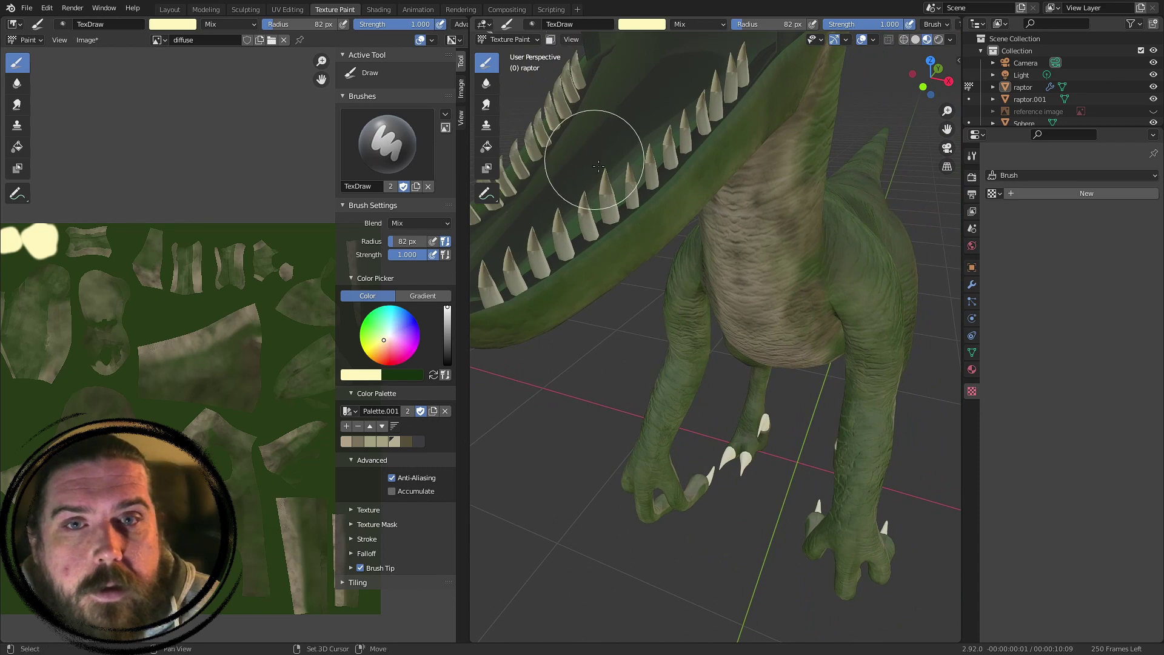
pyautogui.keyDown('shift'); pyautogui.moveTo(595, 160); pyautogui.dragTo(666, 234, button='middle'); pyautogui.keyUp('shift')
pyautogui.scroll(2, 667, 276)
pyautogui.scroll(2, 694, 234)
pyautogui.moveTo(664, 130); pyautogui.dragTo(660, 133)
pyautogui.moveTo(660, 200); pyautogui.dragTo(732, 202, button='middle')
pyautogui.scroll(-5, 731, 201)
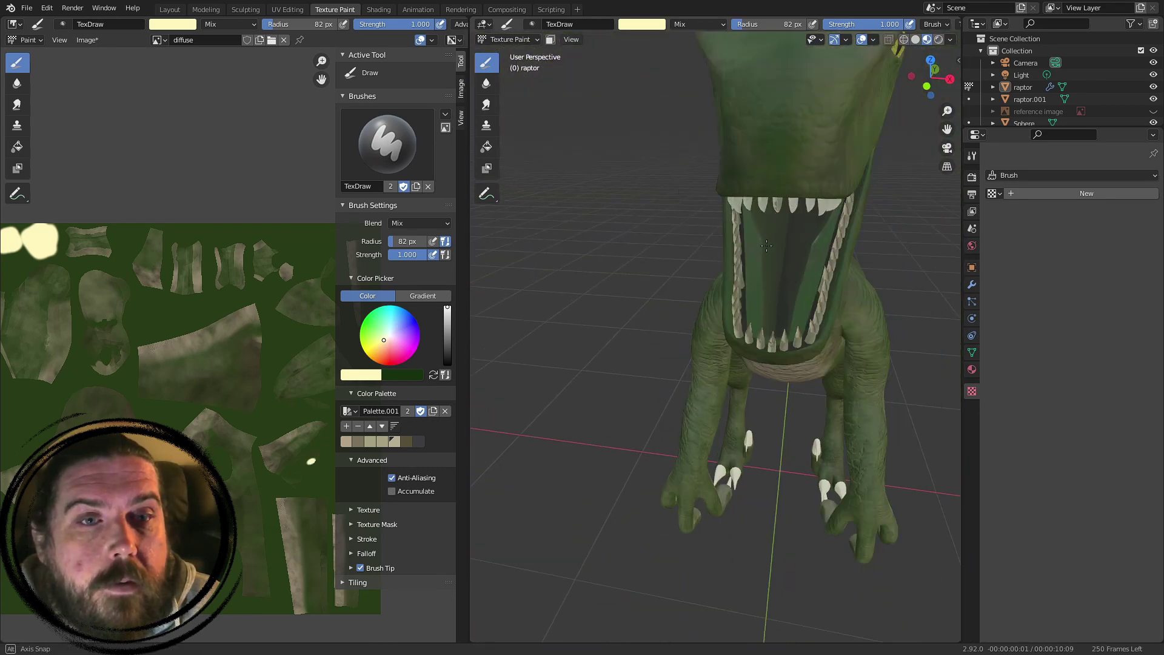
pyautogui.scroll(3, 800, 229)
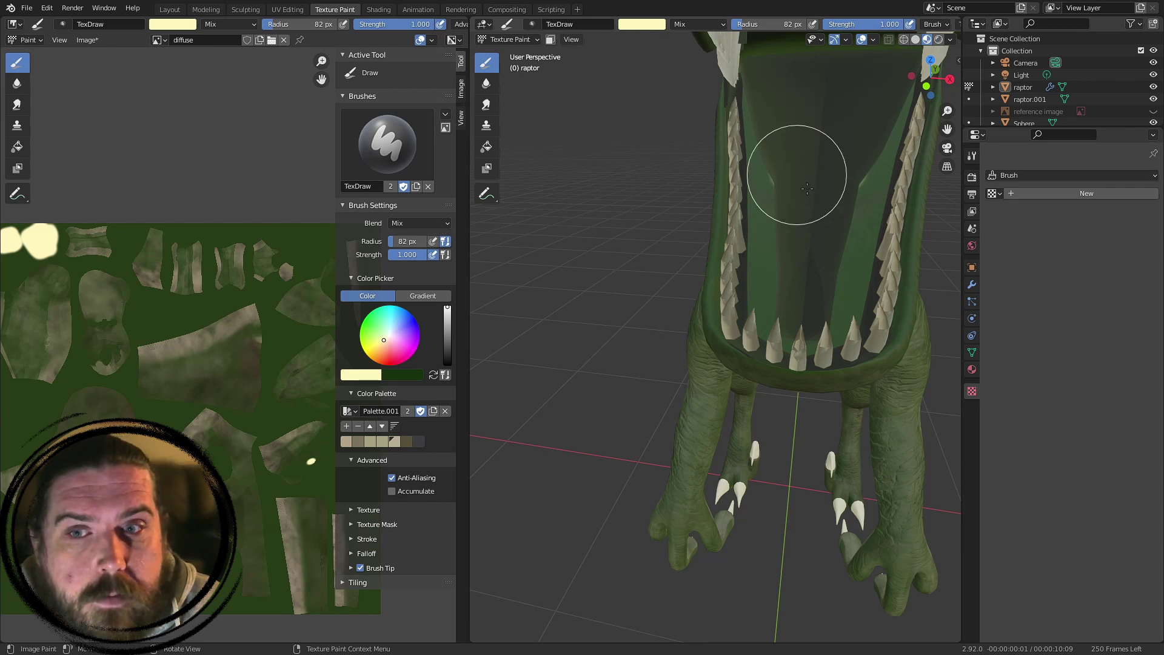
pyautogui.moveTo(805, 172); pyautogui.dragTo(809, 170)
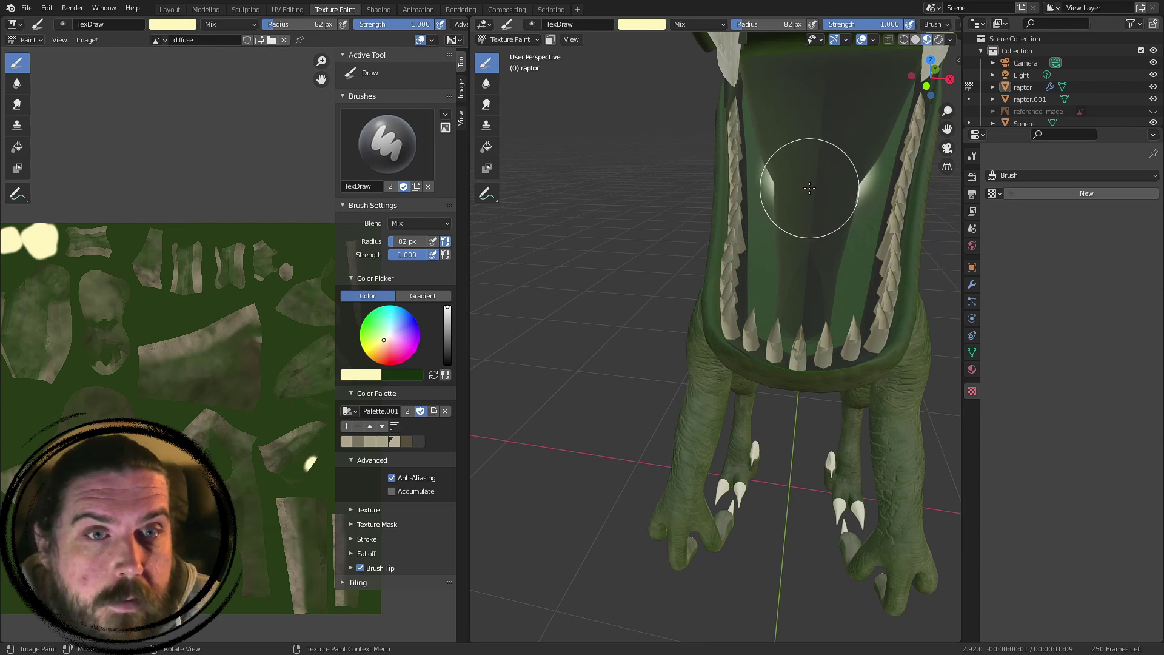
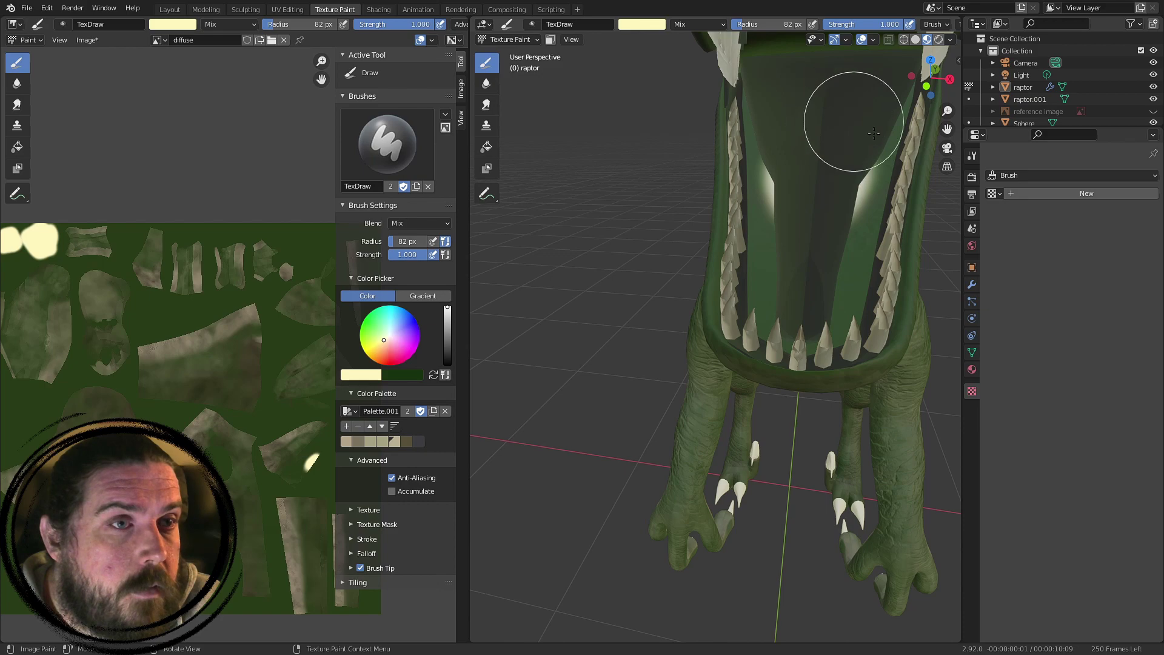
# - Paint a short horizontal cream stroke at the diffuse texture's right edge and undo the vertical stroke below it
pyautogui.moveTo(845, 254); pyautogui.dragTo(780, 253, button='middle')
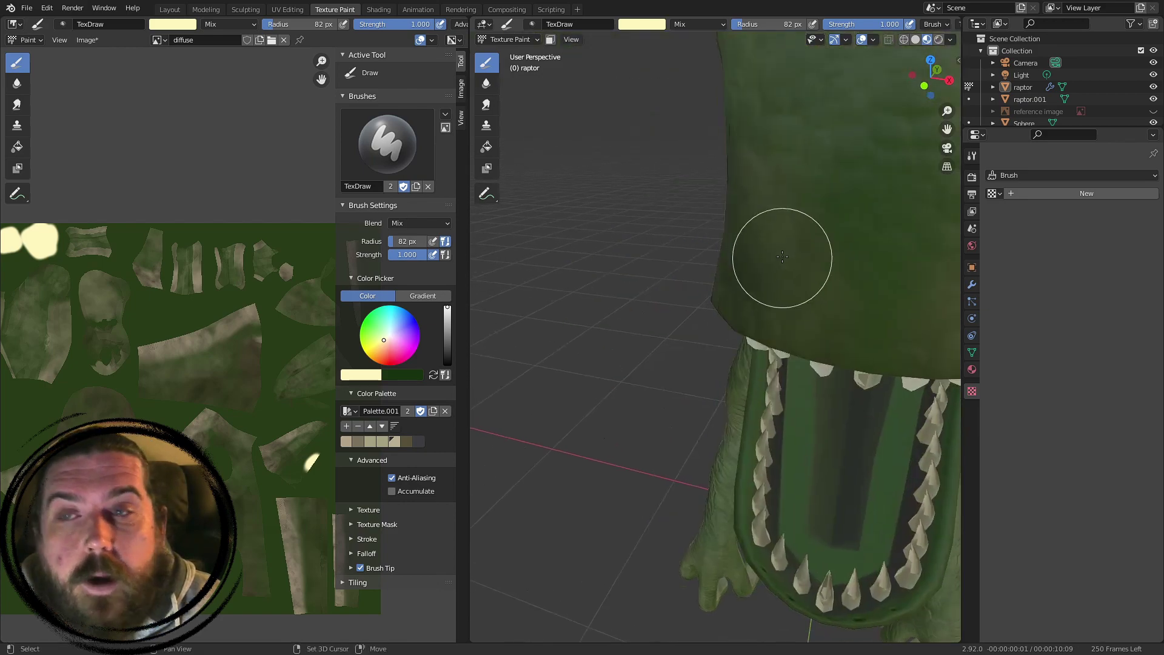
pyautogui.moveTo(916, 288); pyautogui.dragTo(606, 340, button='middle')
pyautogui.moveTo(268, 398); pyautogui.dragTo(178, 350, button='middle')
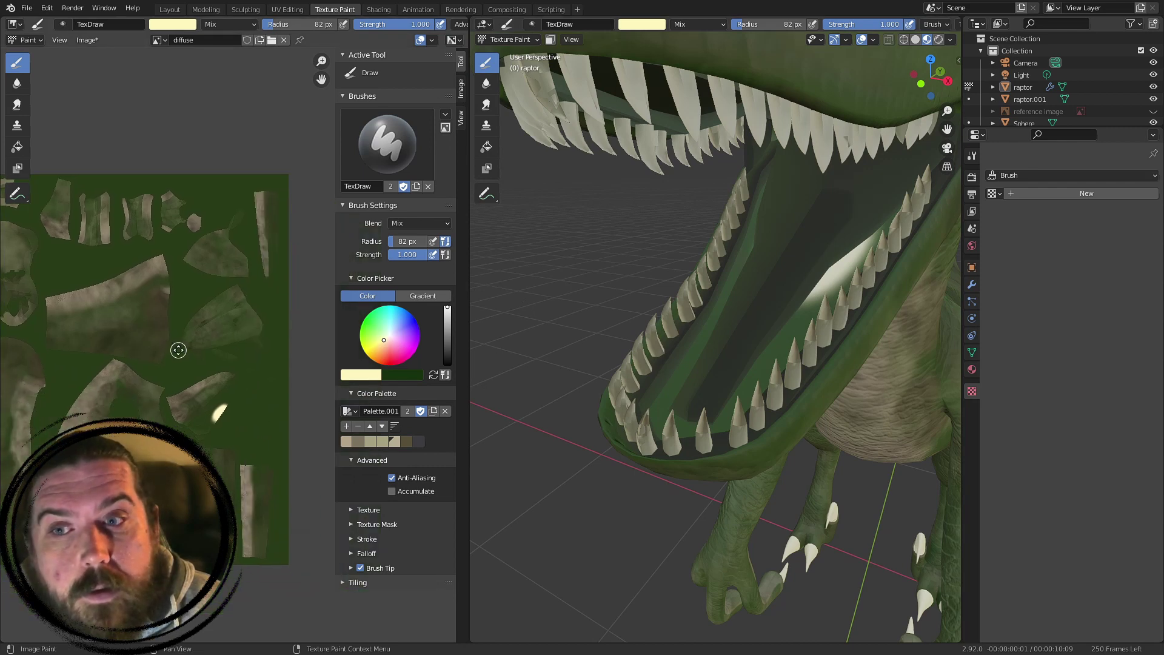
pyautogui.scroll(1, 286, 391)
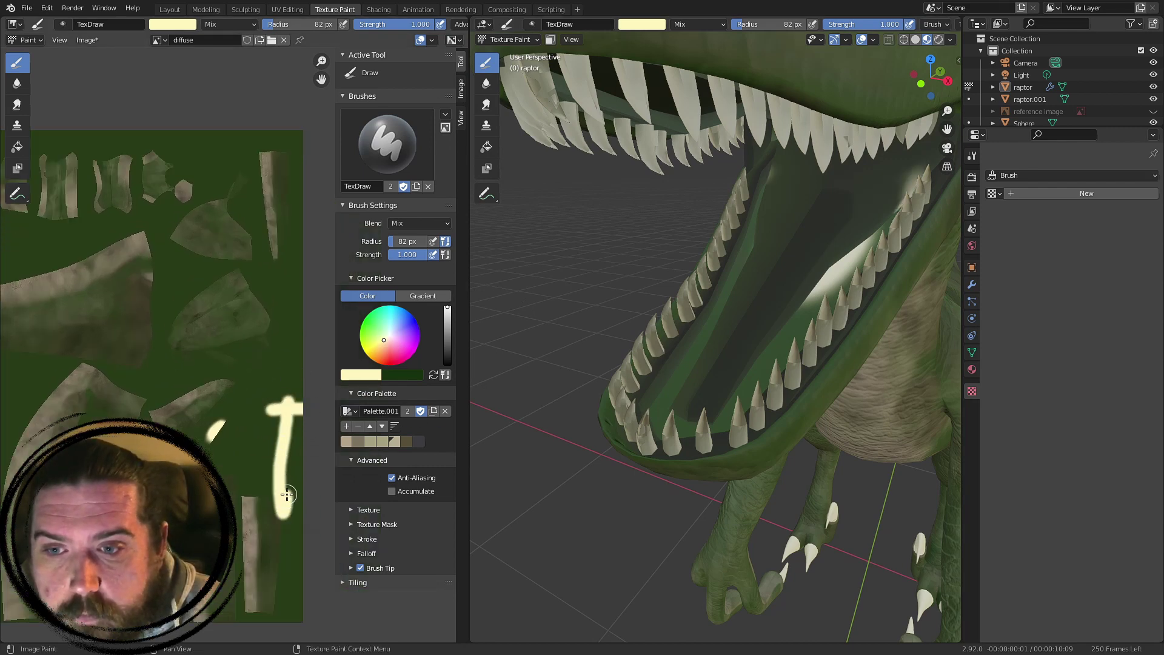
pyautogui.hotkey('ctrl', 'z')
# - Set the brush radius to 196 px, try a wider vertical stroke at the texture's right edge, and undo it
pyautogui.press('f')
pyautogui.click(311, 435)
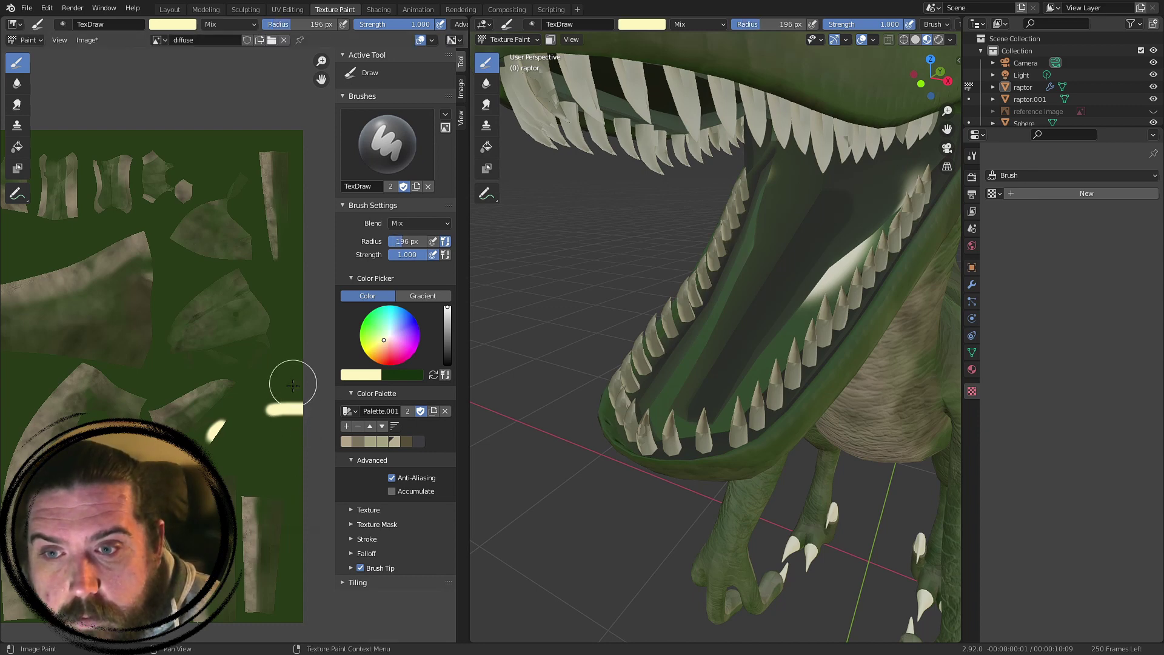
pyautogui.moveTo(293, 387)
pyautogui.mouseDown()
pyautogui.moveTo(307, 523)
pyautogui.moveTo(308, 459)
pyautogui.mouseUp()
pyautogui.hotkey('ctrl', 'z')
pyautogui.scroll(2, 249, 394)
pyautogui.moveTo(292, 537); pyautogui.dragTo(180, 271, button='middle')
pyautogui.scroll(2, 233, 343)
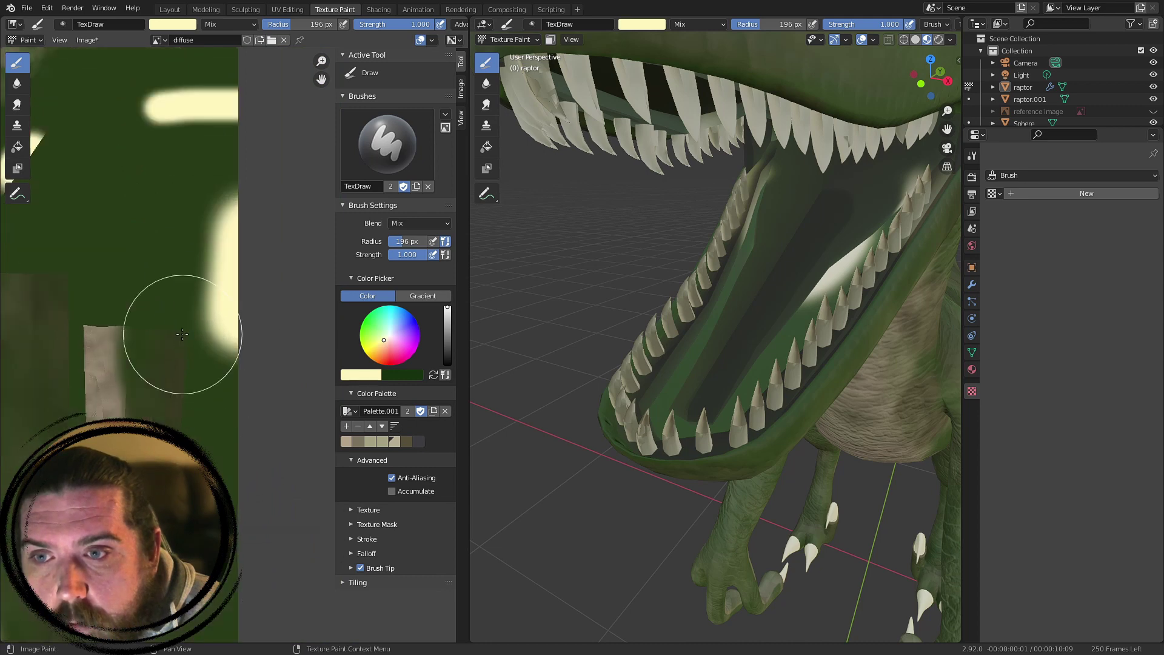
pyautogui.hotkey('ctrl', 'z')
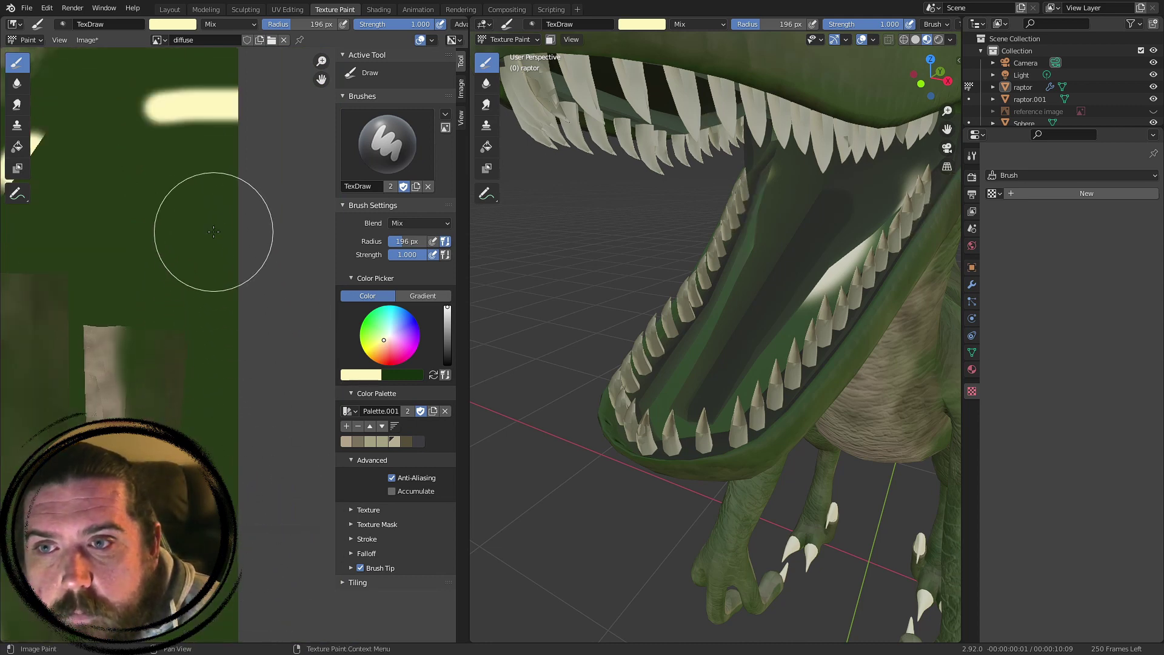
# - Paint a wide cream strip upward along the right edge of the diffuse texture and check the raptor's mouth
pyautogui.moveTo(208, 234); pyautogui.dragTo(229, 149)
pyautogui.moveTo(242, 154); pyautogui.dragTo(247, 381, button='middle')
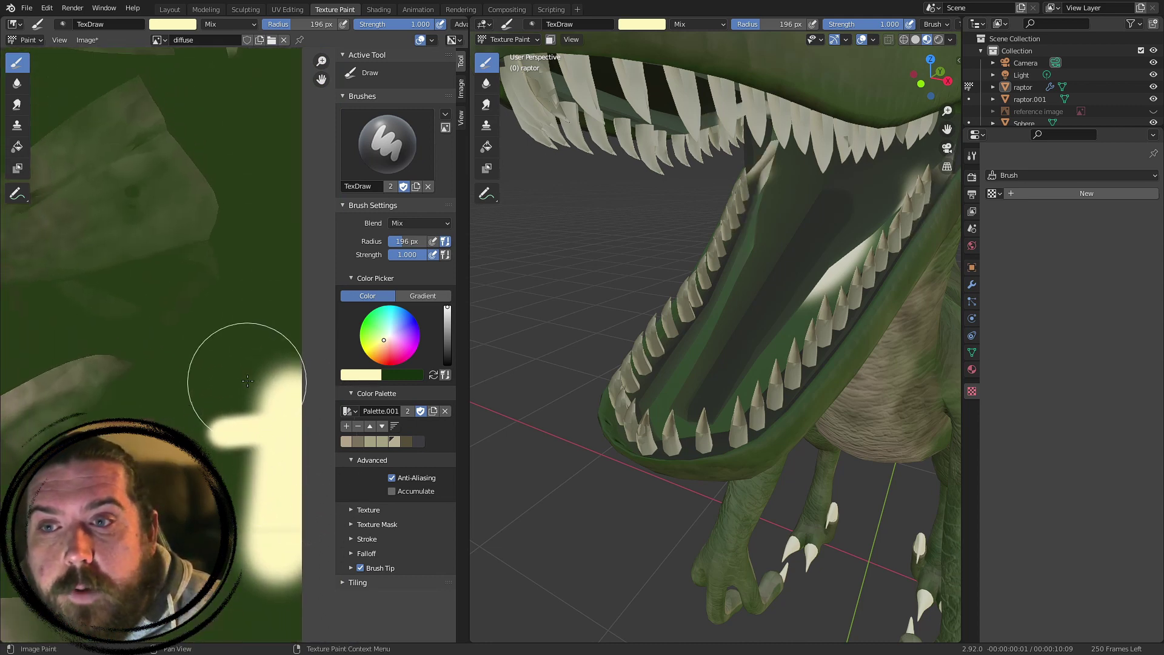
pyautogui.moveTo(290, 366); pyautogui.dragTo(290, 64)
pyautogui.moveTo(287, 137); pyautogui.dragTo(305, 359, button='middle')
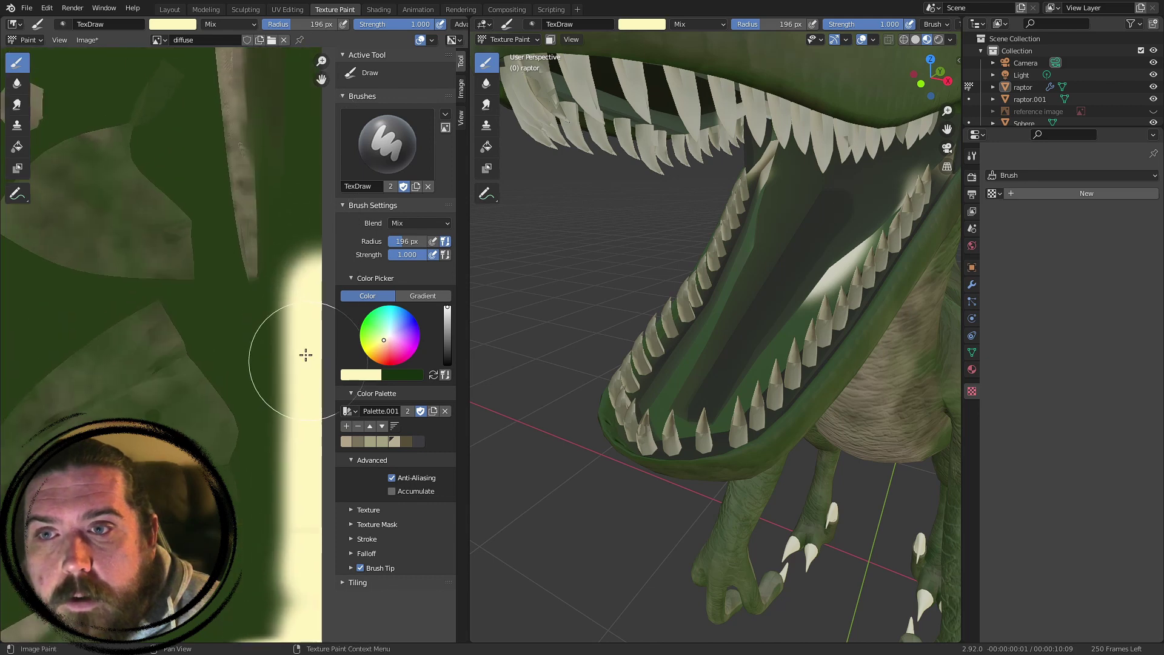
pyautogui.moveTo(214, 221)
pyautogui.mouseDown(button='middle')
pyautogui.moveTo(121, 408)
pyautogui.moveTo(125, 425)
pyautogui.mouseUp(button='middle')
pyautogui.scroll(-4, 294, 221)
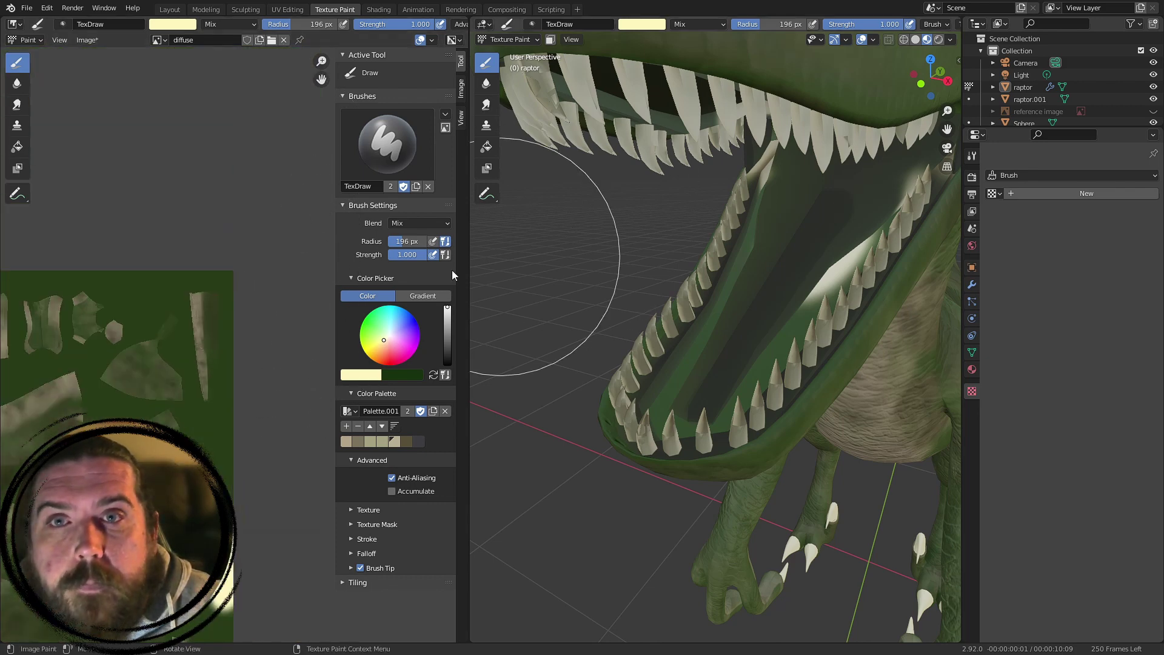
pyautogui.scroll(-5, 583, 204)
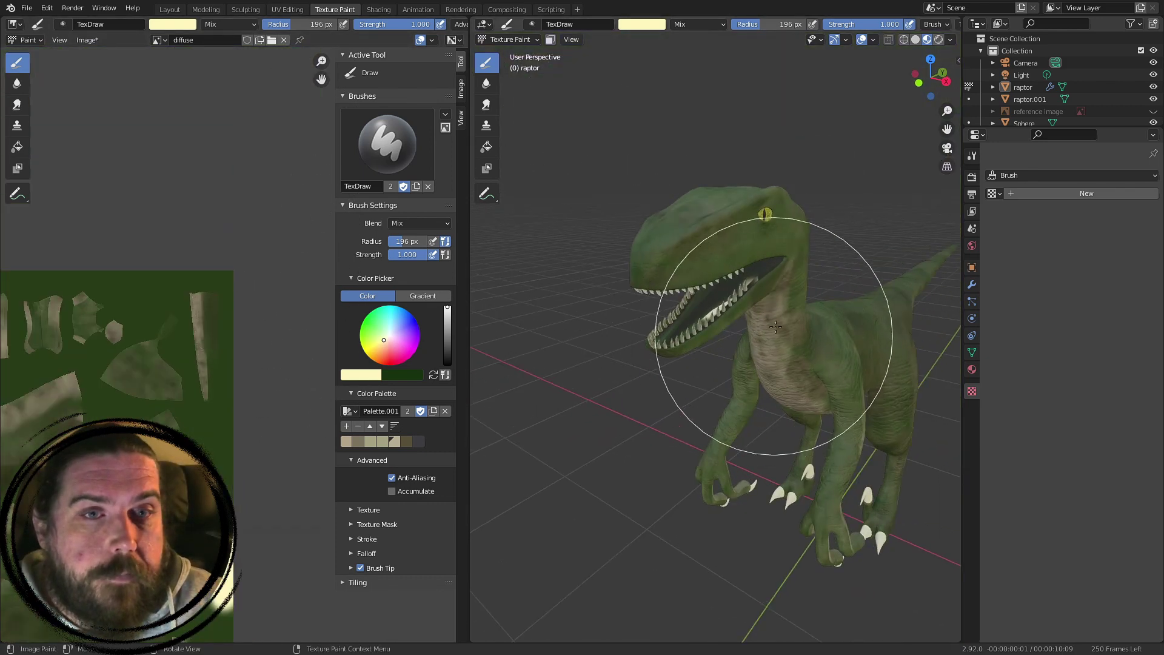
# - Switch the raptor to Object Mode and select the raptor.001 object that forms the teeth and inner mouth
pyautogui.moveTo(779, 291); pyautogui.dragTo(667, 297, button='middle')
pyautogui.click(509, 39)
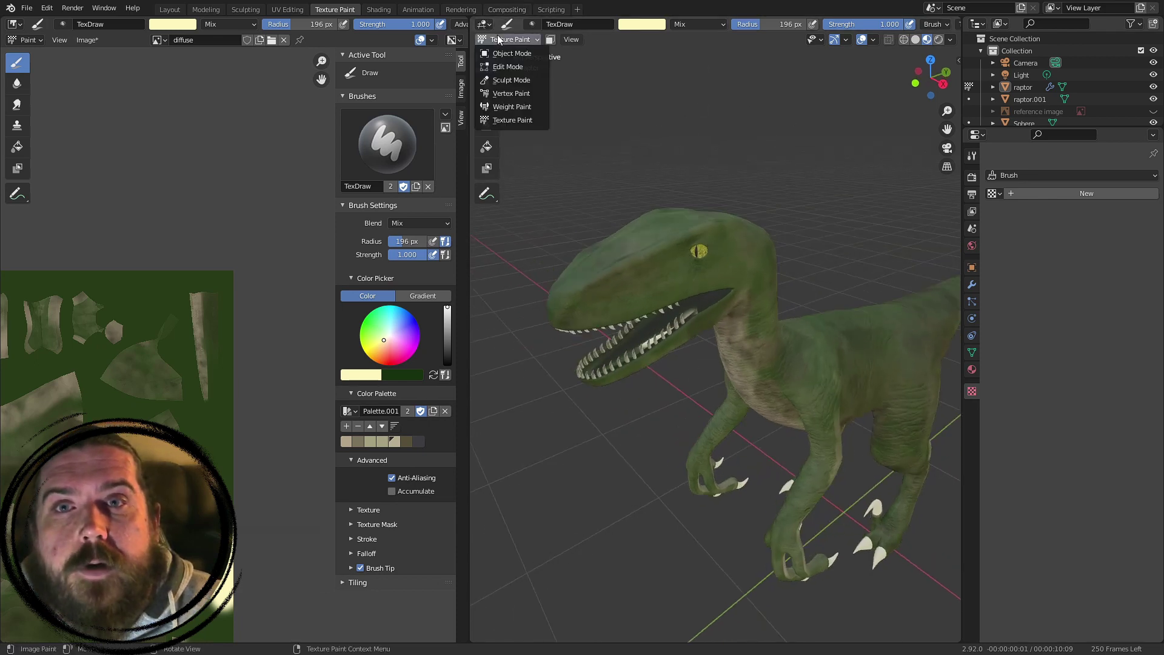
pyautogui.click(504, 54)
pyautogui.moveTo(679, 246); pyautogui.dragTo(683, 327, button='middle')
pyautogui.click(693, 375)
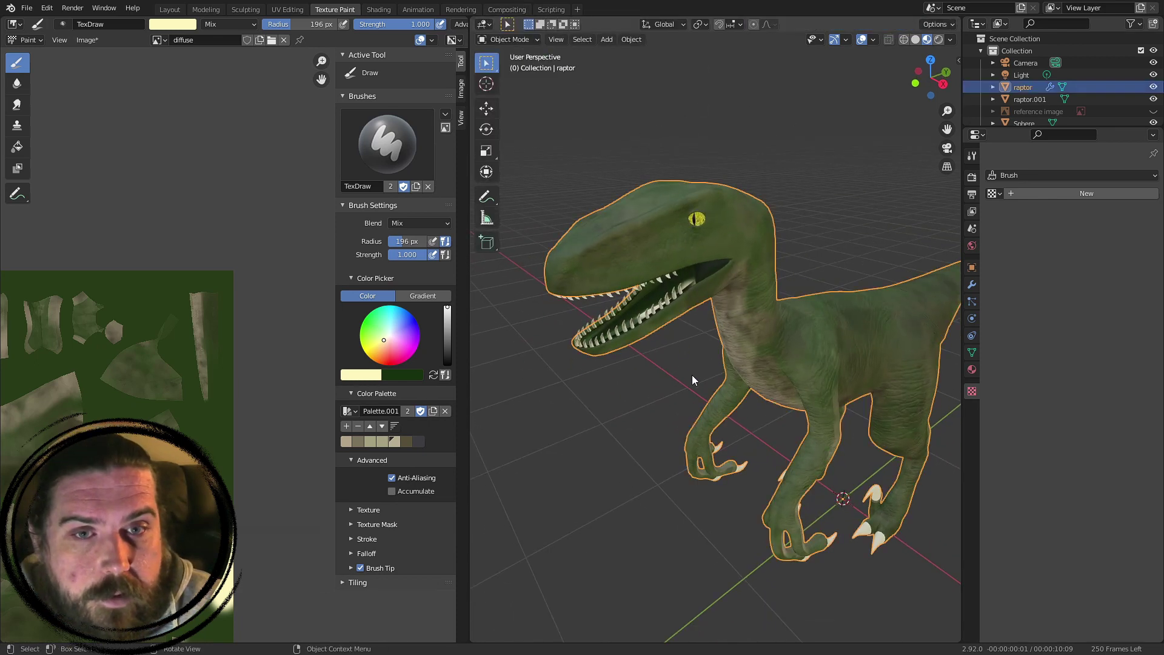
pyautogui.scroll(3, 686, 377)
pyautogui.scroll(-3, 661, 253)
pyautogui.click(712, 312)
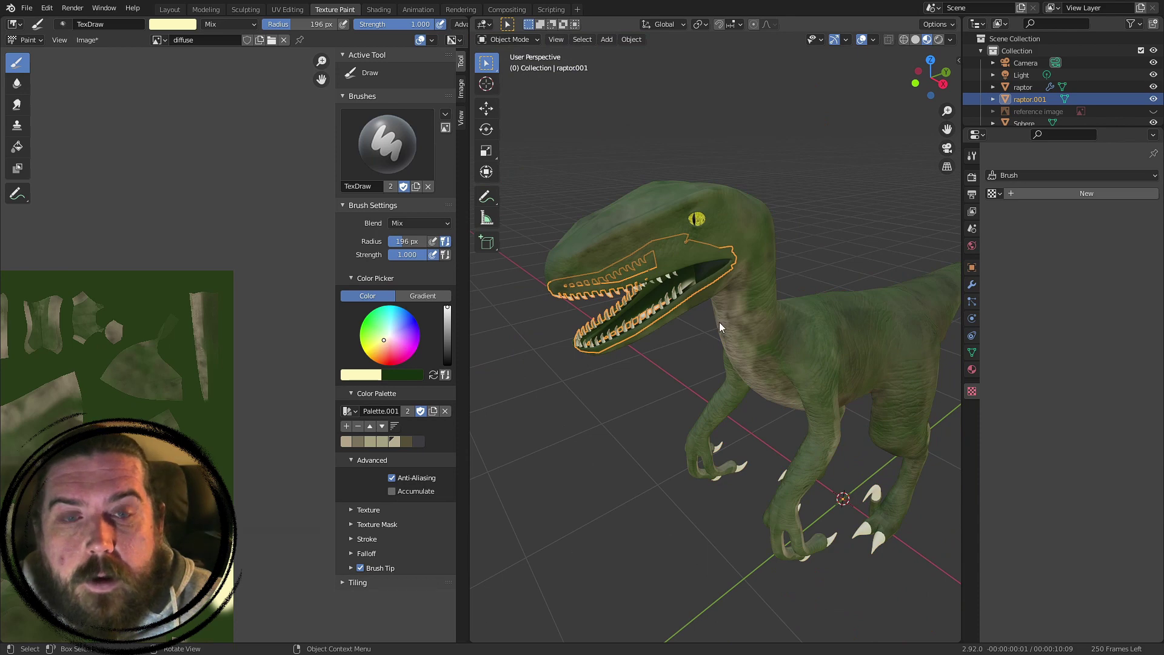
# - Enter Edit Mode with all of raptor.001's geometry selected and examine where its UV islands lie on the diffuse texture
pyautogui.press('Tab')
pyautogui.press('a')
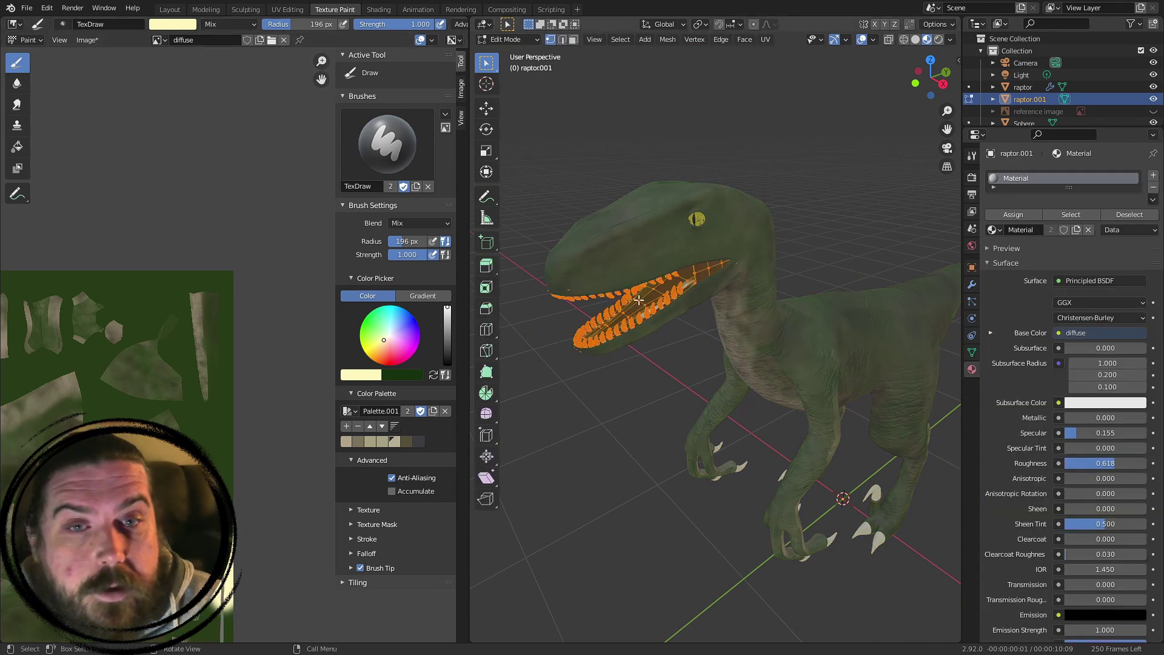
pyautogui.scroll(4, 640, 300)
pyautogui.scroll(3, 286, 374)
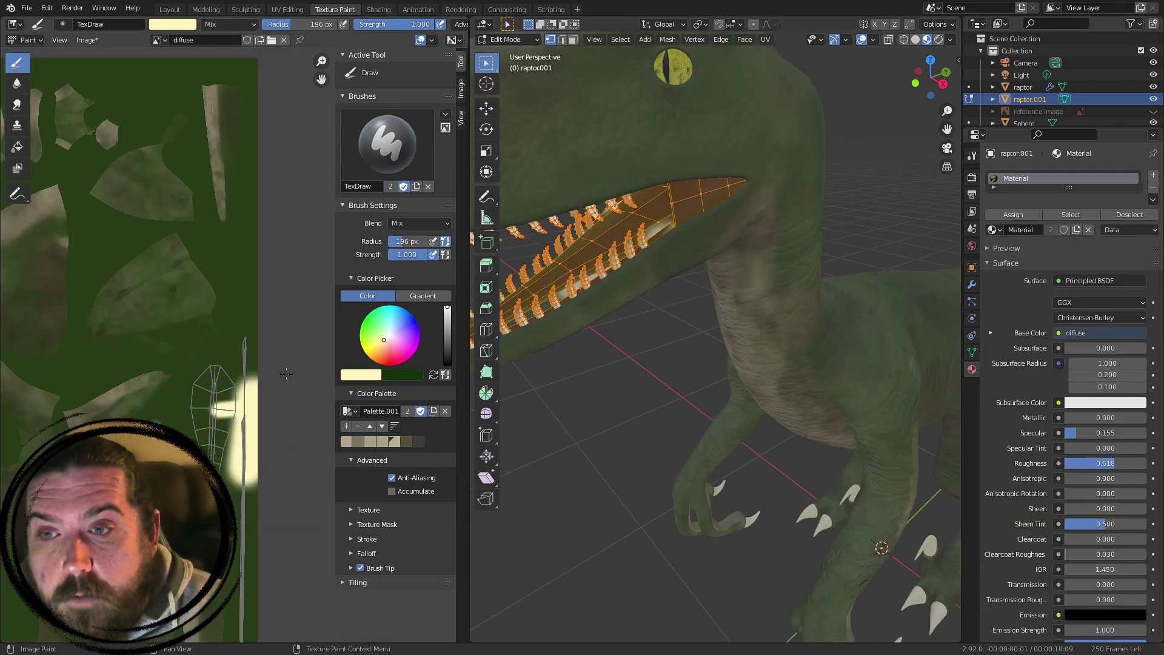
pyautogui.scroll(3, 234, 349)
pyautogui.moveTo(175, 434); pyautogui.dragTo(178, 215, button='middle')
pyautogui.scroll(-1, 200, 304)
pyautogui.scroll(-1, 227, 381)
pyautogui.moveTo(227, 381)
pyautogui.mouseDown(button='middle')
pyautogui.moveTo(234, 393)
pyautogui.moveTo(211, 394)
pyautogui.mouseUp(button='middle')
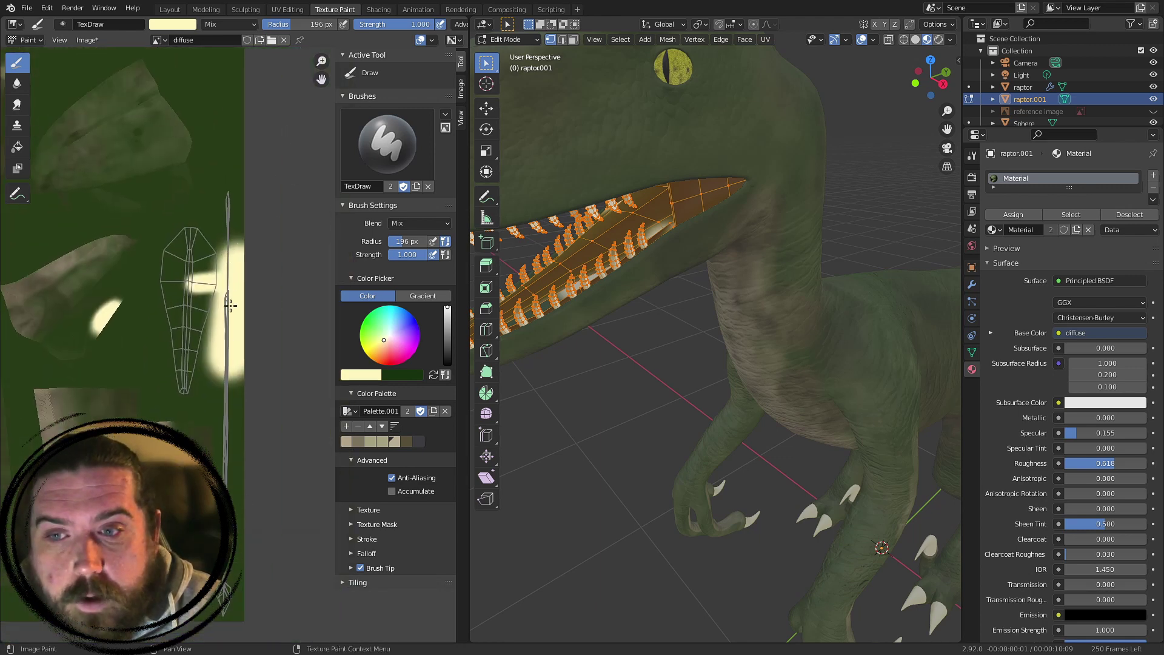
pyautogui.scroll(1, 200, 352)
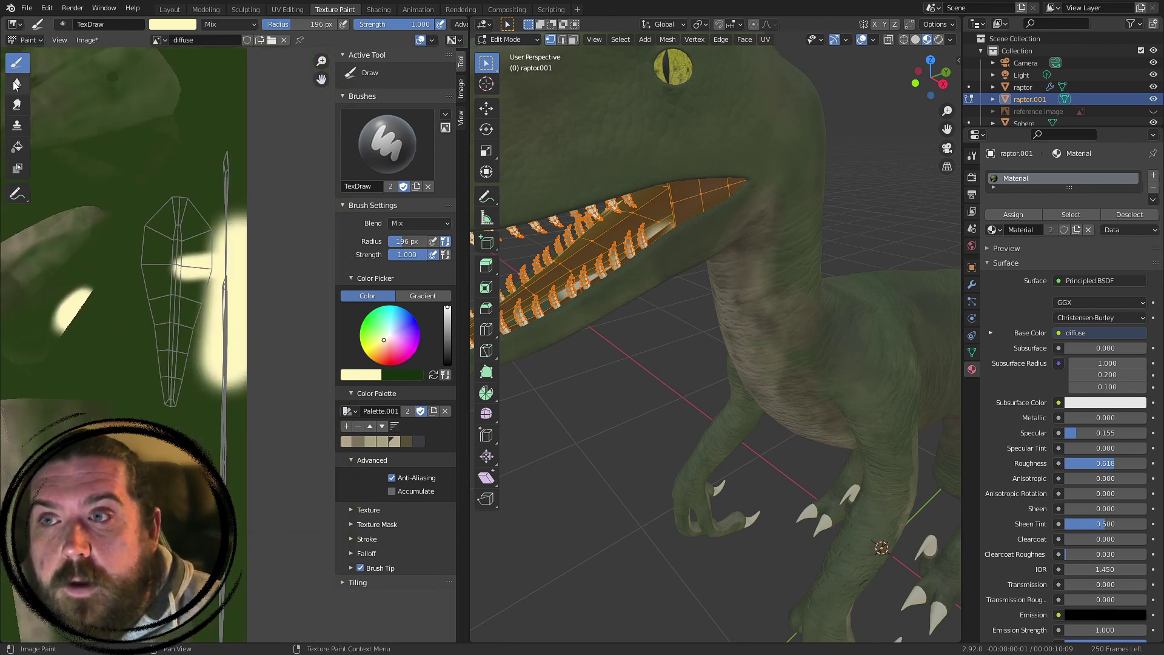
pyautogui.scroll(-3, 187, 189)
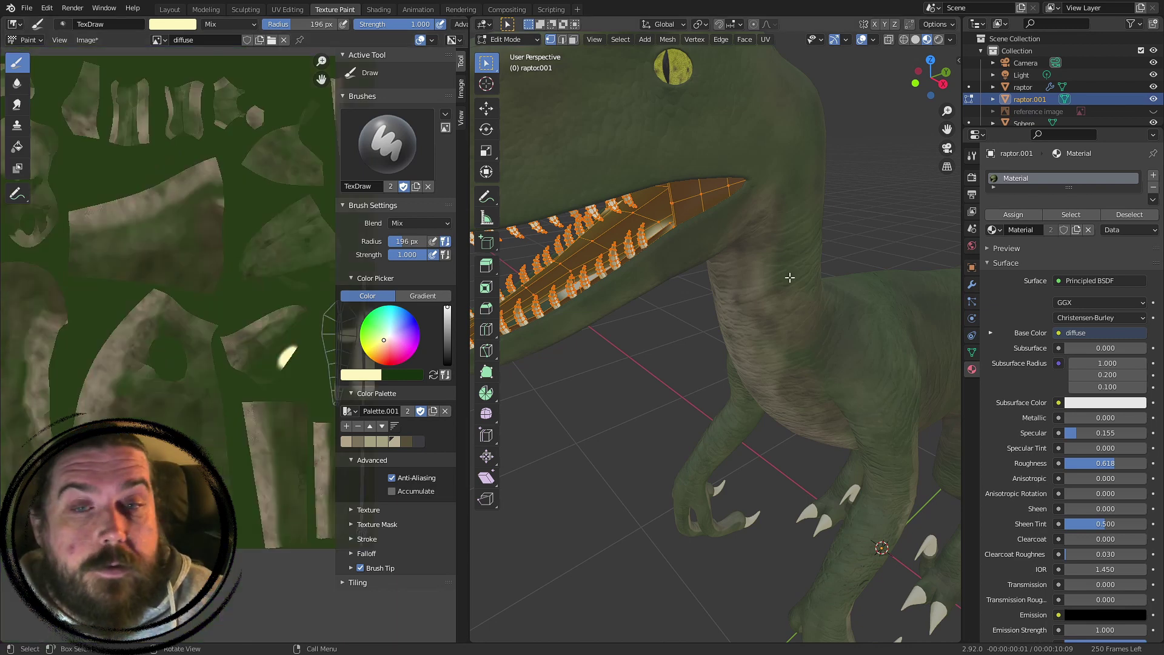
# - Change the brush colour to a dark red of about hue 0.995, saturation 0.700 and value 0.420
pyautogui.scroll(3, 259, 260)
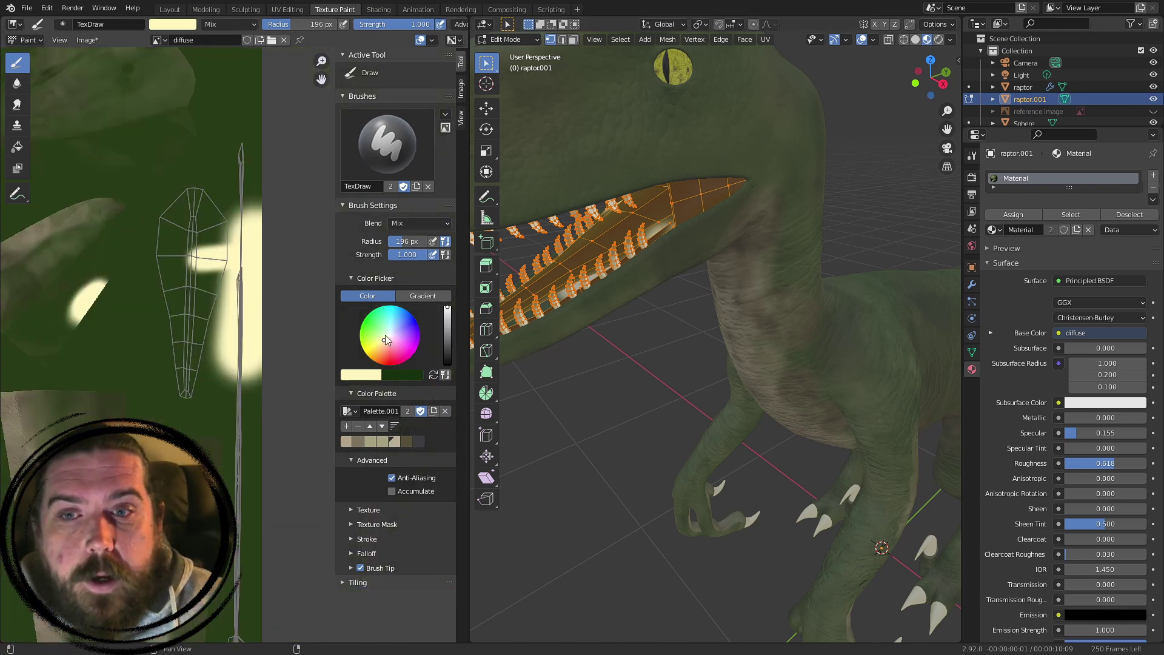
pyautogui.moveTo(358, 333); pyautogui.dragTo(395, 355)
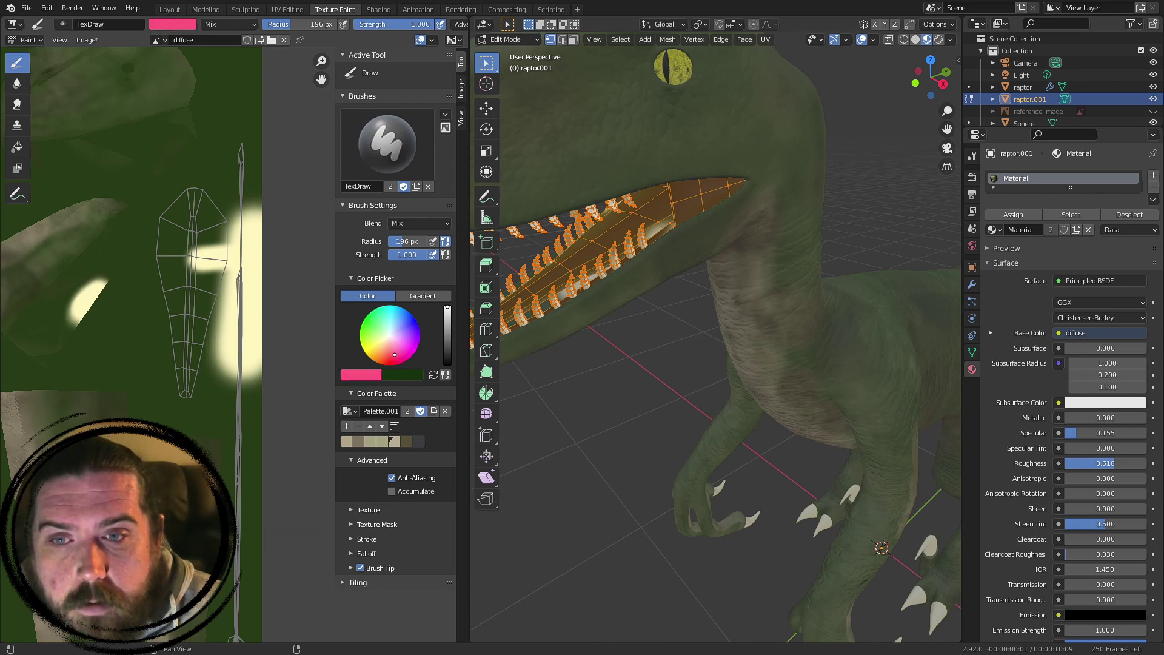
pyautogui.moveTo(448, 310)
pyautogui.mouseDown()
pyautogui.moveTo(448, 351)
pyautogui.moveTo(448, 340)
pyautogui.mouseUp()
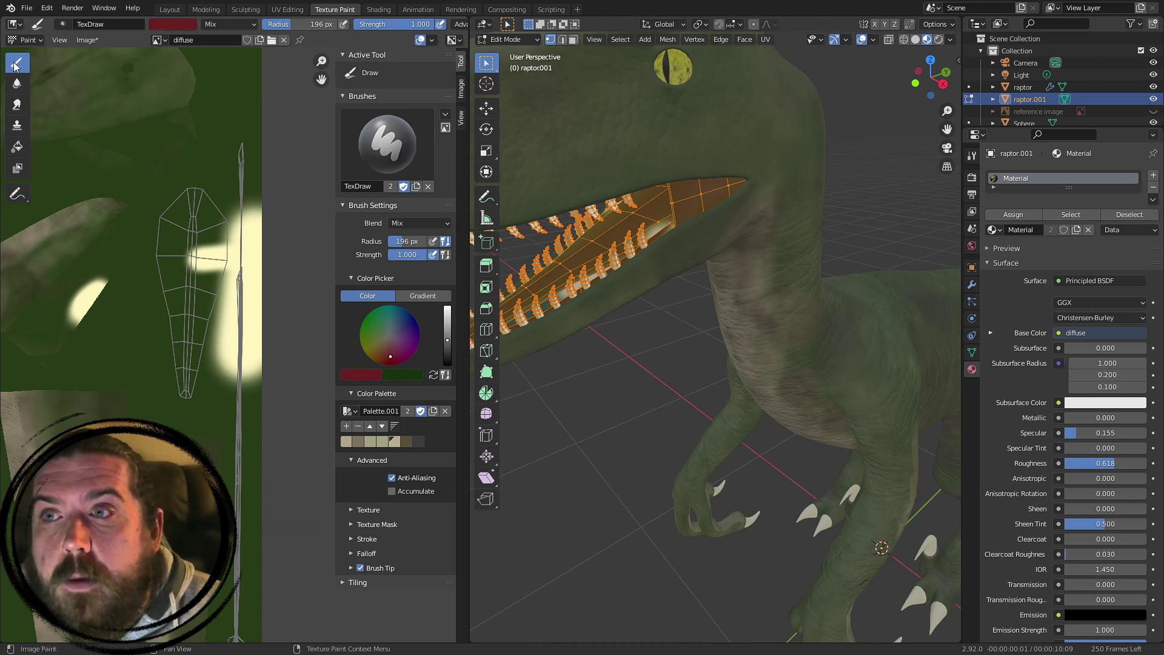
# - Set the brush radius to 234 px and paint dark red over the tapered mouth island's wide end and the narrow strip beside it
pyautogui.moveTo(133, 159); pyautogui.dragTo(91, 167, button='middle')
pyautogui.press('f')
pyautogui.click(166, 231)
pyautogui.moveTo(164, 227); pyautogui.dragTo(149, 204)
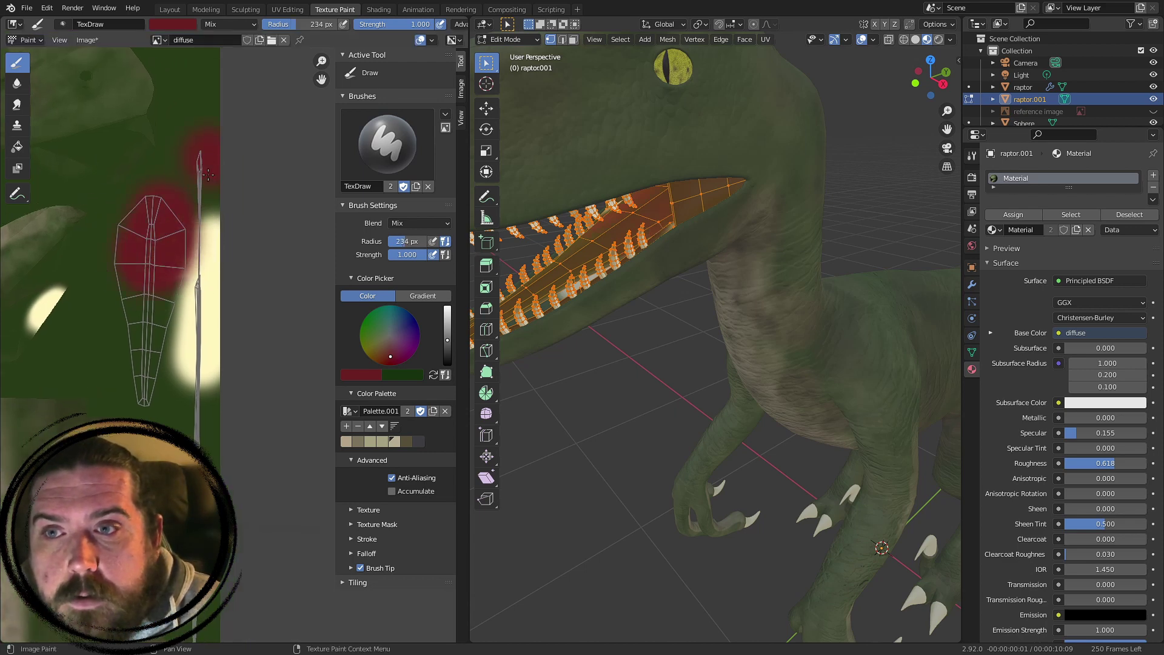
pyautogui.moveTo(208, 175)
pyautogui.mouseDown()
pyautogui.moveTo(204, 297)
pyautogui.moveTo(231, 467)
pyautogui.mouseUp()
pyautogui.moveTo(231, 468); pyautogui.dragTo(246, 362, button='middle')
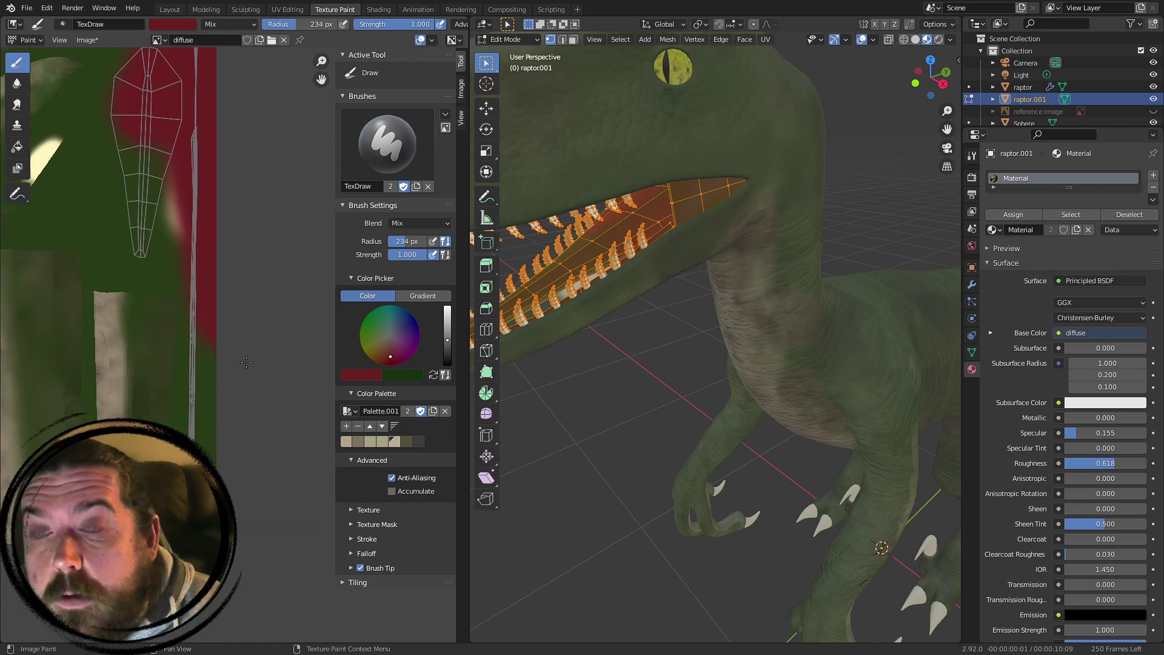
# - Try a dark red dab with a 125 px brush at the lower end of the narrow UV strip and undo it
pyautogui.scroll(2, 243, 361)
pyautogui.moveTo(221, 400); pyautogui.dragTo(273, 262, button='middle')
pyautogui.press('f')
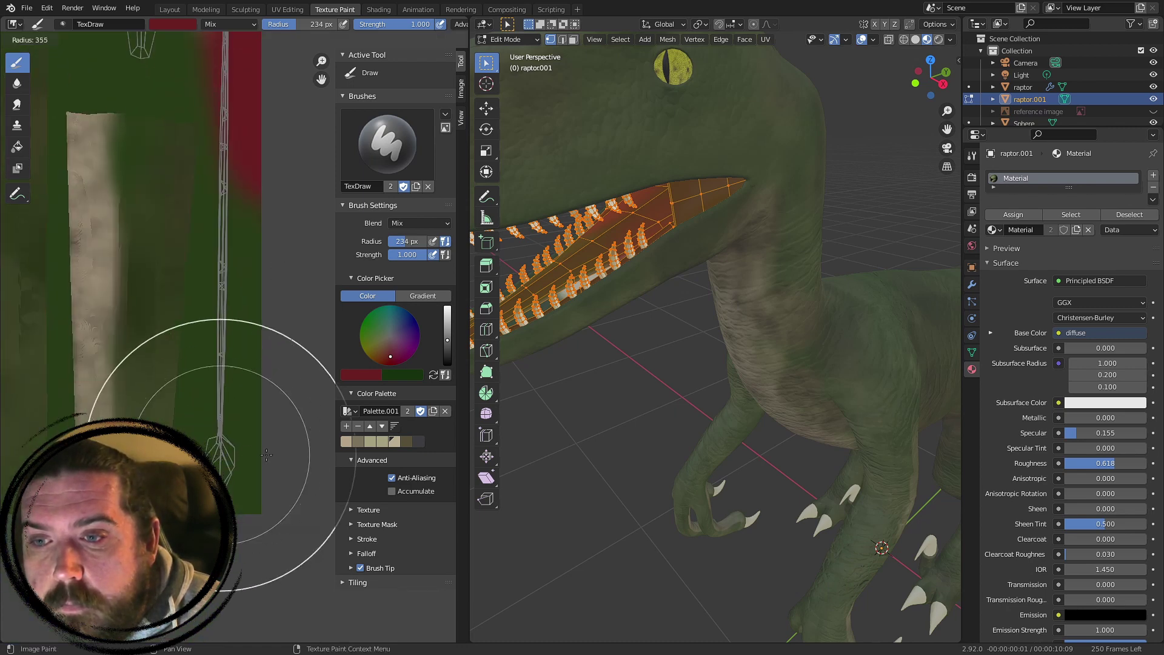
pyautogui.click(213, 441)
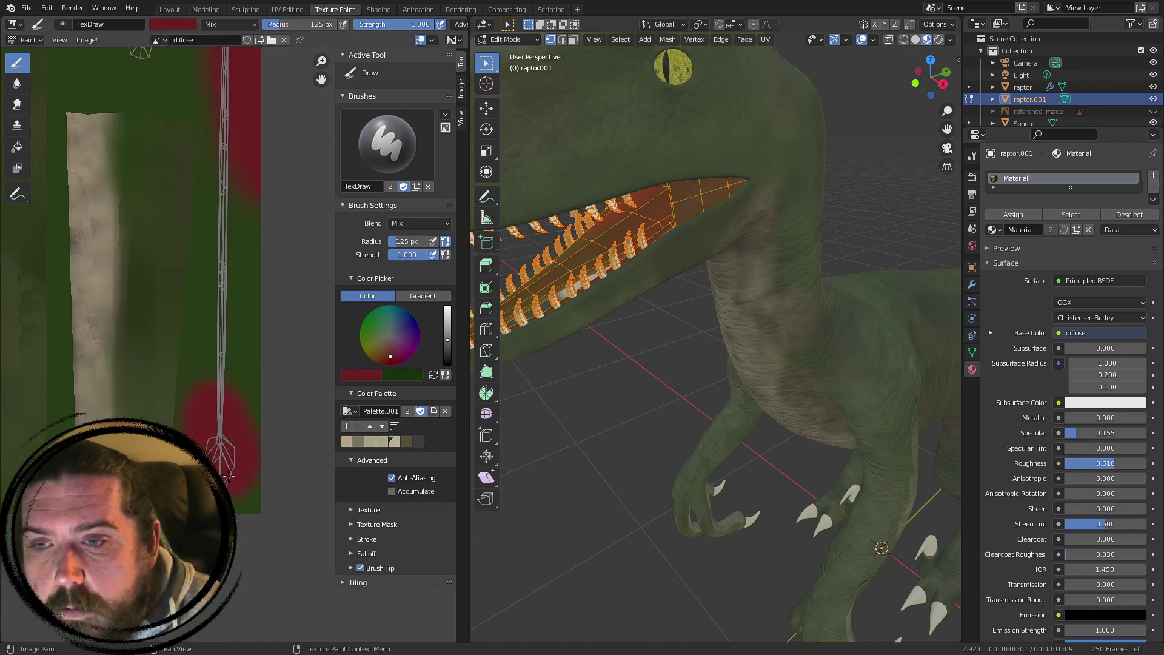
pyautogui.hotkey('ctrl', 'z')
# - Set the brush radius to 90 px and paint the rest of the narrow strip and the tapered mouth island dark red
pyautogui.press('f')
pyautogui.click(221, 466)
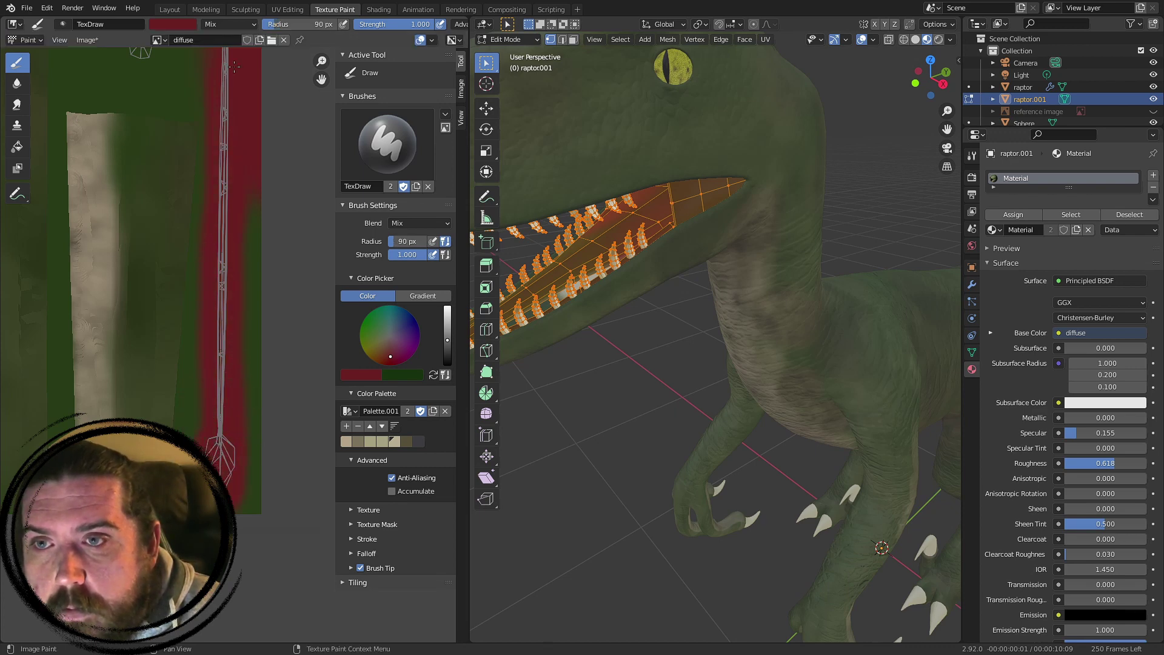
pyautogui.moveTo(234, 67); pyautogui.dragTo(252, 346, button='middle')
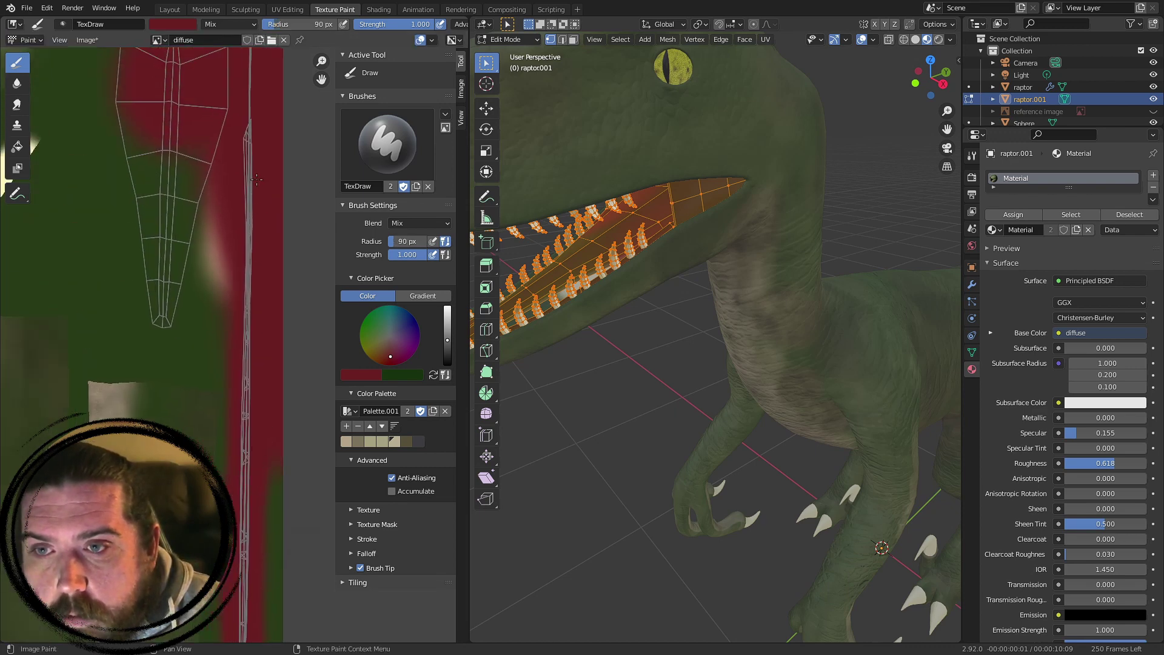
pyautogui.moveTo(262, 227); pyautogui.dragTo(307, 299, button='middle')
pyautogui.moveTo(188, 380)
pyautogui.mouseDown()
pyautogui.moveTo(216, 285)
pyautogui.moveTo(226, 352)
pyautogui.mouseUp()
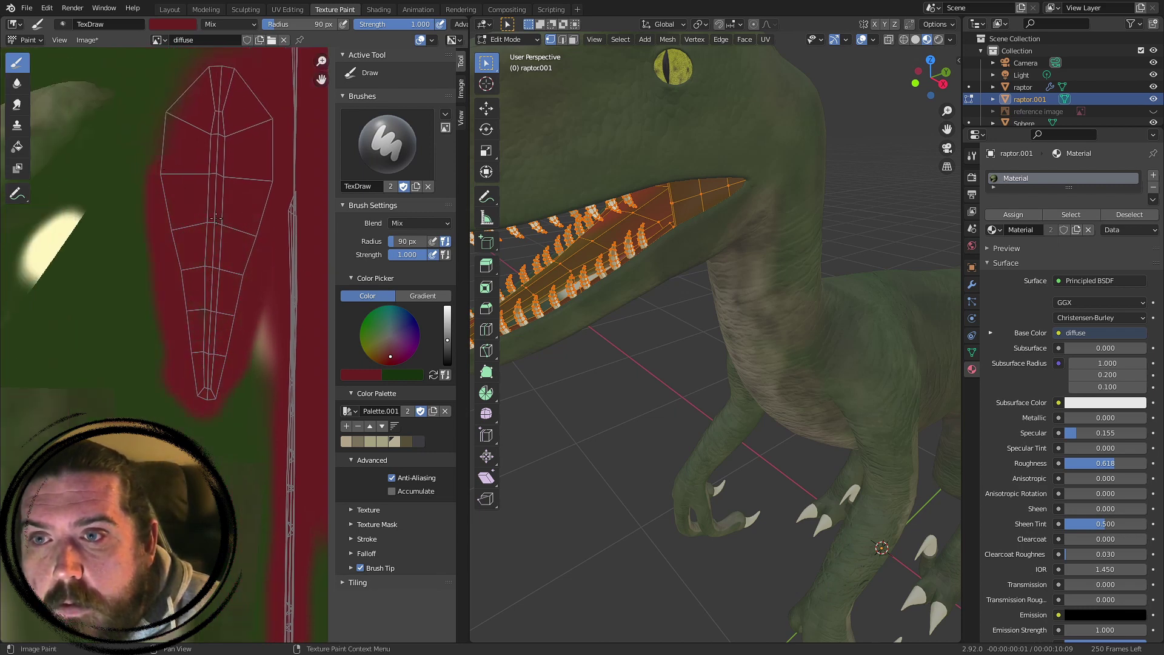
pyautogui.moveTo(190, 147); pyautogui.dragTo(188, 281, button='middle')
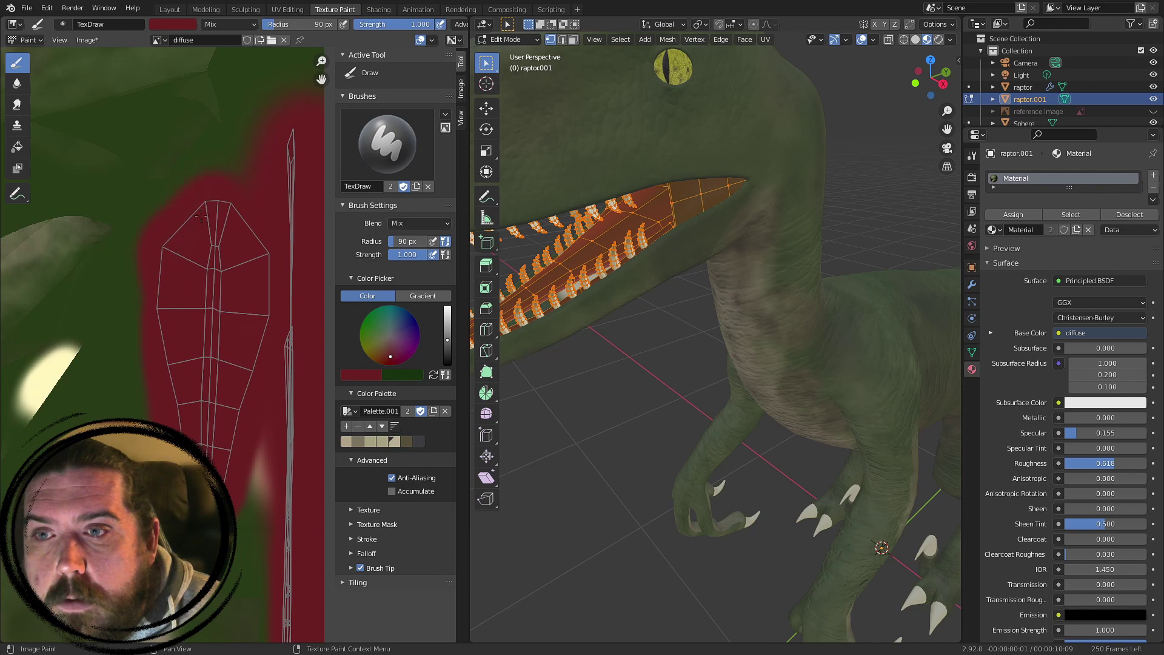
# - Leave Edit Mode on raptor.001 and select the raptor body in Object Mode
pyautogui.moveTo(656, 255)
pyautogui.mouseDown(button='middle')
pyautogui.moveTo(686, 226)
pyautogui.moveTo(673, 267)
pyautogui.moveTo(731, 286)
pyautogui.moveTo(727, 251)
pyautogui.moveTo(679, 264)
pyautogui.mouseUp(button='middle')
pyautogui.press('Tab')
pyautogui.scroll(-3, 673, 271)
pyautogui.click(820, 421)
pyautogui.scroll(3, 665, 352)
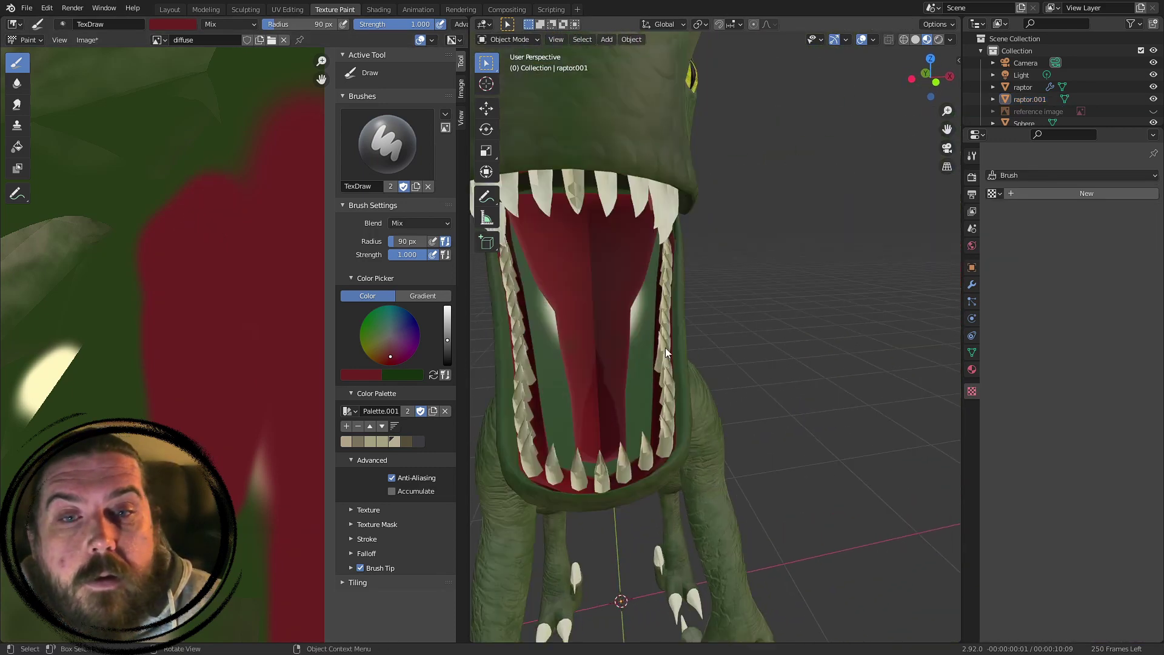
pyautogui.moveTo(581, 262); pyautogui.dragTo(627, 296)
pyautogui.click(586, 291)
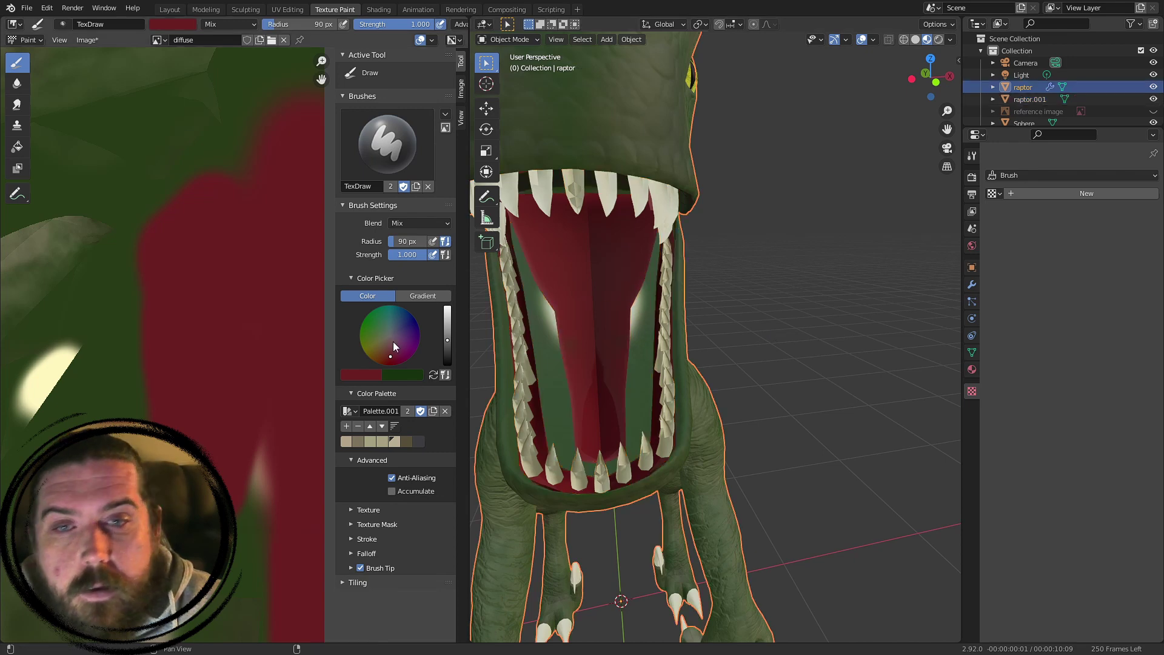
# - Sample the dark green background beside the cream spot on the diffuse texture as the brush colour
pyautogui.moveTo(144, 287); pyautogui.dragTo(362, 233, button='middle')
pyautogui.moveTo(300, 388); pyautogui.dragTo(253, 374, button='middle')
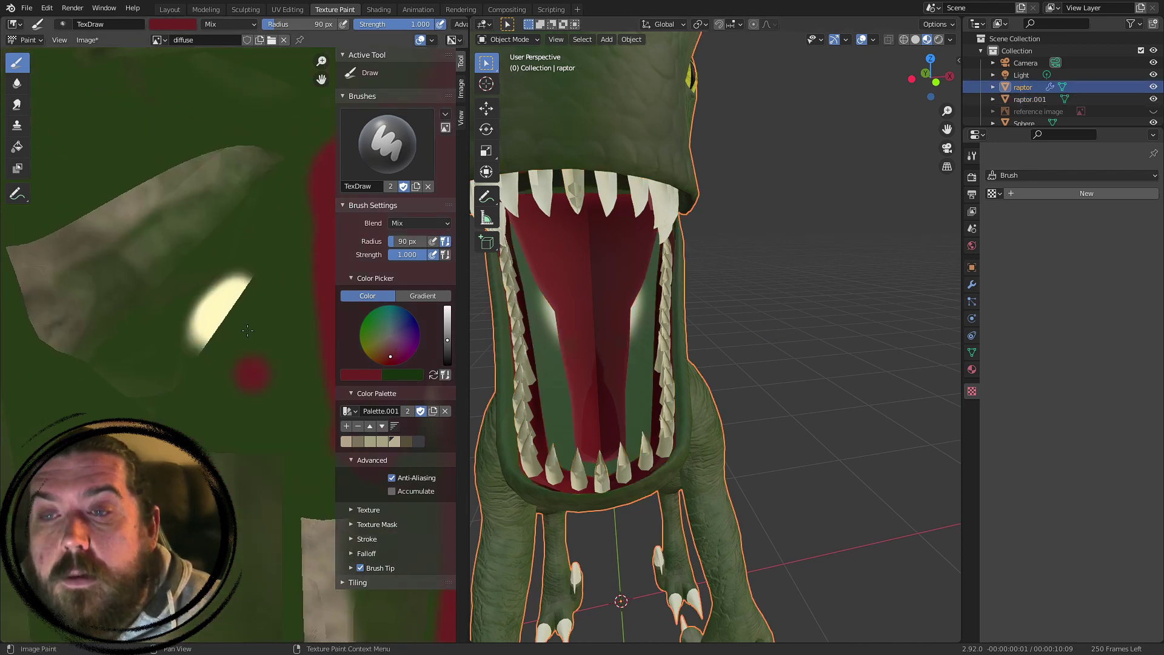
pyautogui.scroll(2, 210, 303)
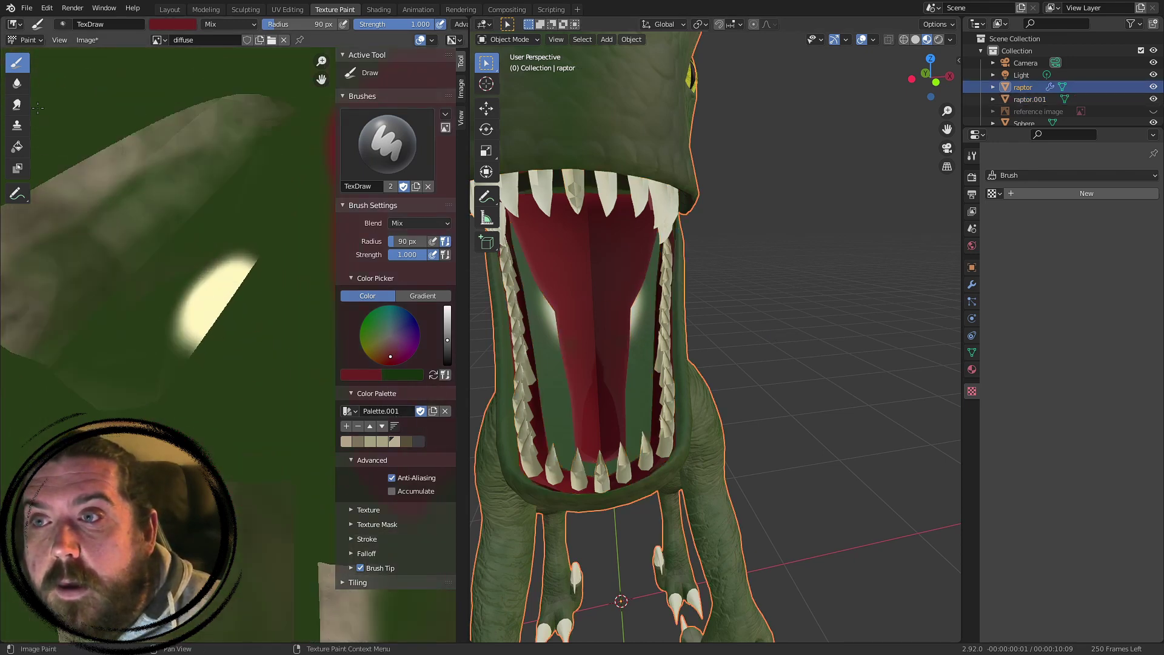
pyautogui.click(371, 375)
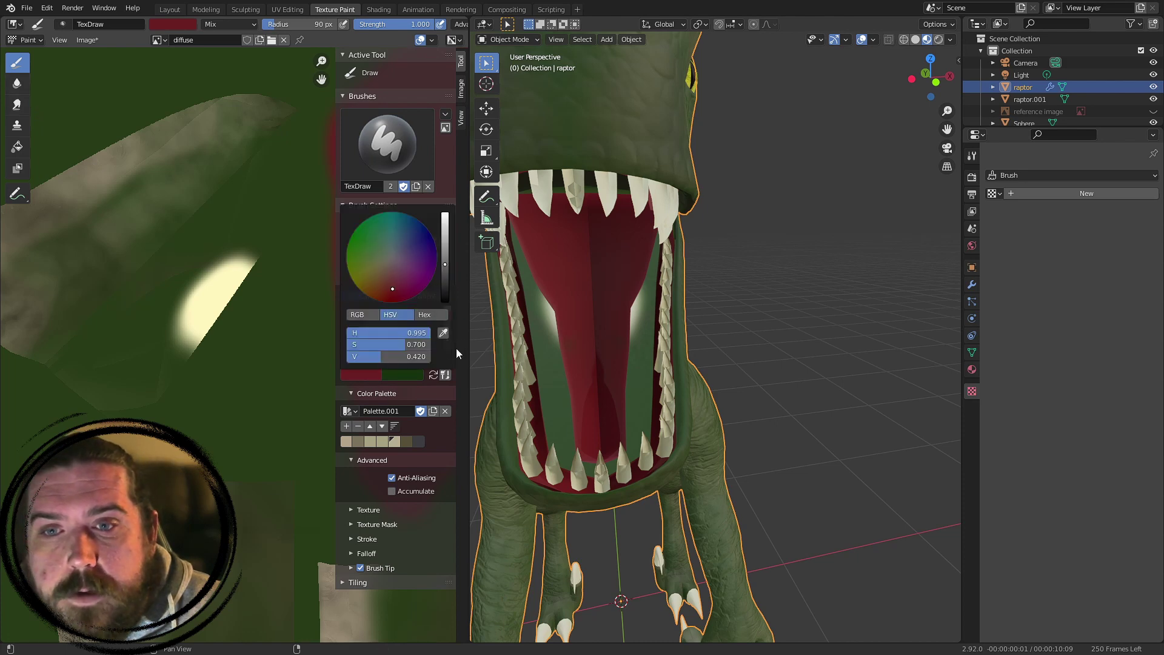
pyautogui.click(444, 333)
pyautogui.click(262, 338)
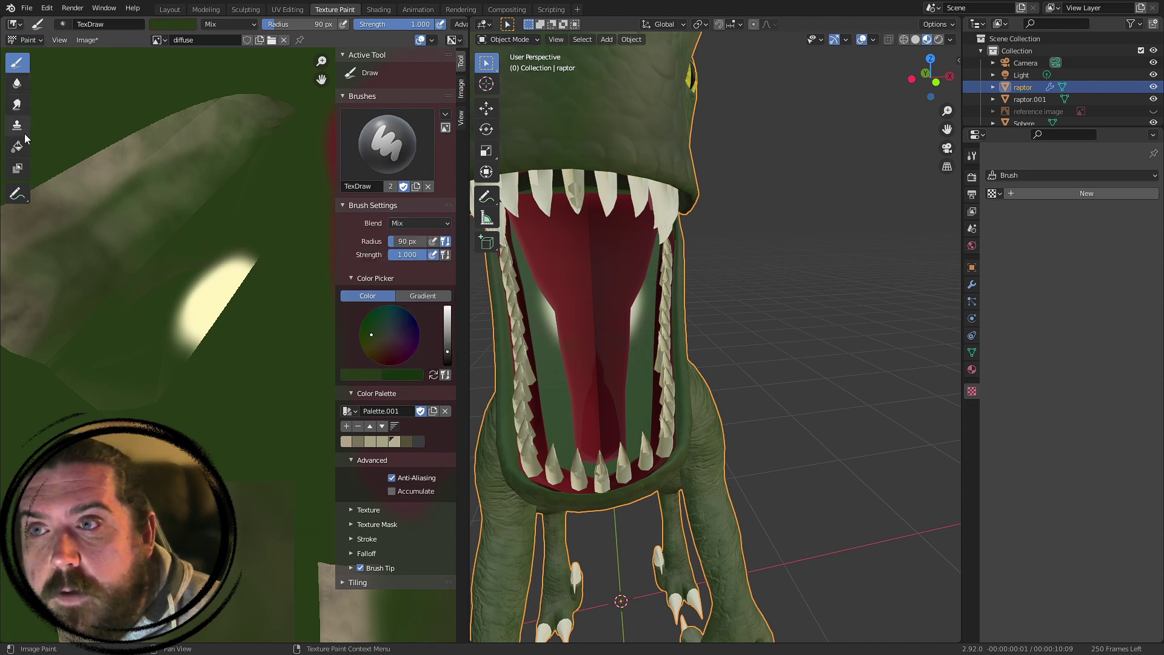
# - Set the brush radius to 94 px and paint over the cream spot on the diffuse texture with dark green
pyautogui.press('f')
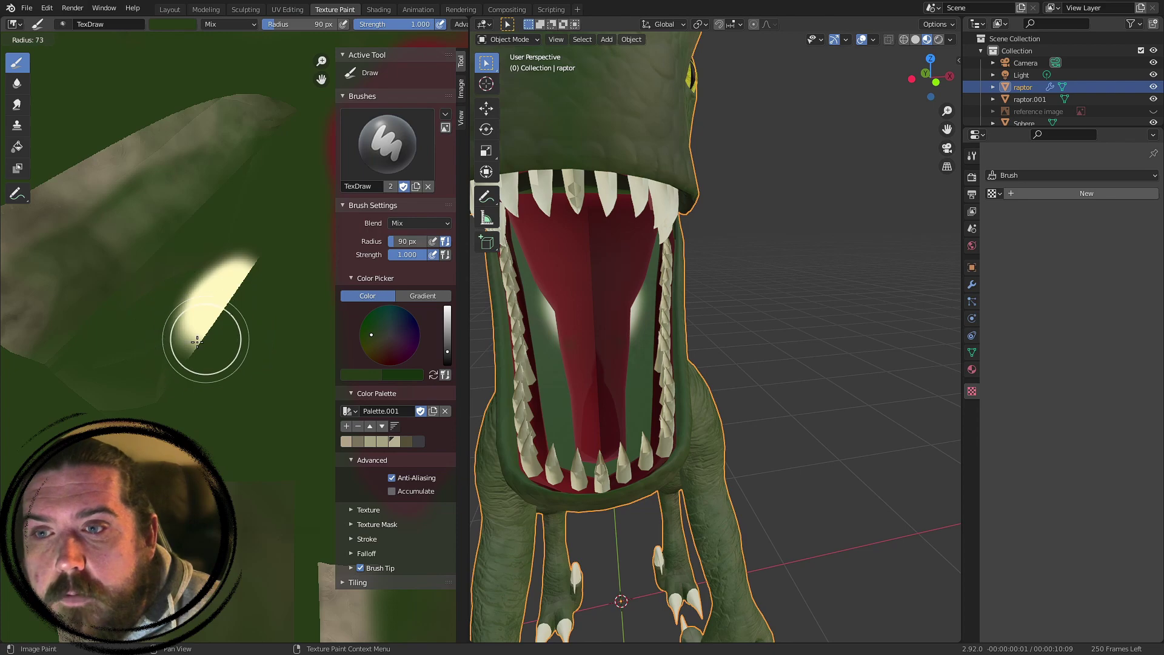
pyautogui.click(212, 335)
pyautogui.moveTo(197, 333)
pyautogui.mouseDown()
pyautogui.moveTo(226, 279)
pyautogui.moveTo(201, 289)
pyautogui.mouseUp()
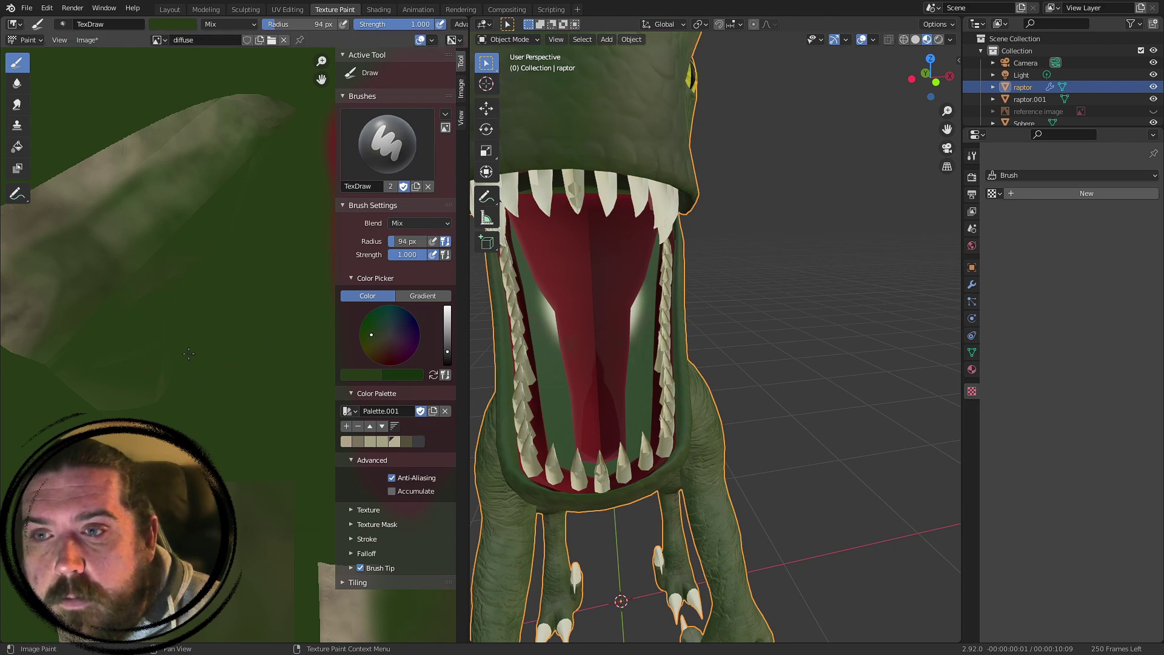
# - Sample the dark red from inside the raptor's open mouth as the brush colour
pyautogui.moveTo(808, 371); pyautogui.dragTo(695, 376, button='middle')
pyautogui.scroll(5, 721, 380)
pyautogui.moveTo(162, 275); pyautogui.dragTo(210, 263, button='middle')
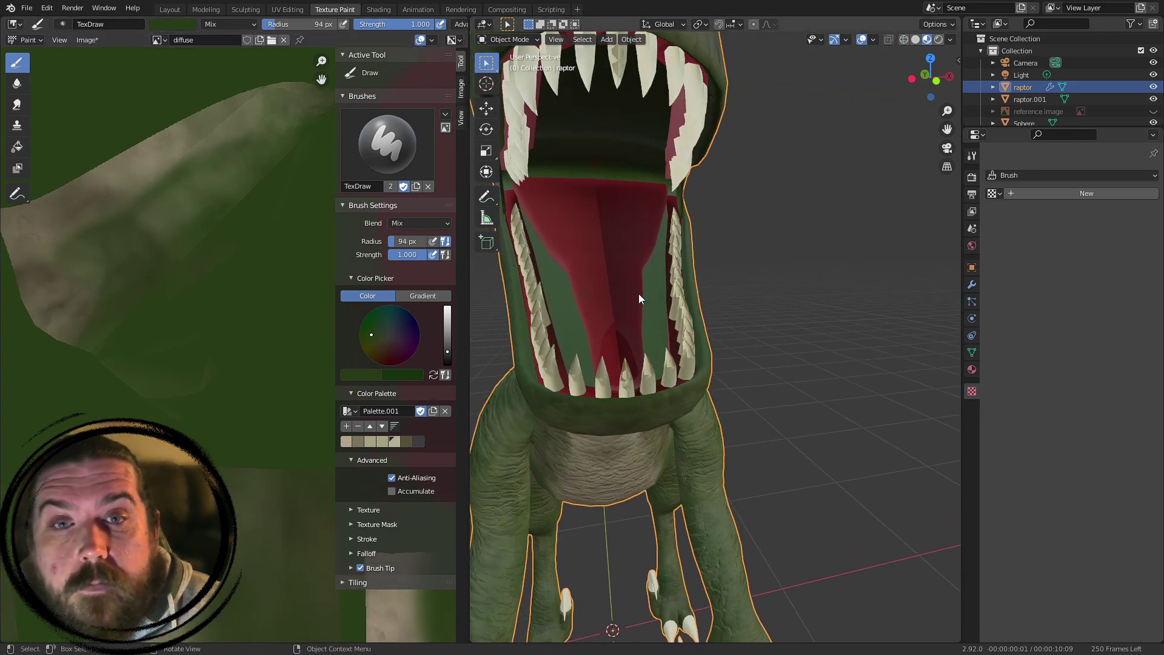
pyautogui.click(373, 372)
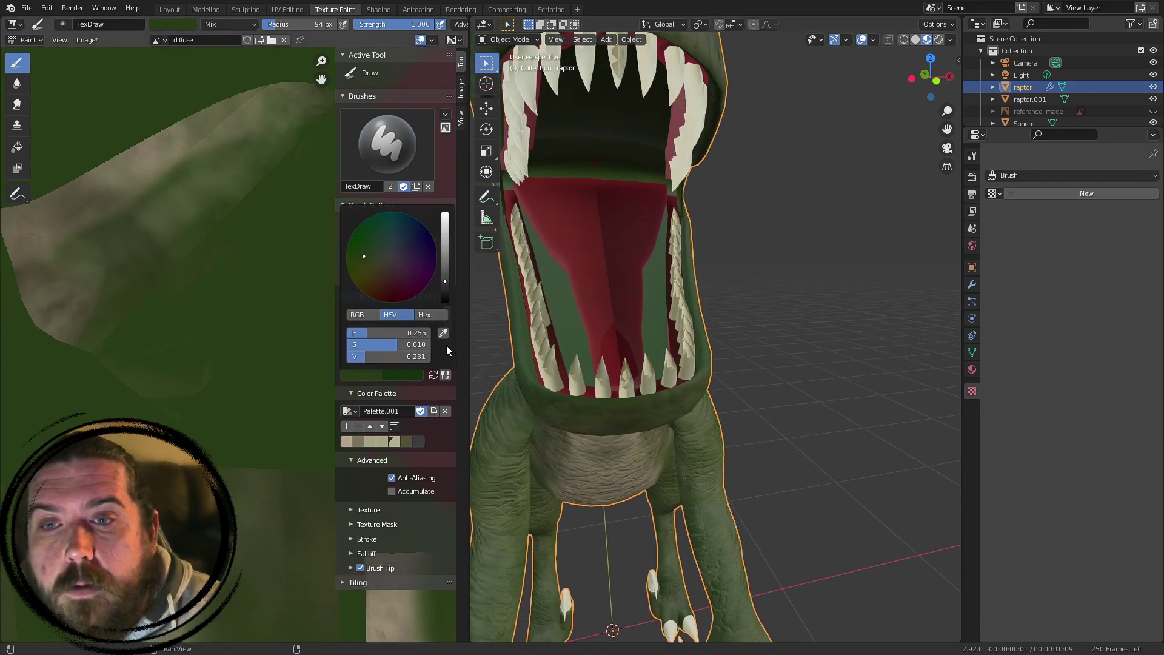
pyautogui.click(443, 333)
pyautogui.click(582, 226)
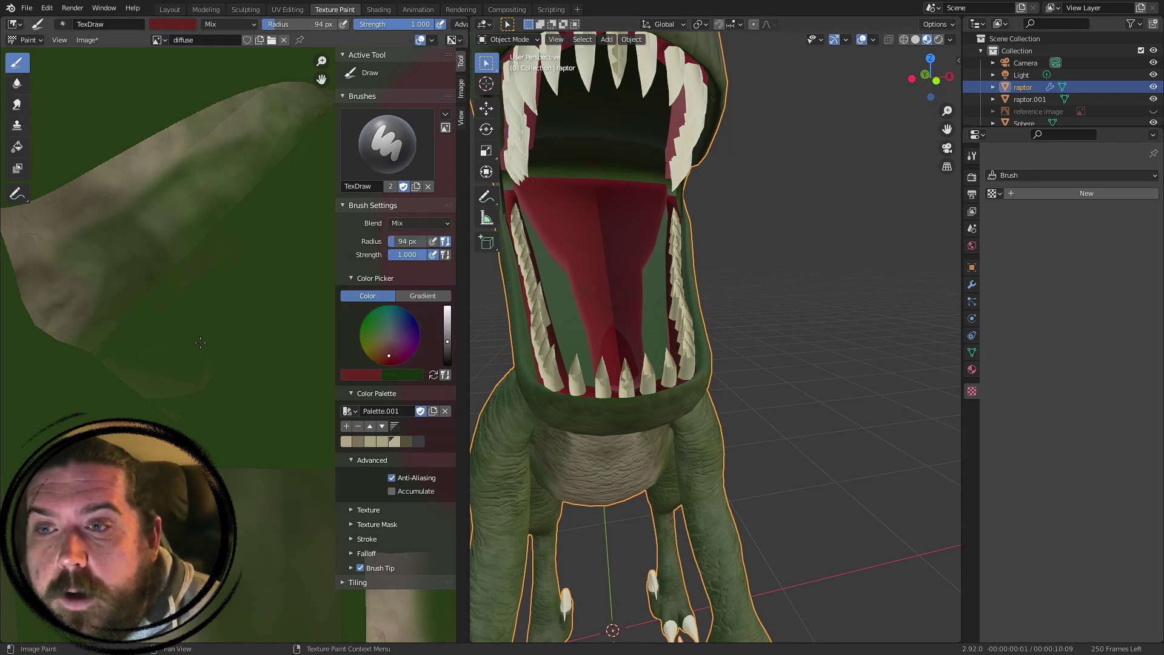
# - Set the brush radius to 88 px and paint a wide diagonal red band along the lower jaw island's inner edge on the diffuse texture
pyautogui.press('f')
pyautogui.click(260, 329)
pyautogui.moveTo(224, 236)
pyautogui.mouseDown(button='middle')
pyautogui.moveTo(171, 304)
pyautogui.moveTo(177, 290)
pyautogui.mouseUp(button='middle')
pyautogui.press('f')
pyautogui.click(201, 327)
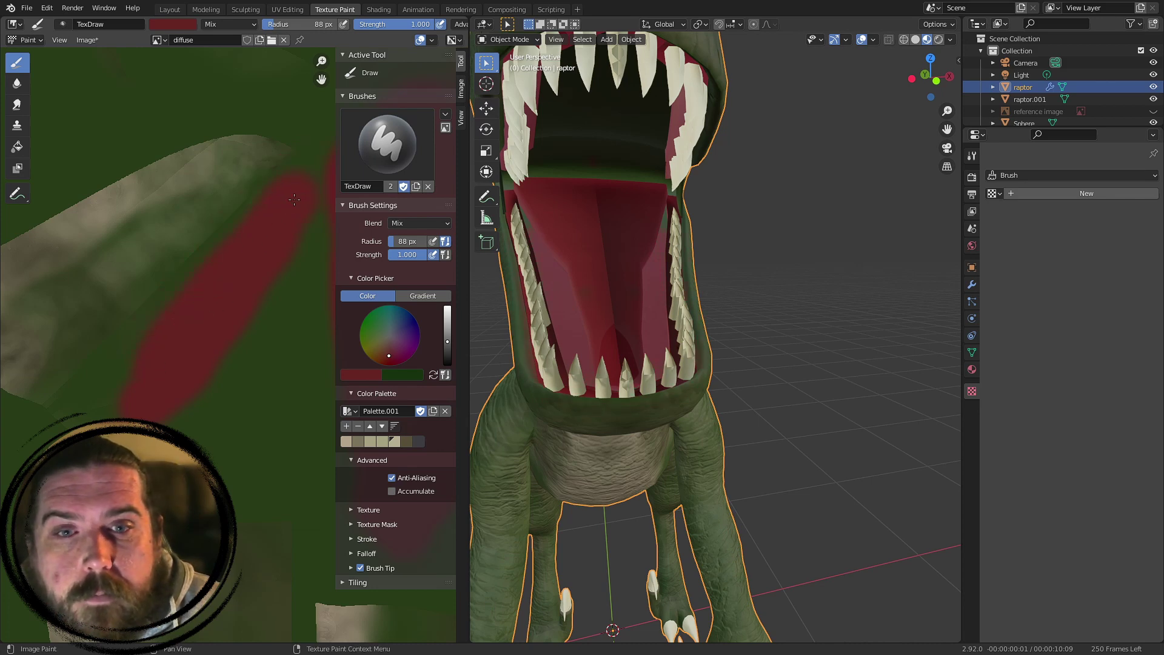
pyautogui.moveTo(600, 358); pyautogui.dragTo(635, 341, button='middle')
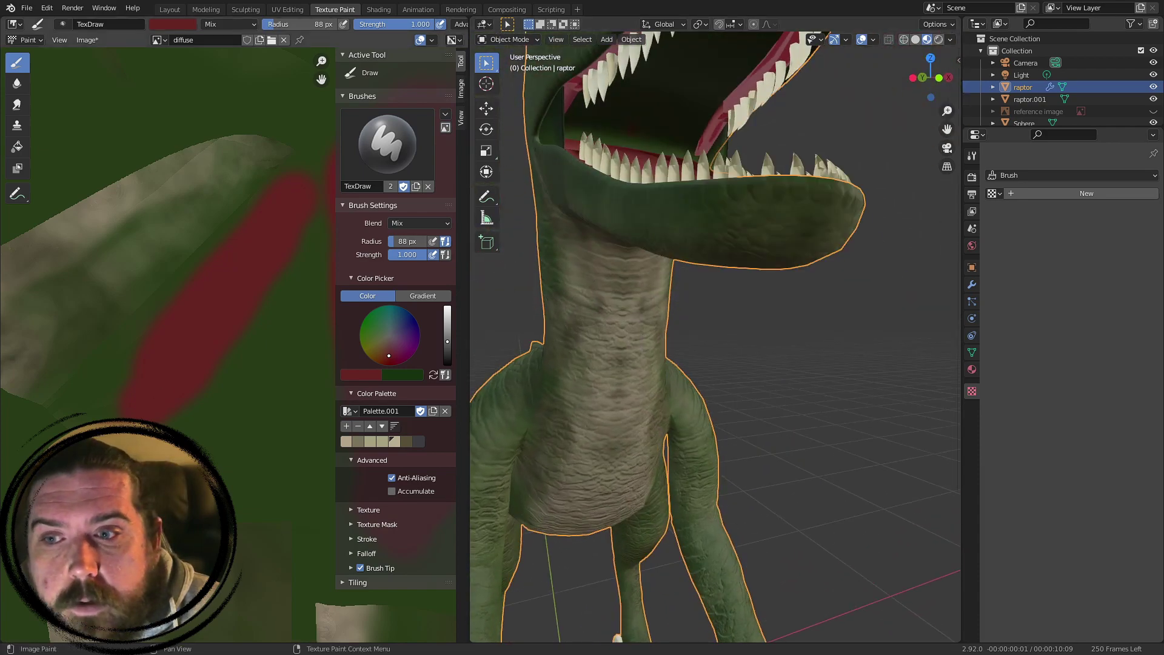
pyautogui.moveTo(686, 267); pyautogui.dragTo(751, 365, button='middle')
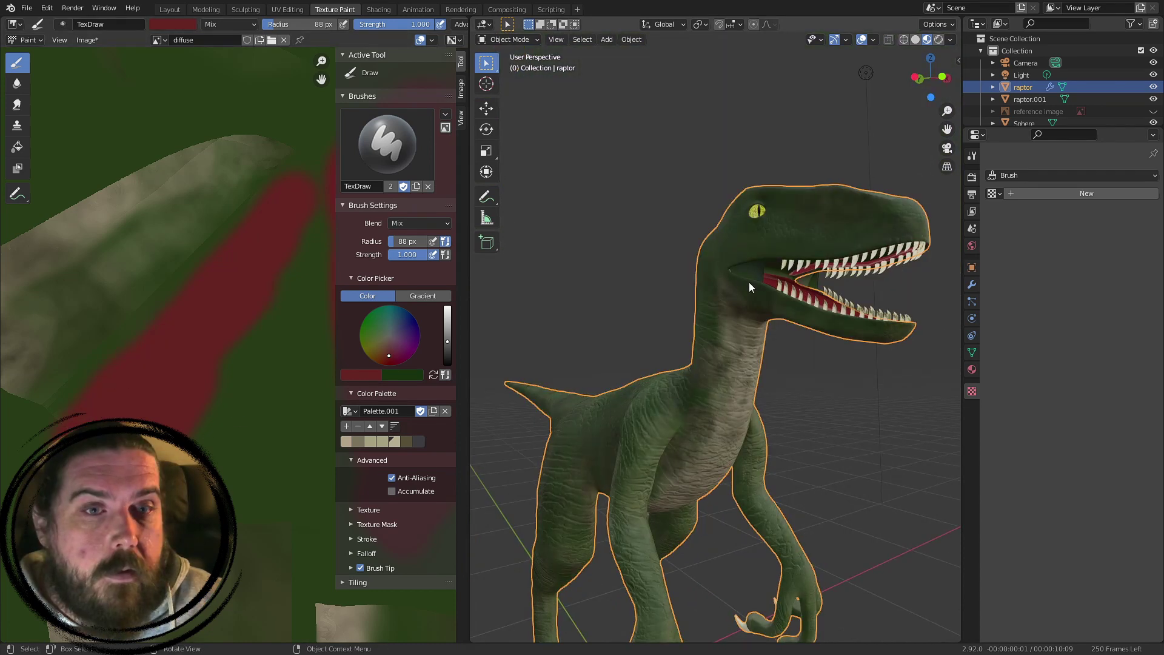
# - Examine the layout of the diffuse texture and the underside of the raptor's jaw
pyautogui.scroll(-5, 242, 243)
pyautogui.moveTo(128, 243); pyautogui.dragTo(101, 340, button='middle')
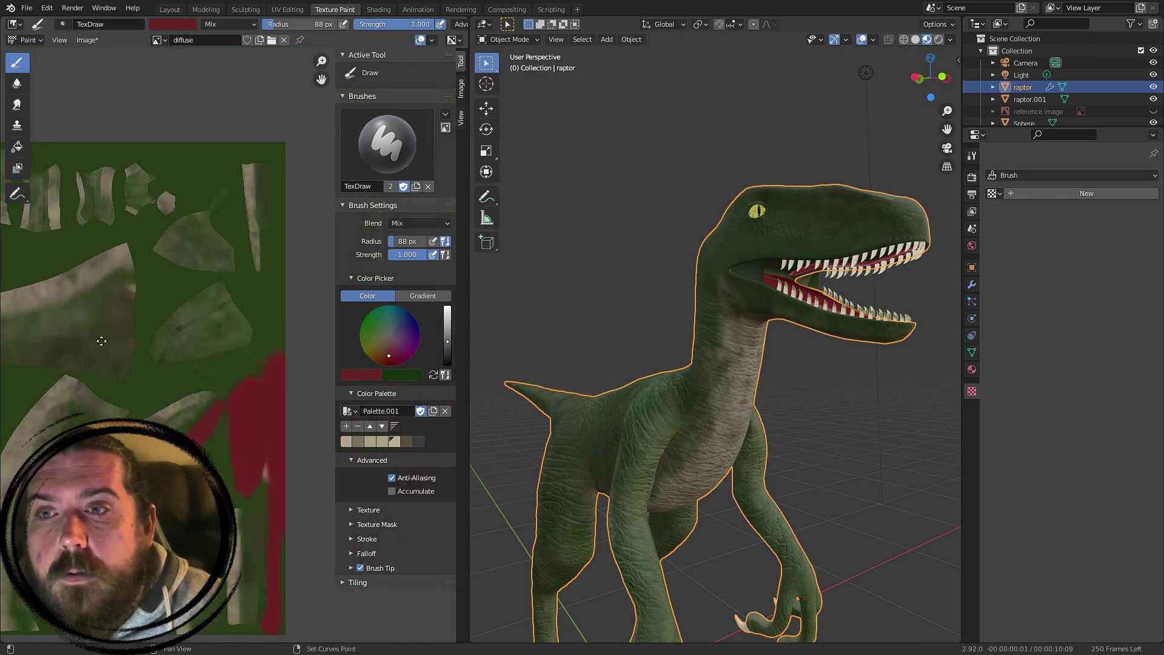
pyautogui.moveTo(101, 340); pyautogui.dragTo(58, 353, button='middle')
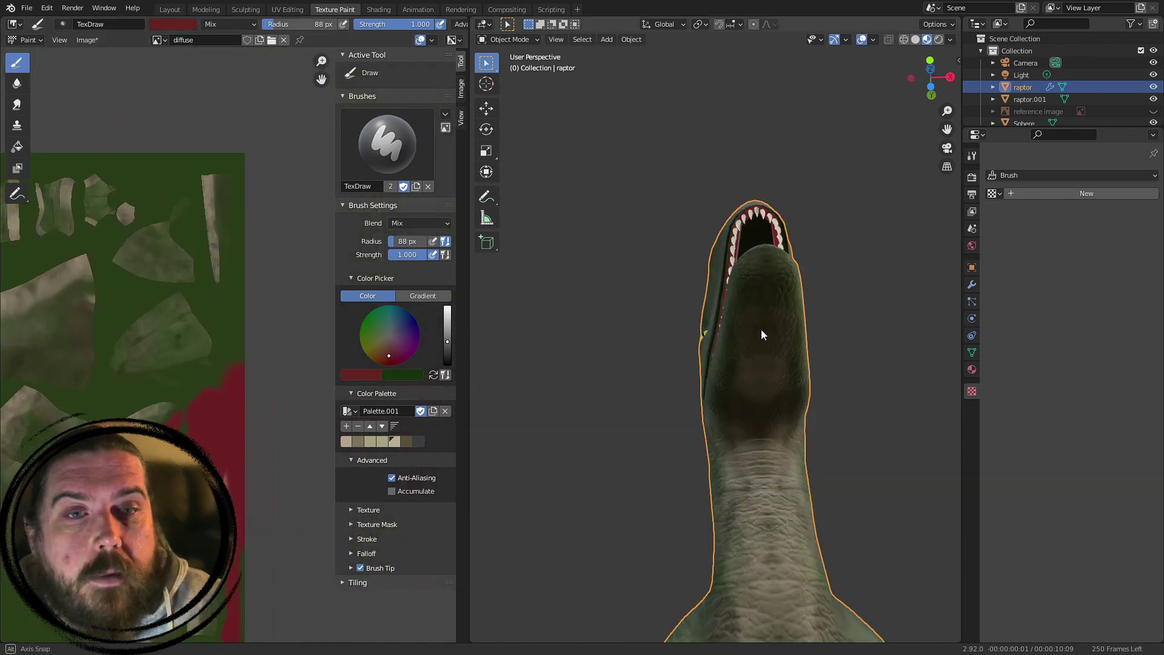
# - Enter Edit Mode on the raptor and select the faces along the centre line of the mouth's roof, growing the selection once
pyautogui.moveTo(762, 329)
pyautogui.mouseDown(button='middle')
pyautogui.moveTo(731, 313)
pyautogui.moveTo(753, 362)
pyautogui.moveTo(774, 376)
pyautogui.moveTo(765, 313)
pyautogui.mouseUp(button='middle')
pyautogui.scroll(5, 753, 364)
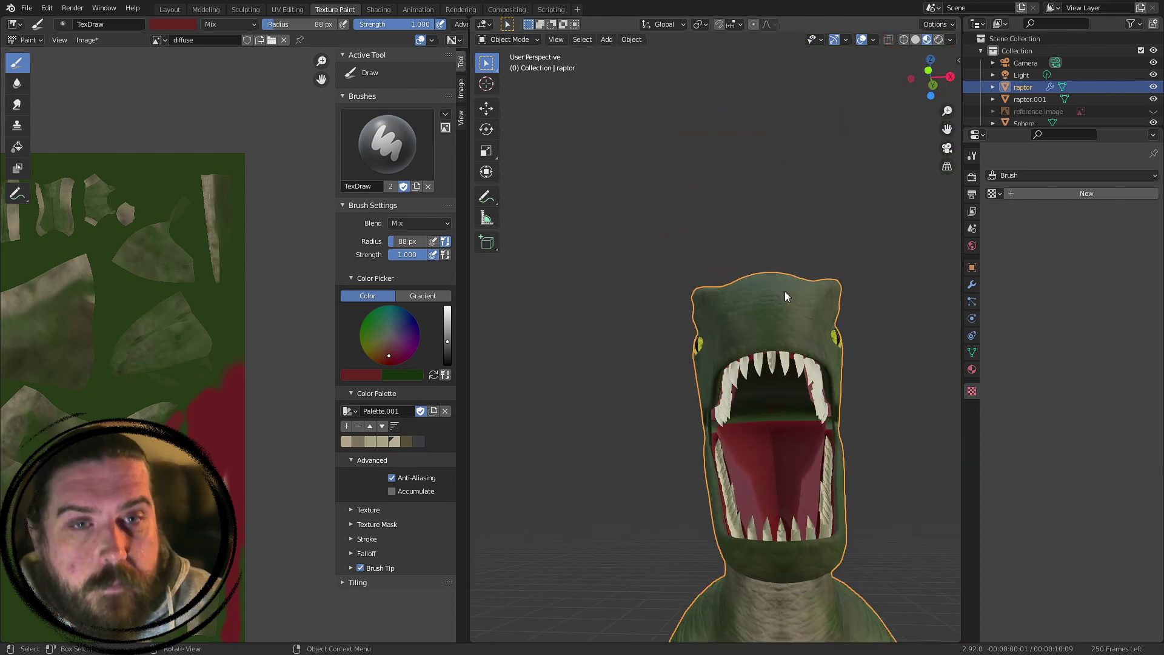
pyautogui.press('Tab')
pyautogui.moveTo(774, 398); pyautogui.dragTo(790, 328, button='middle')
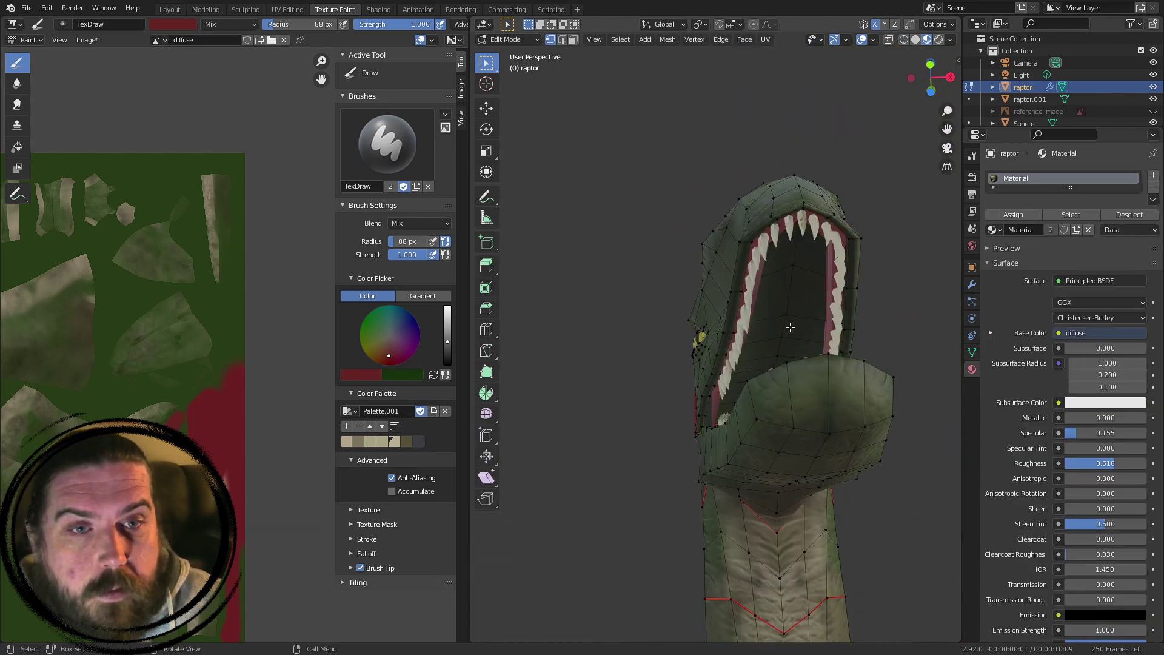
pyautogui.click(797, 263)
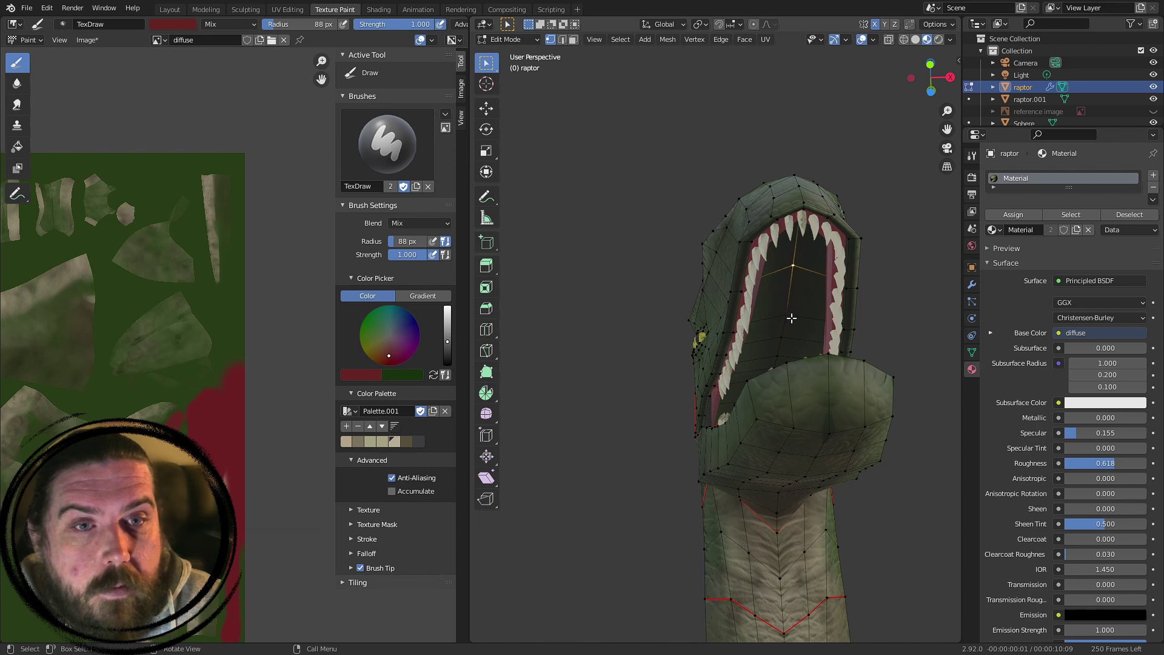
pyautogui.keyDown('shift'); pyautogui.click(790, 320); pyautogui.keyUp('shift')
pyautogui.moveTo(774, 347)
pyautogui.keyDown('shift'); pyautogui.mouseDown()
pyautogui.moveTo(790, 343)
pyautogui.moveTo(783, 335)
pyautogui.mouseUp(); pyautogui.keyUp('shift')
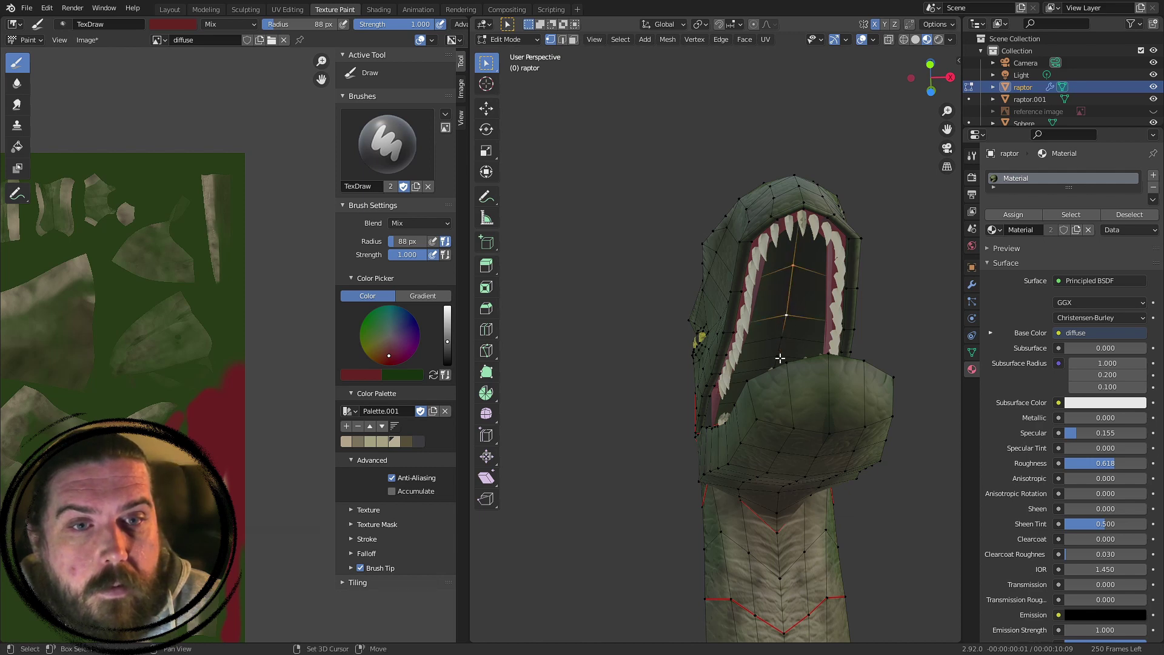
pyautogui.moveTo(44, 349); pyautogui.dragTo(122, 330, button='middle')
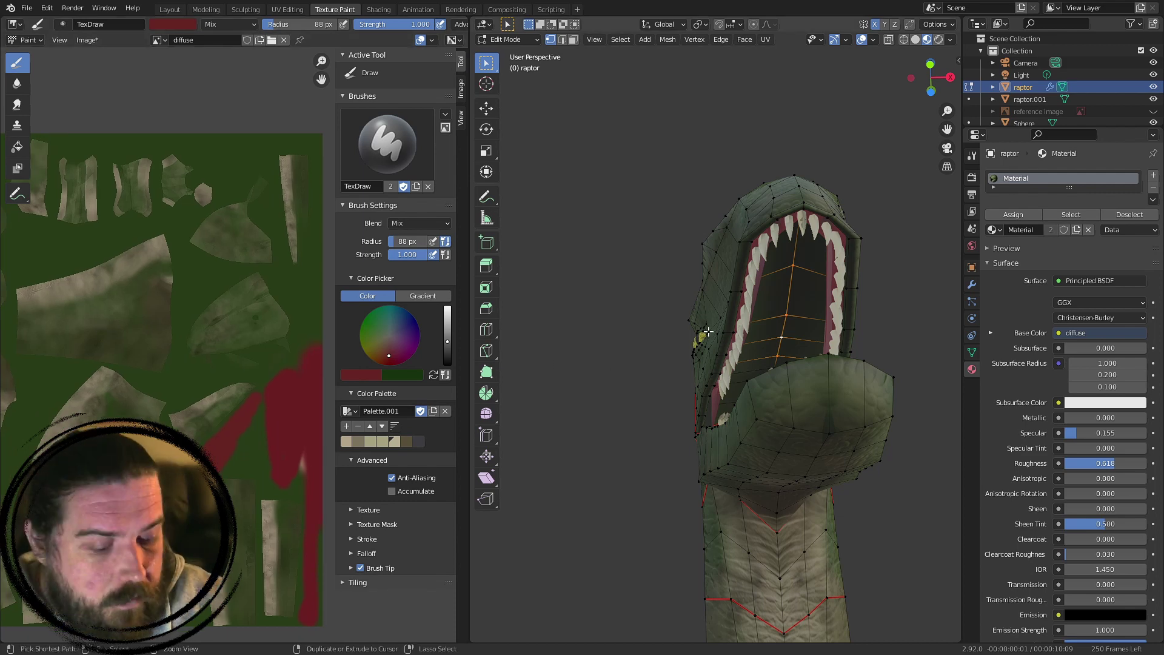
pyautogui.press('ctrl+KP_Add')
# - Undo the misplaced strokes and paint the mouth roof's UV island on the diffuse texture with the dark red brush
pyautogui.scroll(5, 282, 391)
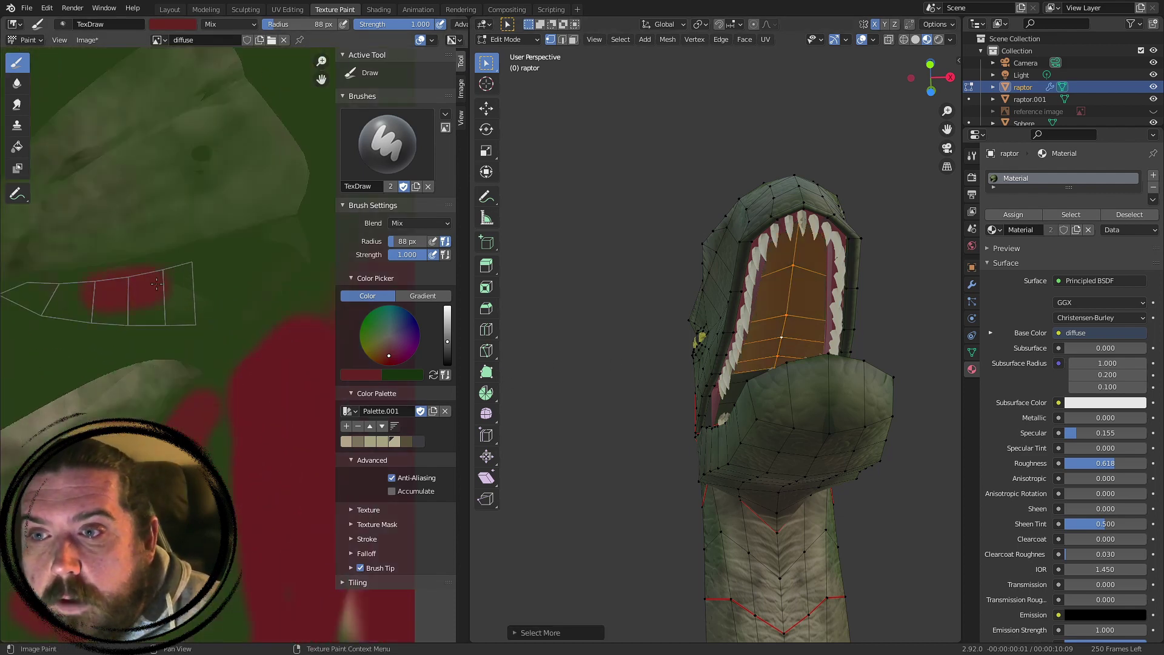
pyautogui.moveTo(251, 325); pyautogui.dragTo(349, 330, button='middle')
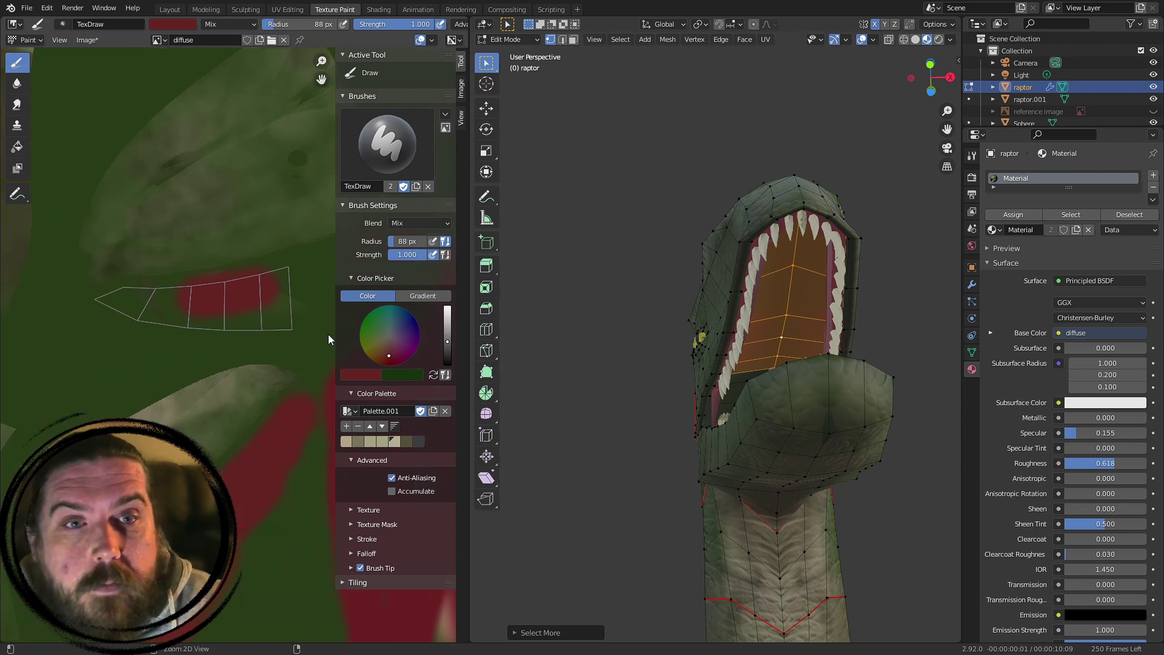
pyautogui.hotkey('ctrl', 'z')
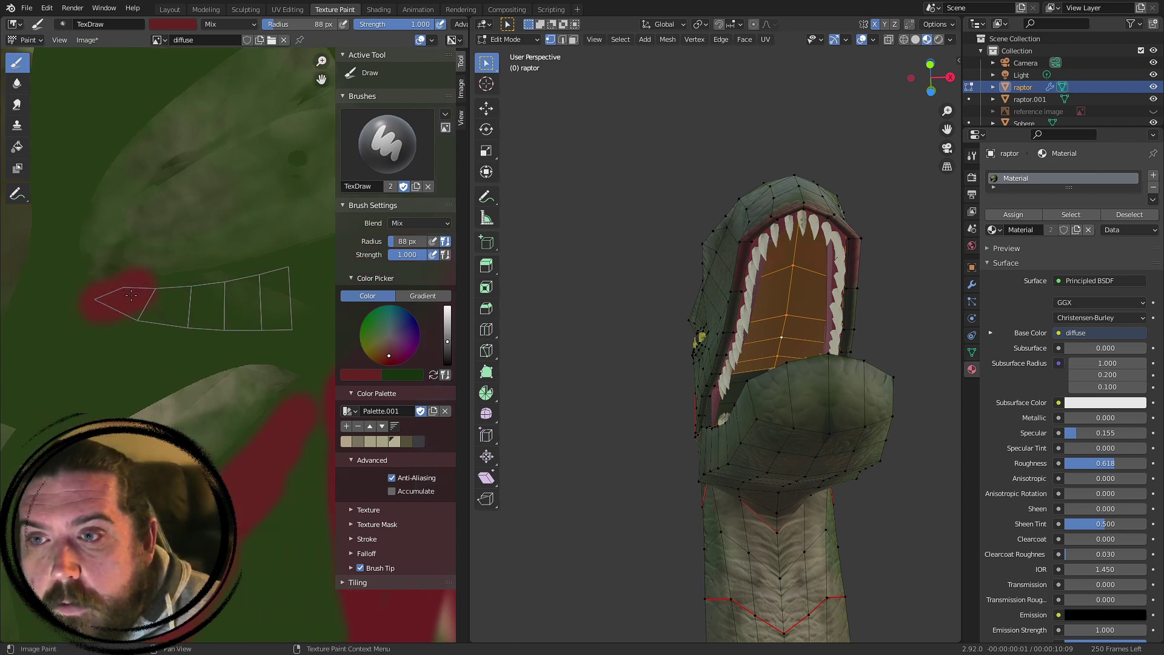
pyautogui.hotkey('ctrl', 'z')
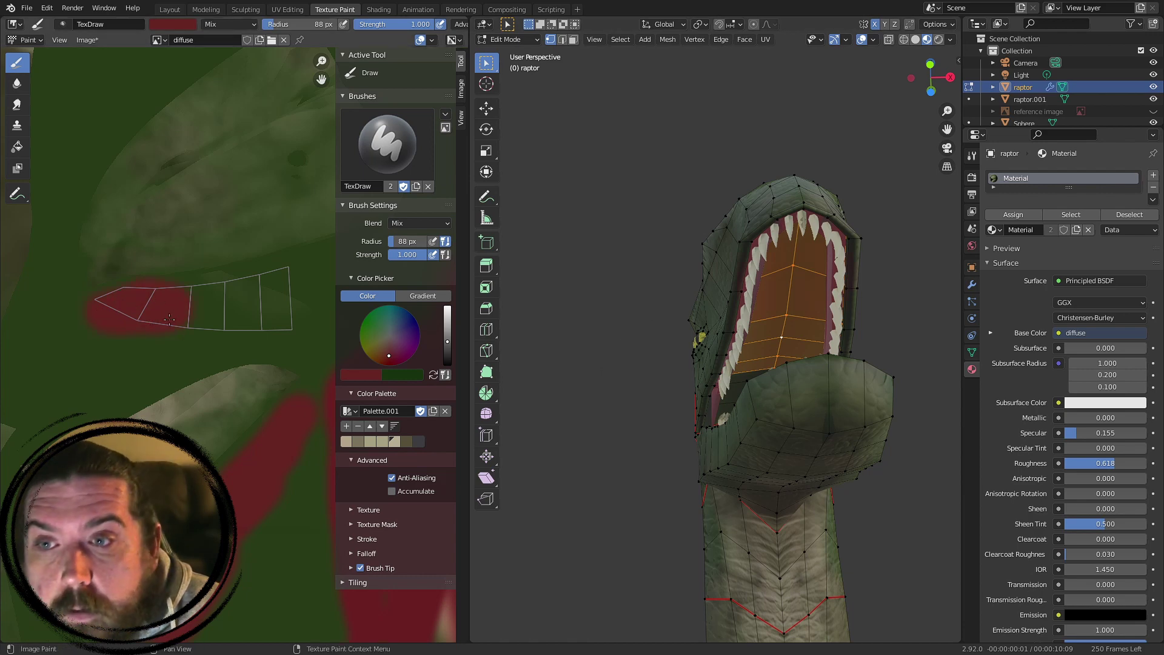
pyautogui.moveTo(163, 304); pyautogui.dragTo(369, 278)
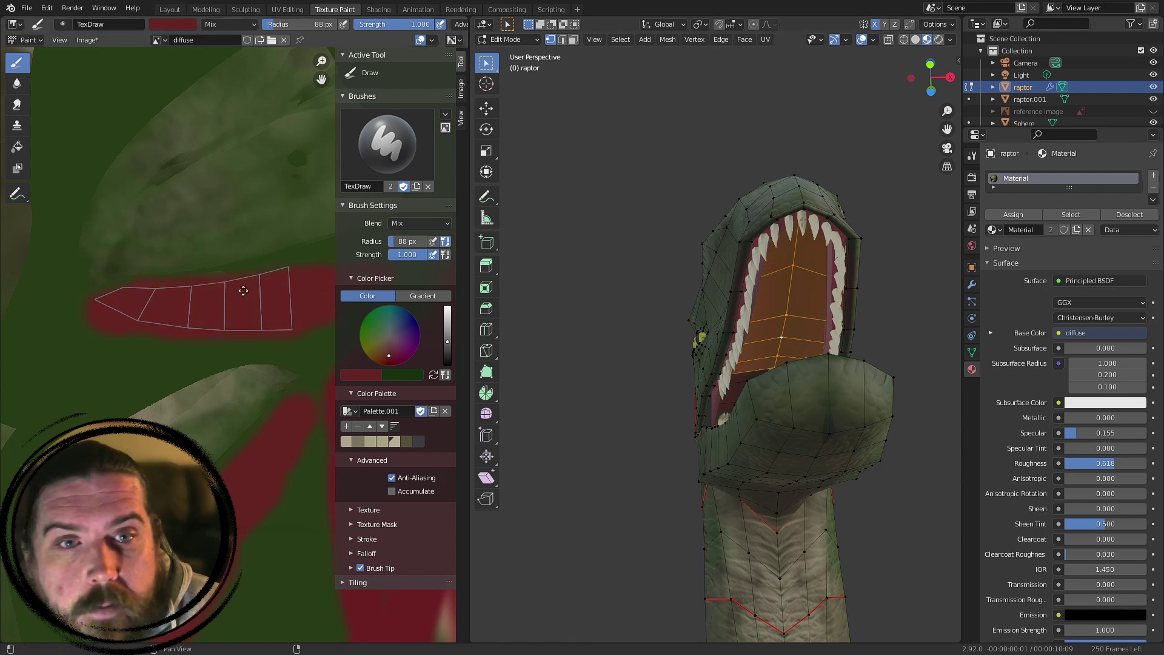
pyautogui.moveTo(245, 290); pyautogui.dragTo(177, 317, button='middle')
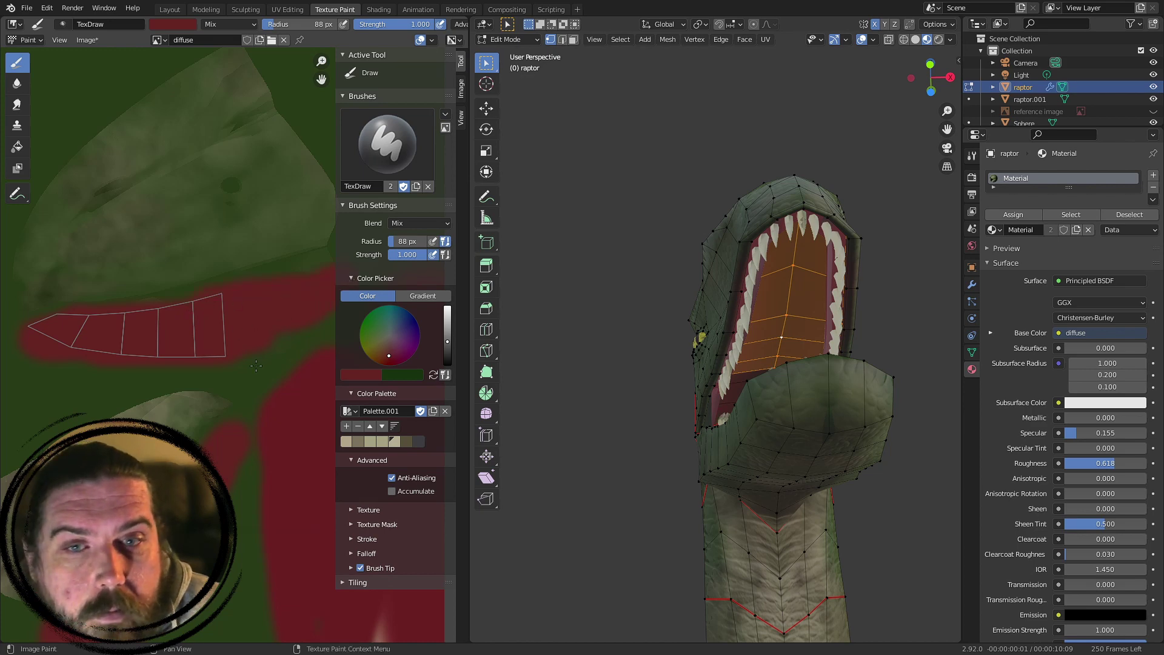
# - Examine the inside of the raptor's mouth and the painted red areas around the palate island for remaining green
pyautogui.moveTo(758, 315); pyautogui.dragTo(783, 306, button='middle')
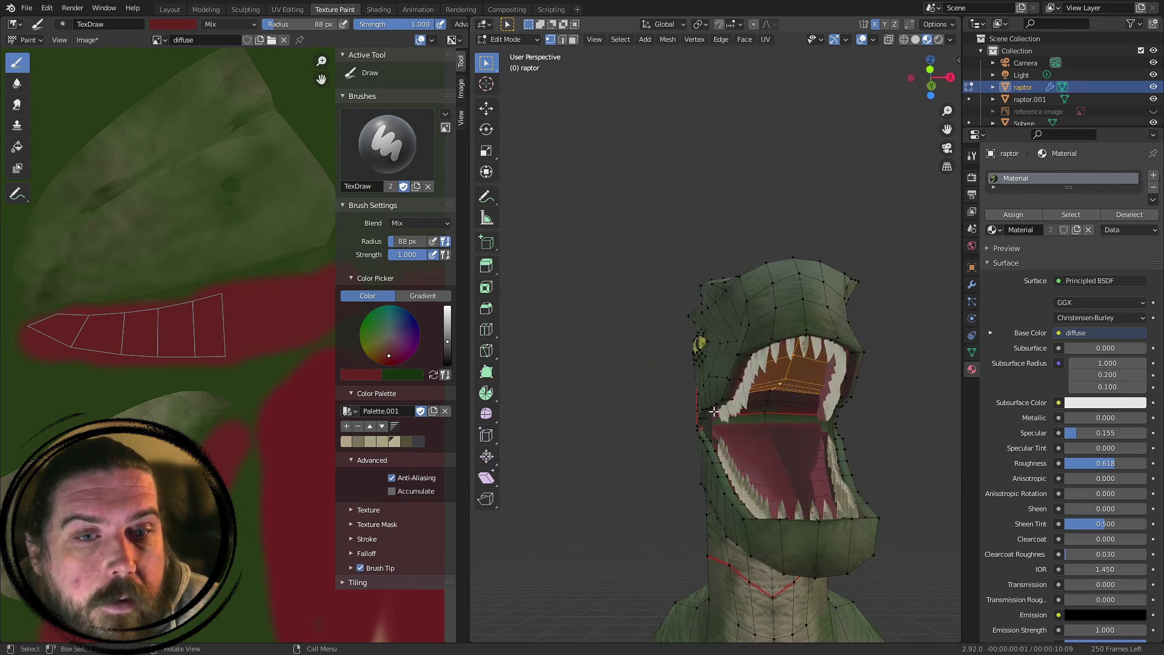
pyautogui.moveTo(199, 308); pyautogui.dragTo(165, 306, button='middle')
pyautogui.scroll(2, 224, 324)
pyautogui.moveTo(330, 237); pyautogui.dragTo(251, 249, button='middle')
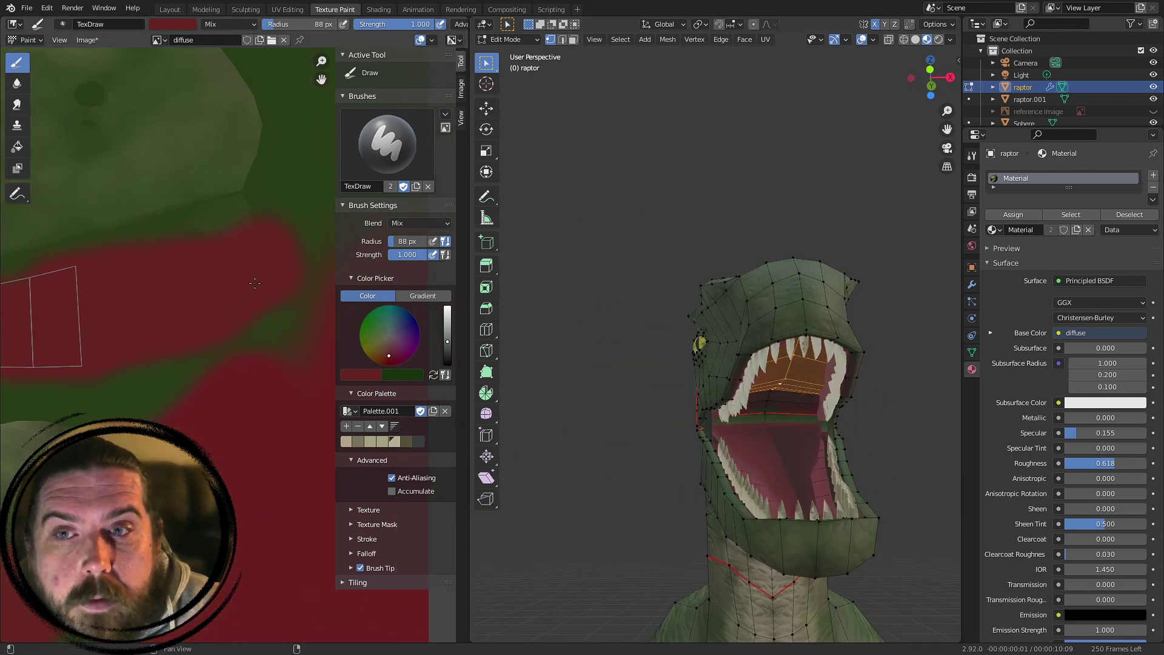
pyautogui.moveTo(225, 314); pyautogui.dragTo(142, 322, button='middle')
pyautogui.scroll(-6, 235, 328)
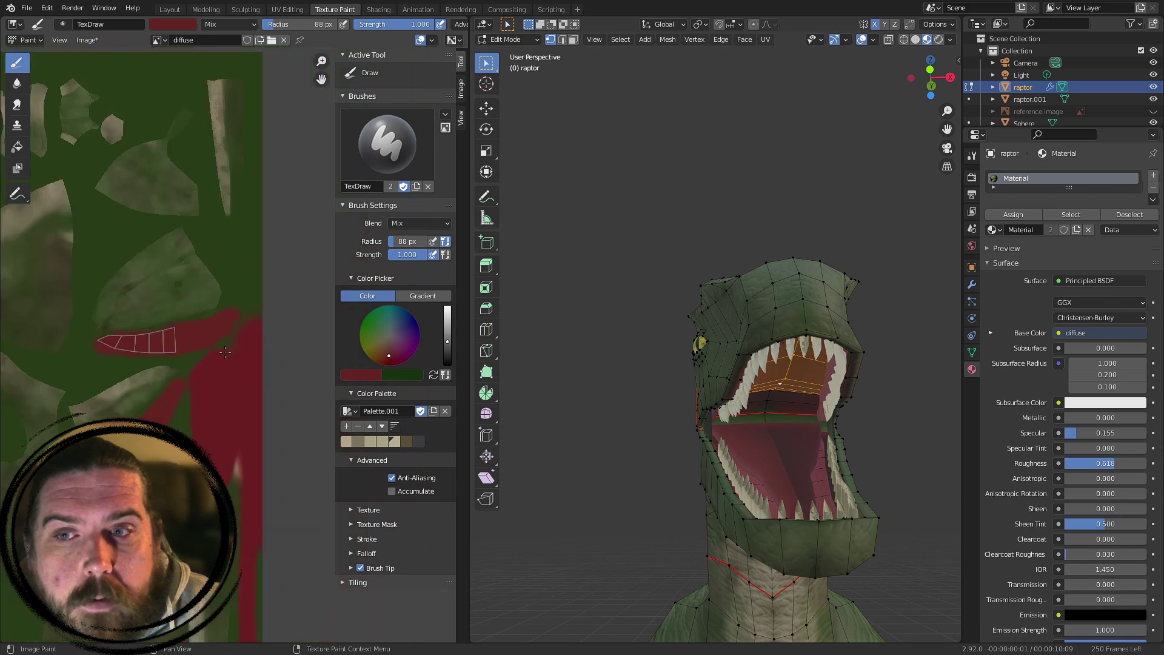
pyautogui.scroll(3, 234, 328)
pyautogui.moveTo(156, 419)
pyautogui.mouseDown(button='middle')
pyautogui.moveTo(237, 373)
pyautogui.moveTo(222, 376)
pyautogui.mouseUp(button='middle')
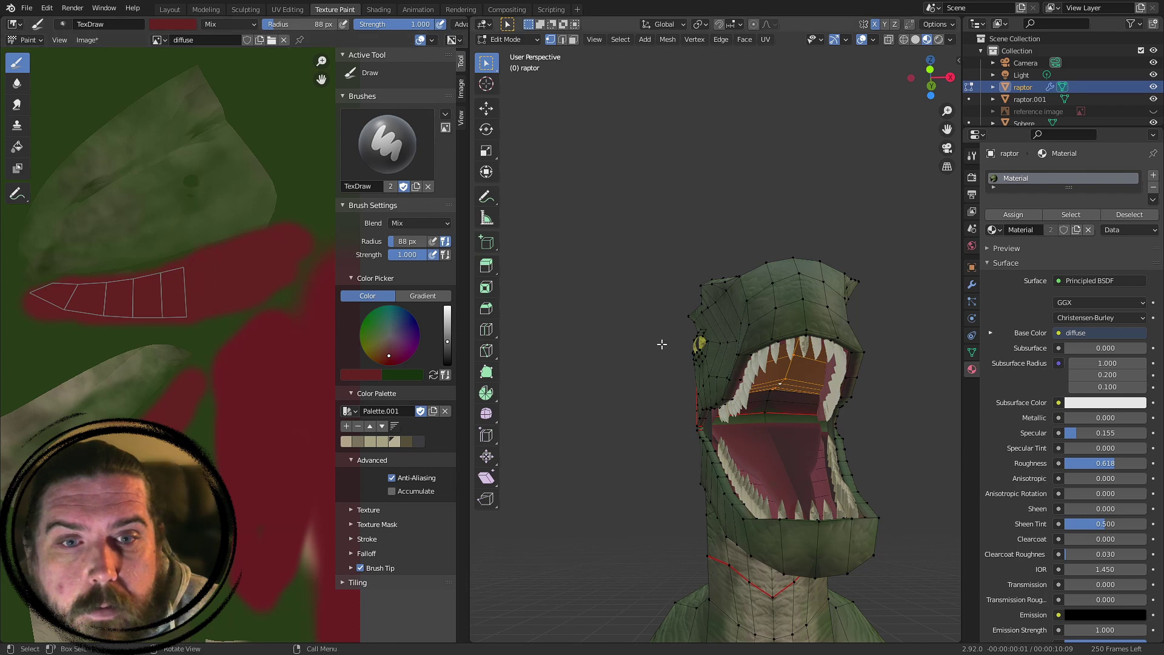
pyautogui.moveTo(662, 341); pyautogui.dragTo(791, 352, button='middle')
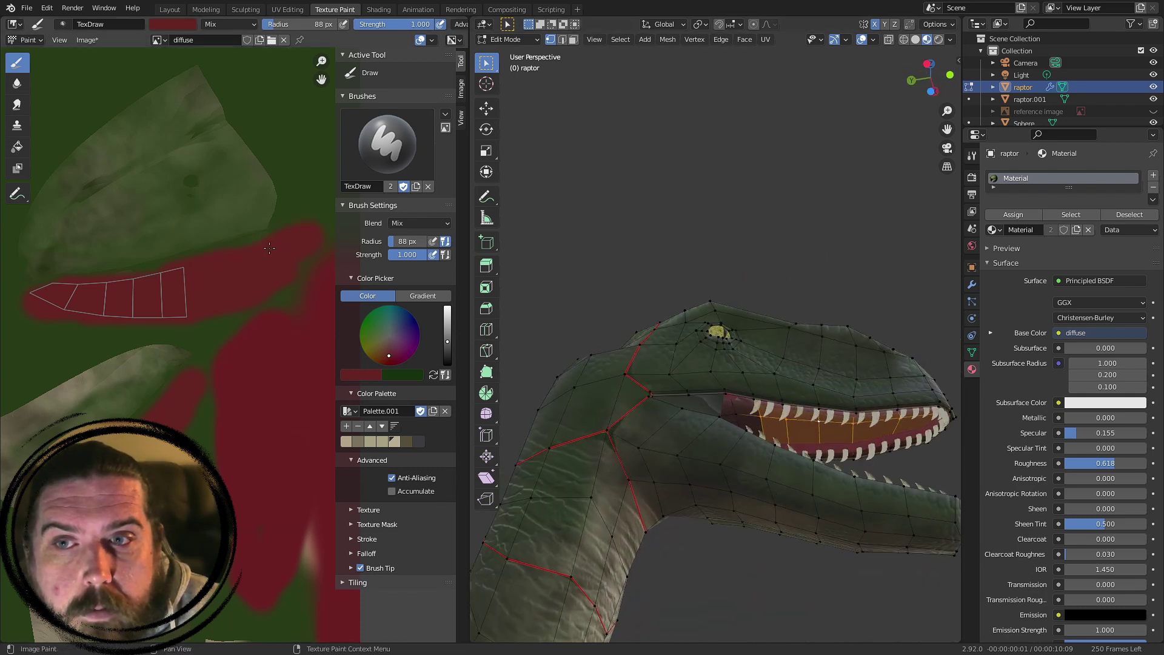
# - Select the faces around the seam at the back of the mouth and cover their UV area on the diffuse texture with dark red
pyautogui.moveTo(777, 364); pyautogui.dragTo(782, 462, button='middle')
pyautogui.scroll(6, 795, 471)
pyautogui.keyDown('alt'); pyautogui.click(812, 465); pyautogui.keyUp('alt')
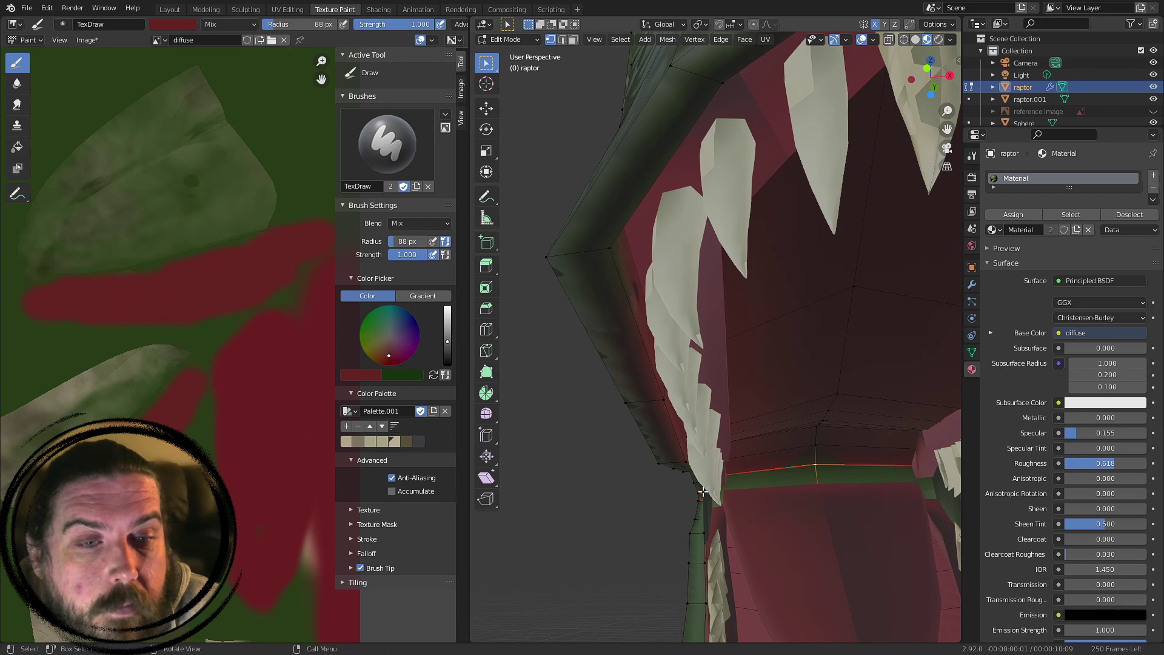
pyautogui.press('ctrl+KP_Add')
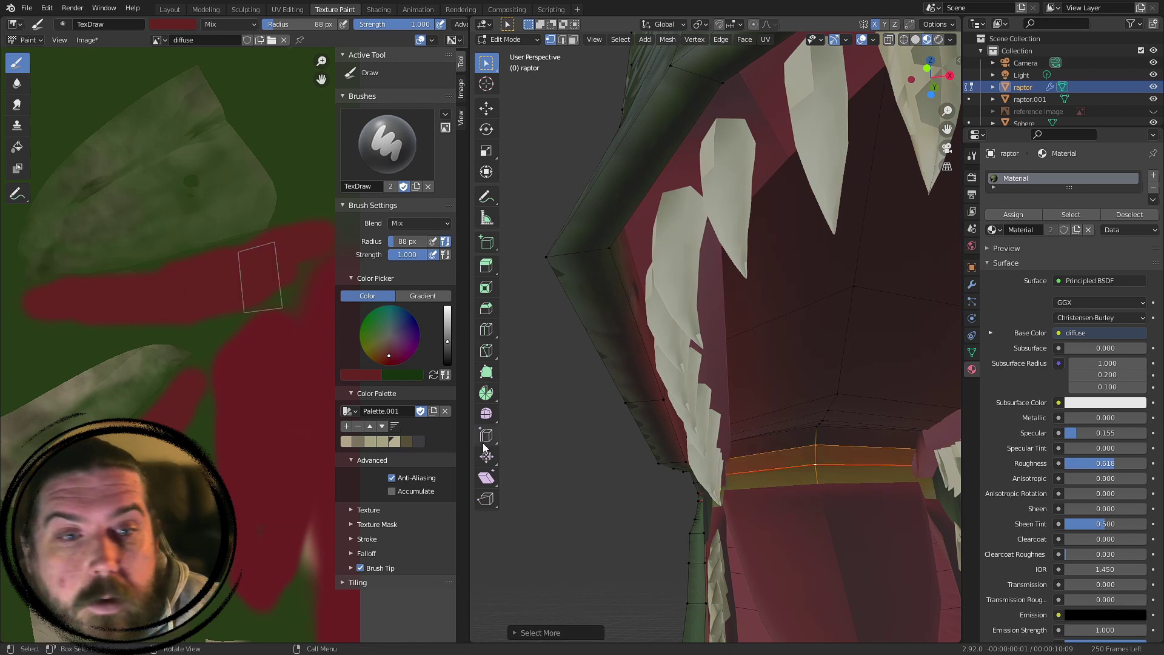
pyautogui.moveTo(860, 437); pyautogui.dragTo(583, 435, button='middle')
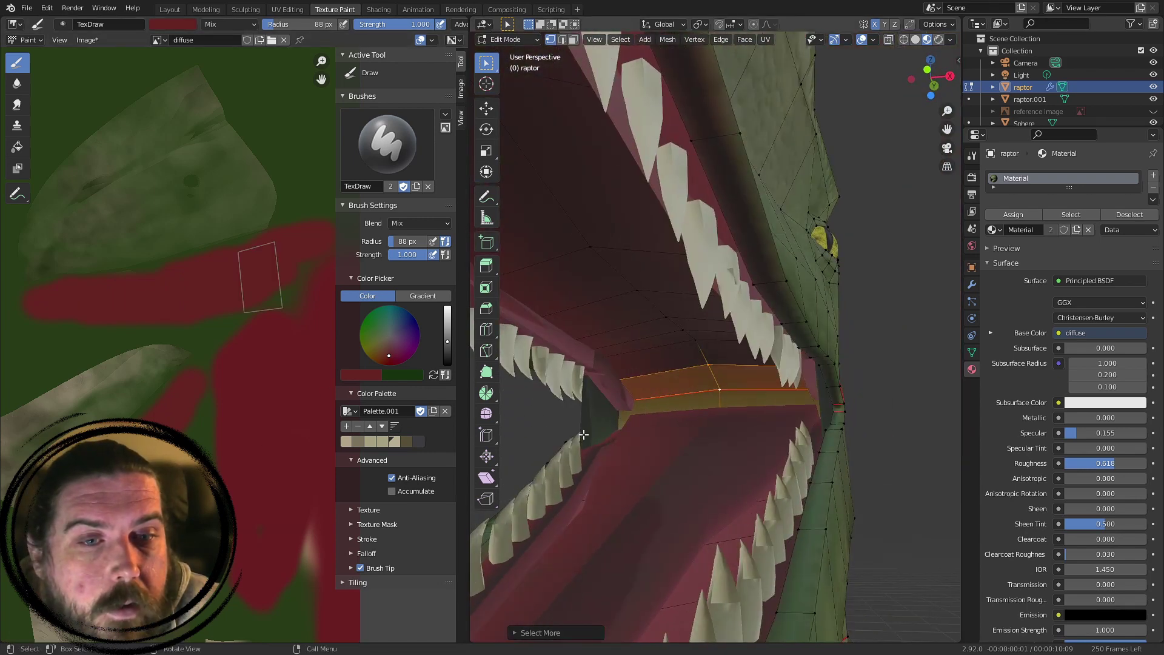
pyautogui.moveTo(302, 280); pyautogui.dragTo(261, 294, button='middle')
pyautogui.scroll(1, 242, 327)
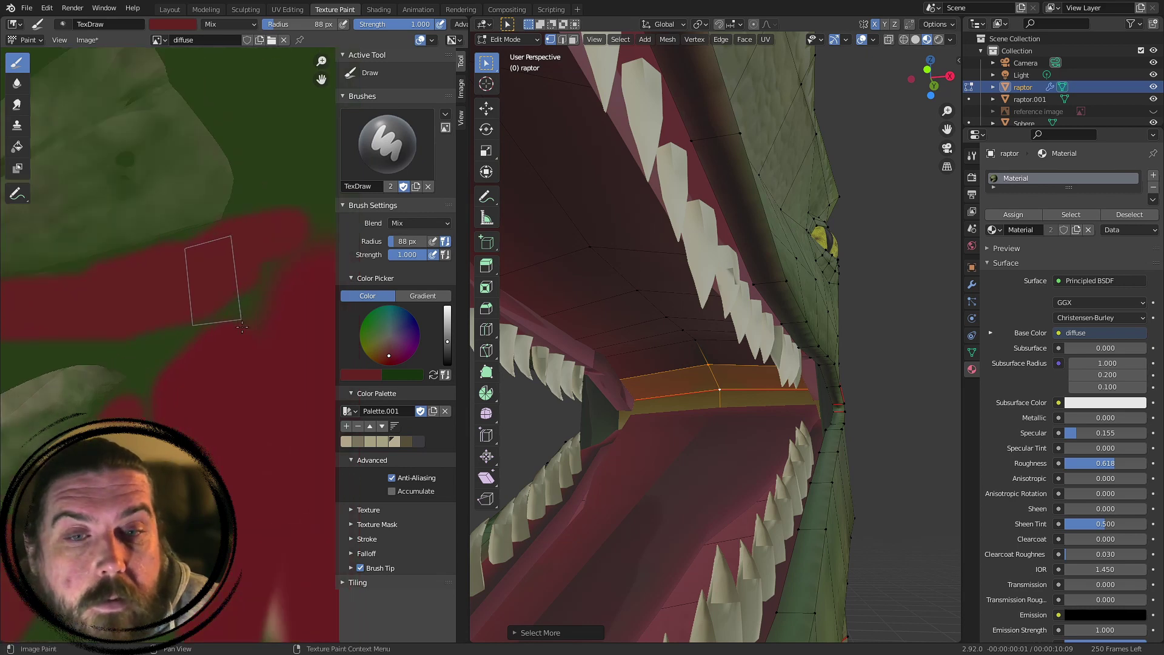
pyautogui.scroll(1, 242, 327)
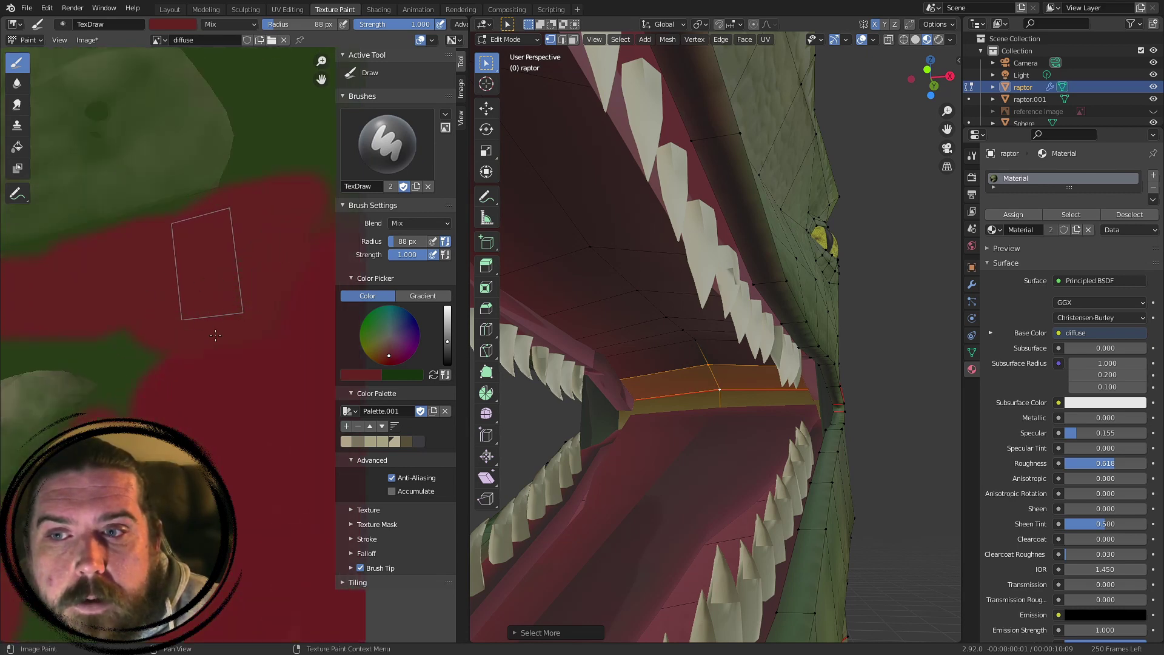
# - Switch to wireframe shading and face selection, clear the selection and select the linked faces closing off the back of the mouth
pyautogui.moveTo(657, 419)
pyautogui.mouseDown(button='middle')
pyautogui.moveTo(733, 401)
pyautogui.moveTo(658, 397)
pyautogui.moveTo(740, 414)
pyautogui.moveTo(711, 429)
pyautogui.moveTo(759, 408)
pyautogui.moveTo(778, 437)
pyautogui.moveTo(772, 427)
pyautogui.moveTo(792, 424)
pyautogui.moveTo(762, 426)
pyautogui.mouseUp(button='middle')
pyautogui.press('z')
pyautogui.click(590, 405)
pyautogui.hotkey('alt', 'a')
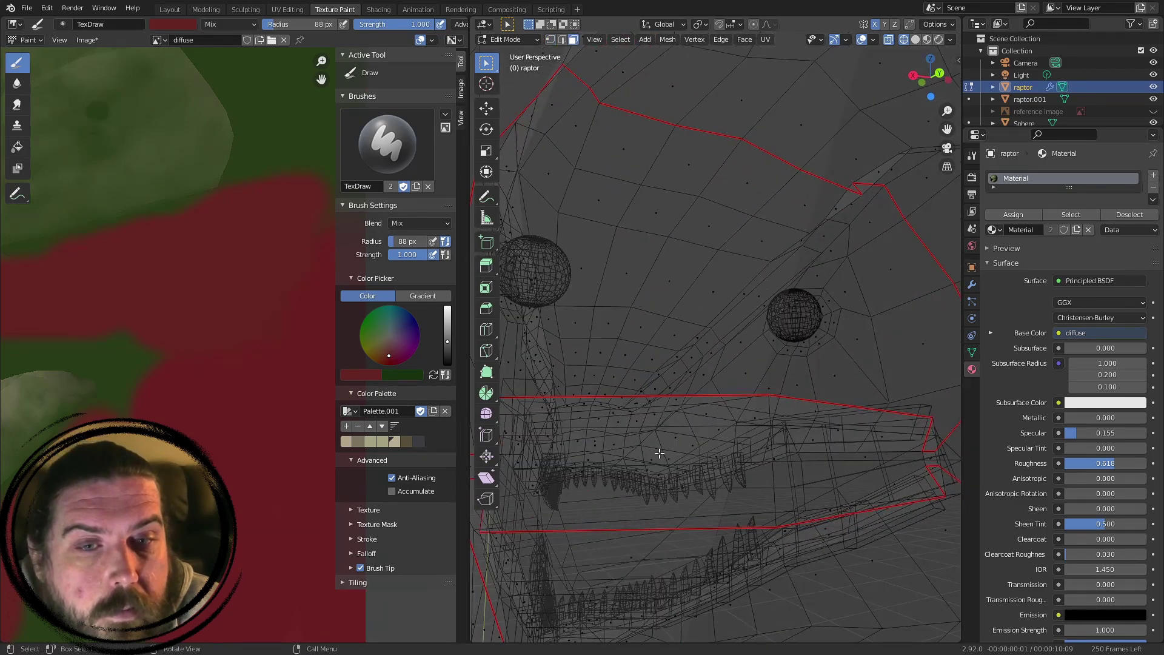
pyautogui.press('l')
pyautogui.press('l')
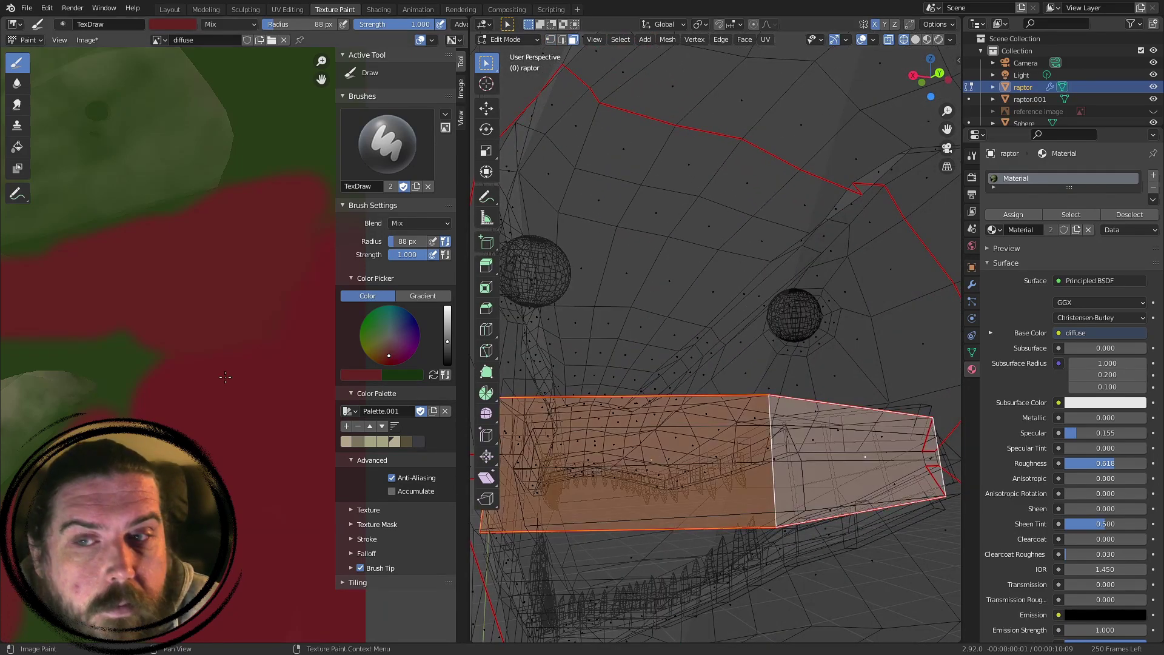
# - Paint the small tilted rectangular UV island of the selected faces dark red on the diffuse texture
pyautogui.scroll(-5, 161, 312)
pyautogui.scroll(10, 161, 312)
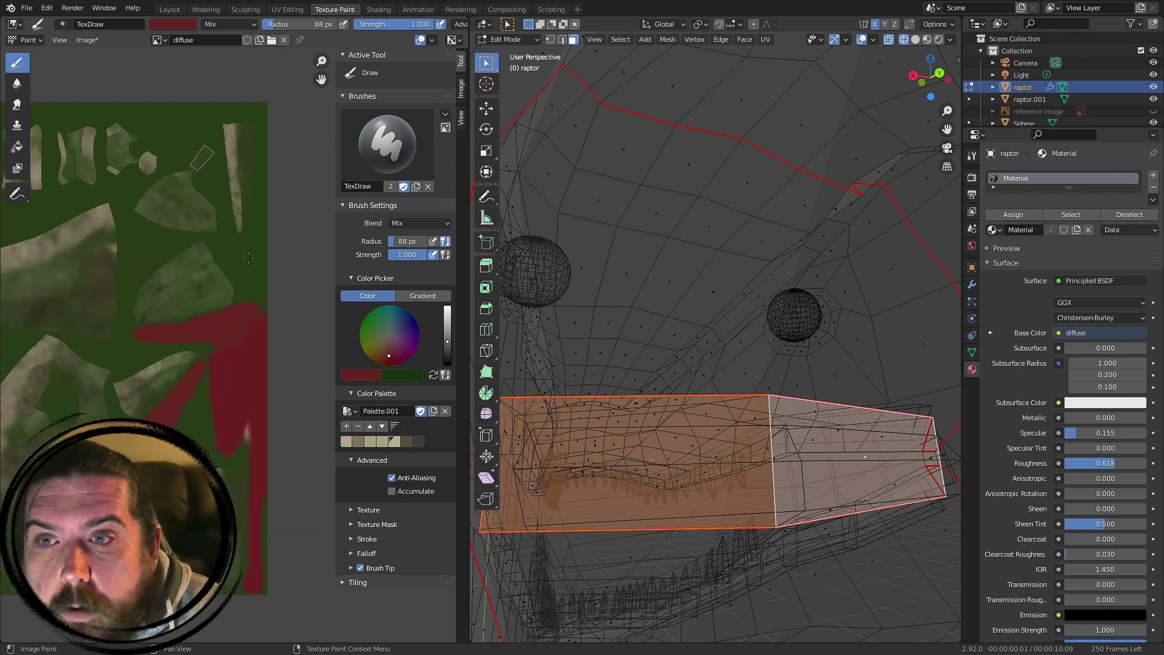
pyautogui.moveTo(133, 170); pyautogui.dragTo(197, 344, button='middle')
pyautogui.scroll(1, 196, 345)
pyautogui.moveTo(233, 395); pyautogui.dragTo(249, 368, button='middle')
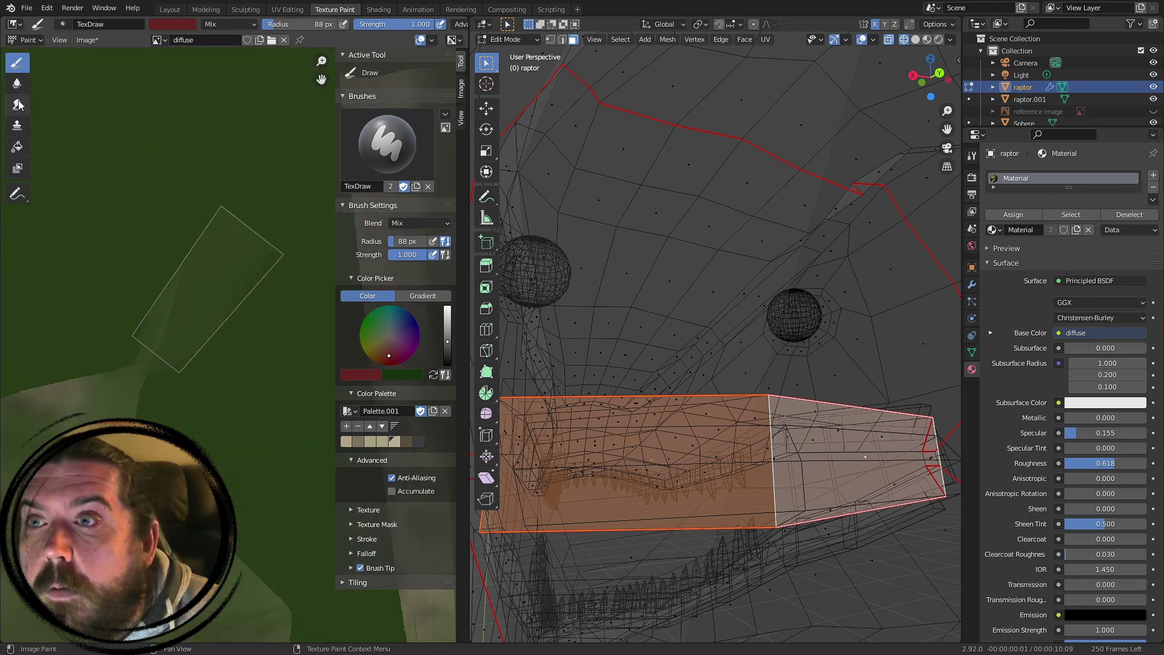
pyautogui.moveTo(277, 254); pyautogui.dragTo(258, 272)
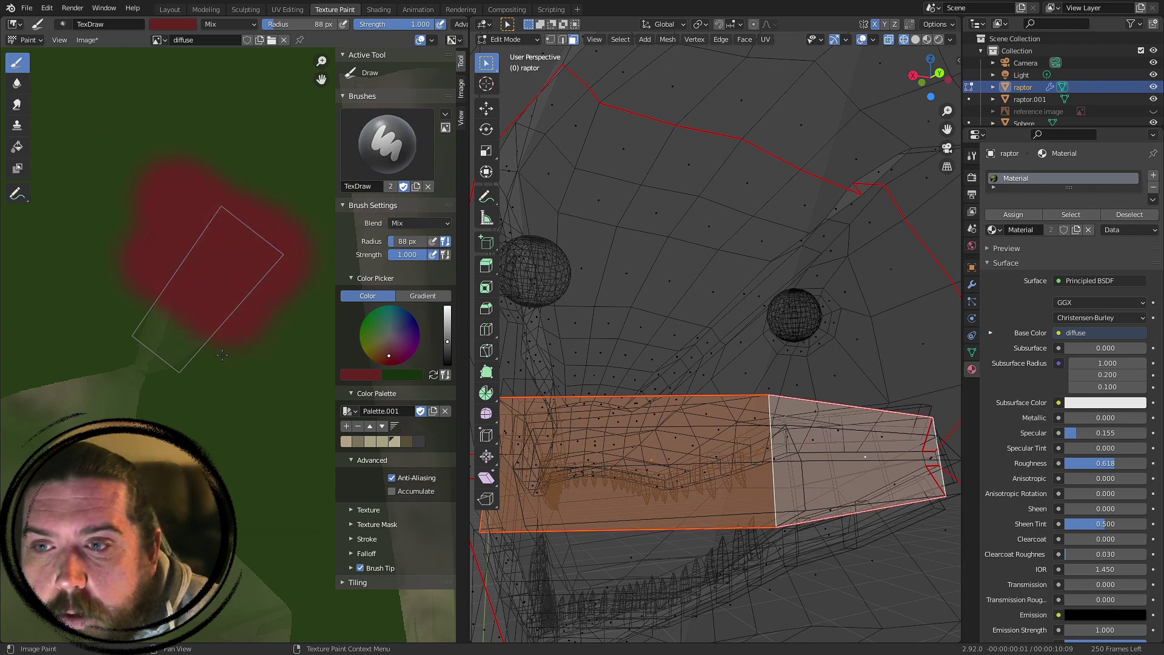
pyautogui.moveTo(222, 355); pyautogui.dragTo(168, 317)
# - Return to Object Mode, switch the viewport to Material Preview shading and deselect the raptor
pyautogui.scroll(-2, 679, 434)
pyautogui.moveTo(680, 434)
pyautogui.mouseDown(button='middle')
pyautogui.moveTo(763, 437)
pyautogui.moveTo(690, 496)
pyautogui.moveTo(744, 507)
pyautogui.mouseUp(button='middle')
pyautogui.press('Tab')
pyautogui.hotkey('shift', 'z')
pyautogui.moveTo(691, 425); pyautogui.dragTo(756, 416, button='middle')
pyautogui.press('z')
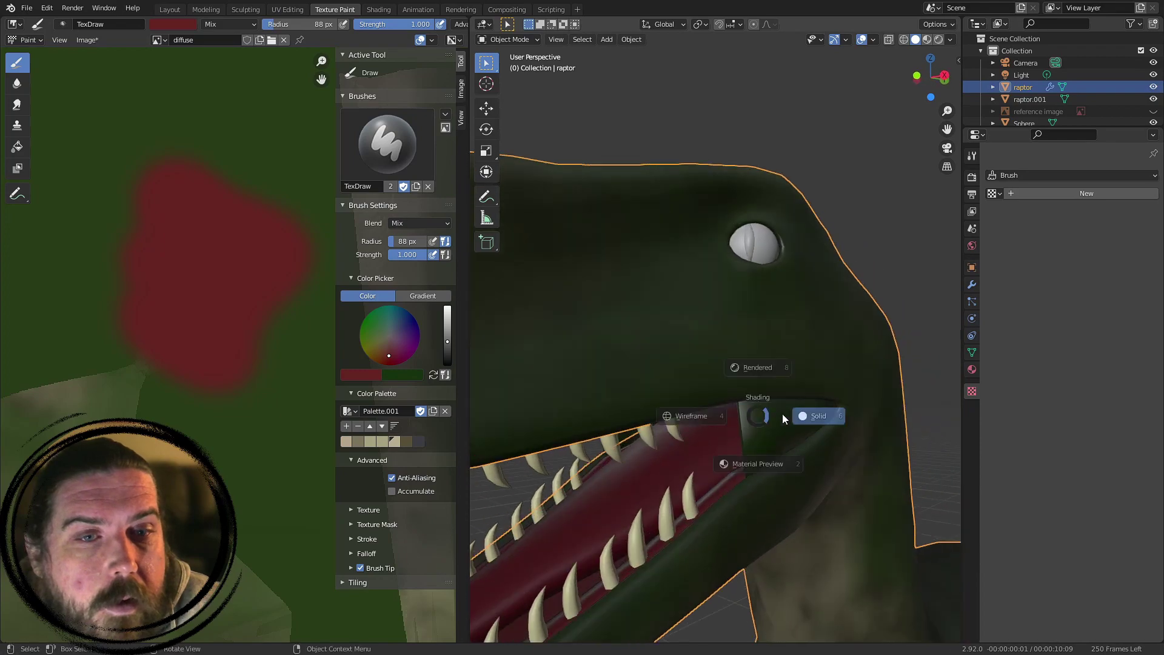
pyautogui.press('z')
pyautogui.click(788, 497)
pyautogui.moveTo(788, 529)
pyautogui.keyDown('shift'); pyautogui.mouseDown(button='middle')
pyautogui.moveTo(696, 395)
pyautogui.moveTo(816, 400)
pyautogui.mouseUp(button='middle'); pyautogui.keyUp('shift')
pyautogui.scroll(-8, 563, 304)
pyautogui.keyDown('shift'); pyautogui.moveTo(562, 304); pyautogui.dragTo(749, 304, button='middle'); pyautogui.keyUp('shift')
pyautogui.click(674, 149)
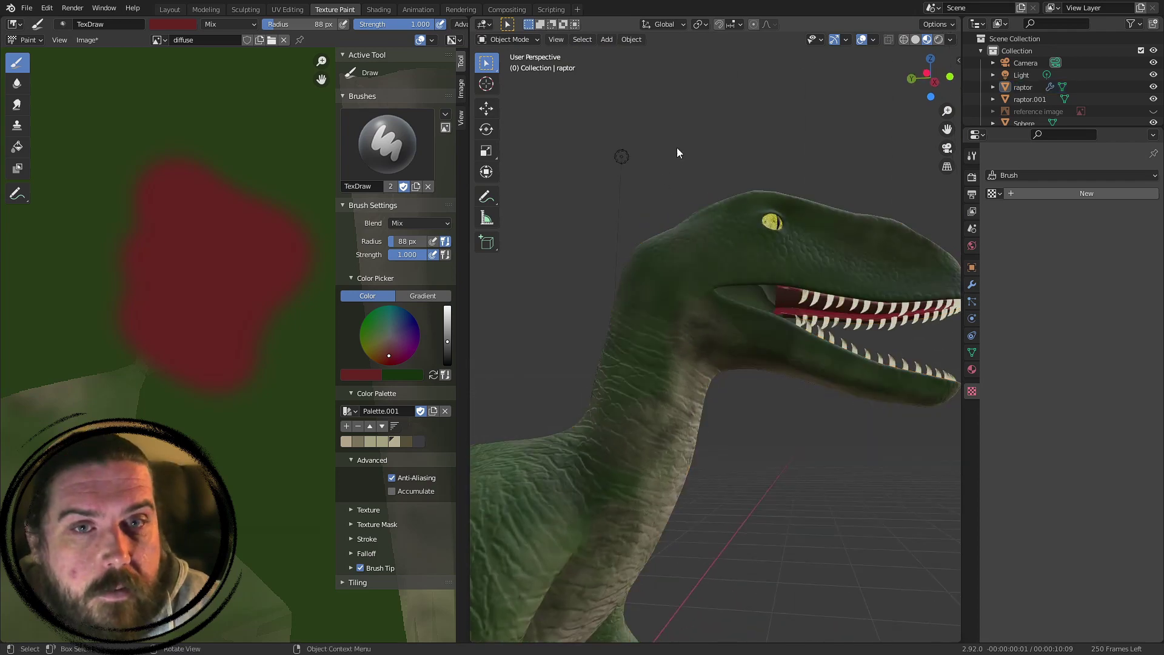
# - Enter Edit Mode on the raptor.001 object and select all linked faces of the green piece in the mouth's corner
pyautogui.moveTo(776, 216); pyautogui.dragTo(655, 235, button='middle')
pyautogui.scroll(-9, 679, 231)
pyautogui.scroll(3, 782, 327)
pyautogui.scroll(5, 784, 334)
pyautogui.moveTo(784, 335); pyautogui.dragTo(716, 309, button='middle')
pyautogui.scroll(4, 755, 369)
pyautogui.click(687, 249)
pyautogui.moveTo(703, 244); pyautogui.dragTo(740, 289, button='middle')
pyautogui.press('Tab')
pyautogui.click(746, 271)
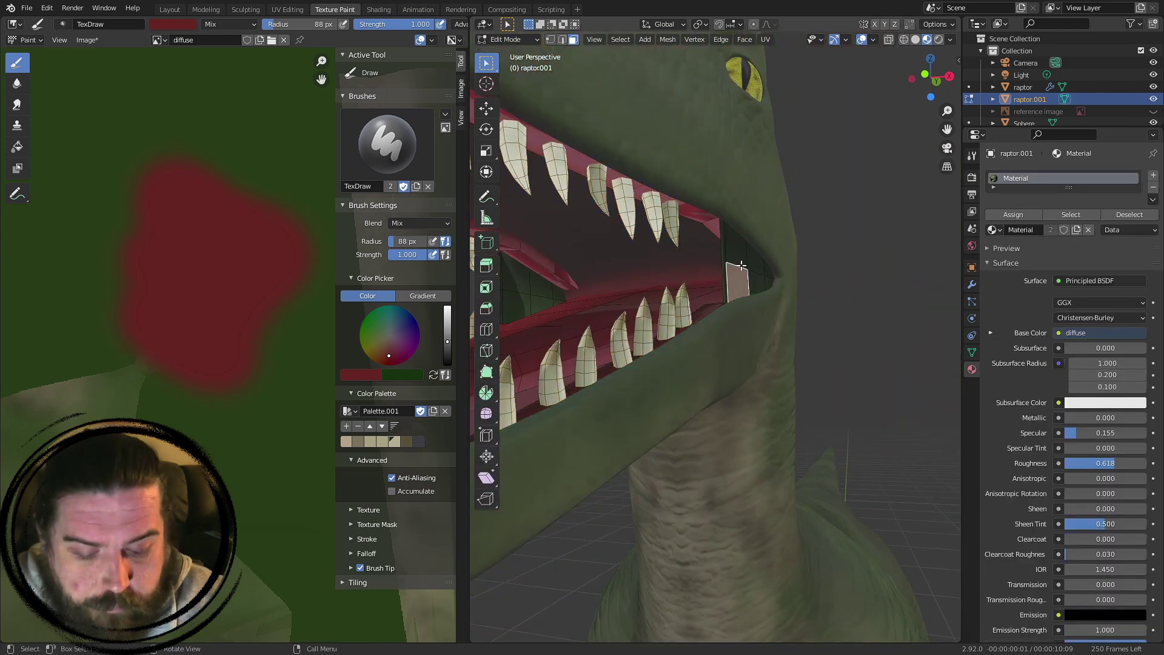
pyautogui.press('l')
# - Locate the cross-shaped UV island of the selected faces on the diffuse texture and darken the red brush colour
pyautogui.scroll(-7, 243, 336)
pyautogui.moveTo(233, 388); pyautogui.dragTo(311, 244, button='middle')
pyautogui.scroll(1, 234, 261)
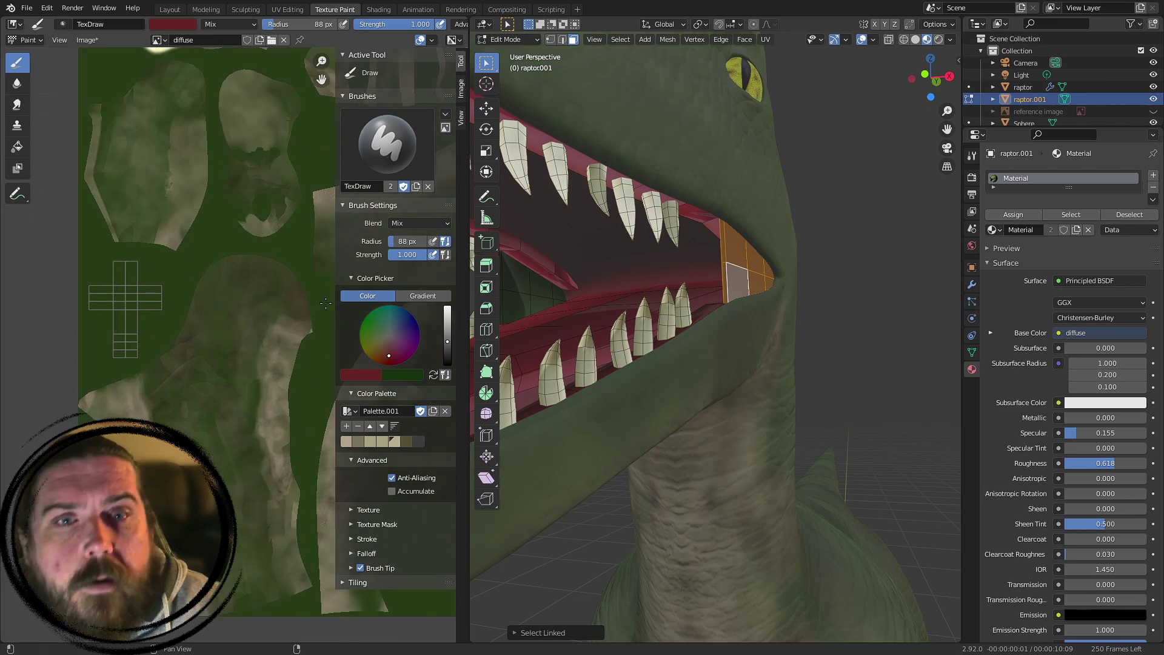
pyautogui.moveTo(226, 258); pyautogui.dragTo(311, 241, button='middle')
pyautogui.scroll(3, 221, 354)
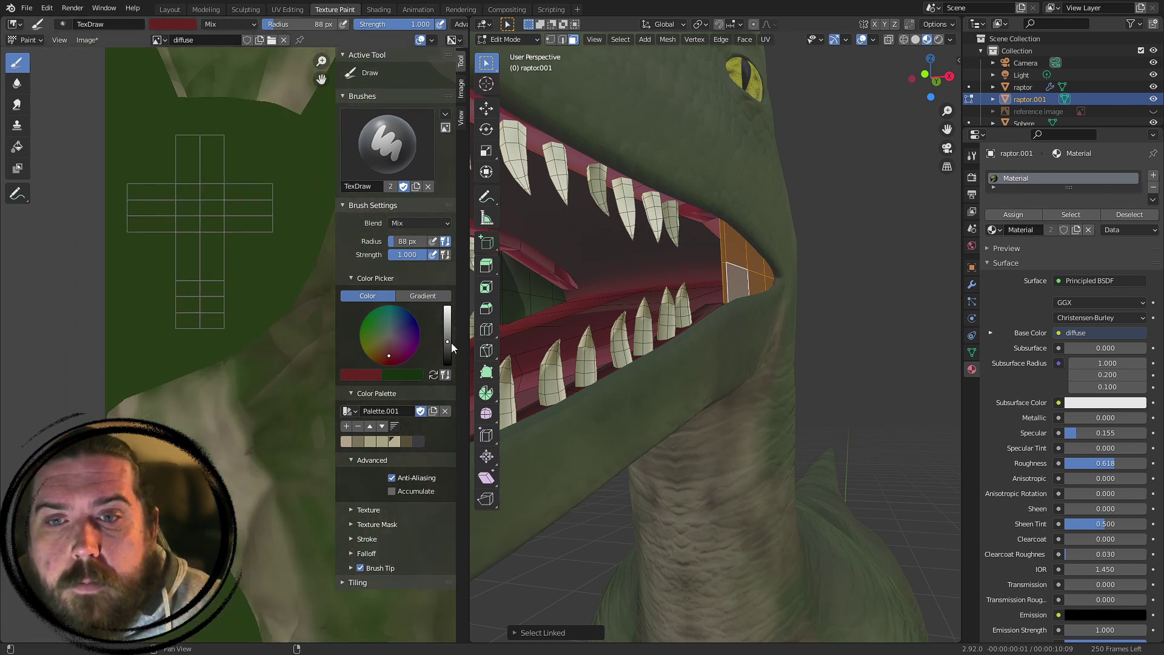
pyautogui.moveTo(447, 343); pyautogui.dragTo(447, 350)
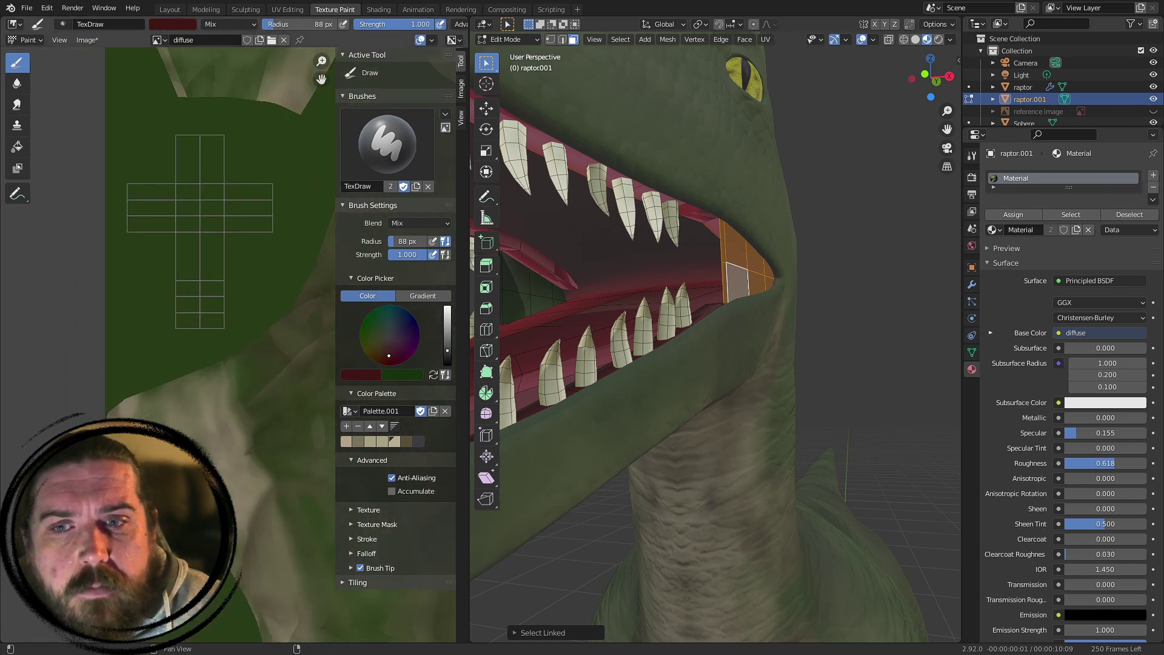
# - Paint over the cross-shaped UV island on the diffuse texture with the darker red
pyautogui.moveTo(205, 231); pyautogui.dragTo(181, 300, button='middle')
pyautogui.scroll(2, 173, 277)
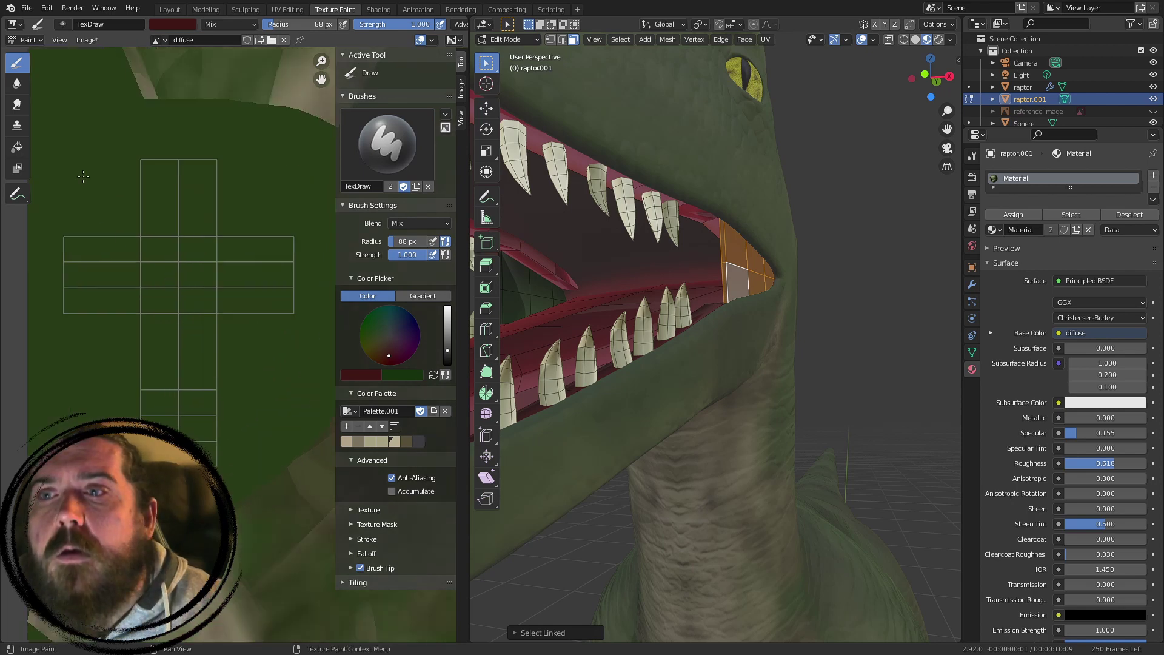
pyautogui.moveTo(200, 185); pyautogui.dragTo(179, 182)
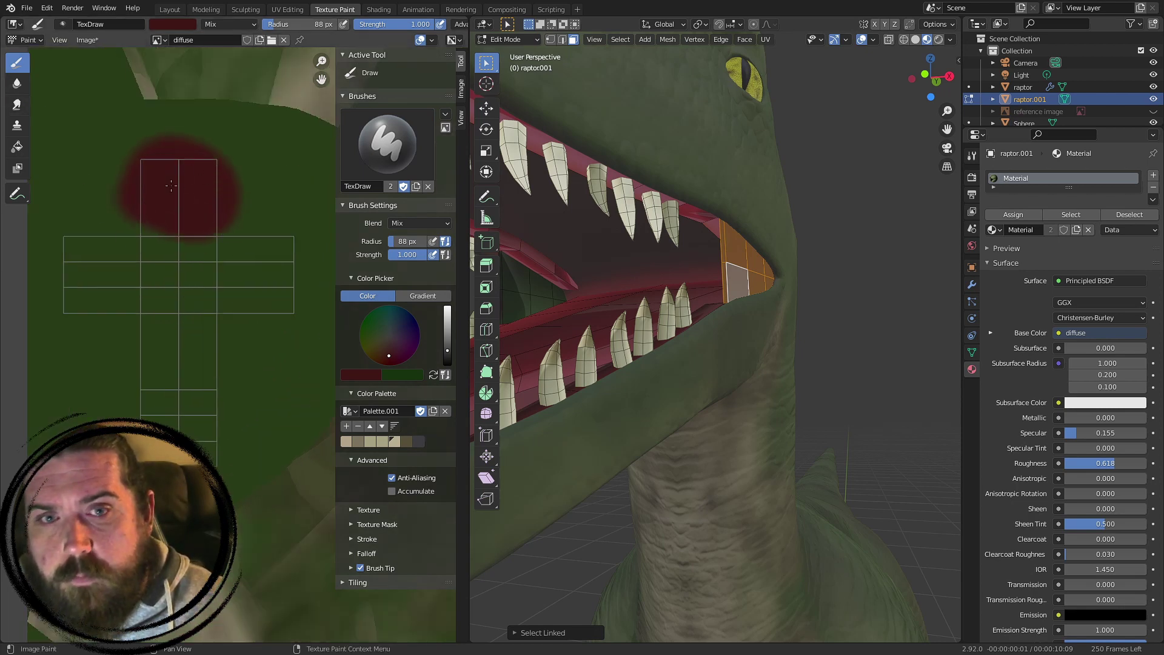
pyautogui.moveTo(264, 209)
pyautogui.mouseDown()
pyautogui.moveTo(276, 260)
pyautogui.moveTo(267, 297)
pyautogui.moveTo(97, 285)
pyautogui.moveTo(221, 246)
pyautogui.mouseUp()
pyautogui.moveTo(132, 193)
pyautogui.mouseDown()
pyautogui.moveTo(85, 249)
pyautogui.moveTo(215, 326)
pyautogui.mouseUp()
pyautogui.moveTo(166, 285)
pyautogui.mouseDown()
pyautogui.moveTo(200, 424)
pyautogui.moveTo(237, 358)
pyautogui.mouseUp()
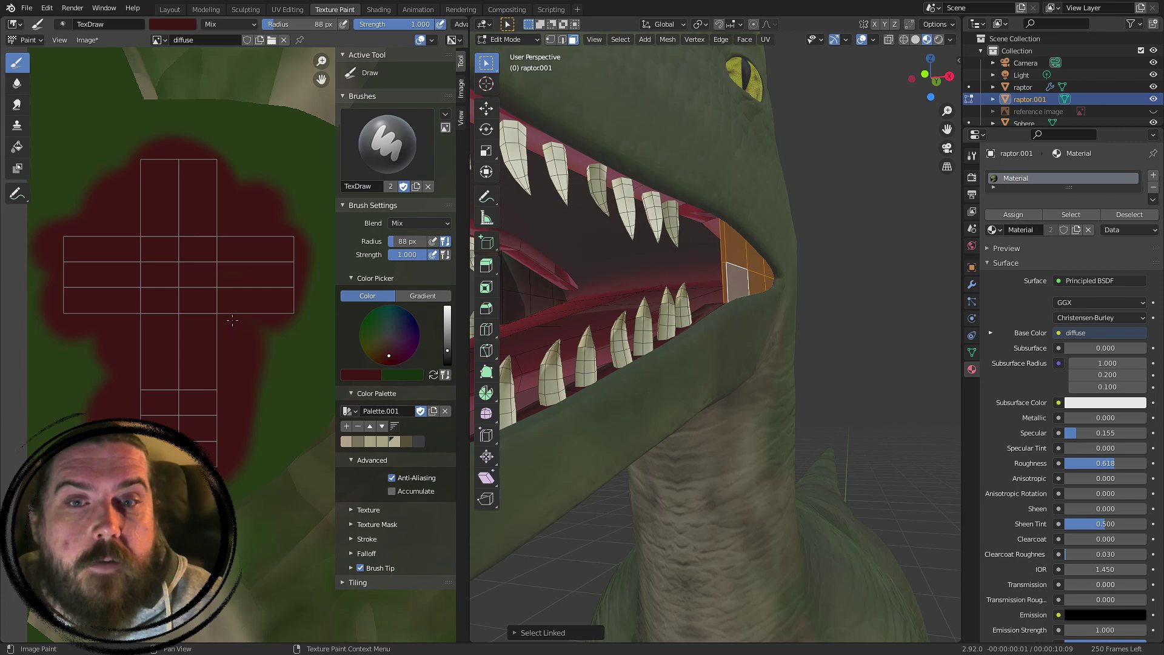
# - Return to Object Mode and inspect the repainted mouth corner and the head from several sides
pyautogui.moveTo(626, 245); pyautogui.dragTo(659, 260, button='middle')
pyautogui.scroll(-5, 657, 295)
pyautogui.press('Tab')
pyautogui.moveTo(634, 350); pyautogui.dragTo(750, 358, button='middle')
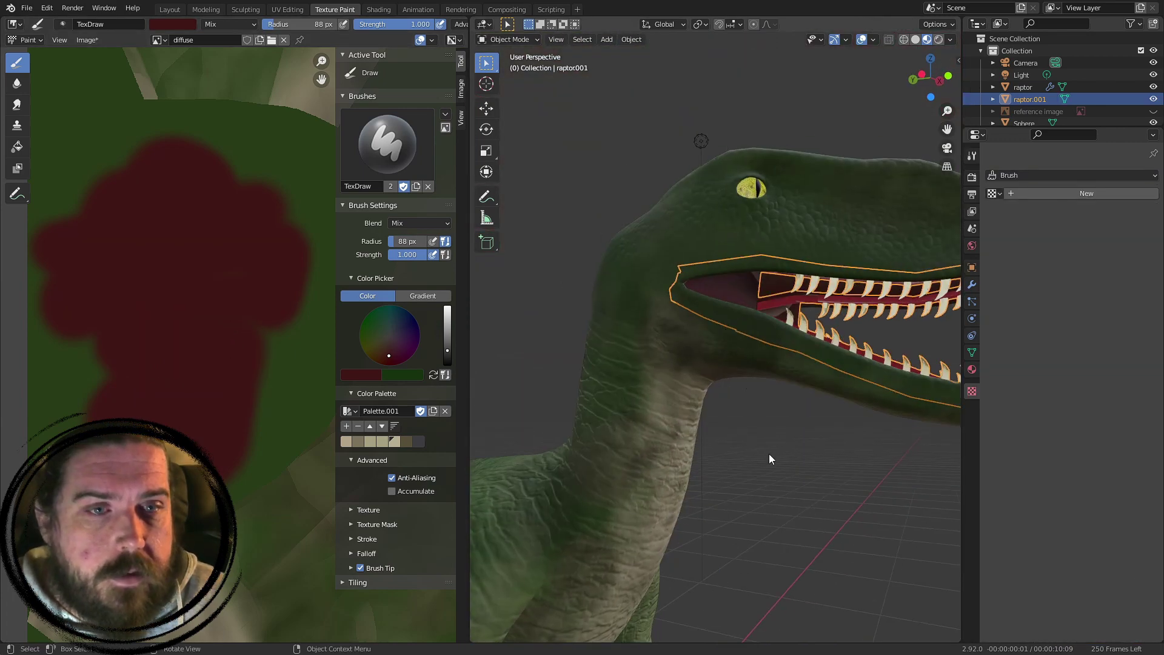
pyautogui.click(838, 412)
pyautogui.moveTo(839, 413); pyautogui.dragTo(770, 405, button='middle')
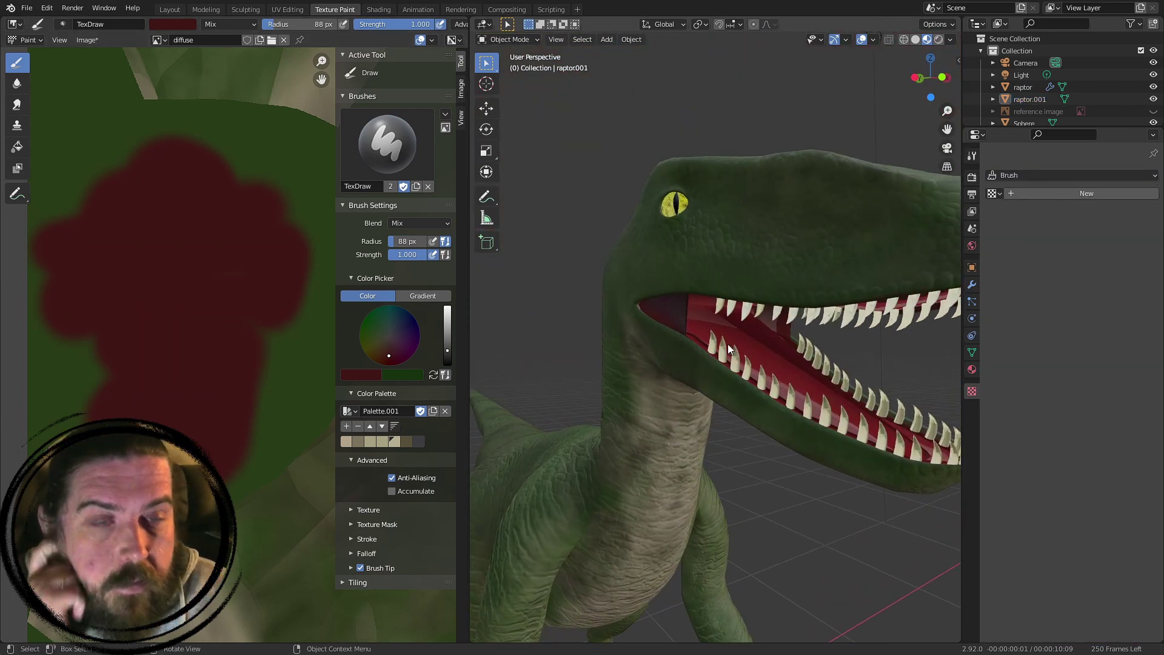
pyautogui.moveTo(728, 344); pyautogui.dragTo(705, 353, button='middle')
pyautogui.click(803, 281)
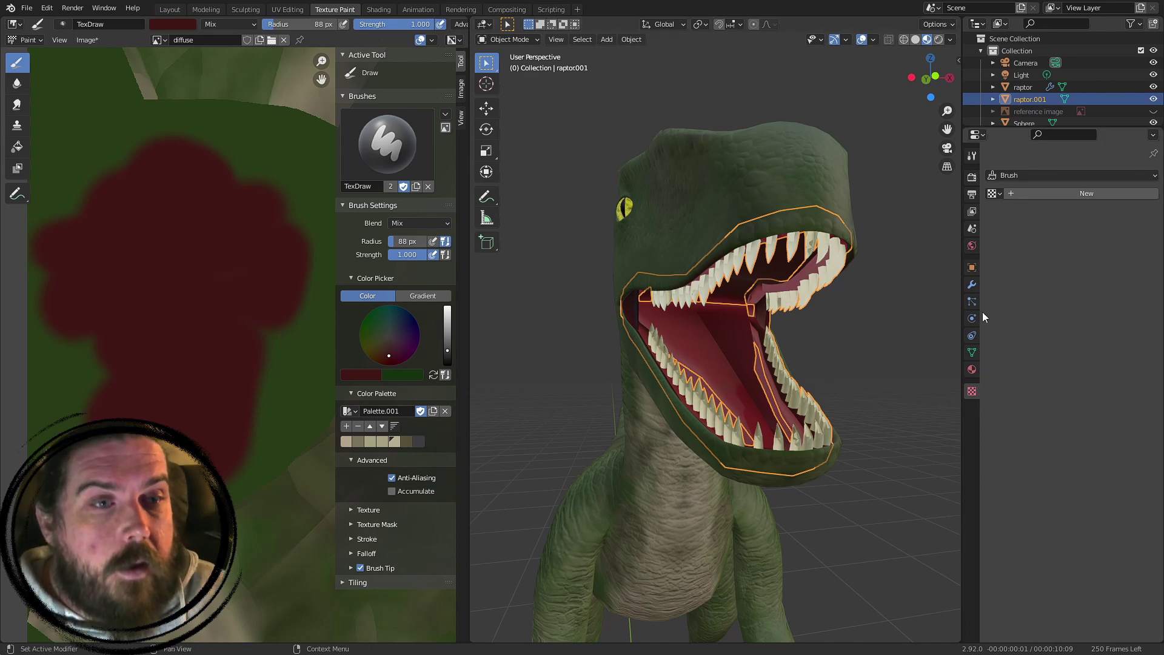
pyautogui.moveTo(726, 229); pyautogui.dragTo(700, 194, button='middle')
pyautogui.scroll(3, 700, 194)
pyautogui.moveTo(813, 269); pyautogui.dragTo(718, 331, button='middle')
pyautogui.scroll(-5, 661, 245)
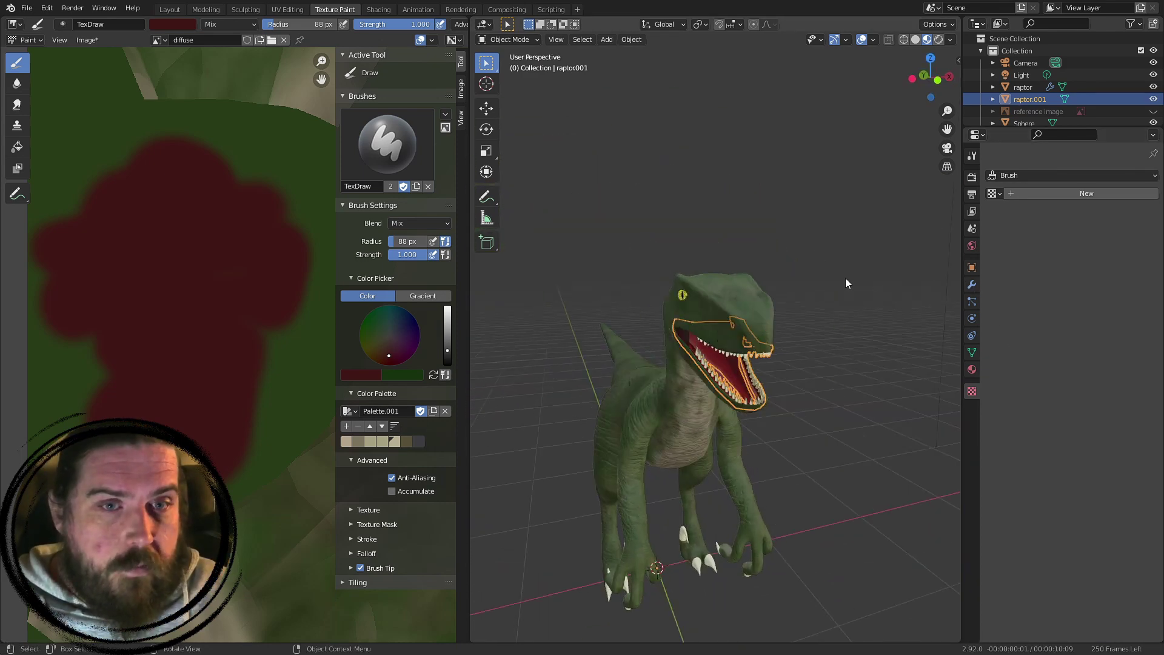
# - Select the raptor body and set its Multires modifier's viewport level to 0
pyautogui.click(973, 285)
pyautogui.click(678, 274)
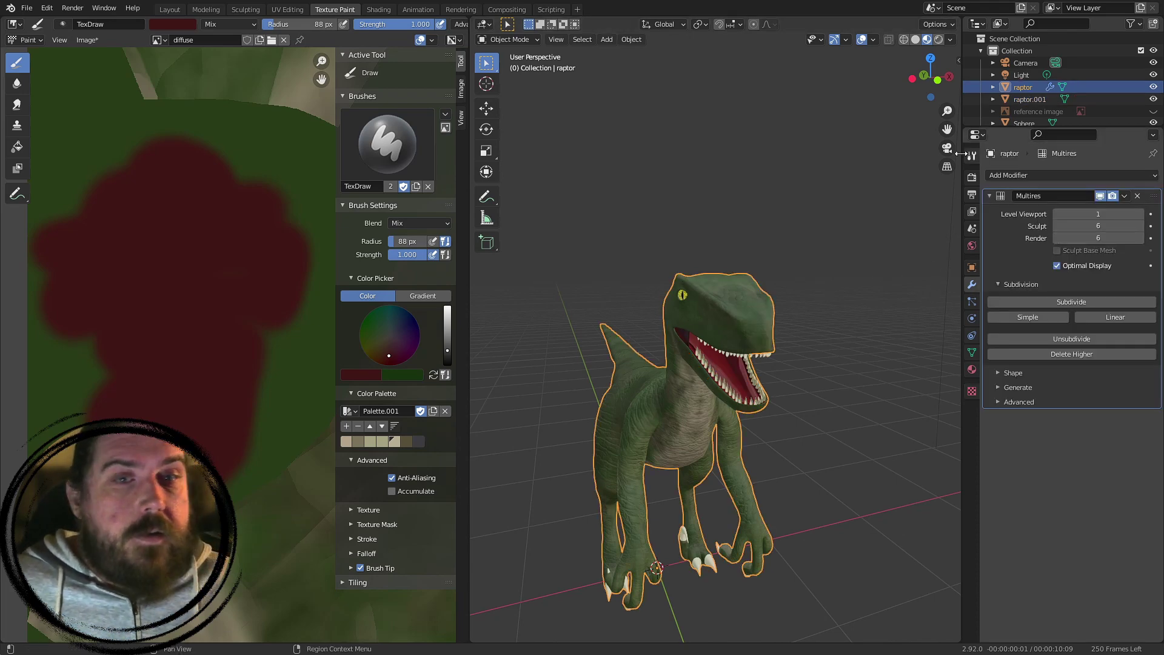
pyautogui.moveTo(803, 297); pyautogui.dragTo(773, 314, button='middle')
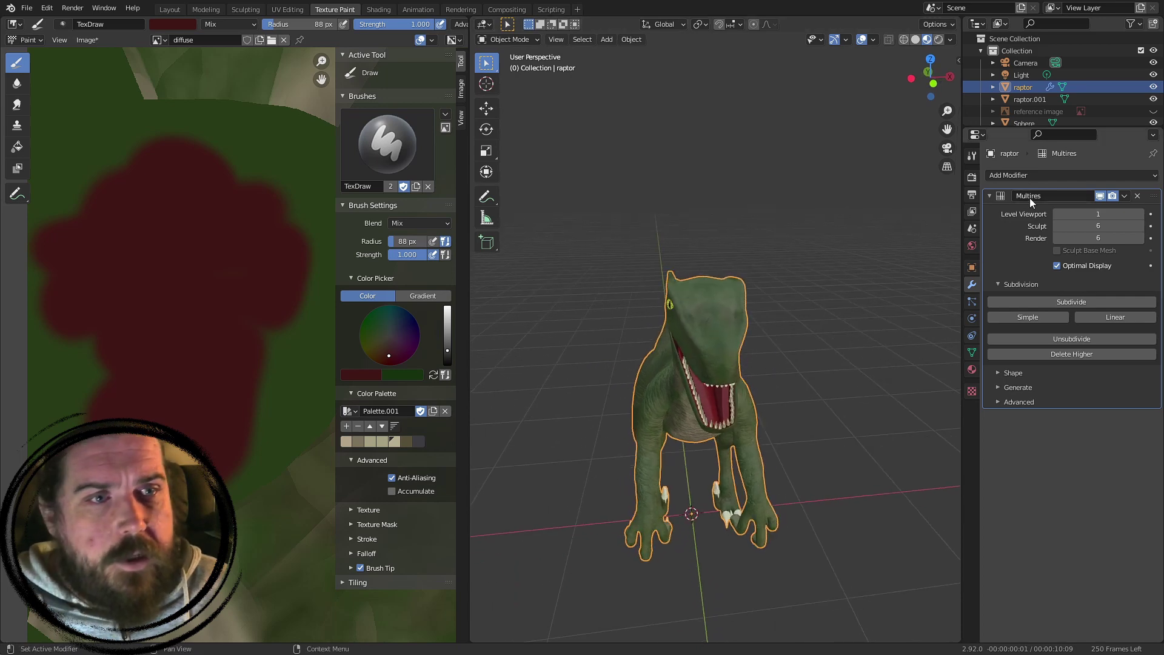
pyautogui.click(1057, 216)
pyautogui.scroll(3, 725, 306)
pyautogui.moveTo(726, 306); pyautogui.dragTo(725, 292, button='middle')
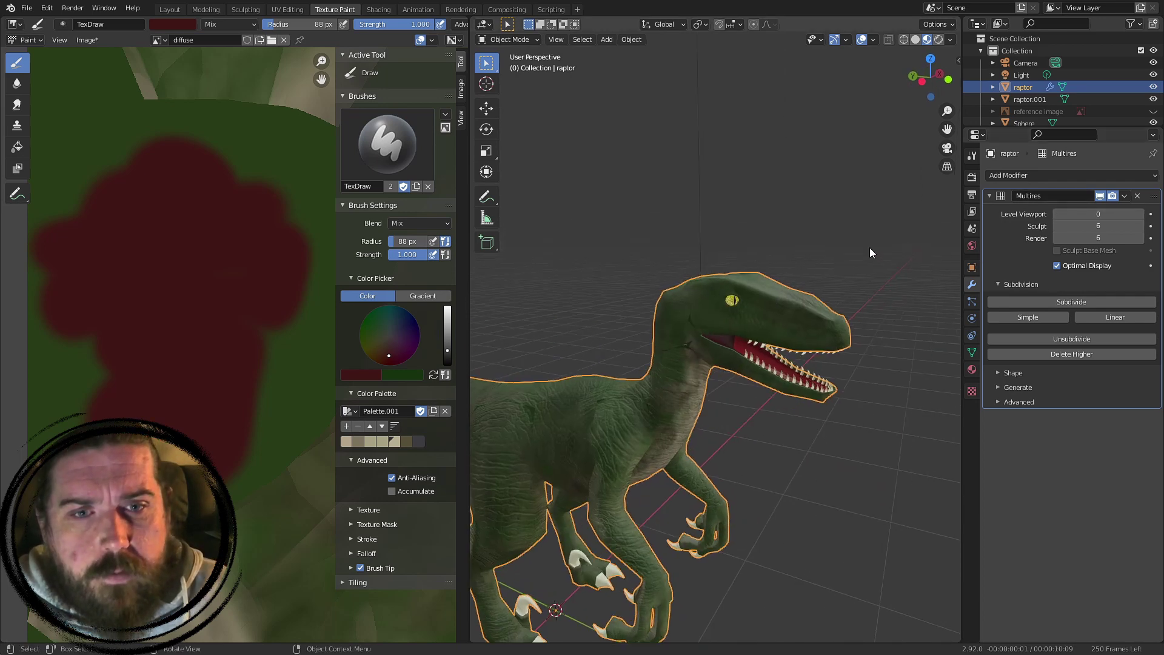
pyautogui.scroll(5, 671, 416)
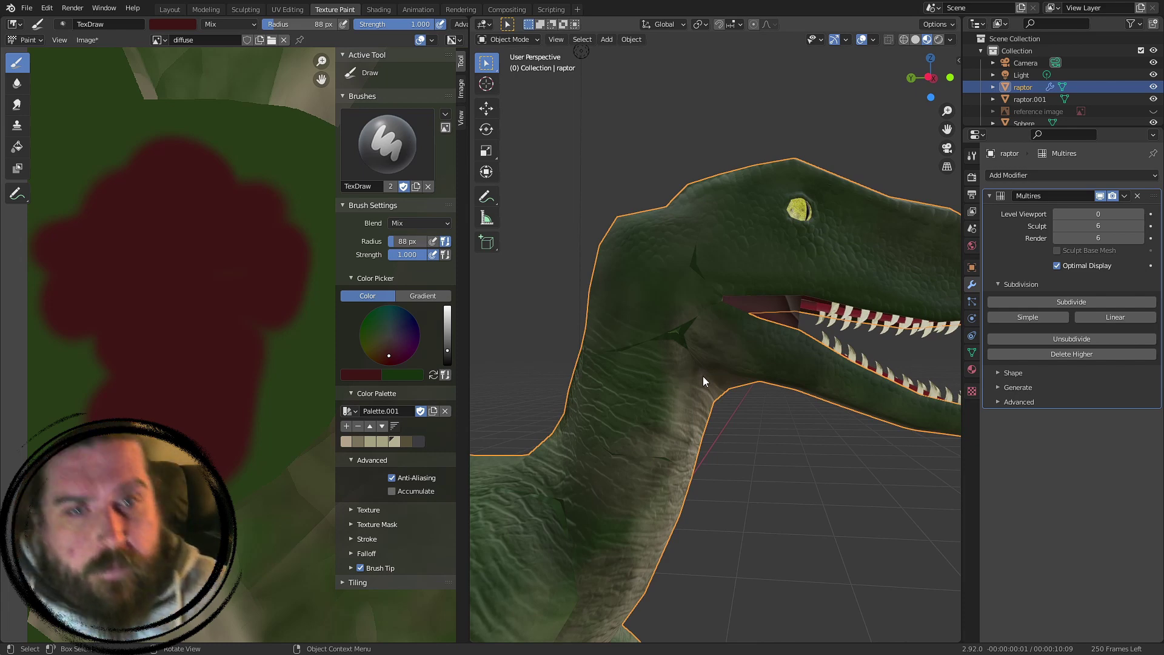
# - Add a Subdivision Surface modifier to the raptor body and check the smoothed head and neck
pyautogui.click(1096, 175)
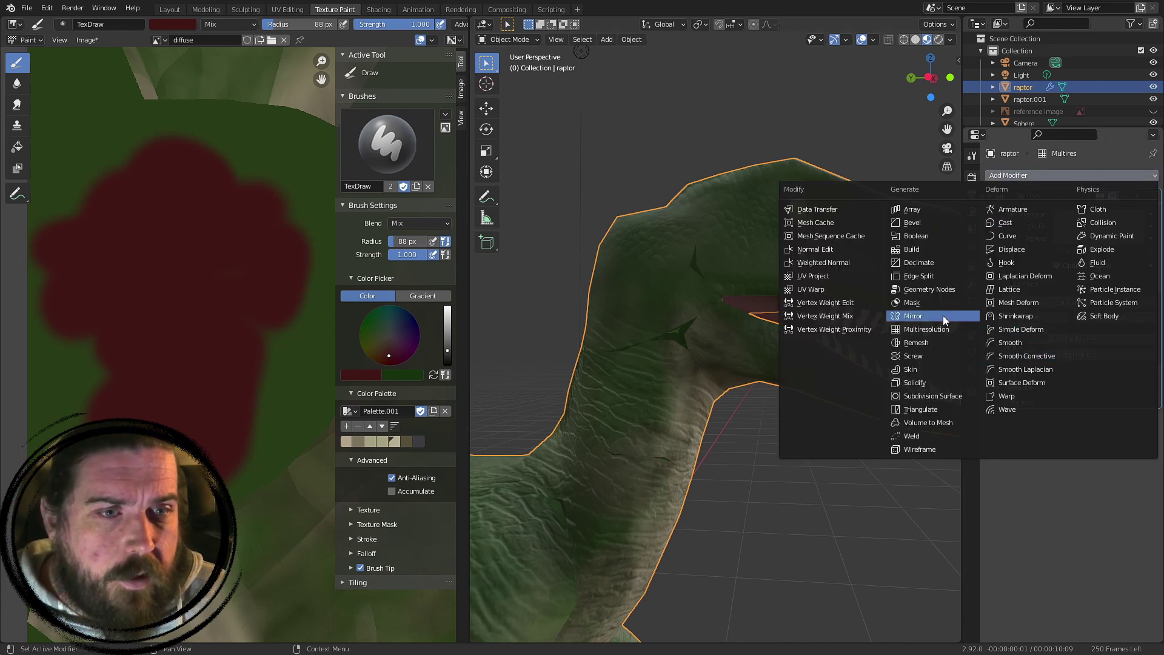
pyautogui.click(944, 397)
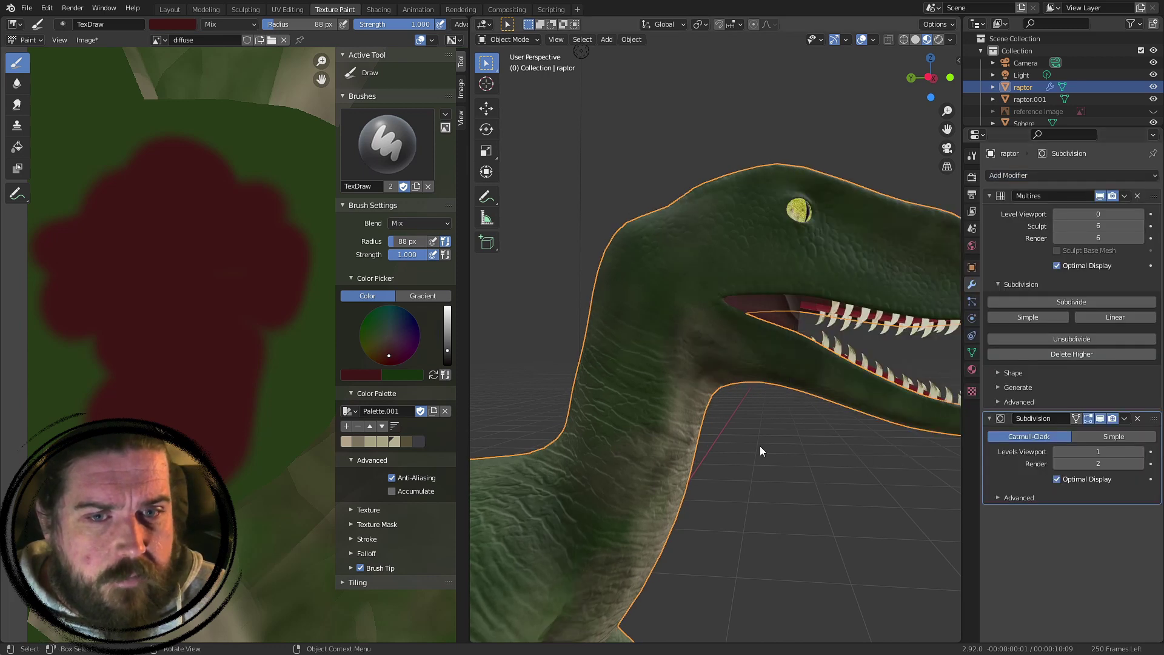
pyautogui.scroll(-5, 722, 464)
pyautogui.moveTo(758, 460); pyautogui.dragTo(856, 433, button='middle')
pyautogui.moveTo(668, 352); pyautogui.dragTo(601, 321, button='middle')
pyautogui.scroll(3, 777, 374)
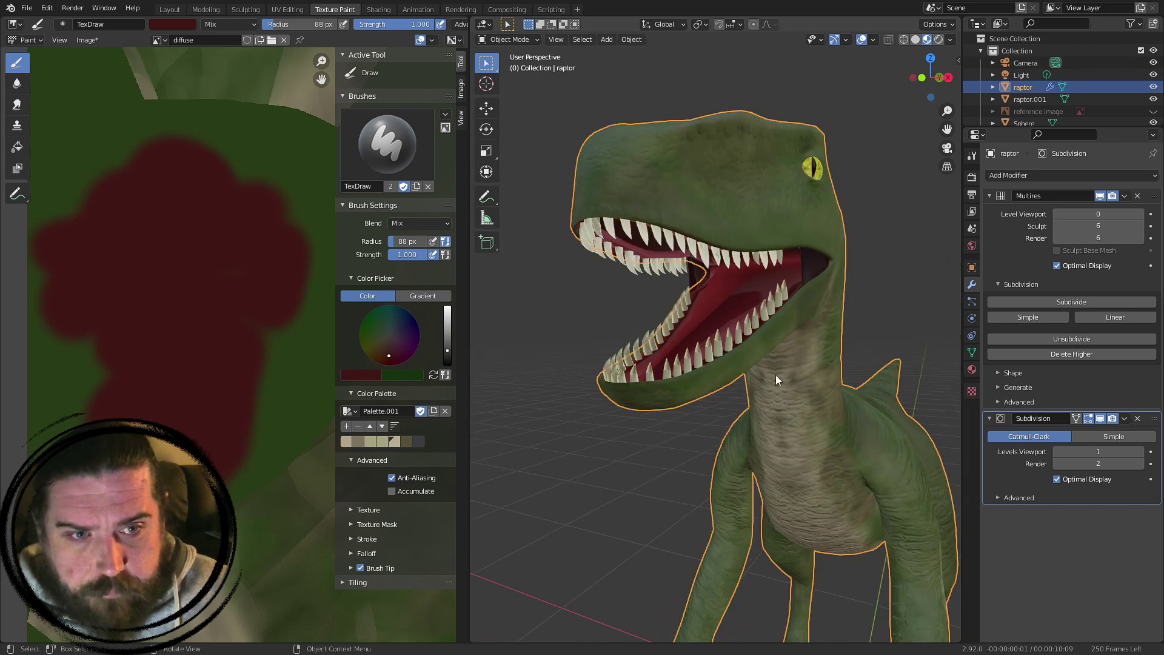
# - Set the Subdivision modifier's viewport level to 2
pyautogui.click(1141, 453)
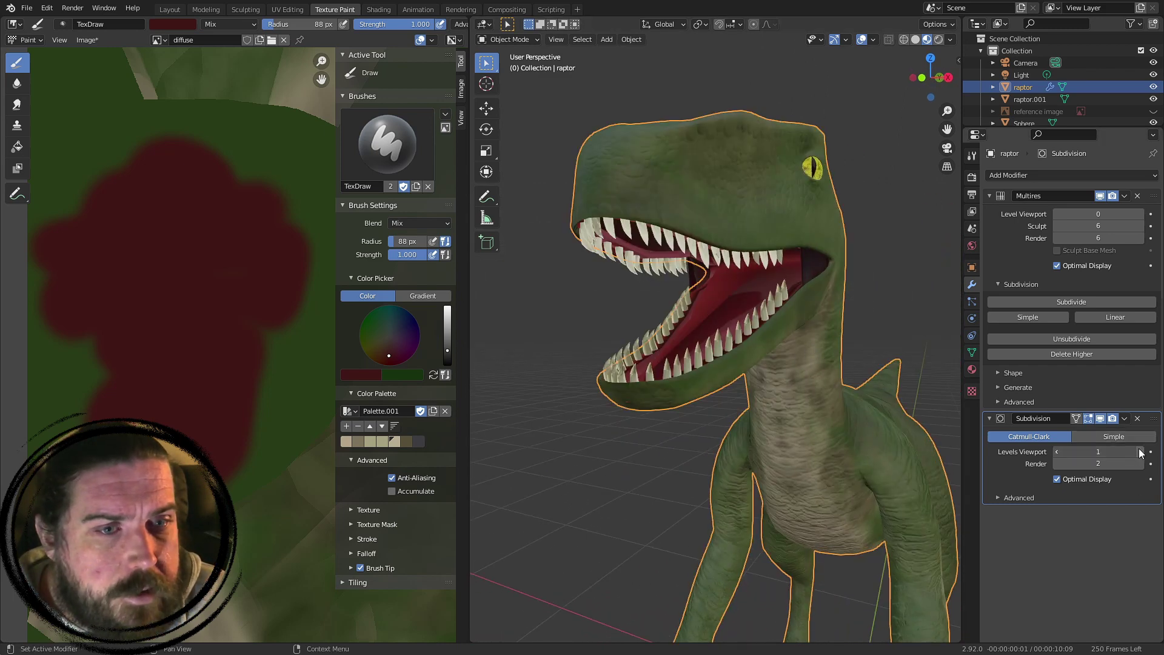
pyautogui.moveTo(733, 419); pyautogui.dragTo(722, 396, button='middle')
pyautogui.scroll(5, 770, 404)
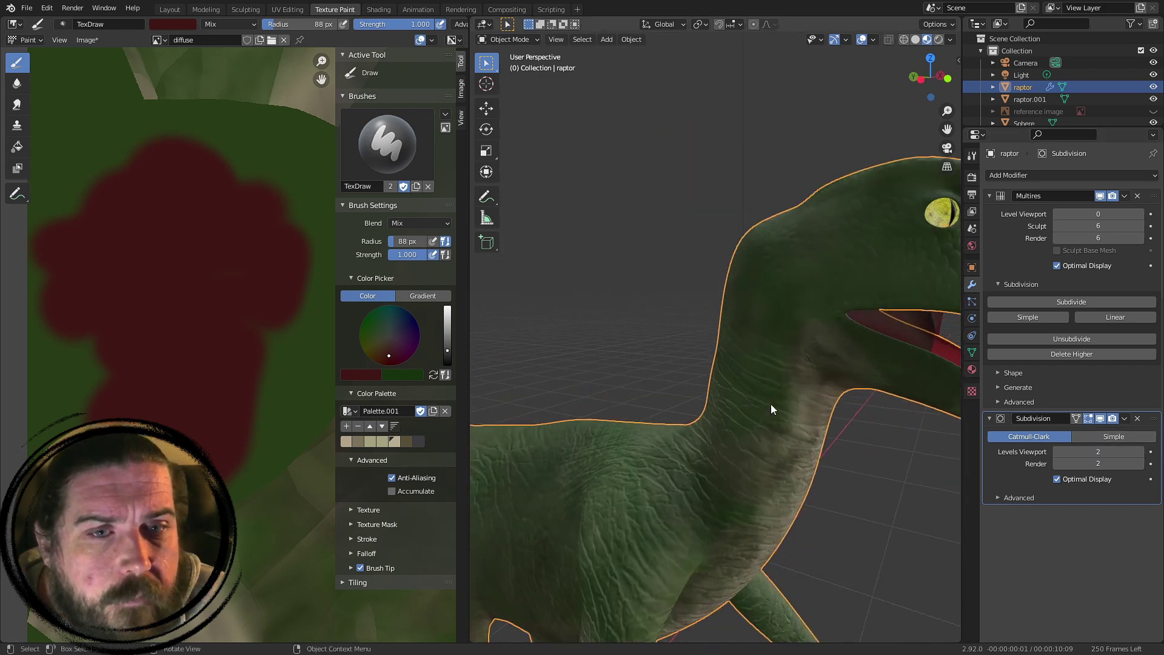
# - Examine the smoothed neck, head and body from several sides, along with the separate raptor.001 mouth object
pyautogui.scroll(-3, 778, 383)
pyautogui.keyDown('shift'); pyautogui.moveTo(812, 416); pyautogui.dragTo(768, 344, button='middle'); pyautogui.keyUp('shift')
pyautogui.scroll(-2, 904, 315)
pyautogui.scroll(-2, 768, 345)
pyautogui.scroll(6, 779, 454)
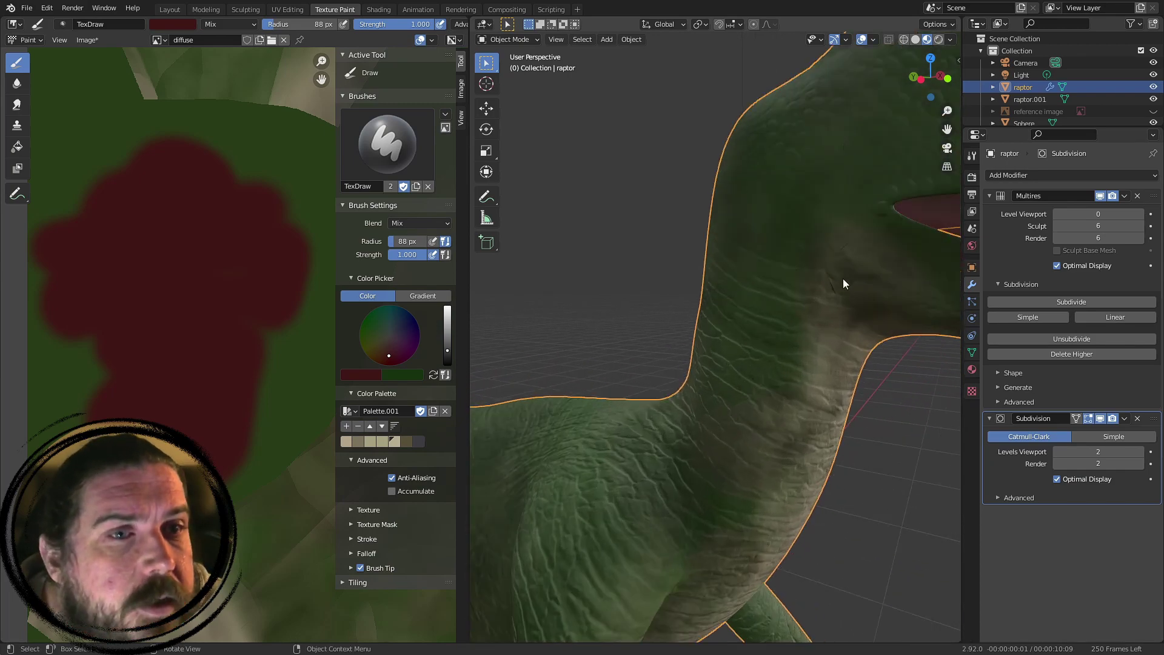
pyautogui.scroll(-5, 777, 348)
pyautogui.scroll(4, 645, 337)
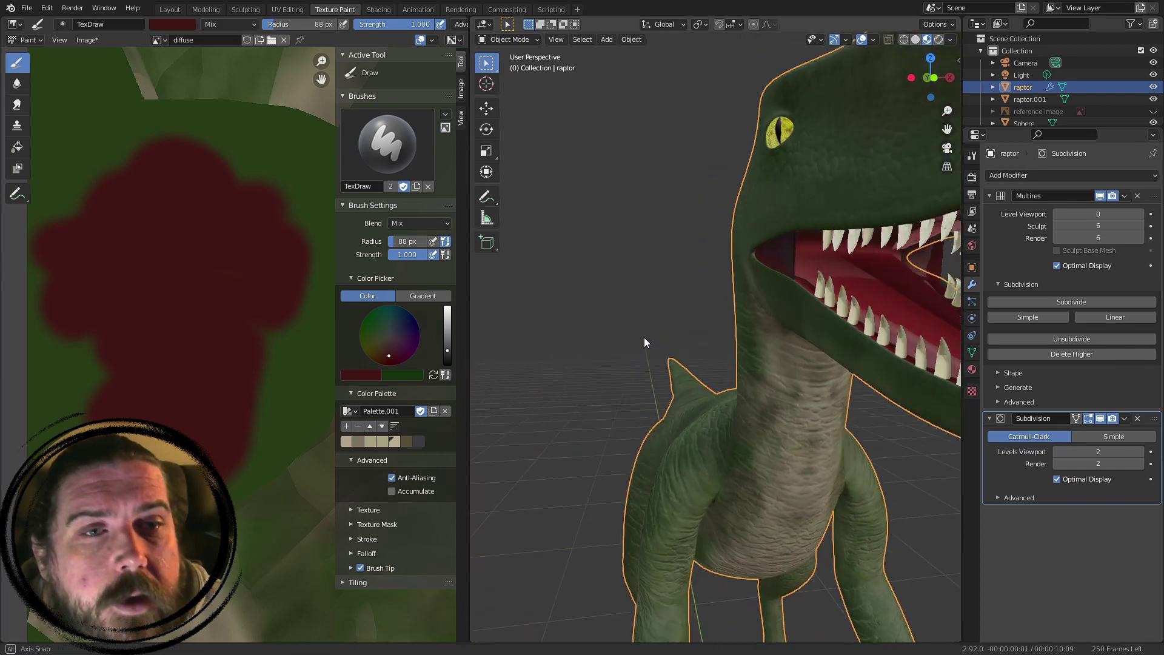
pyautogui.scroll(-6, 581, 340)
pyautogui.scroll(-1, 631, 329)
pyautogui.click(730, 290)
pyautogui.moveTo(678, 244); pyautogui.dragTo(752, 236, button='middle')
pyautogui.click(839, 199)
pyautogui.moveTo(598, 271); pyautogui.dragTo(742, 279, button='middle')
pyautogui.moveTo(851, 394); pyautogui.dragTo(684, 418, button='middle')
pyautogui.click(739, 397)
pyautogui.scroll(5, 683, 388)
pyautogui.click(618, 270)
# - Make the raptor body the active object and clear the selection
pyautogui.scroll(-4, 776, 352)
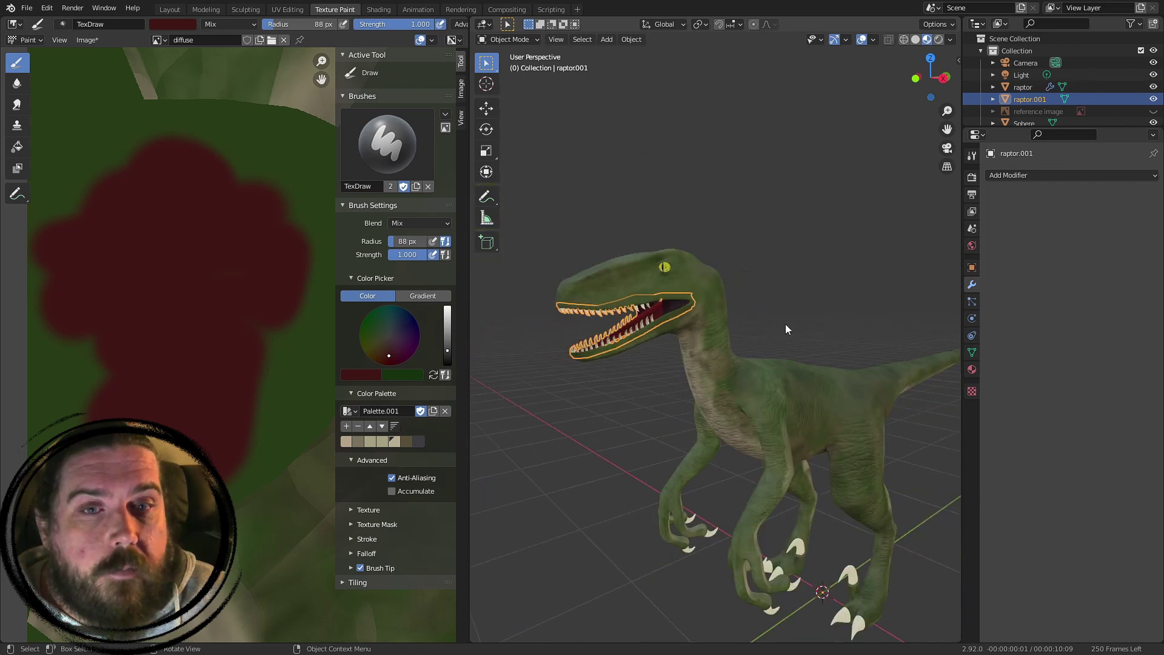
pyautogui.scroll(1, 785, 364)
pyautogui.click(785, 399)
pyautogui.click(856, 265)
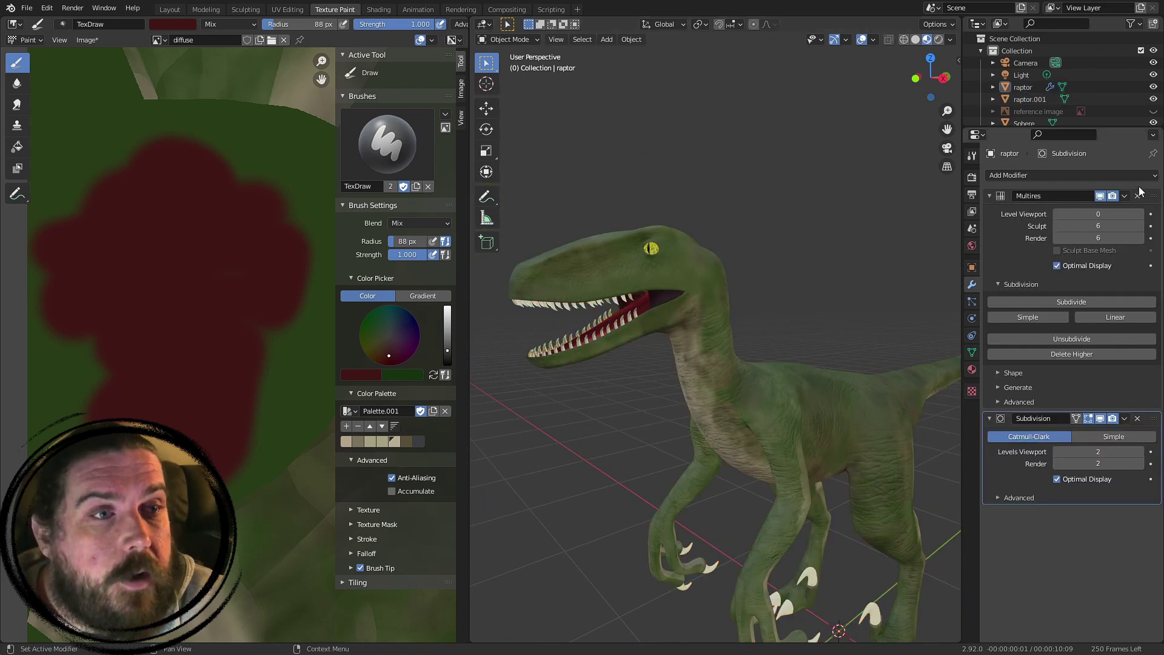
# - Save the current file, and save another version in the same folder as tutorial04multires.blend
pyautogui.click(26, 8)
pyautogui.click(65, 90)
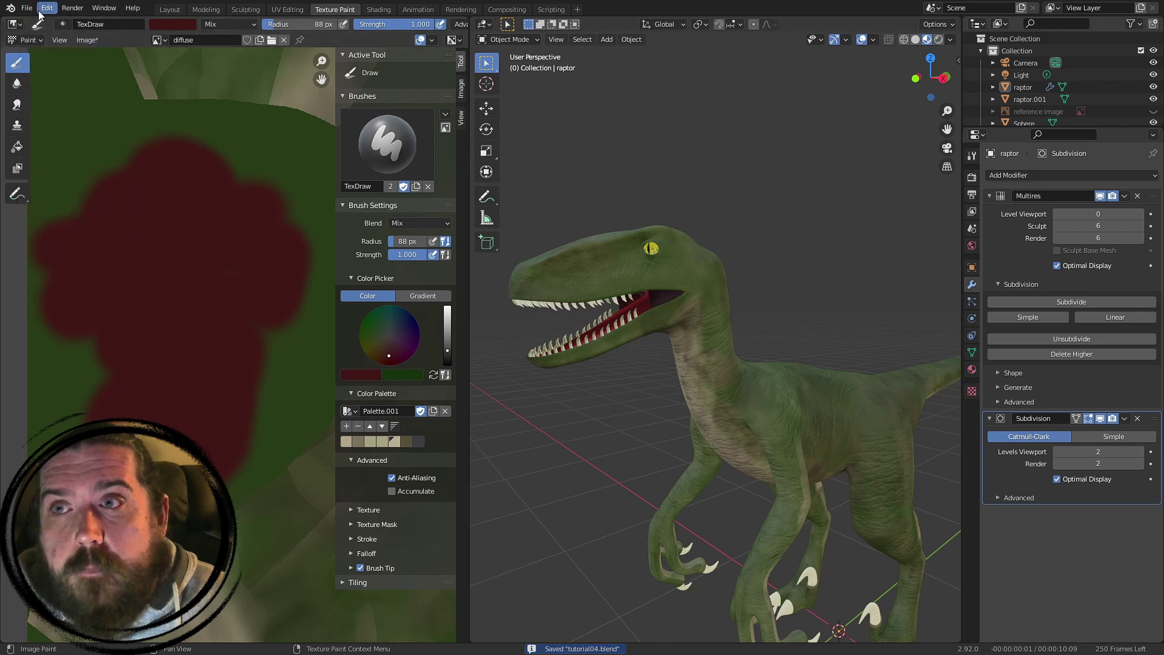
pyautogui.click(27, 8)
pyautogui.click(48, 100)
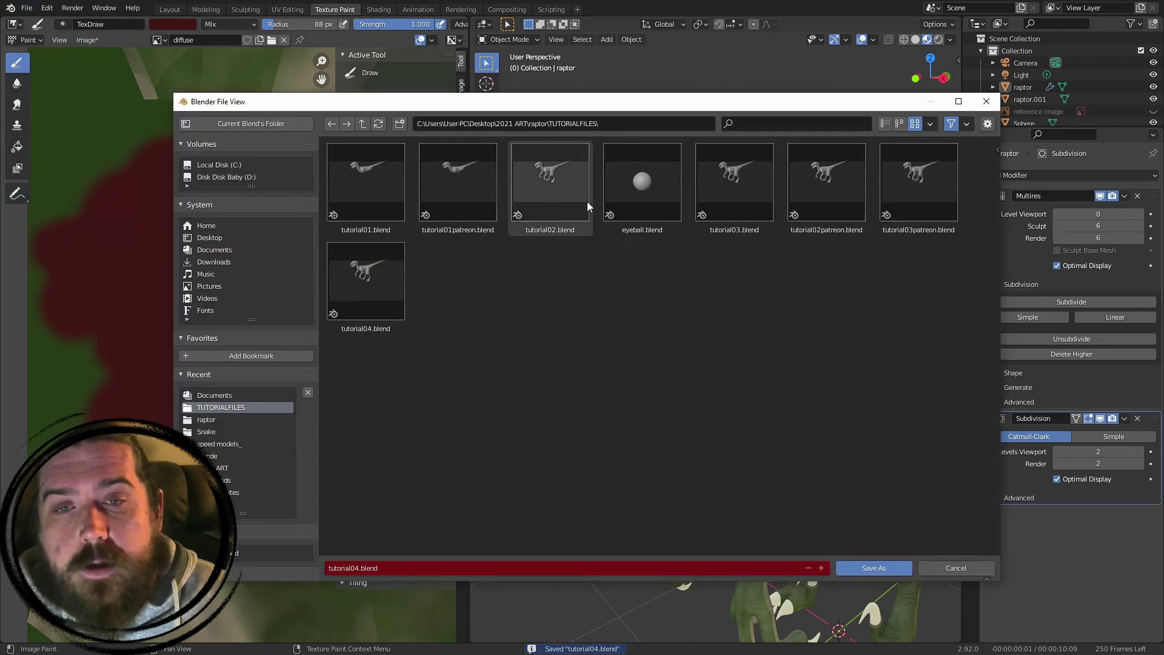
pyautogui.click(366, 570)
pyautogui.click(355, 568)
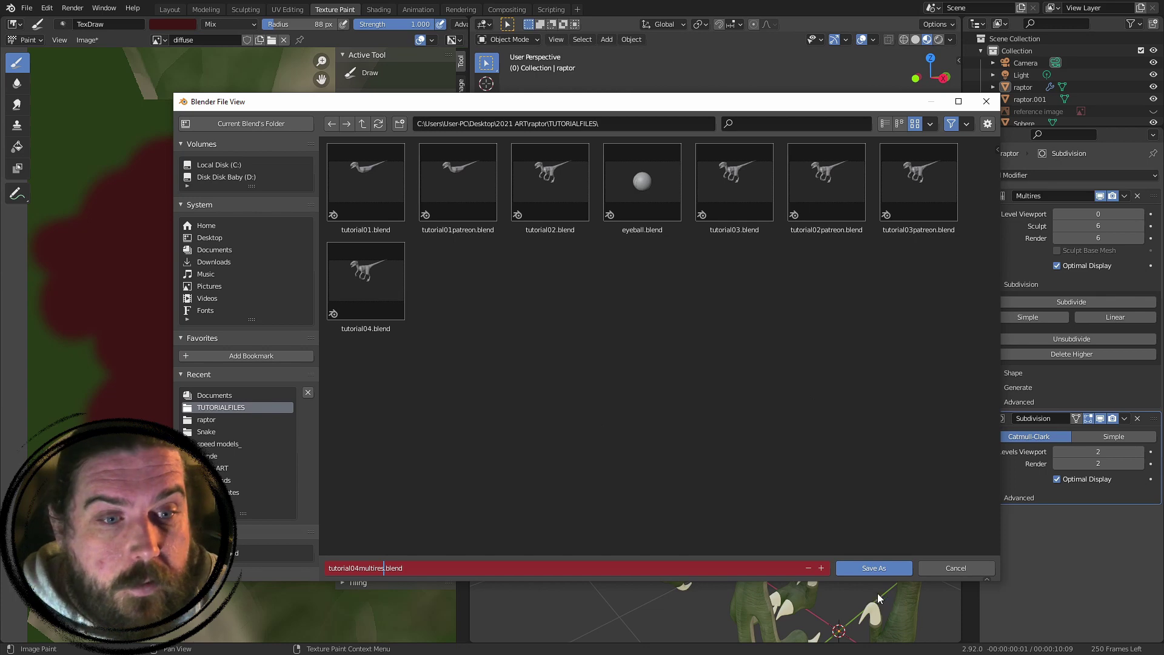
pyautogui.click(881, 568)
pyautogui.click(881, 568)
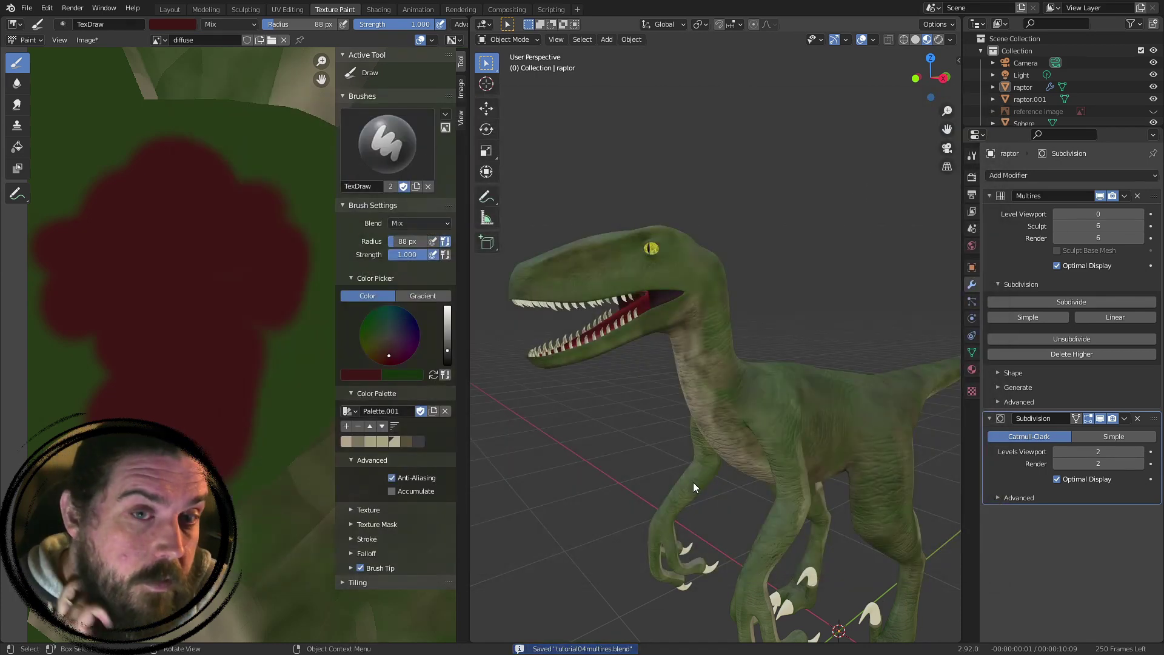
# - Delete the Multires modifier from the raptor and save the file over tutorial04.blend
pyautogui.click(1138, 196)
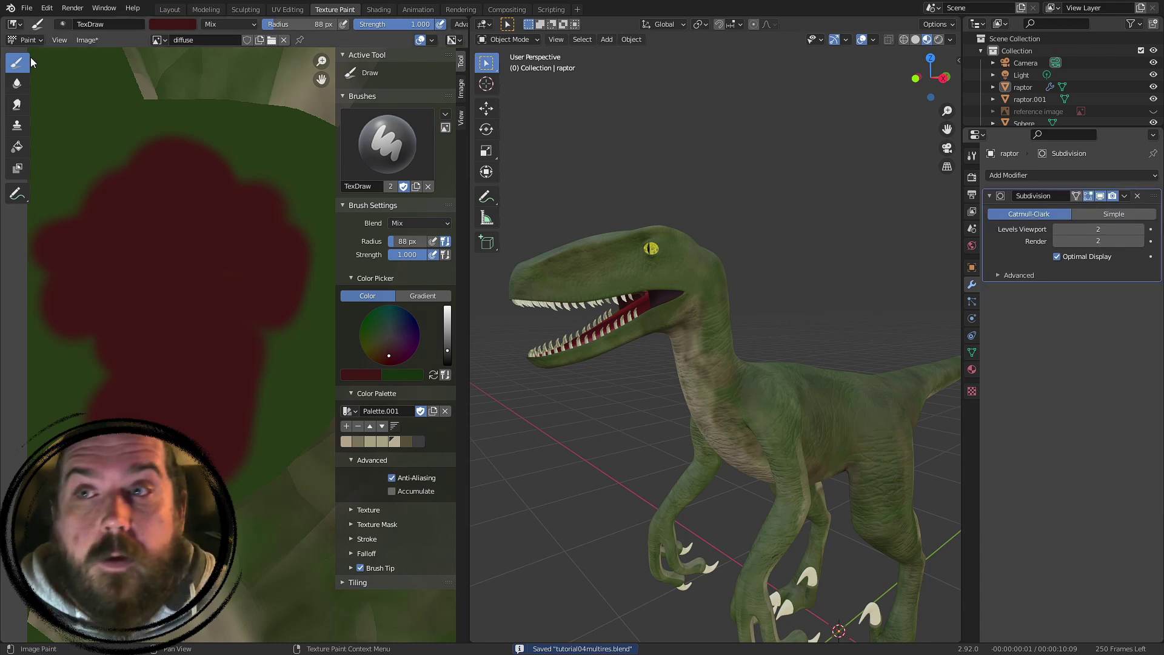
pyautogui.click(26, 8)
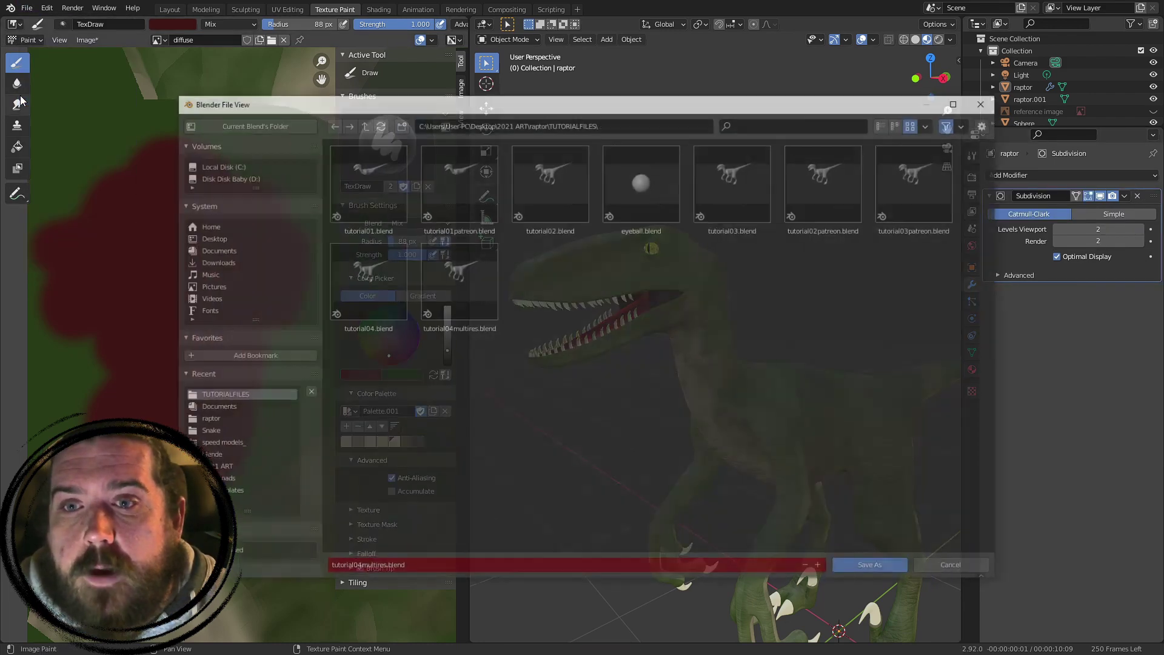
pyautogui.click(24, 100)
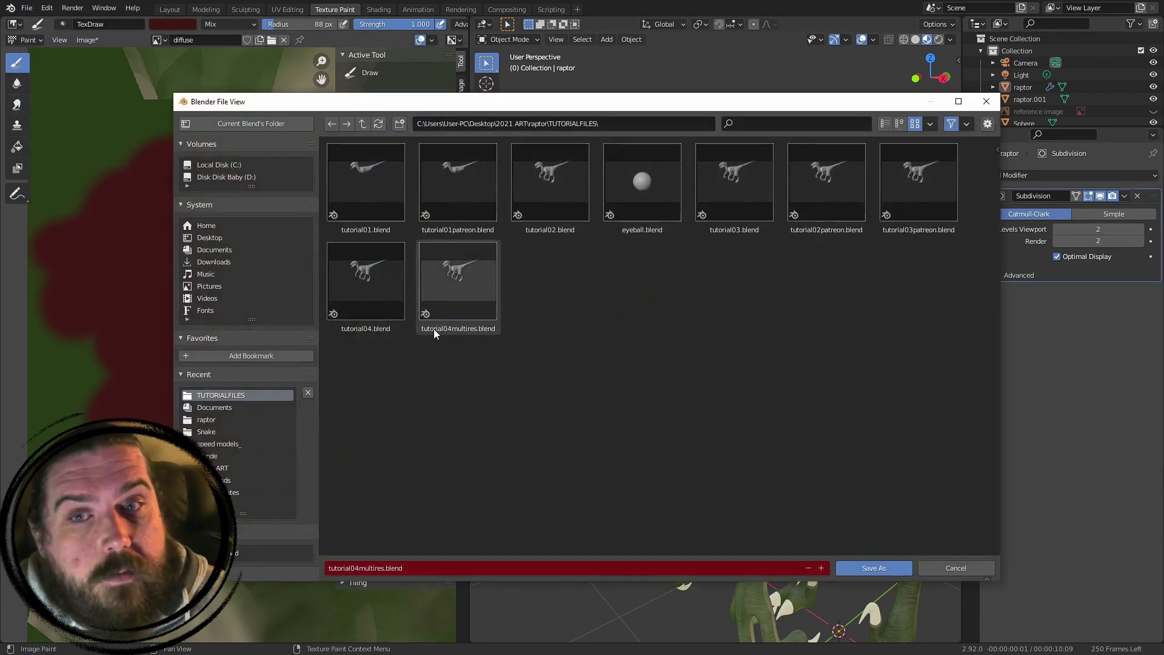
pyautogui.click(378, 303)
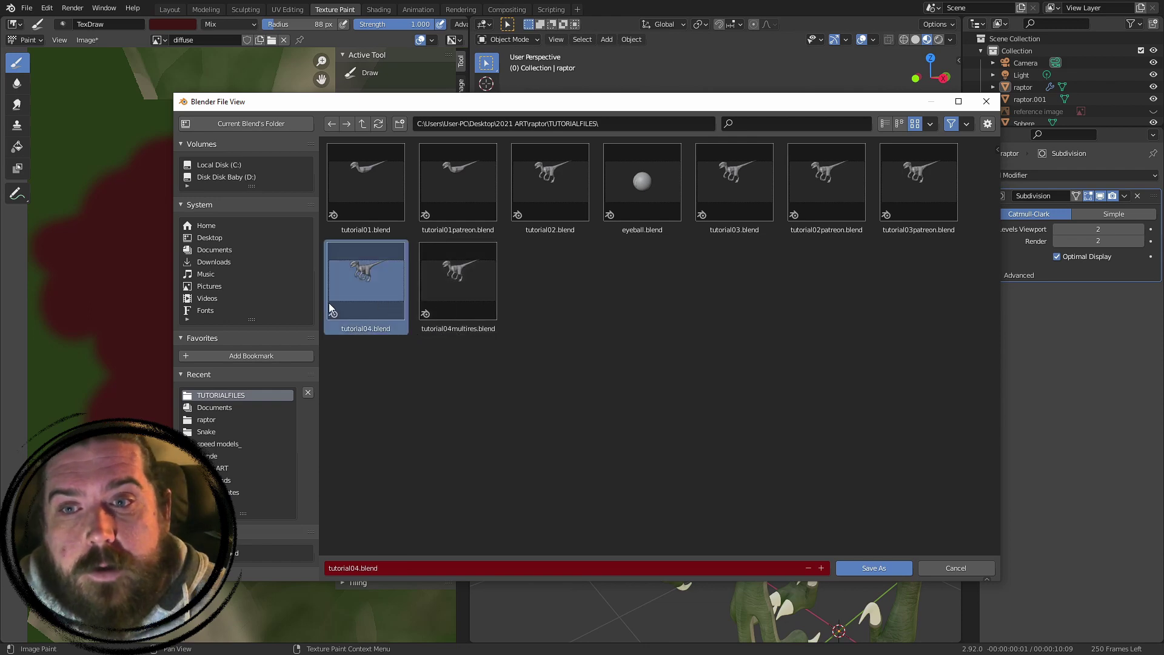
pyautogui.click(904, 562)
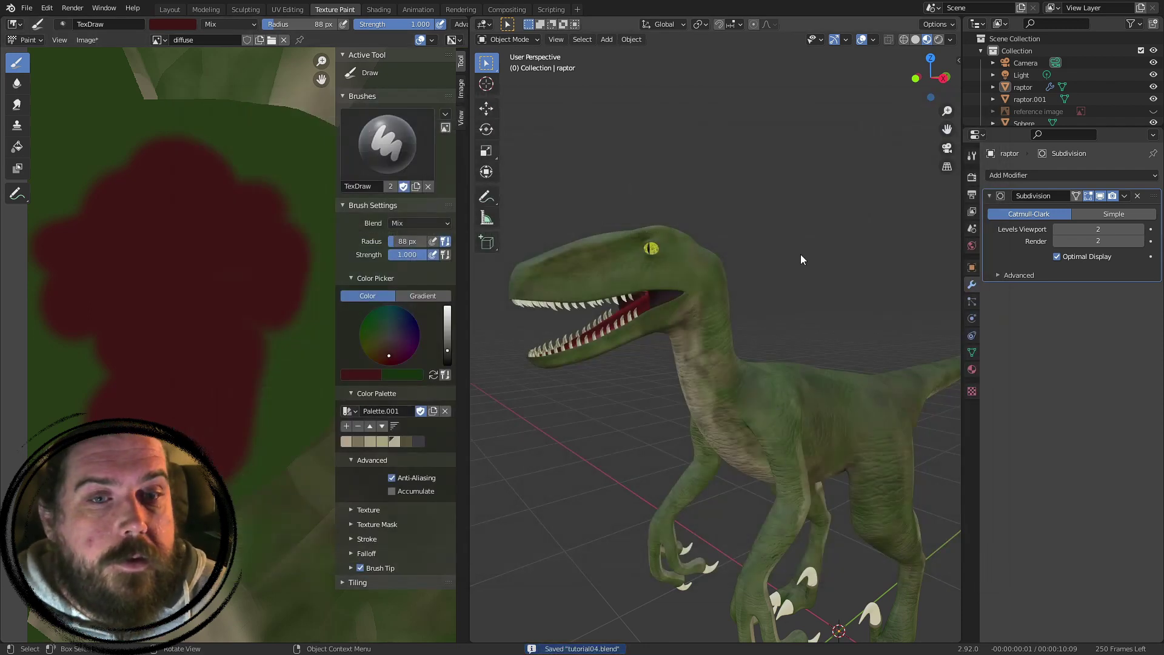
# - Examine the whole textured raptor from both sides, including its legs, claws and head
pyautogui.click(693, 299)
pyautogui.click(779, 297)
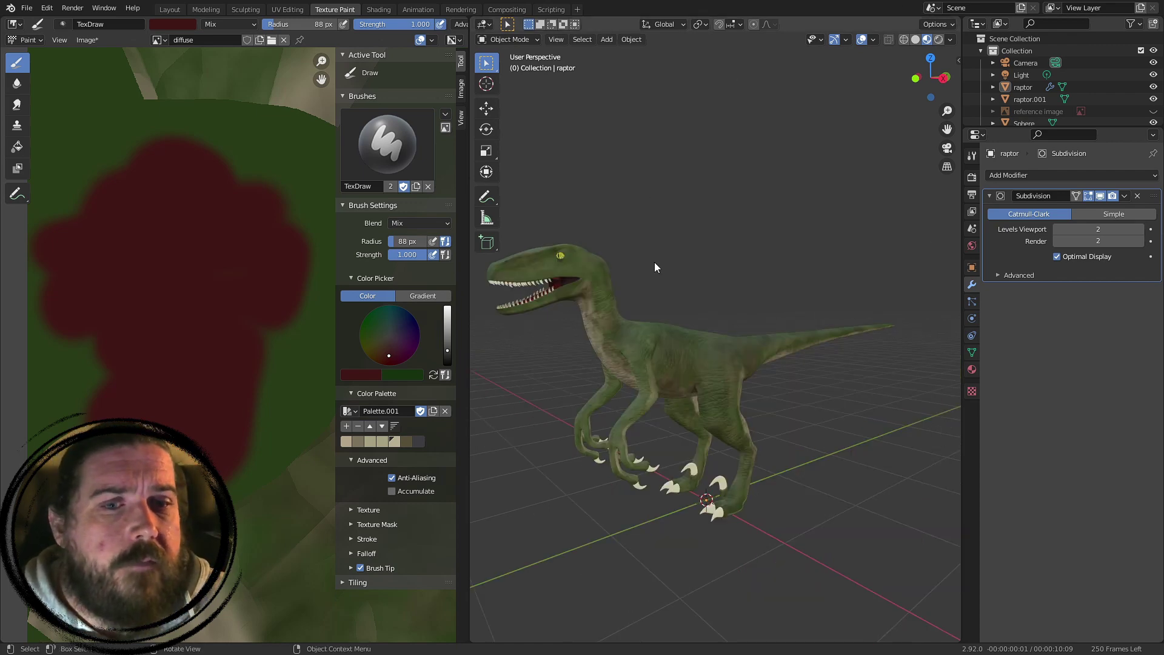
pyautogui.moveTo(660, 282); pyautogui.dragTo(716, 277, button='middle')
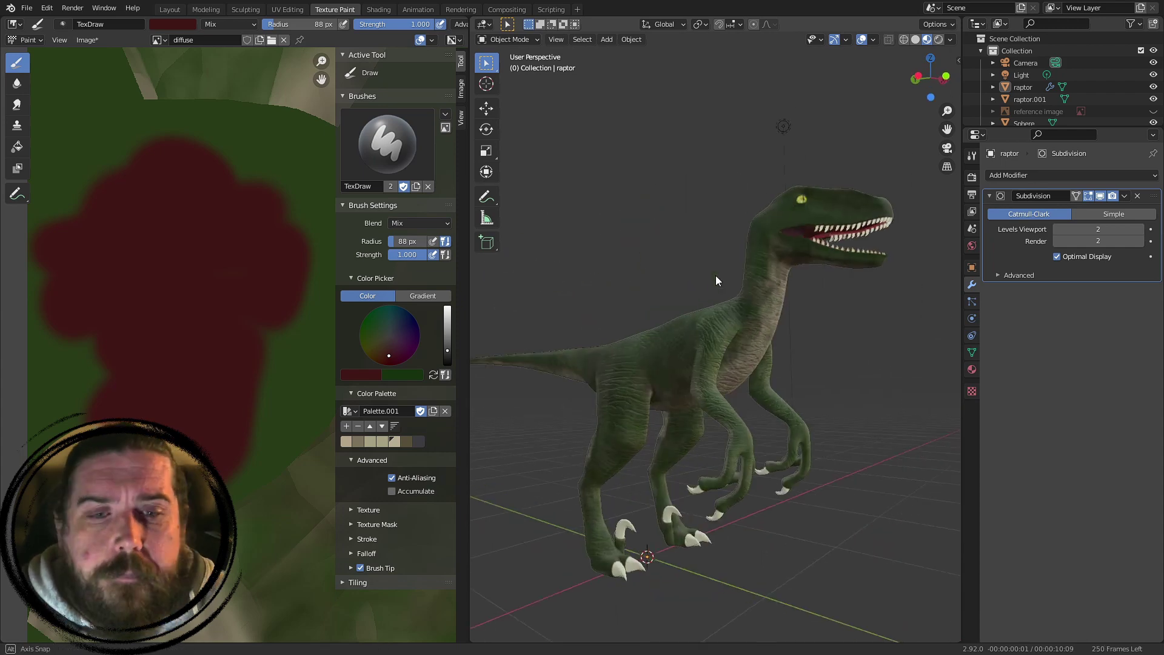
pyautogui.scroll(3, 818, 303)
pyautogui.moveTo(817, 303); pyautogui.dragTo(755, 405, button='middle')
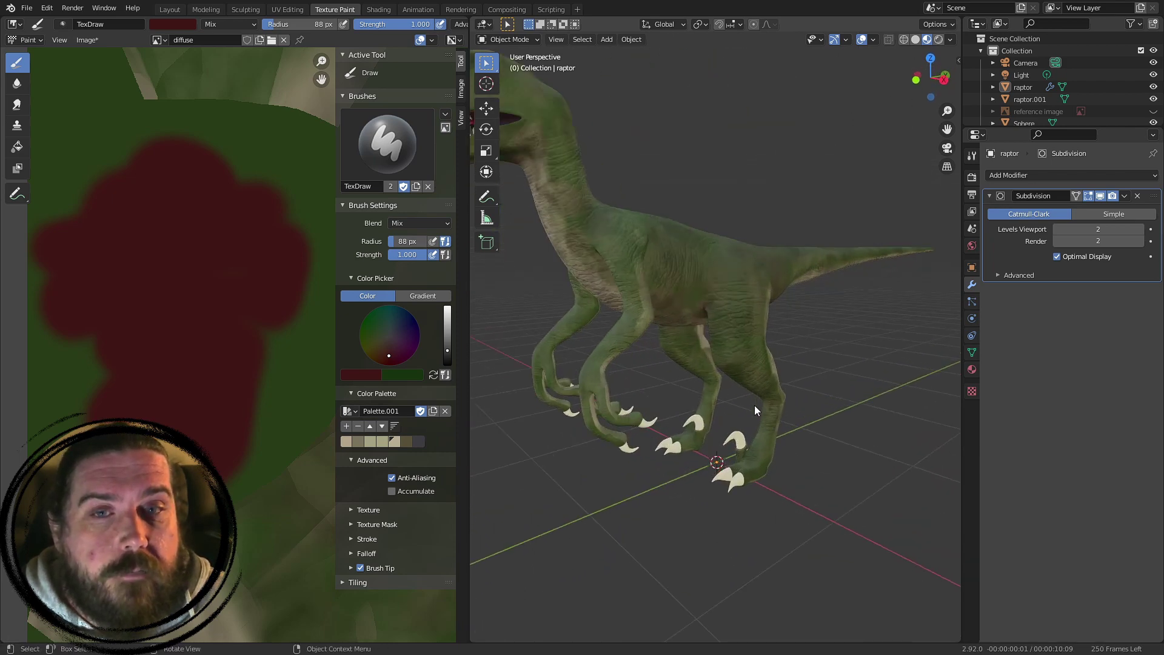
pyautogui.scroll(4, 783, 465)
pyautogui.moveTo(782, 465); pyautogui.dragTo(740, 438, button='middle')
pyautogui.scroll(-4, 733, 417)
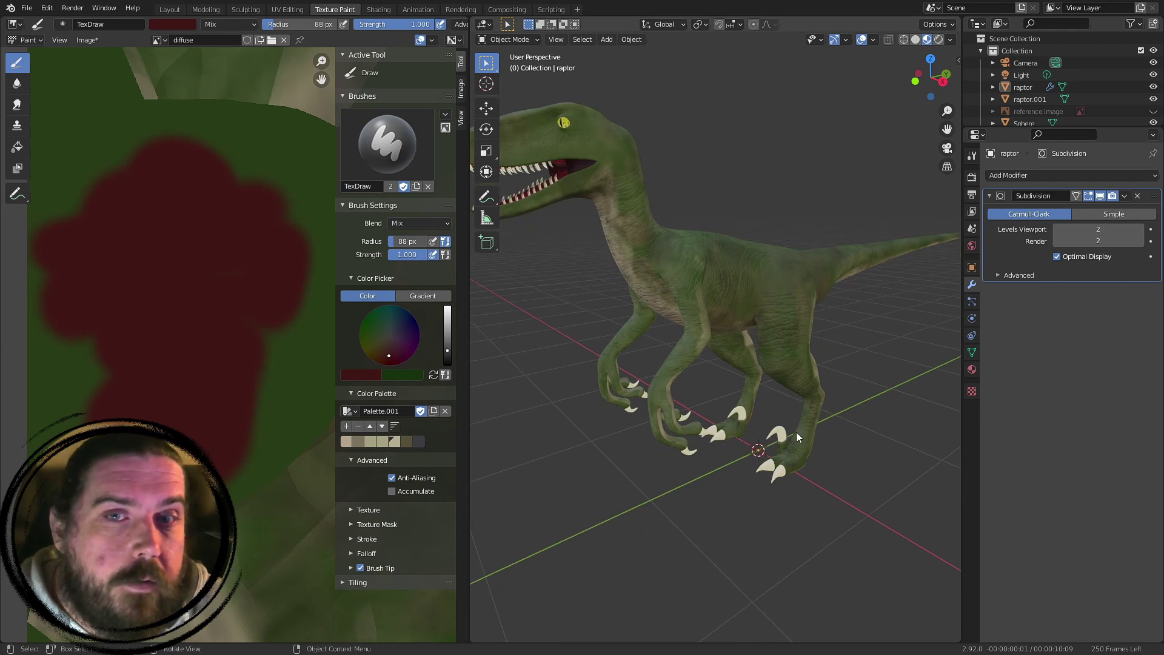
pyautogui.moveTo(587, 238); pyautogui.dragTo(853, 344, button='middle')
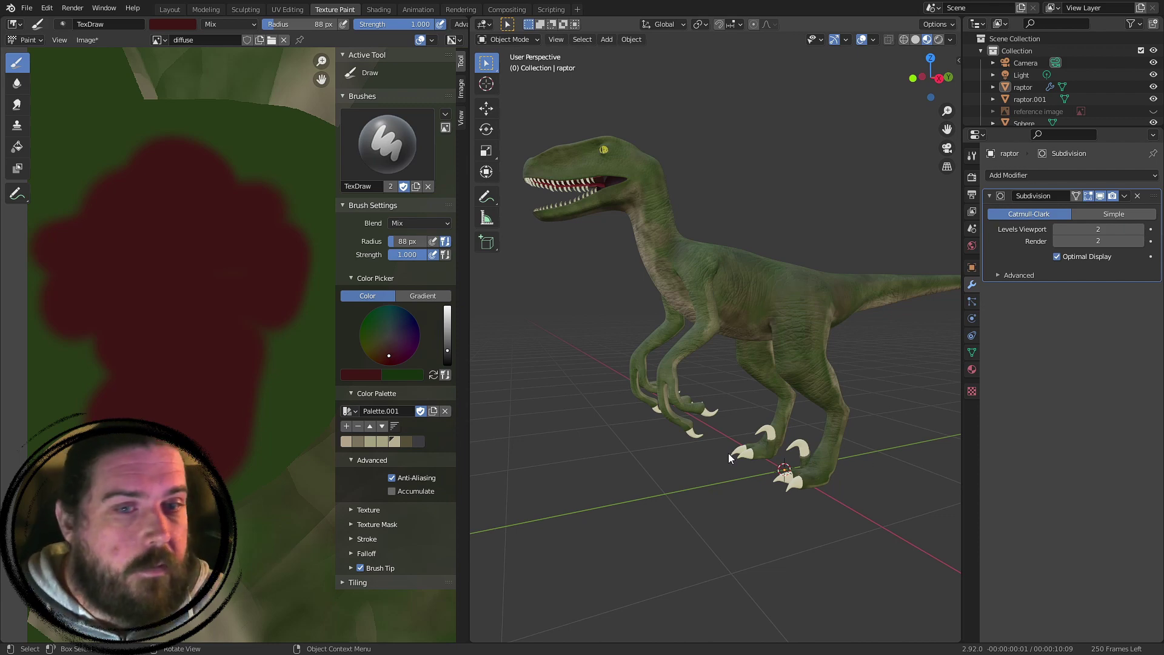
pyautogui.click(777, 459)
pyautogui.scroll(2, 805, 446)
pyautogui.keyDown('shift'); pyautogui.moveTo(807, 445); pyautogui.dragTo(906, 550, button='middle'); pyautogui.keyUp('shift')
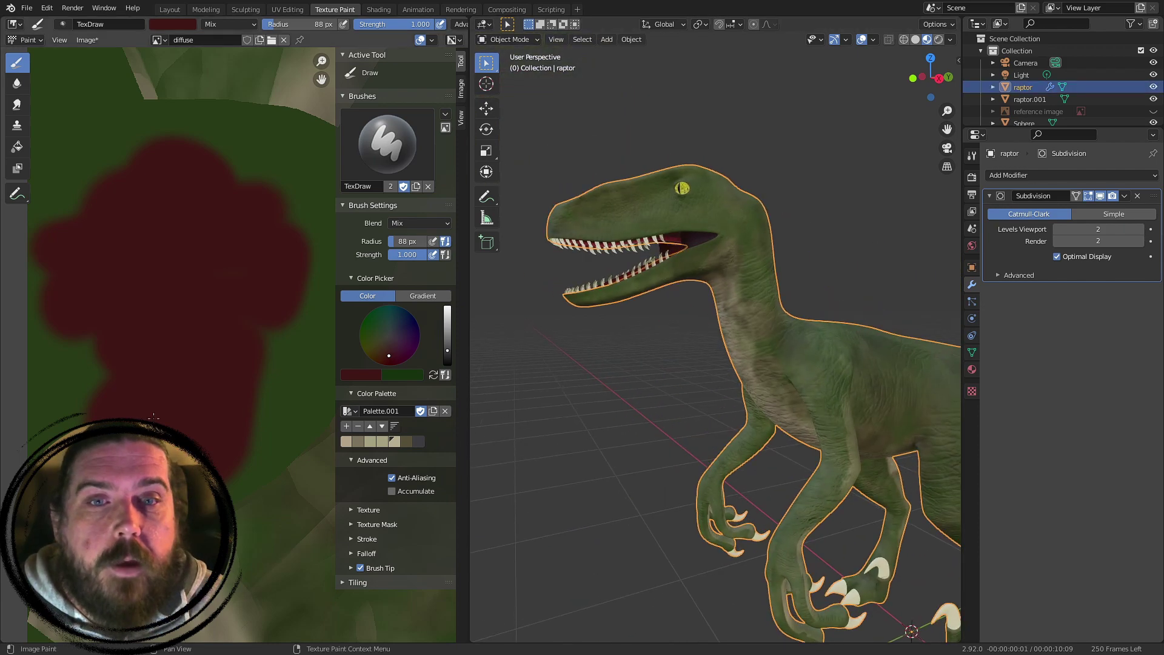
# - Deselect the raptor and switch the 3D viewport to the right orthographic view
pyautogui.scroll(-6, 135, 322)
pyautogui.scroll(-1, 134, 322)
pyautogui.keyDown('shift'); pyautogui.moveTo(740, 305); pyautogui.dragTo(694, 251, button='middle'); pyautogui.keyUp('shift')
pyautogui.hotkey('alt', 'a')
pyautogui.moveTo(791, 448); pyautogui.dragTo(739, 433, button='middle')
pyautogui.moveTo(781, 285); pyautogui.dragTo(879, 421, button='middle')
pyautogui.press('KP_3')
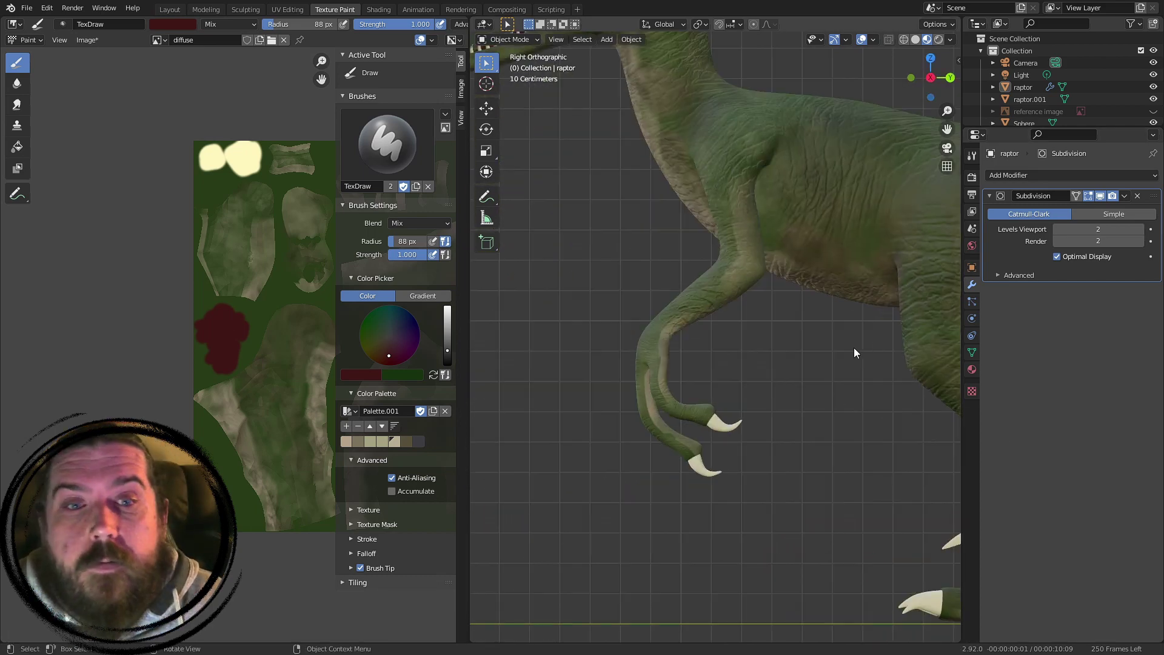
# - Mix a very dark red-brown brush colour and paint it over the cream claw patch on the diffuse texture
pyautogui.scroll(-4, 853, 347)
pyautogui.scroll(4, 286, 214)
pyautogui.moveTo(287, 215); pyautogui.dragTo(424, 400, button='middle')
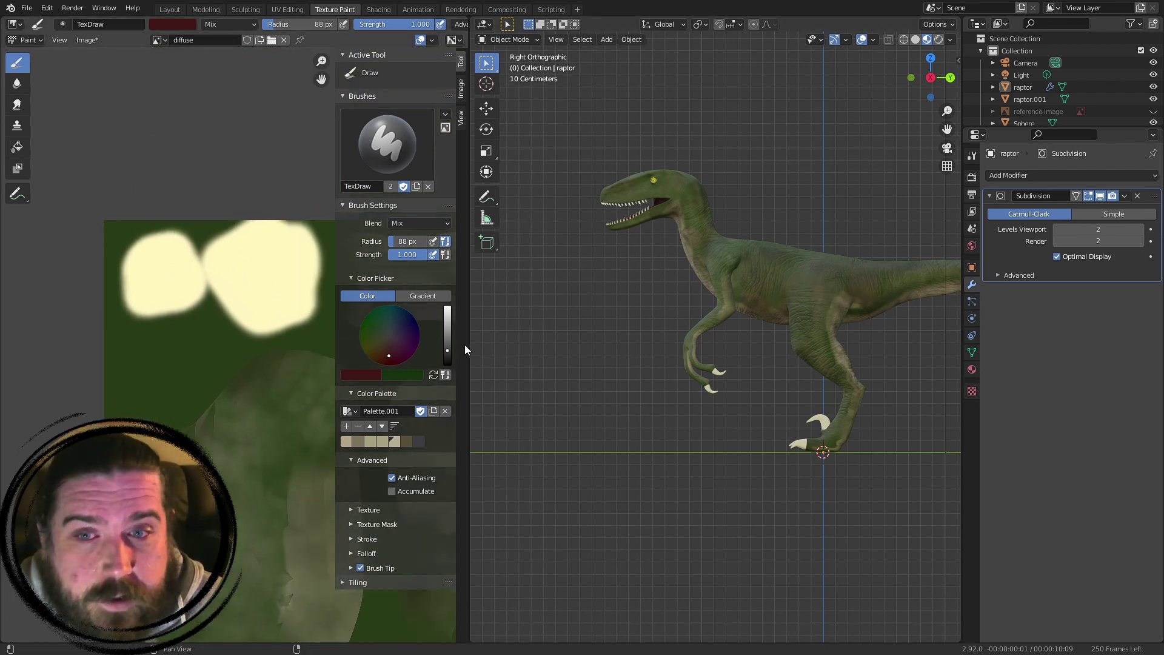
pyautogui.click(371, 374)
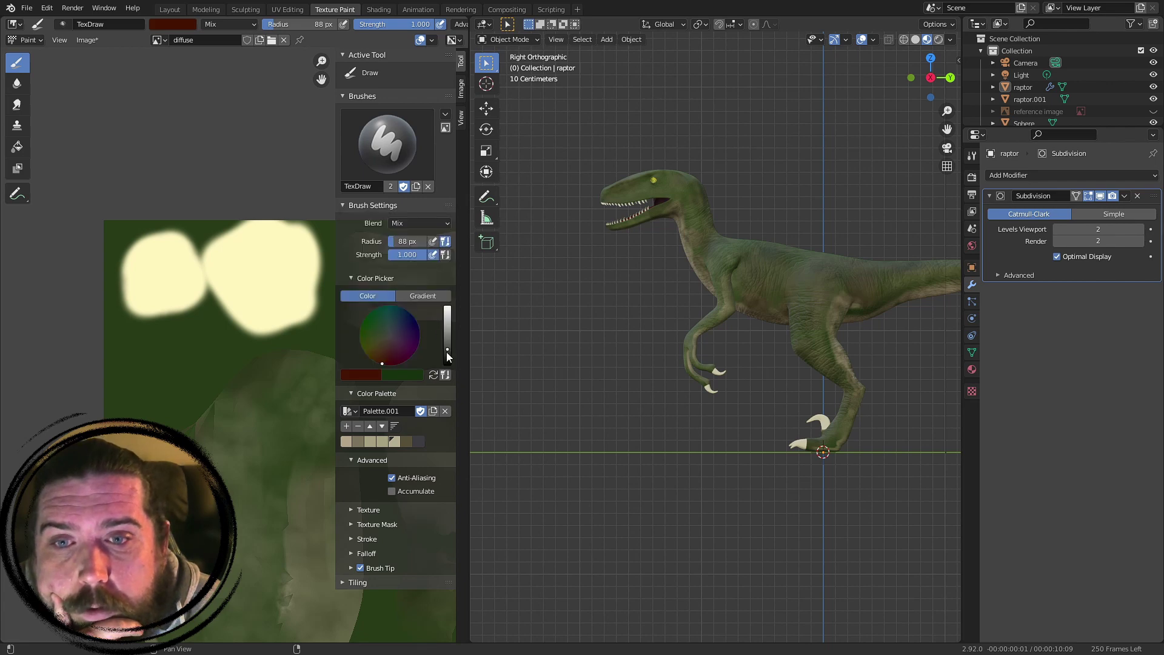
pyautogui.moveTo(446, 352); pyautogui.dragTo(447, 361)
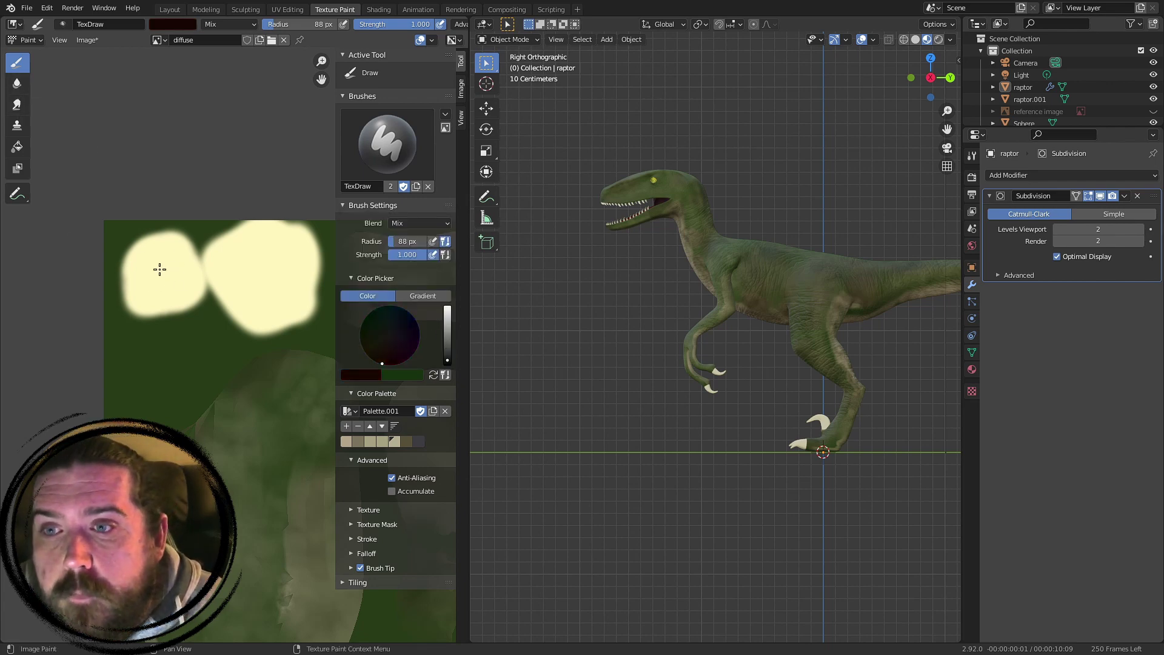
pyautogui.moveTo(160, 269)
pyautogui.mouseDown()
pyautogui.moveTo(146, 291)
pyautogui.moveTo(182, 255)
pyautogui.moveTo(168, 279)
pyautogui.mouseUp()
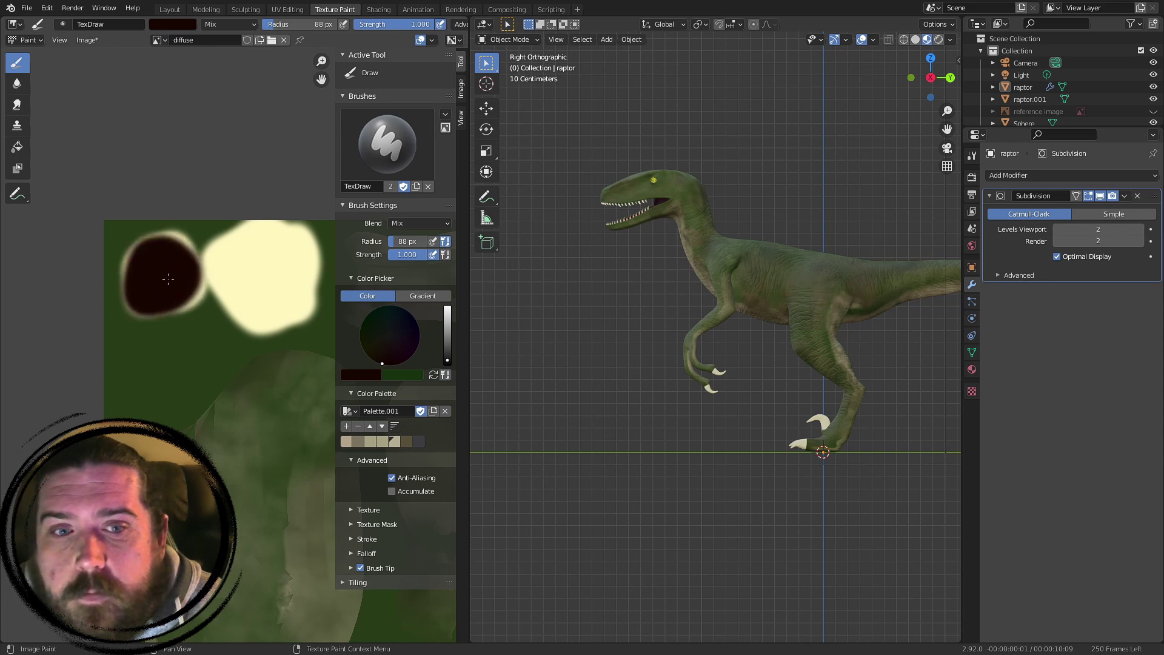
# - Examine the dark claws on the raptor's hands and feet
pyautogui.moveTo(612, 371); pyautogui.dragTo(735, 449, button='middle')
pyautogui.scroll(3, 745, 487)
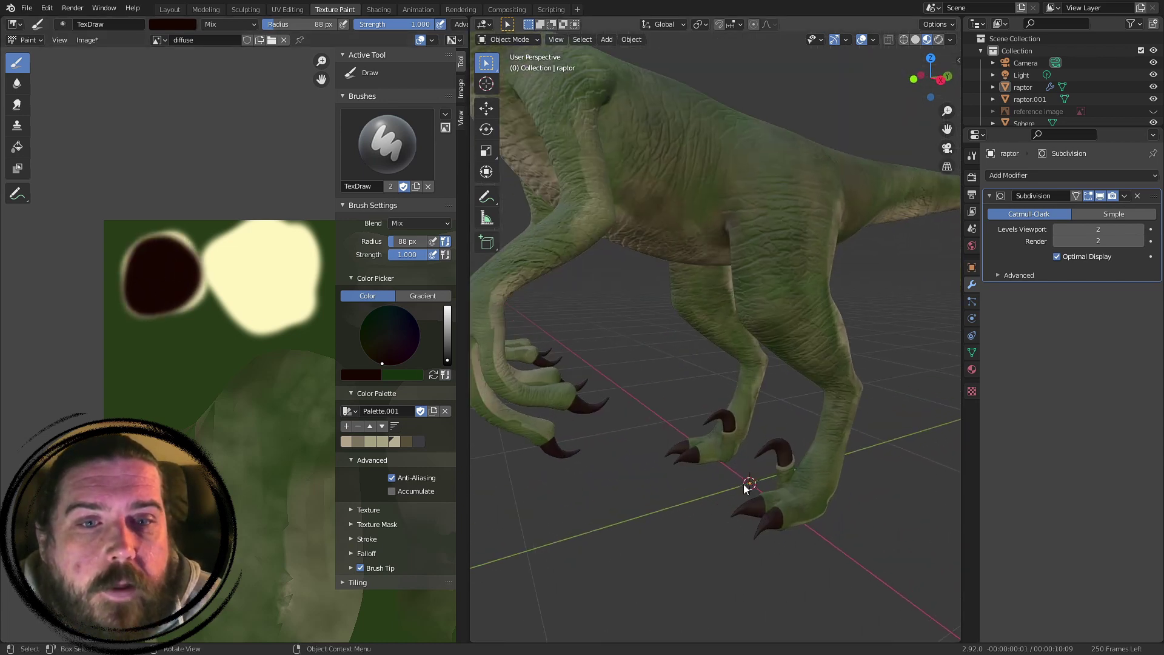
pyautogui.scroll(3, 745, 489)
pyautogui.keyDown('shift'); pyautogui.moveTo(740, 520); pyautogui.dragTo(507, 73, button='middle'); pyautogui.keyUp('shift')
pyautogui.scroll(-2, 765, 336)
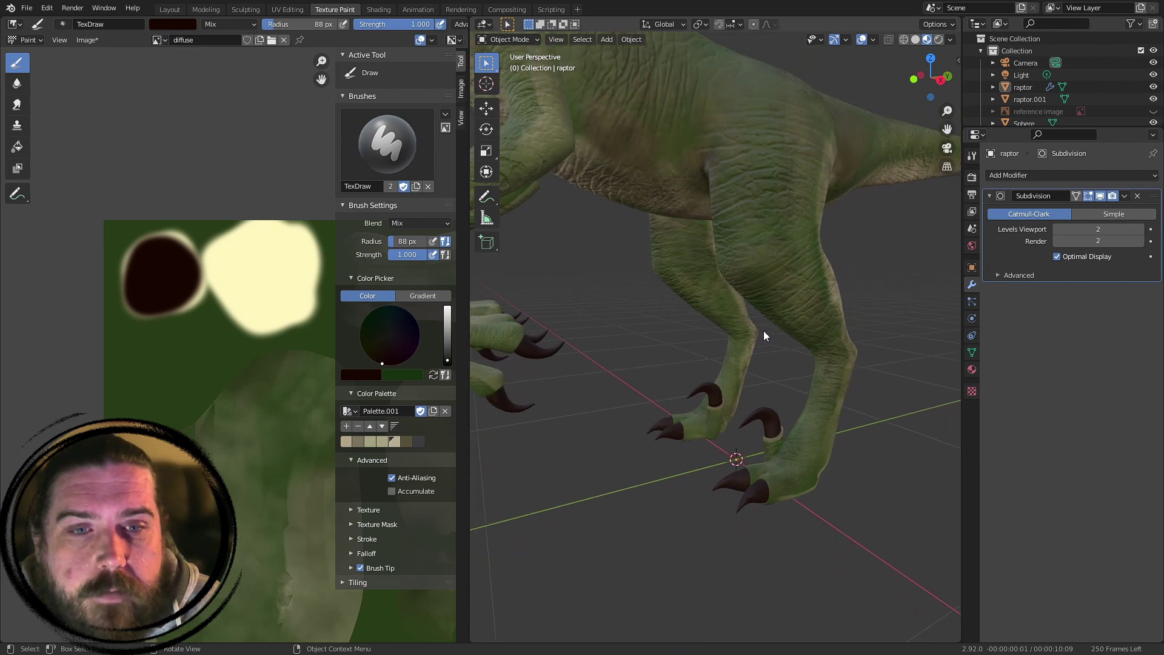
pyautogui.scroll(-5, 697, 302)
pyautogui.moveTo(670, 328); pyautogui.dragTo(478, 431, button='middle')
pyautogui.scroll(5, 881, 312)
pyautogui.keyDown('shift'); pyautogui.moveTo(683, 431); pyautogui.dragTo(686, 296, button='middle'); pyautogui.keyUp('shift')
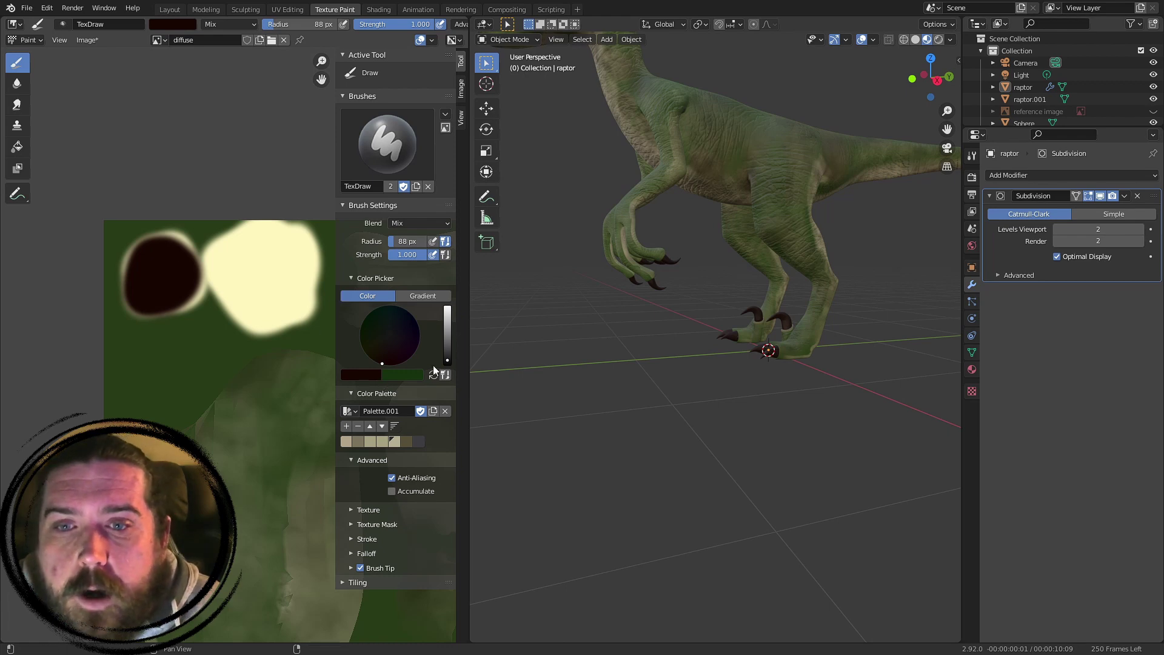
# - Lighten the dark red-brown slightly and repaint the claw patch out over its pale edges
pyautogui.moveTo(448, 361); pyautogui.dragTo(447, 357)
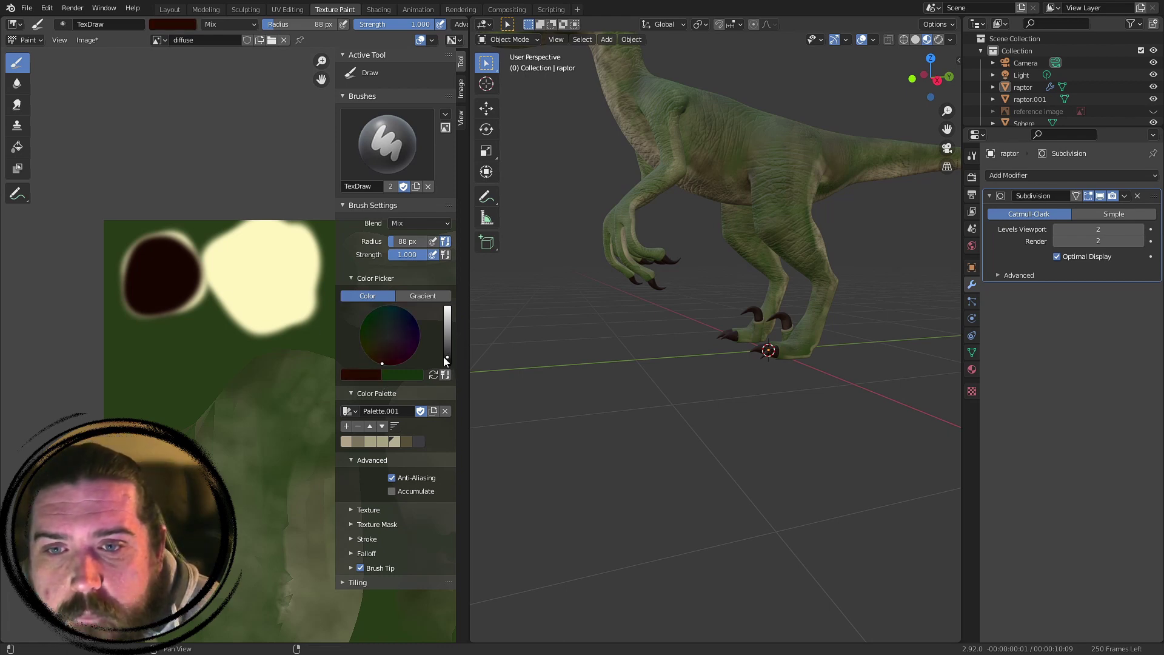
pyautogui.moveTo(187, 294)
pyautogui.mouseDown()
pyautogui.moveTo(191, 264)
pyautogui.moveTo(167, 306)
pyautogui.mouseUp()
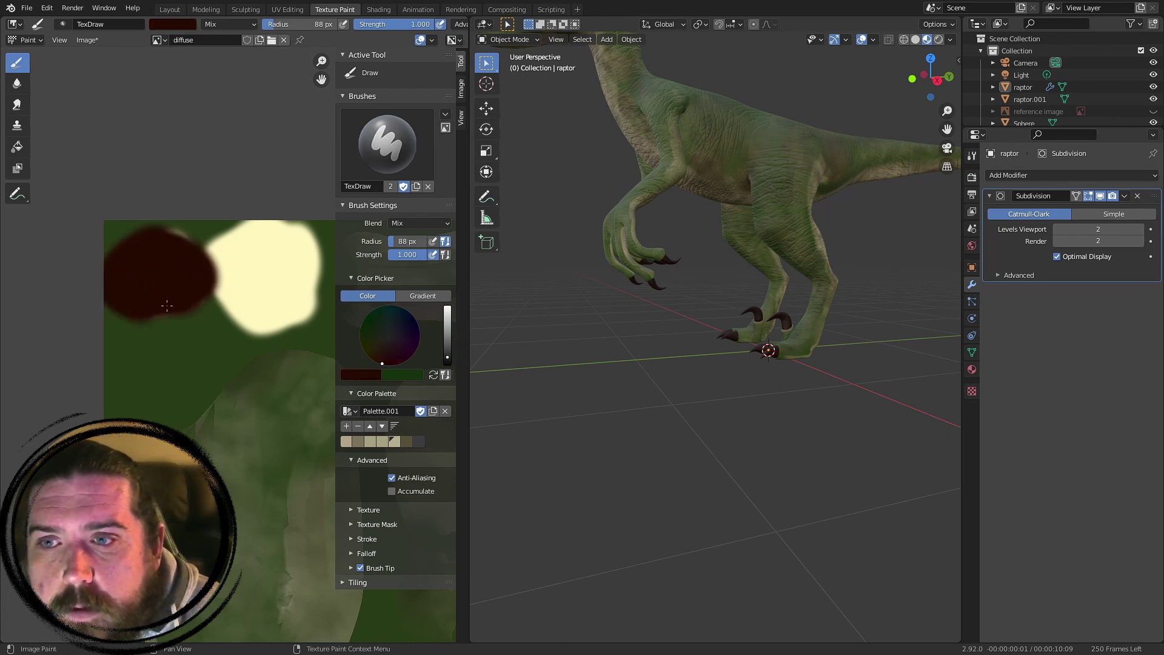
pyautogui.moveTo(722, 275); pyautogui.dragTo(621, 408, button='middle')
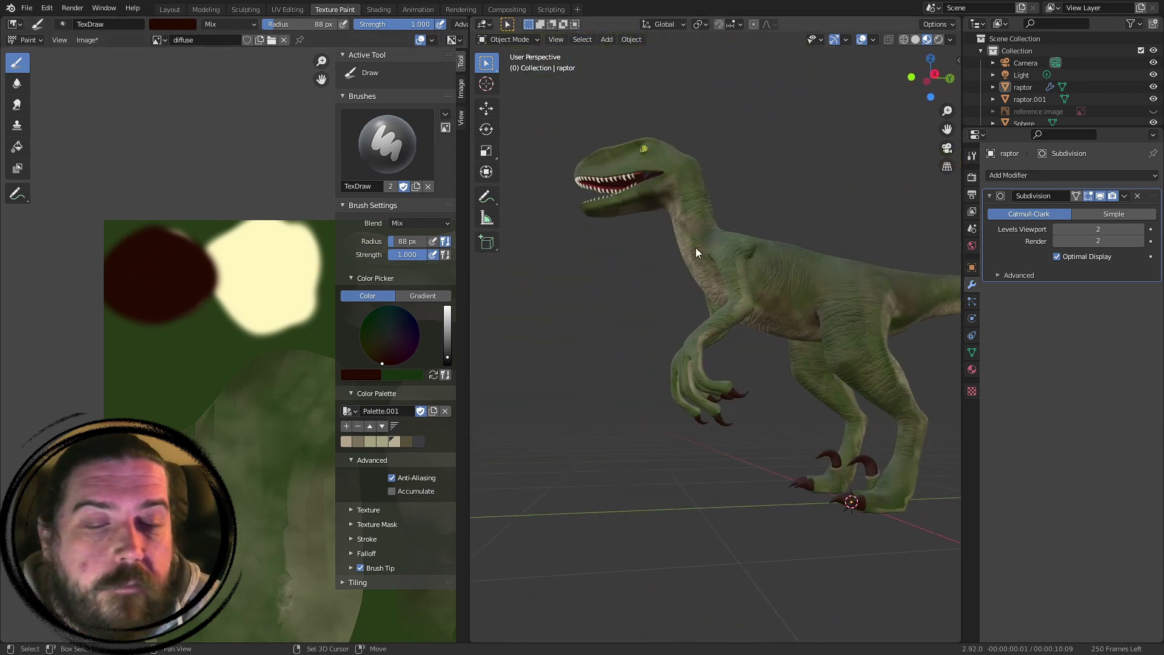
pyautogui.keyDown('shift'); pyautogui.moveTo(612, 200); pyautogui.dragTo(604, 303, button='middle'); pyautogui.keyUp('shift')
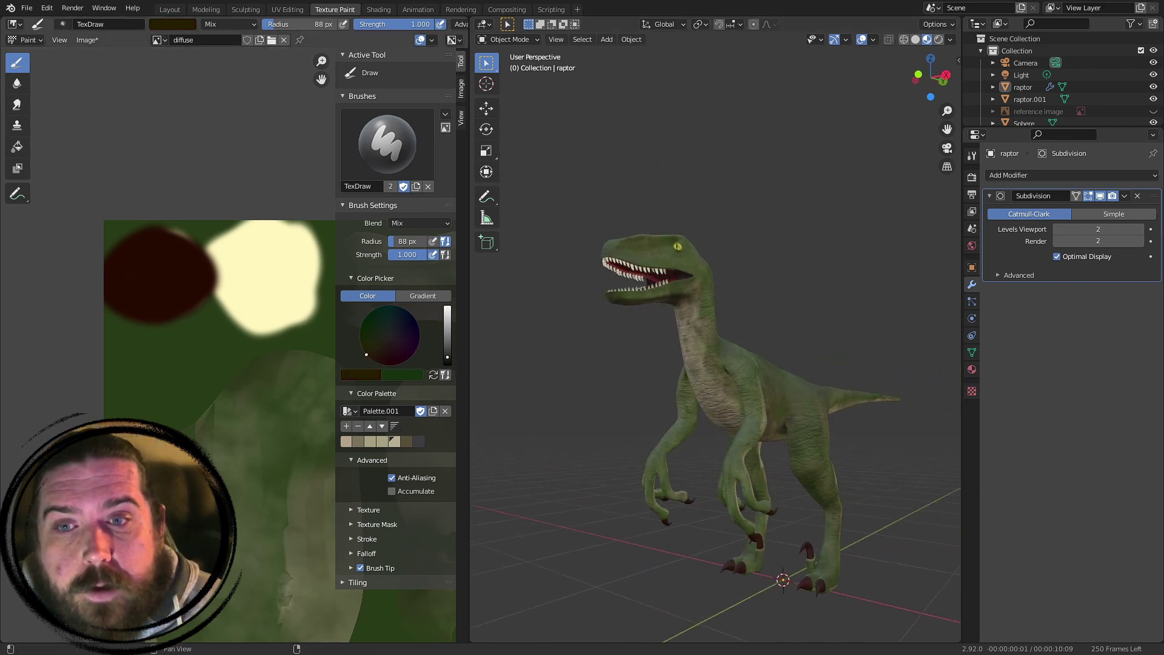
# - Mix an ochre brown, enlarge the brush radius to 133 px and paint over the cream teeth patch
pyautogui.moveTo(447, 360); pyautogui.dragTo(447, 308)
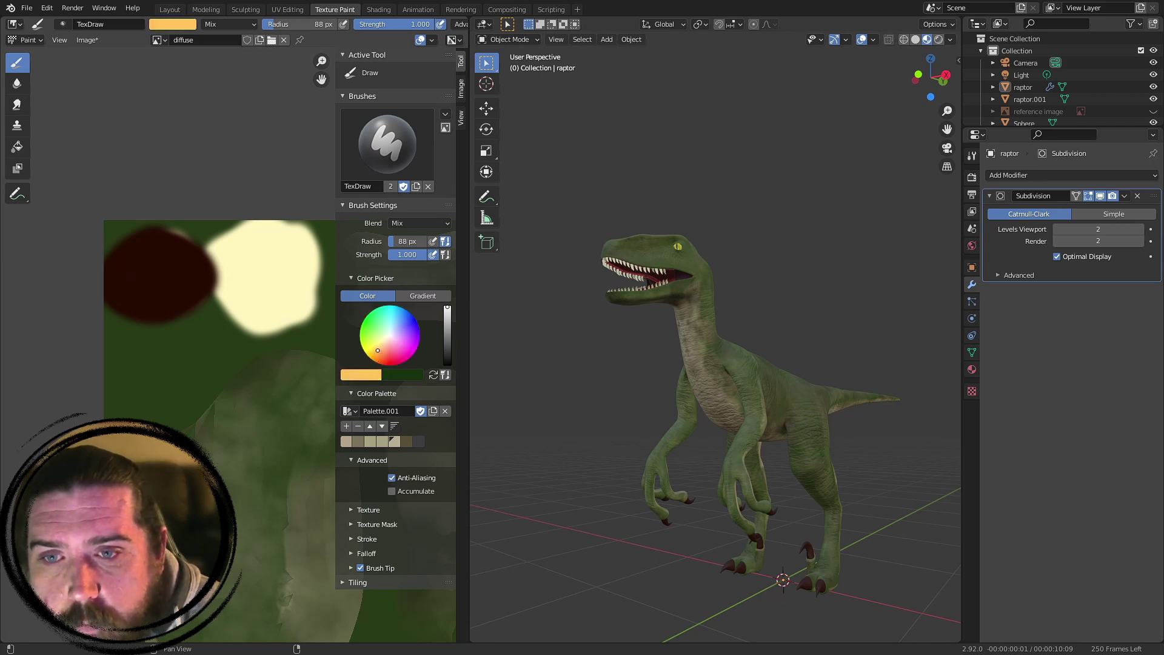
pyautogui.moveTo(444, 311); pyautogui.dragTo(447, 333)
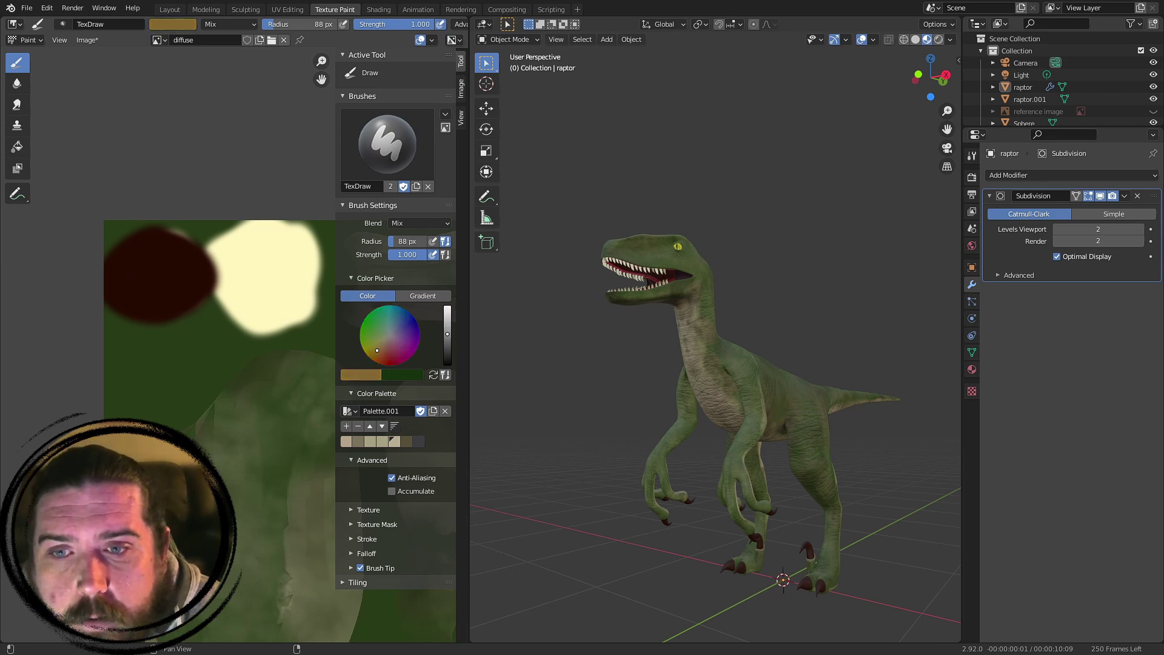
pyautogui.moveTo(288, 284); pyautogui.dragTo(274, 303, button='middle')
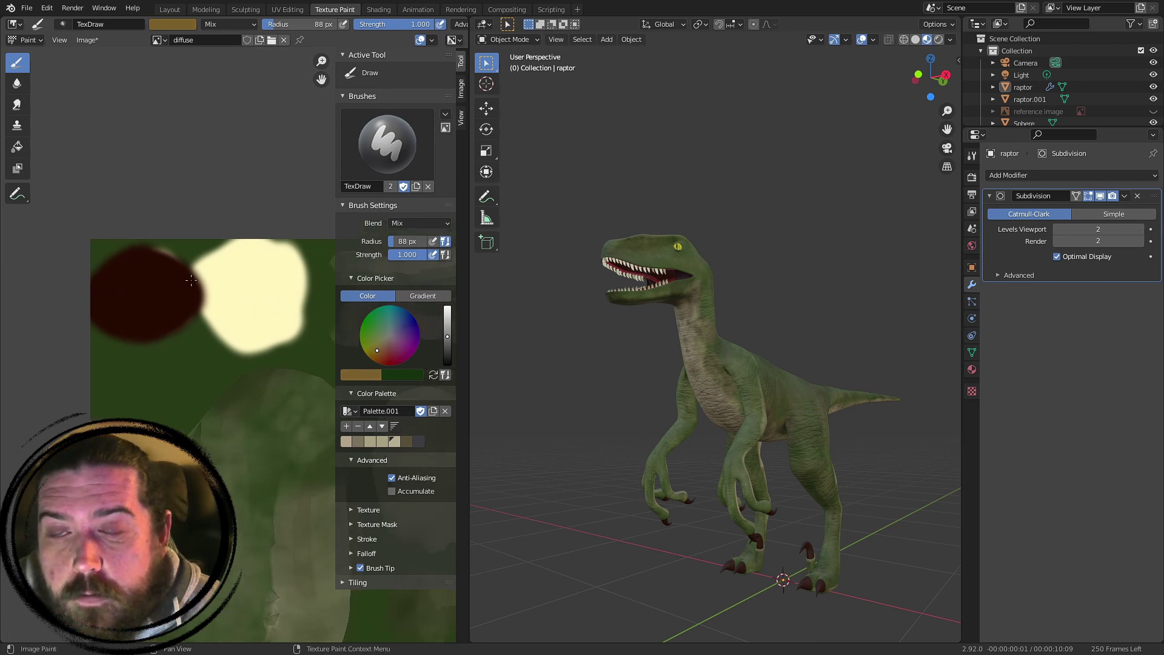
pyautogui.press('f')
pyautogui.click(240, 282)
pyautogui.click(259, 282)
pyautogui.moveTo(255, 293)
pyautogui.mouseDown()
pyautogui.moveTo(257, 315)
pyautogui.moveTo(260, 300)
pyautogui.mouseUp()
# - Check the teeth up close, brighten the ochre brush colour and repaint the teeth patch
pyautogui.moveTo(677, 286); pyautogui.dragTo(598, 305, button='middle')
pyautogui.scroll(6, 598, 304)
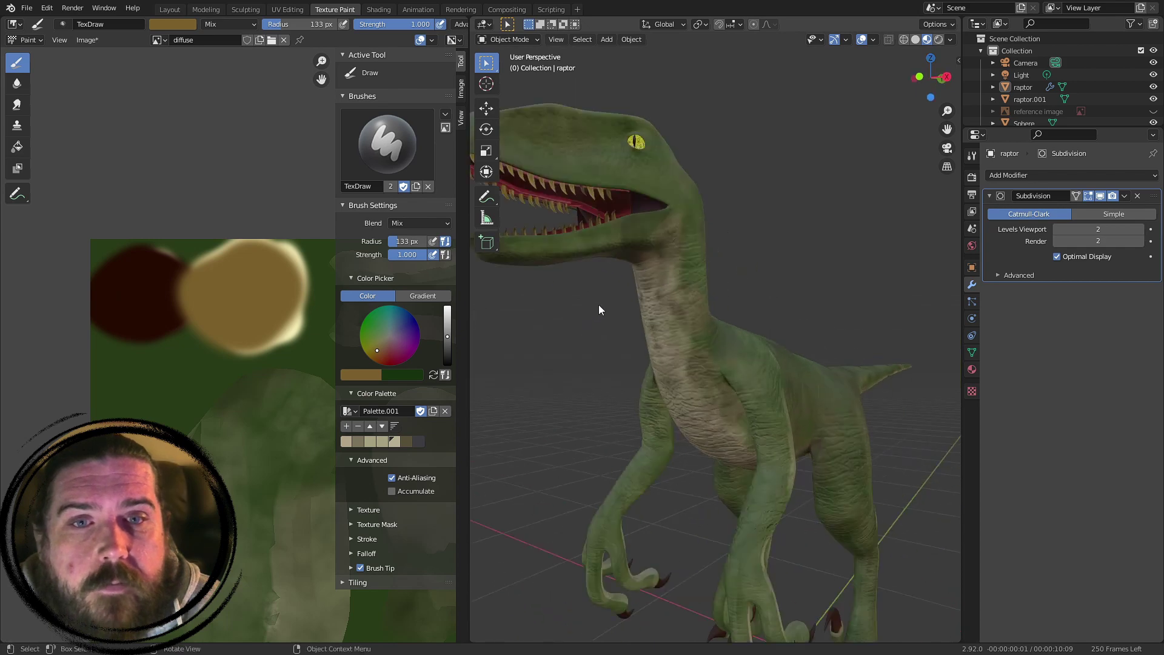
pyautogui.keyDown('shift'); pyautogui.moveTo(510, 111); pyautogui.dragTo(889, 410, button='middle'); pyautogui.keyUp('shift')
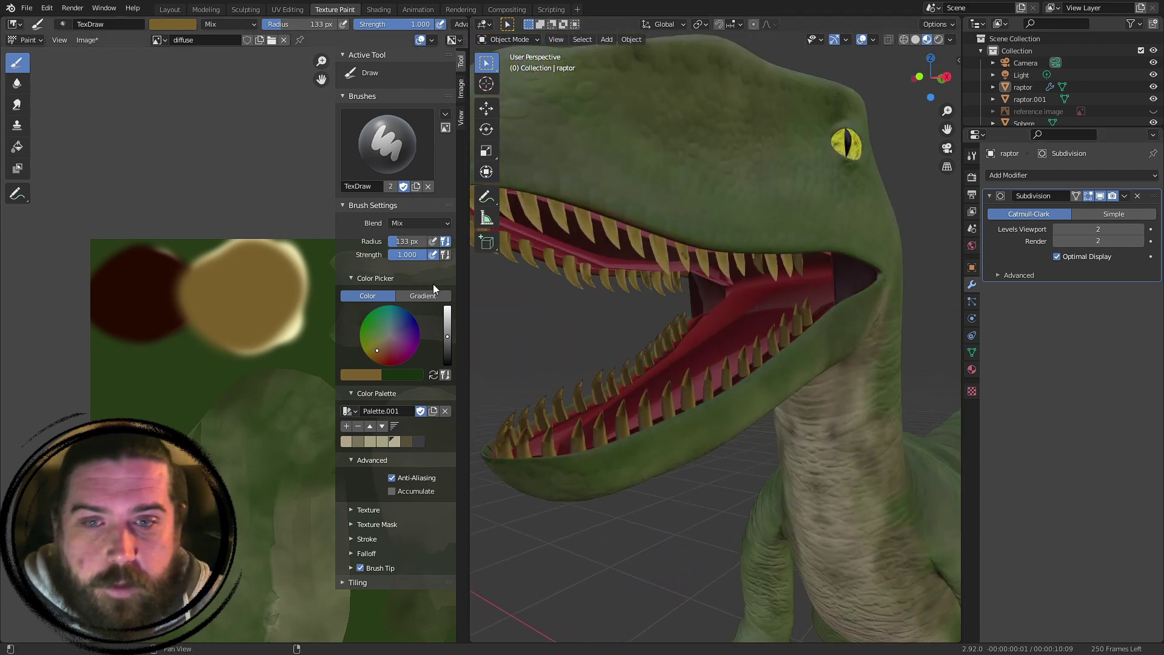
pyautogui.moveTo(711, 282); pyautogui.dragTo(628, 358, button='middle')
pyautogui.scroll(-6, 628, 359)
pyautogui.moveTo(672, 320); pyautogui.dragTo(500, 308, button='middle')
pyautogui.moveTo(749, 349); pyautogui.dragTo(497, 386, button='middle')
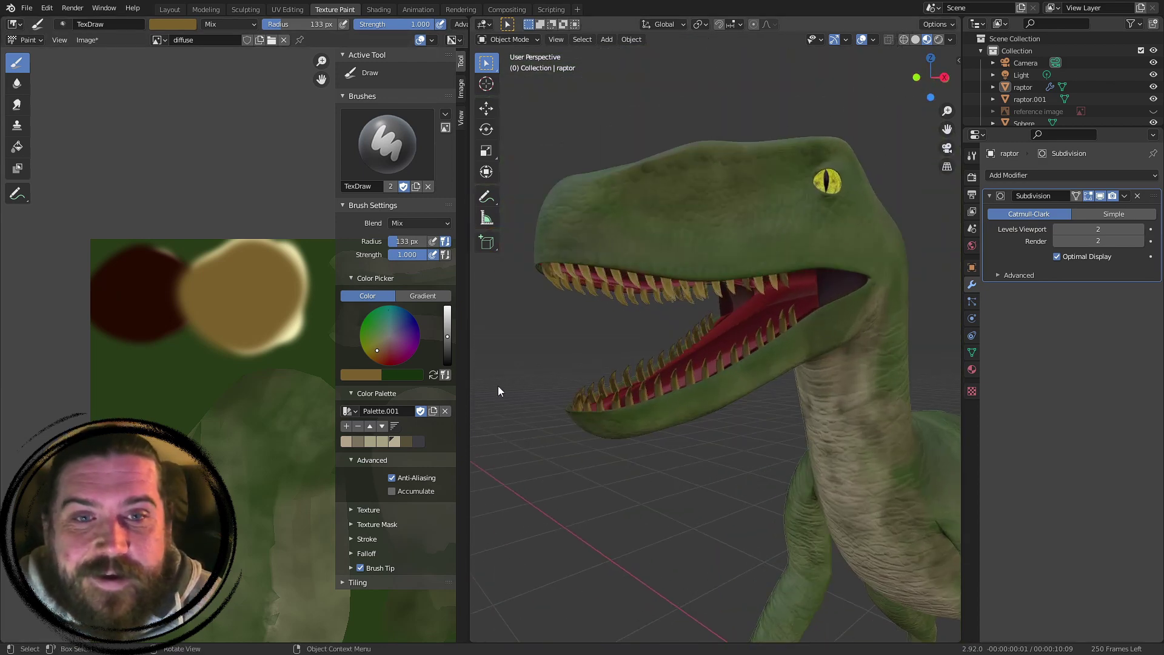
pyautogui.moveTo(448, 334); pyautogui.dragTo(447, 318)
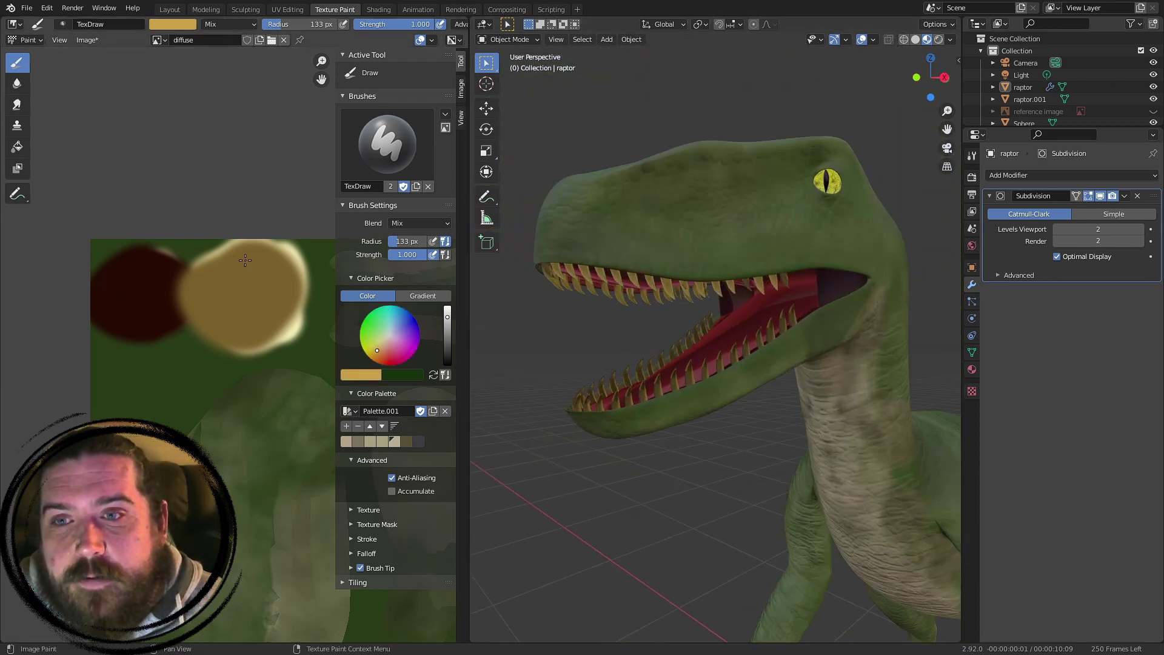
pyautogui.moveTo(245, 261)
pyautogui.mouseDown()
pyautogui.moveTo(231, 285)
pyautogui.moveTo(279, 285)
pyautogui.moveTo(200, 285)
pyautogui.mouseUp()
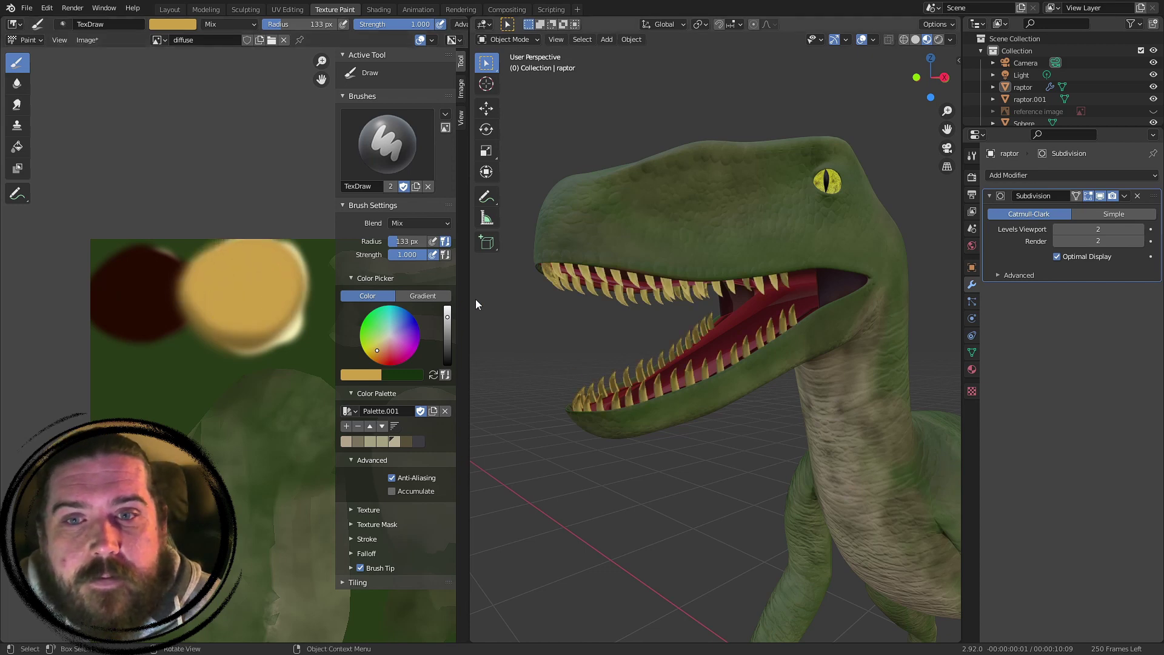
# - Brighten the brush colour further to a golden yellow and paint over the teeth patch again
pyautogui.moveTo(448, 317); pyautogui.dragTo(448, 309)
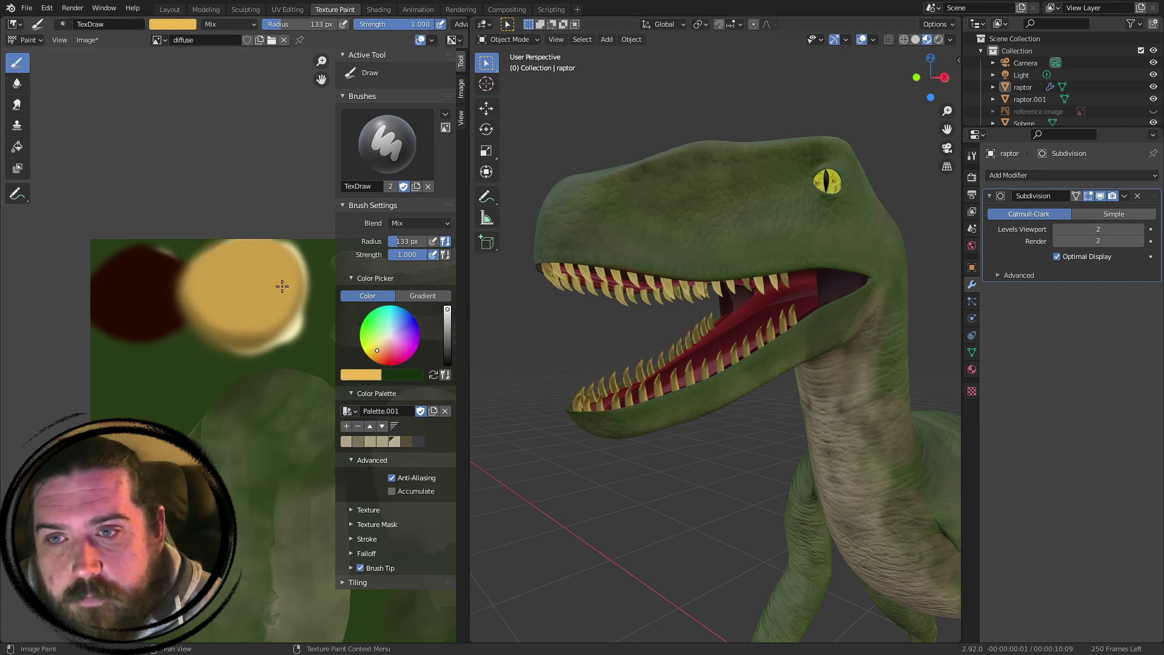
pyautogui.moveTo(278, 281)
pyautogui.mouseDown()
pyautogui.moveTo(249, 270)
pyautogui.moveTo(278, 265)
pyautogui.moveTo(260, 306)
pyautogui.mouseUp()
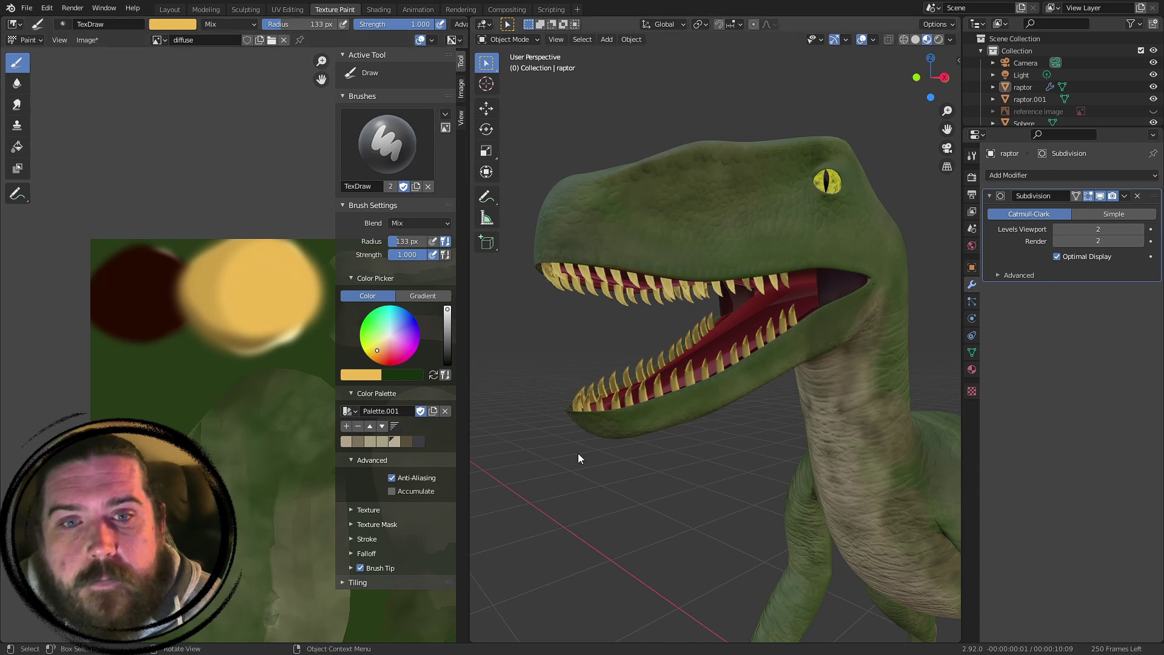
pyautogui.scroll(-4, 673, 441)
pyautogui.moveTo(714, 461); pyautogui.dragTo(592, 340, button='middle')
pyautogui.scroll(1, 331, 356)
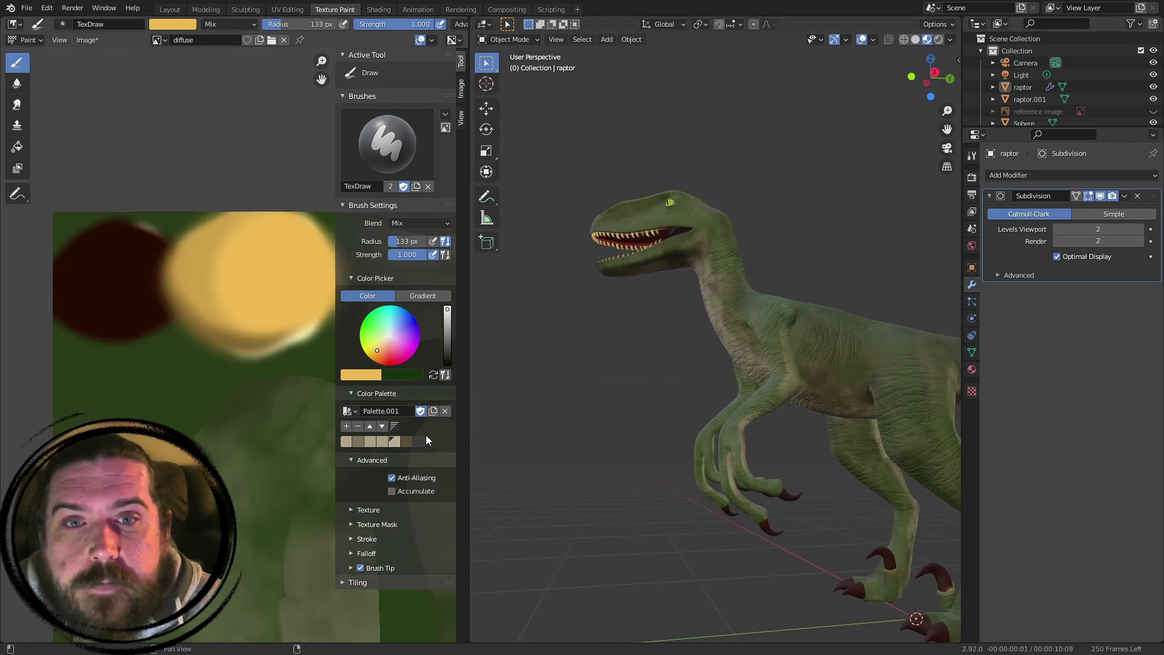
# - Desaturate the yellow to a pale cream, repaint the teeth patch and check the teeth in the mouth
pyautogui.moveTo(376, 347); pyautogui.dragTo(382, 345)
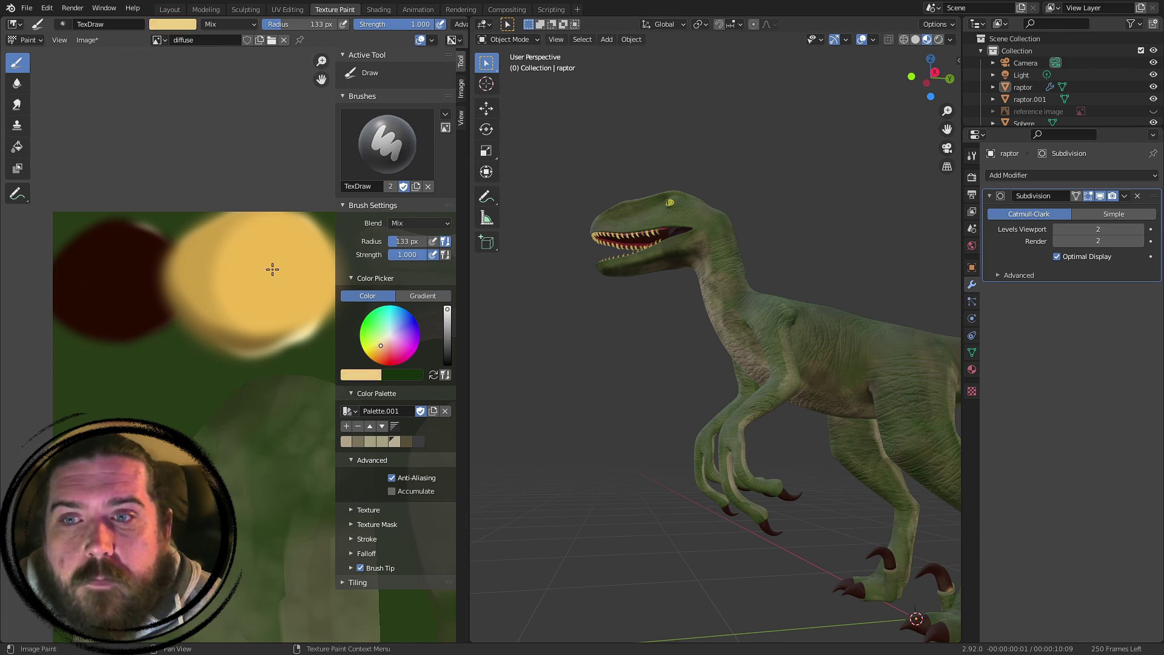
pyautogui.moveTo(273, 269)
pyautogui.mouseDown()
pyautogui.moveTo(293, 281)
pyautogui.moveTo(255, 275)
pyautogui.mouseUp()
pyautogui.moveTo(733, 203)
pyautogui.mouseDown(button='middle')
pyautogui.moveTo(672, 242)
pyautogui.moveTo(655, 322)
pyautogui.moveTo(709, 363)
pyautogui.mouseUp(button='middle')
pyautogui.scroll(7, 779, 365)
pyautogui.moveTo(758, 412); pyautogui.dragTo(771, 376, button='middle')
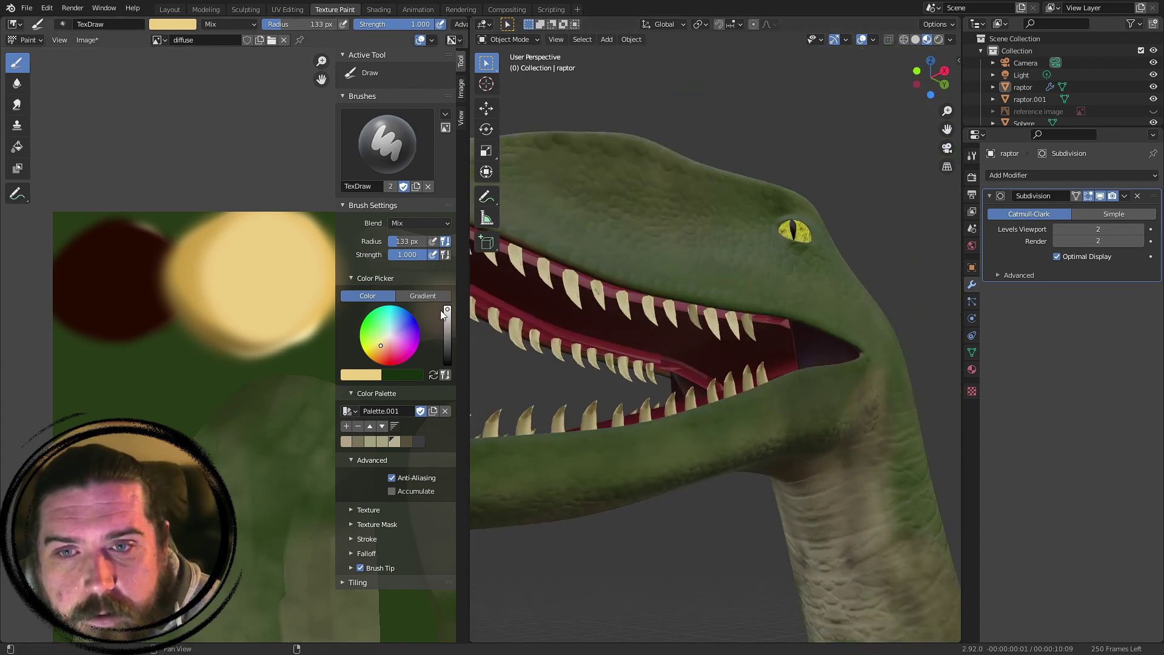
# - Darken the cream brush colour to a tan and paint it over the centre of the teeth patch
pyautogui.moveTo(307, 278); pyautogui.dragTo(230, 279, button='middle')
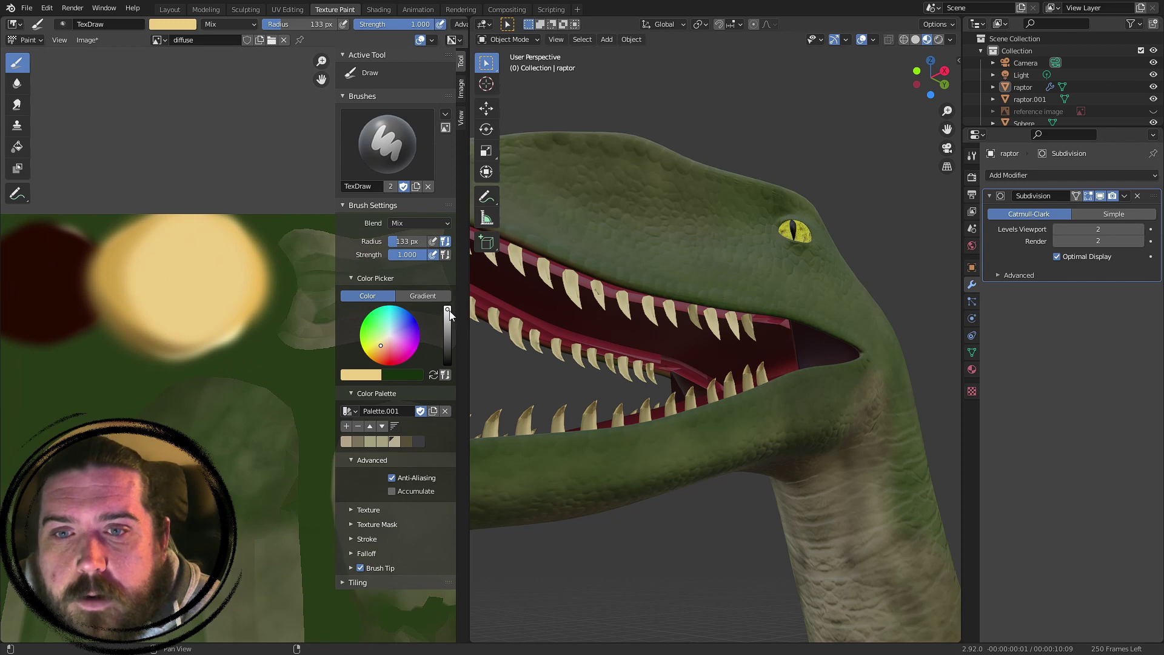
pyautogui.moveTo(449, 311); pyautogui.dragTo(447, 325)
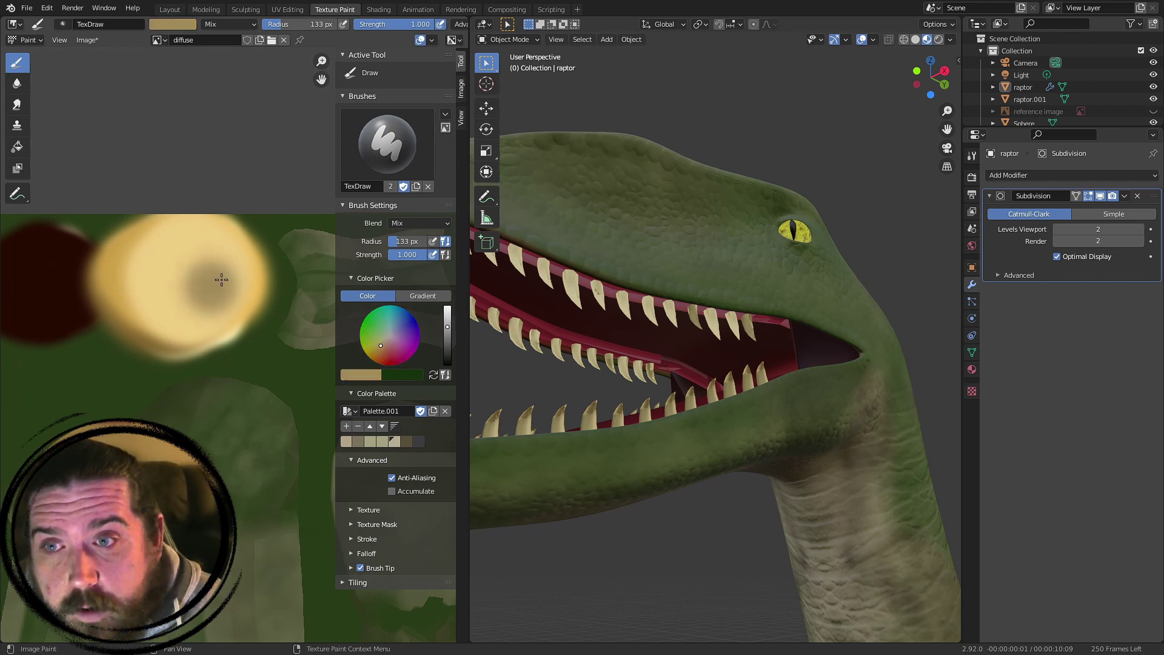
pyautogui.moveTo(645, 305); pyautogui.dragTo(685, 331, button='middle')
pyautogui.scroll(-3, 598, 369)
pyautogui.scroll(-1, 661, 306)
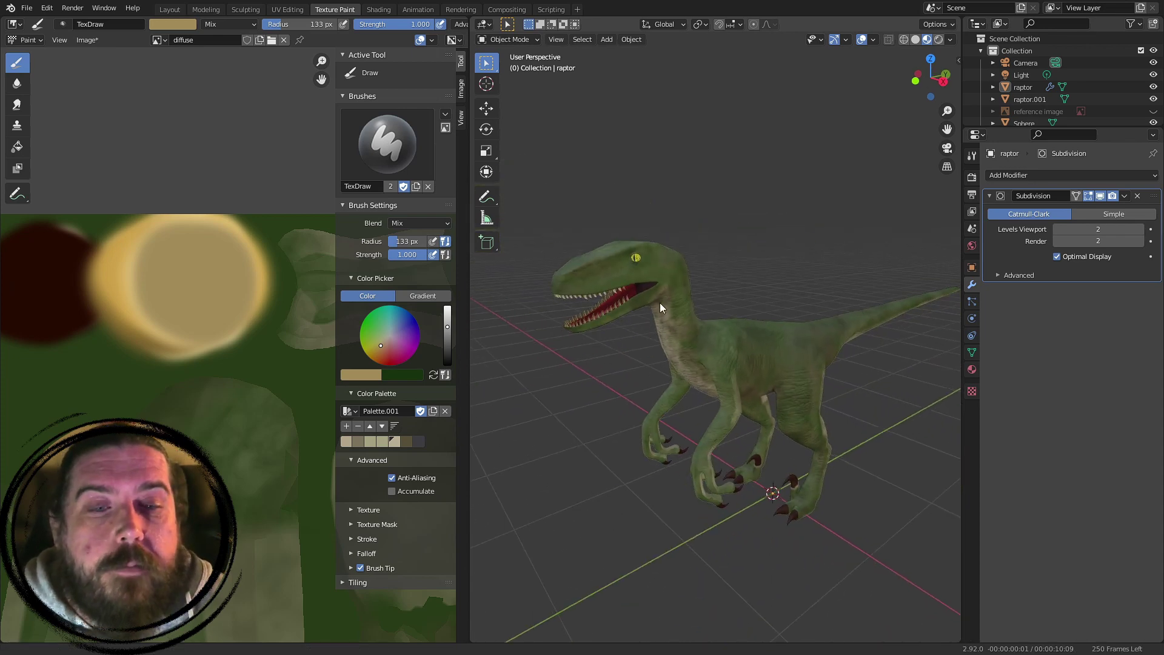
# - Examine the foot claws up close, down to the base of the large curved claw
pyautogui.scroll(3, 662, 309)
pyautogui.keyDown('shift'); pyautogui.moveTo(782, 577); pyautogui.dragTo(741, 287, button='middle'); pyautogui.keyUp('shift')
pyautogui.scroll(2, 783, 380)
pyautogui.moveTo(784, 381); pyautogui.dragTo(1141, 331, button='middle')
pyautogui.scroll(-3, 600, 291)
pyautogui.scroll(-3, 832, 376)
pyautogui.keyDown('shift'); pyautogui.moveTo(832, 376); pyautogui.dragTo(756, 232, button='middle'); pyautogui.keyUp('shift')
pyautogui.scroll(3, 917, 358)
pyautogui.scroll(4, 849, 395)
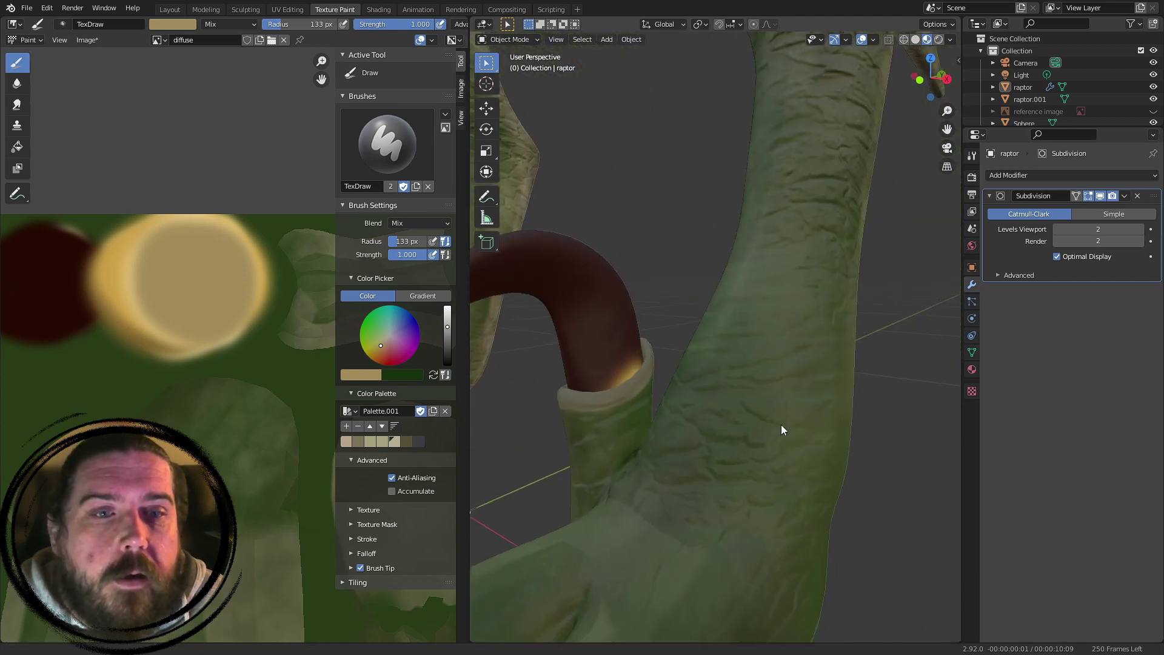
# - Set the brush back to the dark red-brown and extend the claw patch over the yellow overlap beside the teeth patch
pyautogui.moveTo(130, 286); pyautogui.dragTo(368, 370, button='middle')
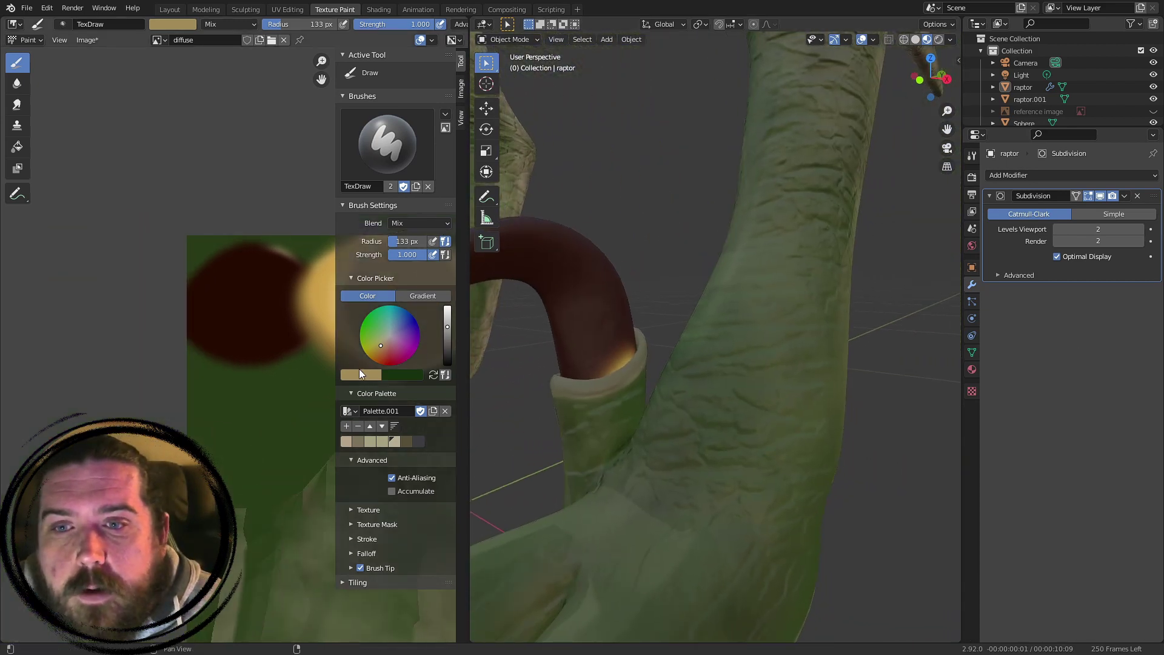
pyautogui.click(359, 372)
pyautogui.click(448, 336)
pyautogui.click(268, 318)
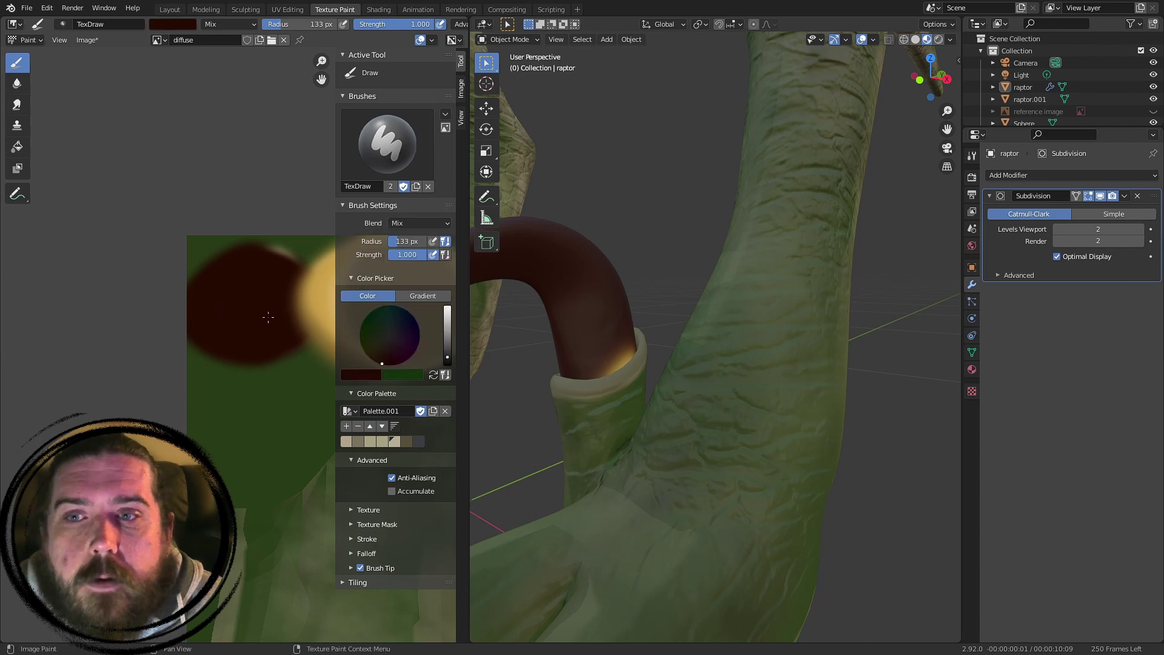
pyautogui.moveTo(284, 214); pyautogui.dragTo(226, 216, button='middle')
pyautogui.moveTo(233, 254); pyautogui.dragTo(232, 328)
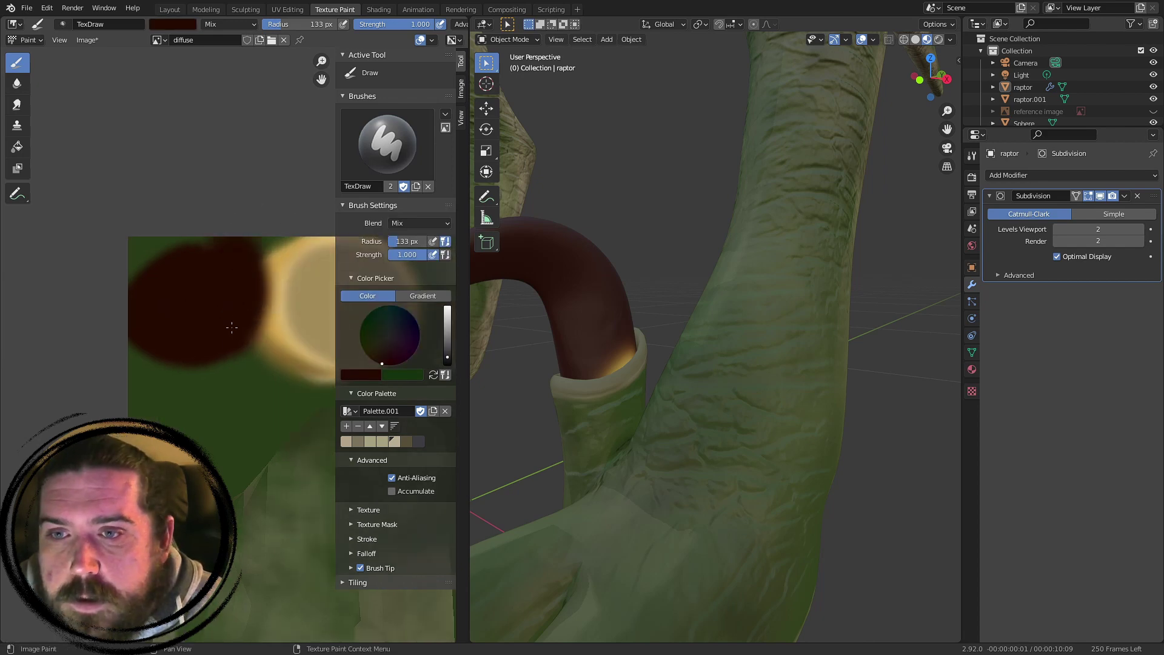
pyautogui.scroll(-6, 687, 365)
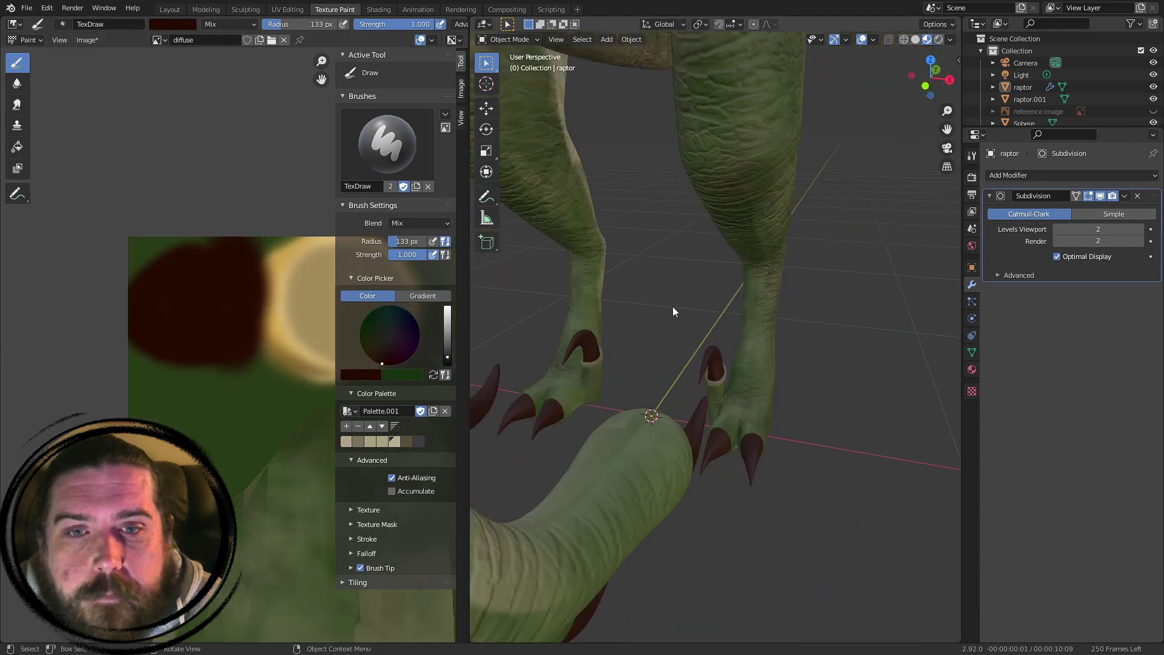
# - Select only the raptor's separate mouth and teeth object, raptor.001, leaving the body deselected
pyautogui.moveTo(672, 307); pyautogui.dragTo(808, 342, button='middle')
pyautogui.scroll(-5, 857, 355)
pyautogui.scroll(3, 784, 278)
pyautogui.click(717, 360)
pyautogui.scroll(-5, 784, 368)
pyautogui.keyDown('shift'); pyautogui.click(765, 347); pyautogui.keyUp('shift')
pyautogui.click(752, 291)
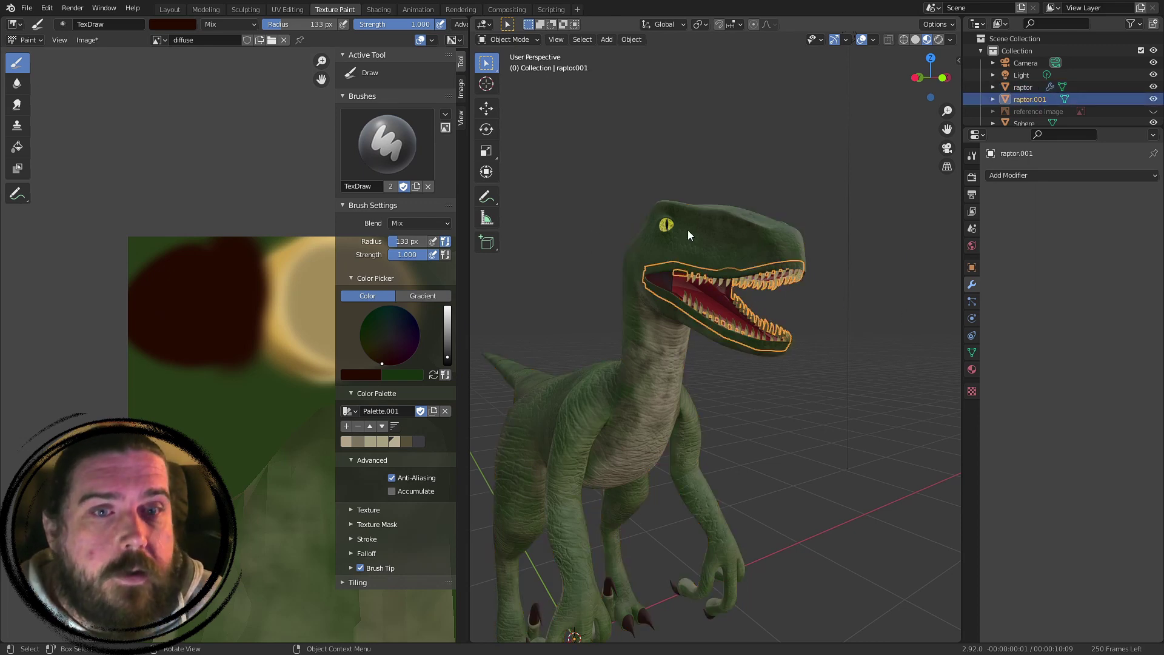
pyautogui.keyDown('shift'); pyautogui.click(746, 219); pyautogui.keyUp('shift')
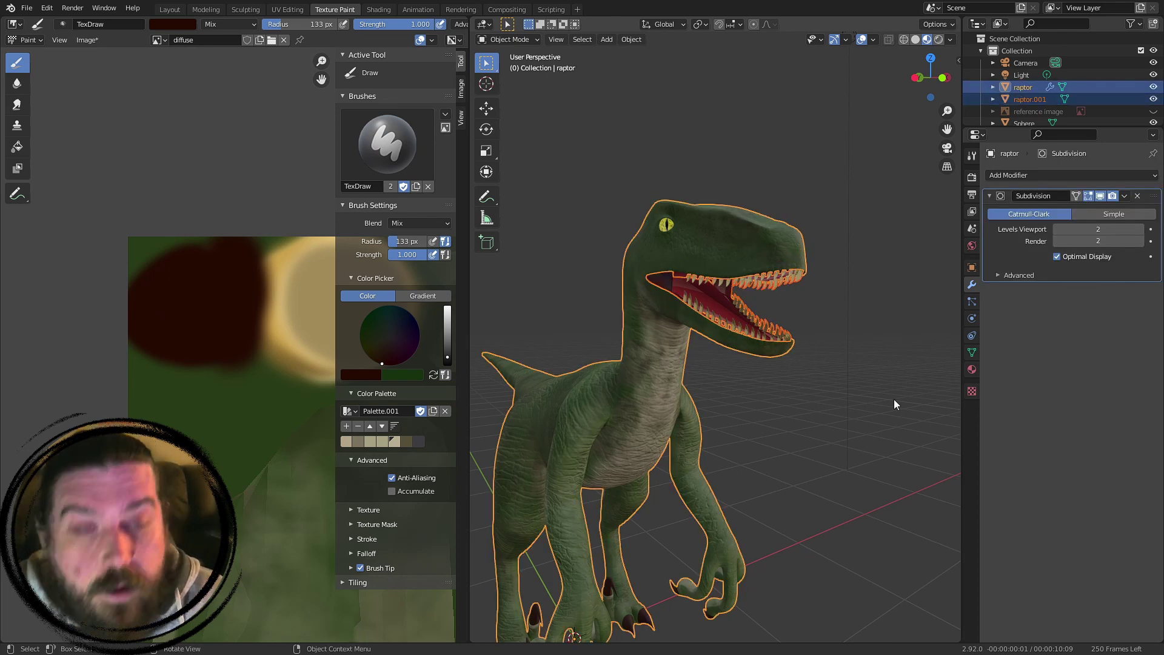
pyautogui.click(780, 347)
pyautogui.click(740, 329)
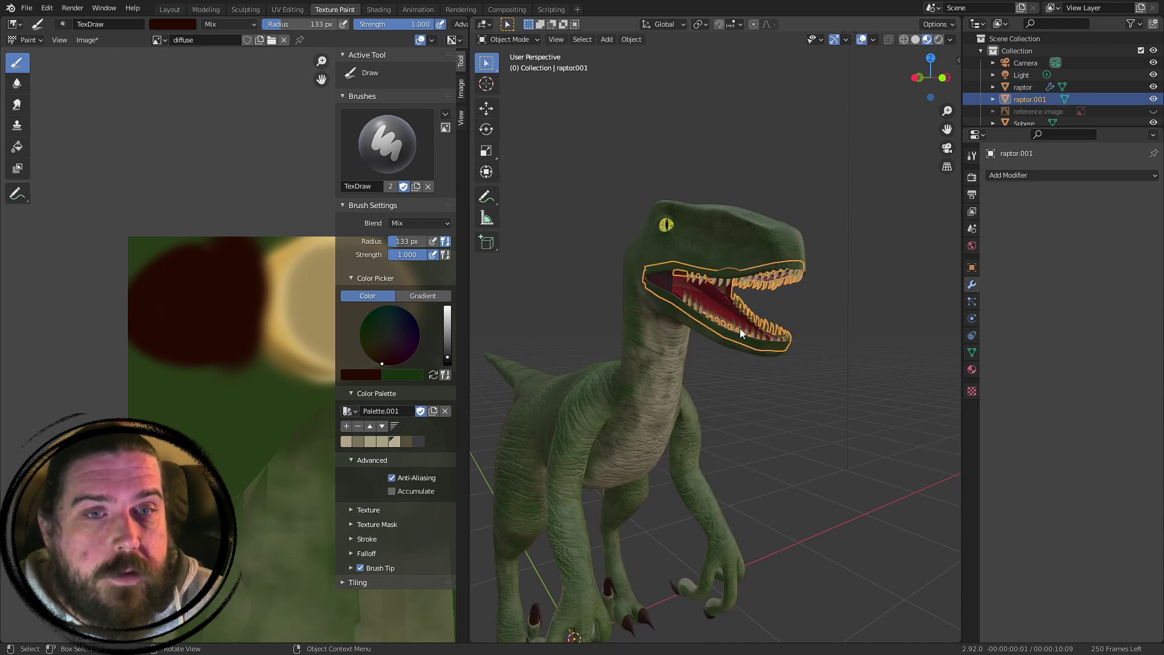
# - Join the separate mouth and teeth object raptor.001 into the raptor body object so that raptor remains the active object
pyautogui.press('g')
pyautogui.press('Escape')
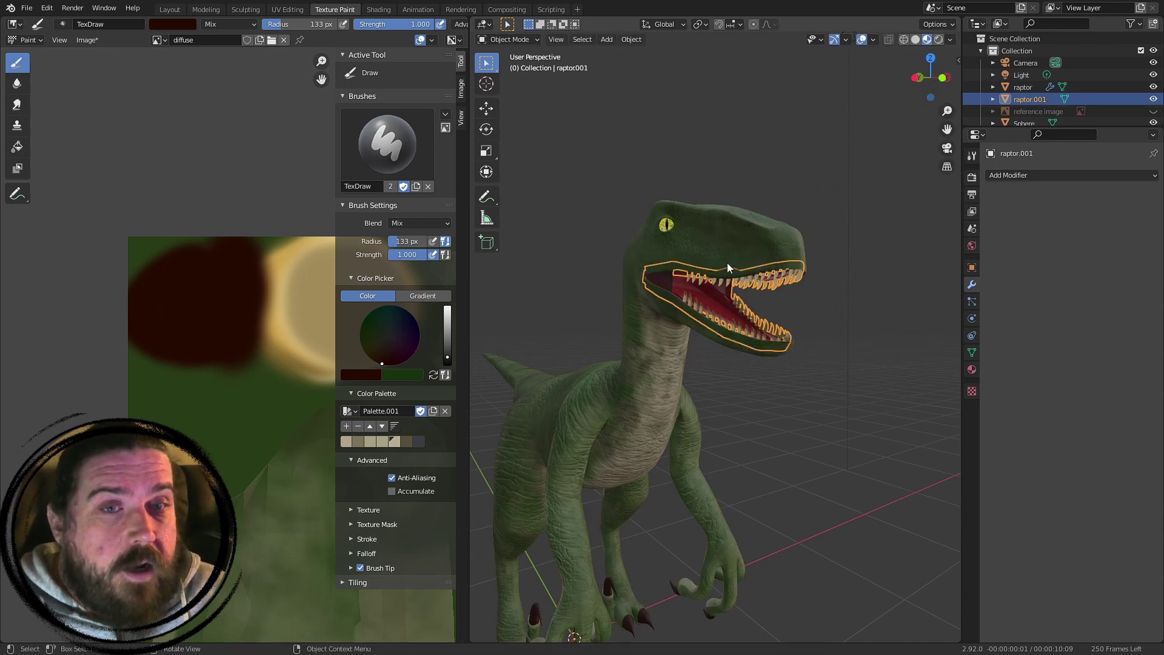
pyautogui.keyDown('shift'); pyautogui.click(665, 495); pyautogui.keyUp('shift')
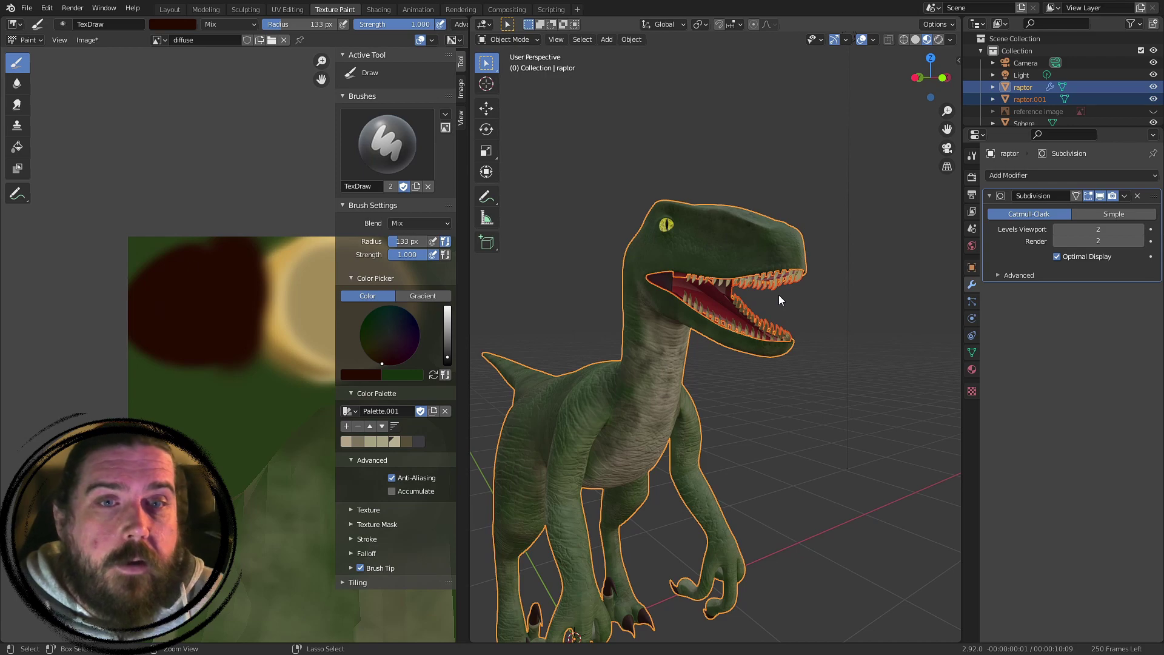
pyautogui.hotkey('ctrl', 'j')
pyautogui.scroll(6, 871, 332)
pyautogui.moveTo(832, 274); pyautogui.dragTo(701, 270, button='middle')
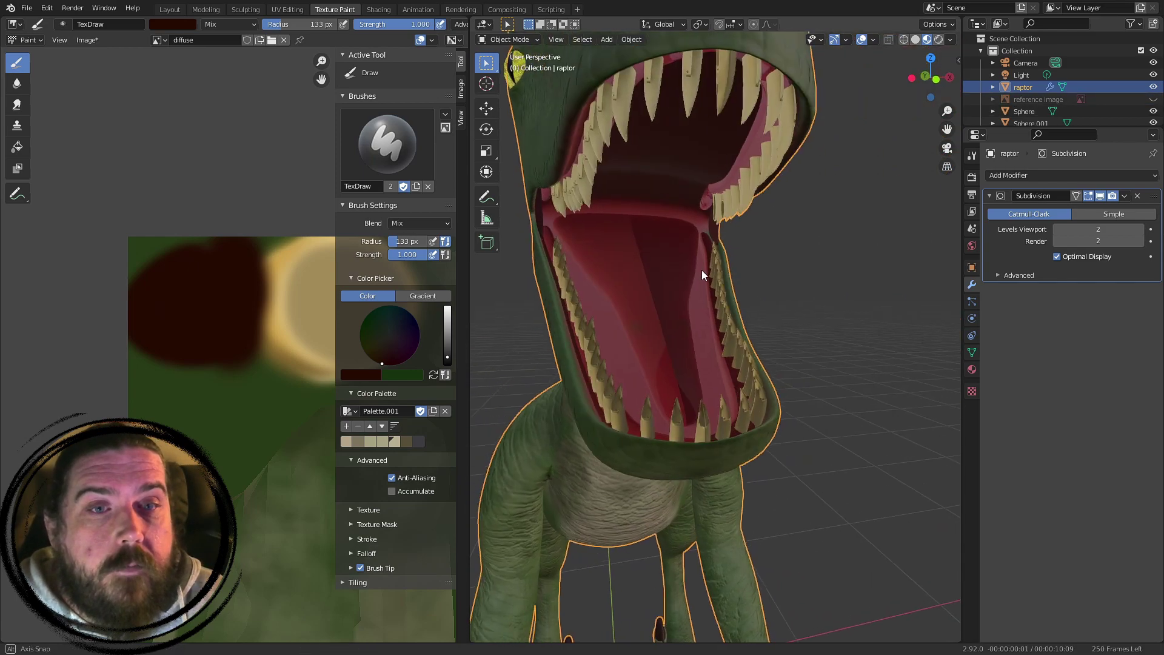
pyautogui.moveTo(783, 268)
pyautogui.mouseDown(button='middle')
pyautogui.moveTo(756, 293)
pyautogui.moveTo(791, 318)
pyautogui.moveTo(803, 312)
pyautogui.moveTo(777, 319)
pyautogui.moveTo(799, 316)
pyautogui.moveTo(760, 401)
pyautogui.mouseUp(button='middle')
# - Bring the joined raptor into Edit Mode in the UV Editing workspace and check which geometry is linked to the tongue, leaving nothing selected
pyautogui.hotkey('ctrl', 'pageup')
pyautogui.press('Tab')
pyautogui.moveTo(624, 244); pyautogui.dragTo(665, 256, button='middle')
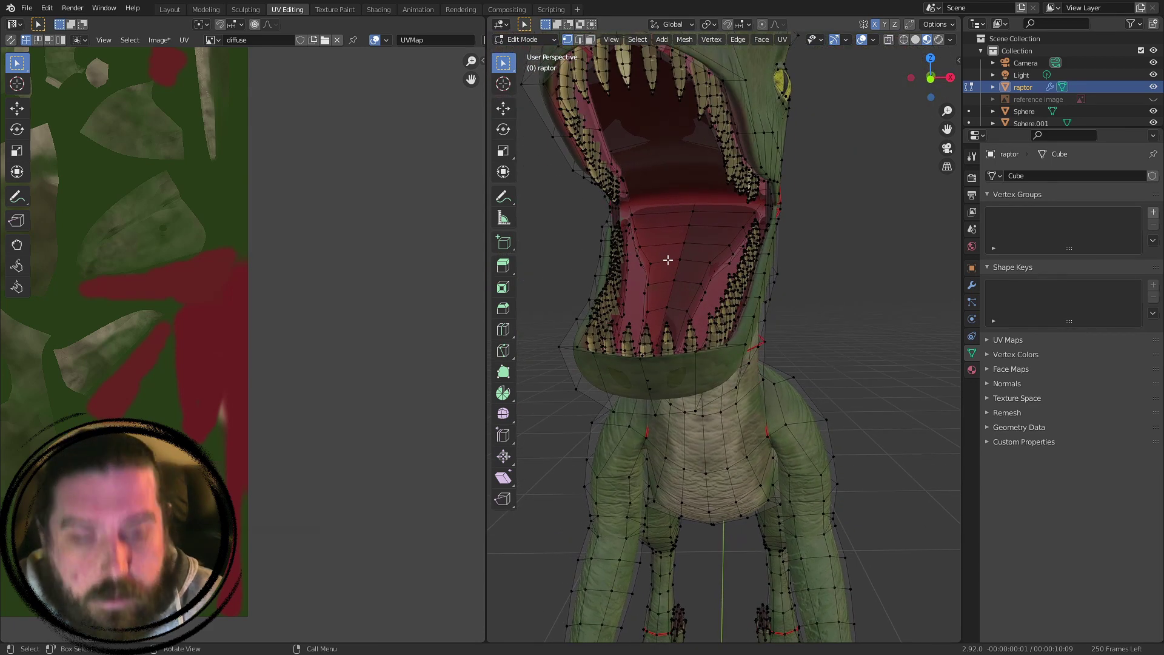
pyautogui.press('l')
pyautogui.press('g')
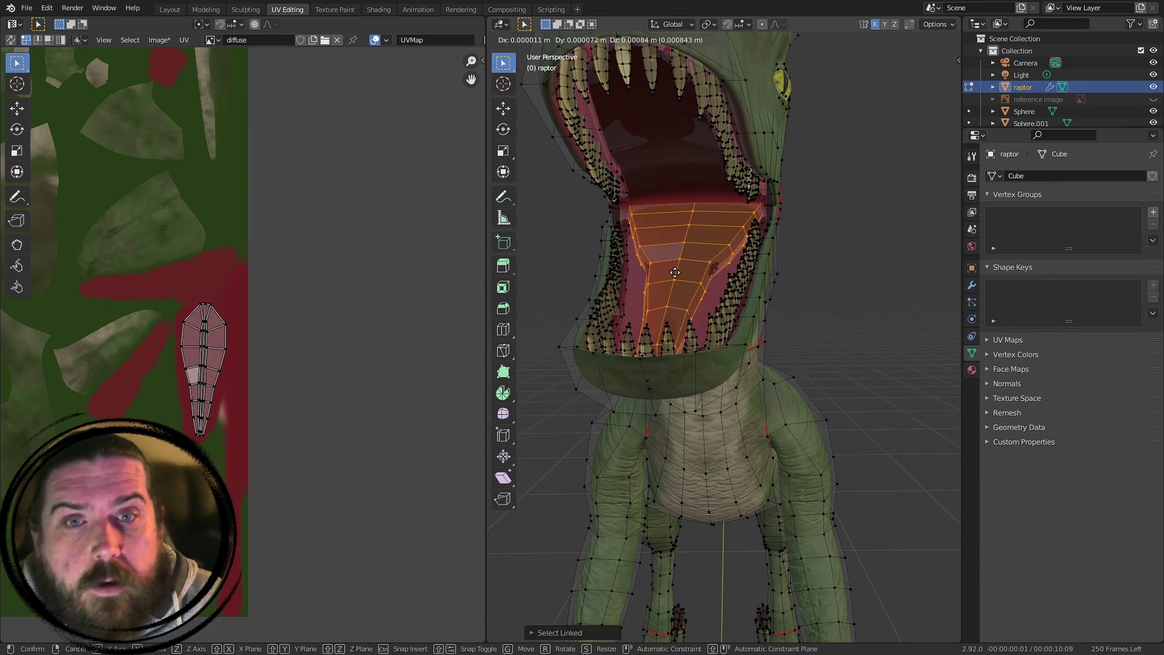
pyautogui.rightClick(707, 283)
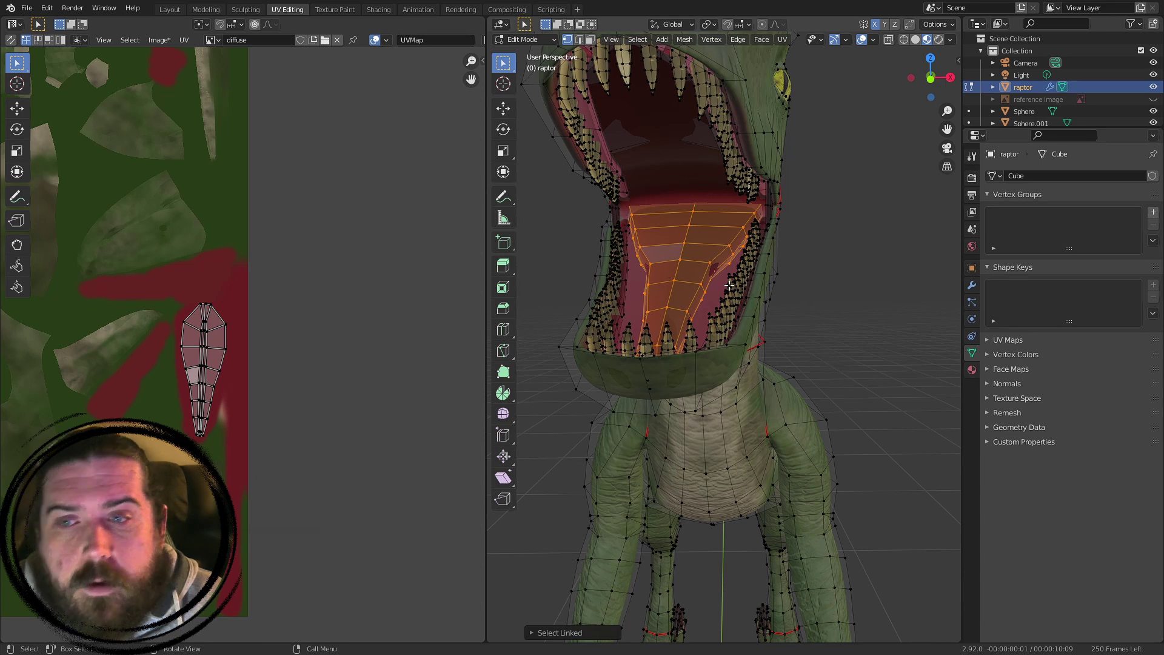
pyautogui.scroll(6, 772, 297)
pyautogui.scroll(-6, 728, 290)
pyautogui.click(703, 299)
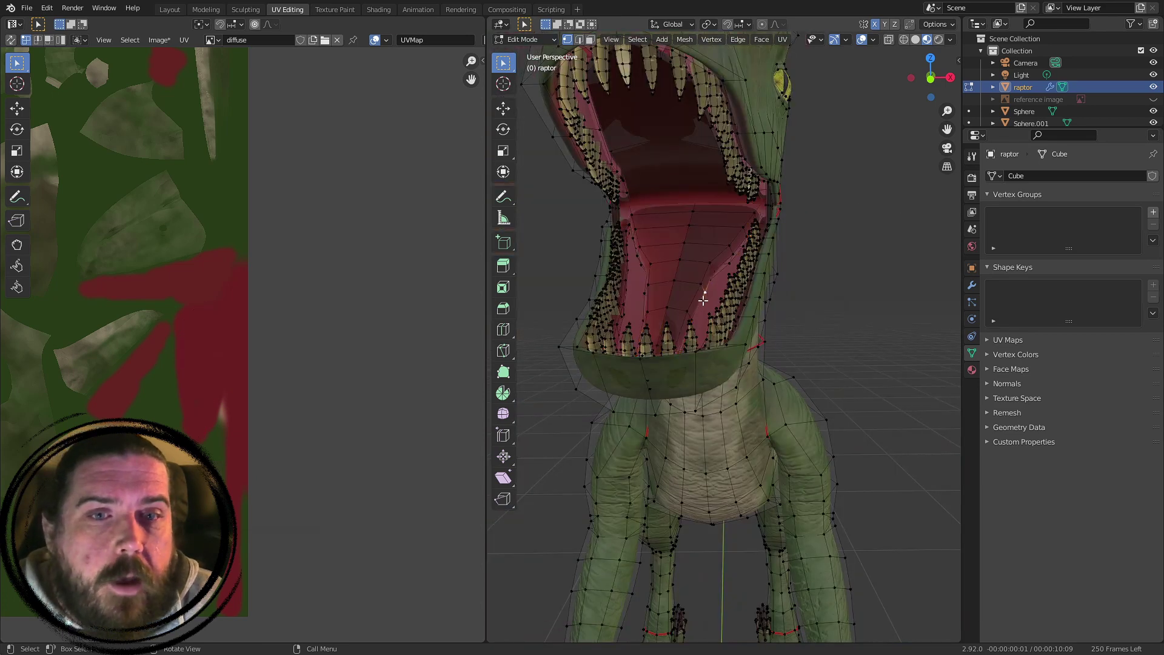
# - Mark the edge loop running along the side of the tongue as a UV seam
pyautogui.moveTo(637, 297); pyautogui.dragTo(800, 342, button='middle')
pyautogui.keyDown('alt'); pyautogui.click(791, 360); pyautogui.keyUp('alt')
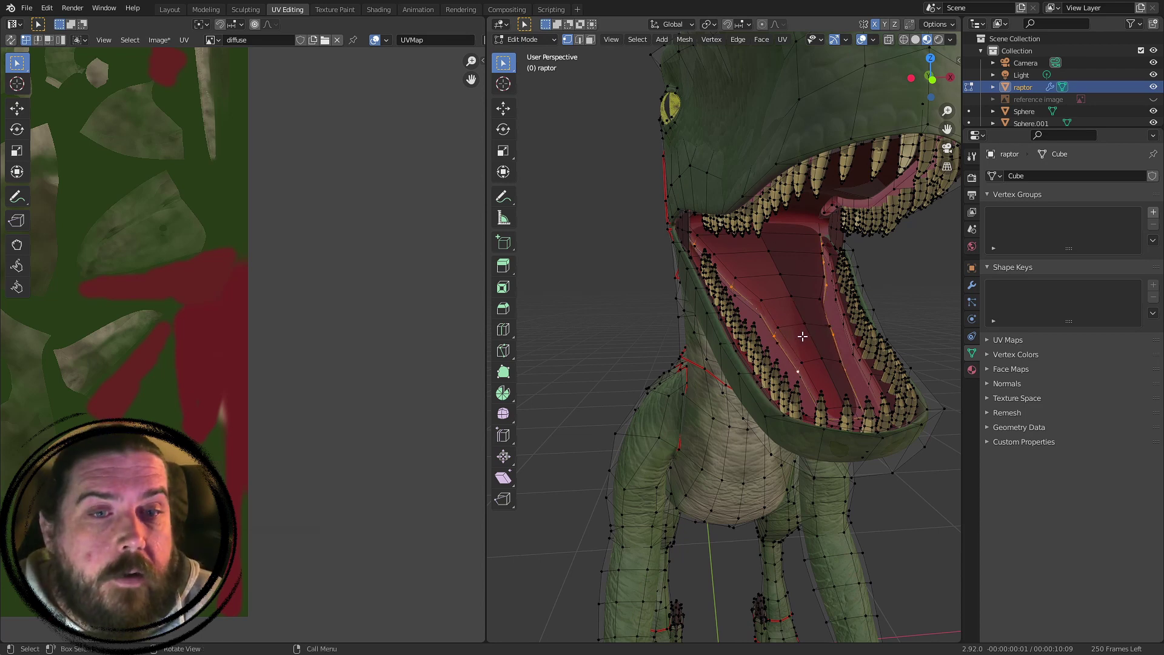
pyautogui.hotkey('ctrl', 'e')
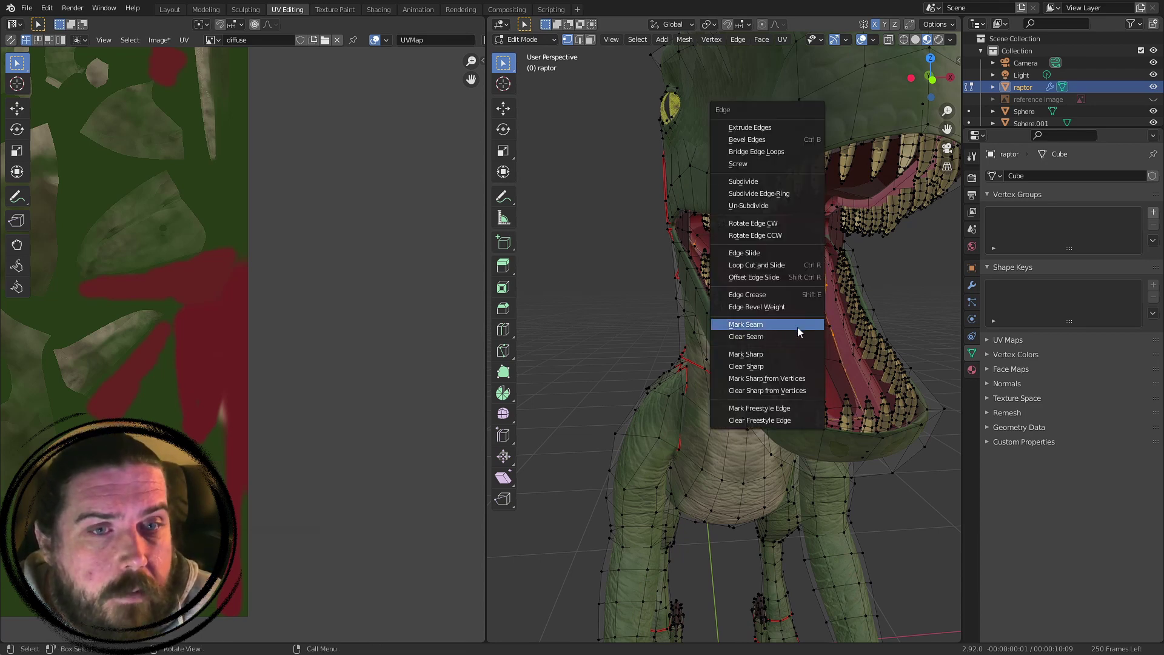
pyautogui.click(798, 328)
# - Select the entire linked tongue mesh and unwrap it with the standard Unwrap method
pyautogui.hotkey('ctrl', 'l')
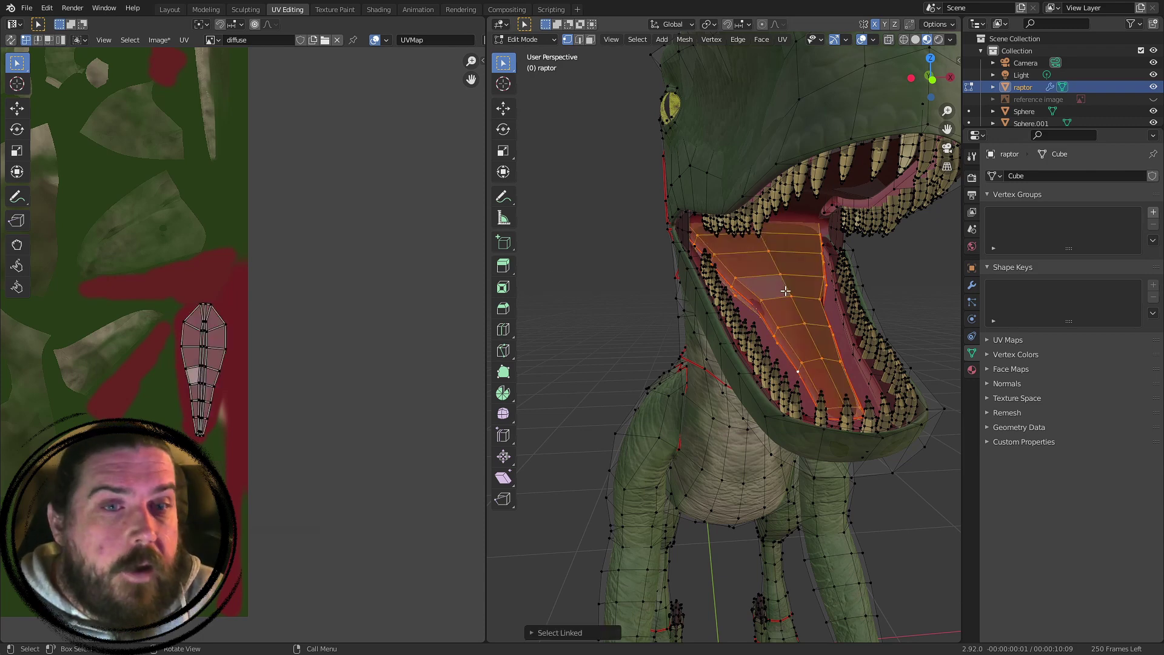
pyautogui.scroll(-8, 681, 304)
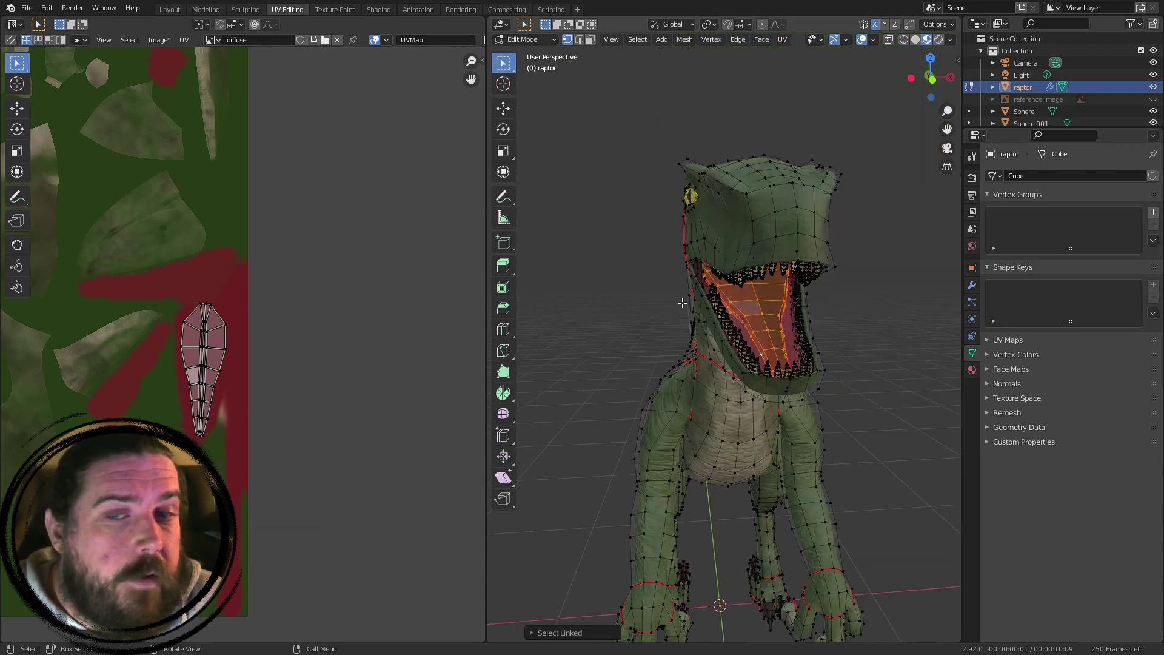
pyautogui.press('u')
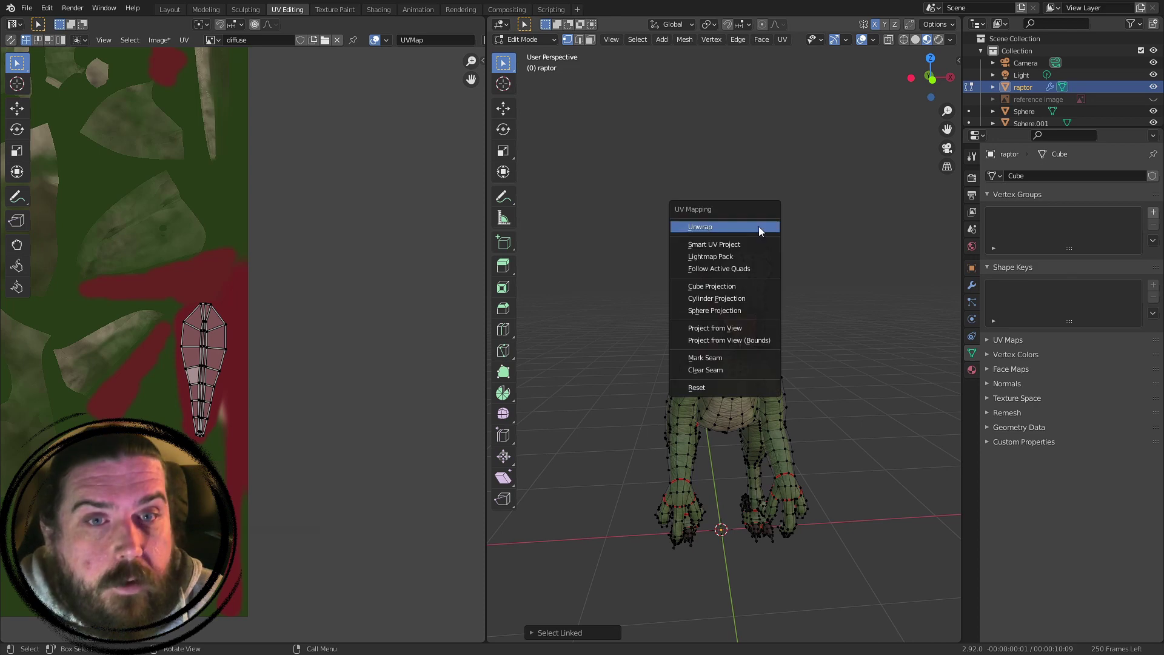
pyautogui.click(761, 227)
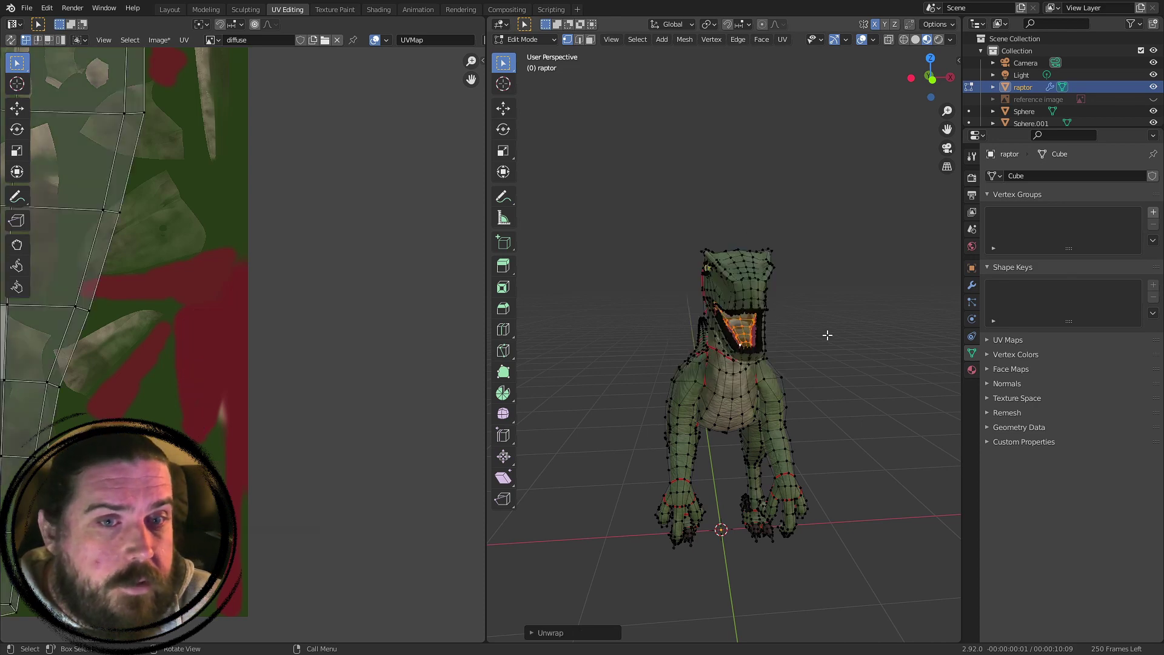
pyautogui.scroll(-3, 336, 323)
pyautogui.moveTo(217, 221); pyautogui.dragTo(254, 212, button='middle')
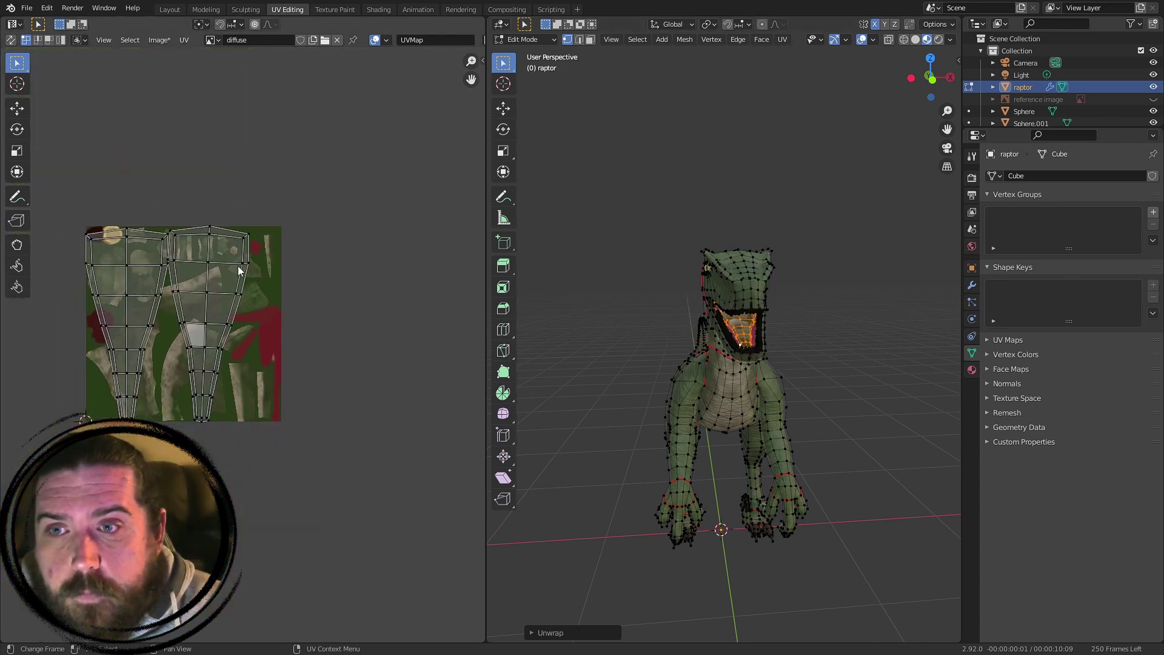
# - Move the second tongue UV island about 0.39 sideways so it lies over the first island
pyautogui.click(207, 303)
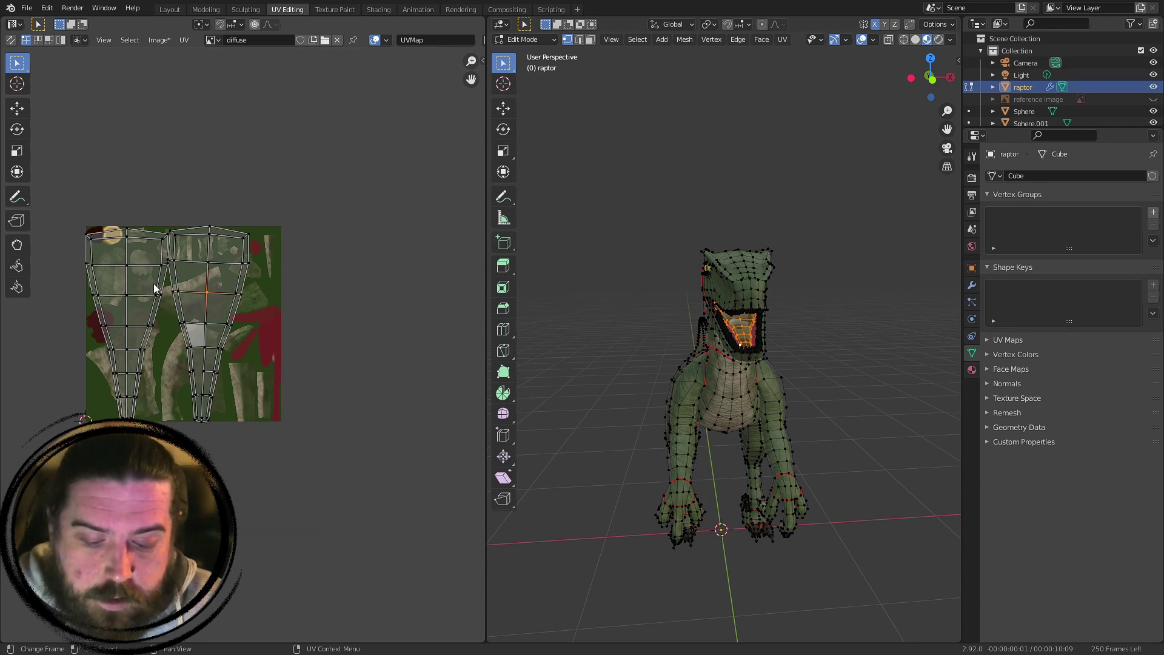
pyautogui.press('l')
pyautogui.click(214, 267)
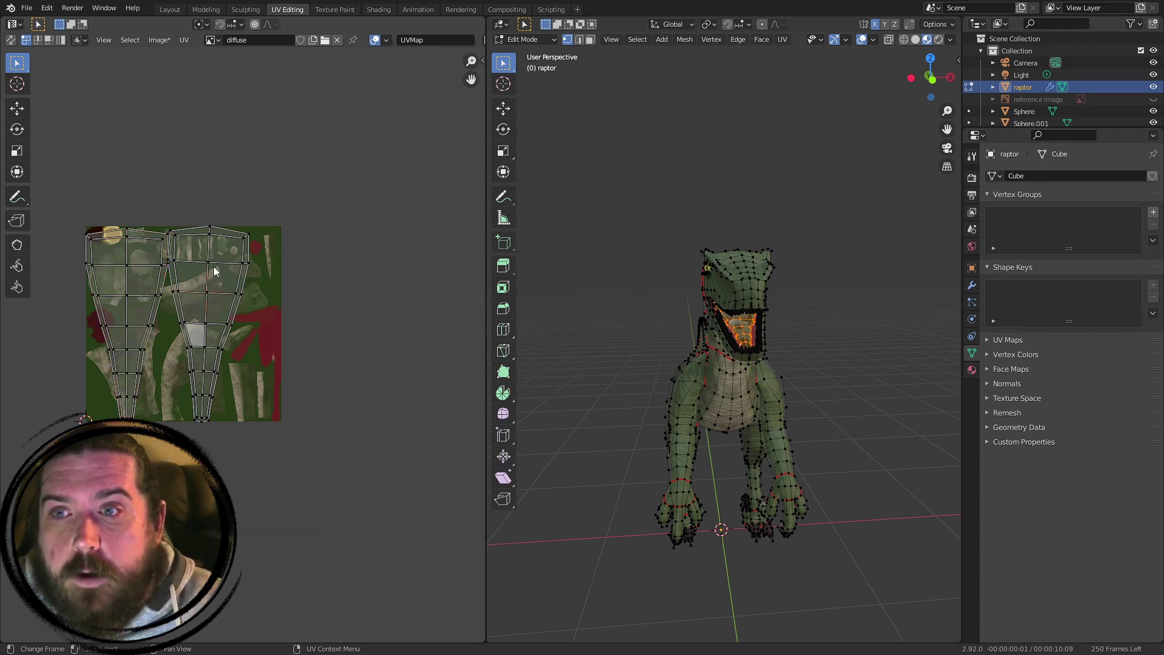
pyautogui.press('l')
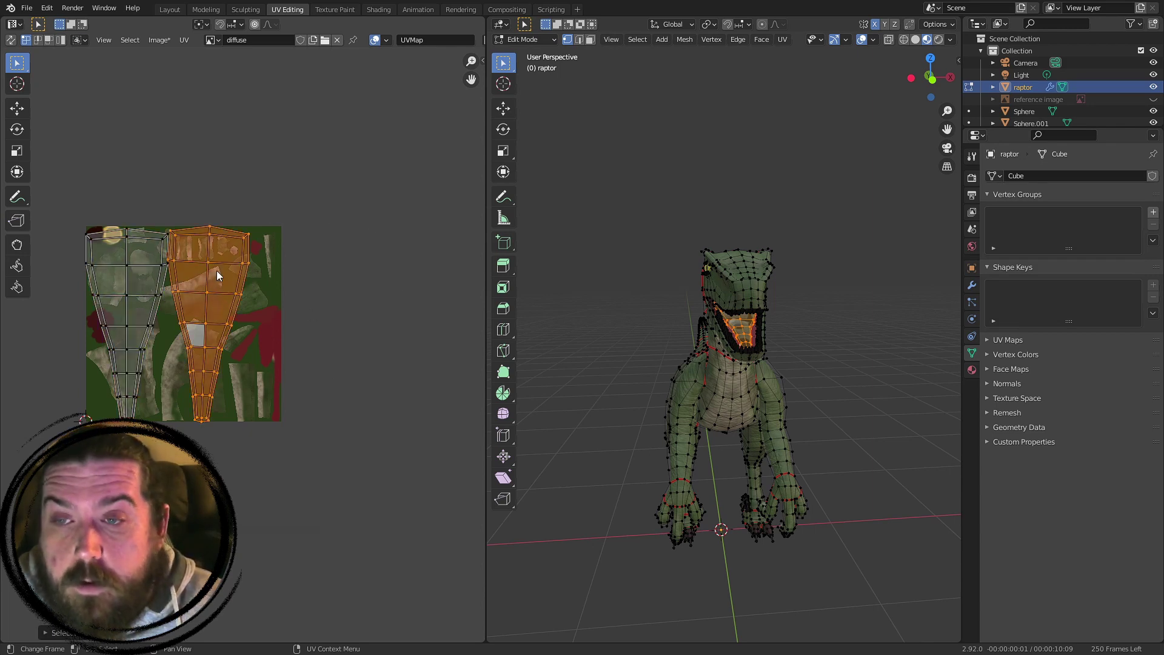
pyautogui.press('g')
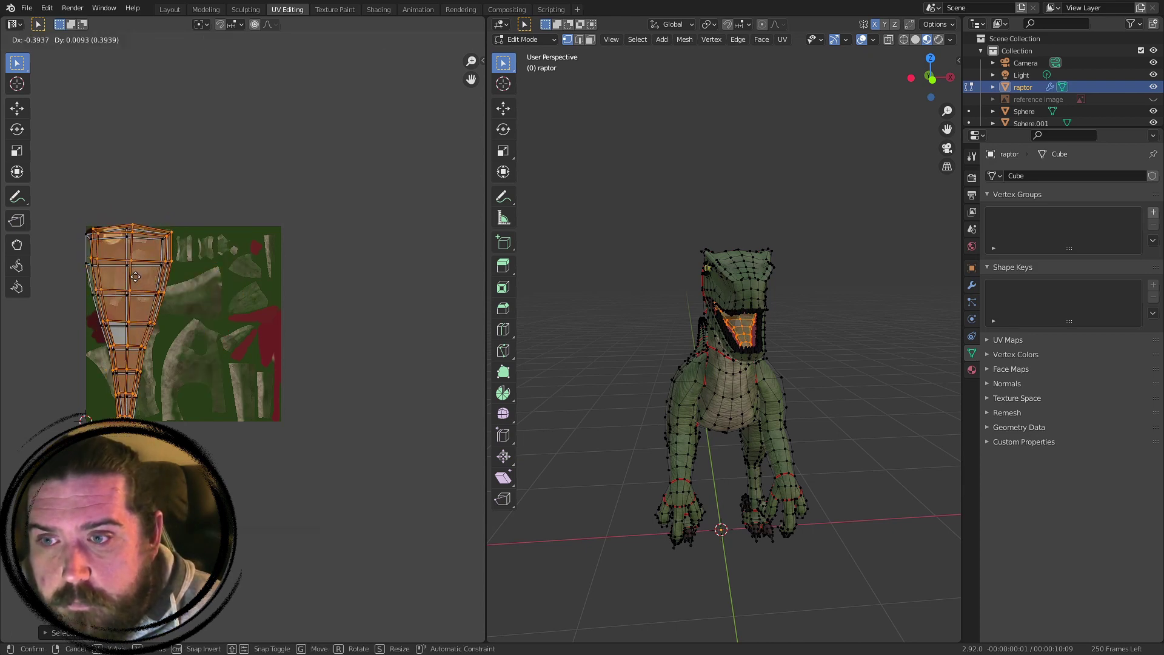
pyautogui.click(136, 277)
# - Scale both stacked tongue islands to about 0.25 and move them onto the red mouth area at the texture's edge
pyautogui.moveTo(46, 187); pyautogui.dragTo(236, 416)
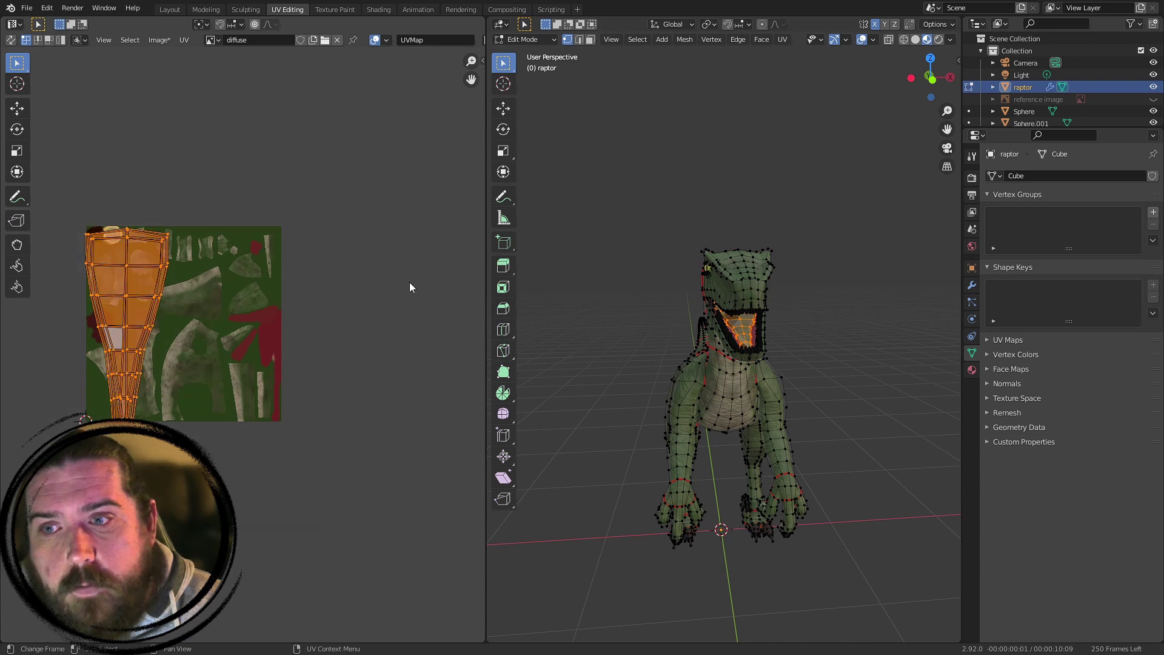
pyautogui.press('s')
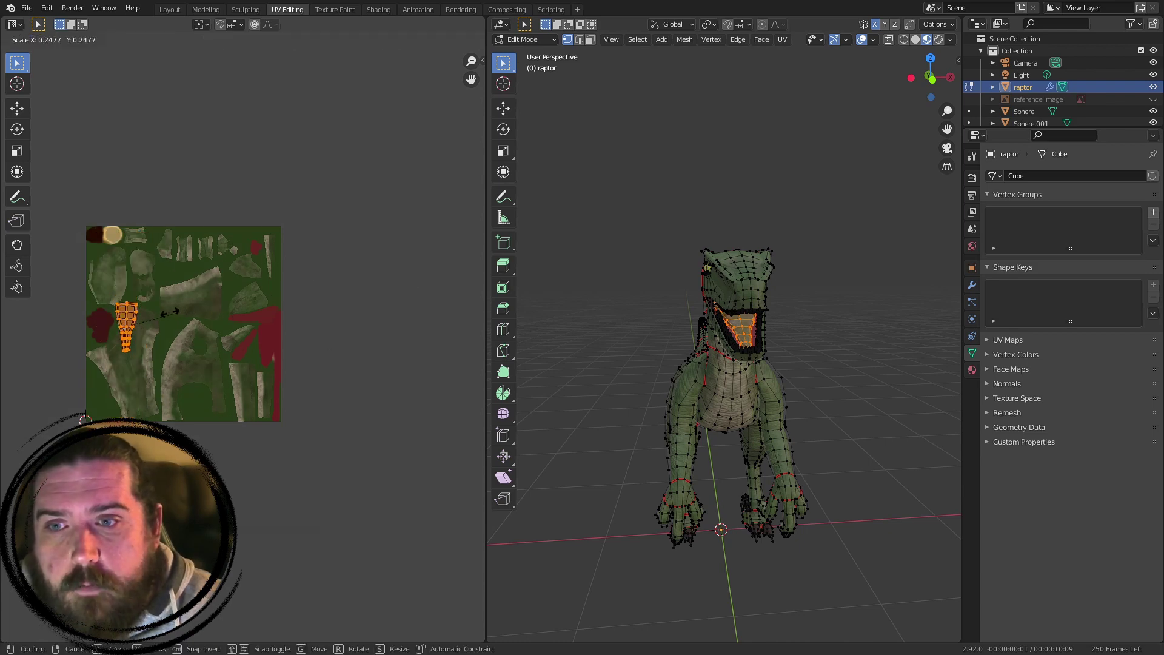
pyautogui.click(169, 312)
pyautogui.press('g')
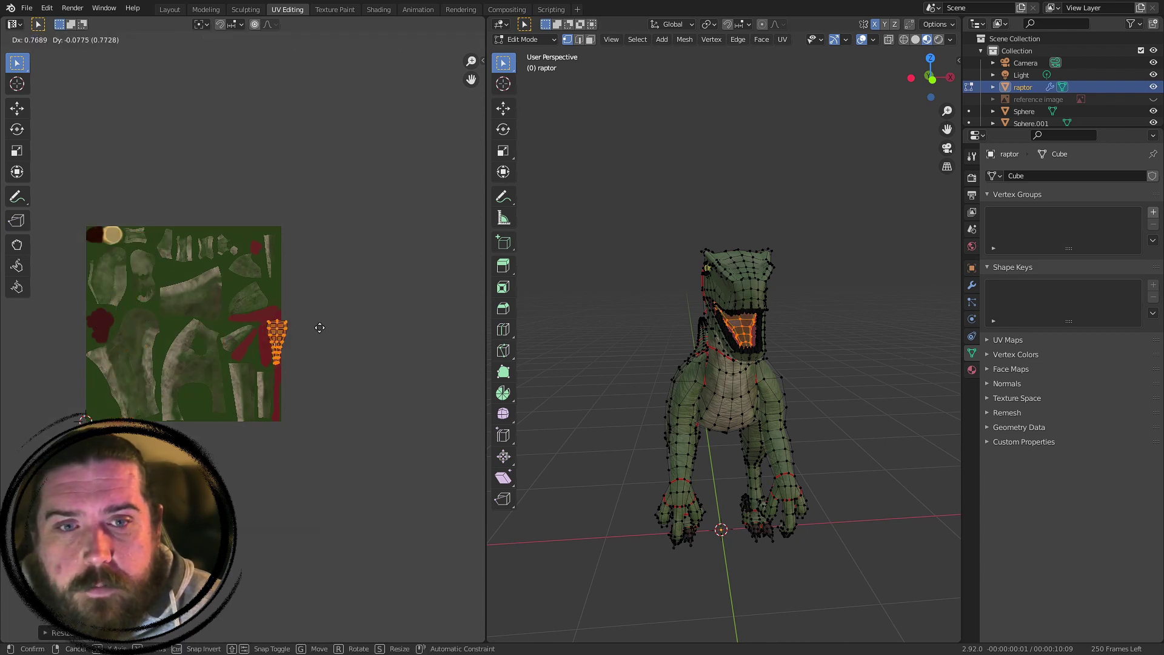
pyautogui.click(320, 327)
# - Reposition and shrink the stacked tongue islands to fit entirely inside the wide red patch, and return to Object Mode
pyautogui.scroll(8, 340, 330)
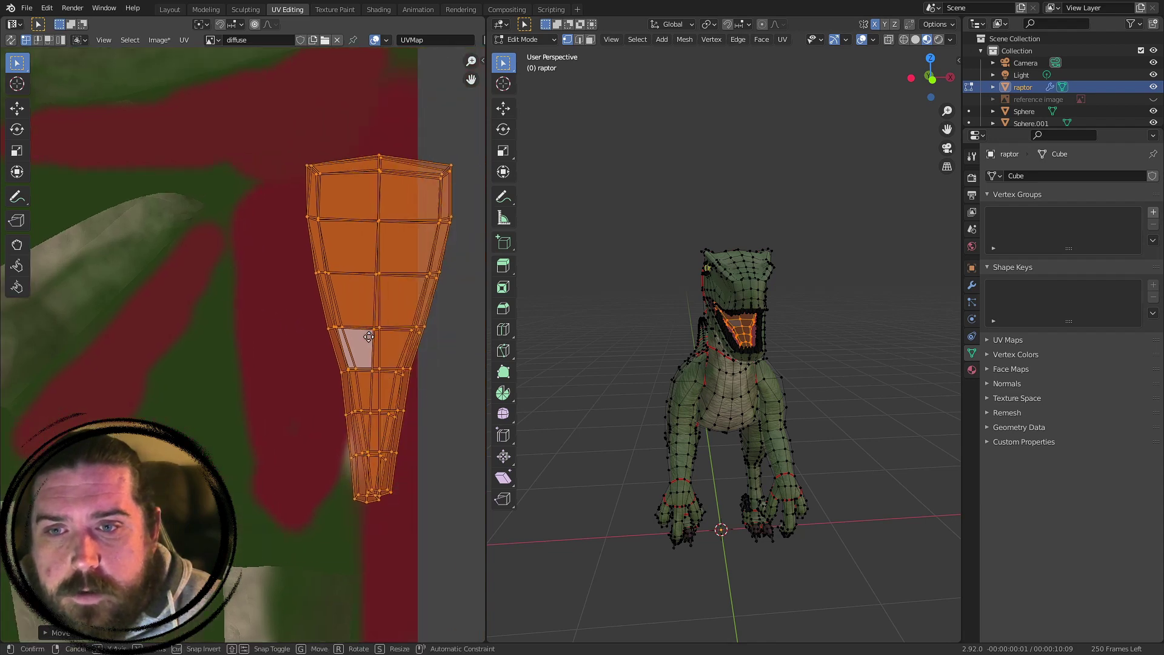
pyautogui.press('g')
pyautogui.click(327, 340)
pyautogui.press('s')
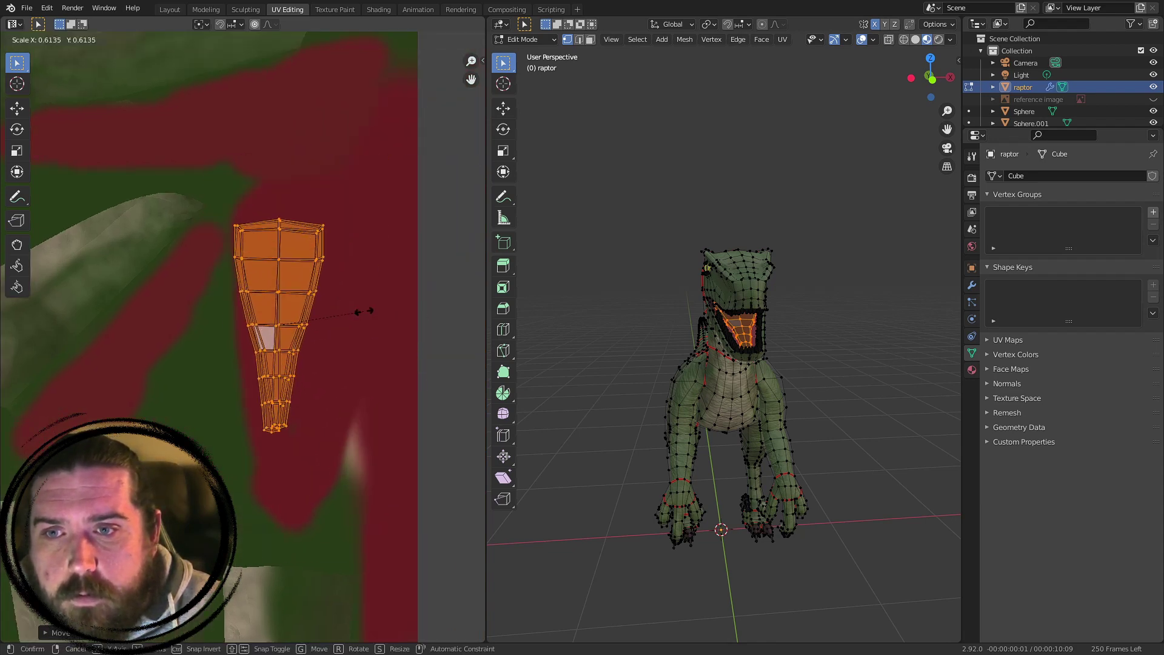
pyautogui.click(373, 311)
pyautogui.press('g')
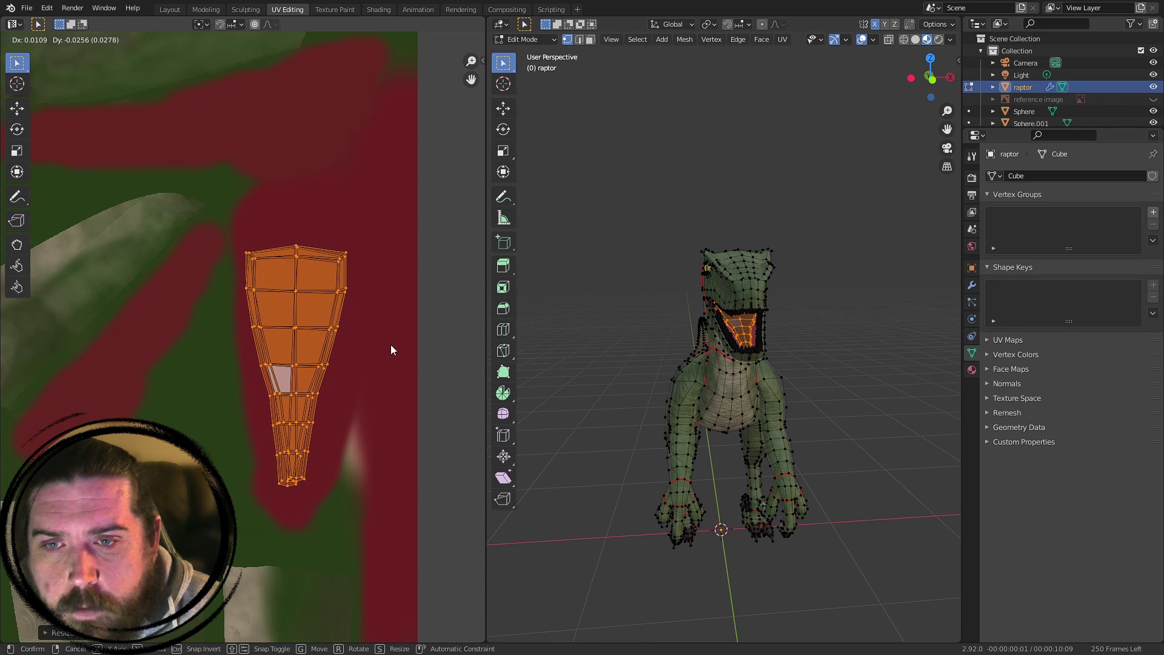
pyautogui.click(391, 346)
pyautogui.click(389, 319)
pyautogui.scroll(-2, 360, 279)
pyautogui.moveTo(392, 323); pyautogui.dragTo(368, 314, button='middle')
pyautogui.click(629, 343)
pyautogui.press('Tab')
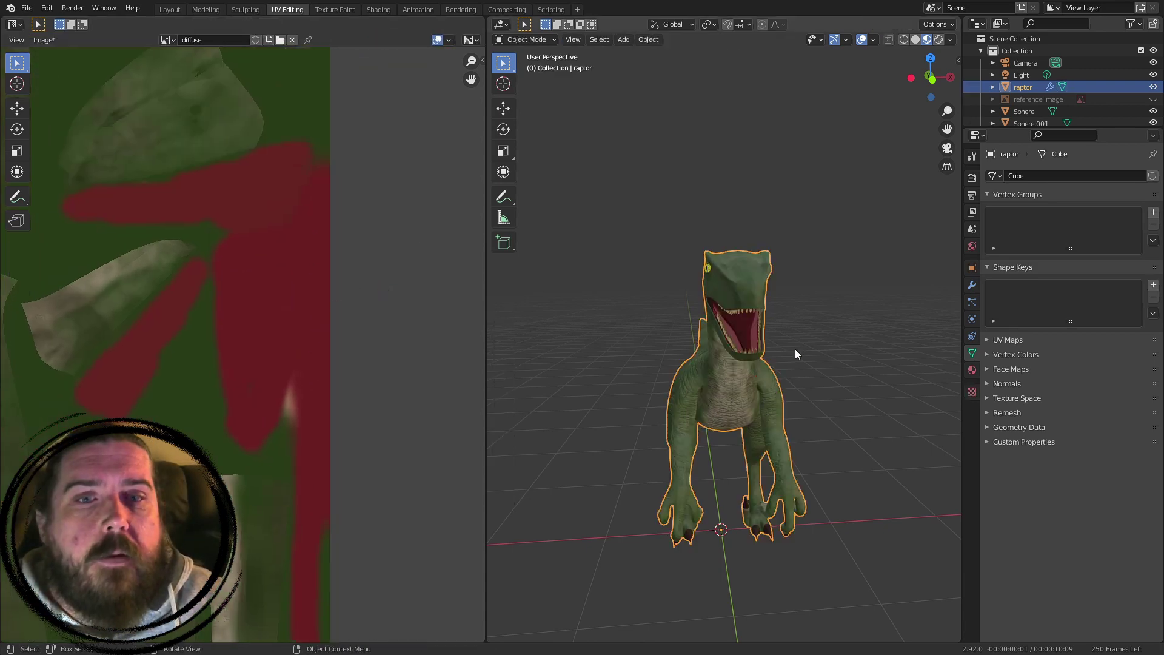
# - Examine the tongue colour, mouth interior and teeth up close from the front and both sides of the raptor's head
pyautogui.scroll(4, 865, 303)
pyautogui.moveTo(873, 318); pyautogui.dragTo(859, 320, button='middle')
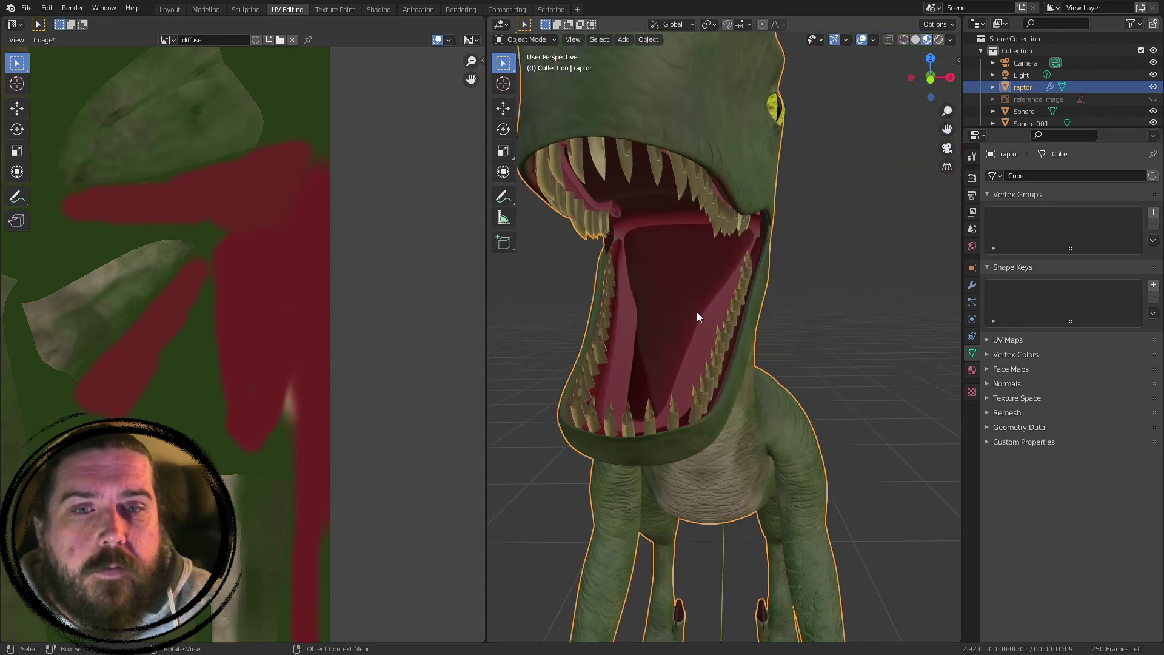
pyautogui.scroll(-5, 677, 297)
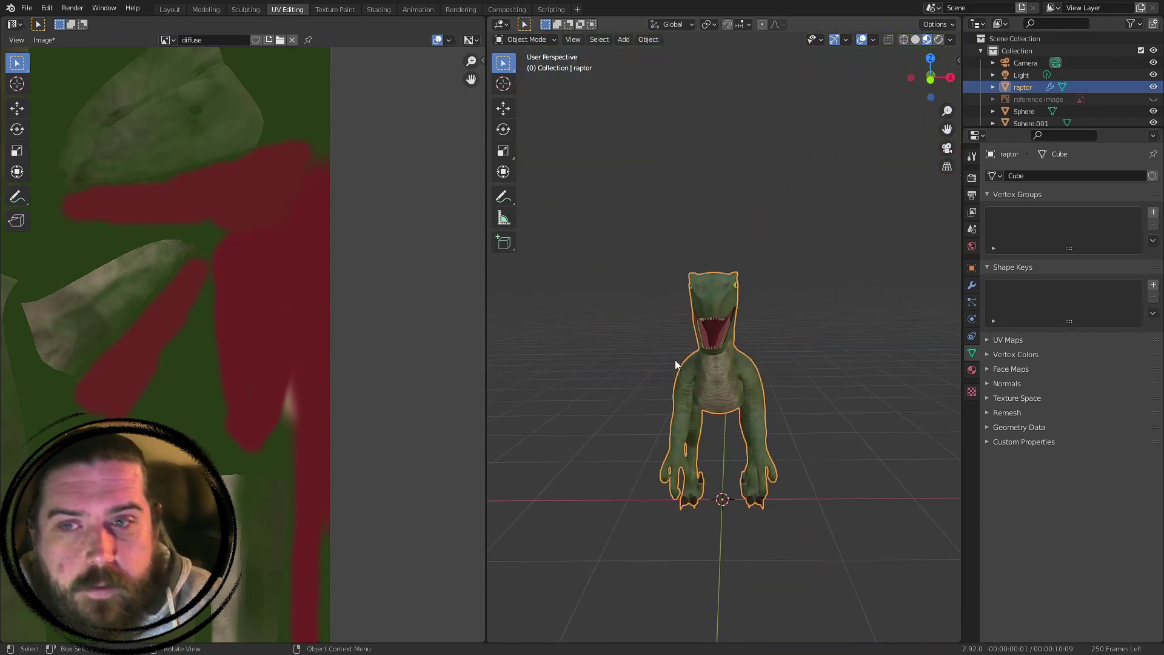
pyautogui.click(840, 361)
pyautogui.moveTo(839, 361); pyautogui.dragTo(785, 369, button='middle')
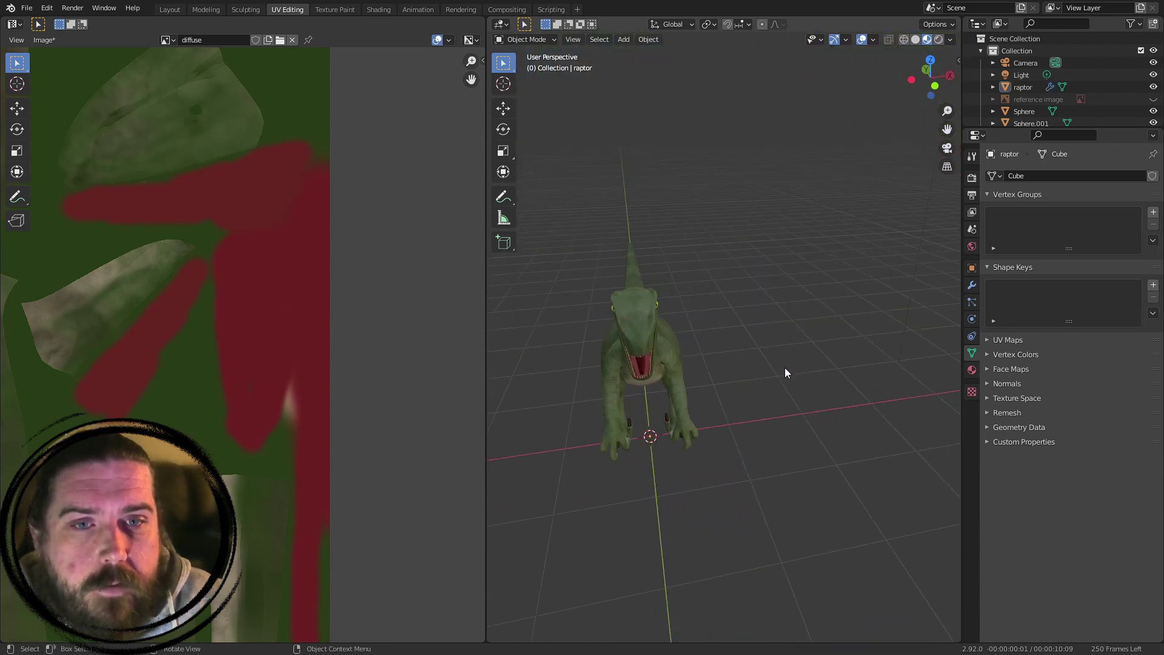
pyautogui.scroll(5, 617, 312)
pyautogui.moveTo(618, 312); pyautogui.dragTo(752, 363, button='middle')
pyautogui.scroll(5, 755, 354)
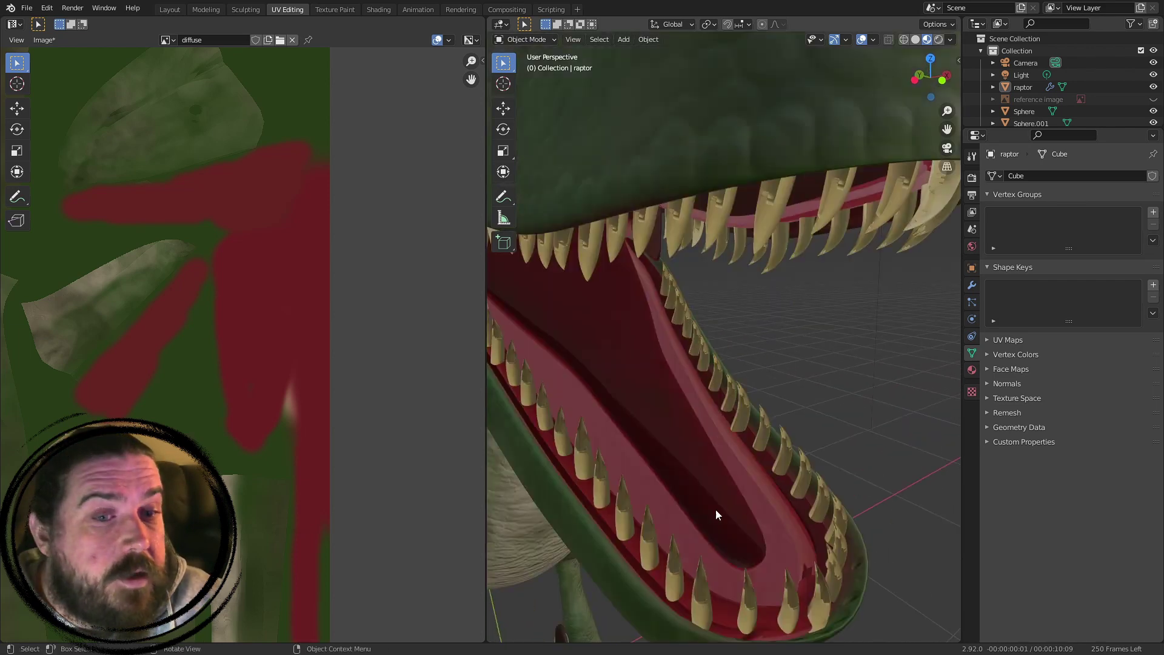
pyautogui.click(644, 419)
pyautogui.scroll(-5, 706, 404)
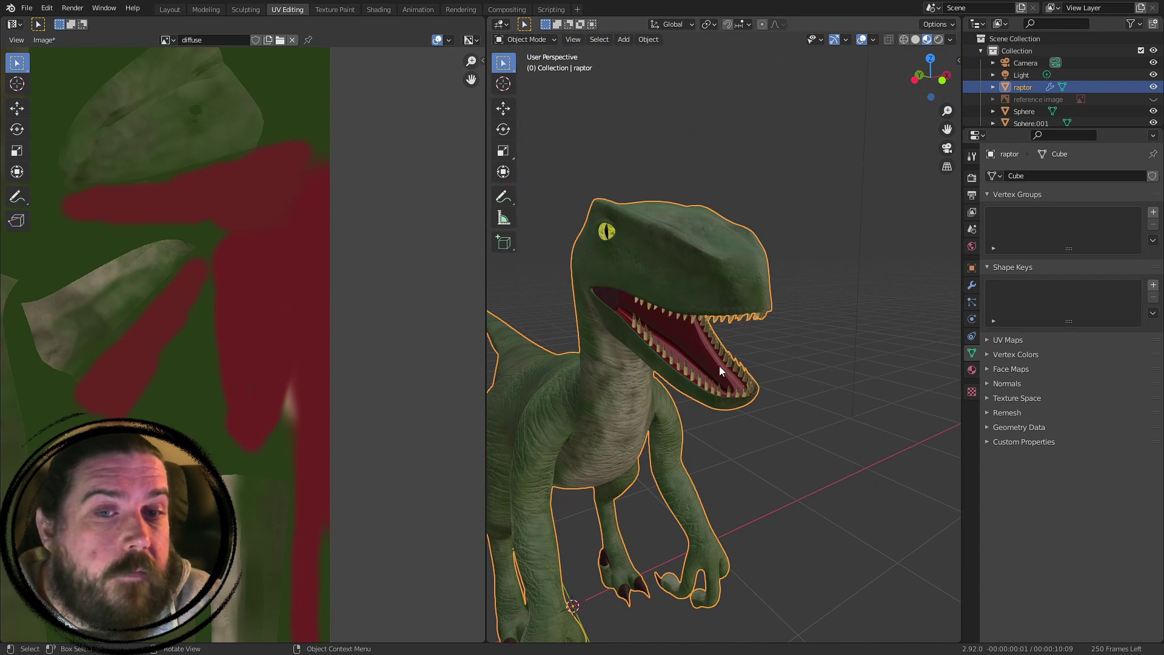
pyautogui.scroll(5, 656, 358)
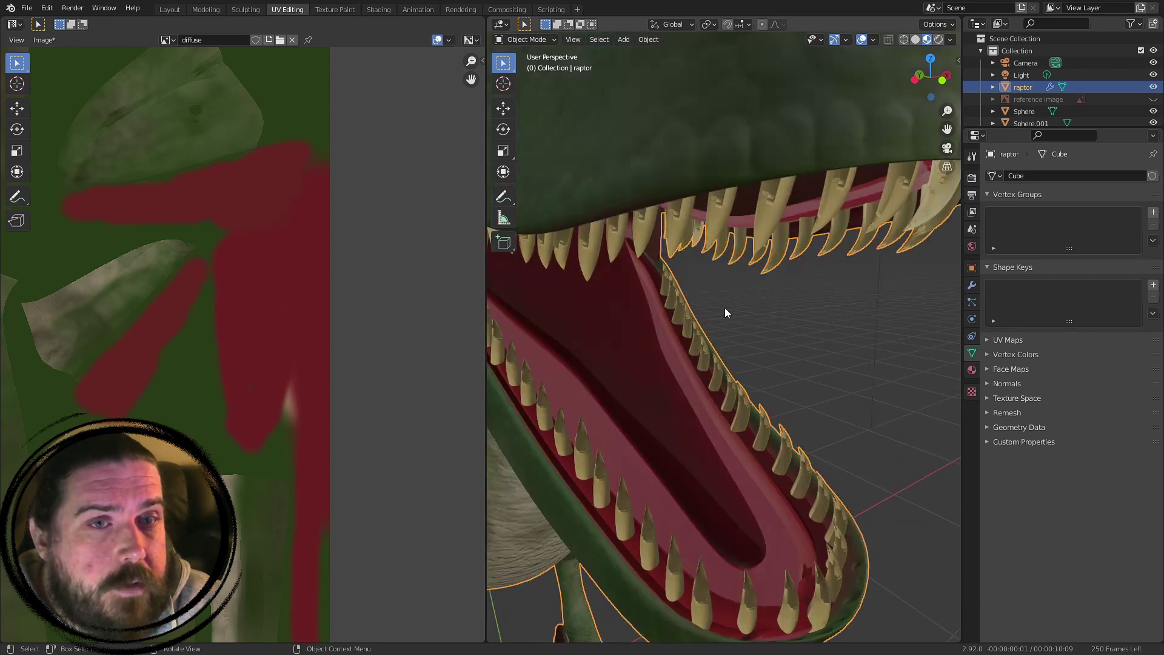
pyautogui.moveTo(803, 538); pyautogui.dragTo(595, 274, button='middle')
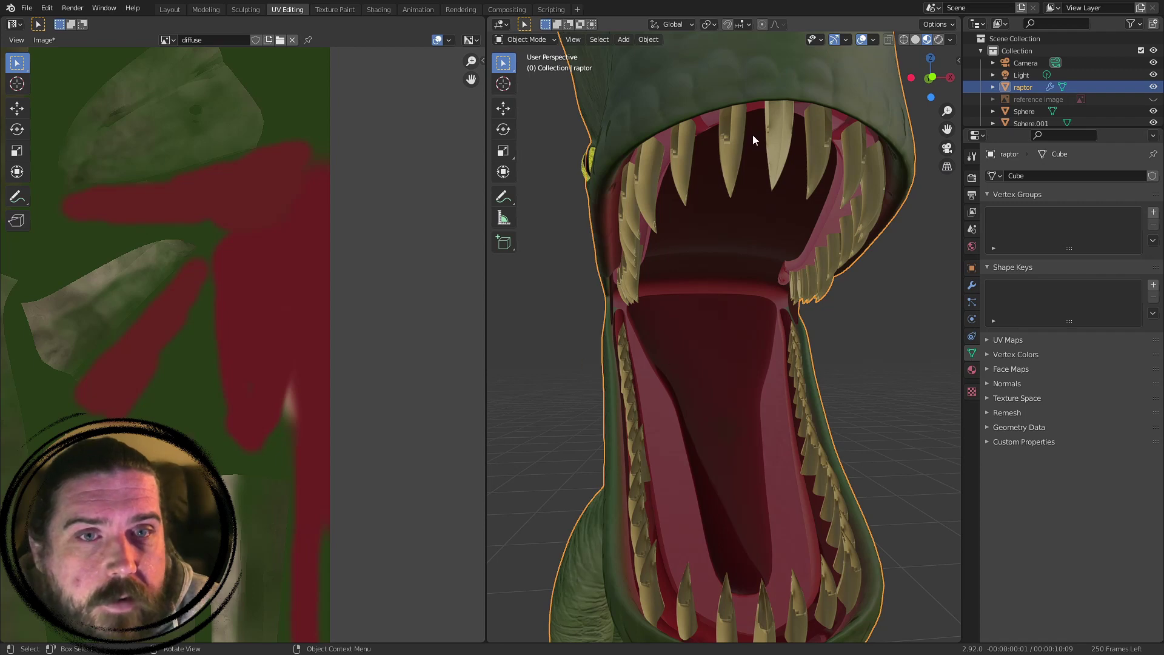
pyautogui.moveTo(783, 136); pyautogui.dragTo(737, 277, button='middle')
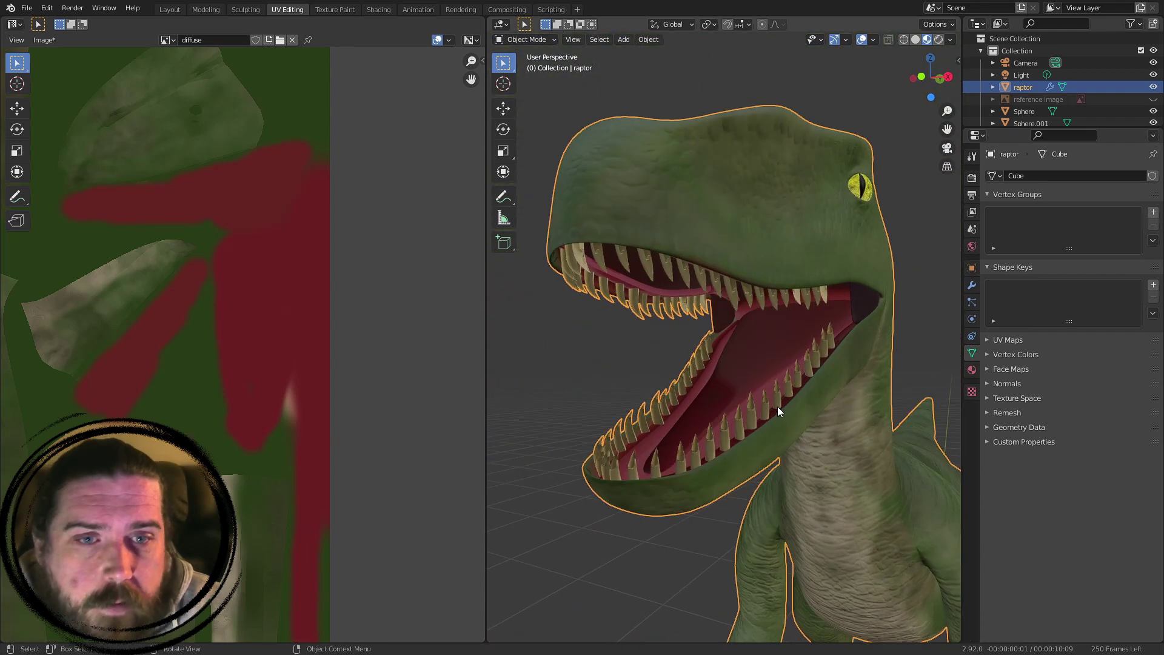
# - Examine the upper and lower teeth in side view and Edit Mode, and inspect the mouth up close in Object Mode
pyautogui.press('KP_3')
pyautogui.keyDown('shift'); pyautogui.moveTo(550, 403); pyautogui.dragTo(839, 380, button='middle'); pyautogui.keyUp('shift')
pyautogui.scroll(3, 790, 367)
pyautogui.press('Tab')
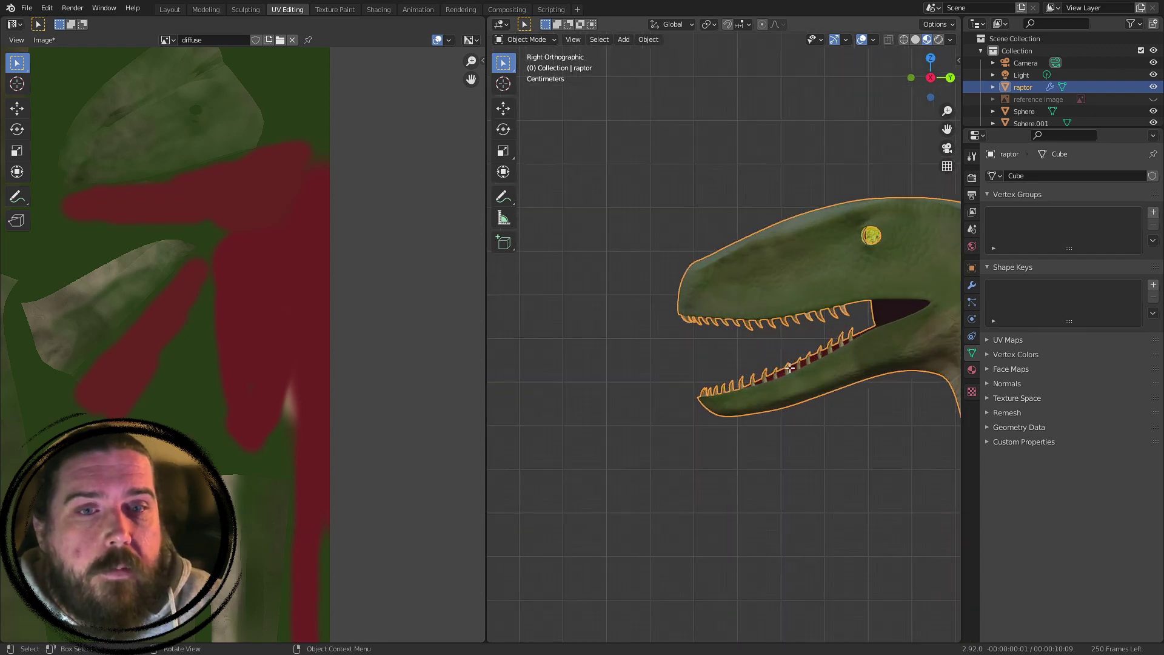
pyautogui.scroll(6, 780, 351)
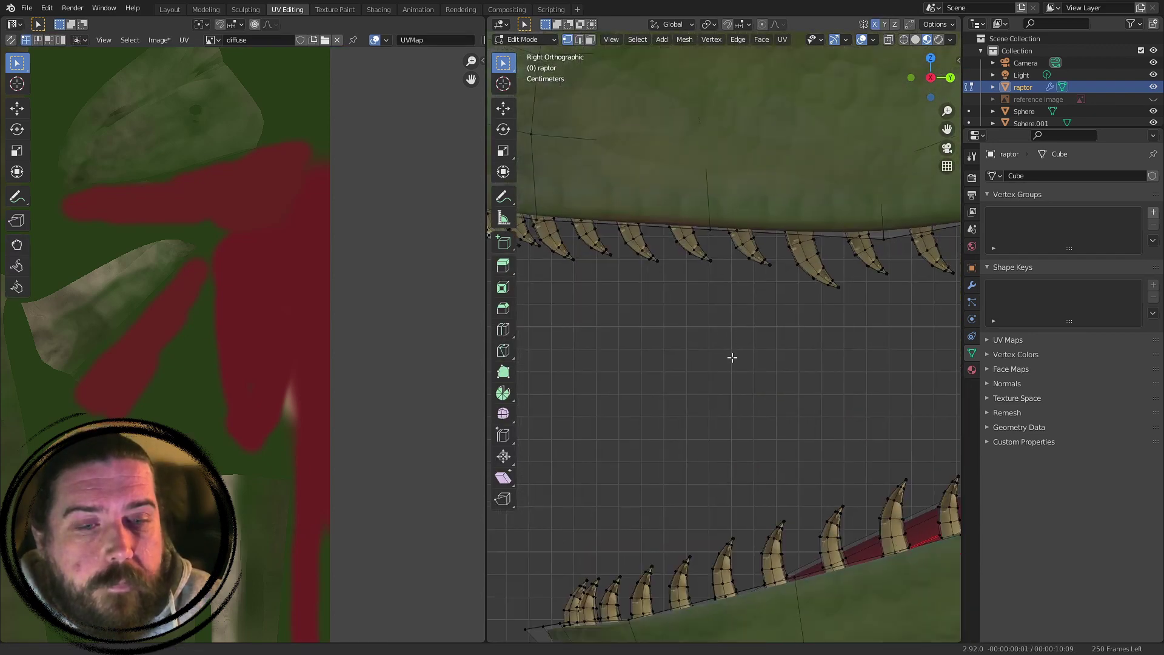
pyautogui.moveTo(733, 357); pyautogui.dragTo(606, 388, button='middle')
pyautogui.press('Tab')
pyautogui.click(536, 165)
pyautogui.moveTo(743, 291); pyautogui.dragTo(769, 261, button='middle')
pyautogui.scroll(4, 822, 322)
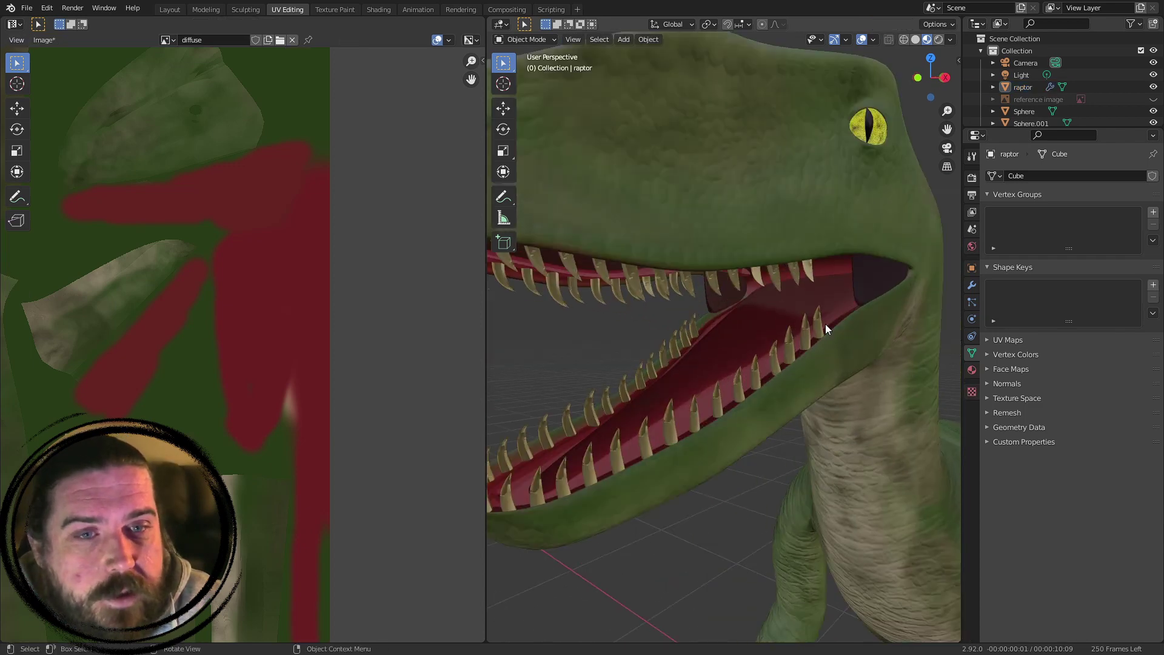
# - Examine the textured head, neck and whole body of the raptor from both sides
pyautogui.scroll(-4, 691, 322)
pyautogui.moveTo(564, 304); pyautogui.dragTo(684, 270, button='middle')
pyautogui.moveTo(800, 388)
pyautogui.mouseDown(button='middle')
pyautogui.moveTo(841, 409)
pyautogui.moveTo(813, 402)
pyautogui.mouseUp(button='middle')
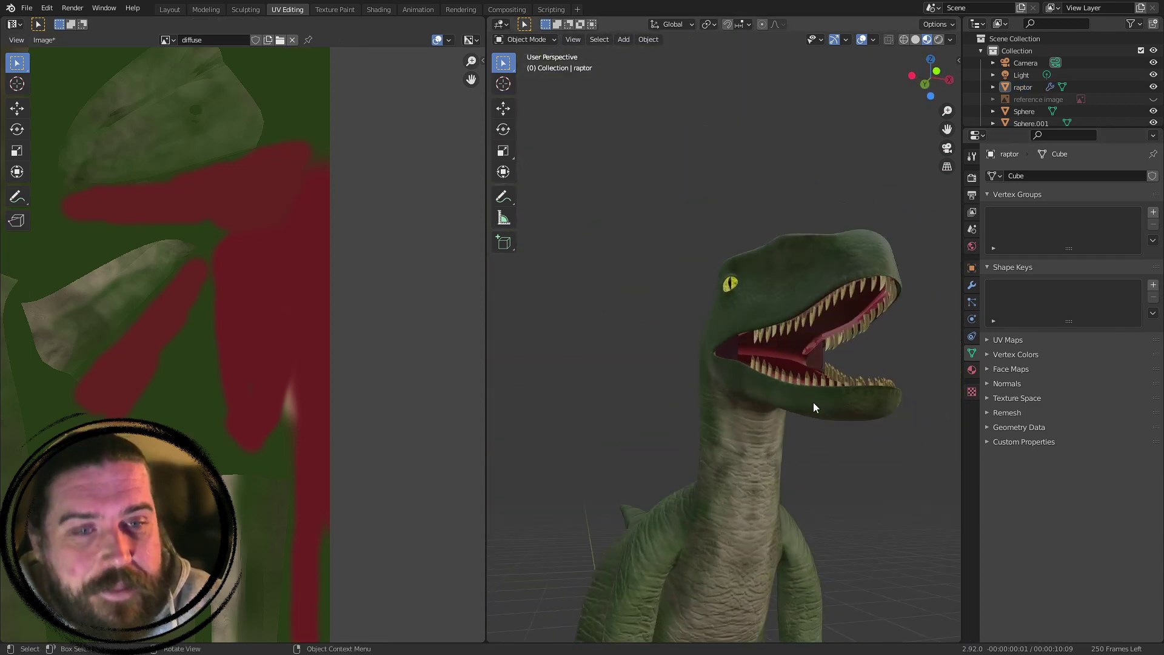
pyautogui.moveTo(855, 300); pyautogui.dragTo(902, 299, button='middle')
pyautogui.keyDown('shift'); pyautogui.moveTo(803, 285); pyautogui.dragTo(713, 236, button='middle'); pyautogui.keyUp('shift')
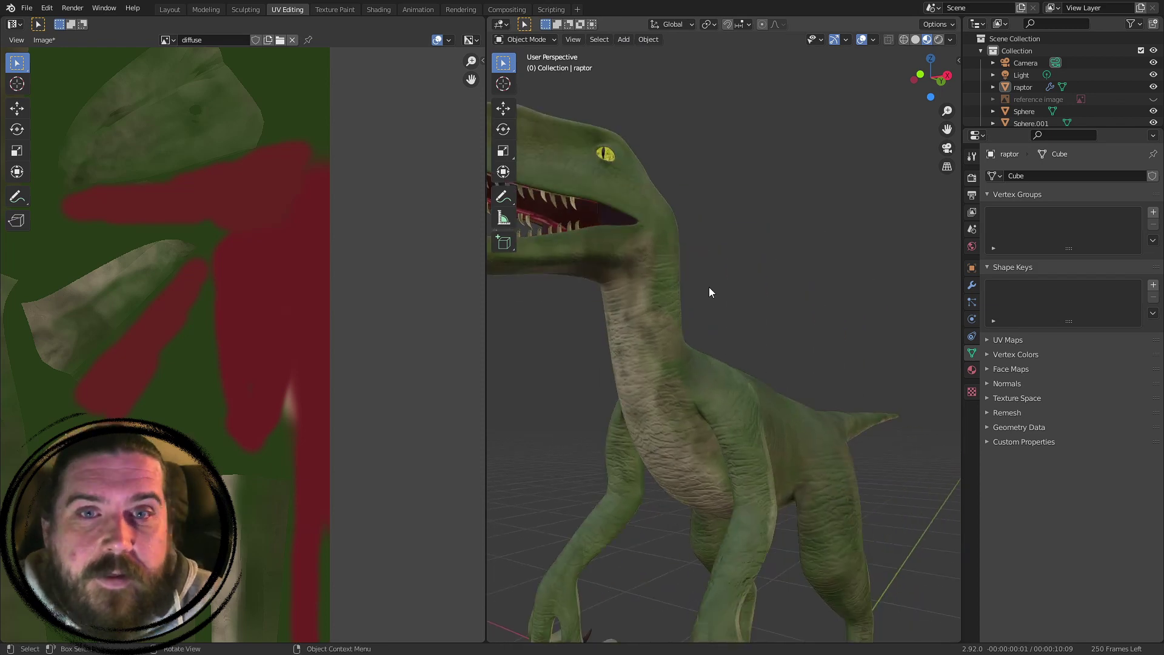
pyautogui.scroll(-3, 711, 303)
pyautogui.keyDown('shift'); pyautogui.moveTo(746, 460); pyautogui.dragTo(682, 384, button='middle'); pyautogui.keyUp('shift')
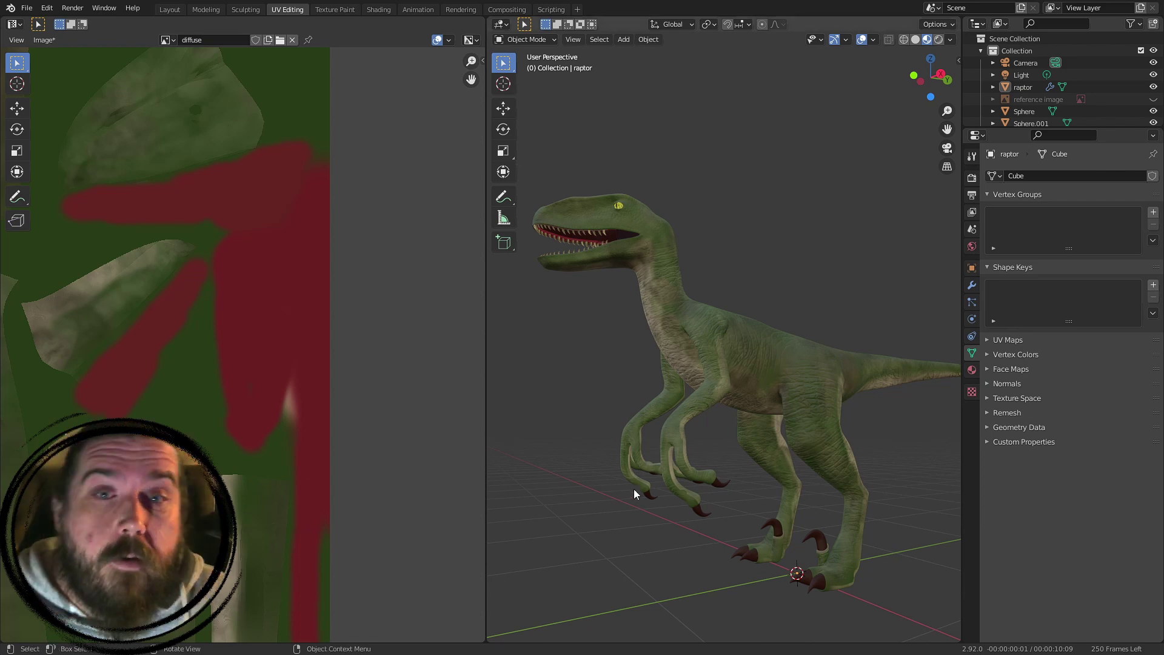
pyautogui.moveTo(719, 367); pyautogui.dragTo(784, 415, button='middle')
pyautogui.moveTo(649, 340); pyautogui.dragTo(655, 299, button='middle')
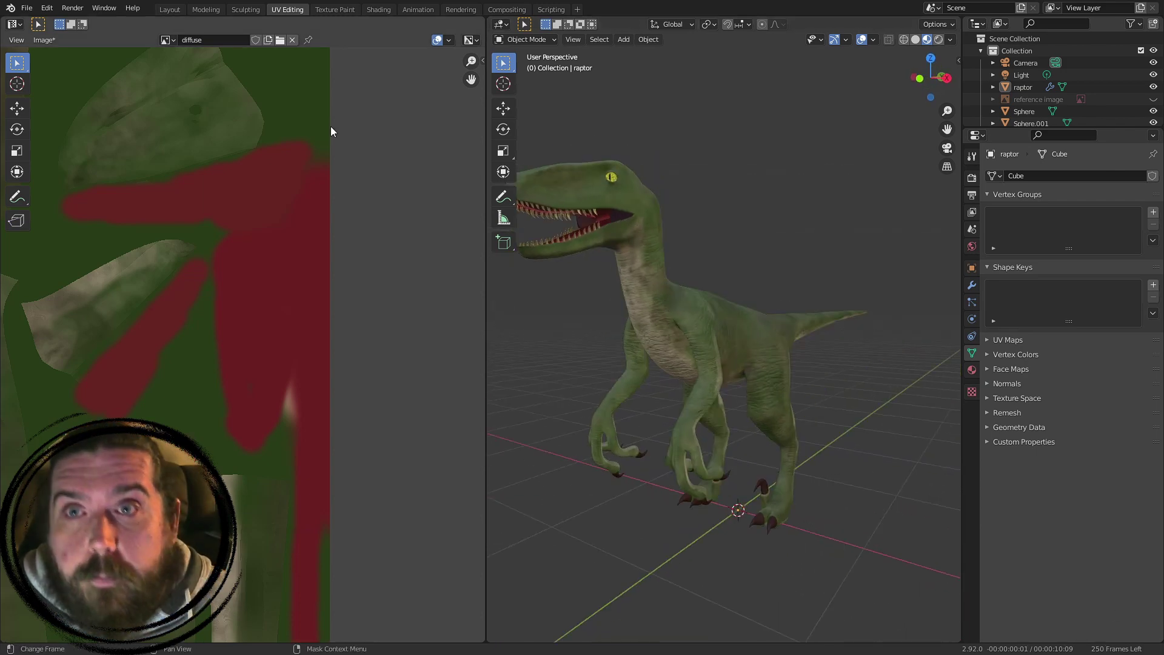
# - Maximize the 3D viewport and examine the full raptor's colouring from the front, the side and low angles
pyautogui.hotkey('ctrl', 'space')
pyautogui.moveTo(665, 292); pyautogui.dragTo(577, 288, button='middle')
pyautogui.scroll(3, 825, 358)
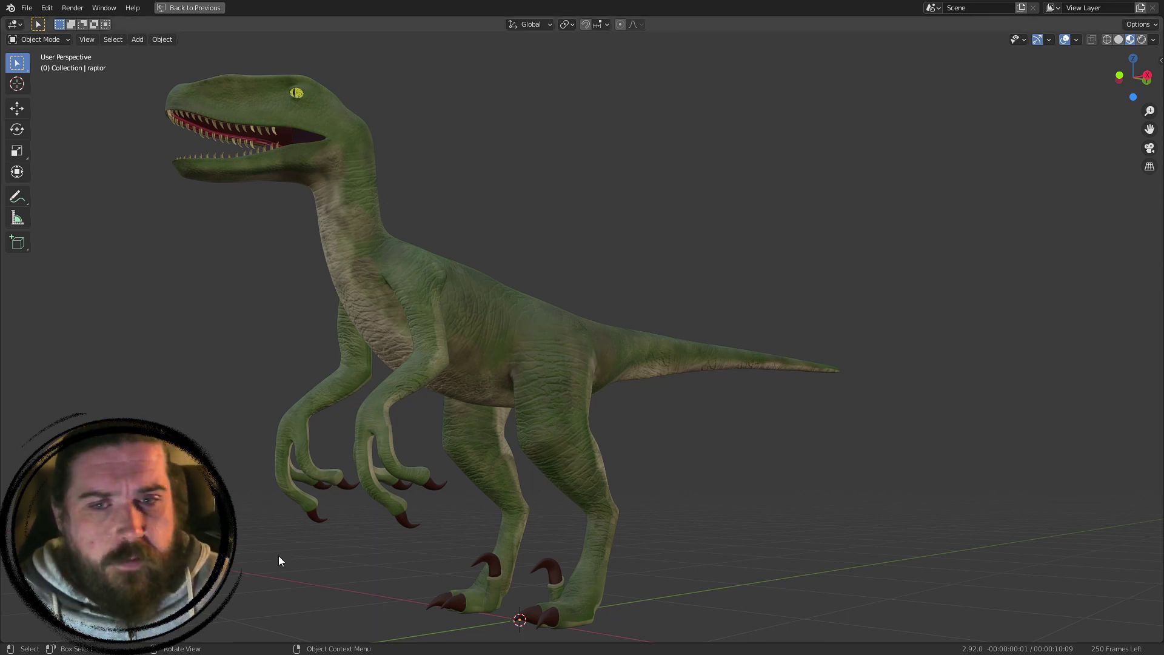
pyautogui.scroll(-2, 485, 310)
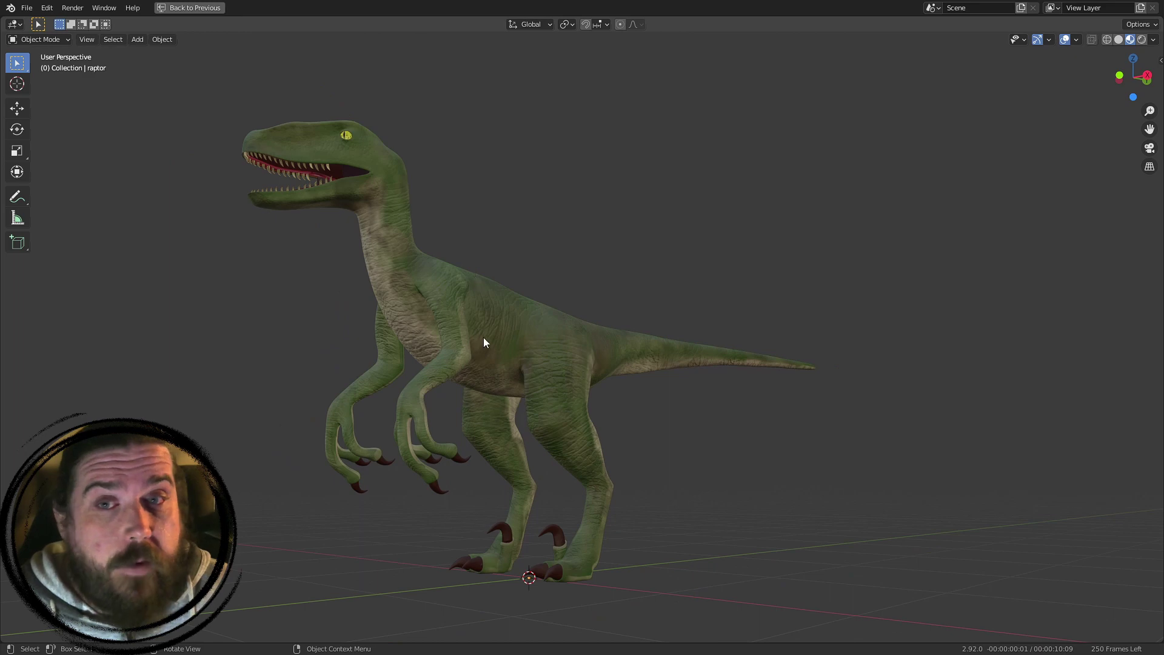
pyautogui.moveTo(483, 337); pyautogui.dragTo(541, 265, button='middle')
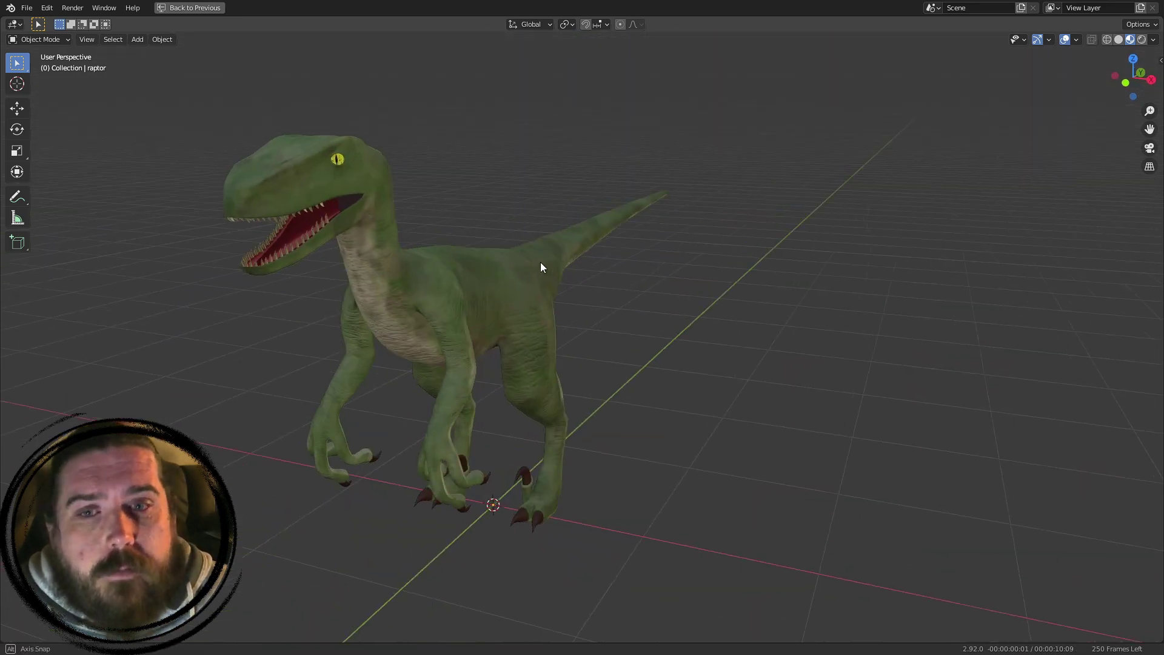
pyautogui.keyDown('shift'); pyautogui.moveTo(655, 213); pyautogui.dragTo(725, 312, button='middle'); pyautogui.keyUp('shift')
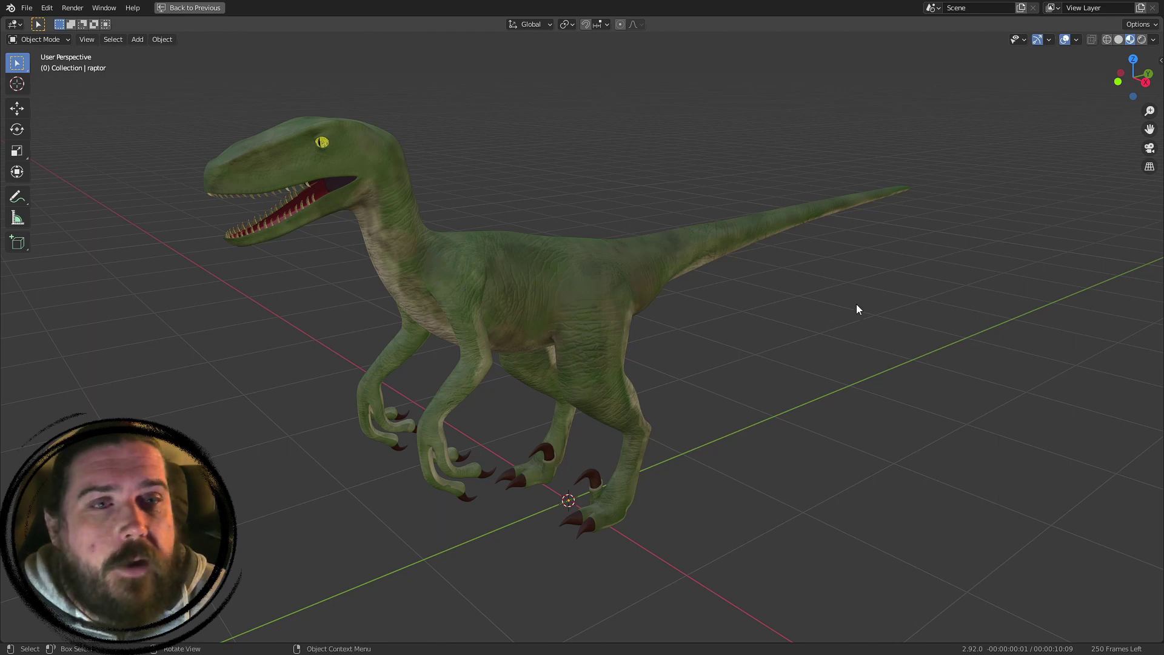
pyautogui.click(842, 198)
pyautogui.click(814, 354)
pyautogui.moveTo(814, 355); pyautogui.dragTo(730, 205, button='middle')
pyautogui.moveTo(486, 185); pyautogui.dragTo(631, 333, button='middle')
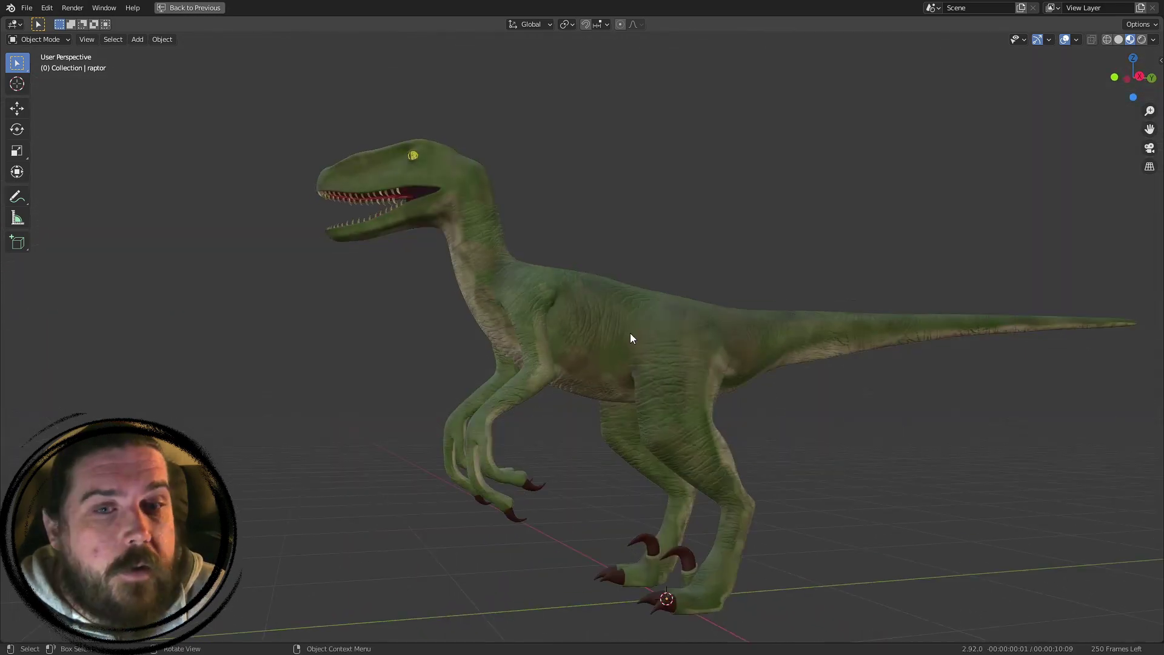
pyautogui.moveTo(808, 371); pyautogui.dragTo(725, 325, button='middle')
pyautogui.moveTo(616, 330); pyautogui.dragTo(618, 358, button='middle')
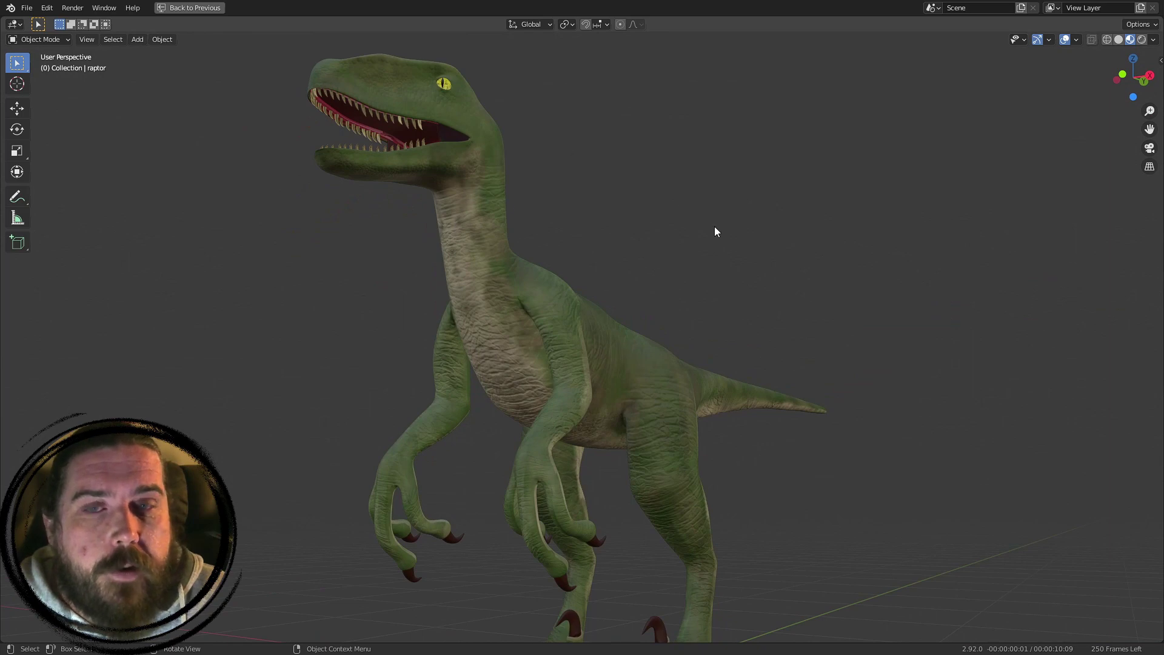
# - Inspect the skin detail on the shoulder, flank and hind leg up close, and restore the split editor layout
pyautogui.moveTo(714, 231); pyautogui.dragTo(591, 275, button='middle')
pyautogui.scroll(-2, 653, 294)
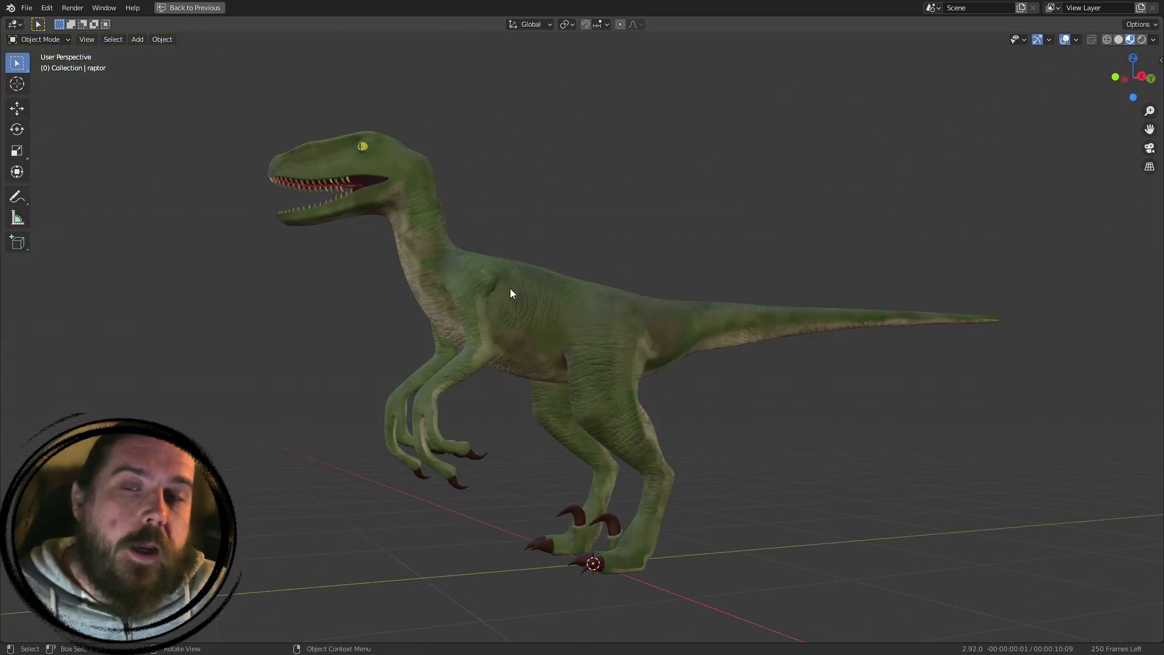
pyautogui.moveTo(528, 292); pyautogui.dragTo(528, 327, button='middle')
pyautogui.scroll(5, 677, 396)
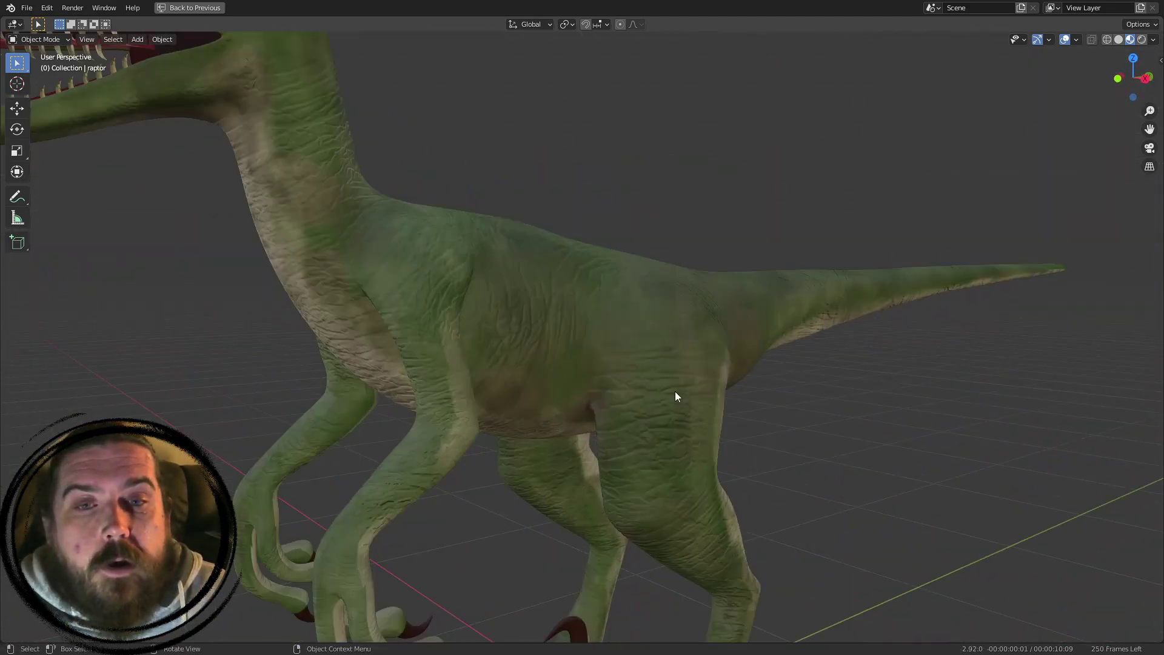
pyautogui.scroll(-5, 677, 396)
pyautogui.moveTo(576, 406); pyautogui.dragTo(668, 333, button='middle')
pyautogui.scroll(-2, 524, 358)
pyautogui.scroll(-3, 524, 358)
pyautogui.hotkey('ctrl', 'space')
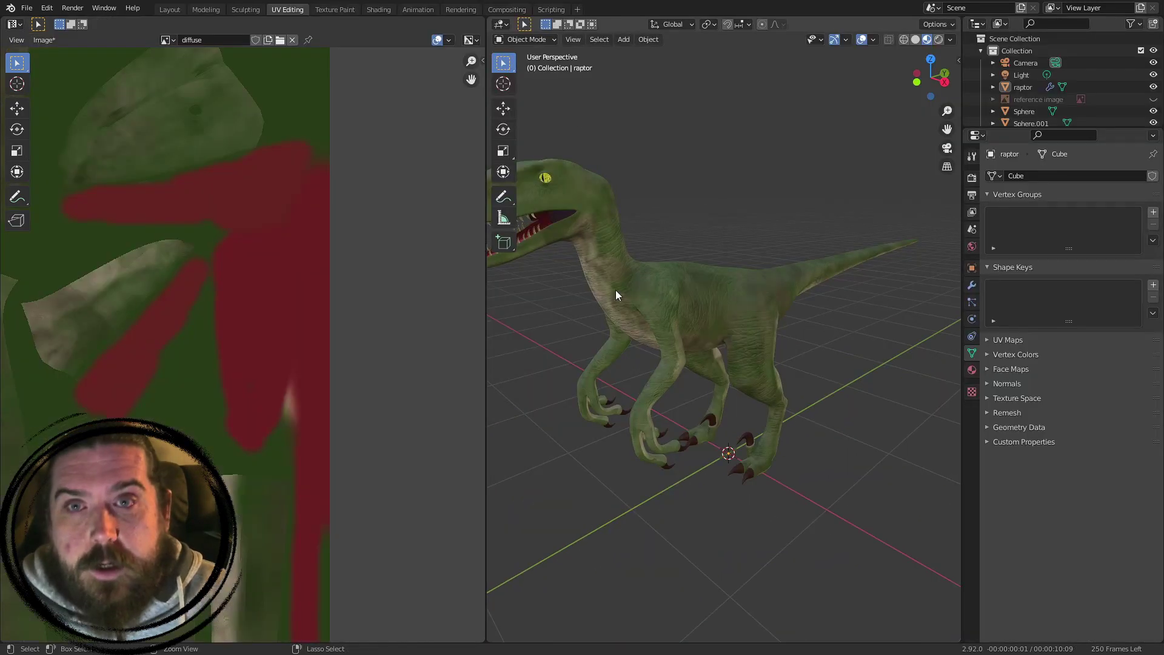
# - Go to the Shading workspace and set the Normal Map node's strength to 0.4 while viewing the raptor's flank
pyautogui.click(379, 9)
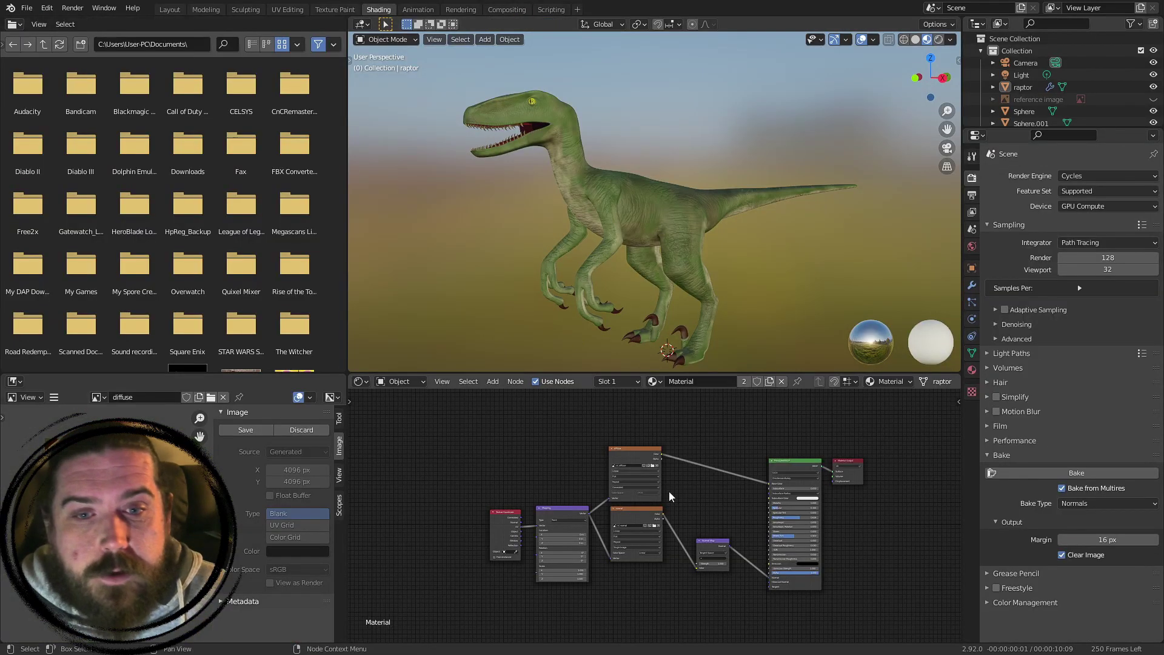
pyautogui.moveTo(669, 491); pyautogui.dragTo(589, 435, button='middle')
pyautogui.scroll(1, 675, 465)
pyautogui.scroll(4, 677, 470)
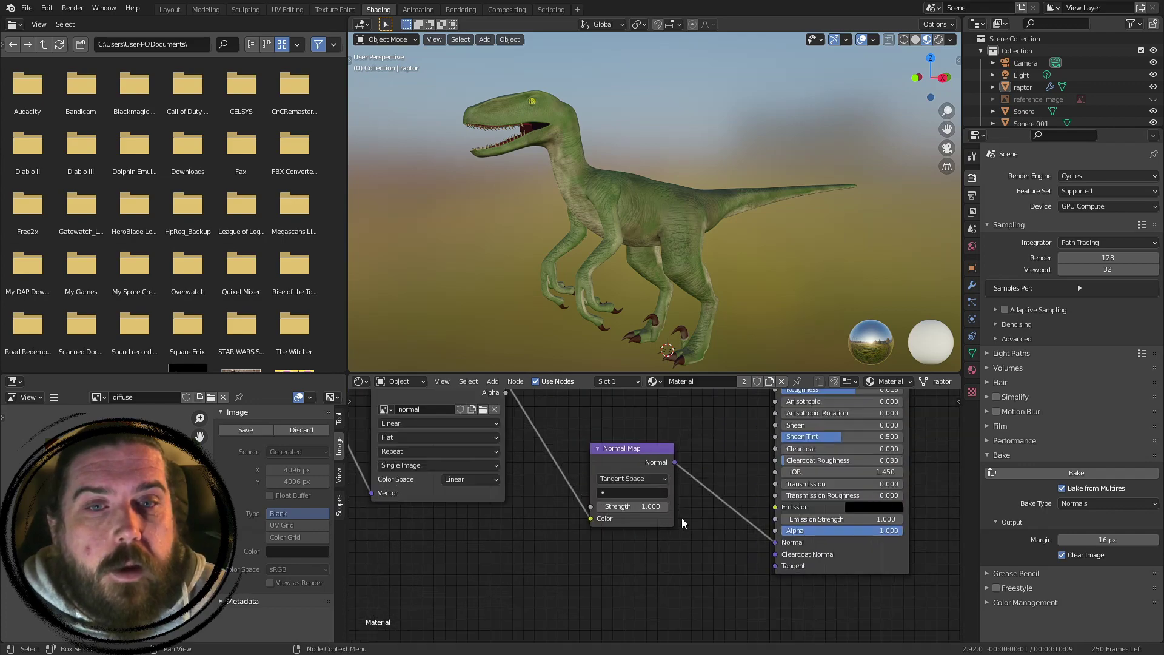
pyautogui.scroll(4, 682, 228)
pyautogui.moveTo(682, 228); pyautogui.dragTo(727, 260, button='middle')
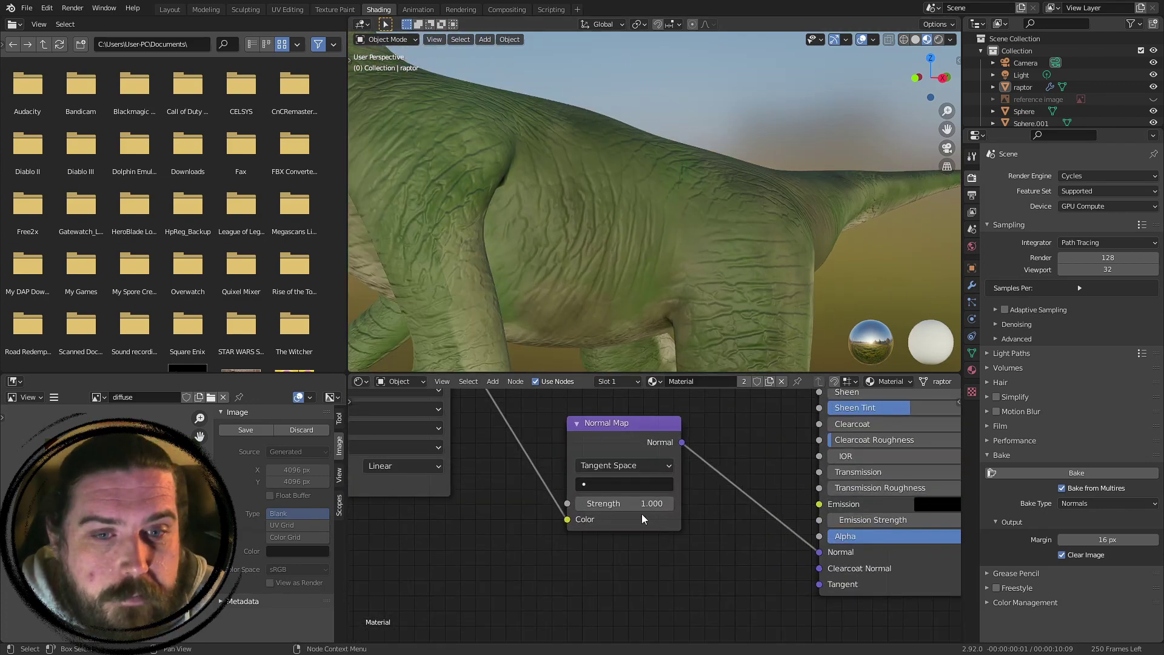
pyautogui.moveTo(643, 504)
pyautogui.mouseDown()
pyautogui.moveTo(600, 504)
pyautogui.moveTo(643, 503)
pyautogui.mouseUp()
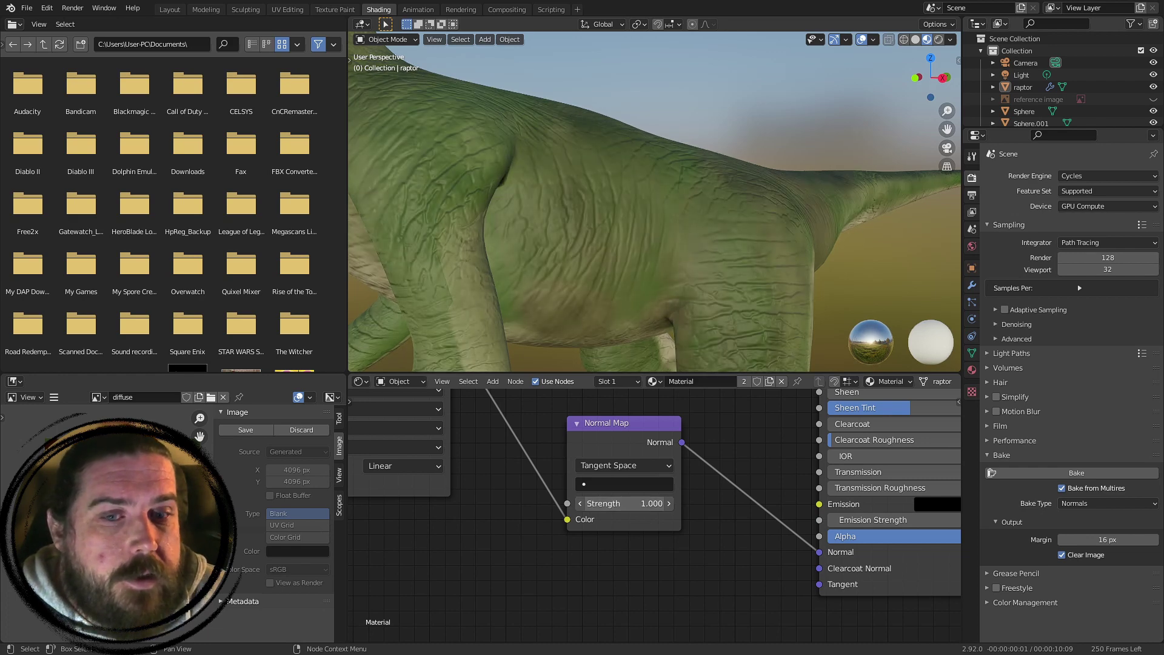
pyautogui.doubleClick(638, 508)
pyautogui.write('0.4')
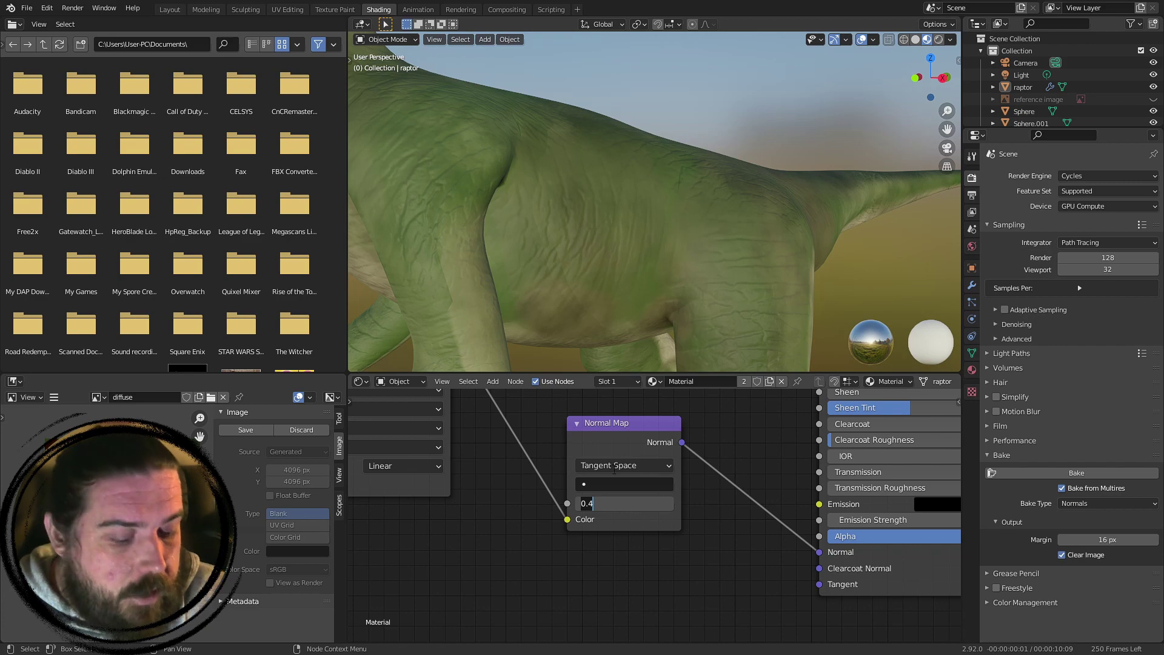
# - Set the Normal Map node's strength to 0.5 and check the skin wrinkles on the back, arm and neck
pyautogui.write('.5')
pyautogui.press('Return')
pyautogui.scroll(-5, 564, 260)
pyautogui.moveTo(574, 234); pyautogui.dragTo(429, 291, button='middle')
pyautogui.scroll(4, 623, 234)
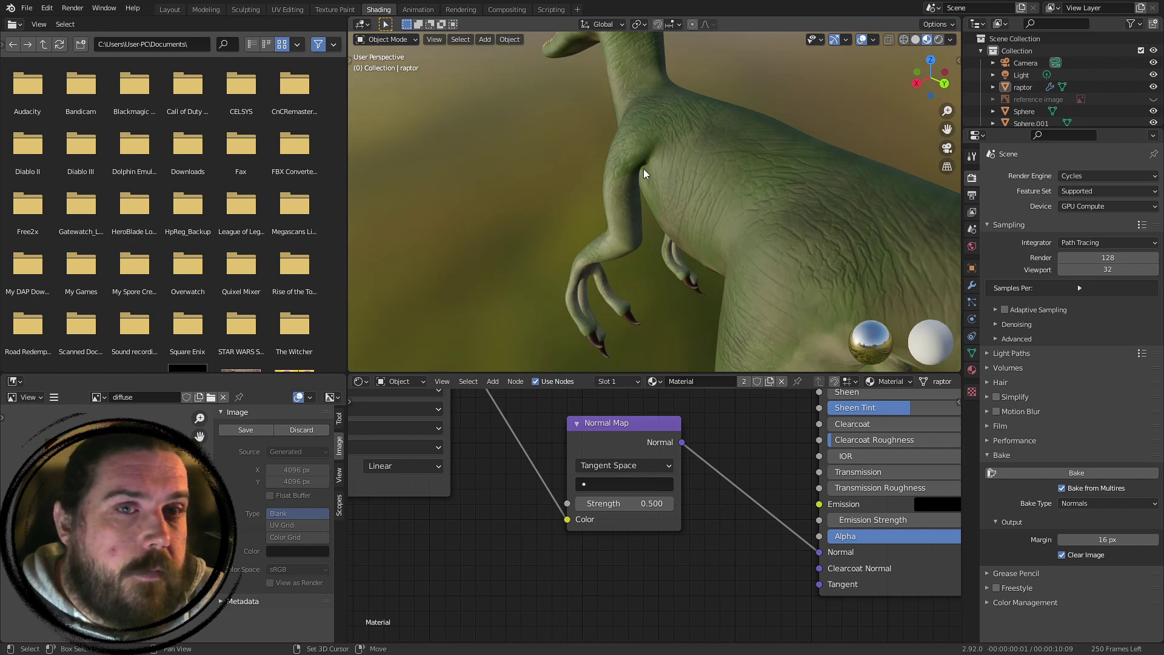
pyautogui.keyDown('shift'); pyautogui.moveTo(645, 174); pyautogui.dragTo(527, 243, button='middle'); pyautogui.keyUp('shift')
pyautogui.moveTo(624, 307); pyautogui.dragTo(698, 310, button='middle')
pyautogui.moveTo(631, 219); pyautogui.dragTo(721, 177, button='middle')
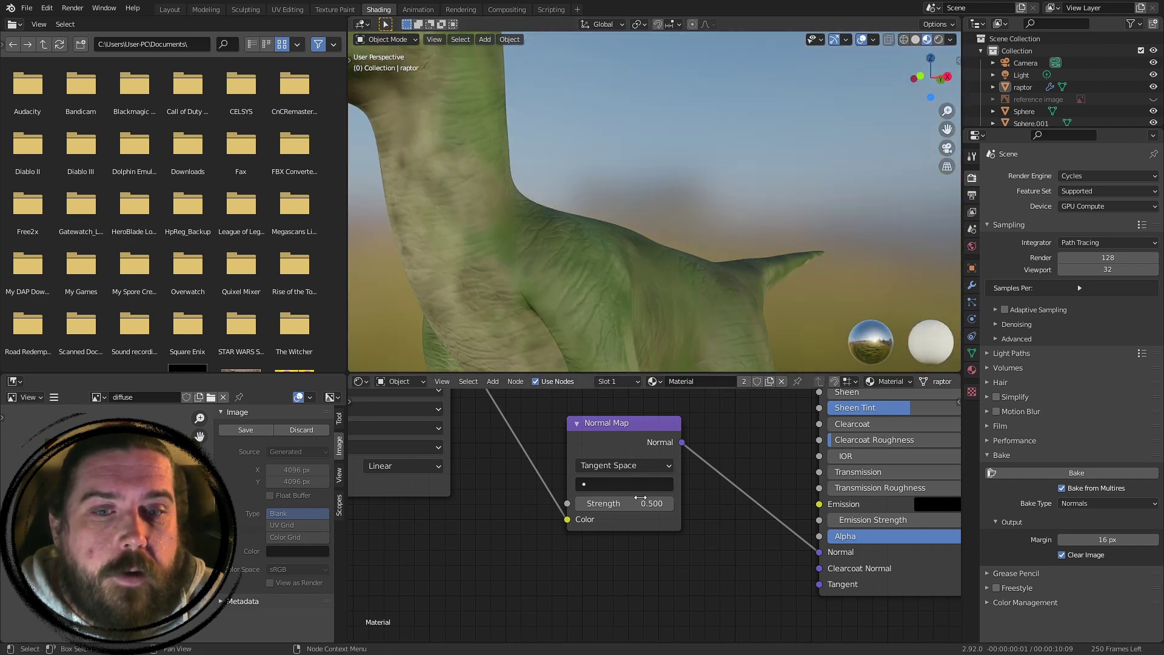
# - Set the Normal Map node's strength to 1 and check the wrinkles on the raptor's body
pyautogui.click(637, 503)
pyautogui.write('1')
pyautogui.press('Return')
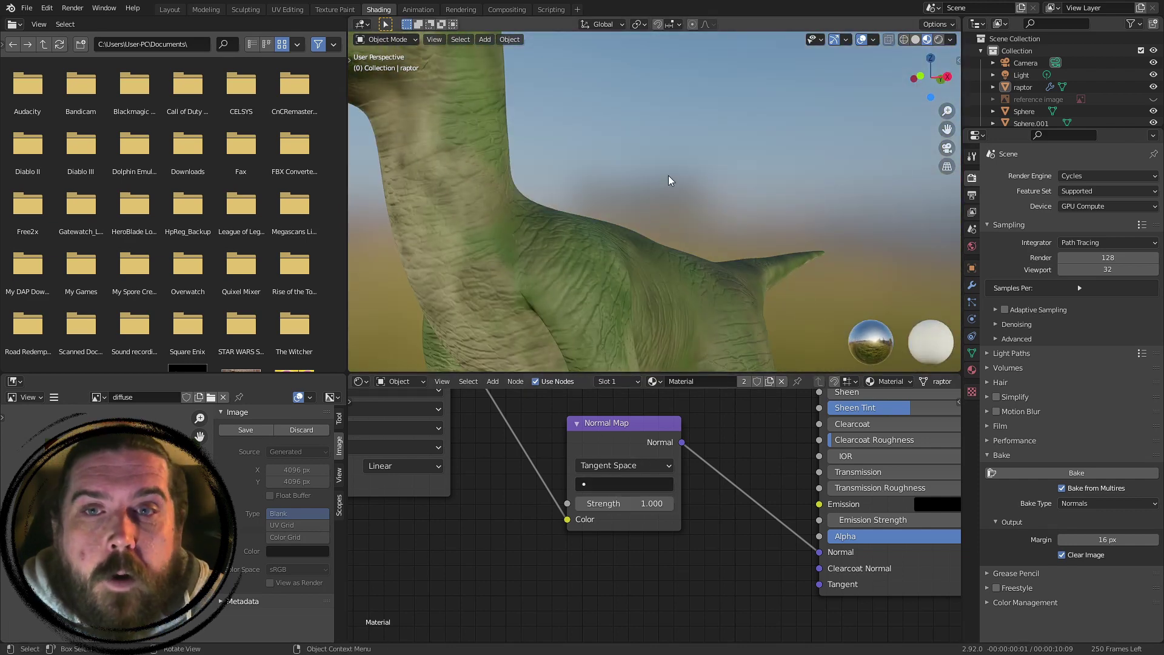
pyautogui.scroll(-4, 669, 177)
pyautogui.moveTo(631, 194); pyautogui.dragTo(667, 200, button='middle')
pyautogui.scroll(5, 667, 200)
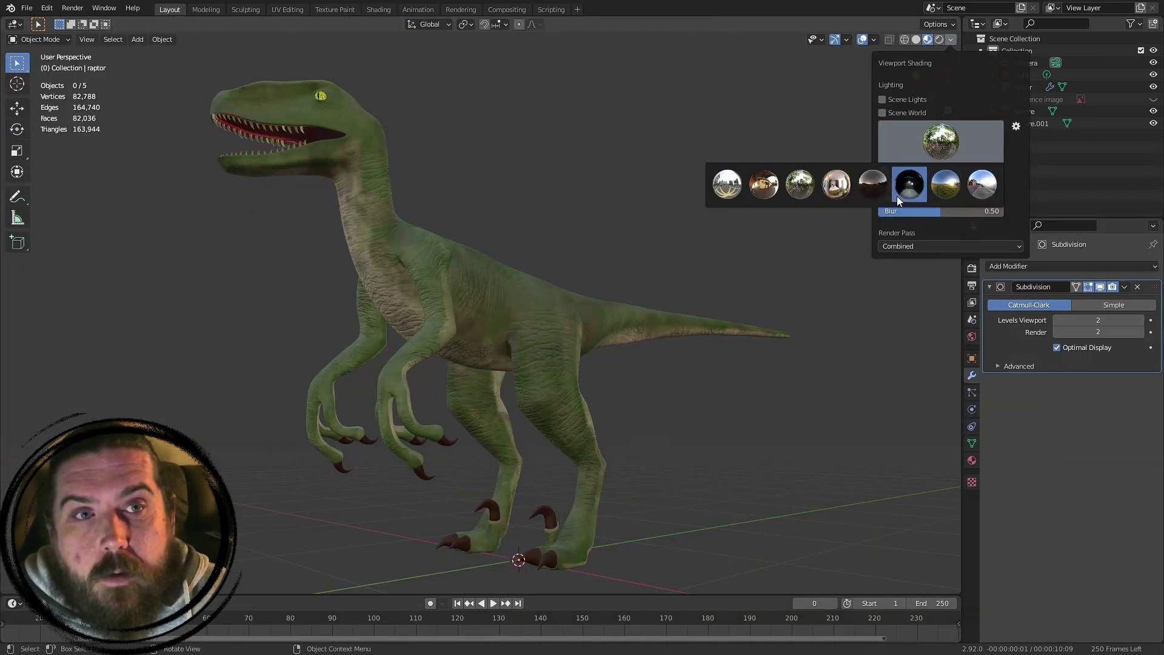
# - Try the dark environment for the viewport's HDRI lighting, and settle on the blue-sky grass field environment
pyautogui.click(909, 184)
pyautogui.click(940, 141)
pyautogui.click(942, 181)
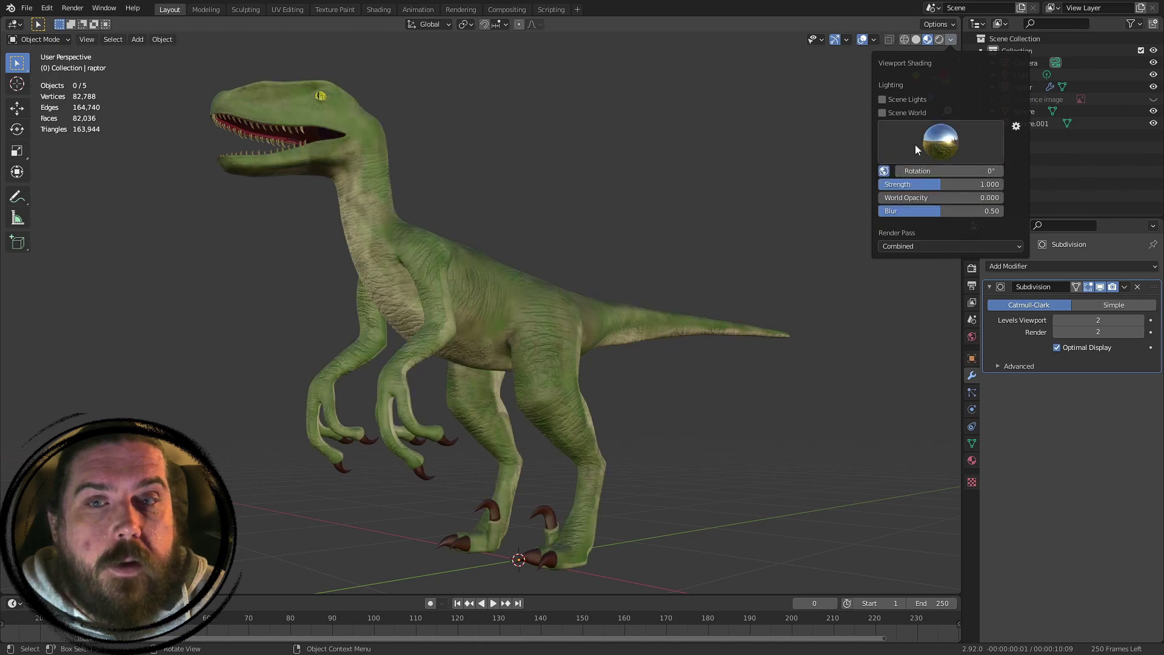
pyautogui.moveTo(698, 175); pyautogui.dragTo(737, 217, button='middle')
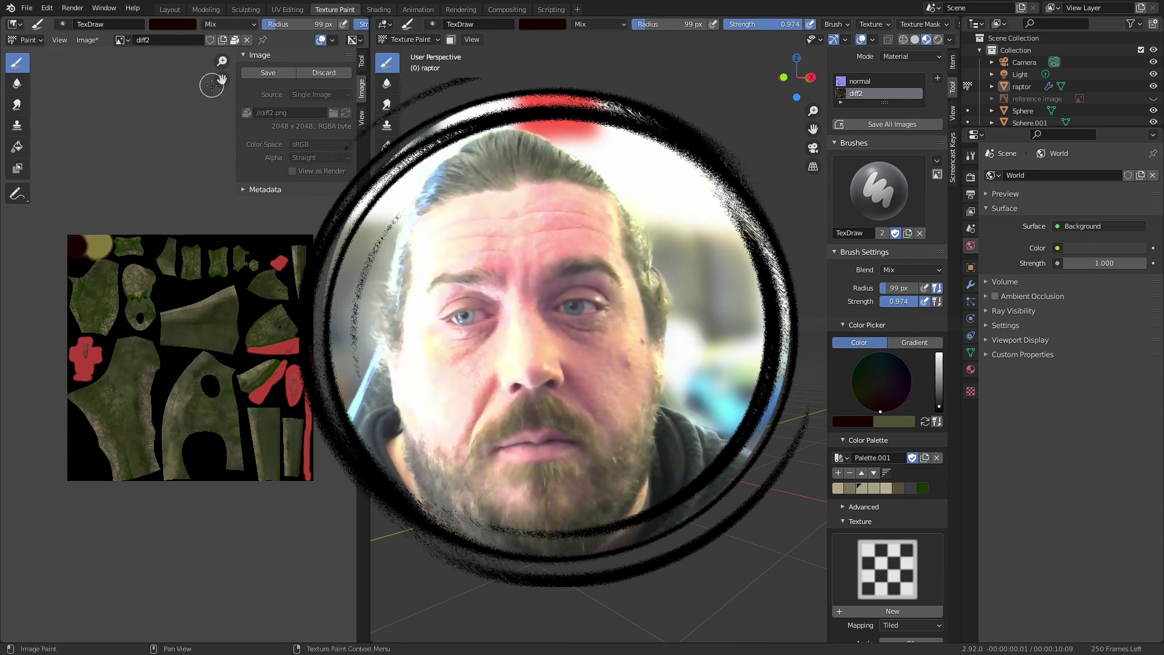
# - Save the diff2 texture image and look over its painted islands up close
pyautogui.click(268, 74)
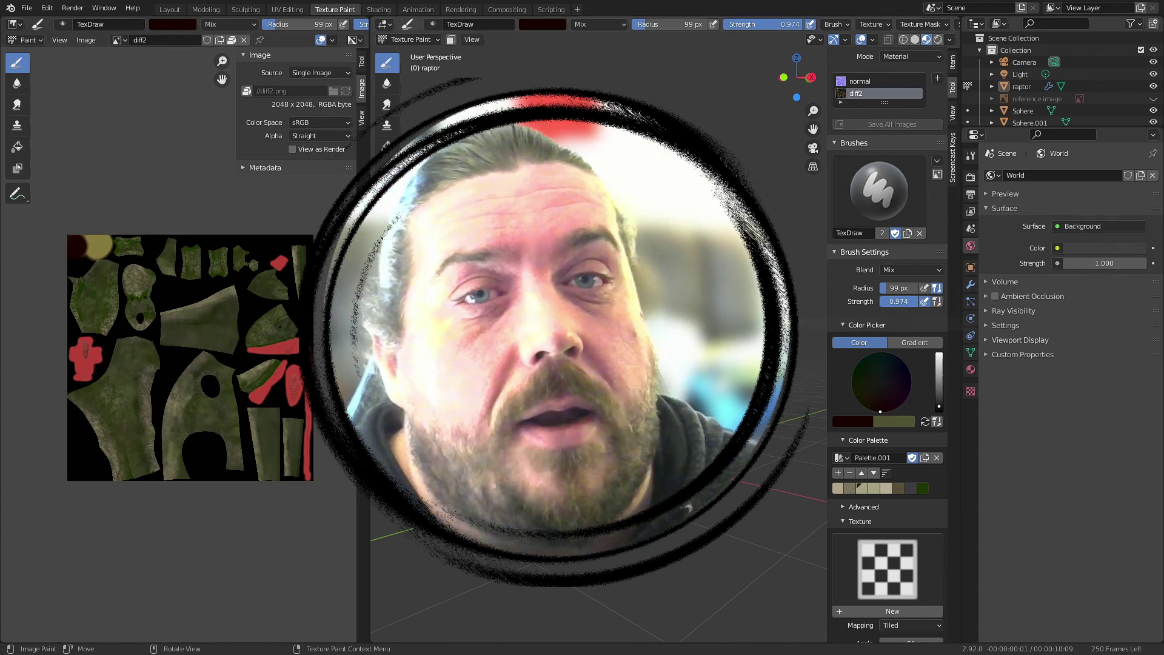
pyautogui.scroll(4, 161, 299)
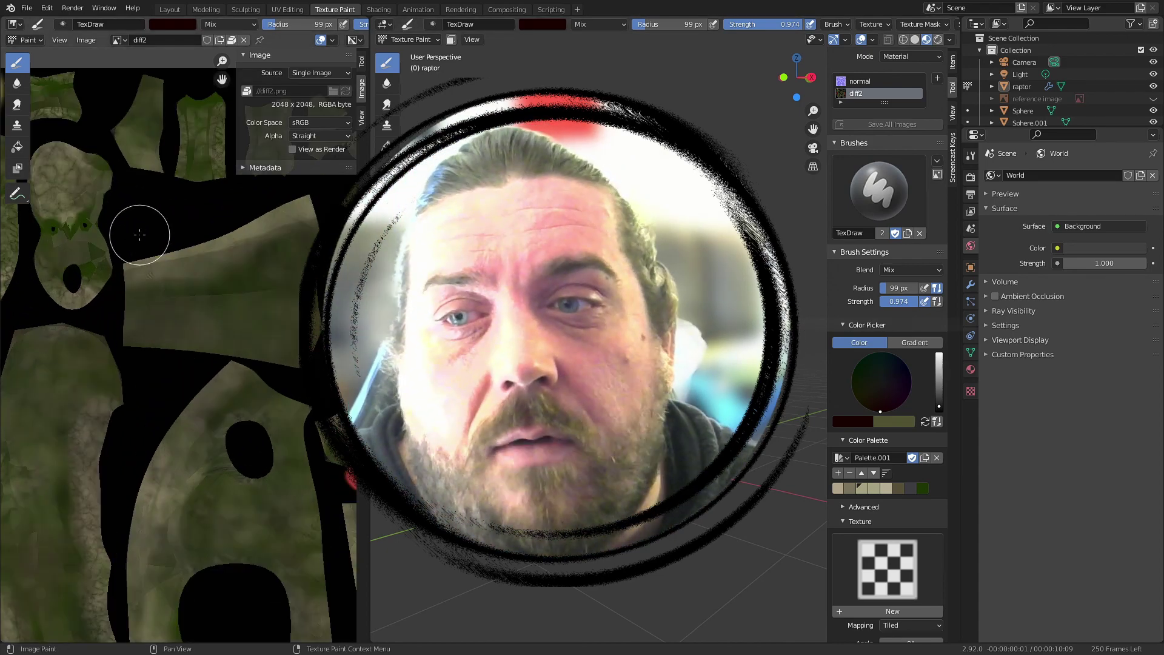
pyautogui.click(137, 217)
pyautogui.scroll(-1, 139, 225)
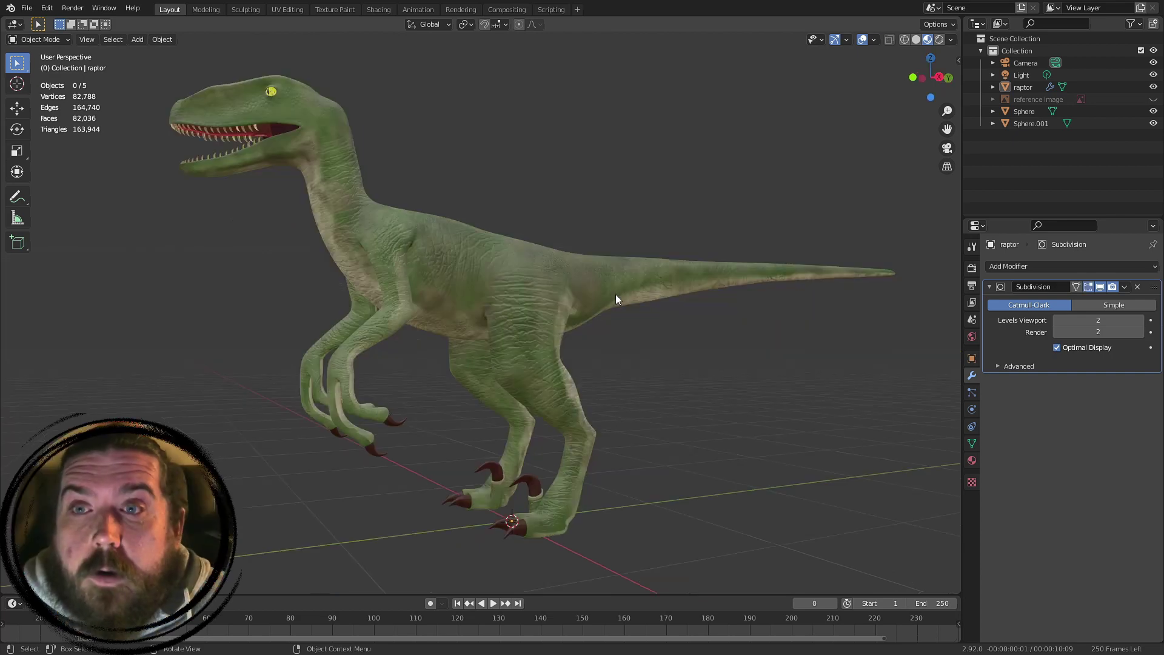
# - View the finished textured raptor from a lower front-side angle in the Layout workspace
pyautogui.moveTo(616, 294); pyautogui.dragTo(610, 260, button='middle')
pyautogui.click(472, 293)
pyautogui.click(623, 247)
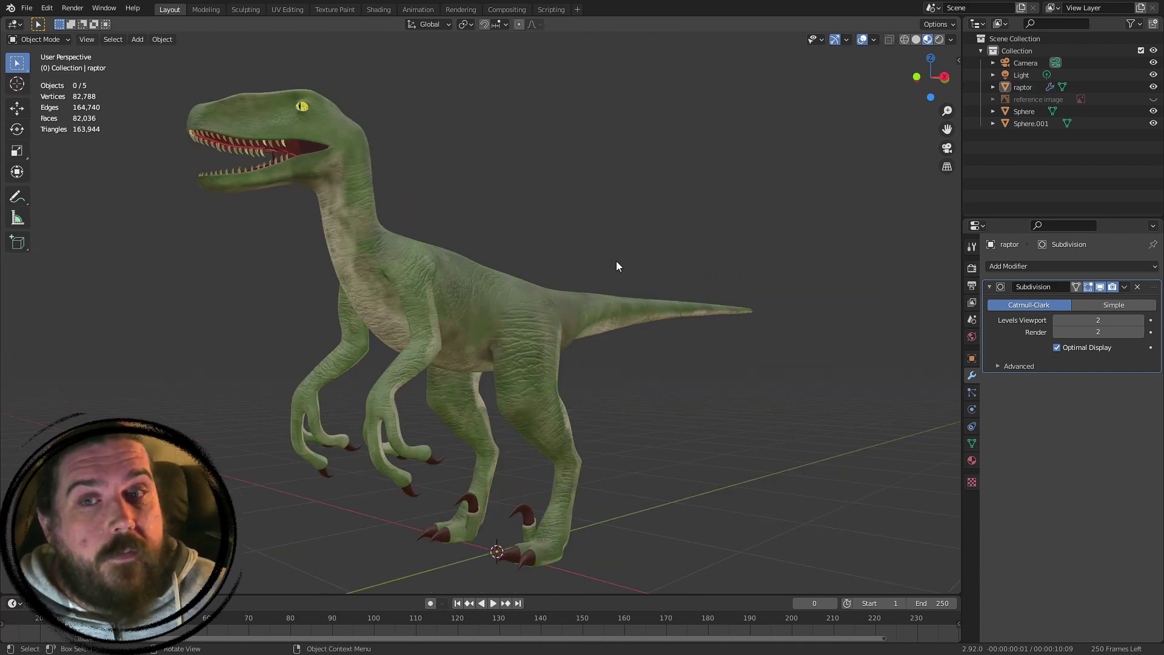